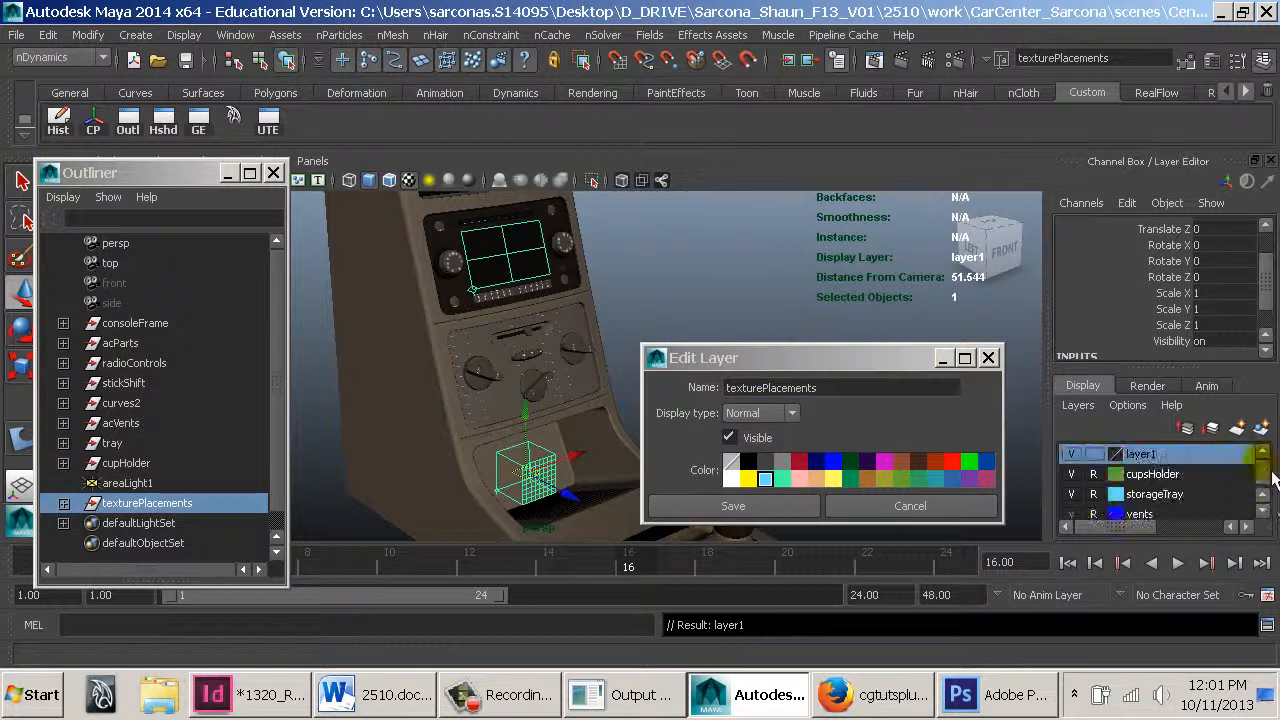
Save the new display layer under the name texturePlacements1
left_click(879, 388)
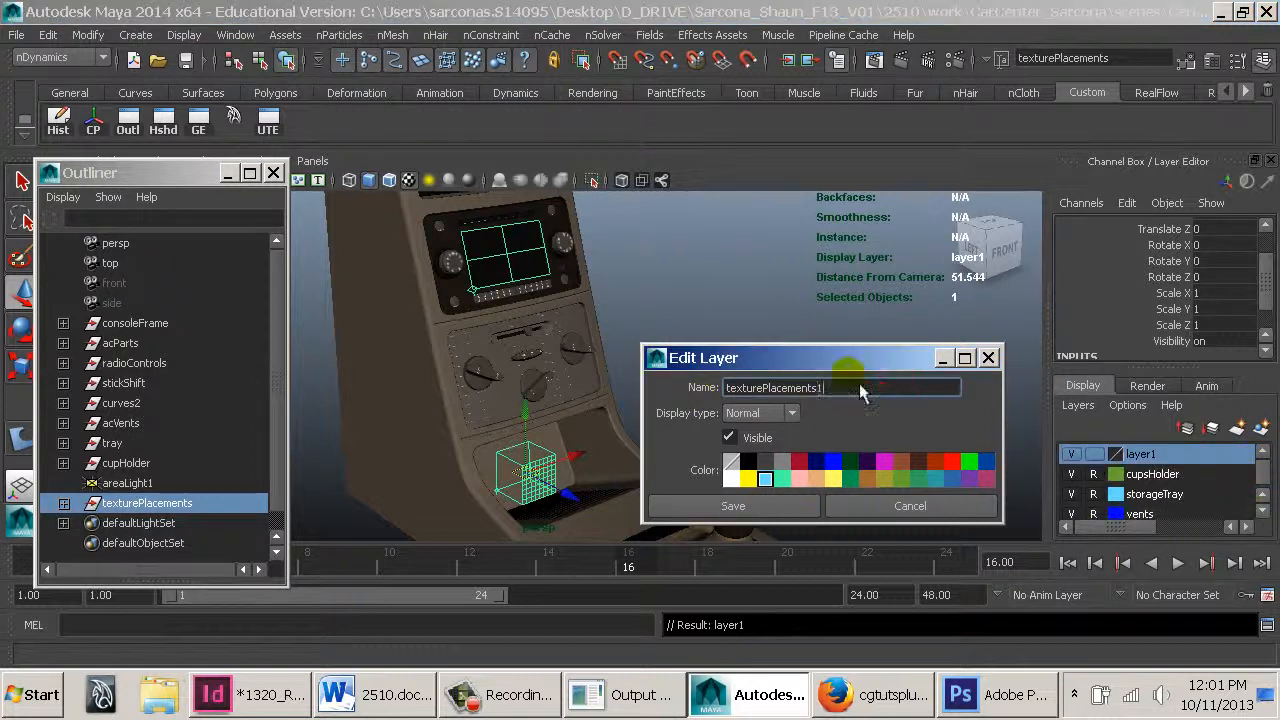
left_click(760, 507)
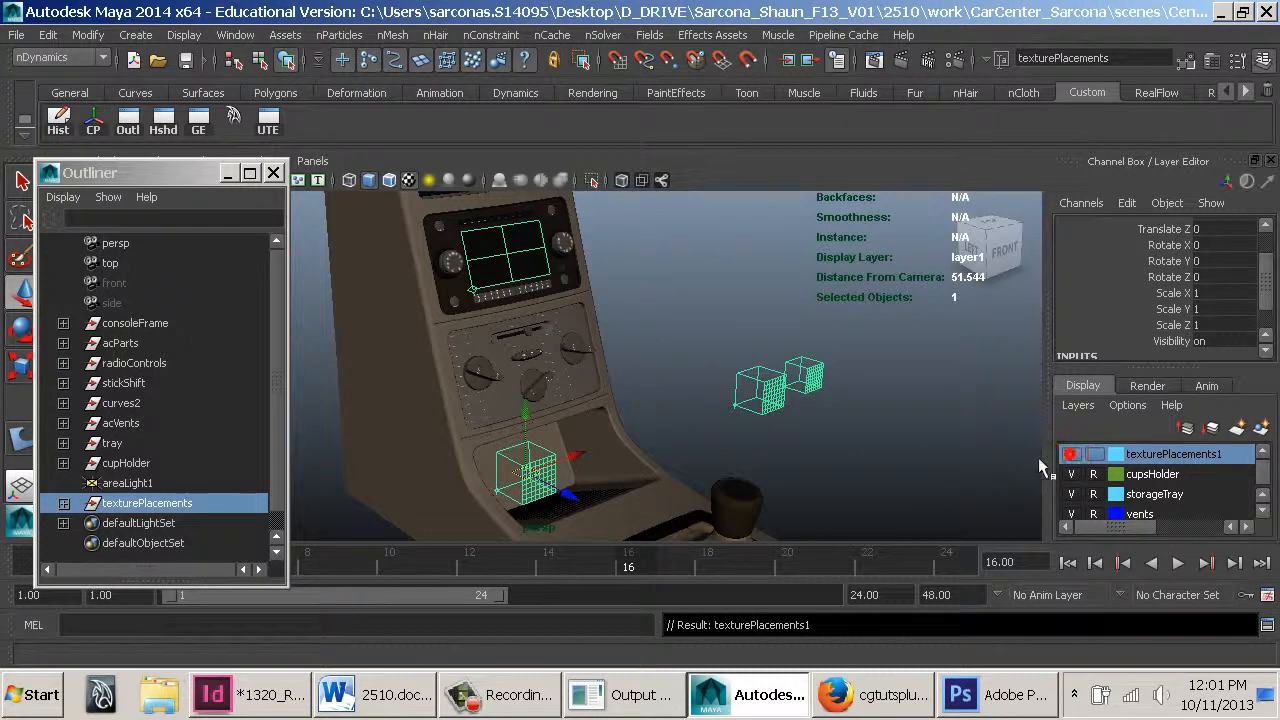
Select areaLight1 in the Outliner and close the Outliner window
left_click(920, 450)
mouse_move(738, 374)
left_mouse_down("alt")
mouse_move(751, 334)
mouse_move(613, 336)
left_mouse_up("alt")
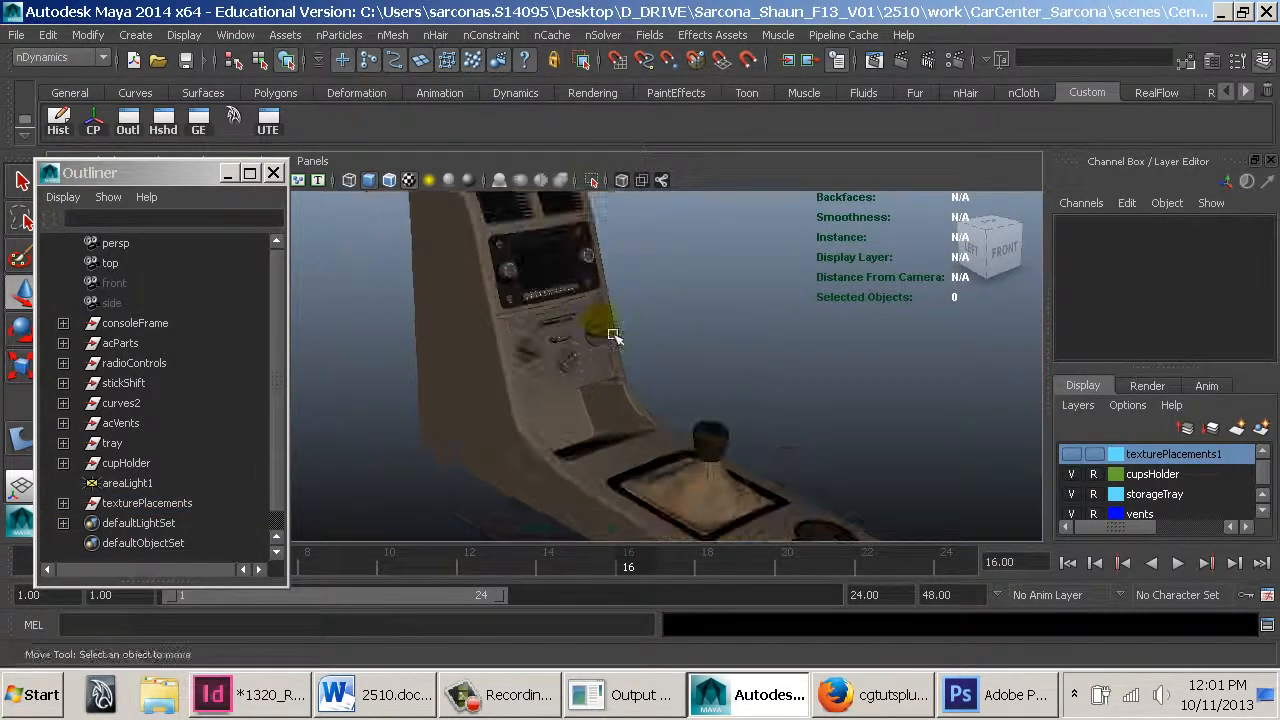
left_click(168, 470)
left_click(170, 482)
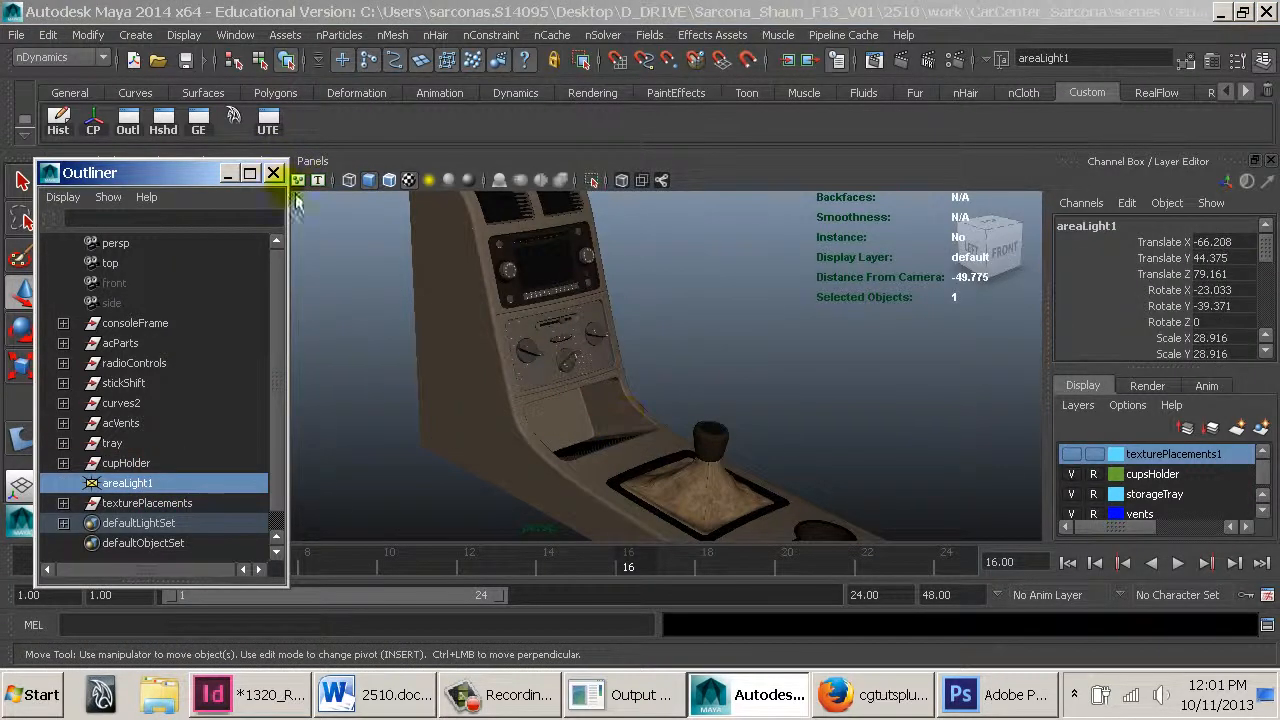
left_click(274, 174)
Orbit, pan and zoom around the car console to inspect it from different angles
left_click_drag(734, 300, 440, 320, "alt")
right_click_drag(440, 320, 108, 236, "alt")
middle_click_drag(520, 350, 584, 388, "alt")
right_click_drag(582, 386, 320, 322, "alt")
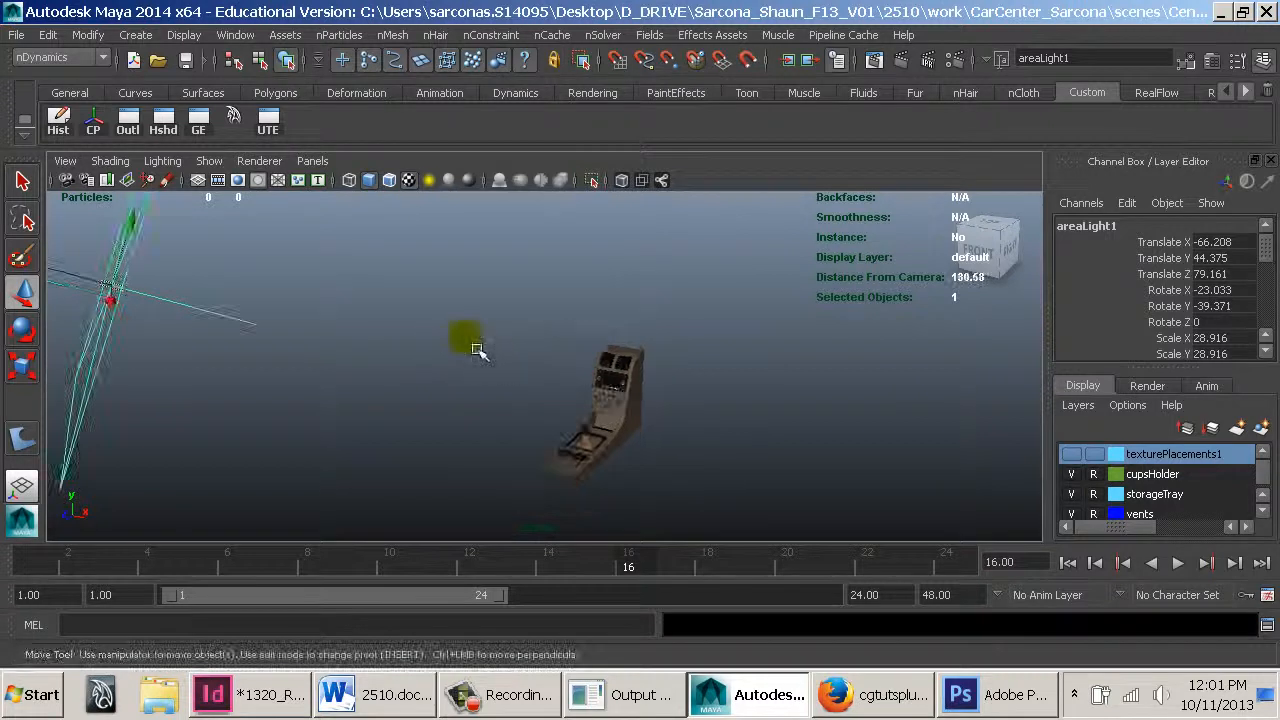
mouse_move(478, 350)
left_mouse_down("alt")
mouse_move(700, 357)
mouse_move(531, 309)
mouse_move(447, 350)
mouse_move(480, 352)
left_mouse_up("alt")
middle_click_drag(556, 350, 570, 287, "alt")
right_click_drag(640, 340, 1031, 414, "alt")
left_click_drag(609, 376, 723, 370, "alt")
right_click_drag(723, 370, 1235, 400, "alt")
middle_click_drag(643, 420, 520, 528, "alt")
right_click_drag(629, 432, 860, 480, "alt")
left_click_drag(752, 431, 954, 437, "alt")
right_click_drag(954, 437, 777, 401, "alt")
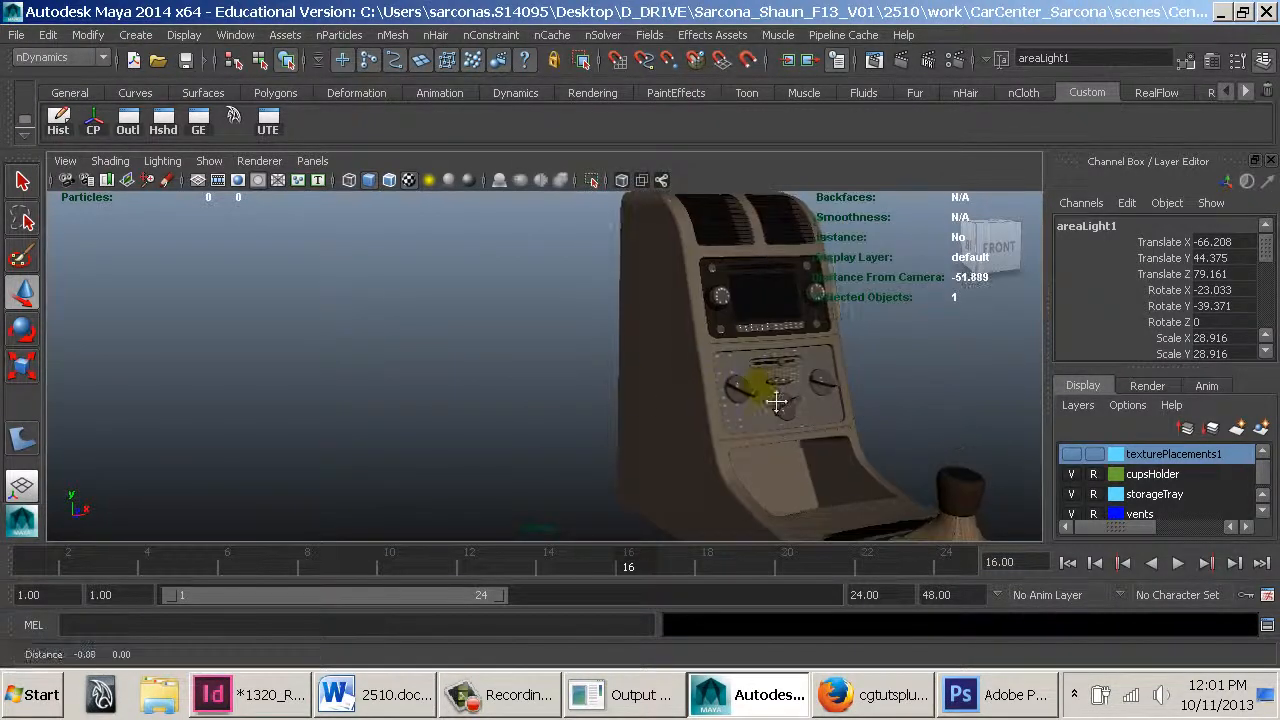
middle_click_drag(777, 401, 543, 391, "alt")
right_click_drag(633, 393, 386, 360, "alt")
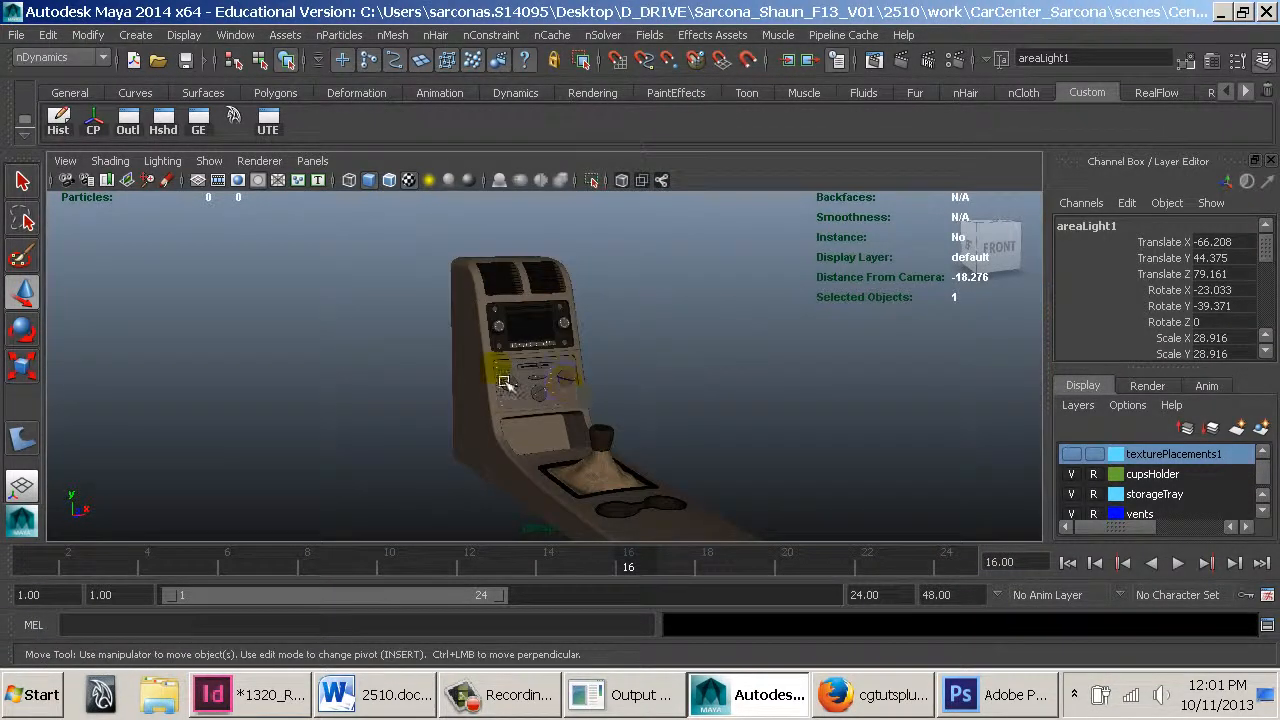
left_click_drag(518, 408, 476, 407, "alt")
left_click_drag(663, 408, 663, 408, "alt")
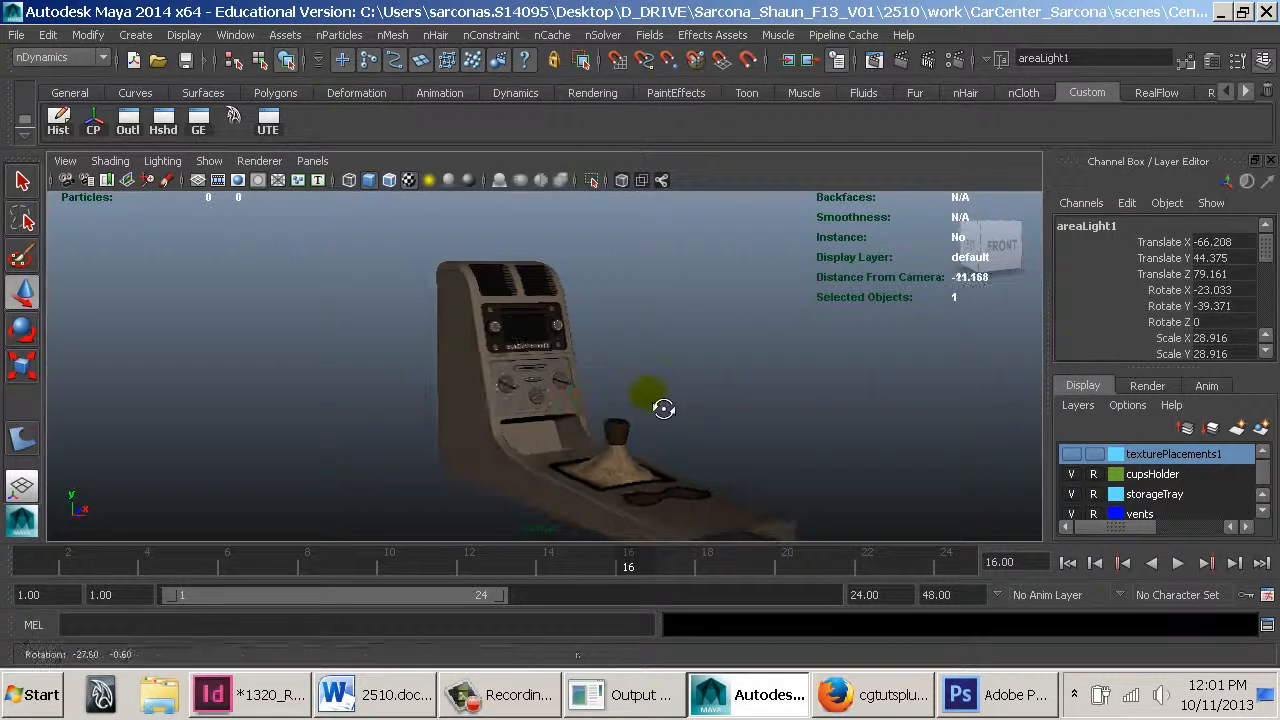
right_click_drag(858, 450, 980, 449, "alt")
left_click_drag(980, 449, 891, 457, "alt")
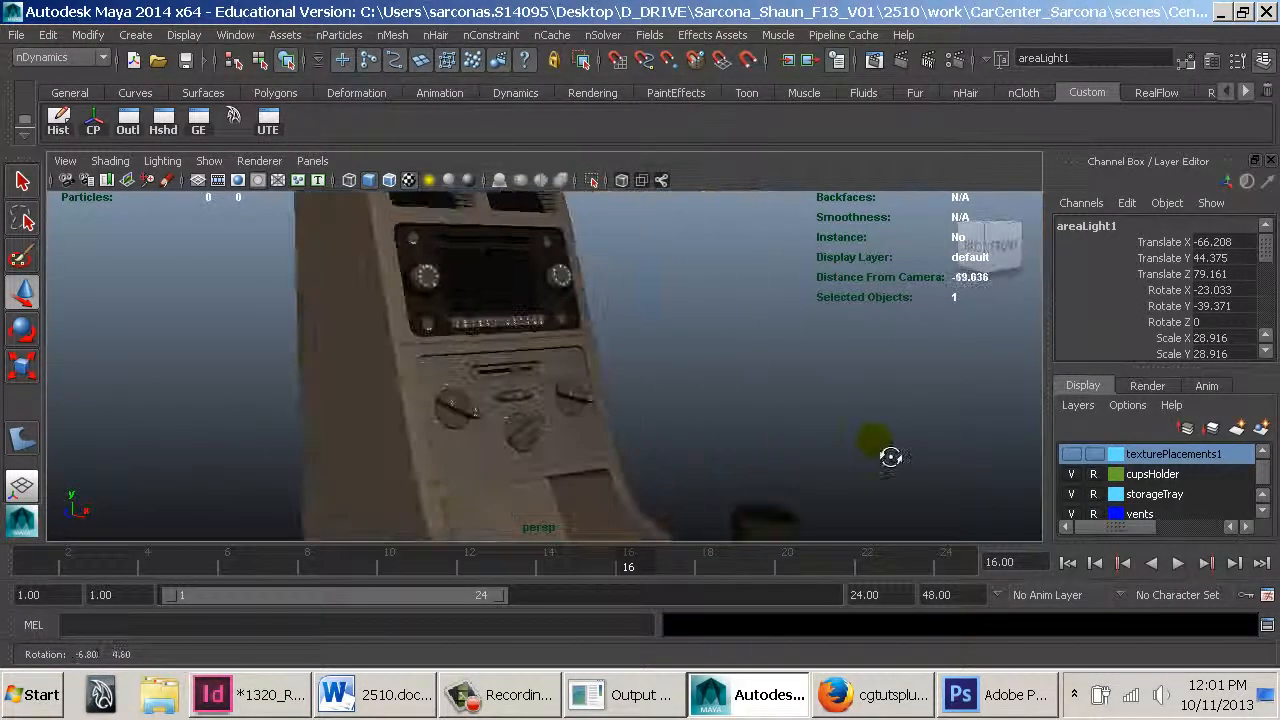
right_click_drag(891, 457, 614, 430, "alt")
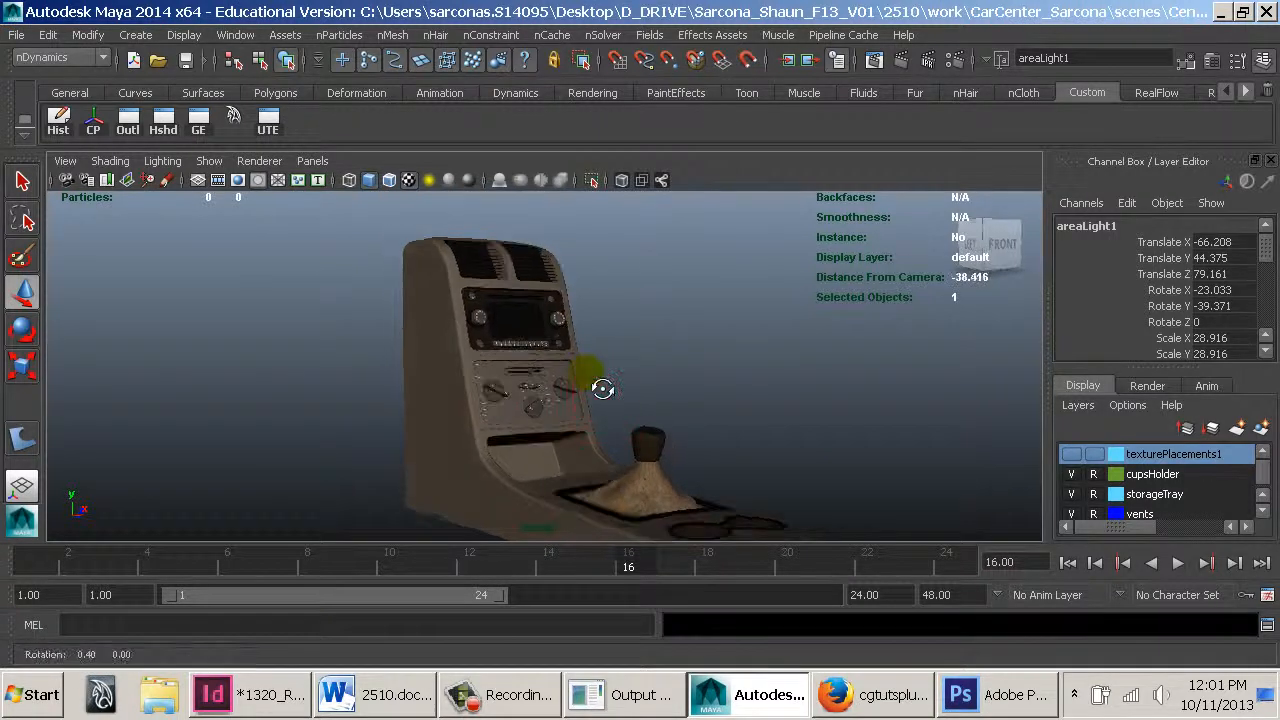
middle_click_drag(602, 388, 552, 327, "alt")
right_click_drag(552, 327, 720, 374, "alt")
middle_click_drag(668, 355, 690, 348, "alt")
right_click_drag(690, 348, 808, 383, "alt")
middle_click_drag(794, 383, 783, 354, "alt")
right_click_drag(783, 354, 818, 360, "alt")
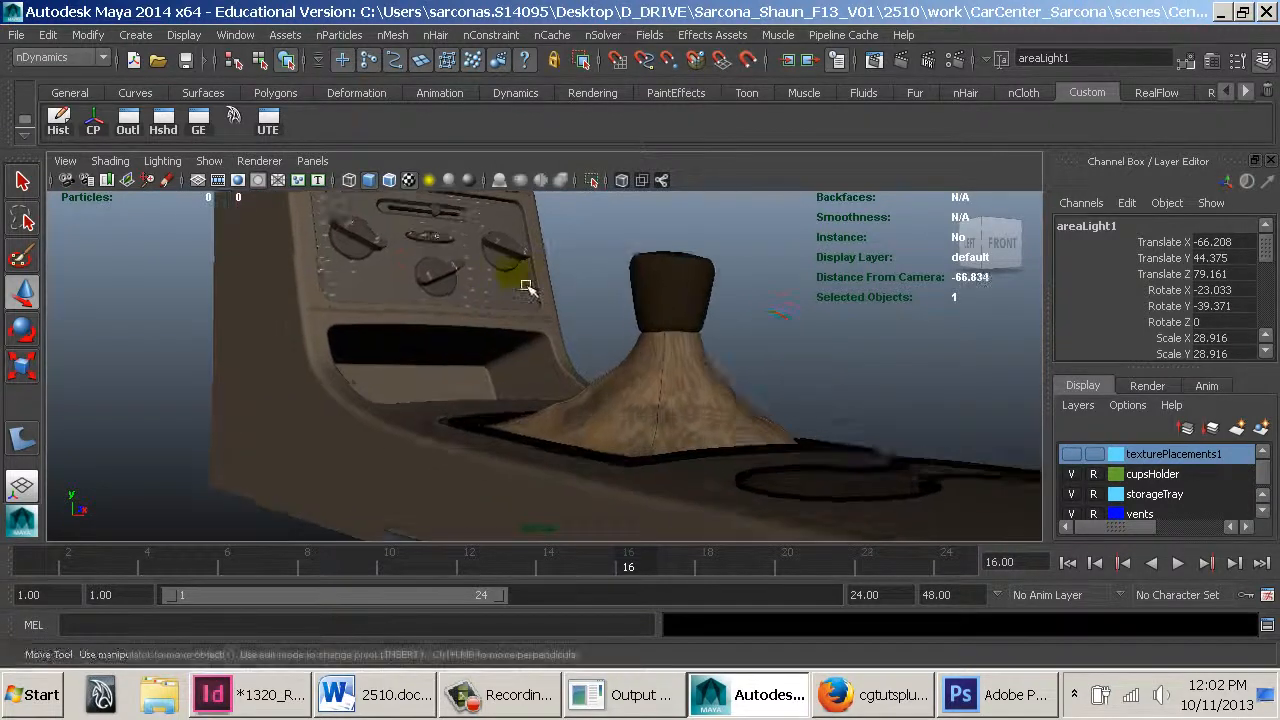
middle_click_drag(526, 287, 586, 343, "alt")
right_click_drag(586, 343, 694, 402, "alt")
middle_click_drag(580, 331, 657, 366, "alt")
left_click_drag(660, 368, 604, 412, "alt")
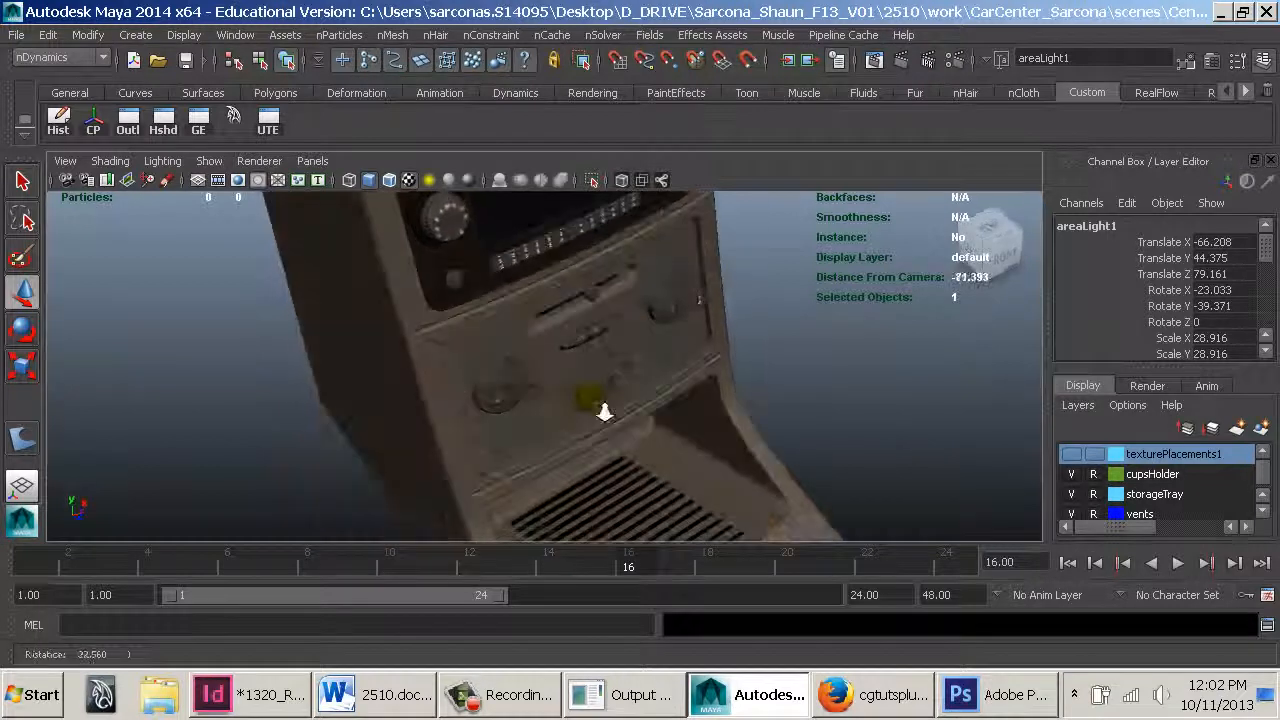
right_click_drag(604, 412, 612, 358, "alt")
middle_click_drag(628, 357, 533, 408, "alt")
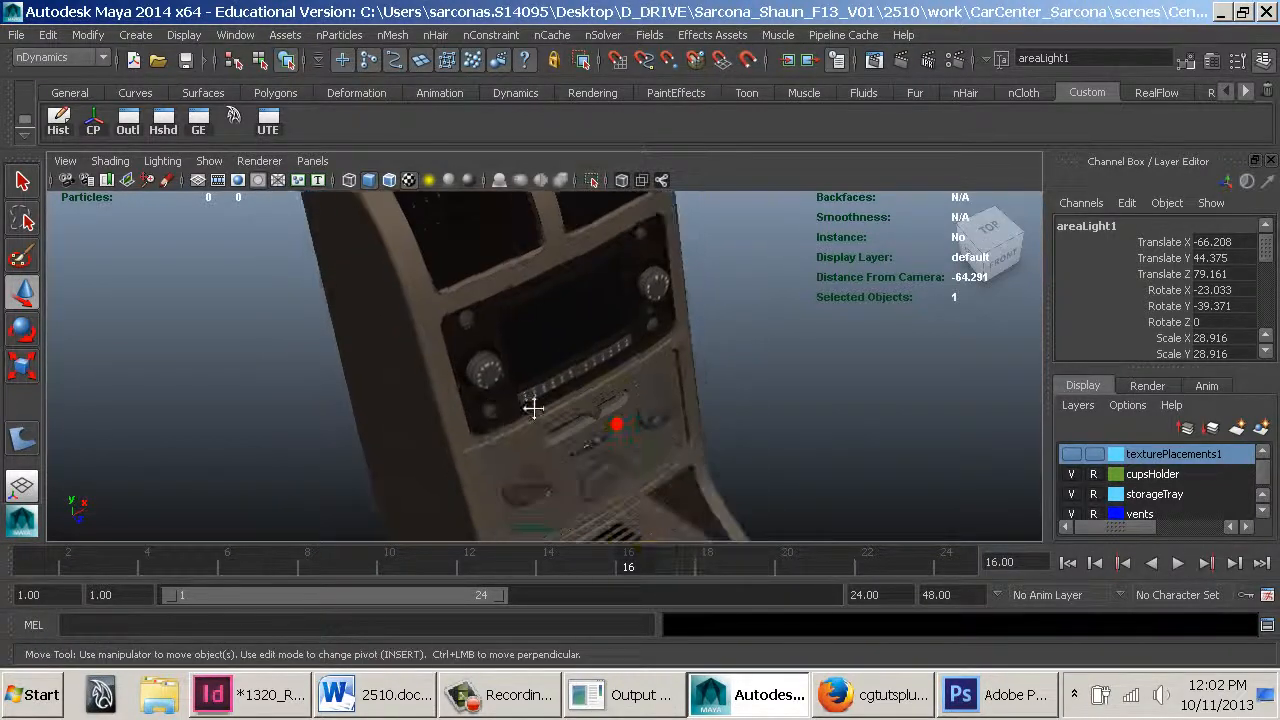
right_click_drag(617, 424, 592, 368, "alt")
right_click_drag(631, 449, 623, 426, "alt")
middle_click_drag(644, 384, 561, 262, "alt")
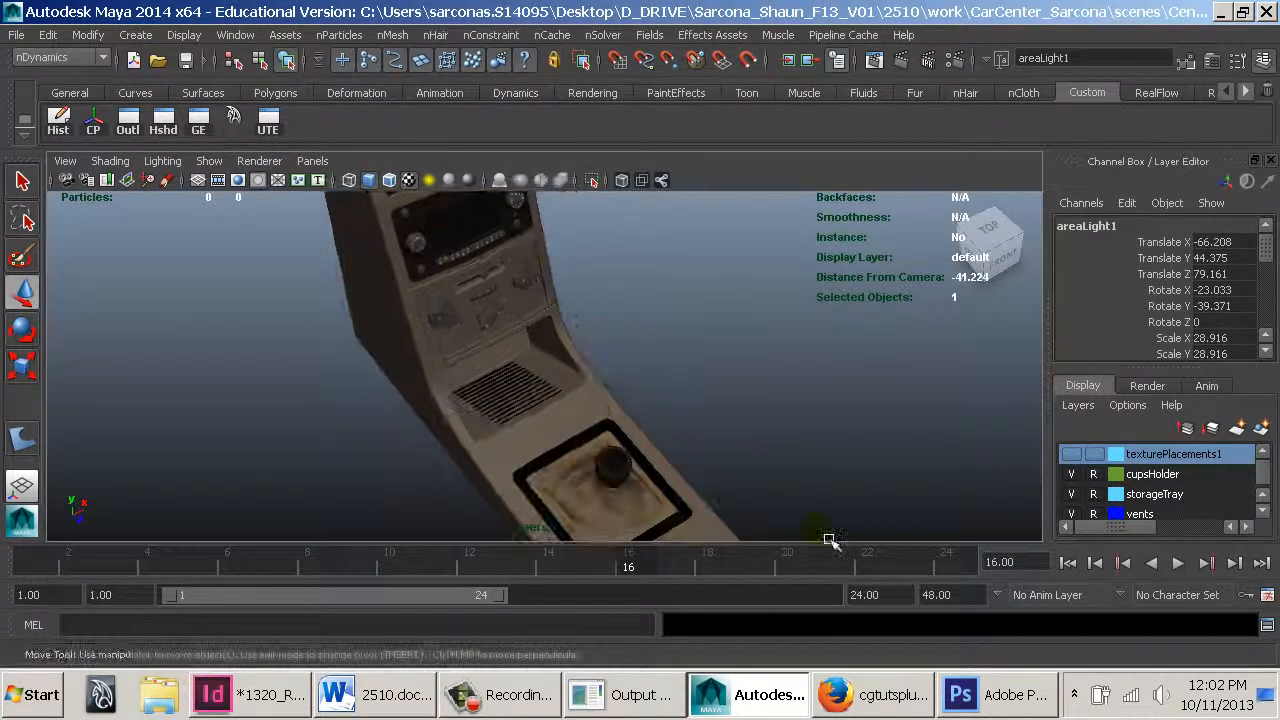
Set the playback end time to 120
type("120")
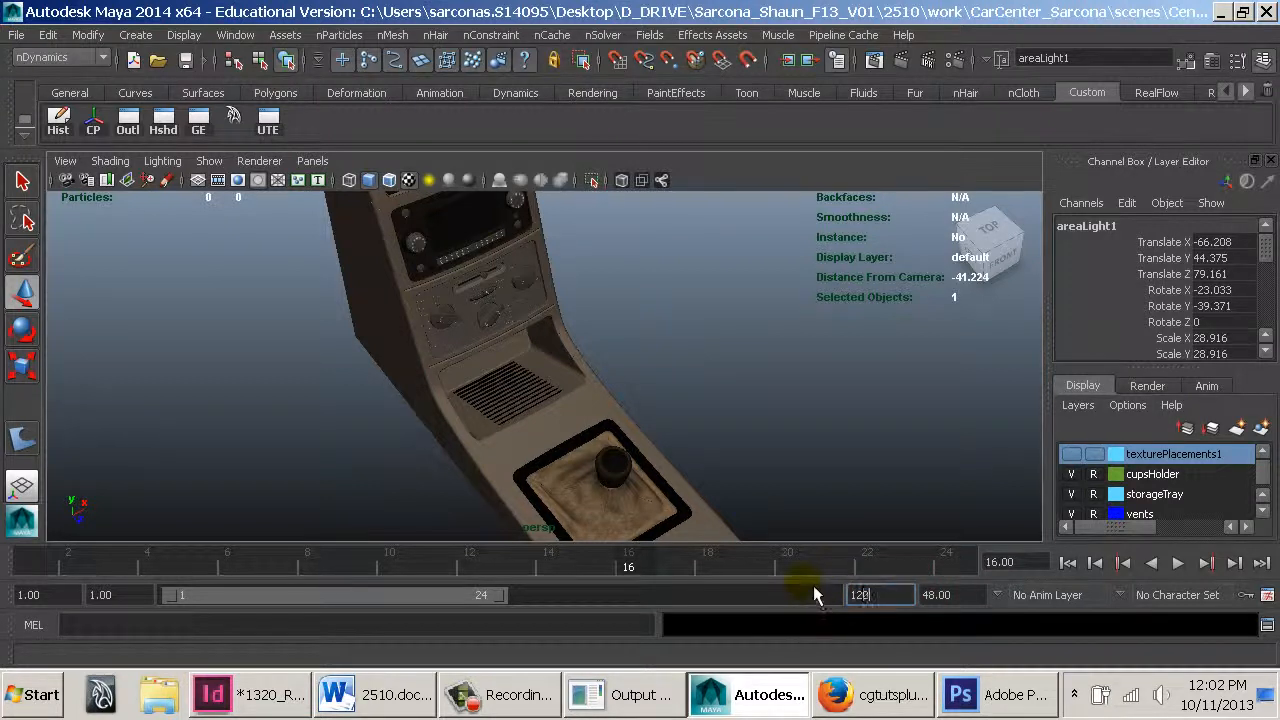
key("Return")
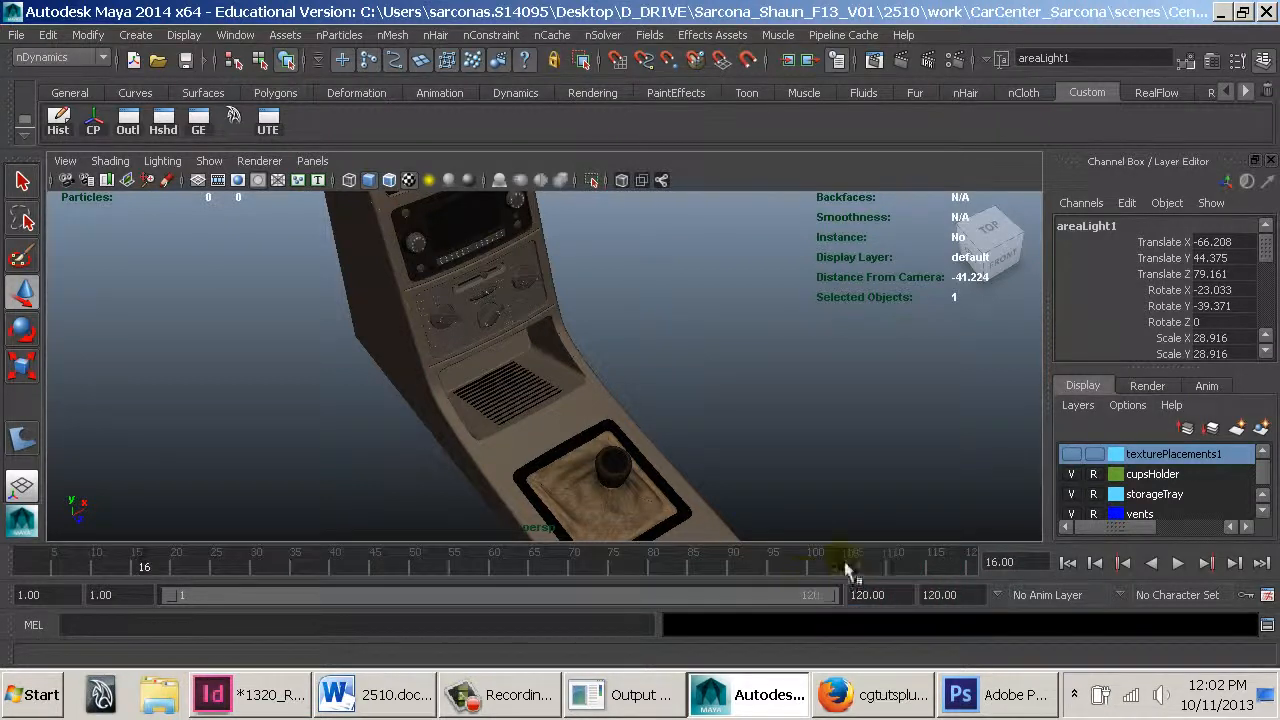
Create a new perspective camera named camera_Render and turn on its resolution gate
left_click(313, 161)
mouse_move(368, 184)
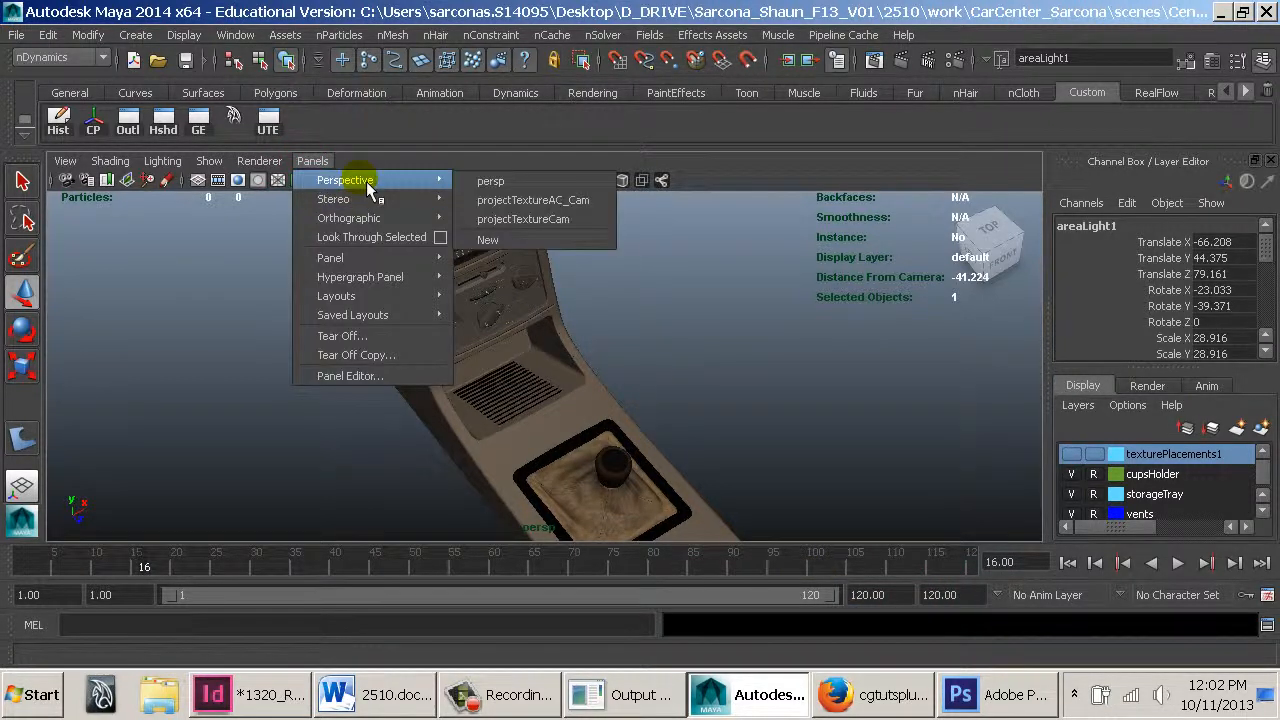
left_click(502, 241)
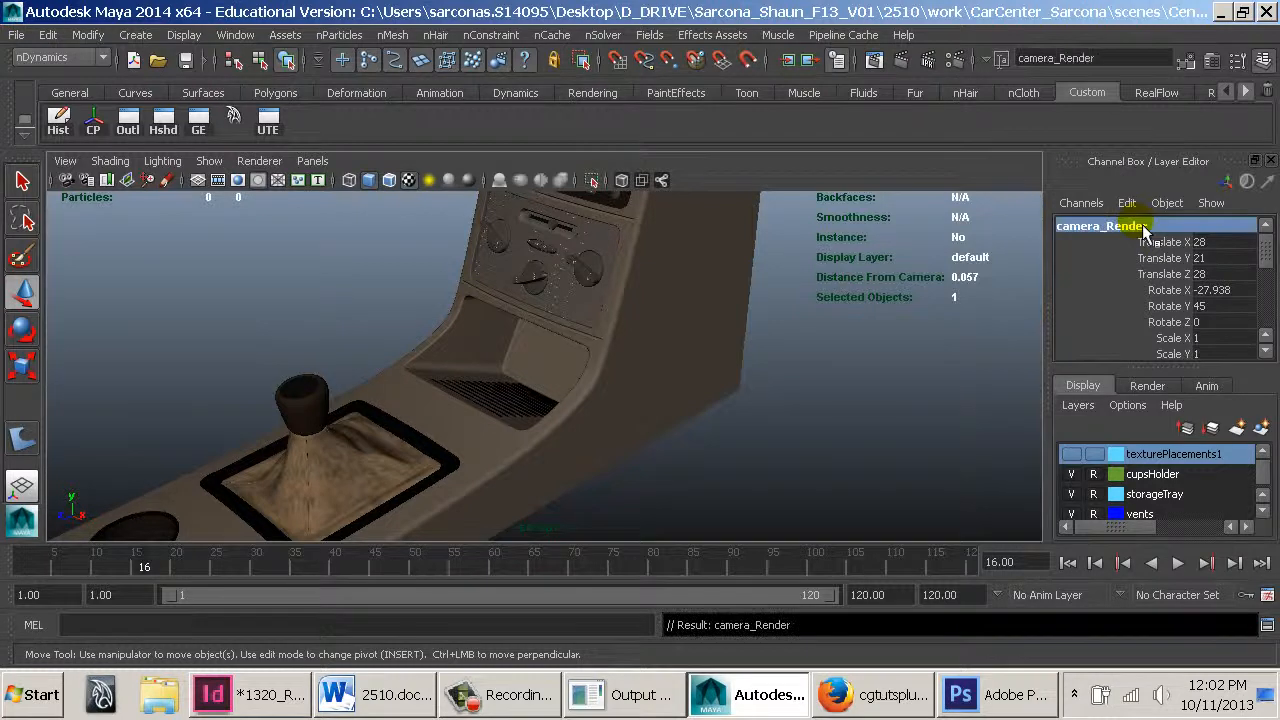
right_click_drag(727, 440, 257, 251, "alt")
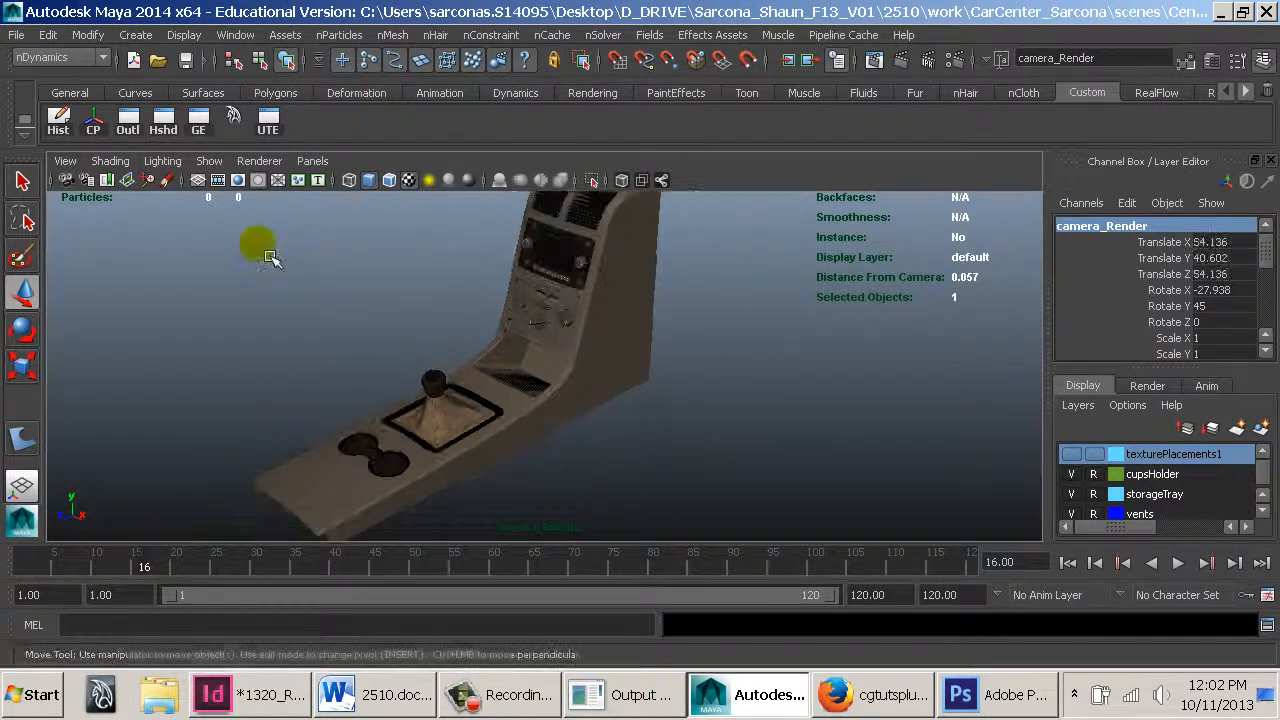
left_click(243, 183)
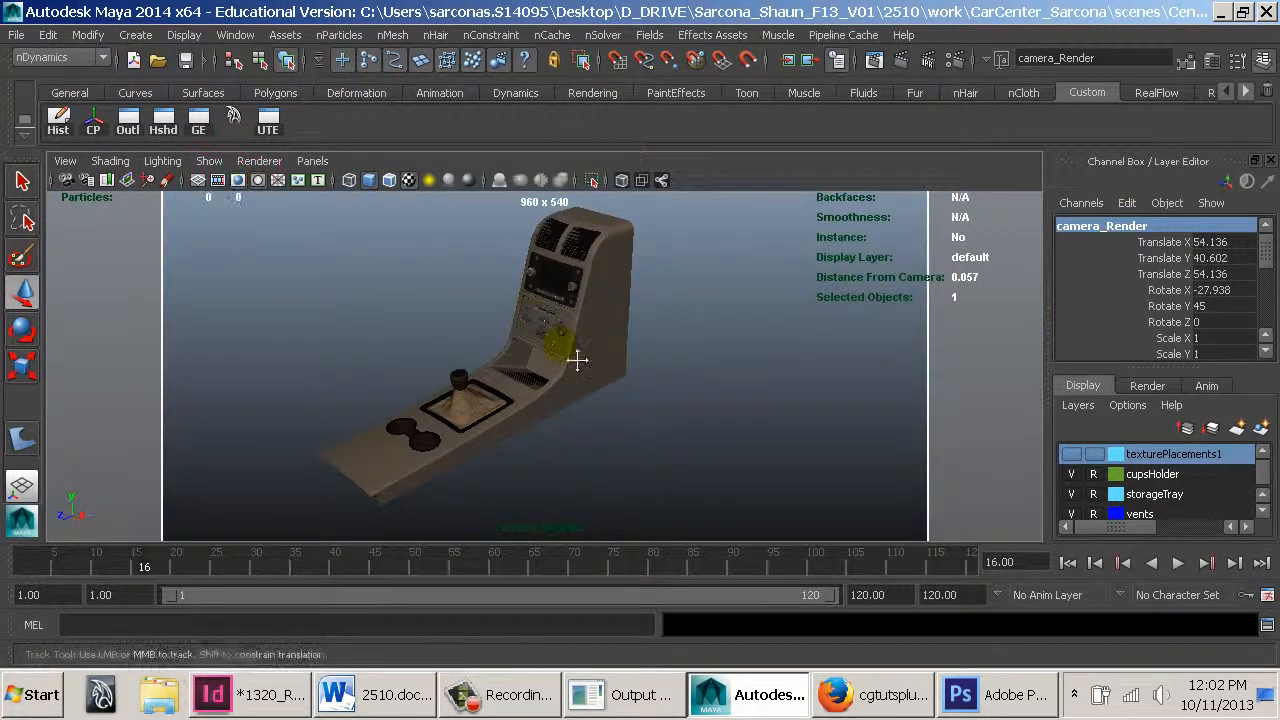
Frame the console in the camera view and set the camera's focal length to 60
left_click_drag(577, 360, 568, 340, "alt")
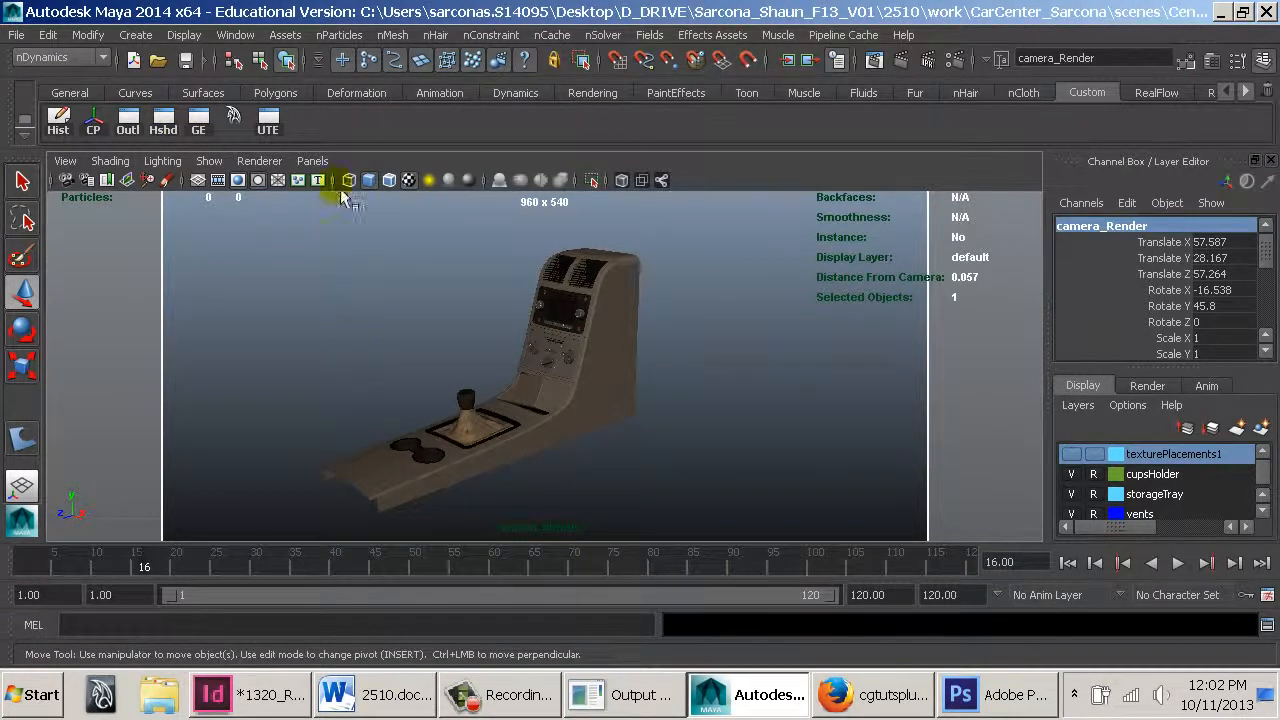
left_click(65, 162)
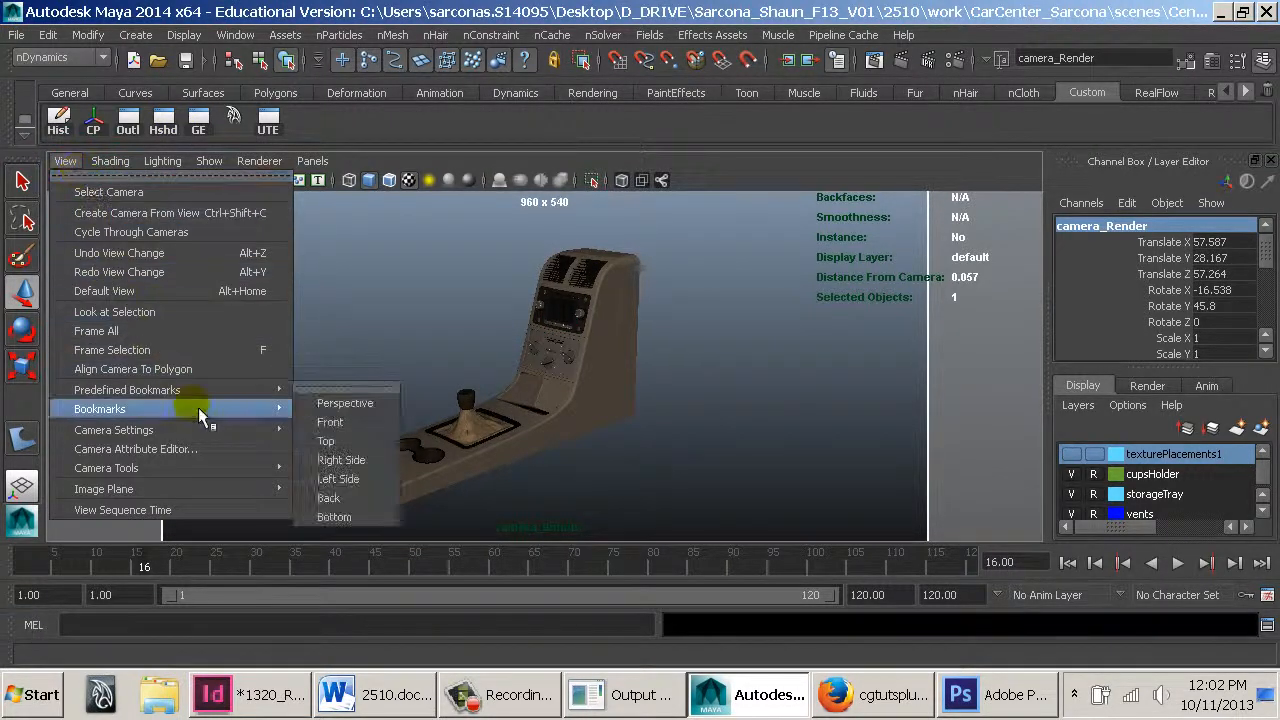
mouse_move(230, 470)
mouse_move(237, 438)
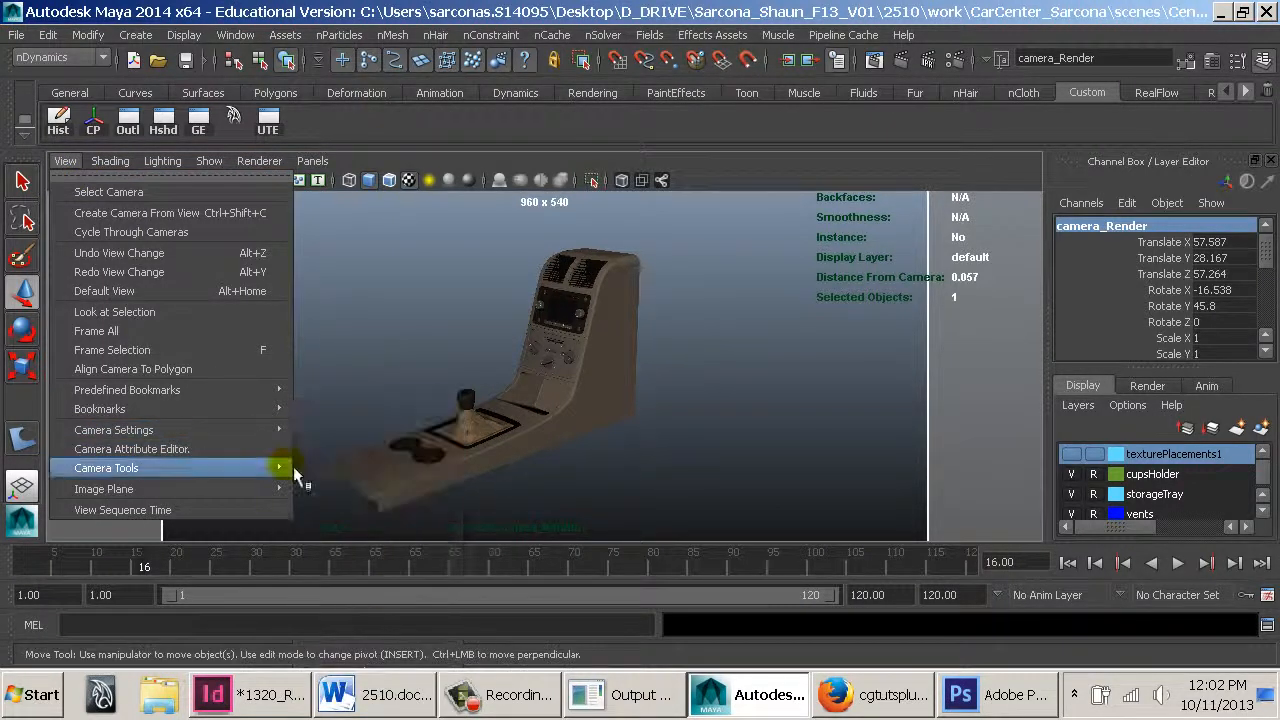
left_click(372, 708)
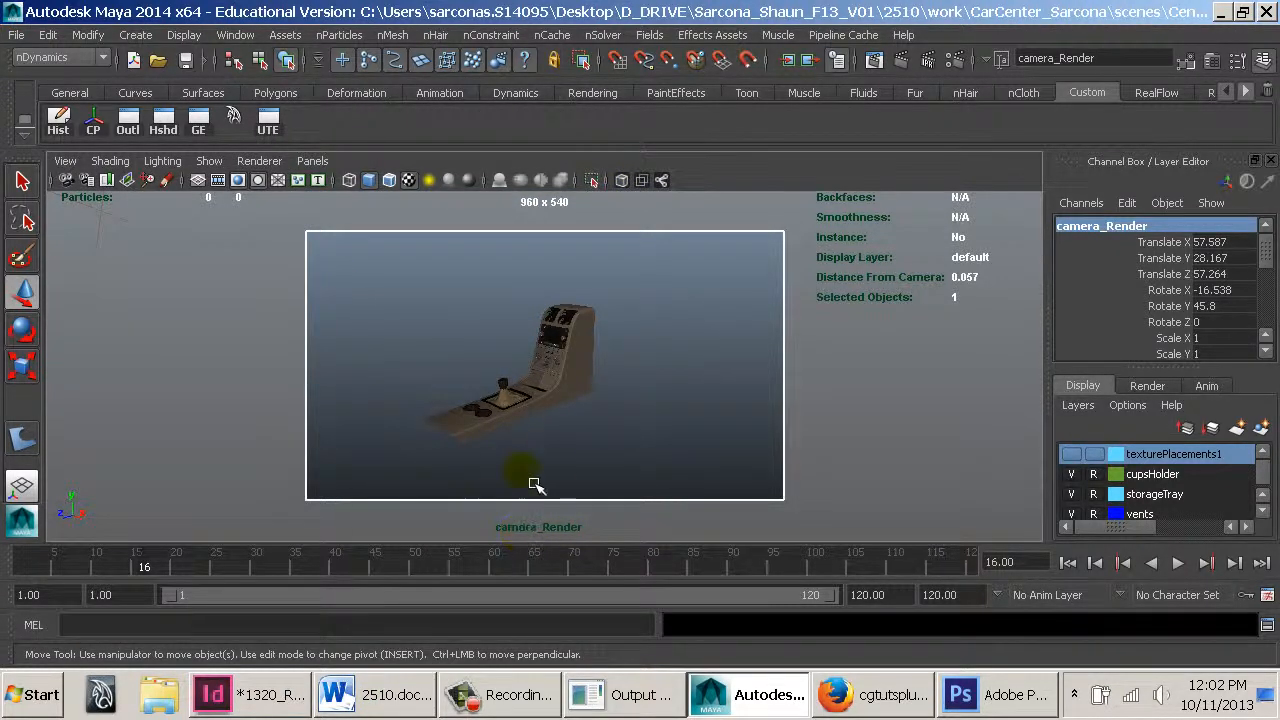
middle_click_drag(544, 427, 574, 434, "alt")
right_click_drag(574, 434, 797, 480, "alt")
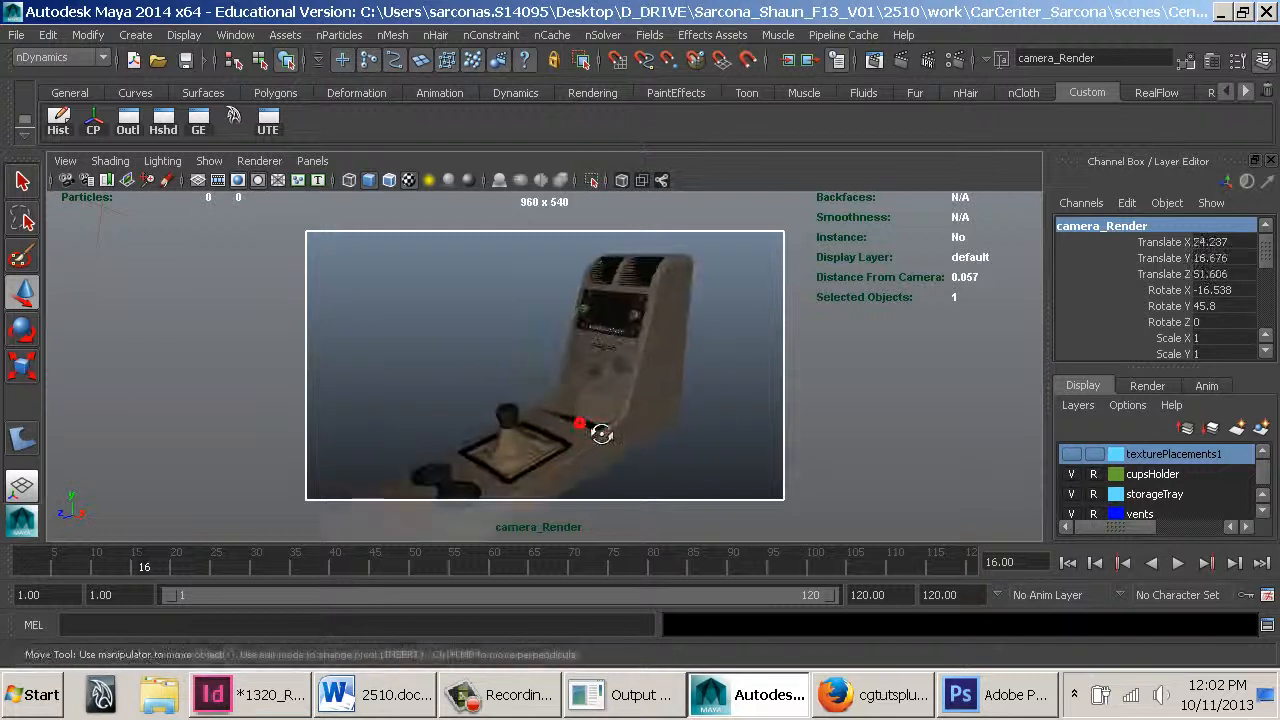
scroll(1228, 355, "down", 3)
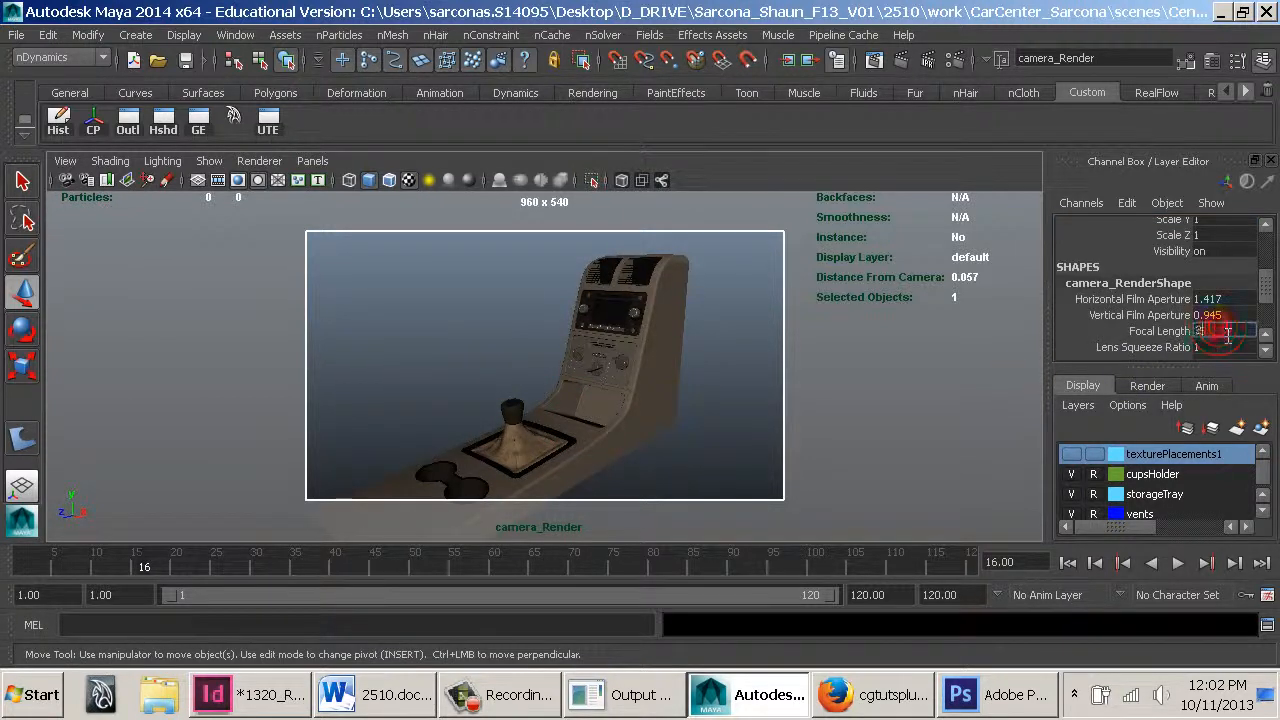
key("Return")
left_click(865, 400)
left_click_drag(477, 410, 660, 380, "alt")
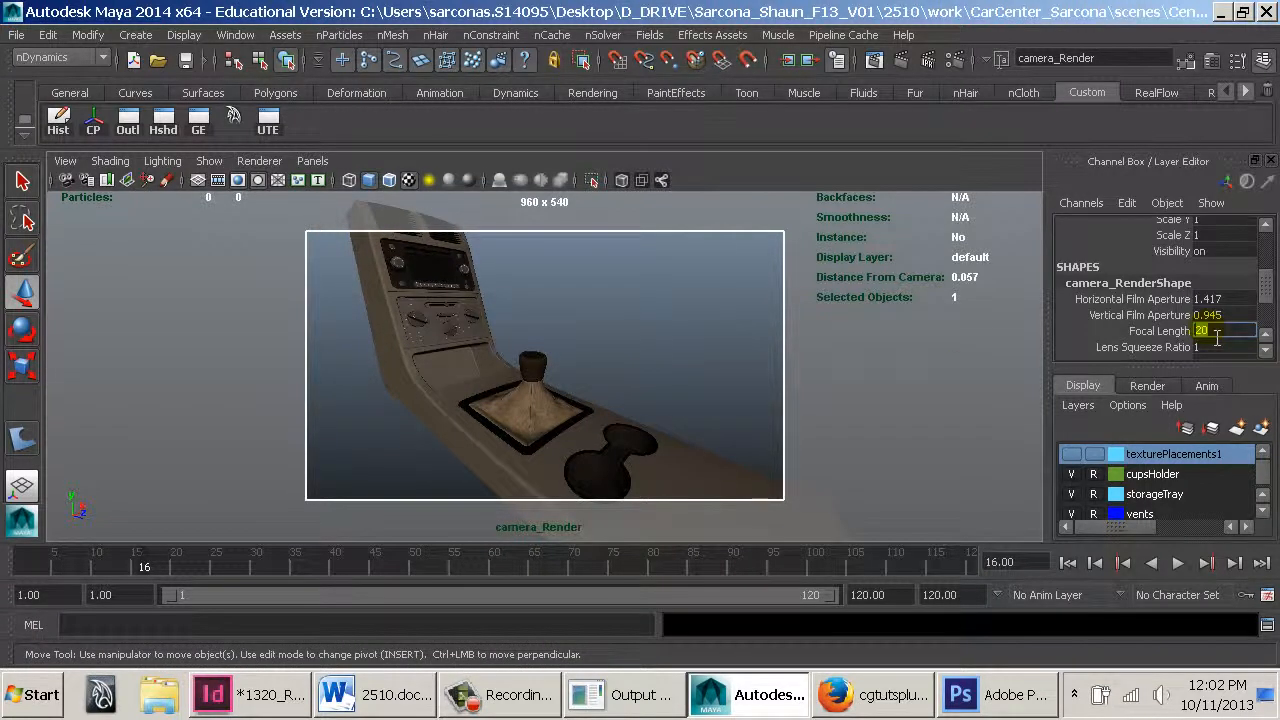
key("Return")
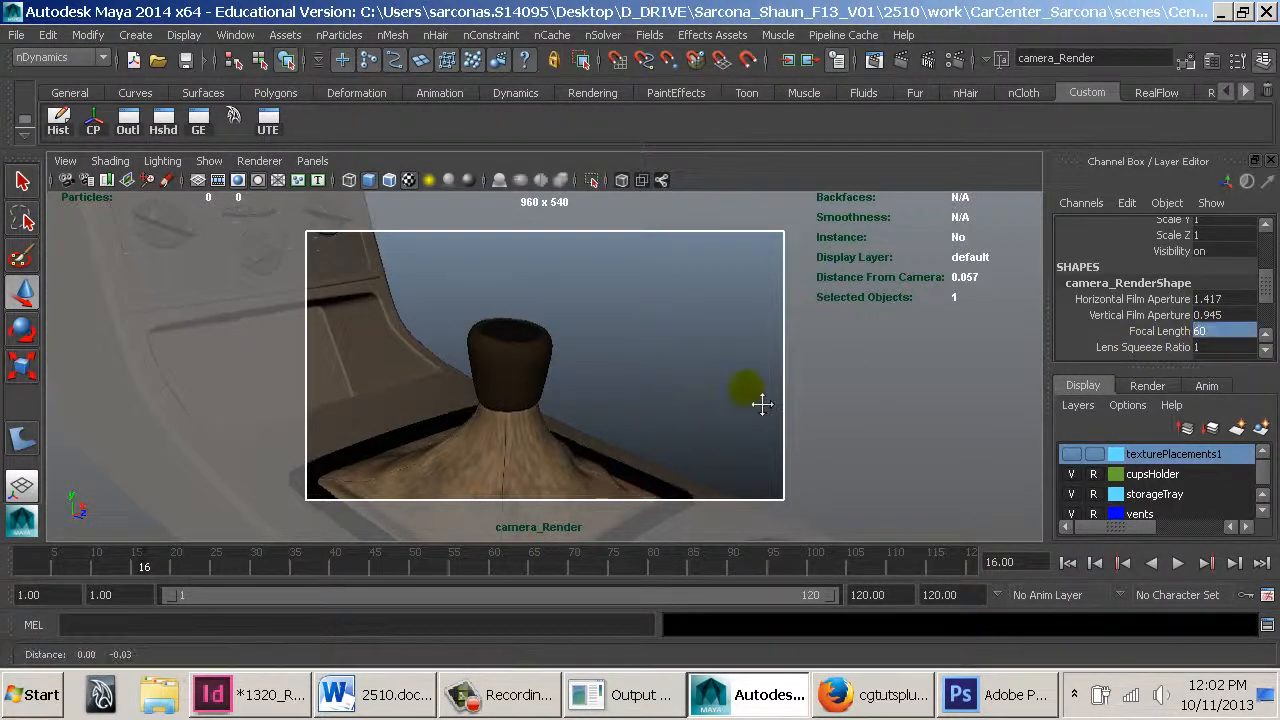
Frame the gear shift and cup holders in the camera view and key the camera at frame 1
right_click_drag(760, 403, 821, 398, "alt")
left_click_drag(745, 360, 790, 367, "alt")
right_click_drag(795, 368, 888, 379, "alt")
middle_click_drag(681, 301, 563, 209, "alt")
right_click_drag(790, 365, 680, 357, "alt")
middle_click_drag(680, 357, 657, 344, "alt")
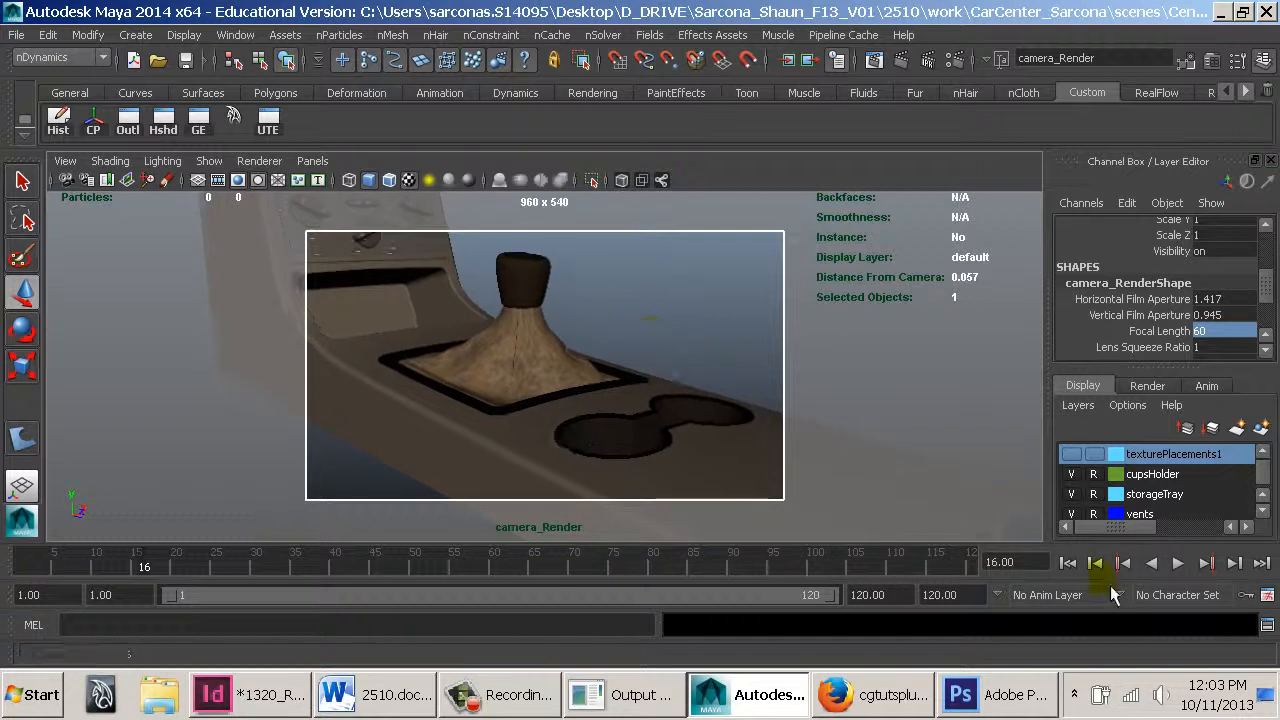
scroll(1126, 283, "up", 3)
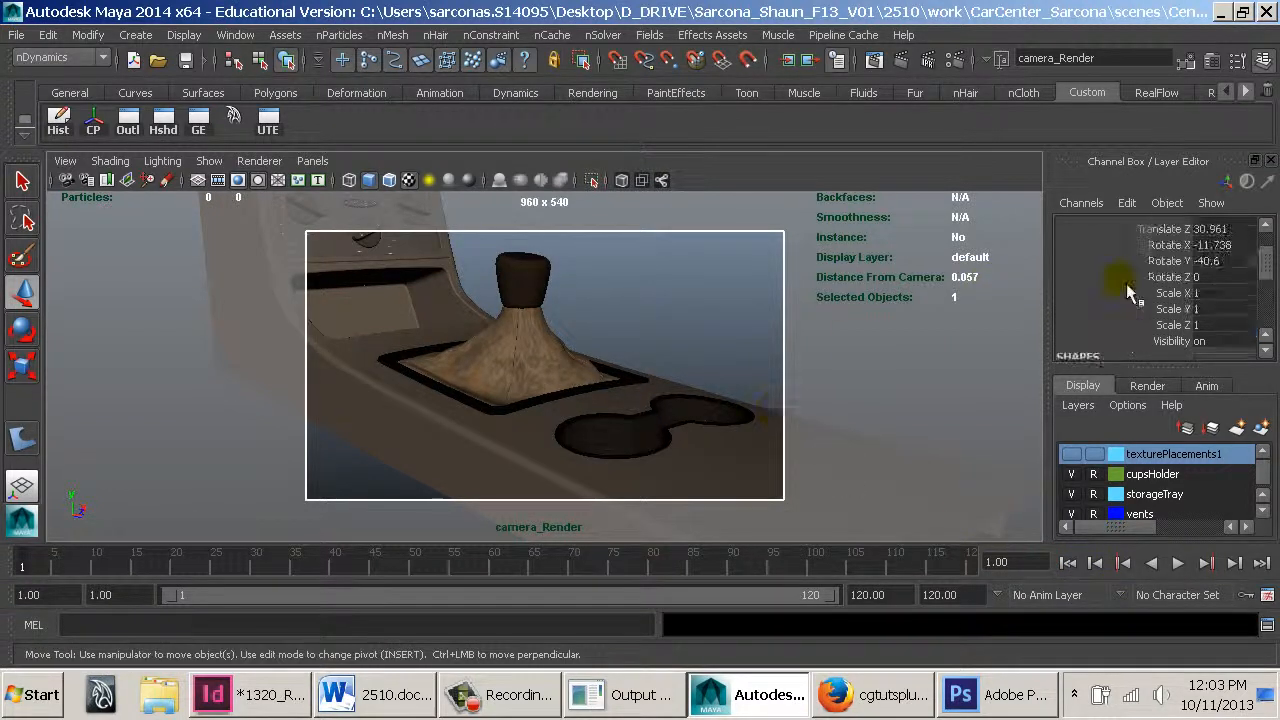
key("s")
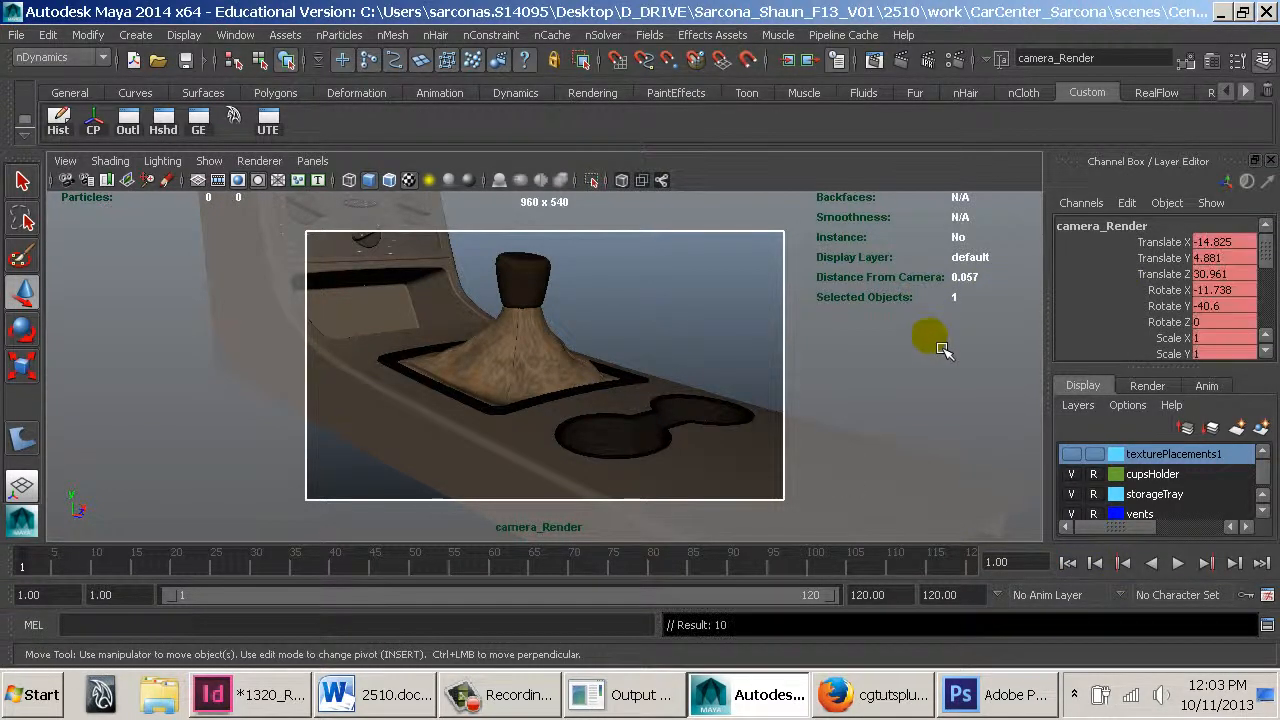
Go to frame 120, move the camera over the vents and gear shift, and return to frame 1
left_click(979, 565)
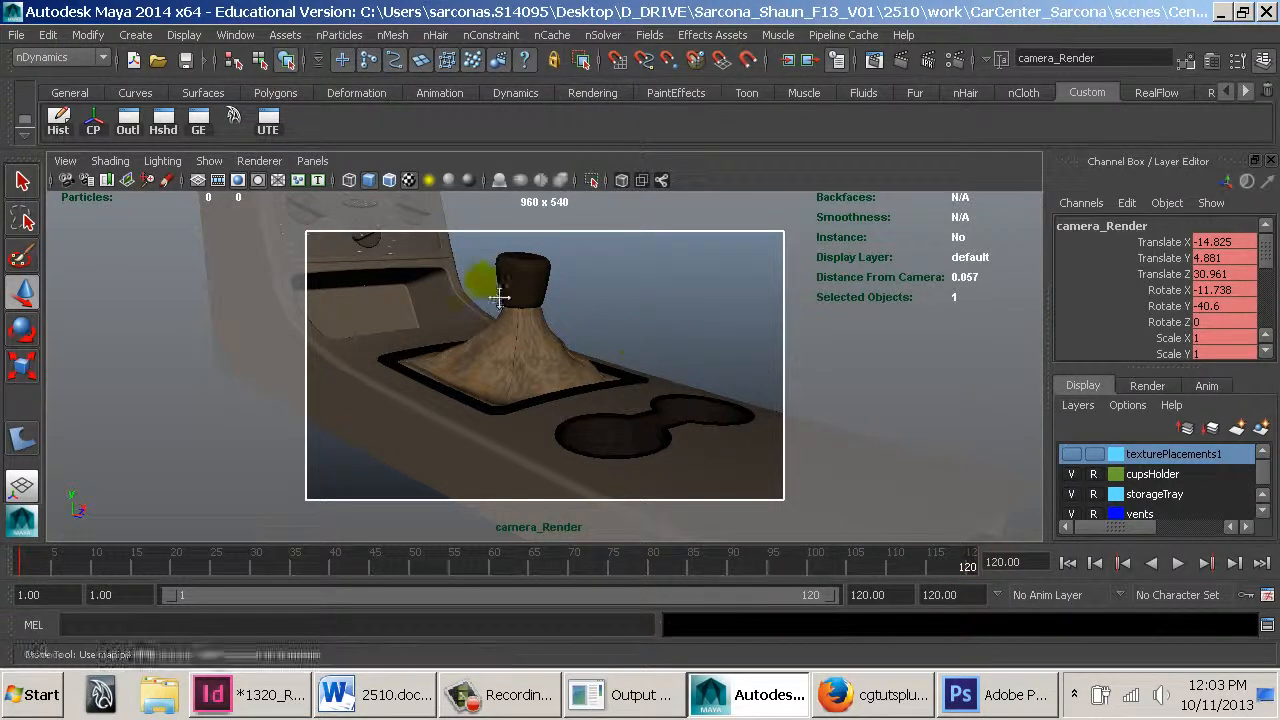
left_click_drag(500, 286, 712, 545, "alt")
middle_click_drag(713, 547, 603, 414, "alt")
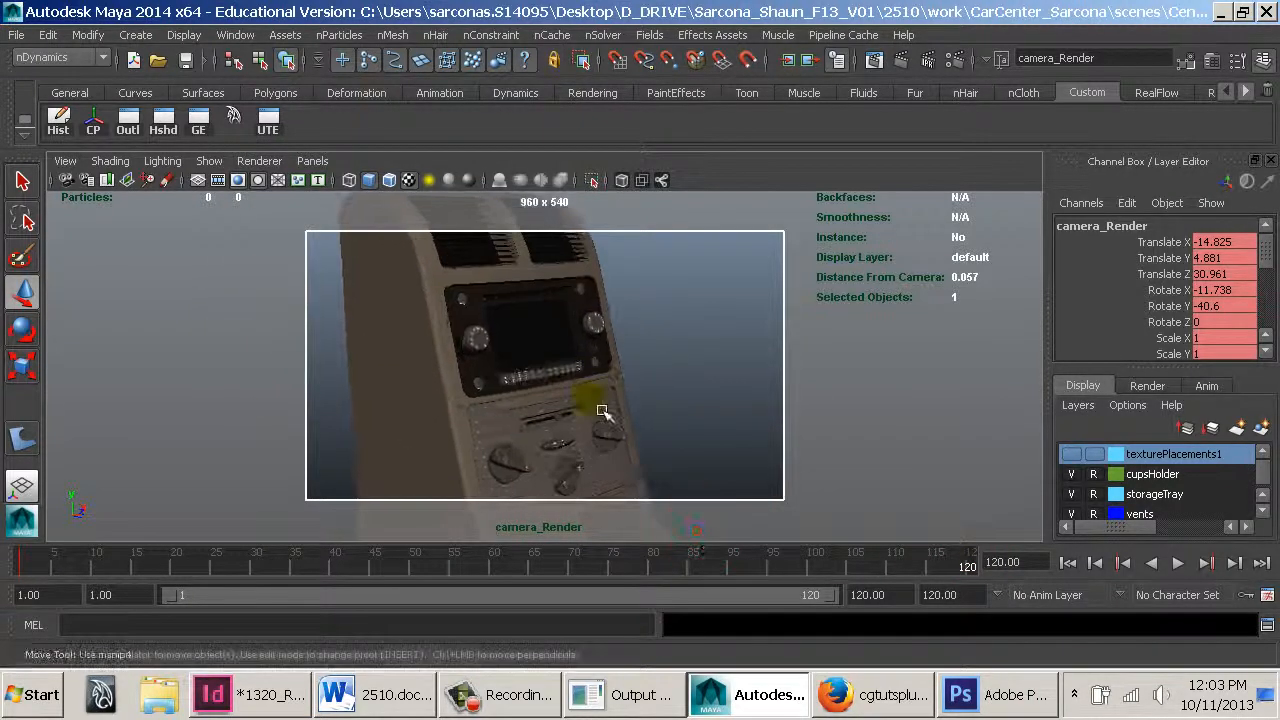
middle_click_drag(570, 350, 589, 380, "alt")
right_click_drag(589, 380, 675, 450, "alt")
left_click_drag(613, 356, 606, 440, "alt")
middle_click_drag(683, 409, 656, 388, "alt")
right_click_drag(685, 500, 634, 486, "alt")
middle_click_drag(630, 462, 612, 423, "alt")
left_click_drag(612, 423, 669, 485, "alt")
middle_click_drag(687, 483, 675, 474, "alt")
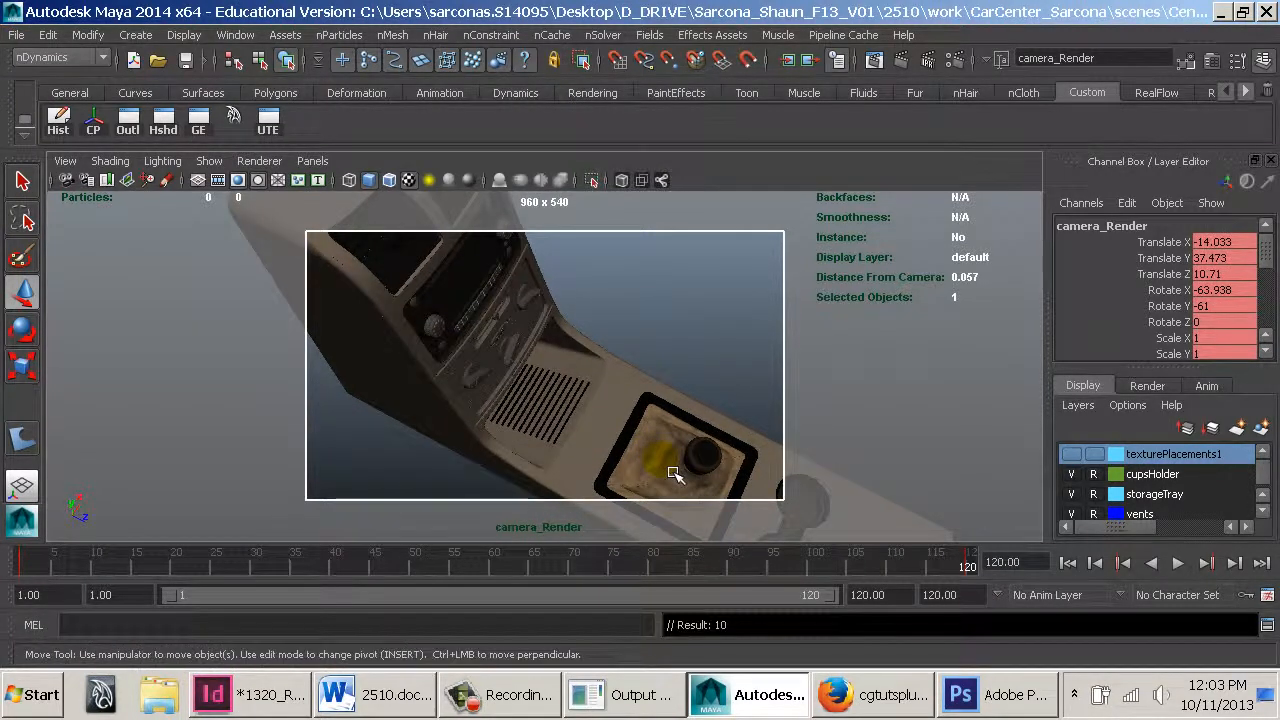
left_click(23, 567)
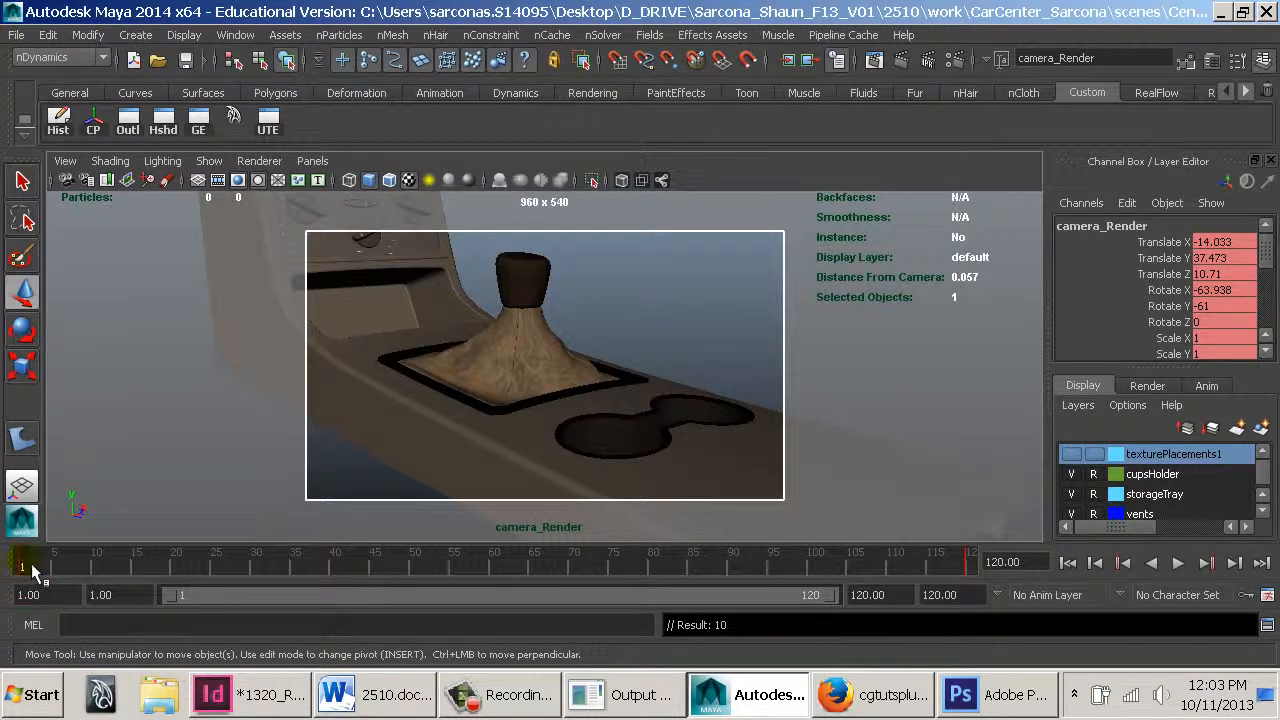
Scrub and play the timeline to preview the camera animation
mouse_move(46, 563)
left_mouse_down()
mouse_move(613, 650)
mouse_move(988, 639)
mouse_move(81, 483)
mouse_move(501, 519)
left_mouse_up()
middle_click_drag(611, 447, 630, 355, "alt")
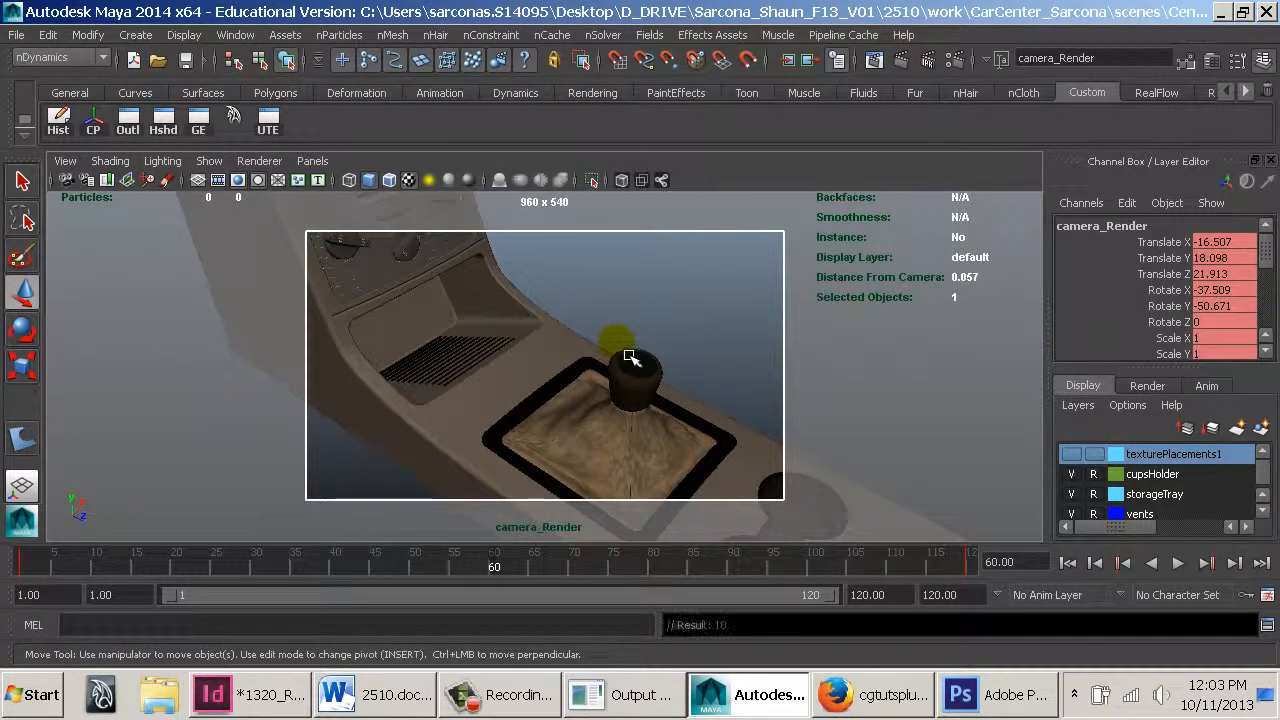
left_click_drag(28, 566, 6, 468)
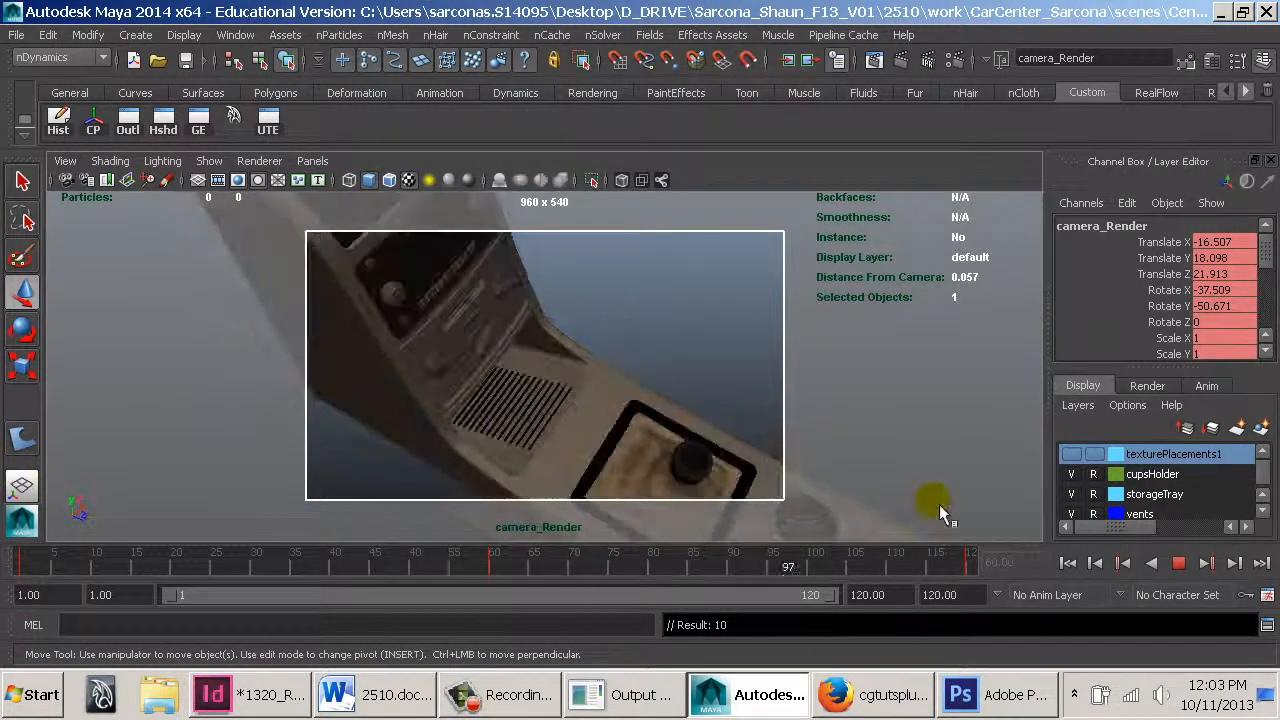
left_click_drag(911, 510, 7, 433)
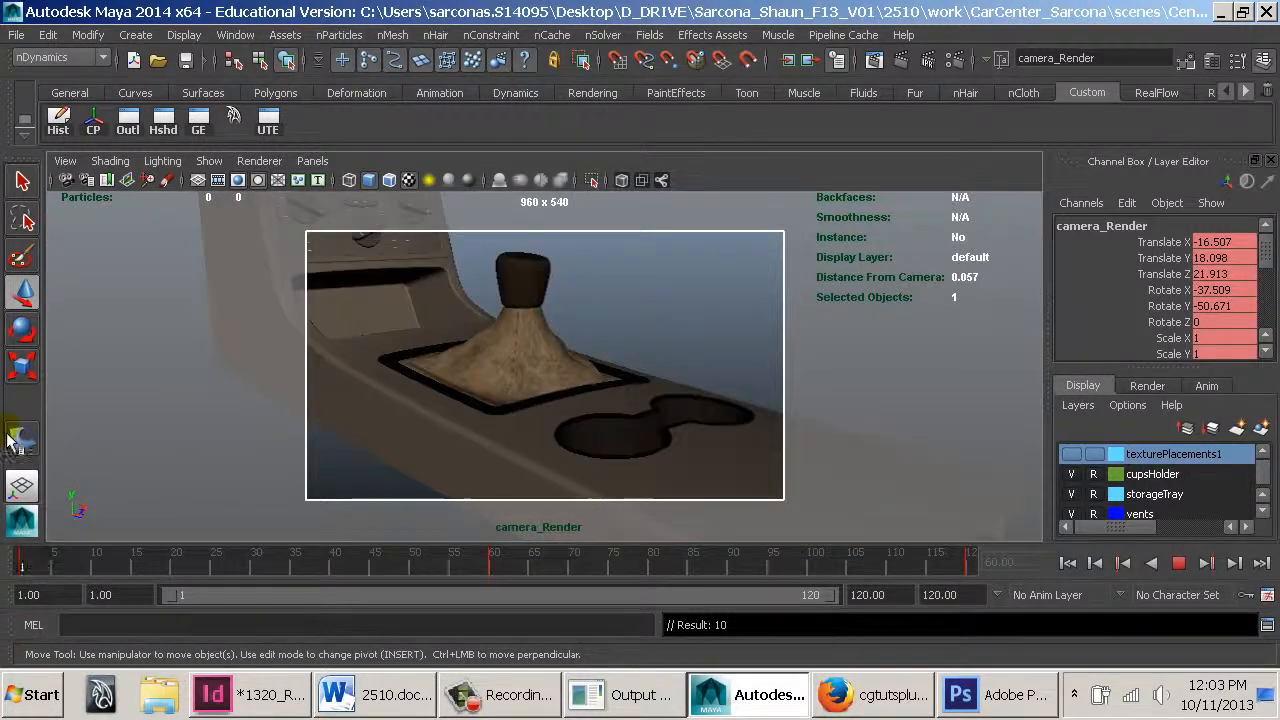
Set the camera's focal length to 20 at frame 1 and reframe the console in the camera view
scroll(1218, 290, "down", 5)
left_click(1233, 286)
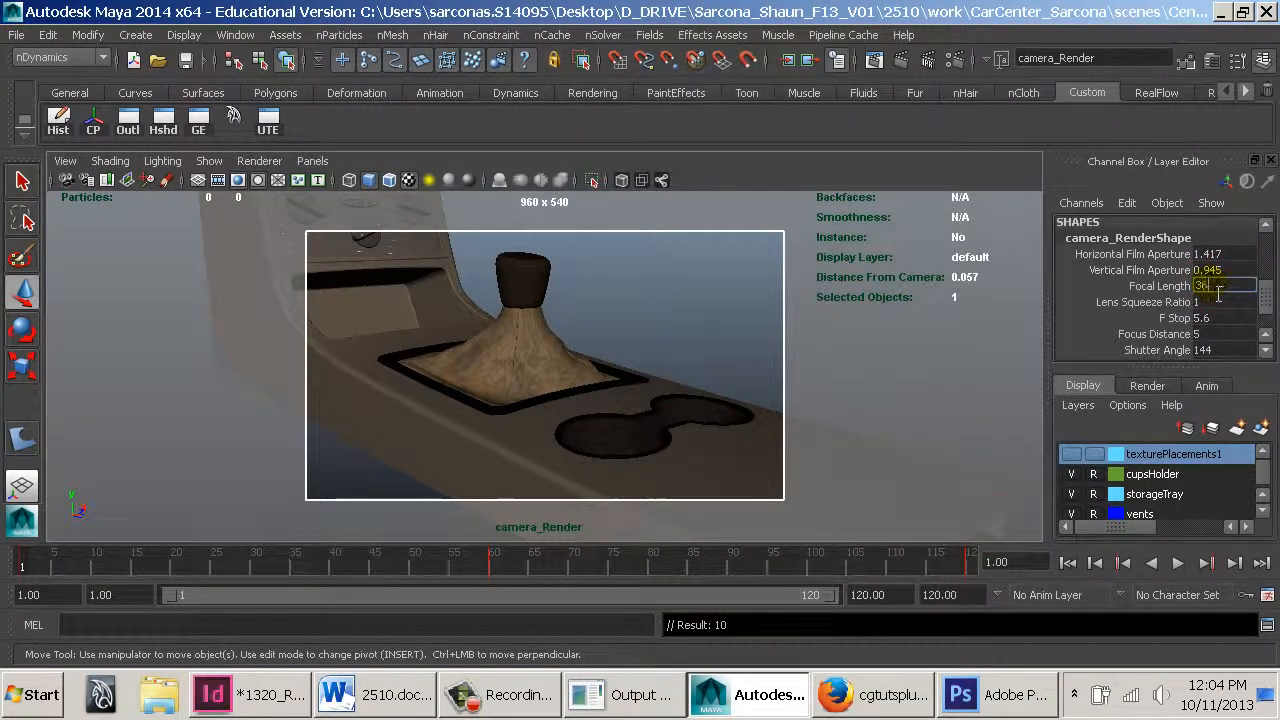
key("Return")
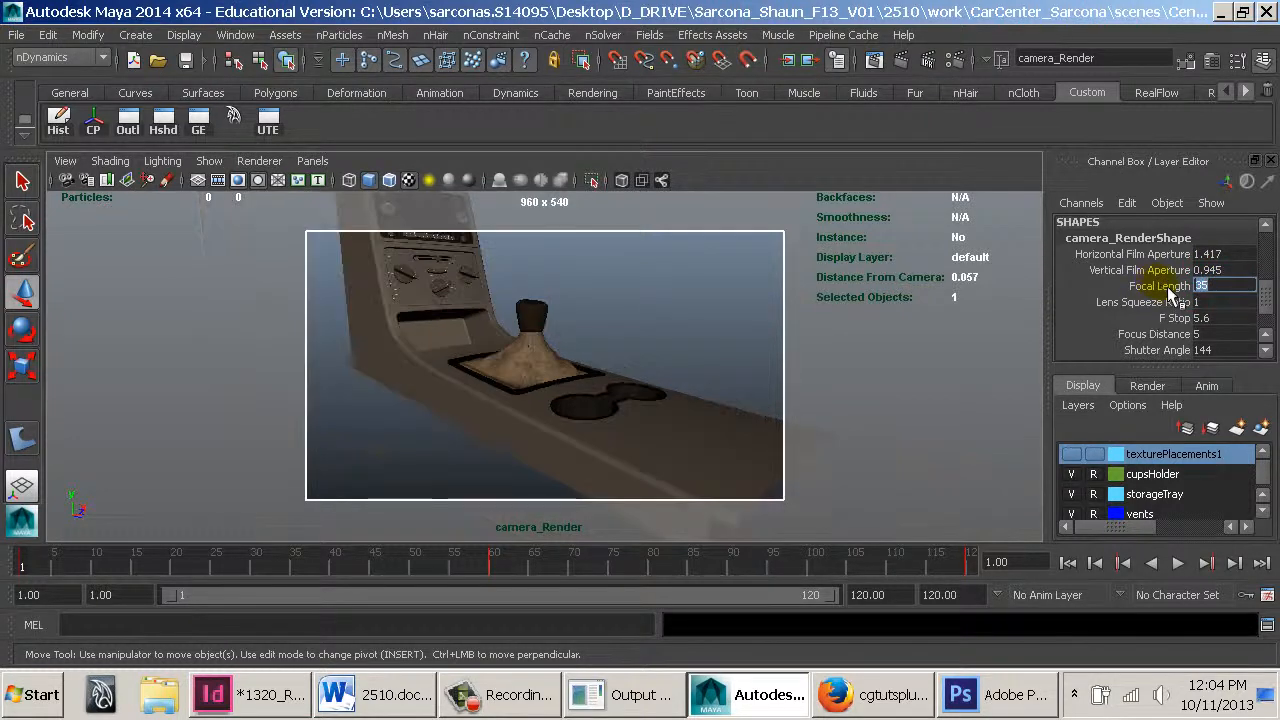
type("20")
key("Return")
right_click_drag(539, 330, 600, 314, "alt")
middle_click_drag(608, 320, 631, 360, "alt")
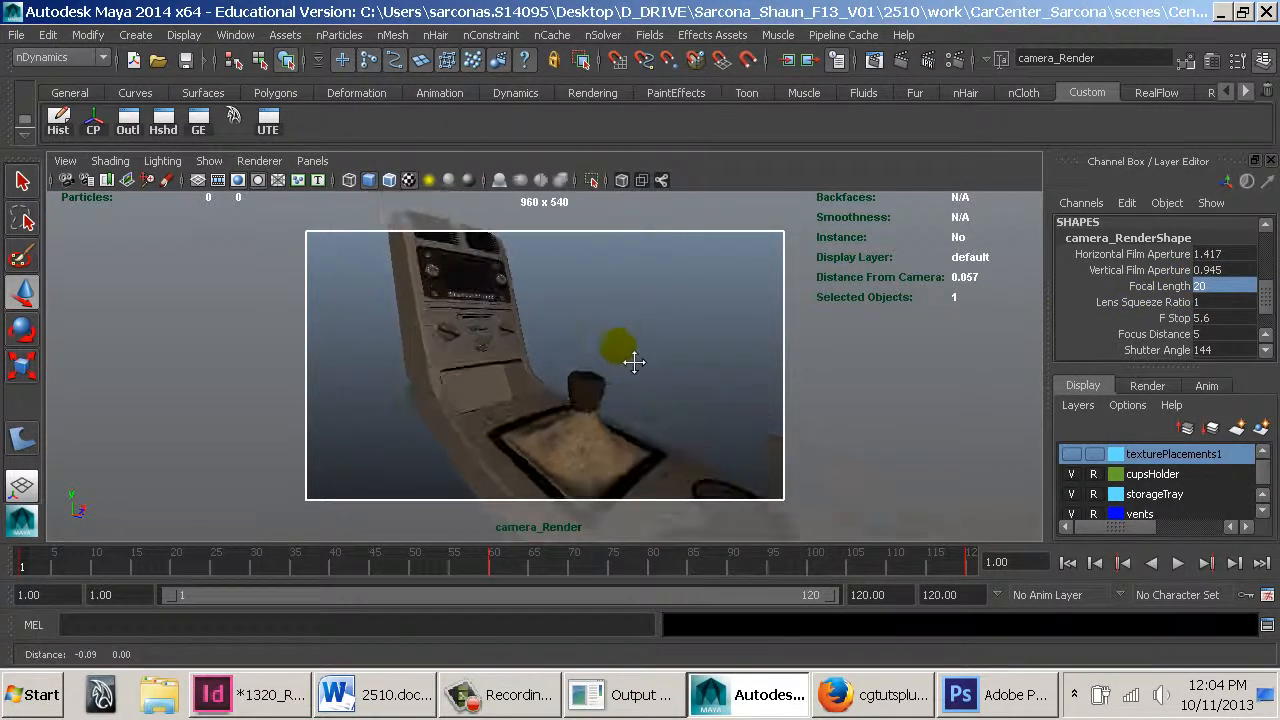
right_click_drag(634, 360, 605, 335, "alt")
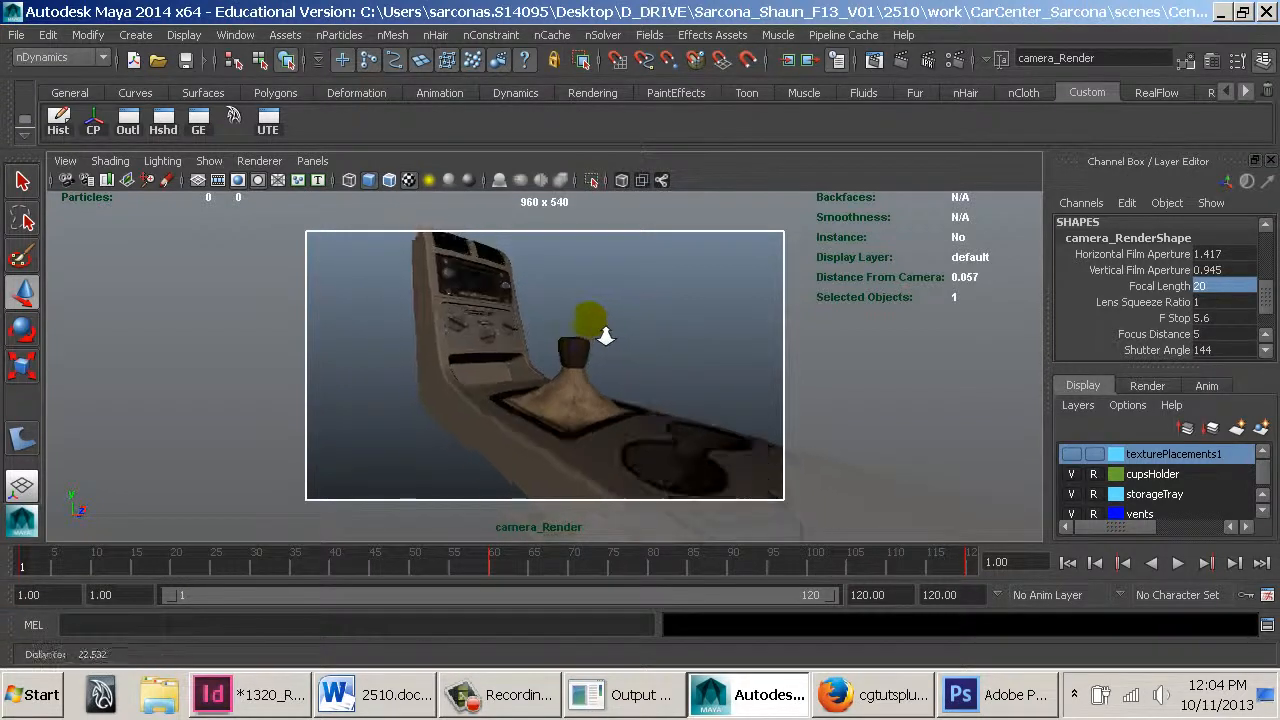
middle_click_drag(599, 330, 597, 331, "alt")
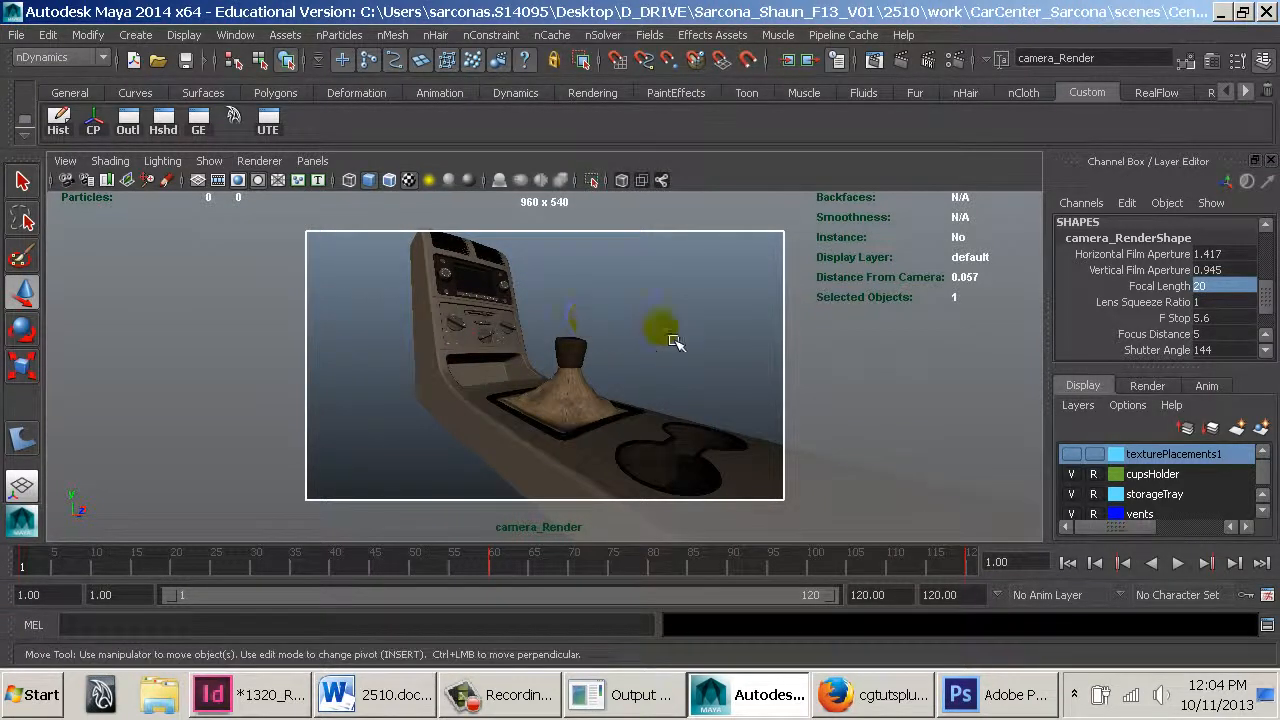
Set a key on the camera's focal length at frame 1
left_click(1160, 301)
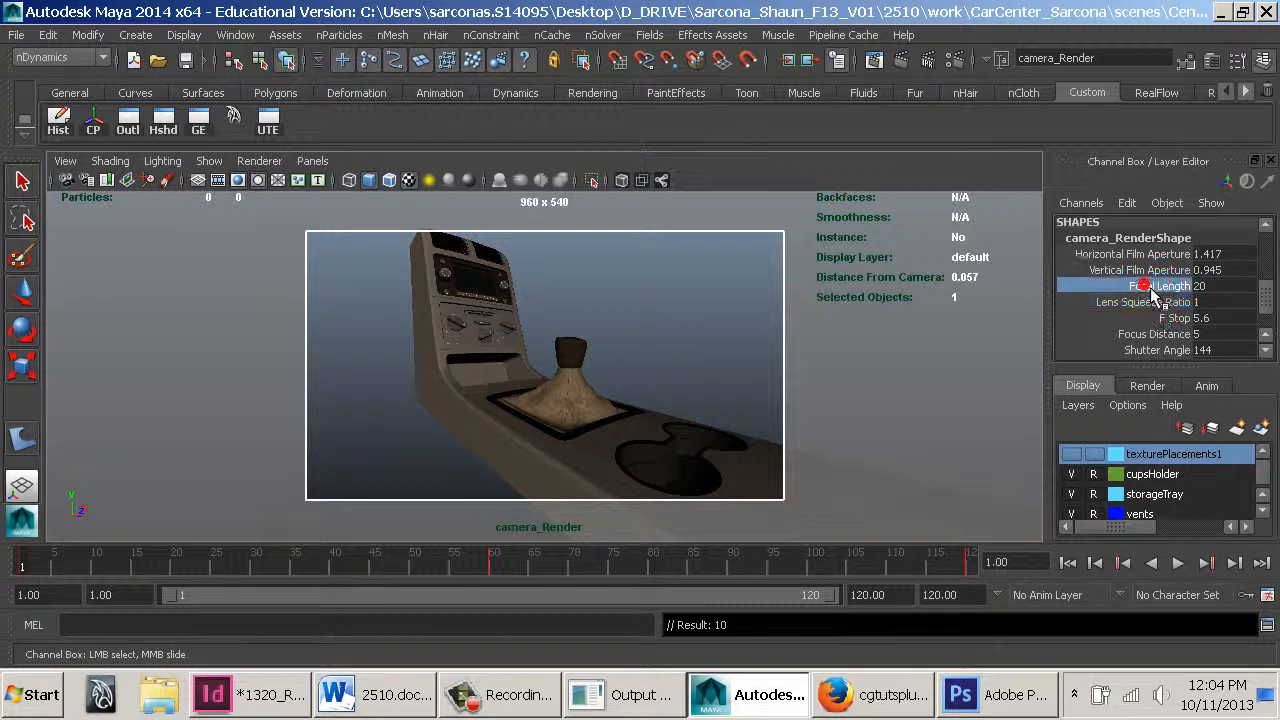
right_click_drag(1152, 293, 1143, 40)
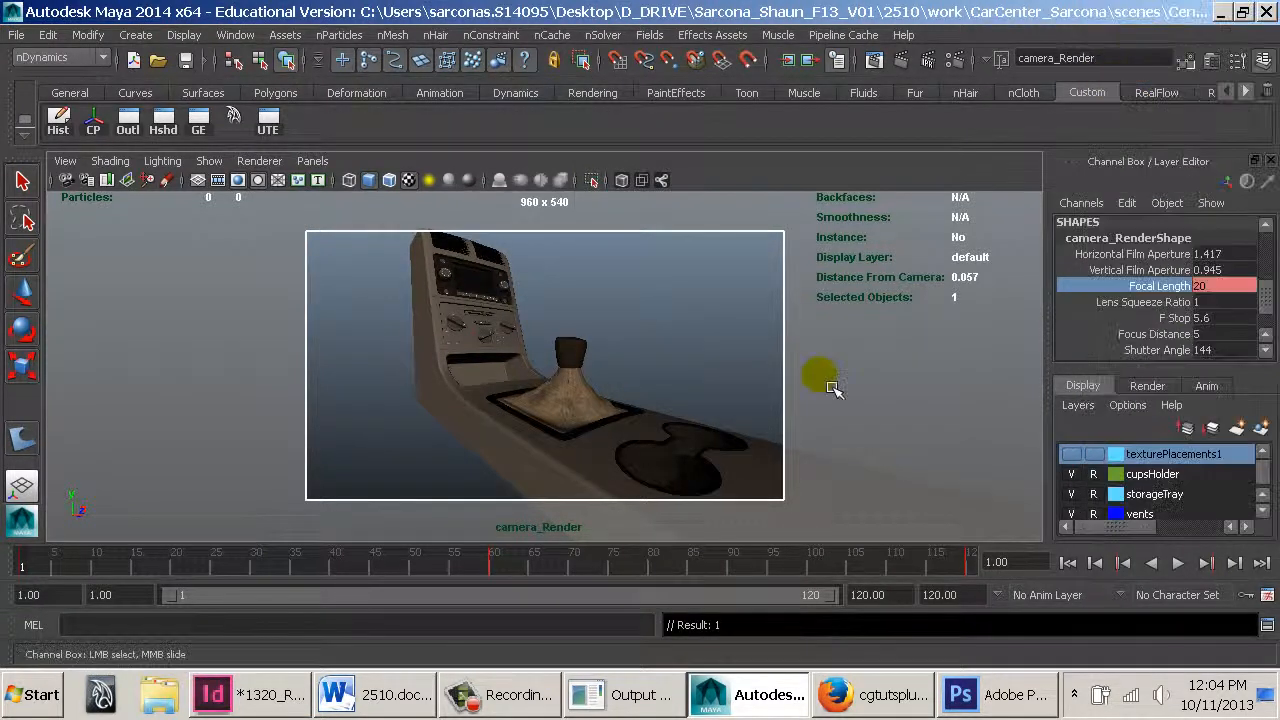
right_click_drag(1150, 288, 1163, 38)
scroll(1165, 258, "up", 5)
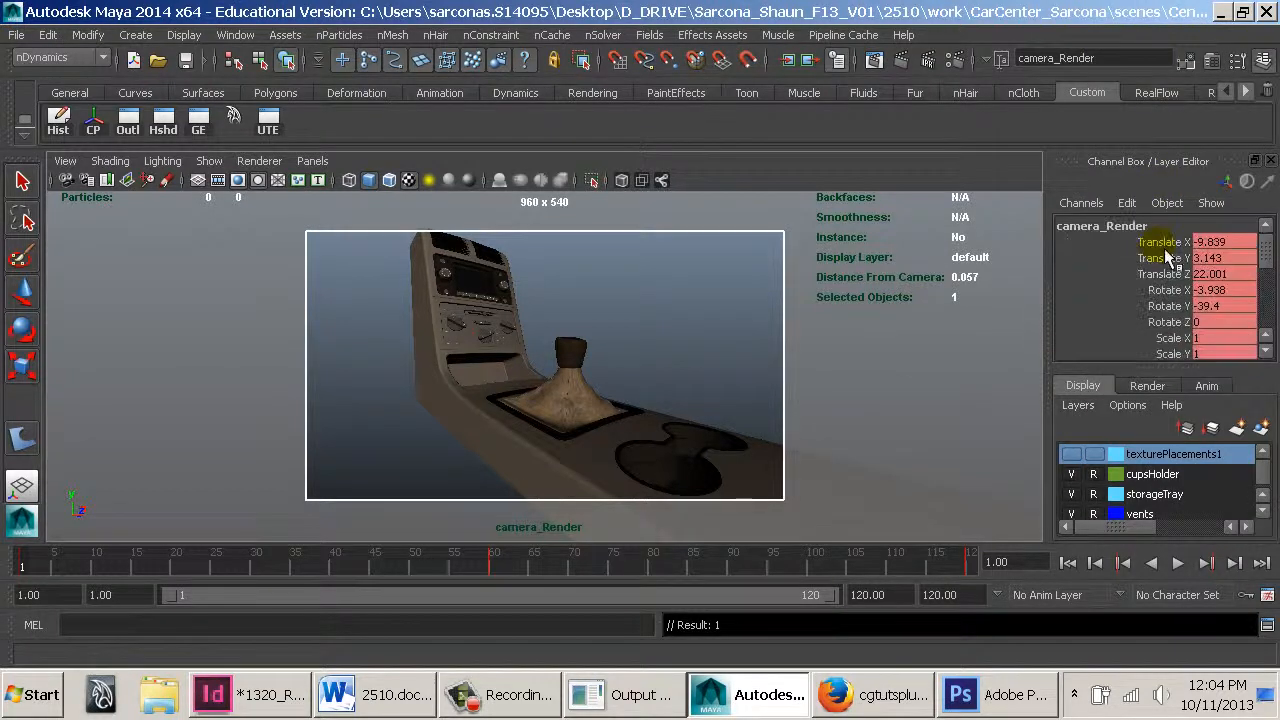
Go to frame 60, set the focal length to 35 and key it
left_click(502, 566)
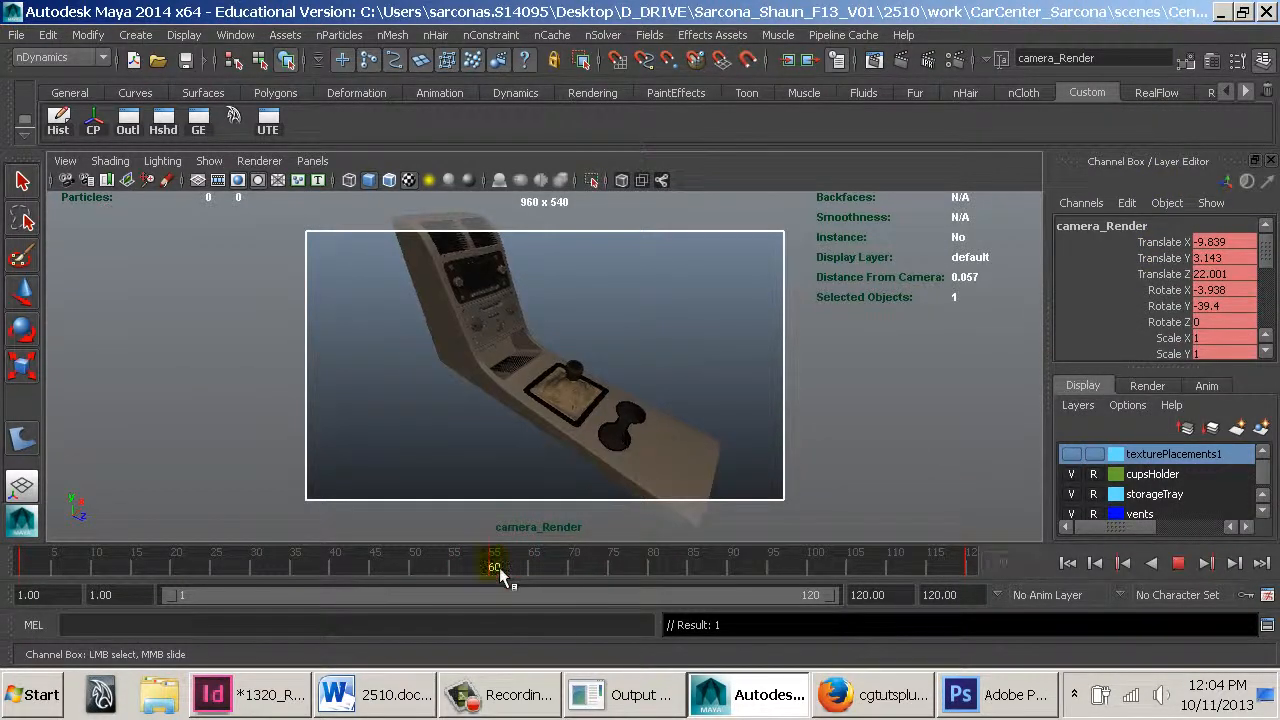
scroll(1203, 333, "down", 5)
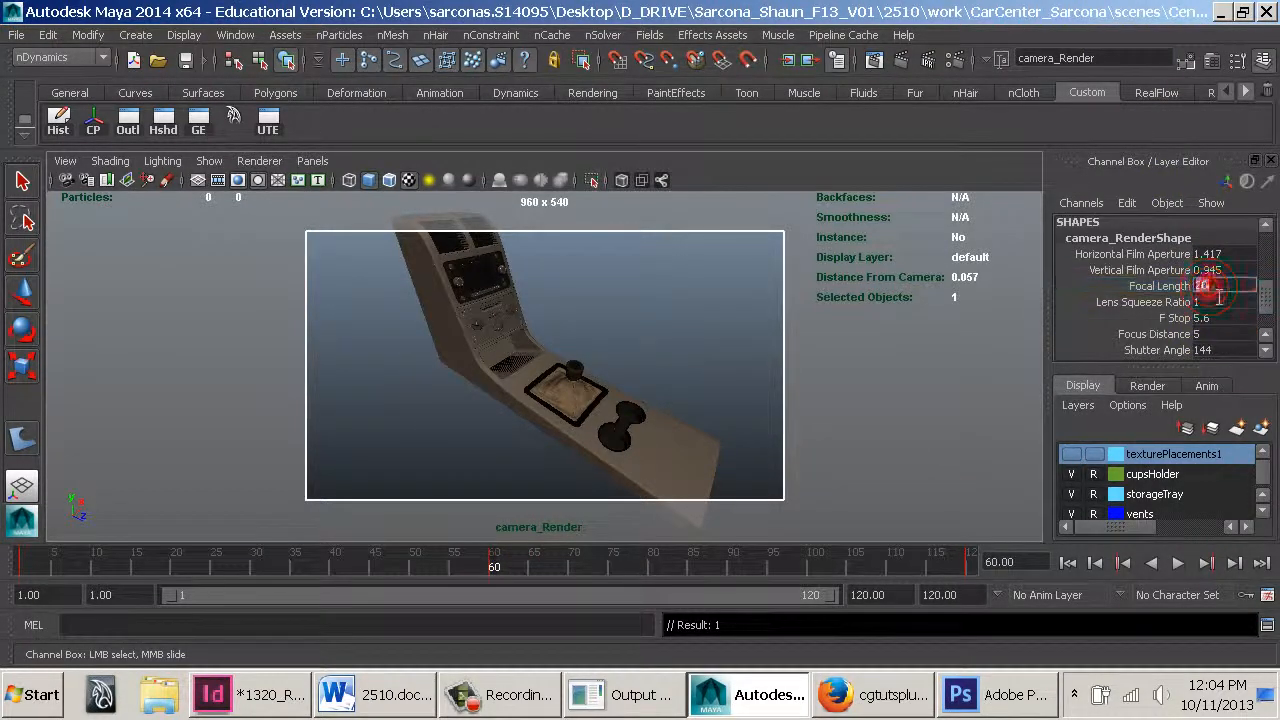
key("Return")
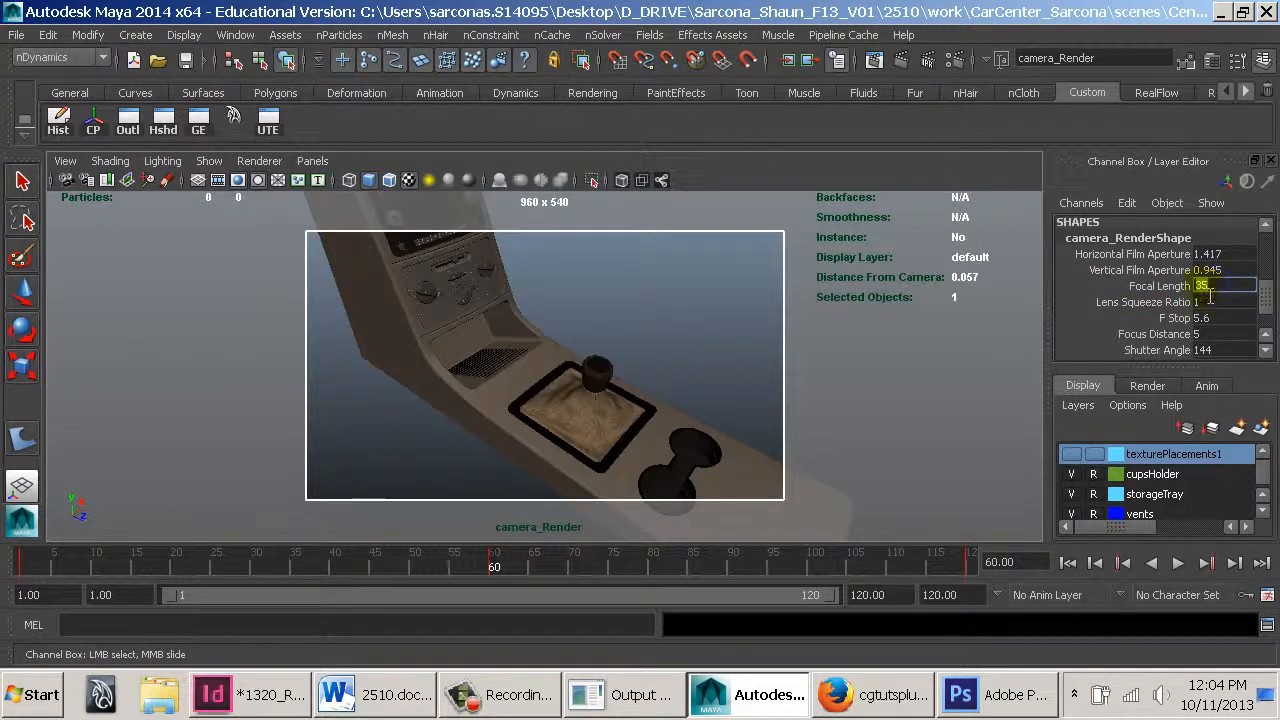
right_click_drag(1210, 296, 1175, 40)
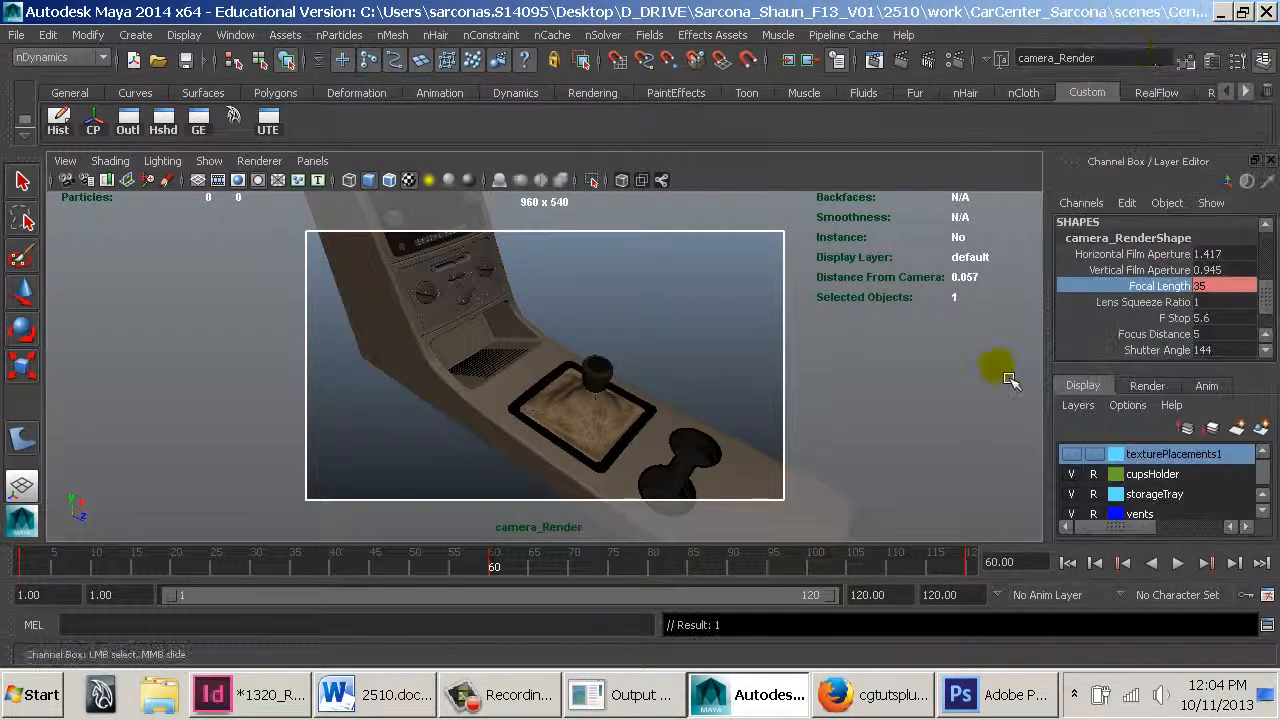
Go to frame 120, set the focal length to 60 and key it
left_click(982, 572)
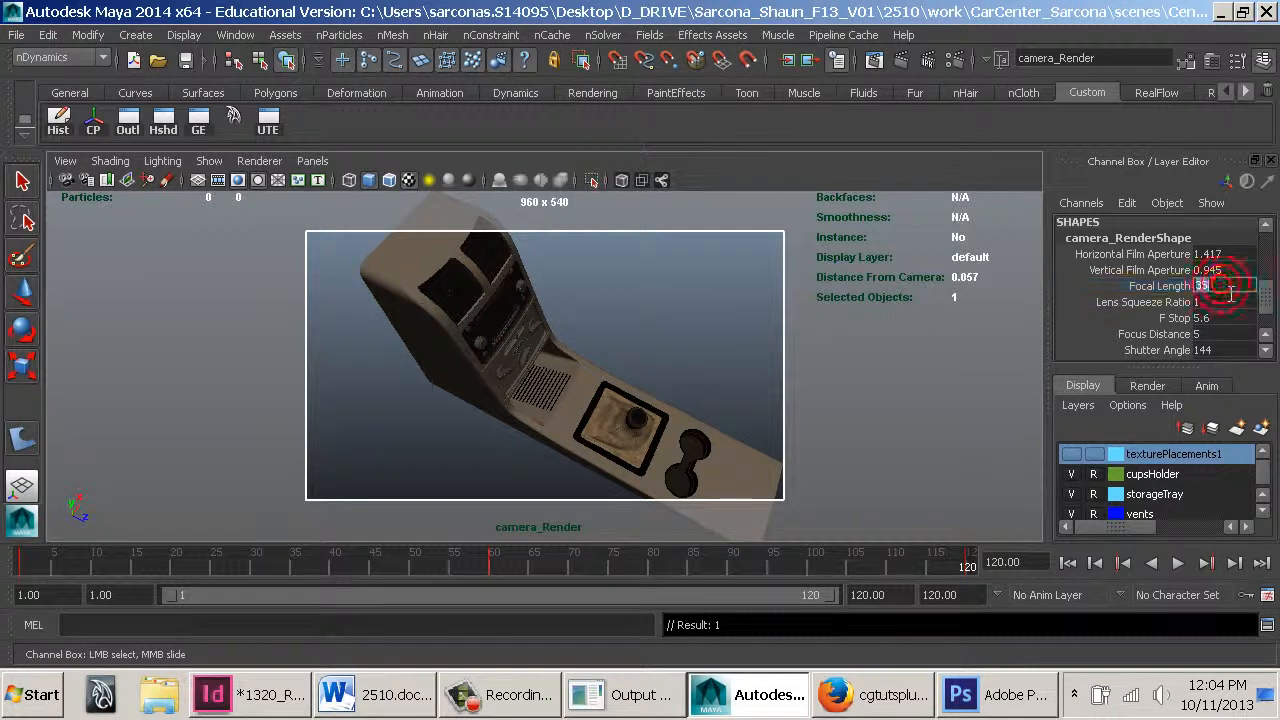
key("Return")
right_click_drag(1171, 294, 1179, 38)
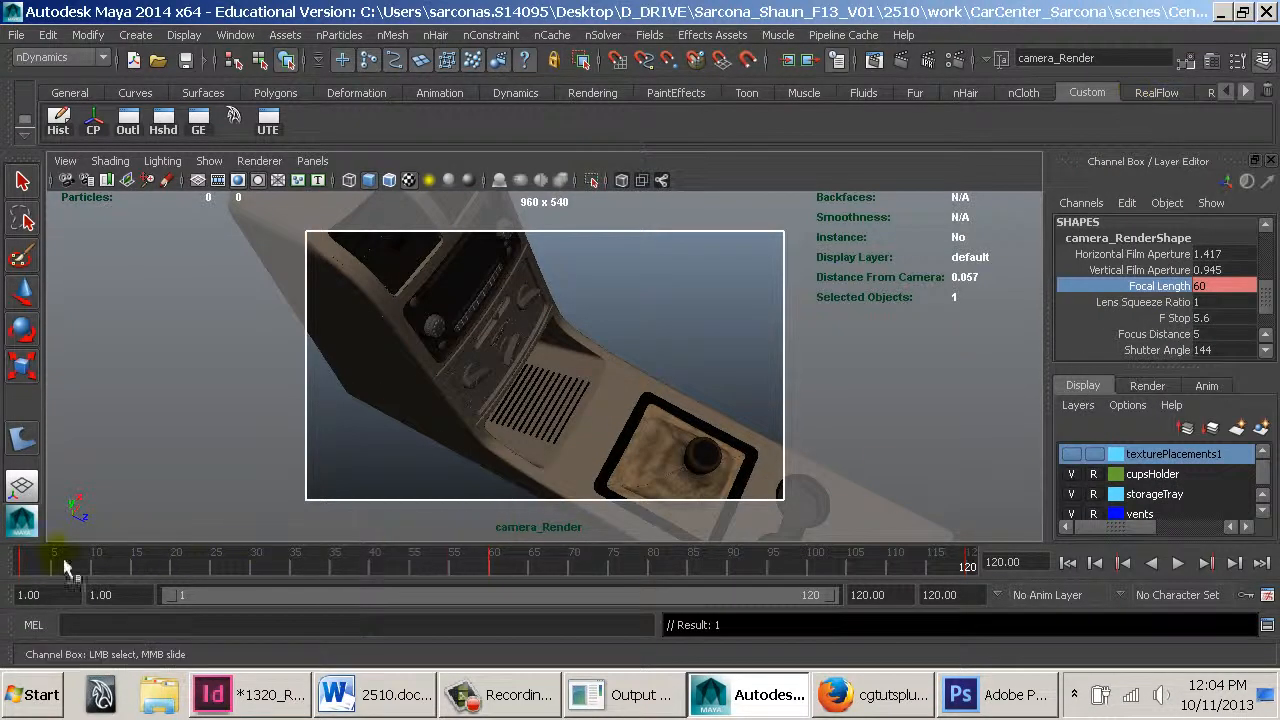
Play back the animation from frame 1 to review the focal length change
left_click(28, 567)
key("alt+v")
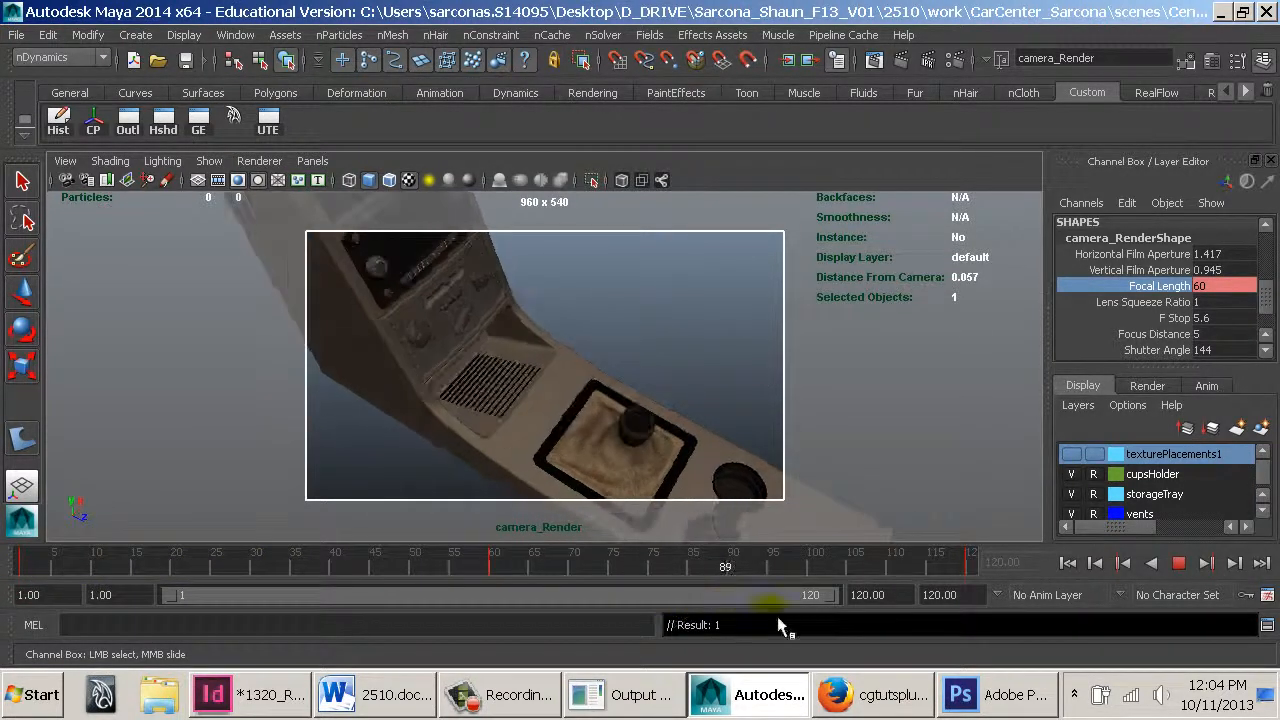
left_click(1180, 565)
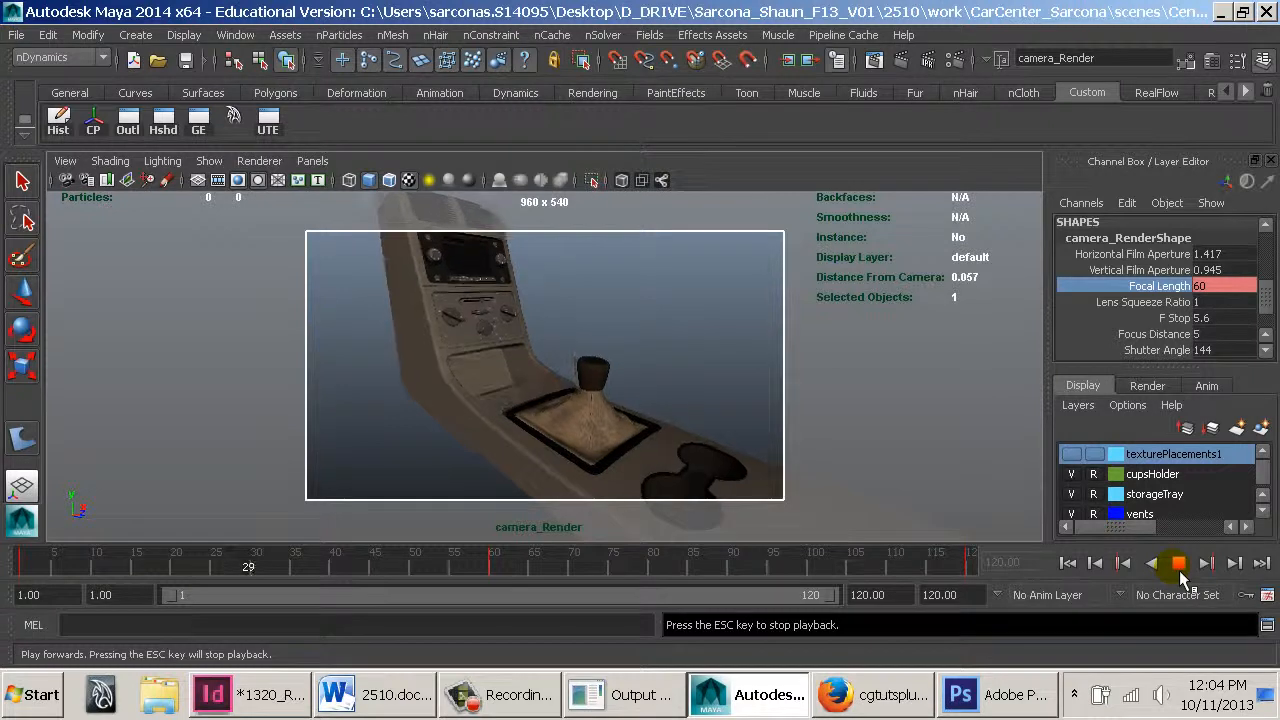
left_click(1178, 565)
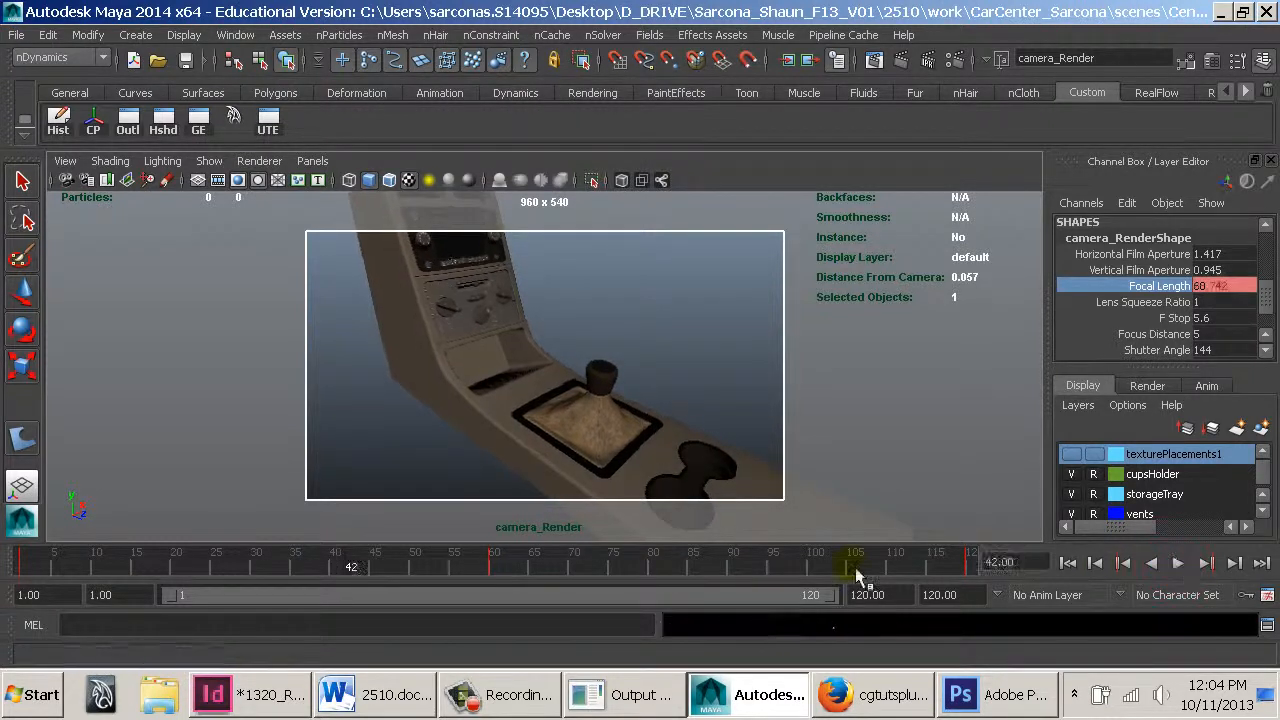
Delete the focal length keys and set the focal length back to 60
right_click(1134, 285)
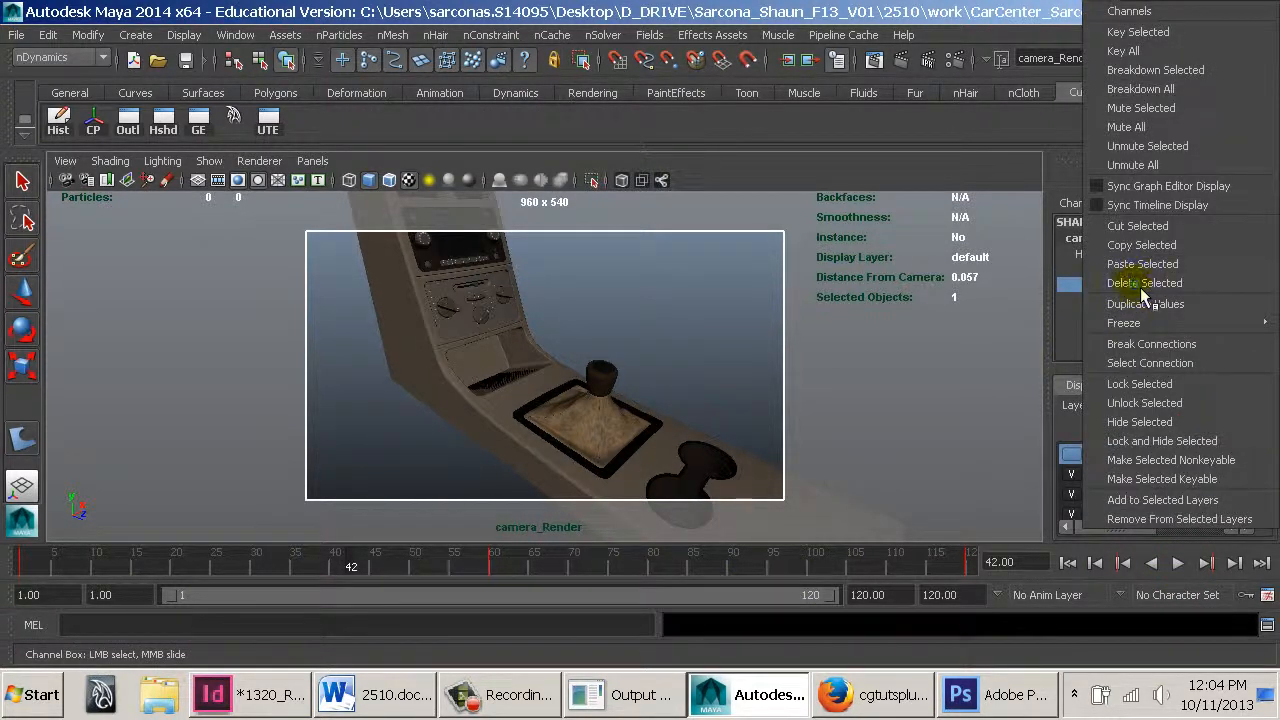
left_click(1143, 284)
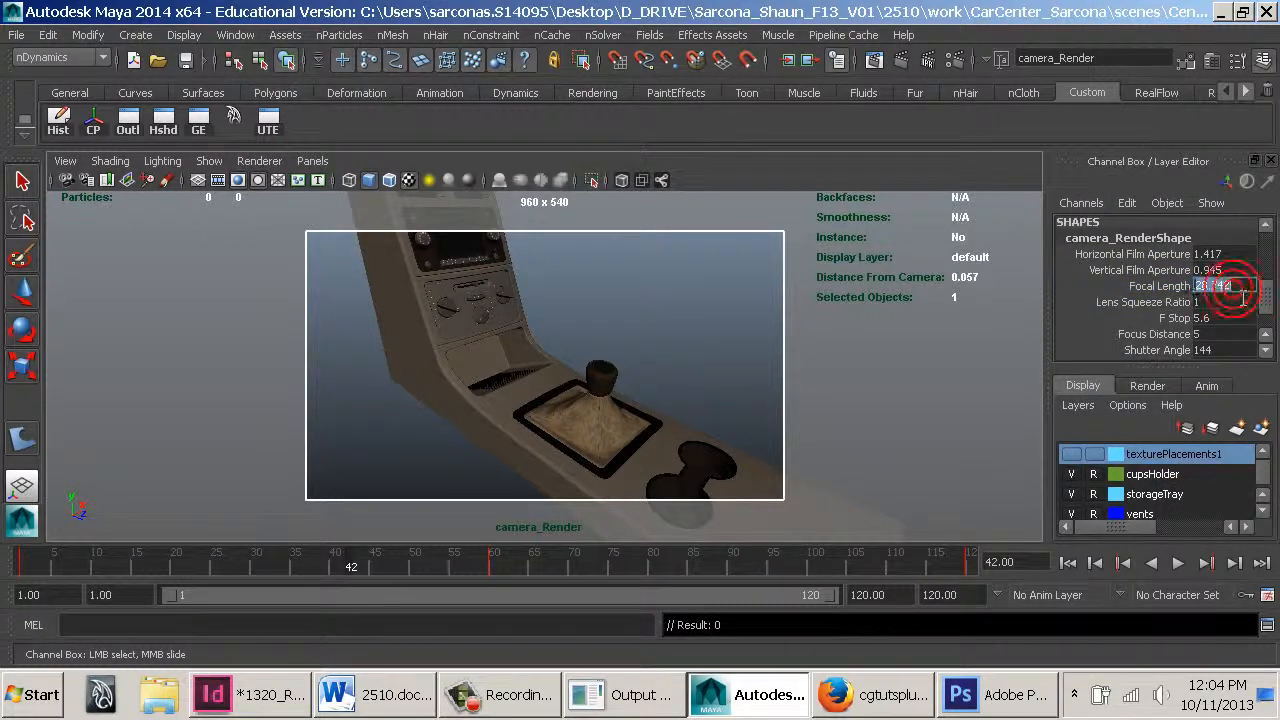
type("6")
type("0")
key("Return")
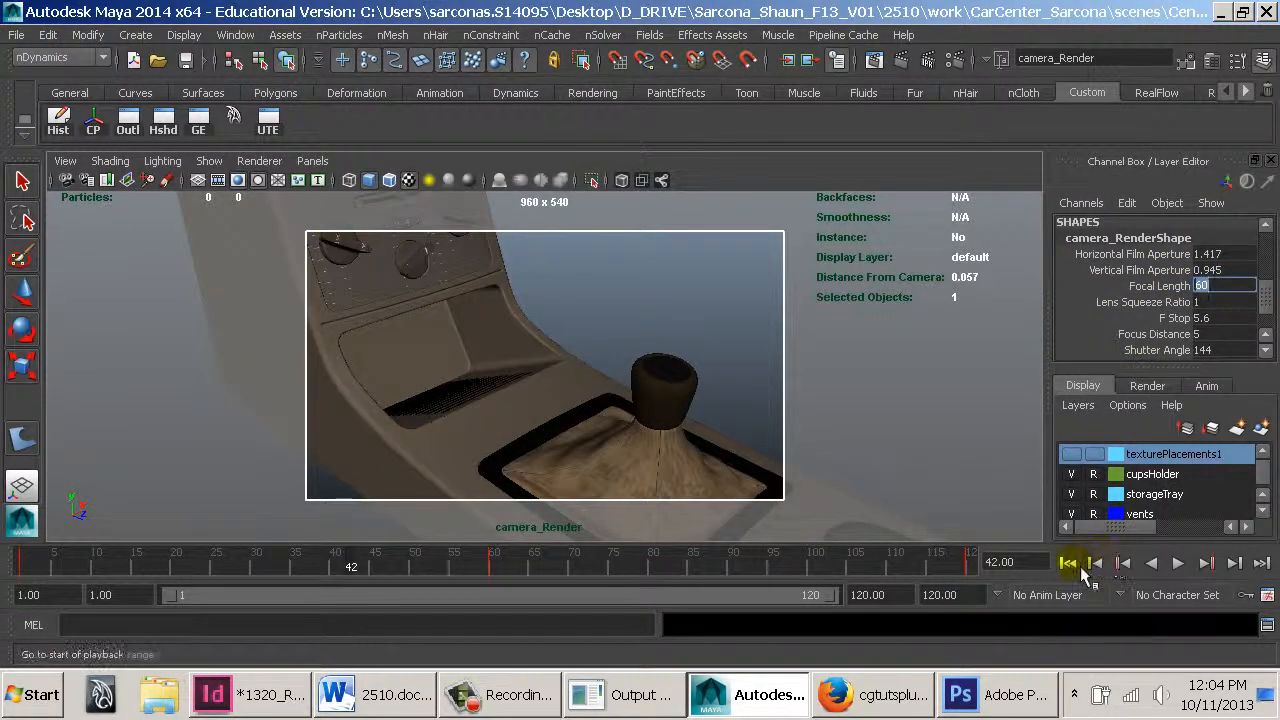
Replay the animation from the start and stop it back at frame 1
left_click(1068, 563)
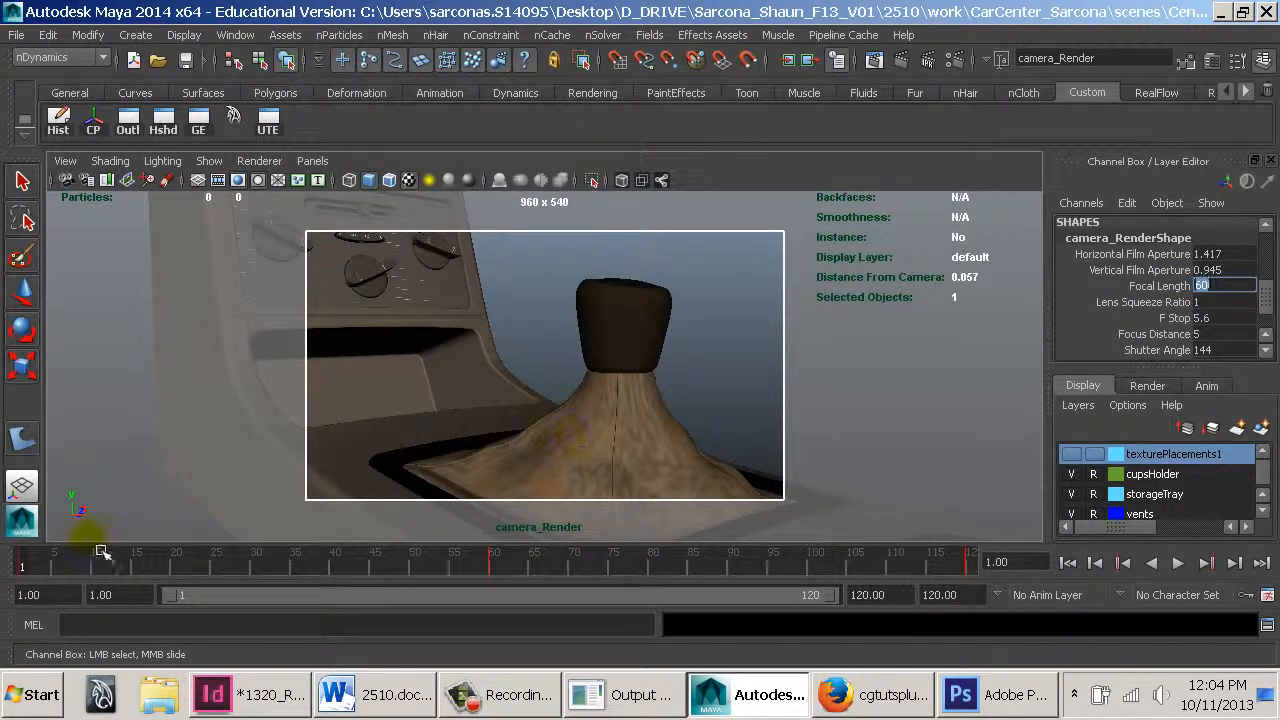
key("alt+v")
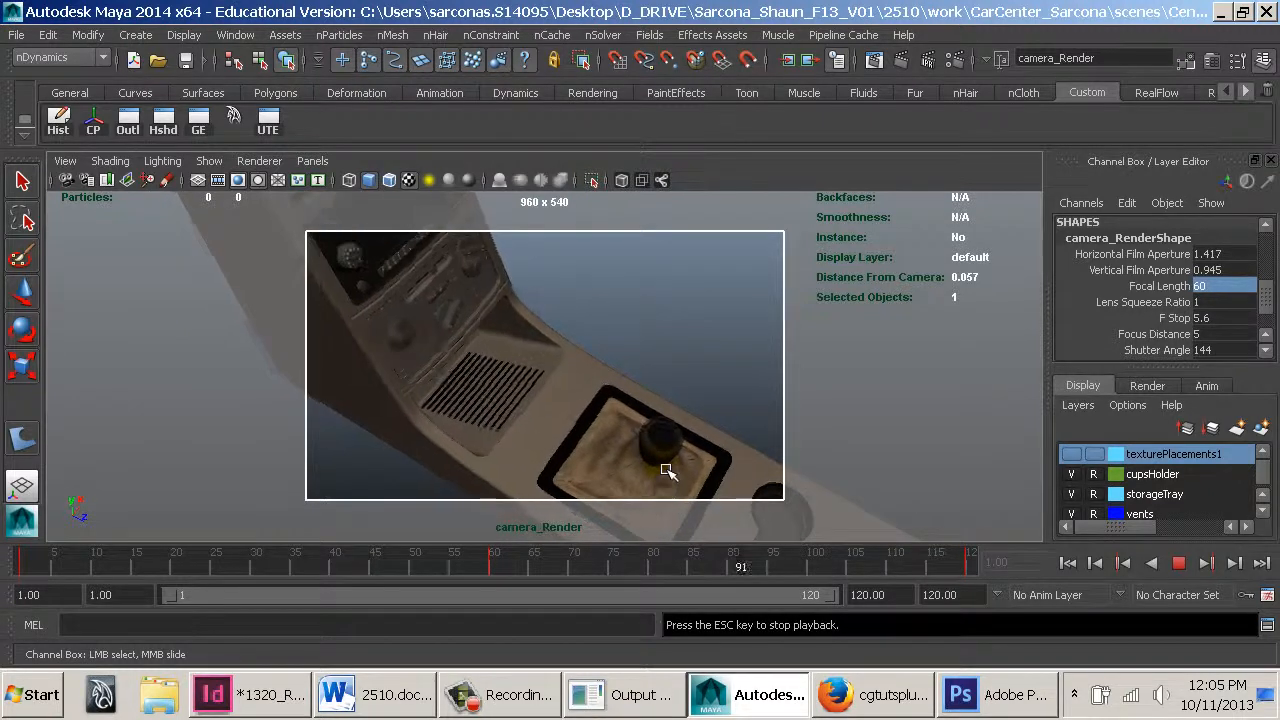
key("Escape")
left_click(31, 560)
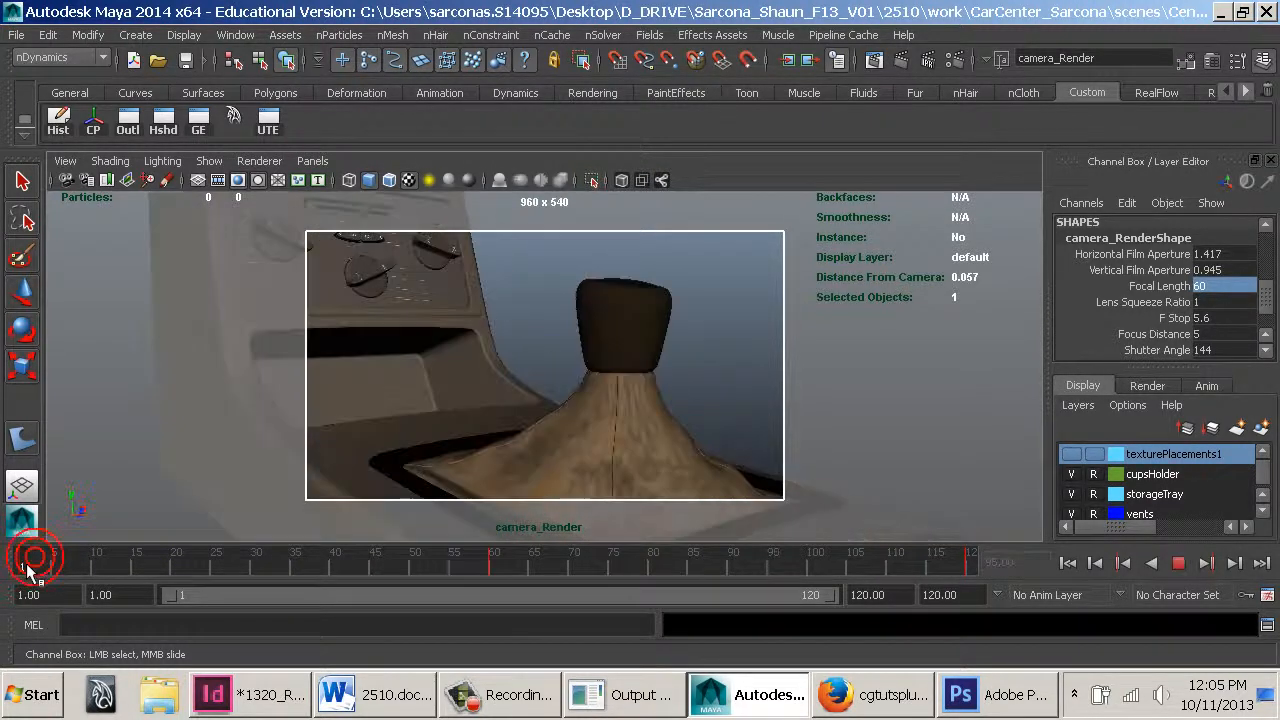
Go to frame 120 and move the camera in closer over the gear shift
left_click_drag(30, 565, 1016, 599)
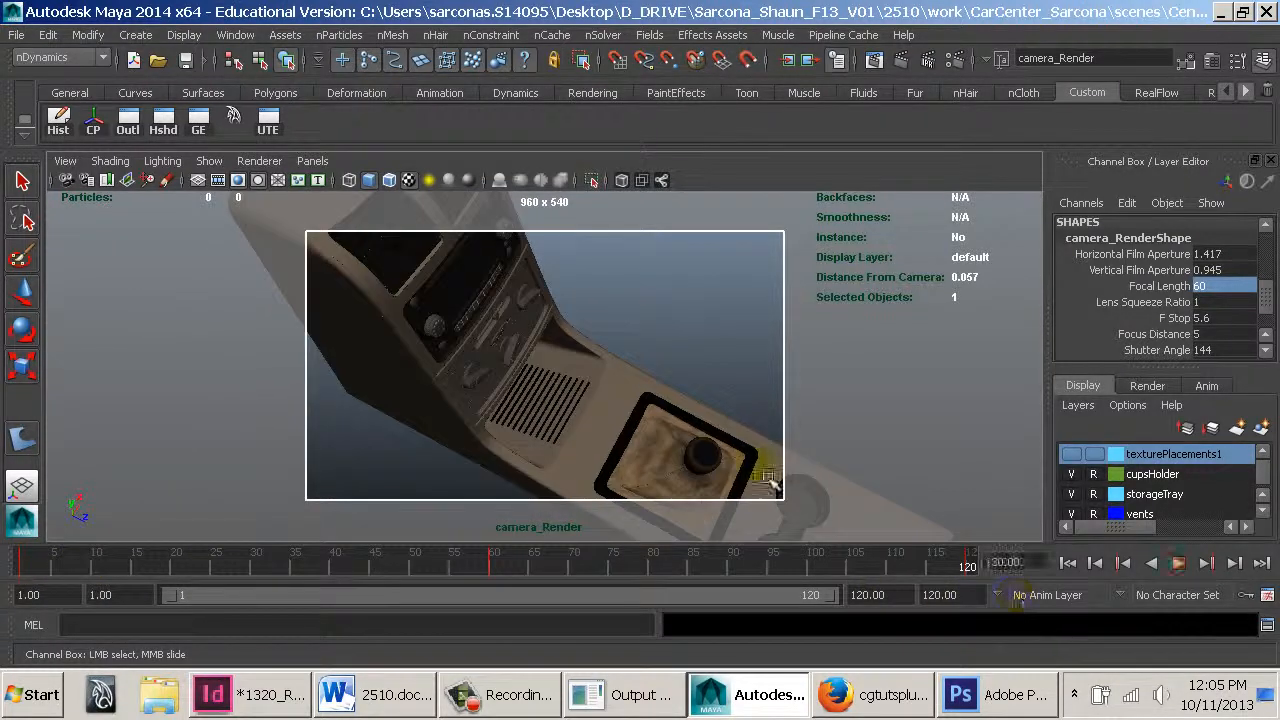
middle_click_drag(650, 428, 572, 381, "alt")
right_click_drag(572, 381, 689, 429, "alt")
middle_click_drag(689, 429, 651, 360, "alt")
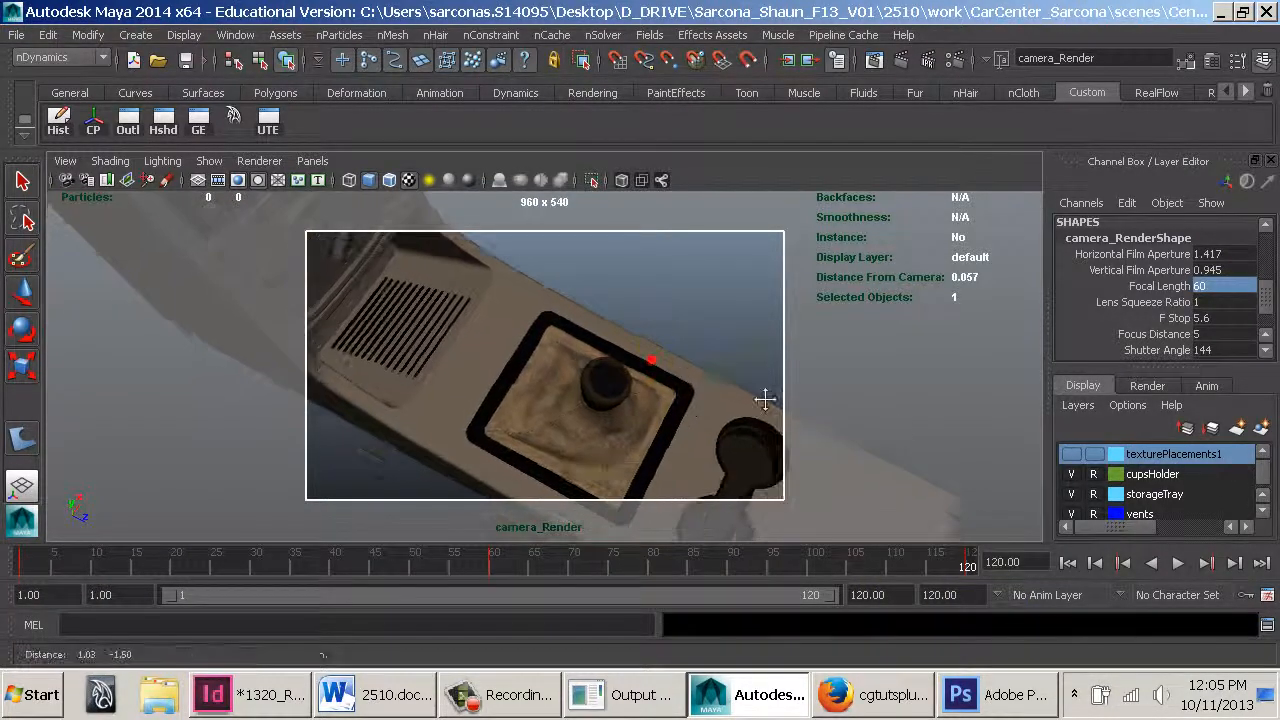
right_click_drag(651, 360, 677, 417, "alt")
middle_click_drag(677, 417, 677, 341, "alt")
right_click_drag(811, 379, 832, 396, "alt")
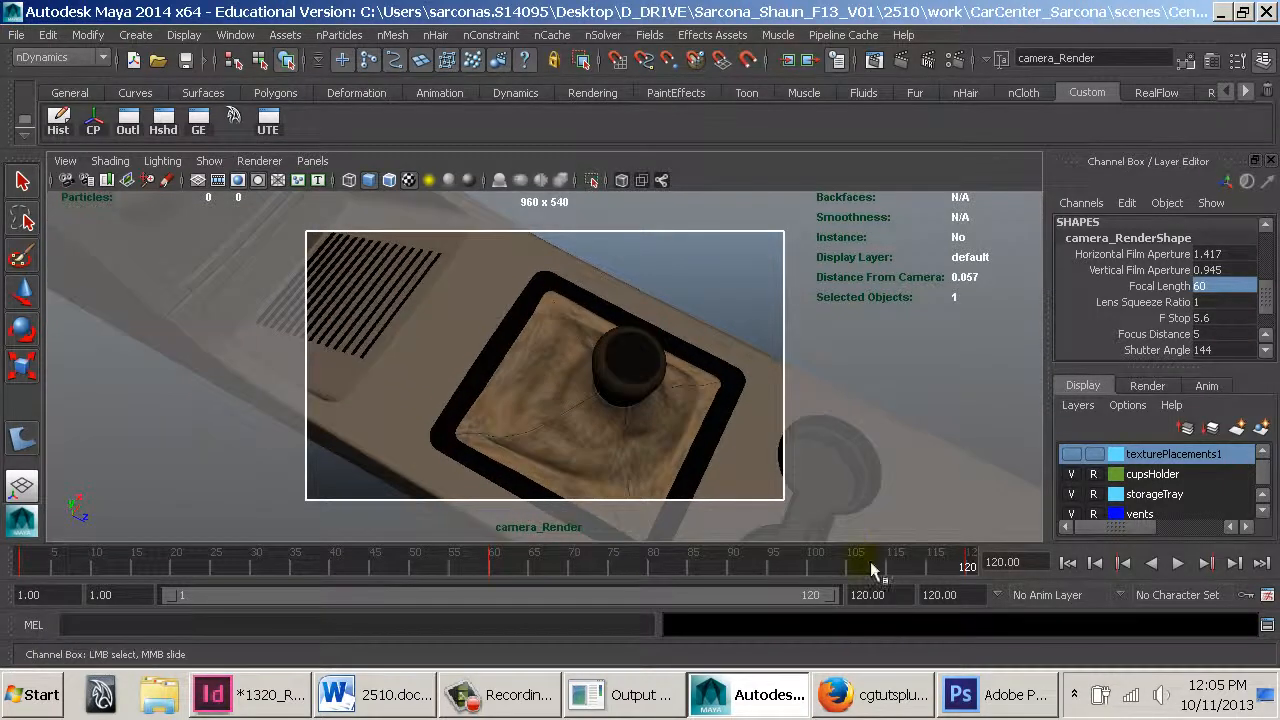
Clear all keys across the whole timeline range
double_click(614, 572)
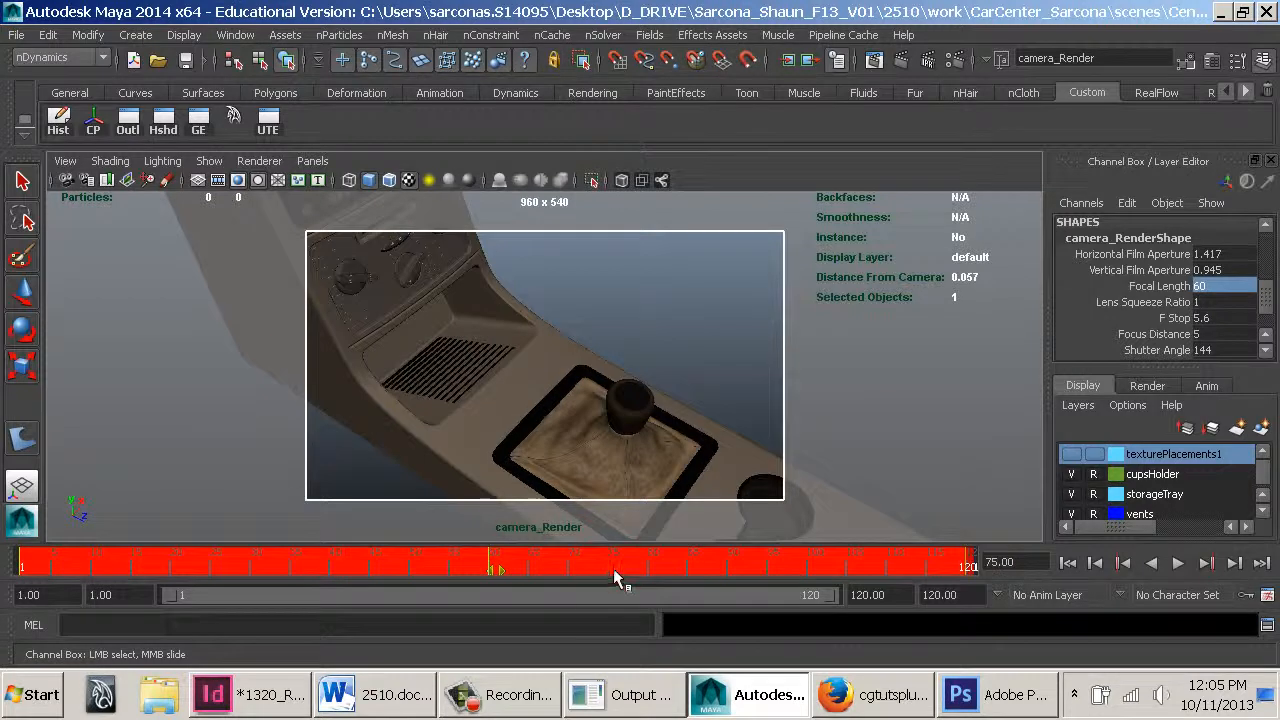
right_click(613, 568)
left_click(679, 345)
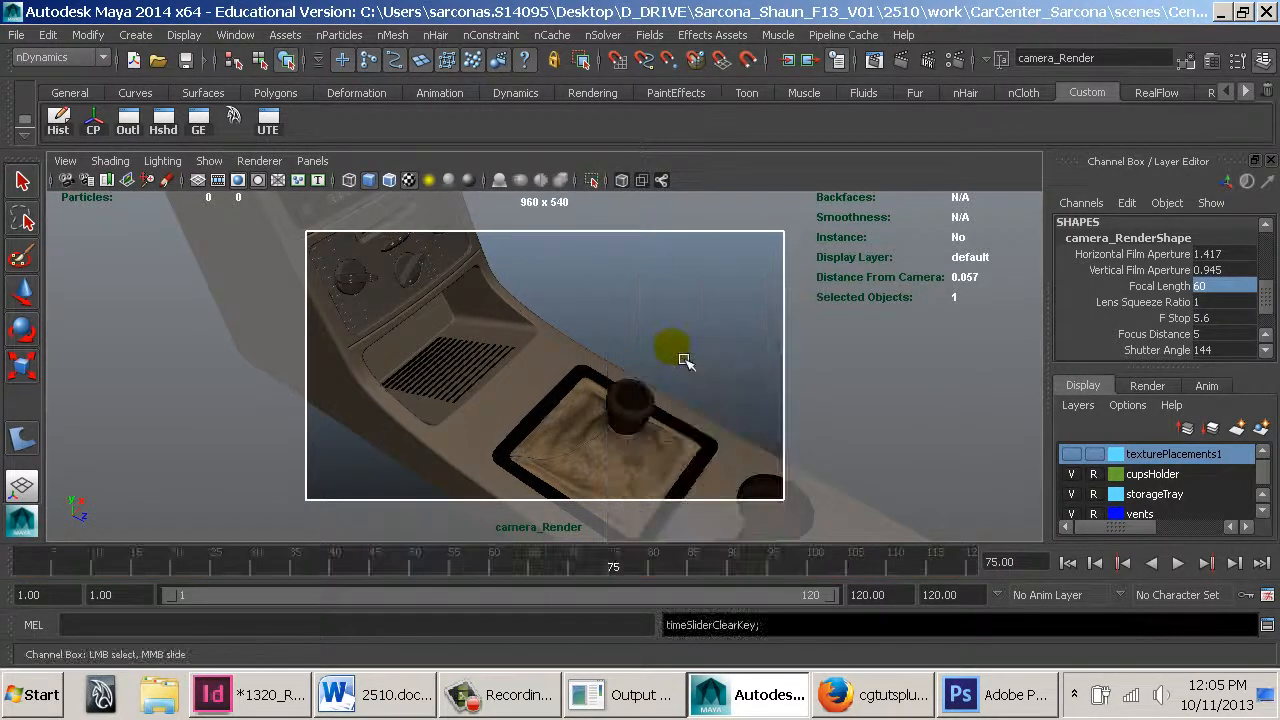
Reframe the camera on the vents and gear shift at frame 1
middle_click_drag(614, 442, 263, 309, "alt")
right_click_drag(263, 309, 1072, 500, "alt")
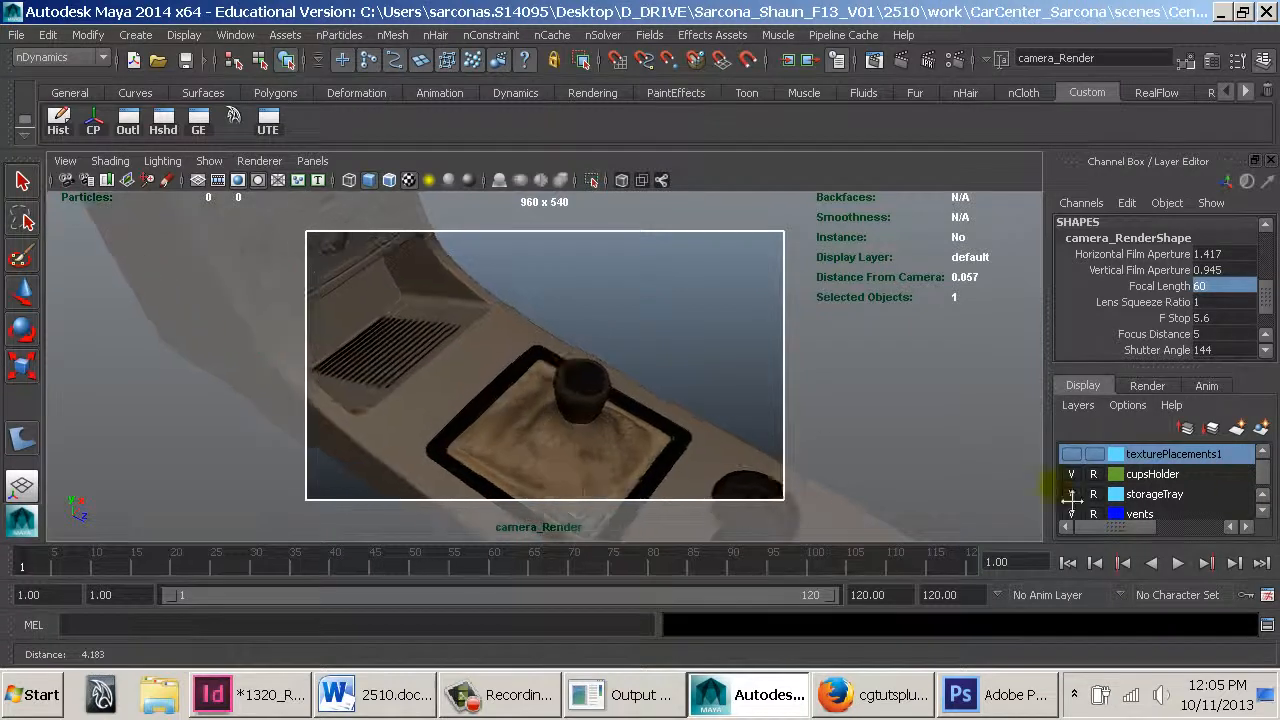
right_click_drag(631, 483, 1037, 497, "alt")
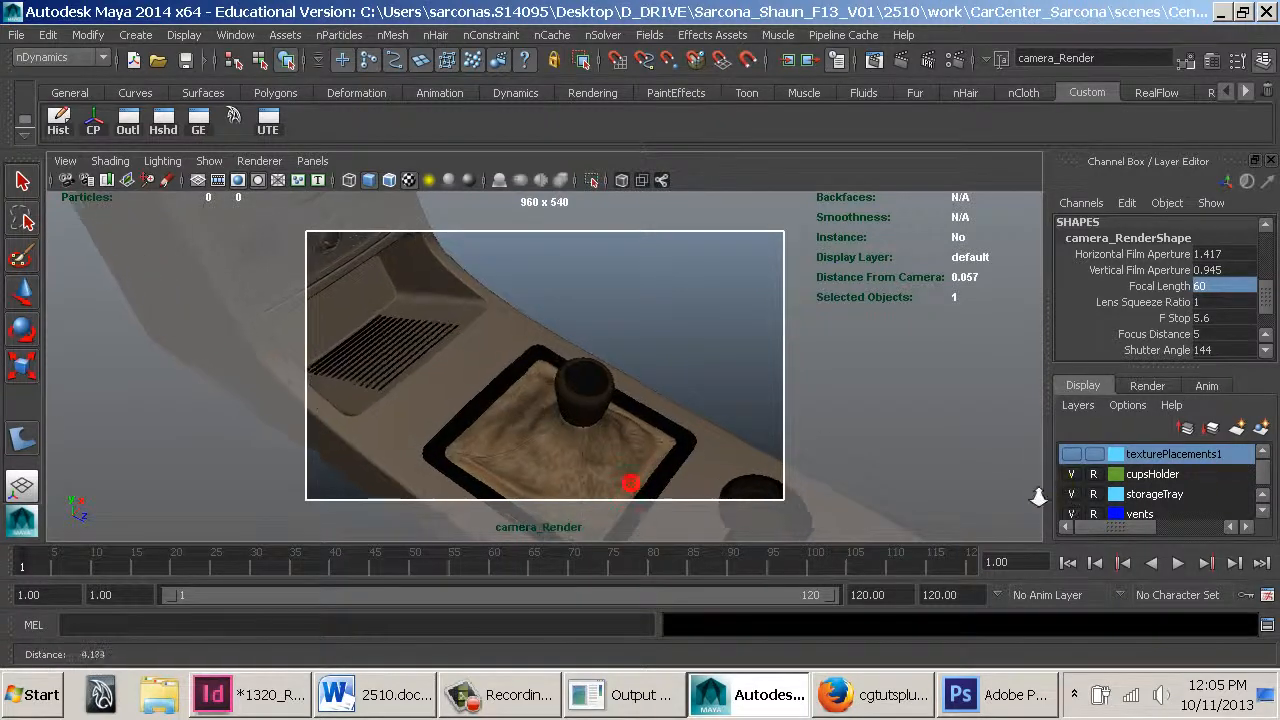
mouse_move(454, 391)
right_mouse_down("alt")
mouse_move(931, 440)
mouse_move(886, 443)
right_mouse_up("alt")
middle_click_drag(700, 428, 639, 384, "alt")
left_click_drag(639, 382, 473, 281, "alt")
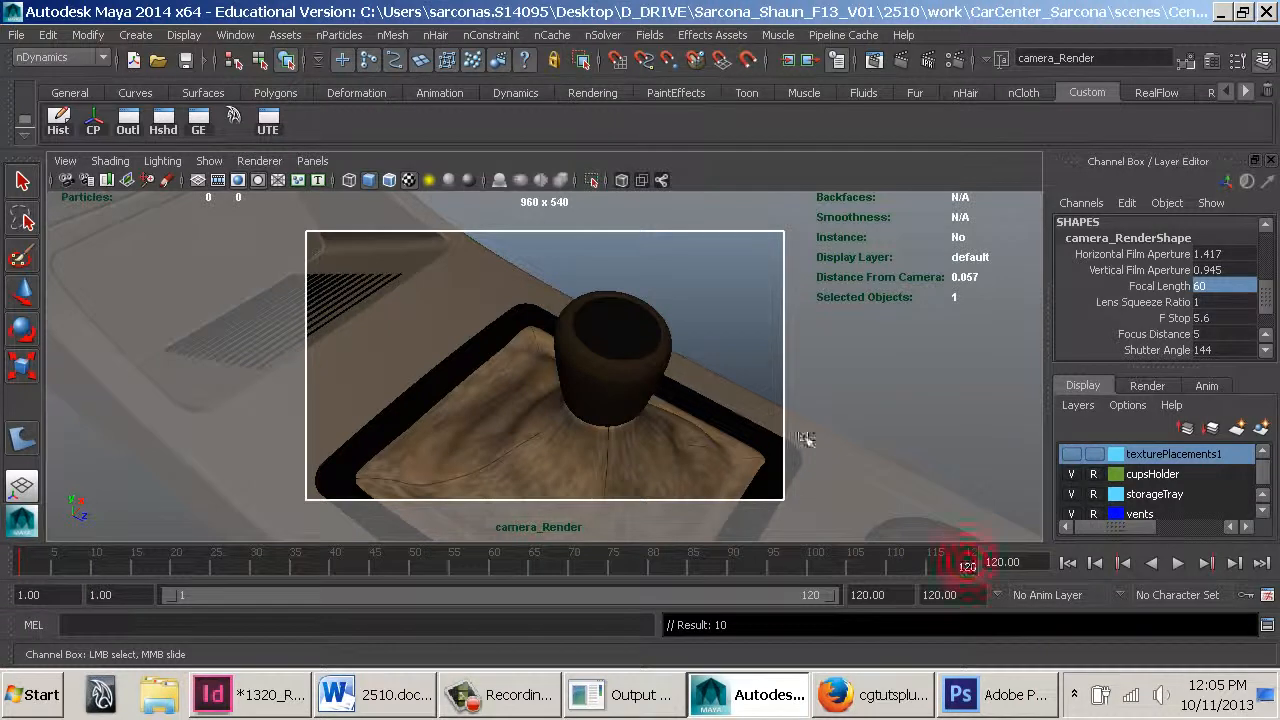
At frame 120, pull the camera back to show the upper console and gear shift
left_click_drag(806, 439, 578, 375, "alt")
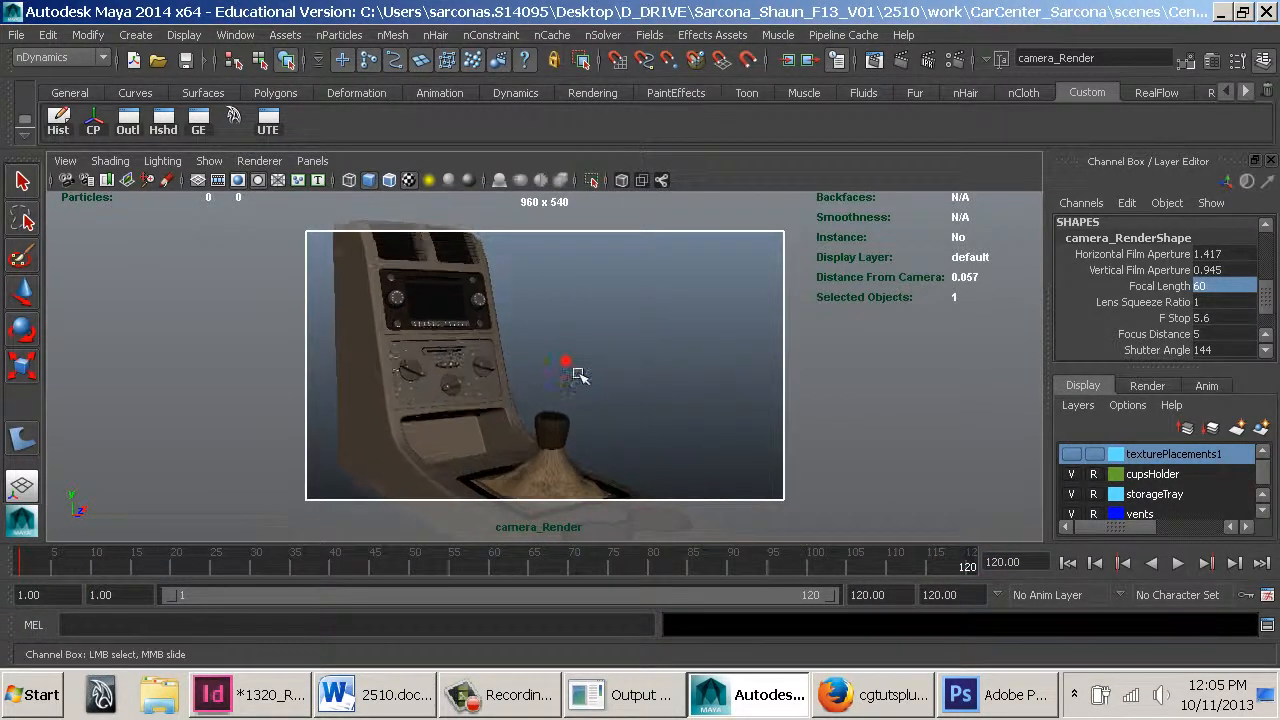
right_click_drag(578, 375, 520, 417, "alt")
left_click_drag(520, 417, 537, 406, "alt")
right_click_drag(688, 468, 594, 323, "alt")
middle_click_drag(594, 323, 610, 331, "alt")
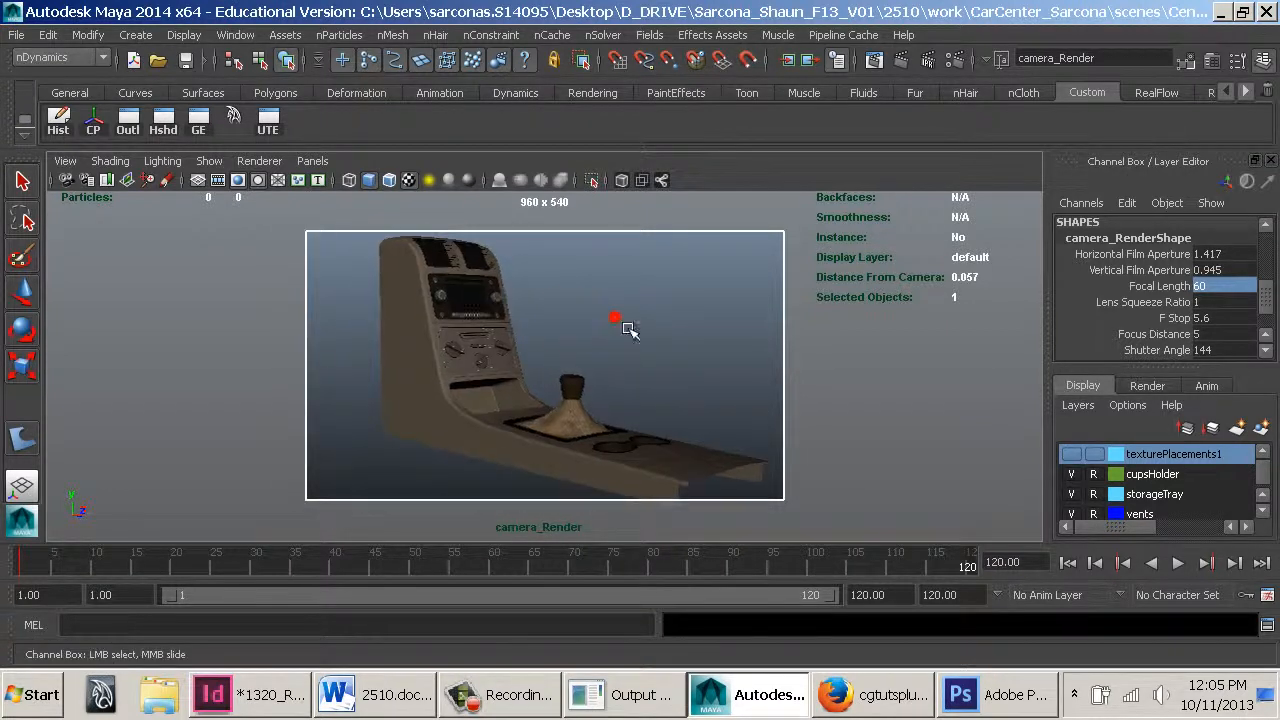
left_click_drag(628, 330, 693, 327, "alt")
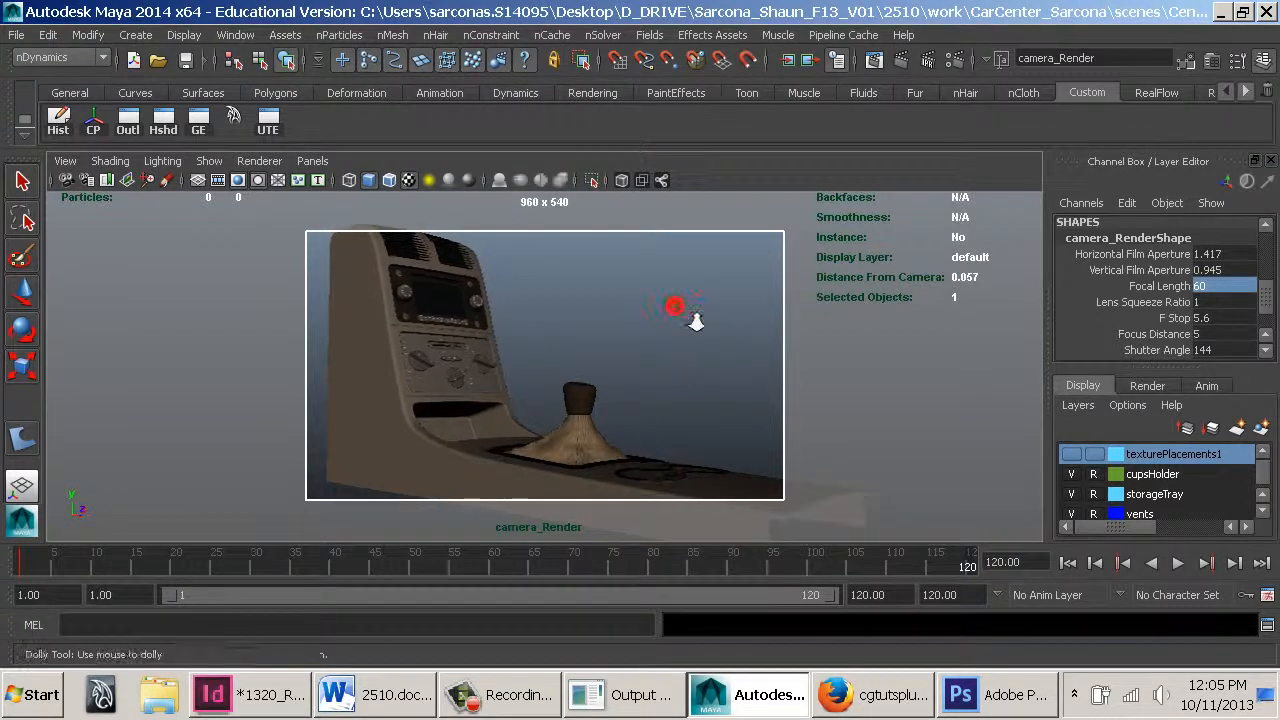
Nudge the camera framing at frame 120, then play and scrub the timeline to review the camera move
right_click_drag(696, 321, 695, 315, "alt")
middle_click_drag(695, 315, 697, 317, "alt")
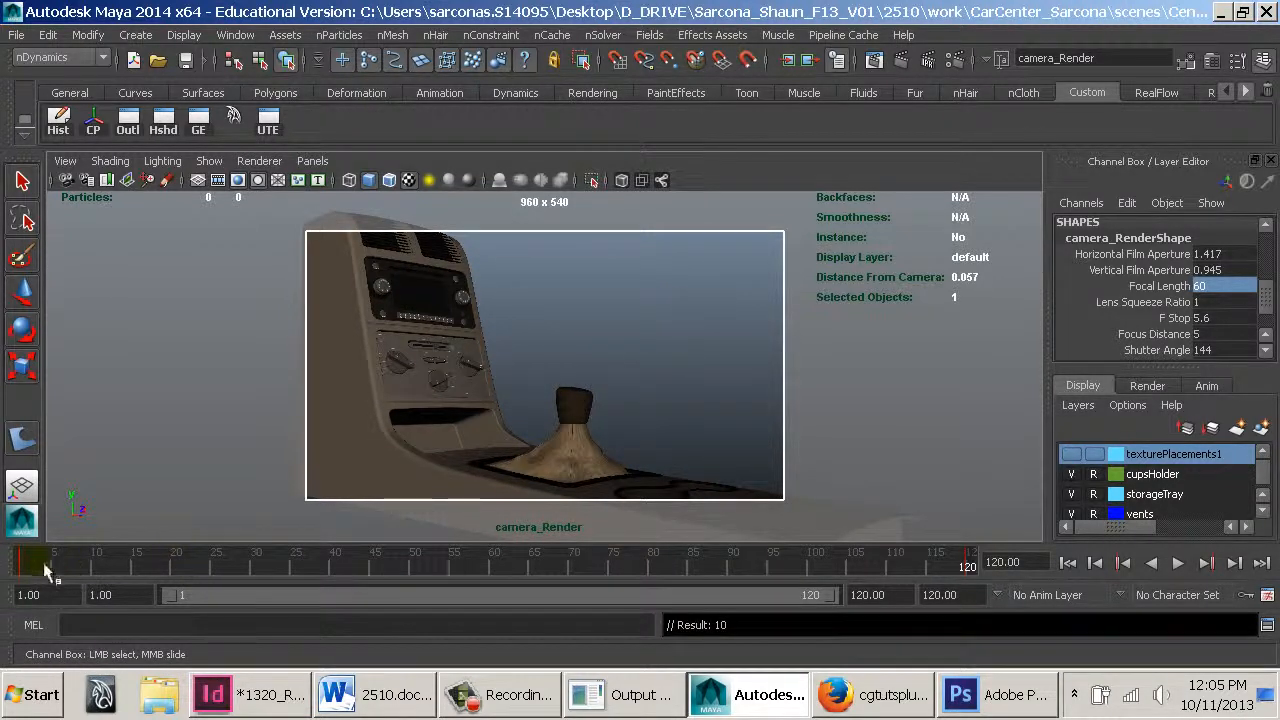
key("alt+v")
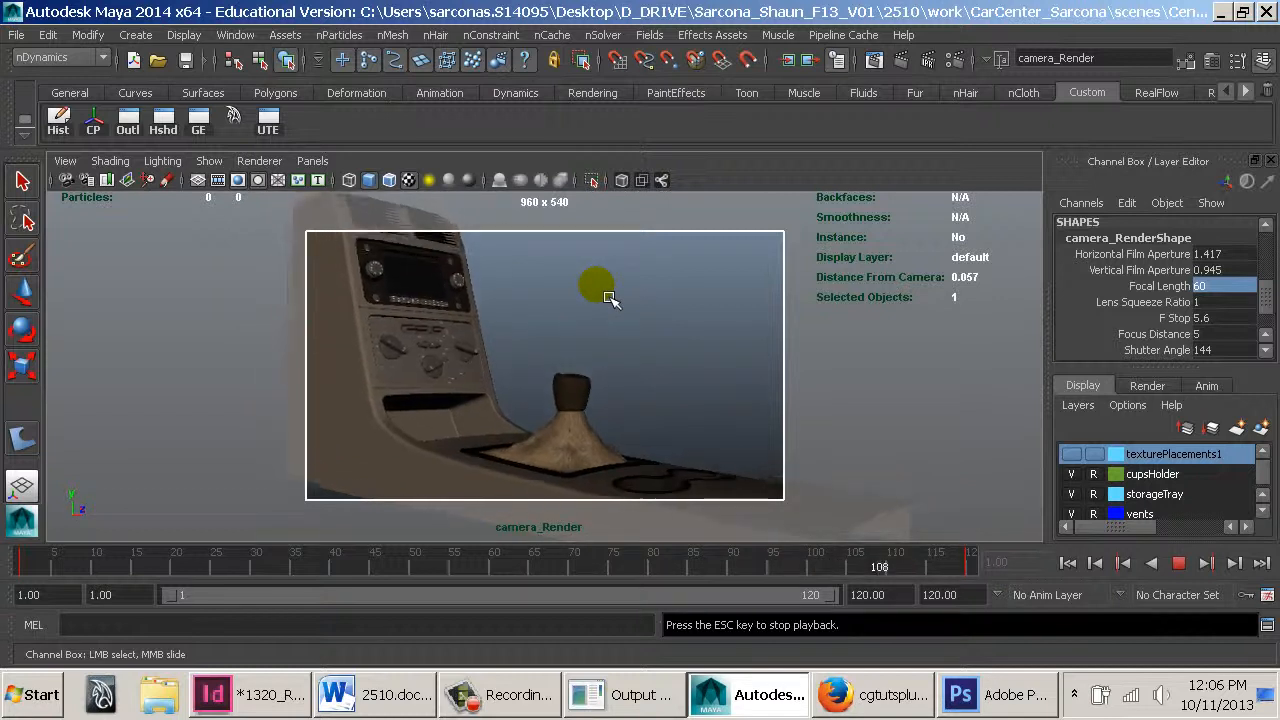
key("Escape")
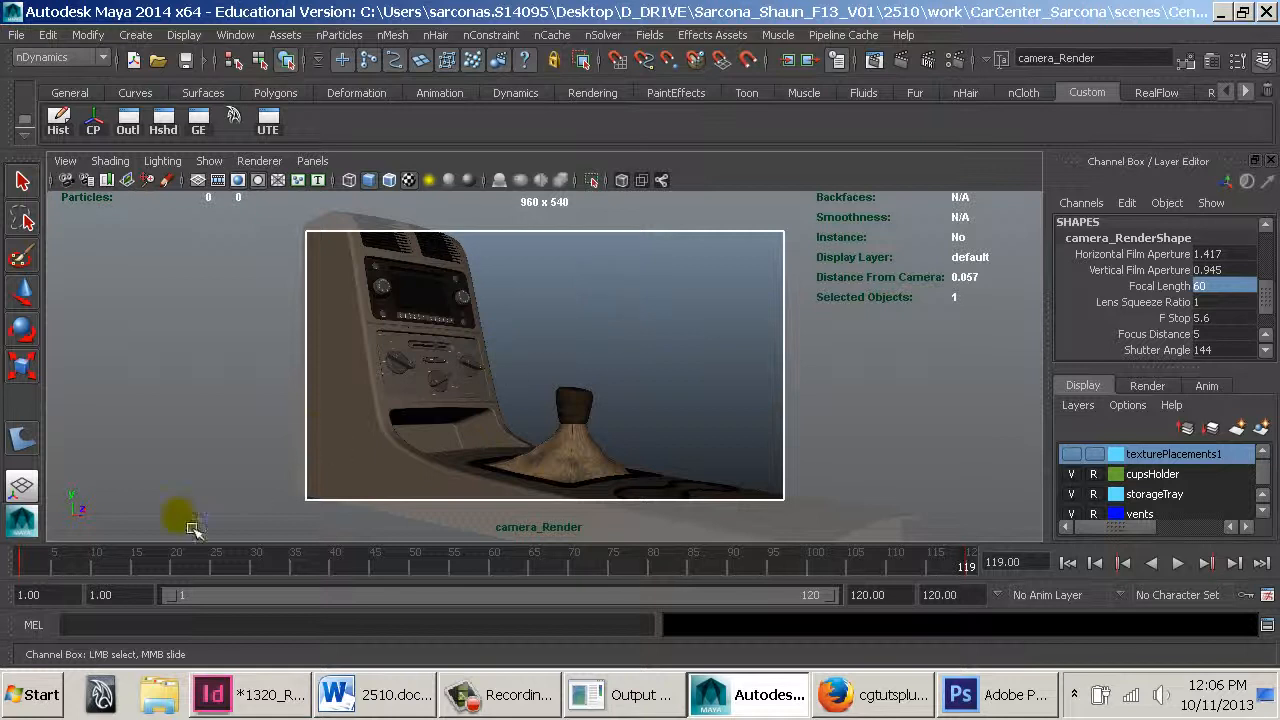
mouse_move(37, 575)
left_mouse_down()
mouse_move(477, 563)
mouse_move(1083, 593)
left_mouse_up()
left_click_drag(640, 570, 566, 567)
left_click_drag(698, 559, 1089, 568)
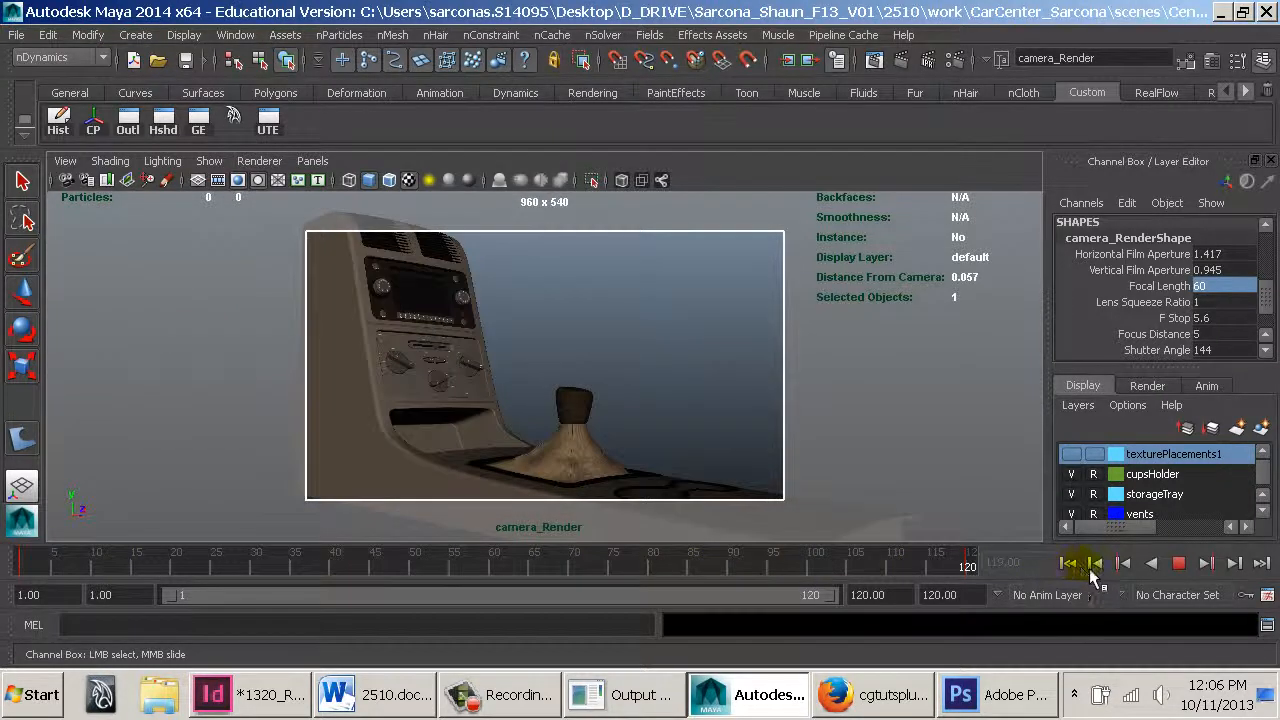
Create a new perspective camera and rename it cameraRender2
left_click(312, 163)
left_click(486, 237)
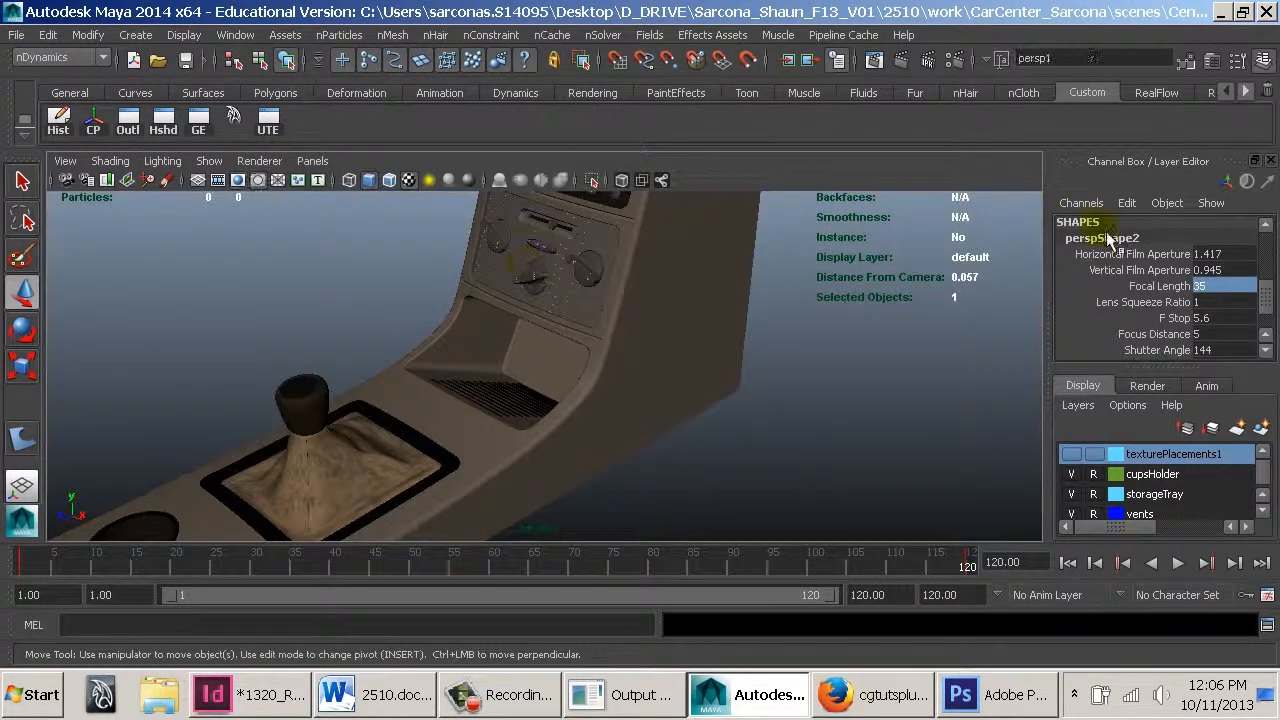
scroll(1150, 258, "up", 4)
double_click(1142, 225)
type("c")
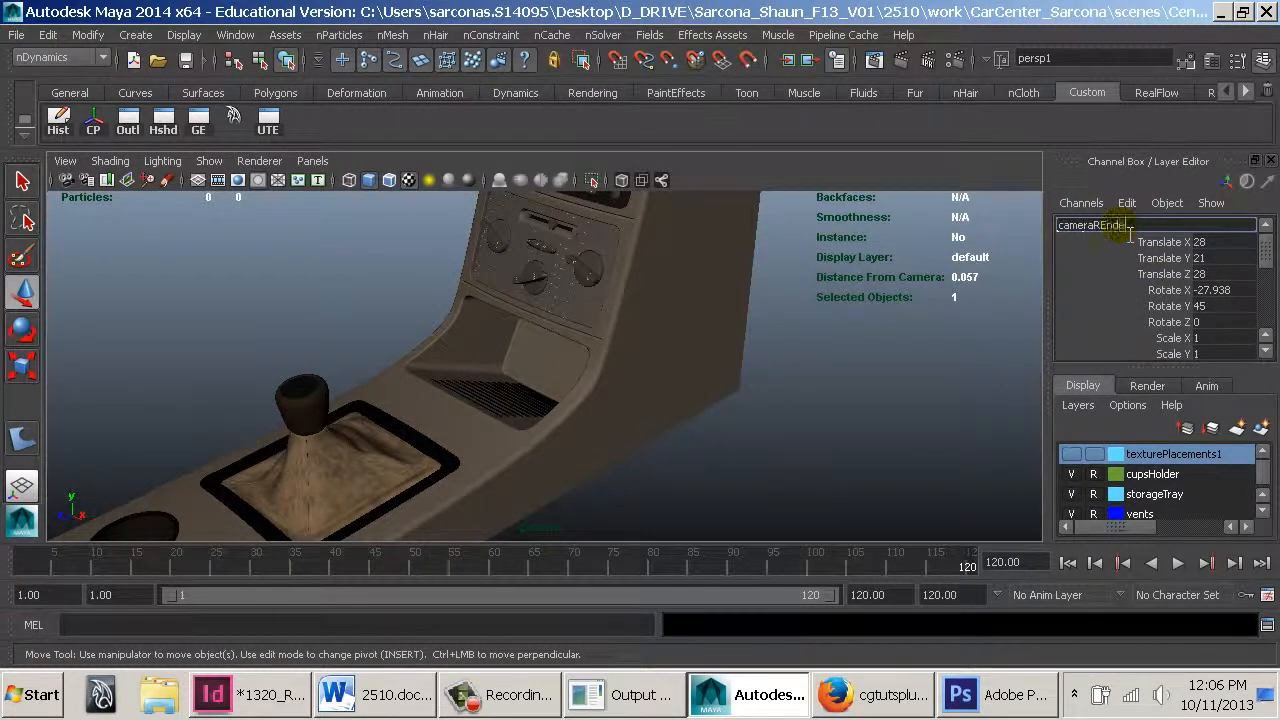
type("ameraRender2")
key("Return")
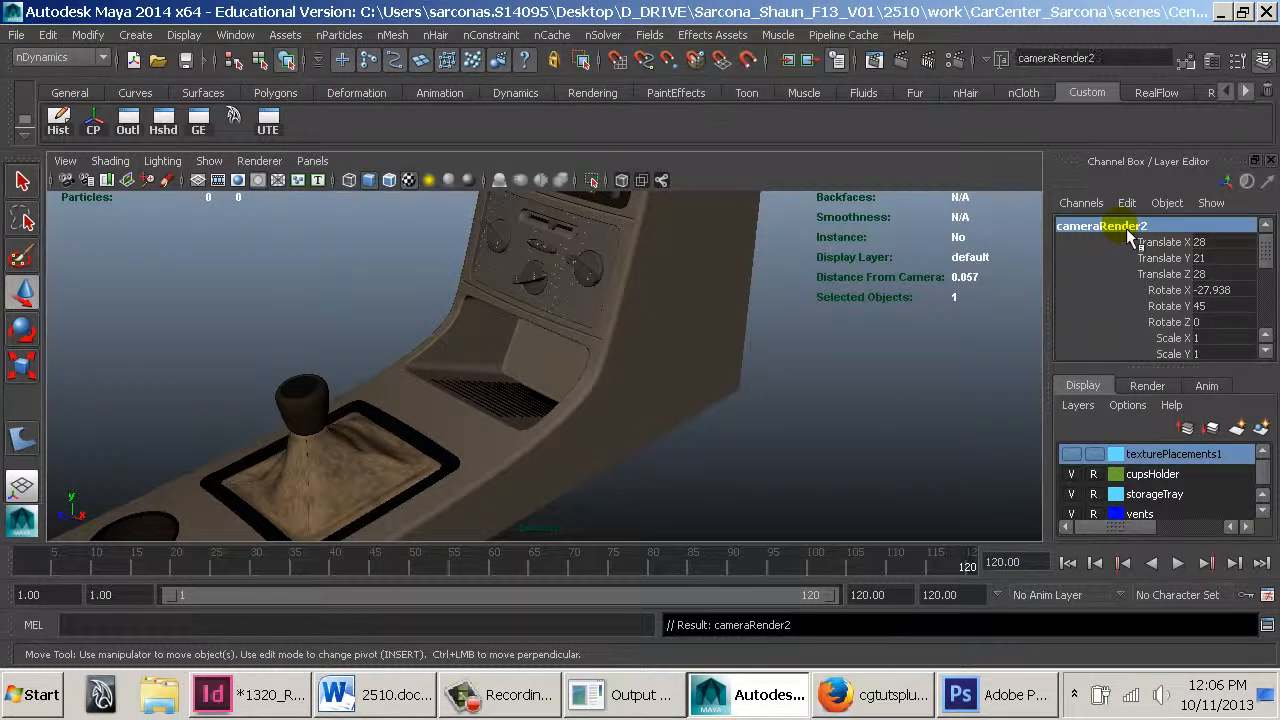
Set cameraRender2's focal length to 20 and key a view over the gear shift and cup holders at frame 1
scroll(1155, 275, "down", 4)
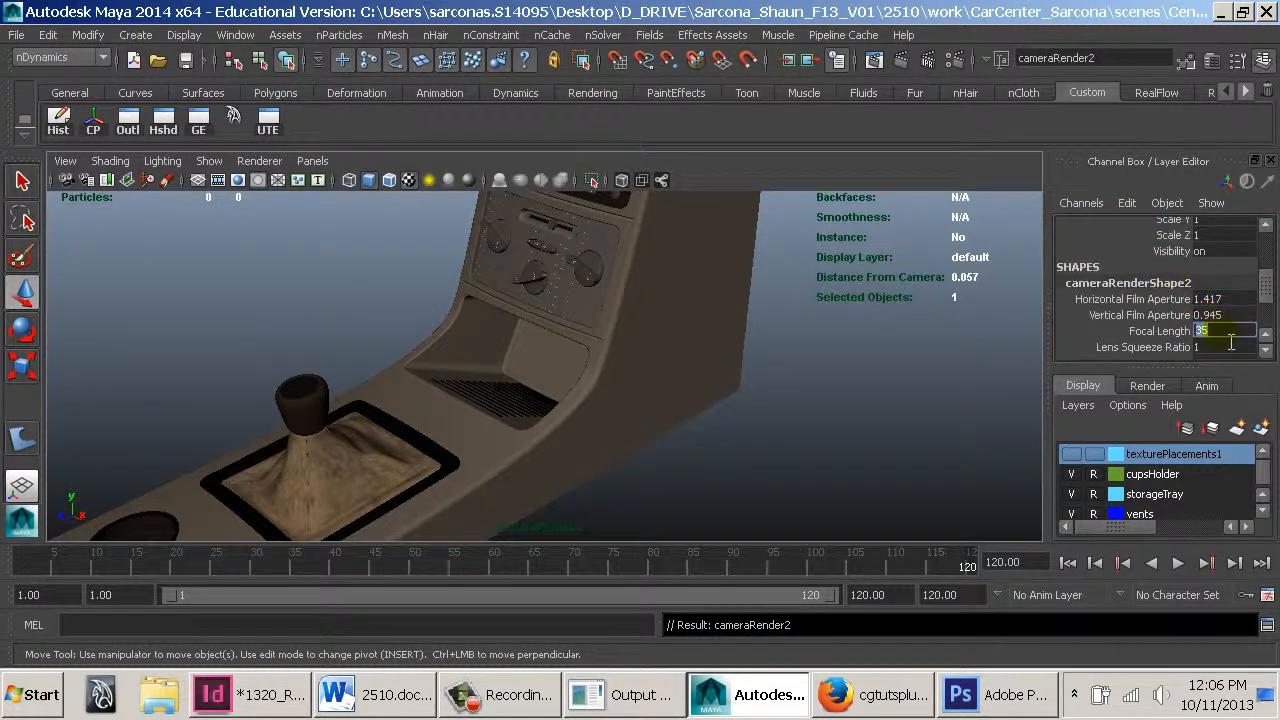
key("Return")
left_click_drag(632, 334, 714, 386, "alt")
middle_click_drag(714, 386, 664, 355, "alt")
left_click(1066, 563)
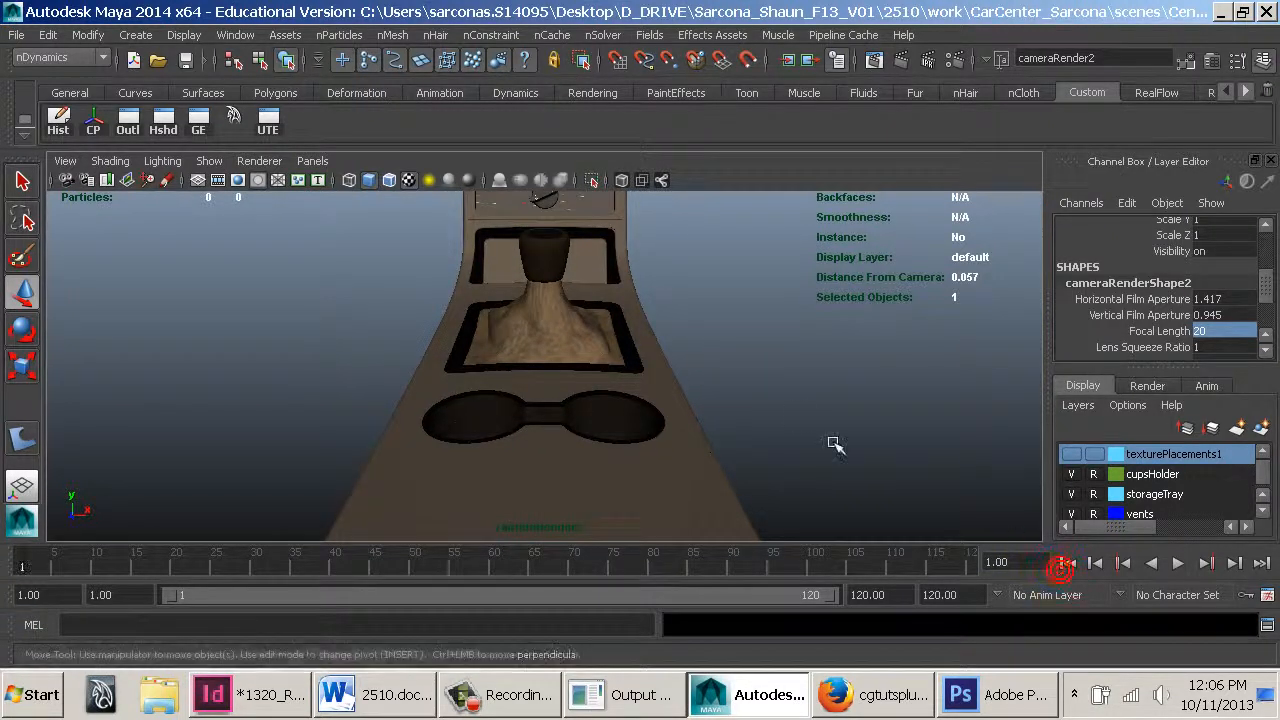
left_click(800, 379)
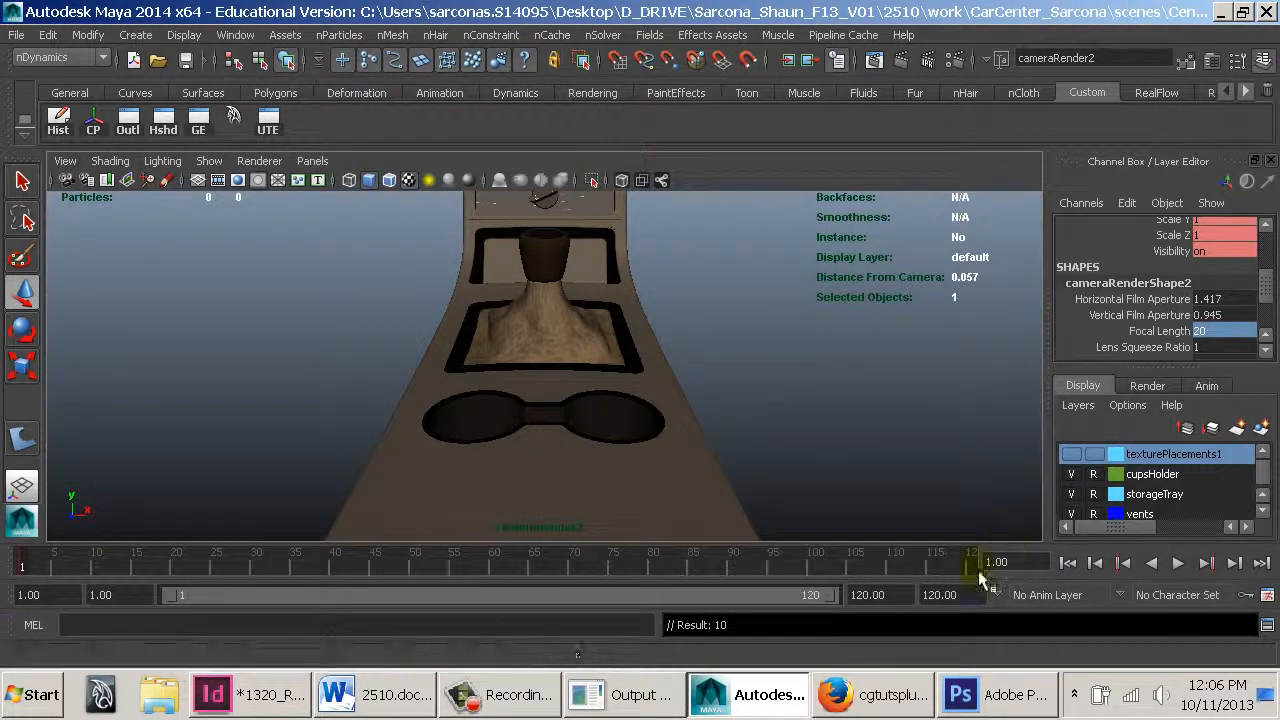
At frame 120, show the resolution gate and frame cameraRender2 on the vents and radio
left_click(972, 563)
left_click(735, 318)
right_click_drag(612, 347, 720, 390, "alt")
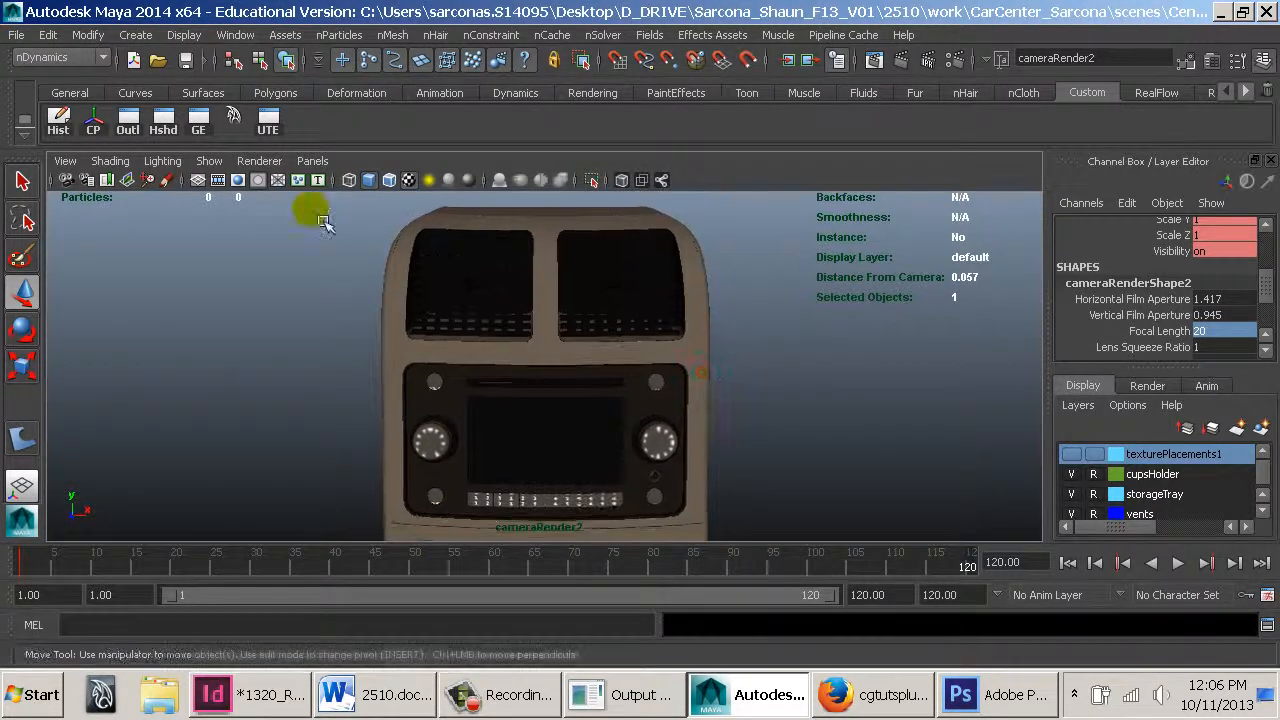
left_click(240, 181)
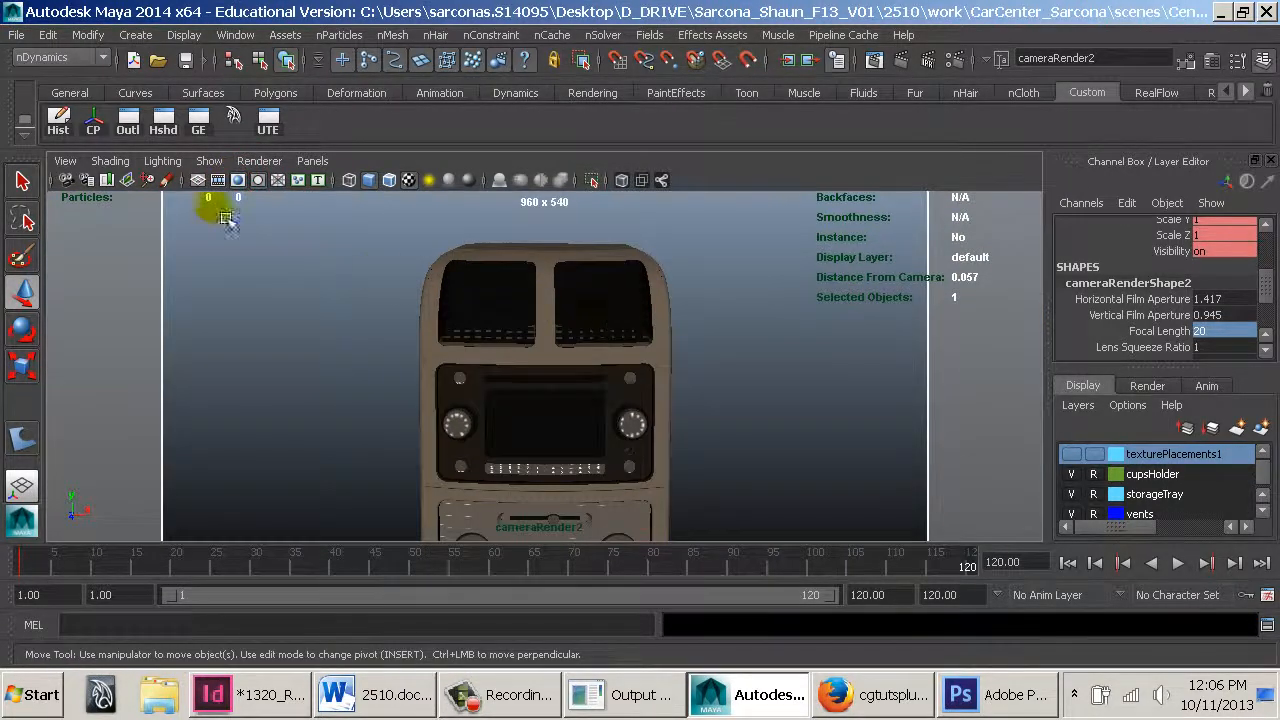
left_click(65, 161)
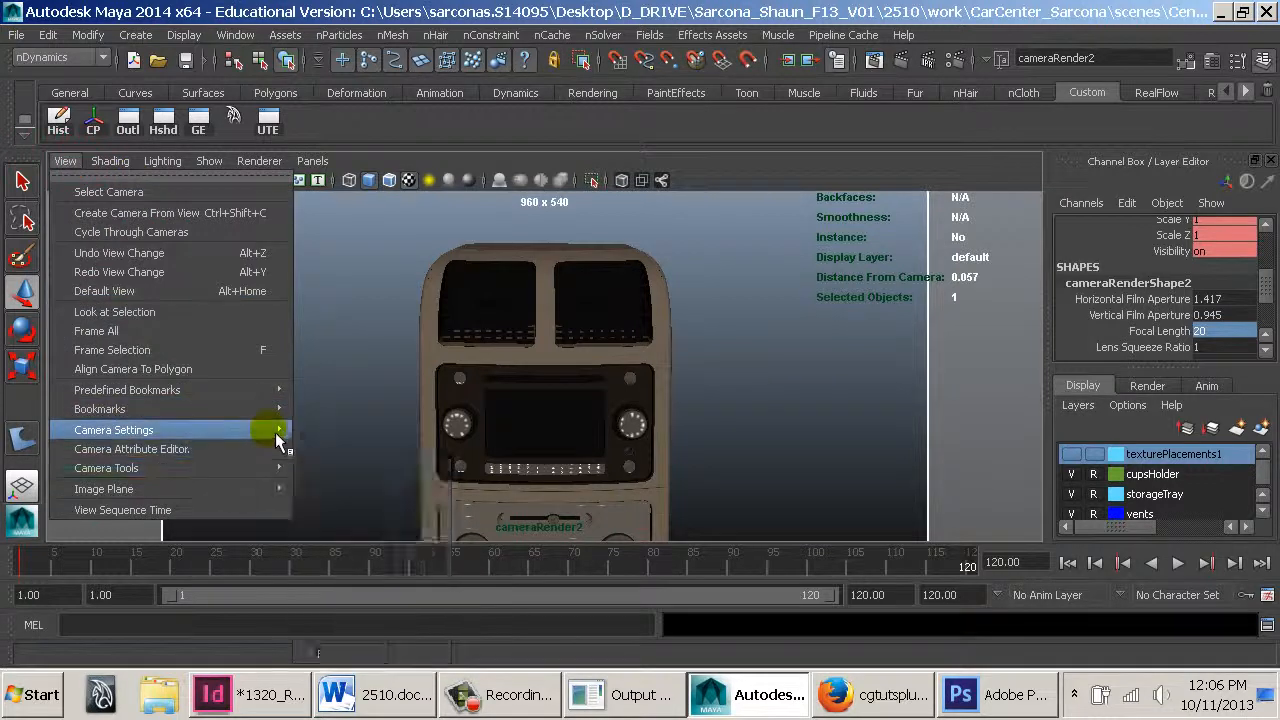
left_click(420, 612)
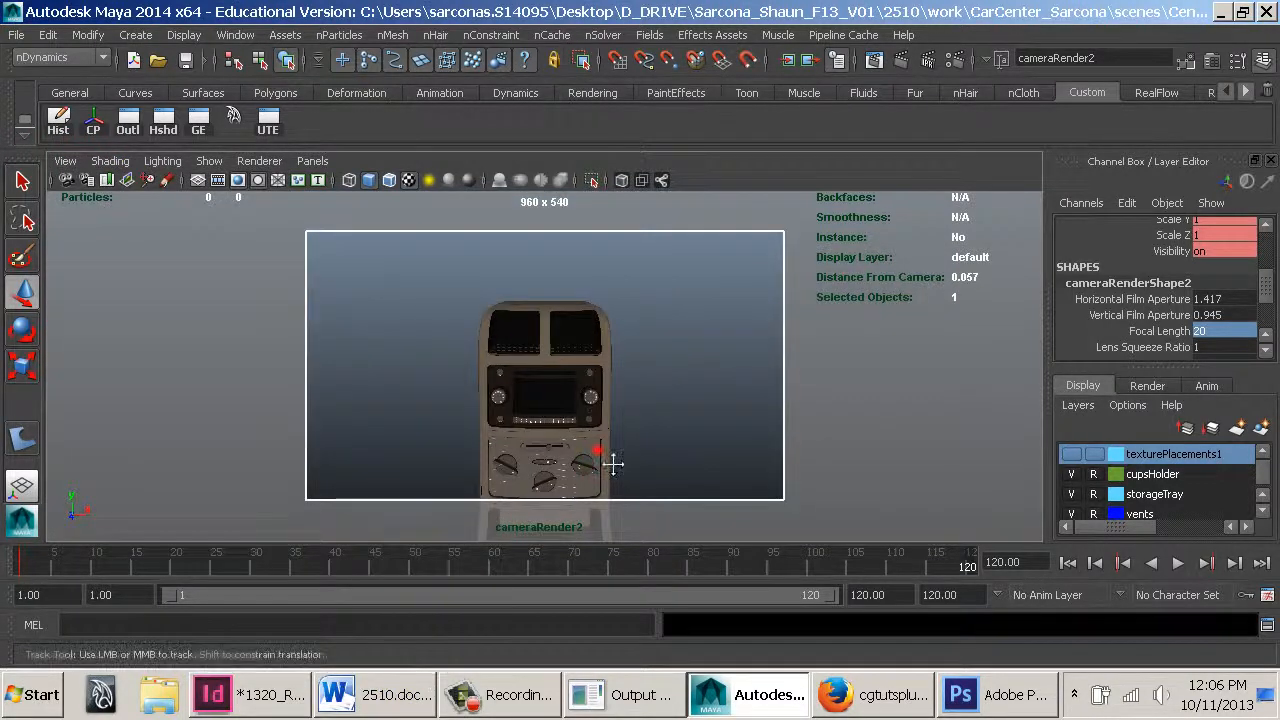
right_click_drag(613, 464, 706, 492, "alt")
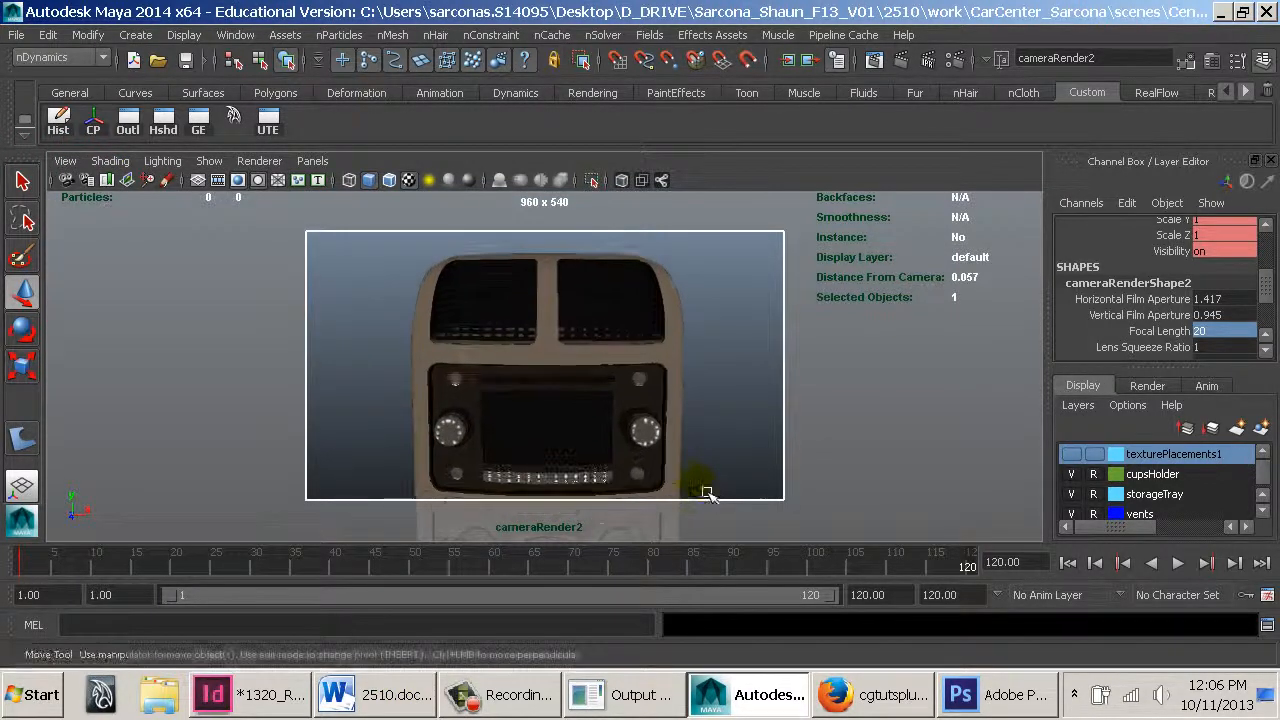
middle_click_drag(706, 492, 706, 482, "alt")
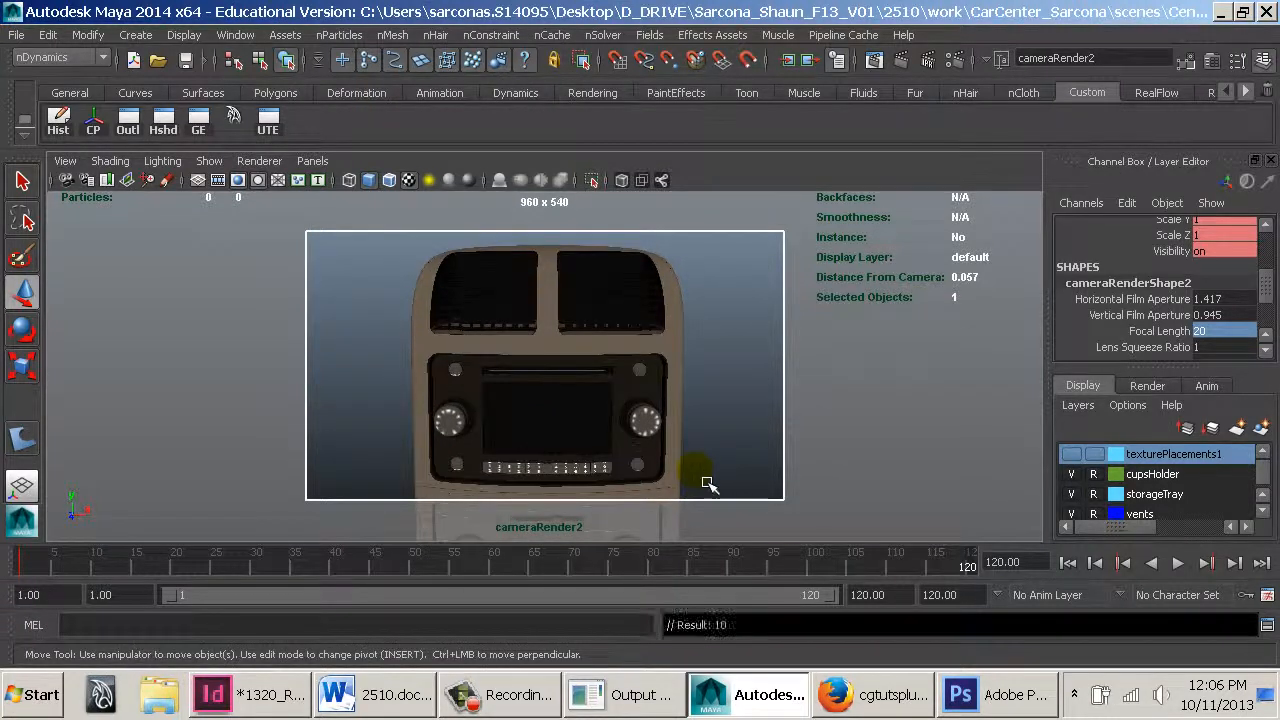
At frame 1, reframe cameraRender2 behind the gear shift and cup holders, then play back the animation
left_click_drag(952, 577, 9, 567)
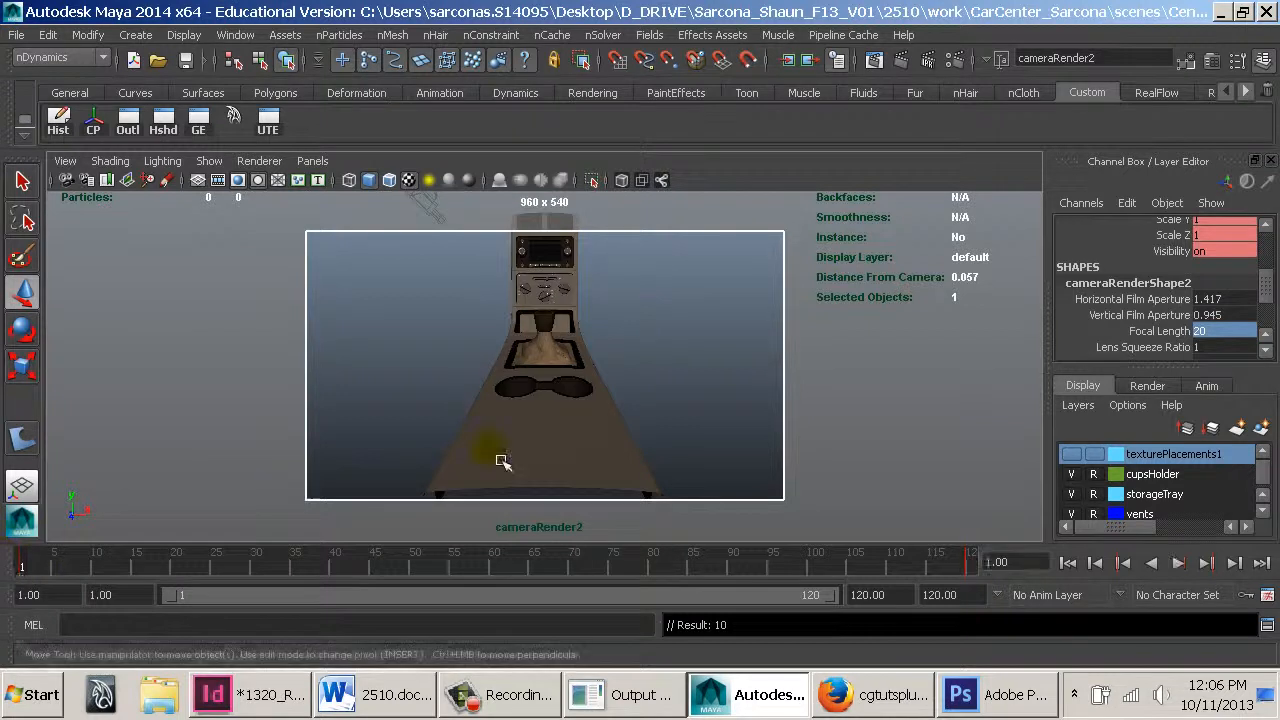
right_click_drag(494, 451, 527, 466, "alt")
right_click_drag(629, 494, 642, 498, "alt")
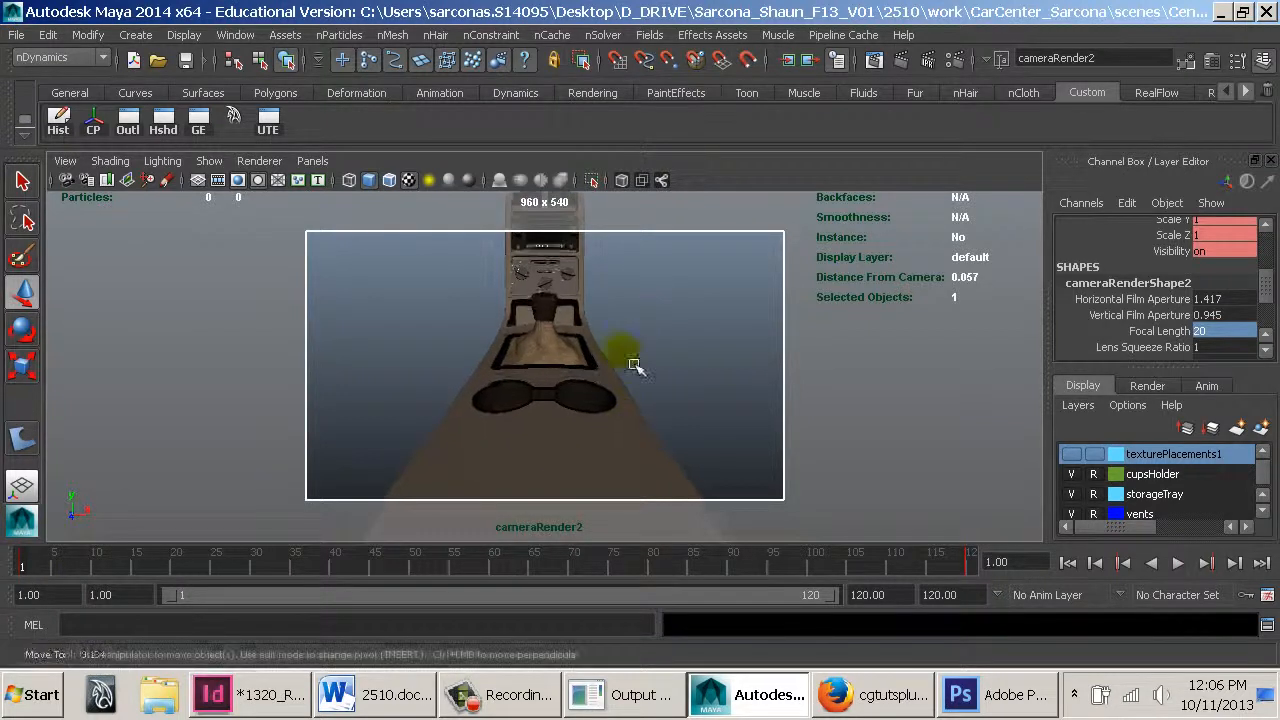
right_click_drag(633, 363, 842, 479, "alt")
left_click_drag(652, 372, 652, 363, "alt")
key("alt+v")
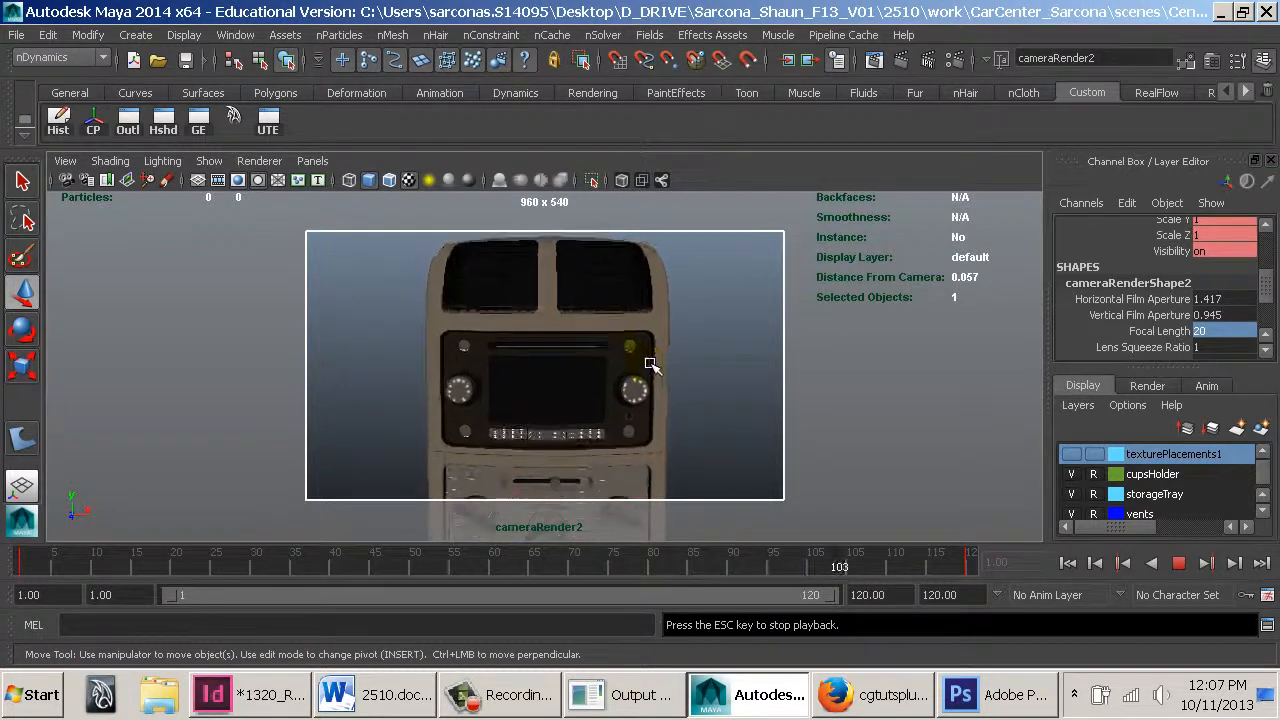
key("Escape")
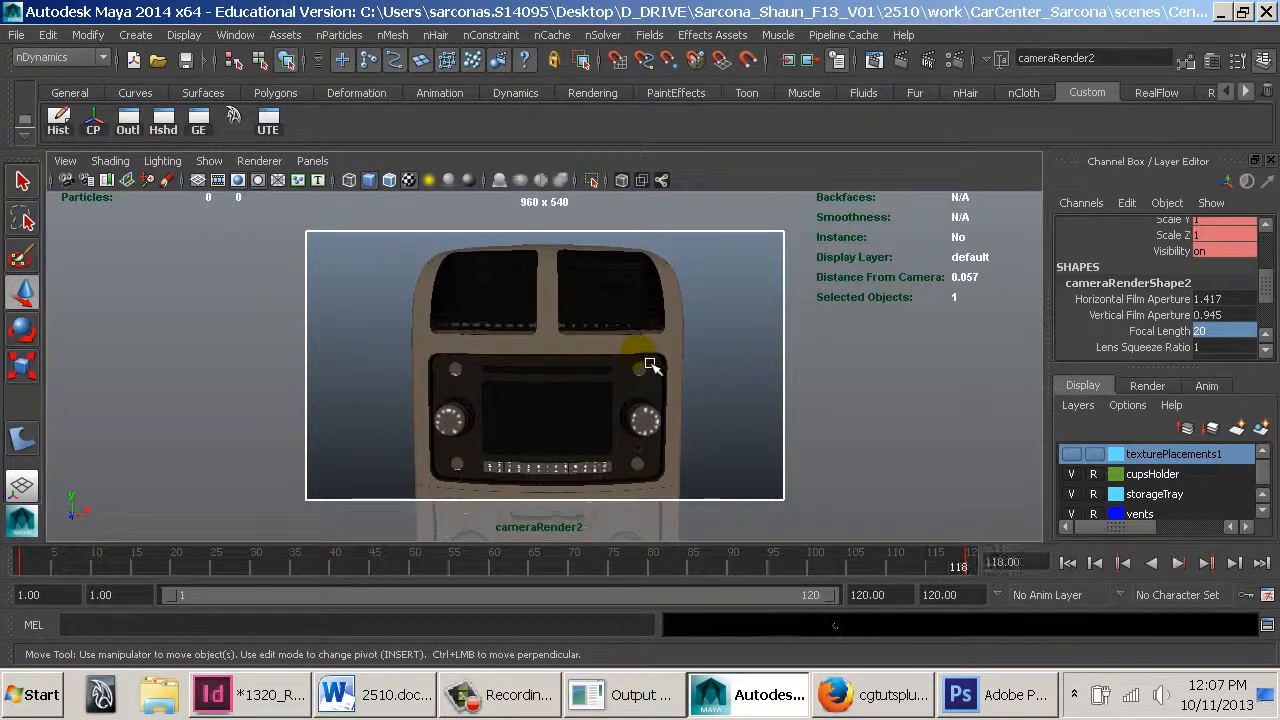
Create another new perspective camera and rename it cameraRender3
left_click(312, 161)
mouse_move(398, 182)
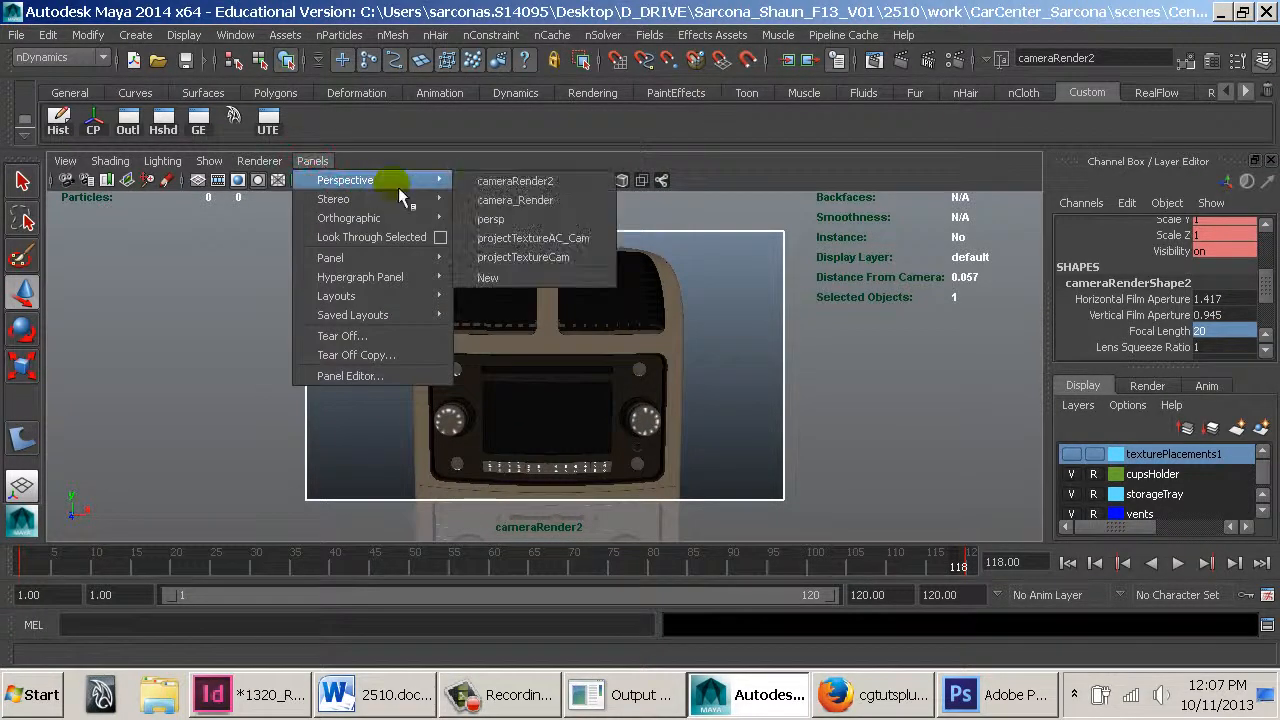
left_click(528, 277)
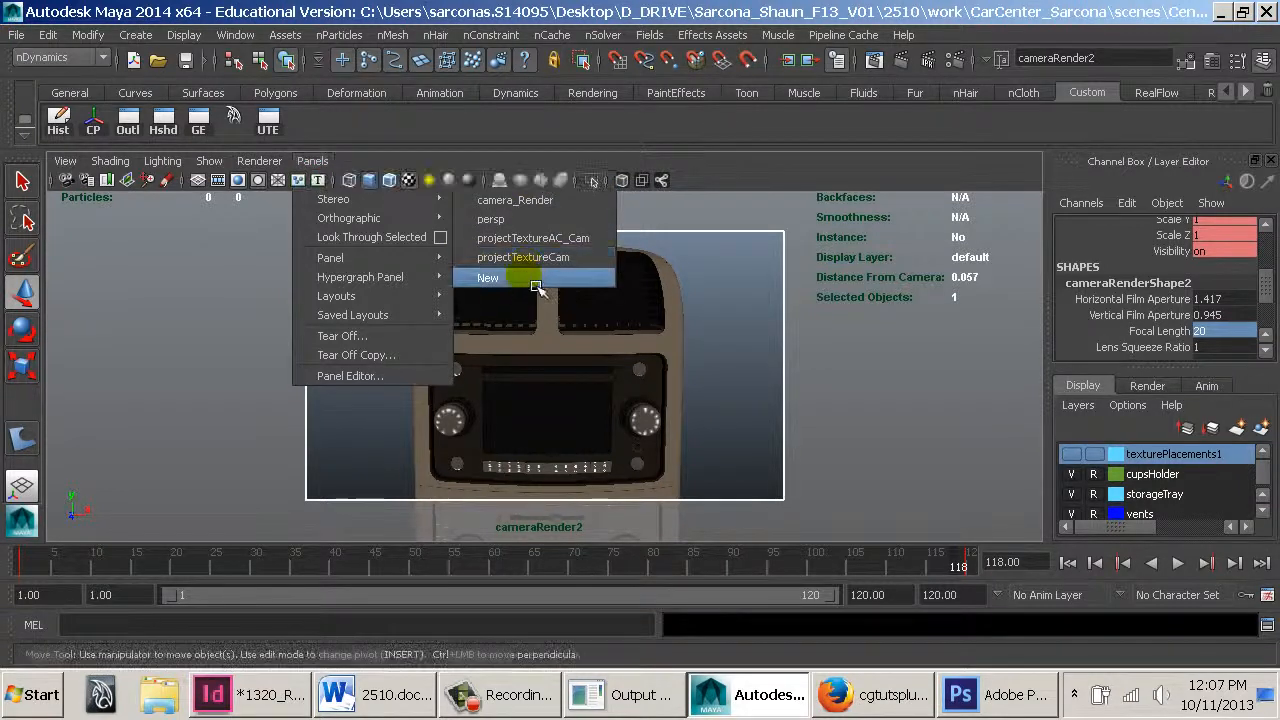
left_click(1134, 225)
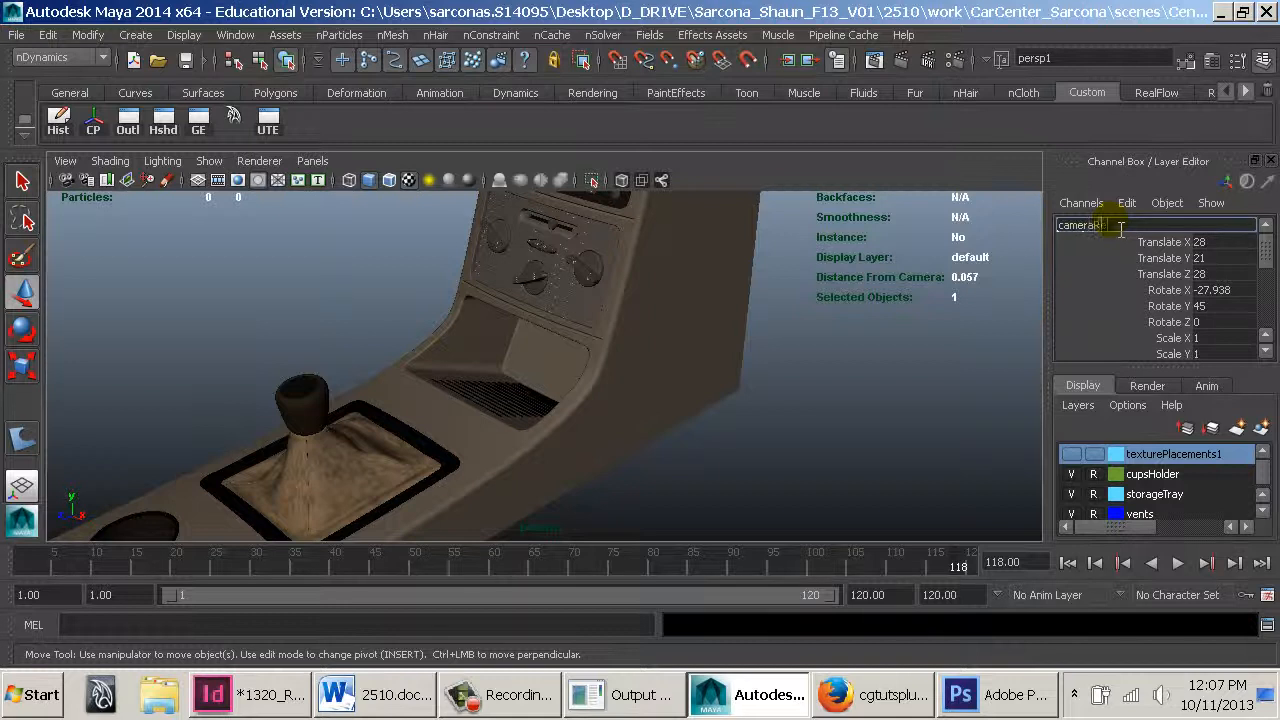
type("cameraRender3")
key("Return")
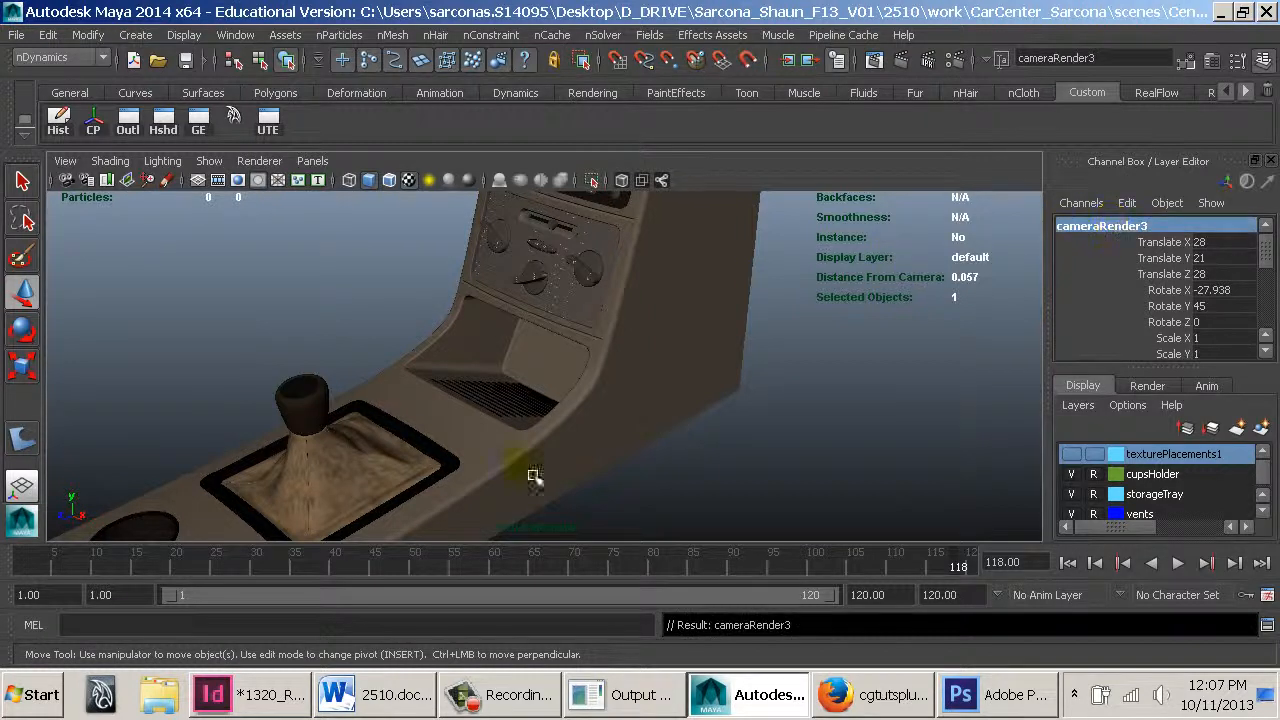
At frame 1, orbit cameraRender3 to view the console from the side
left_click(22, 568)
left_click_drag(600, 386, 843, 354, "alt")
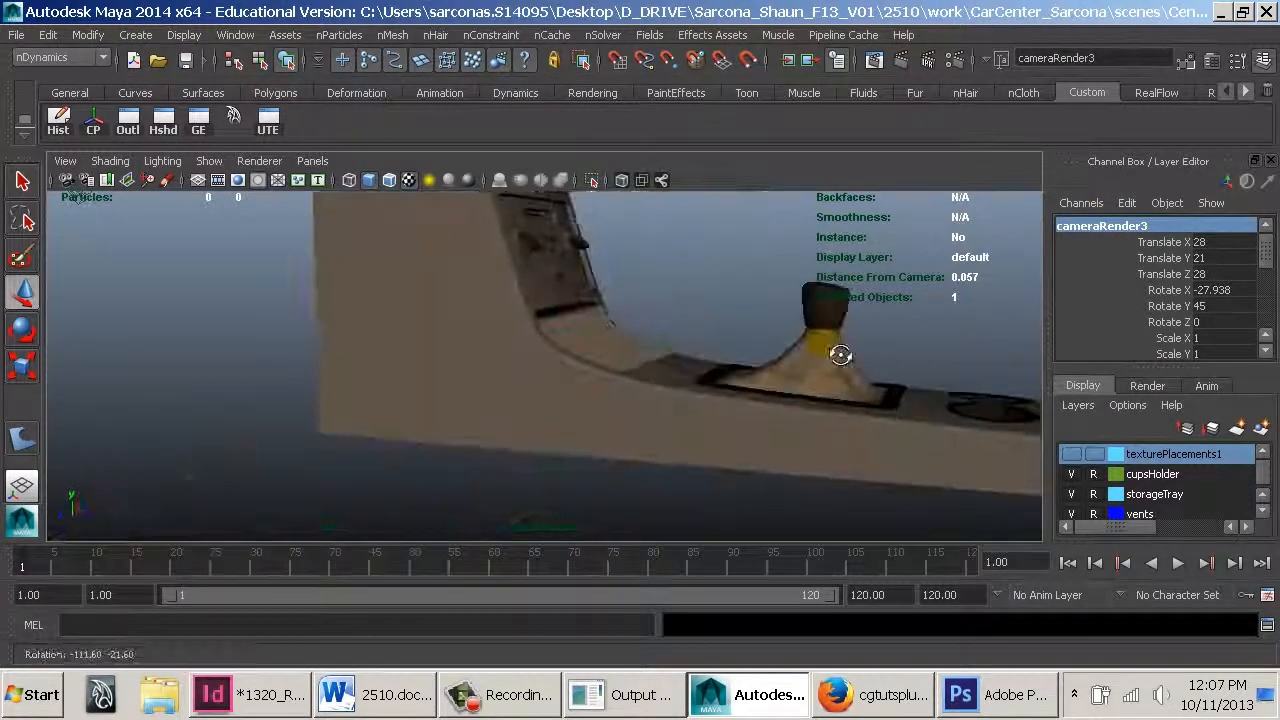
right_click_drag(843, 354, 671, 383, "alt")
middle_click_drag(671, 383, 640, 411, "alt")
left_click_drag(640, 411, 552, 363, "alt")
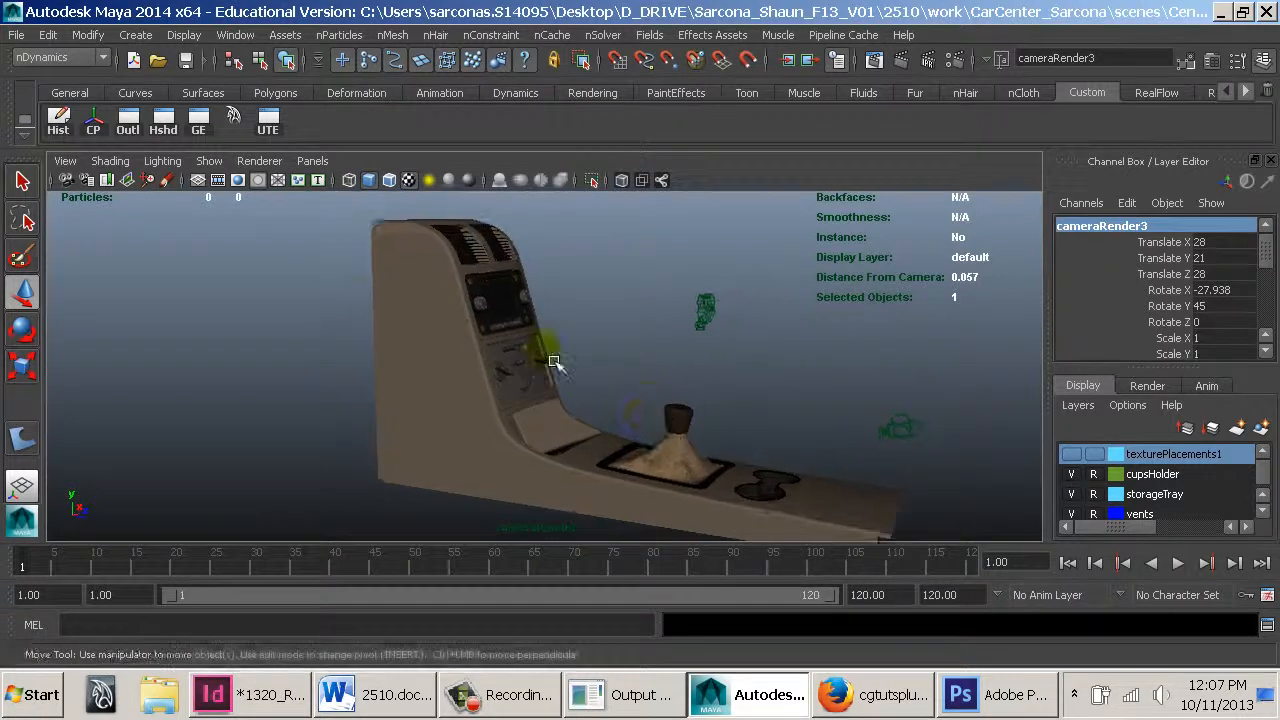
Turn on the resolution gate and set the camera's gate fit to Overscan
left_click(242, 180)
left_click(65, 161)
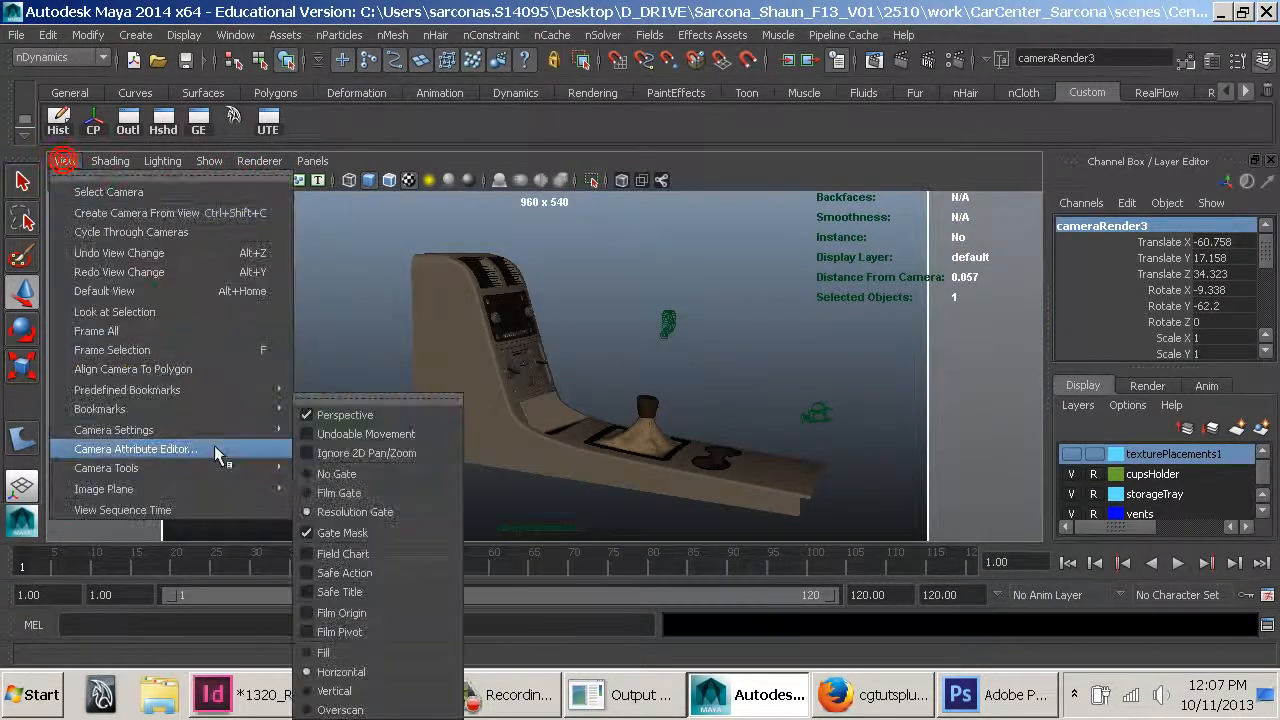
mouse_move(262, 432)
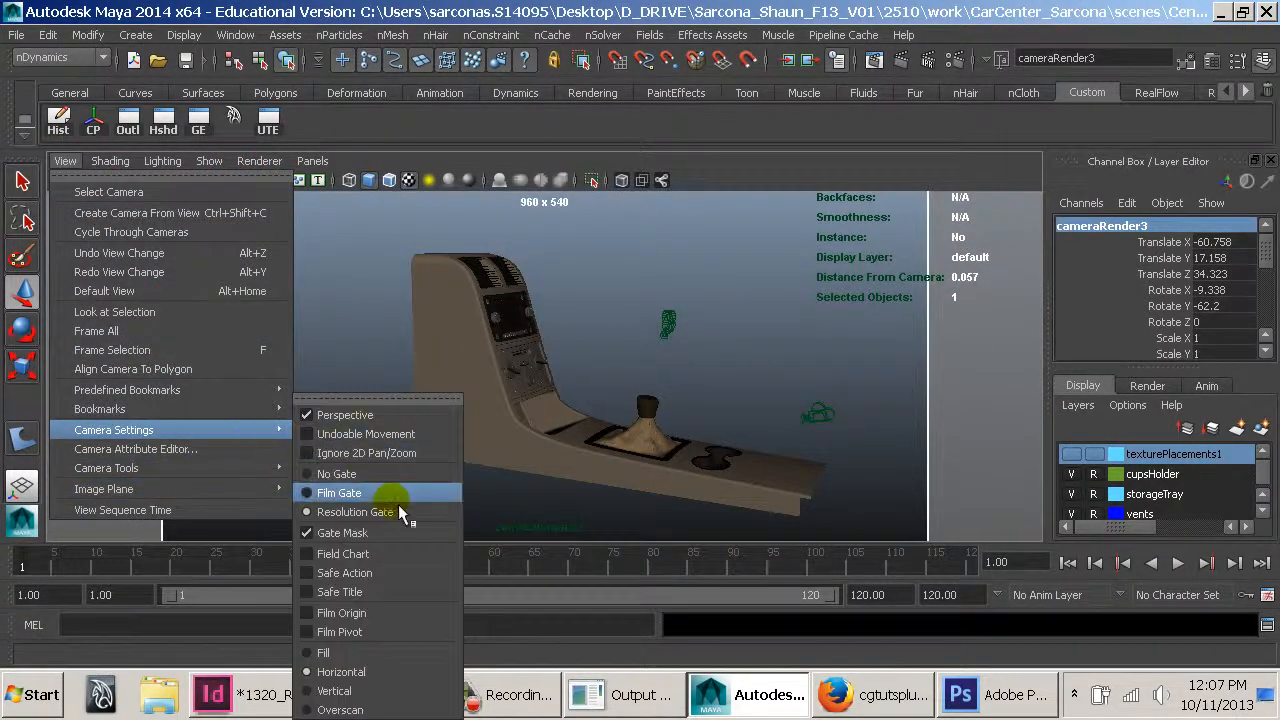
left_click(390, 709)
Set cameraRender3's focal length to 50 and key a side view of the console at frame 1
right_click_drag(536, 398, 783, 378, "alt")
scroll(1200, 300, "down", 3)
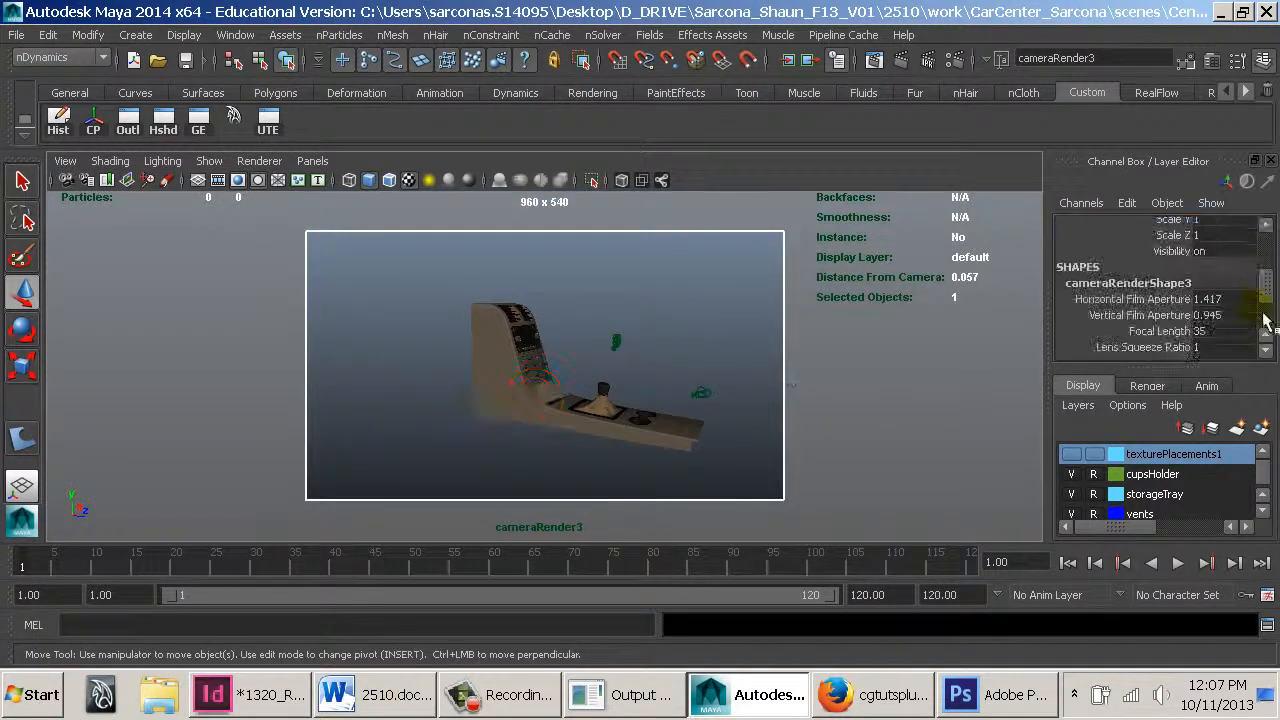
left_click(1230, 331)
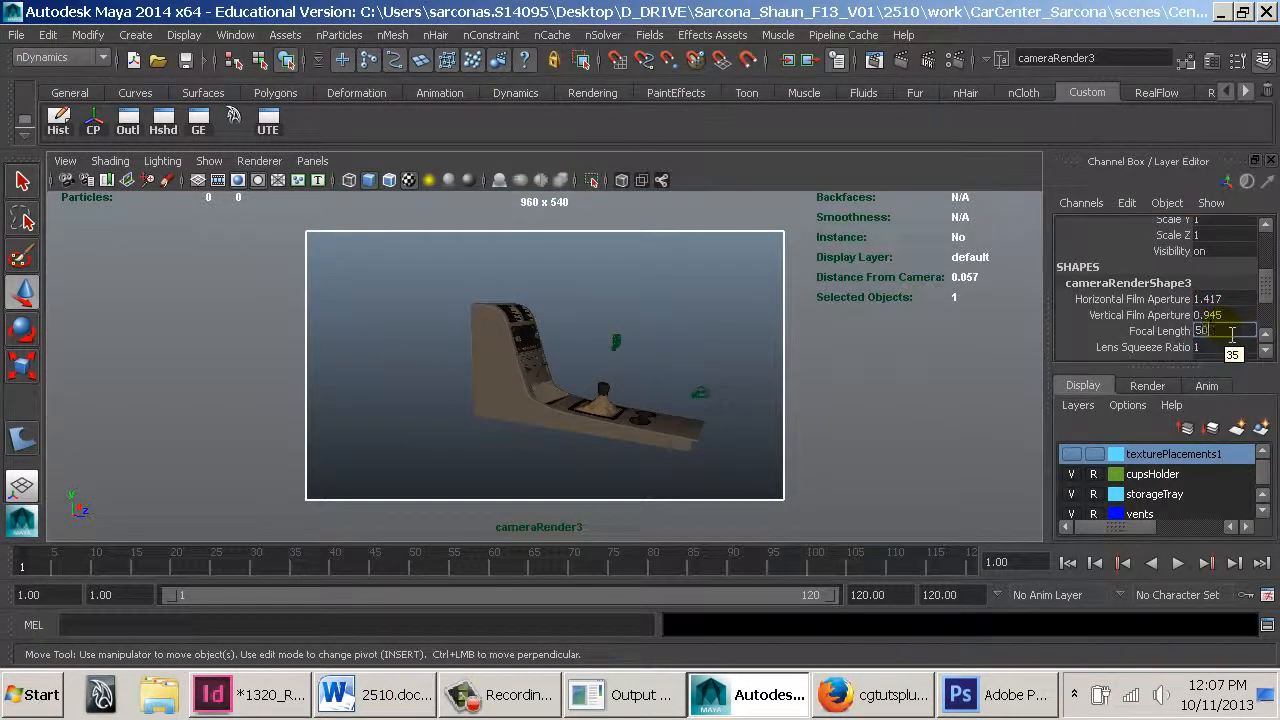
type("50")
key("Return")
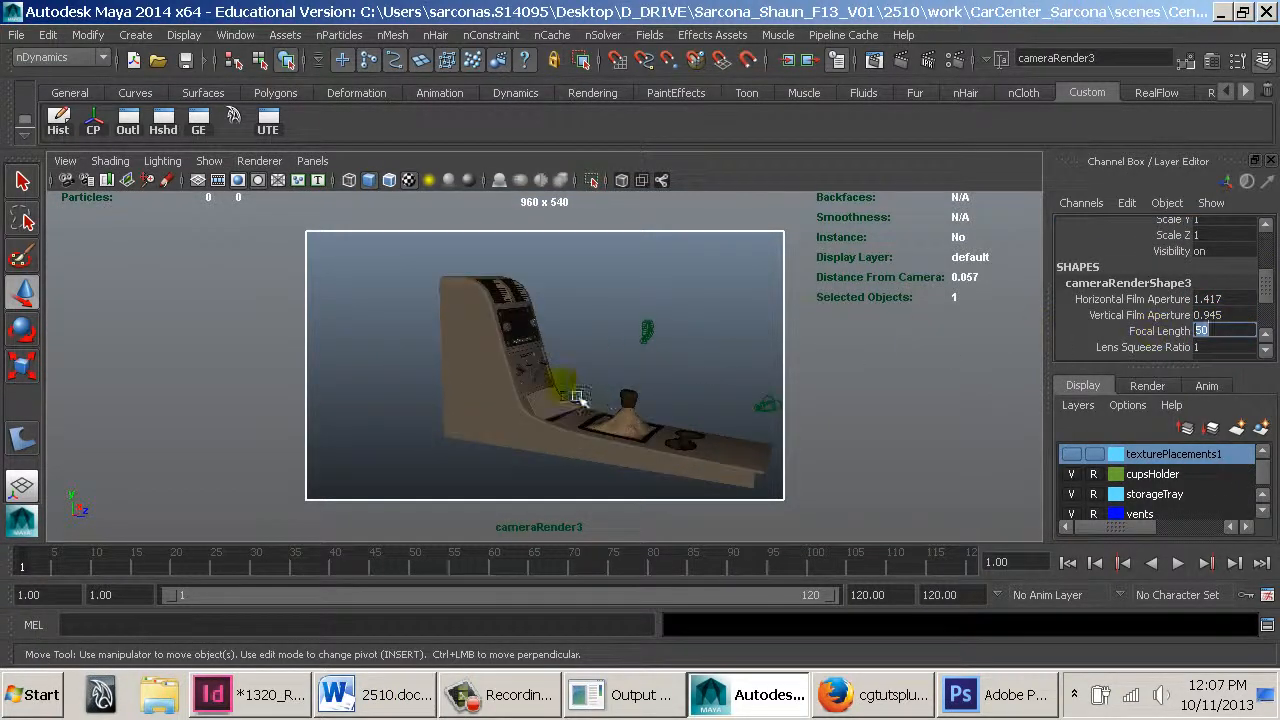
right_click_drag(578, 397, 586, 357, "alt")
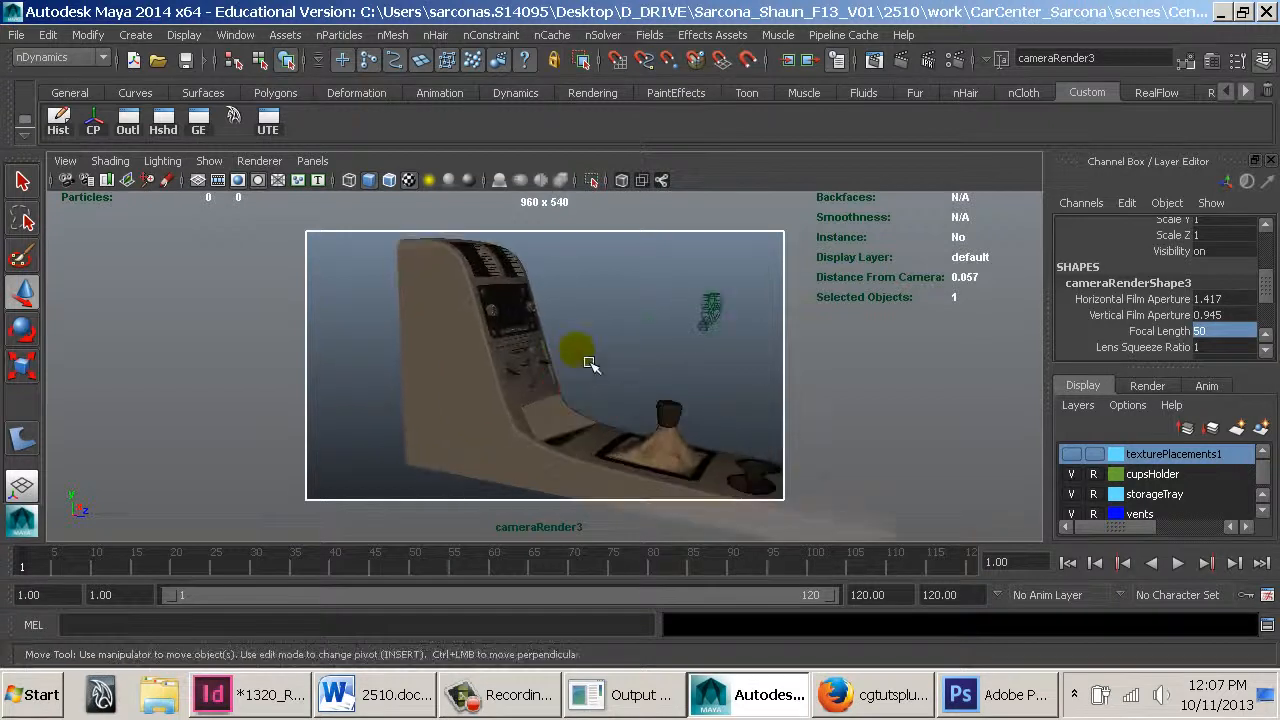
key("s")
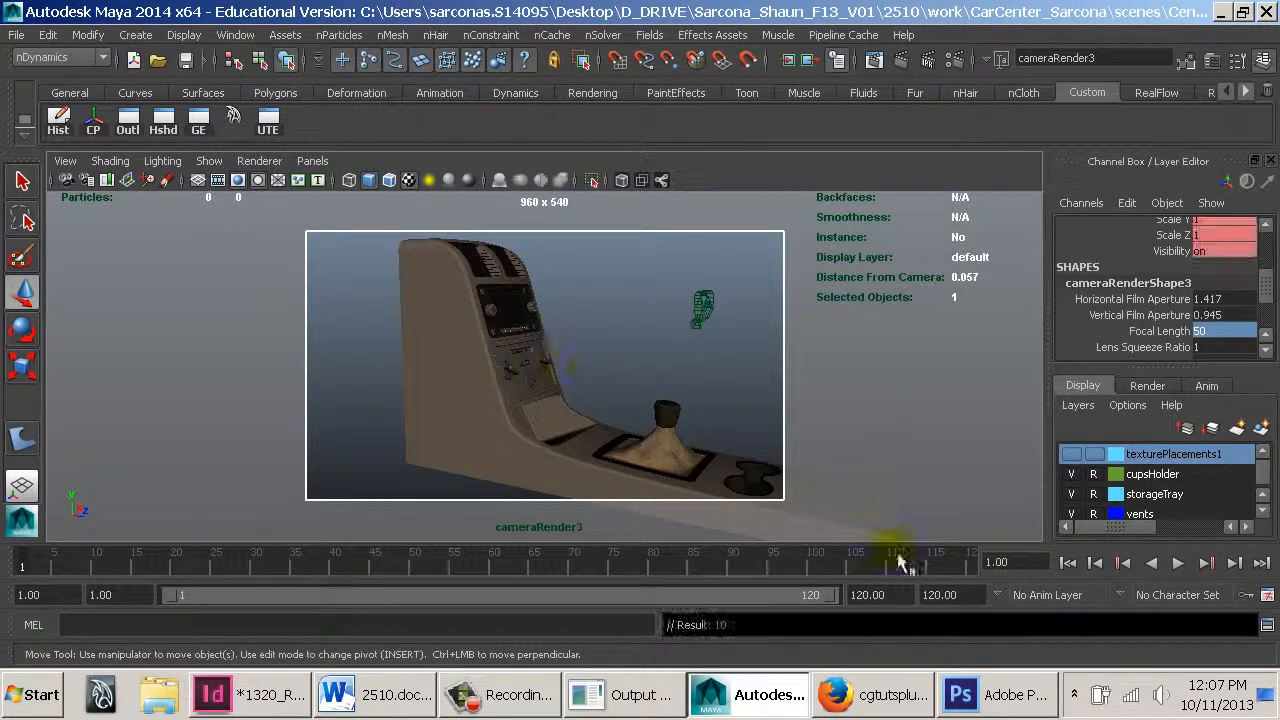
At frame 120, frame the front of the console with the vents and radio and set a key
left_click(980, 564)
left_click_drag(828, 356, 606, 362, "alt")
right_click_drag(655, 362, 675, 364, "alt")
middle_click_drag(648, 321, 657, 363, "alt")
left_click_drag(657, 363, 671, 371, "alt")
key("s")
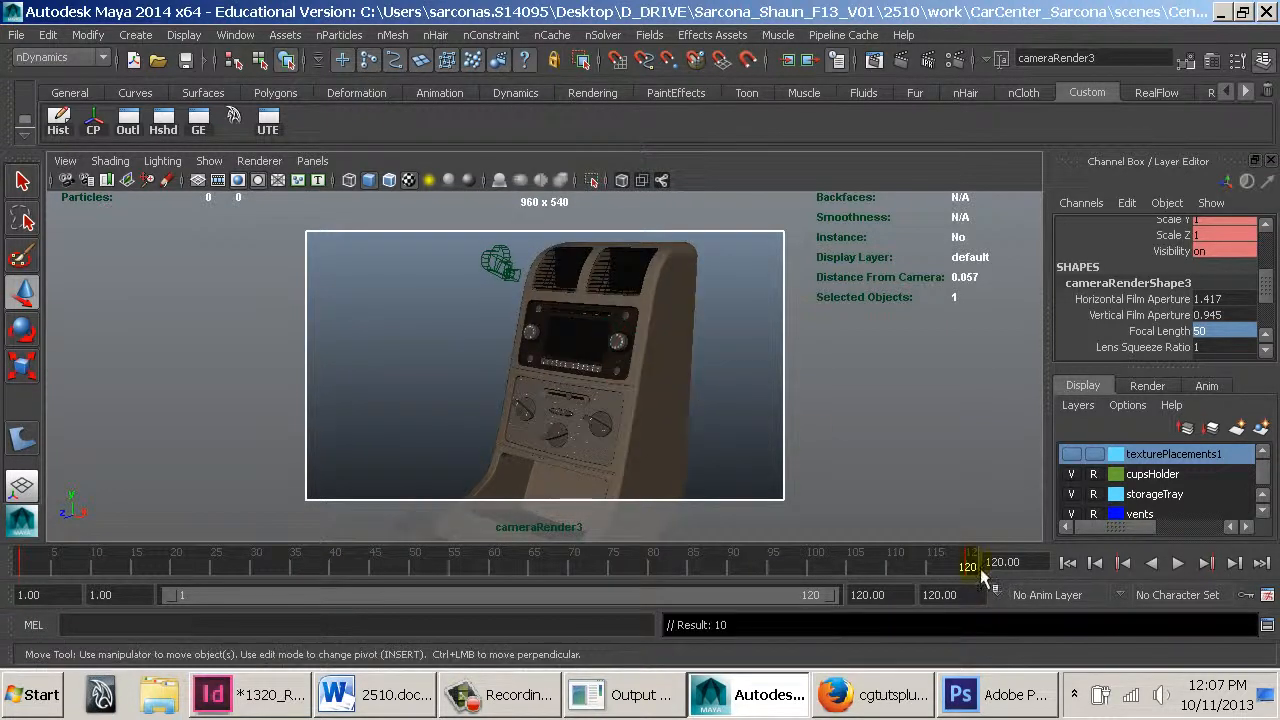
Play and scrub through the animation to review cameraRender3's move
key("alt+v")
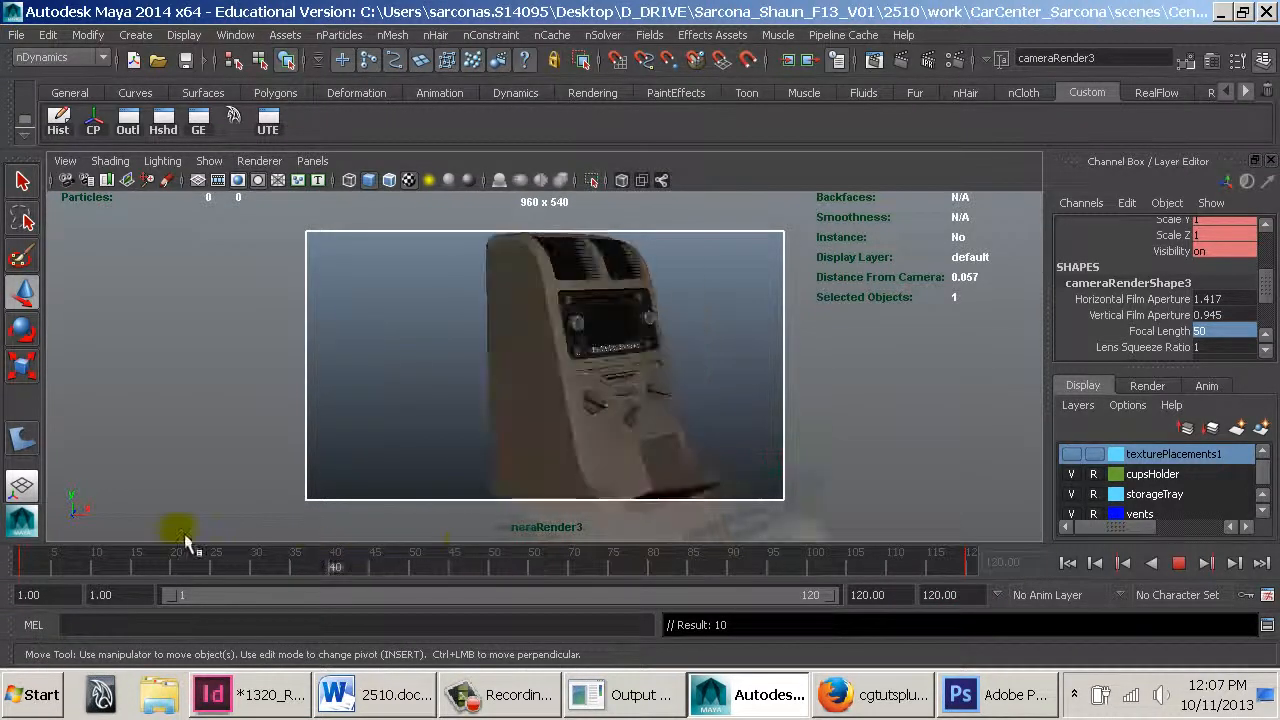
left_click_drag(789, 561, 498, 558)
middle_click_drag(647, 437, 595, 434, "alt")
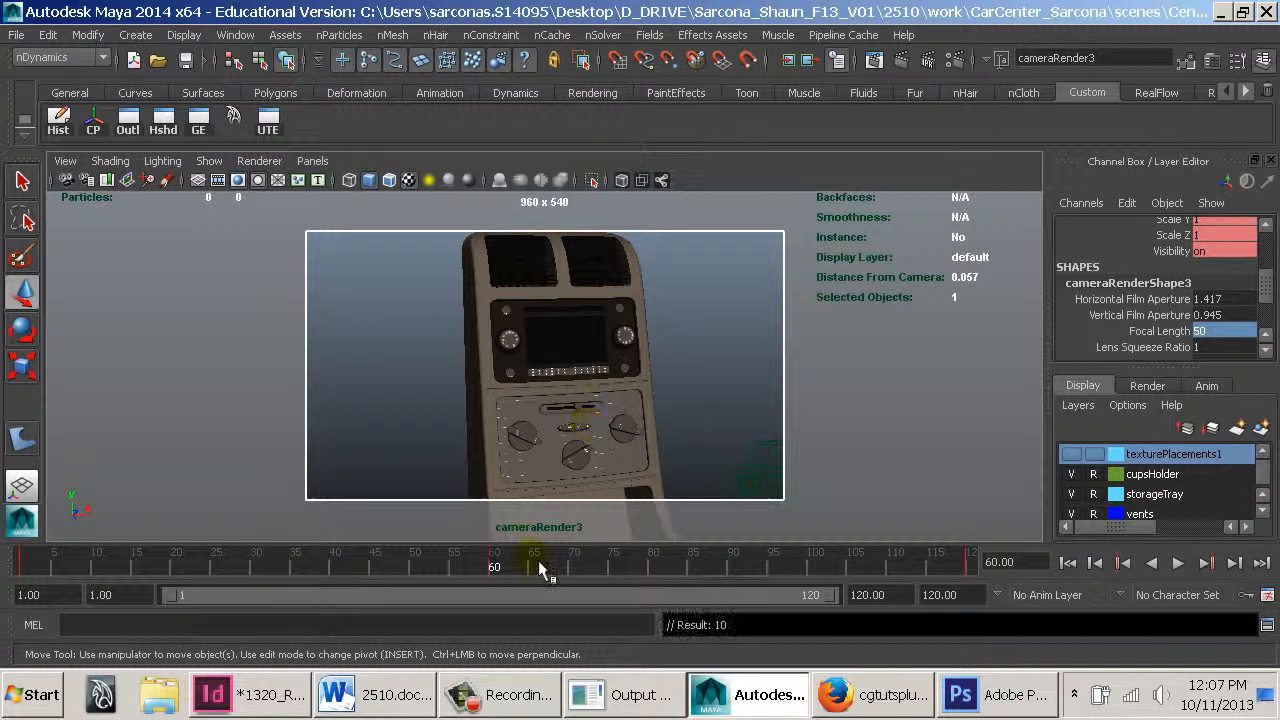
left_click_drag(538, 568, 951, 582)
left_click_drag(770, 587, 515, 572)
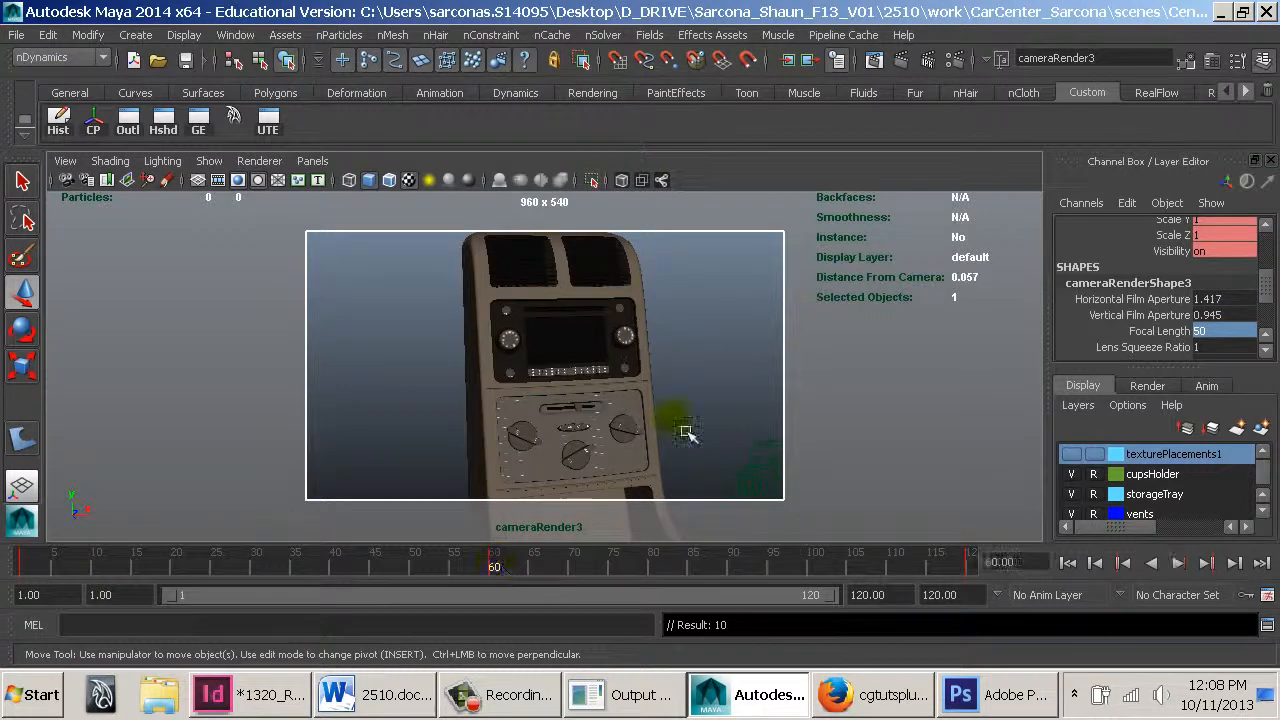
Play and scrub through cameraRender3's animation again to check the move
right_click_drag(684, 429, 648, 419, "alt")
key("alt+v")
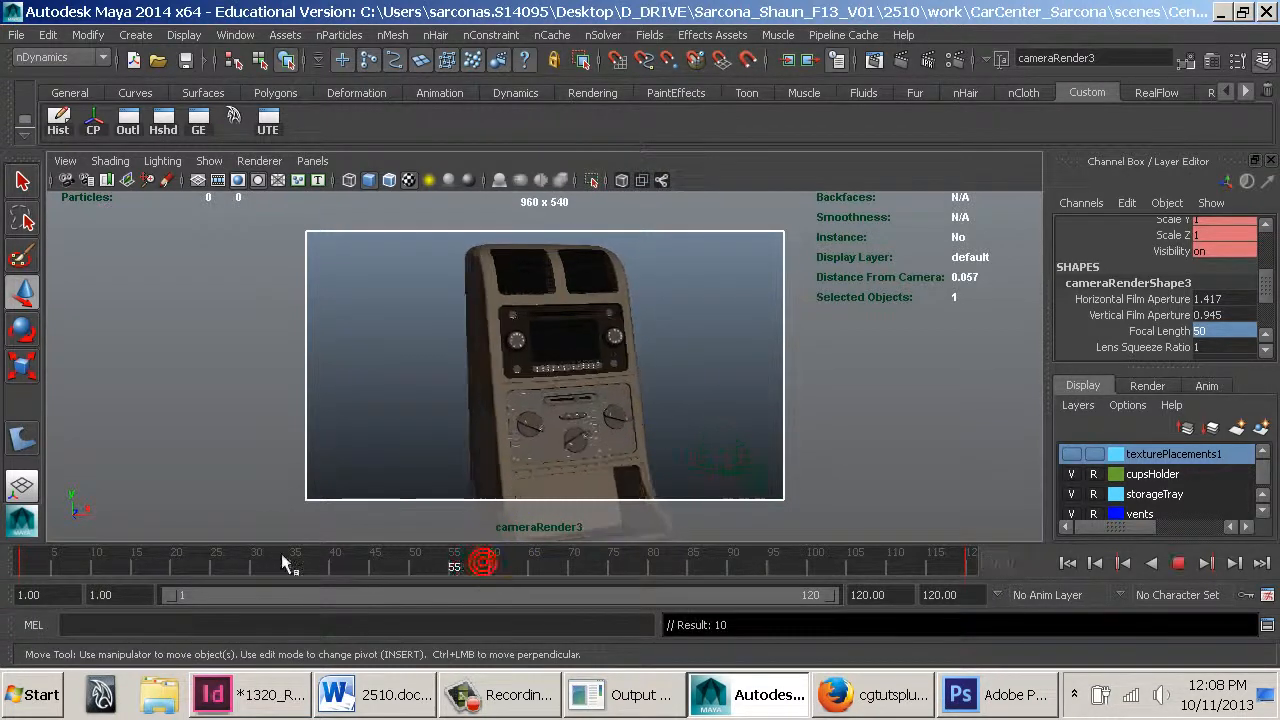
left_click_drag(700, 550, 497, 569)
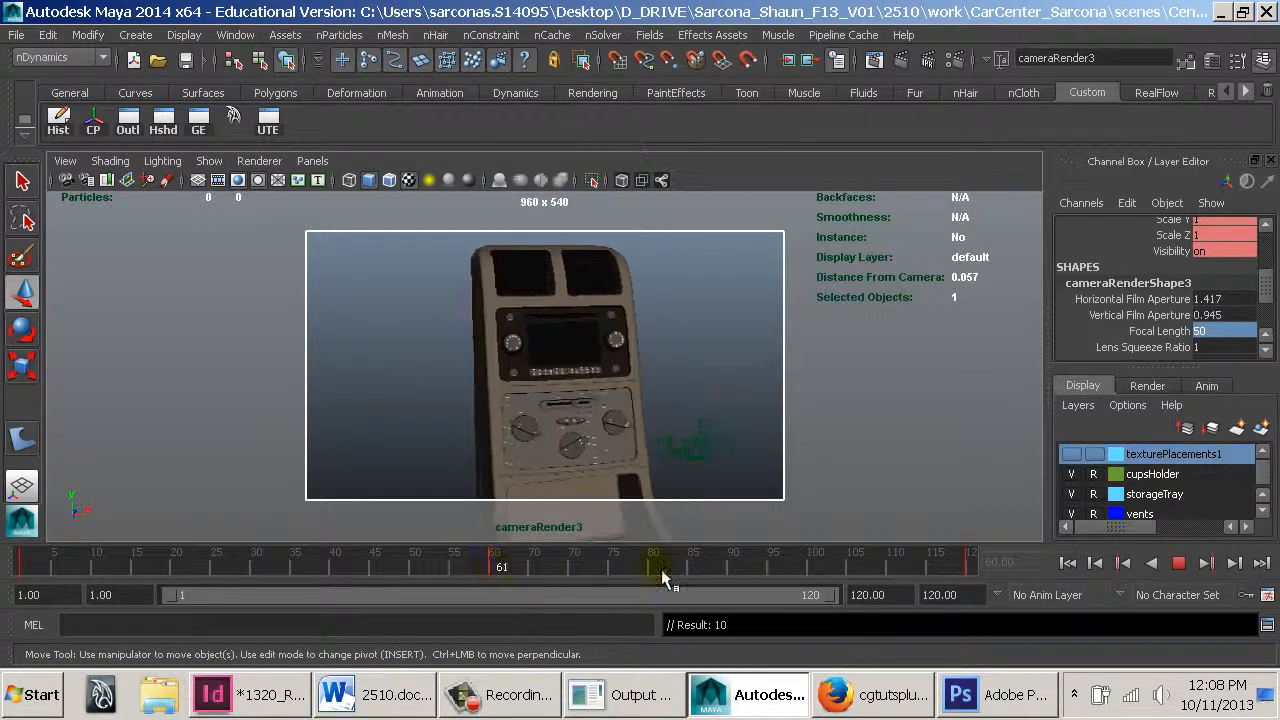
left_click_drag(662, 578, 970, 578)
At frame 120, reframe cameraRender3 closer and angled on the vents and radio, and set a key
right_click_drag(721, 460, 748, 452, "alt")
middle_click_drag(738, 438, 716, 433, "alt")
key("s")
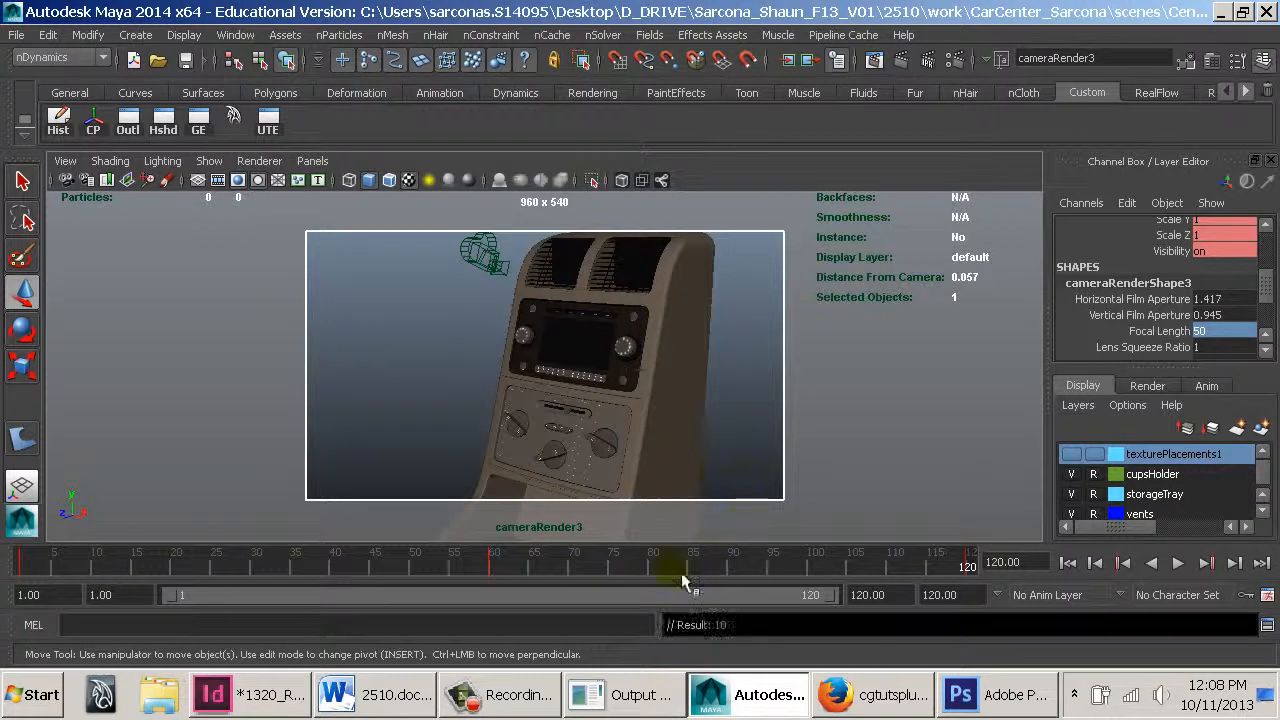
Scrub and play the revised camera move, then return to frame 1 and clear the selection
left_click_drag(672, 569, 1055, 580)
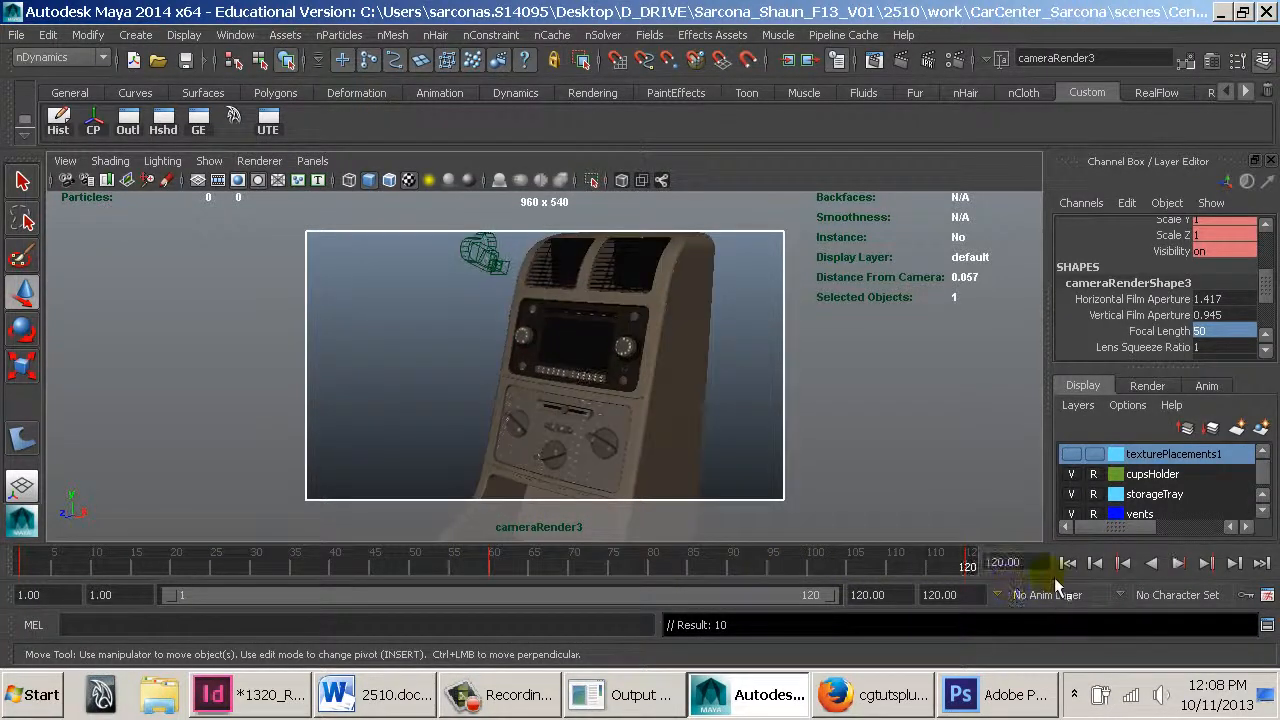
key("alt+v")
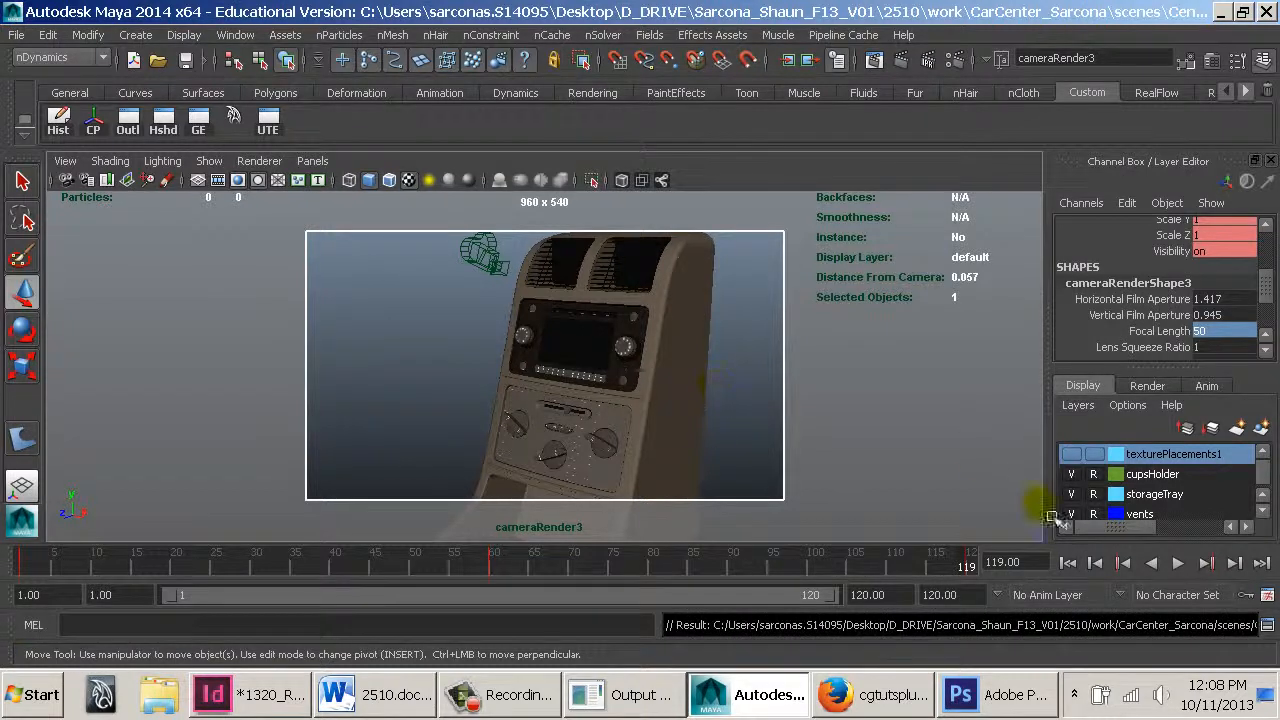
left_click(1069, 563)
left_click(624, 340)
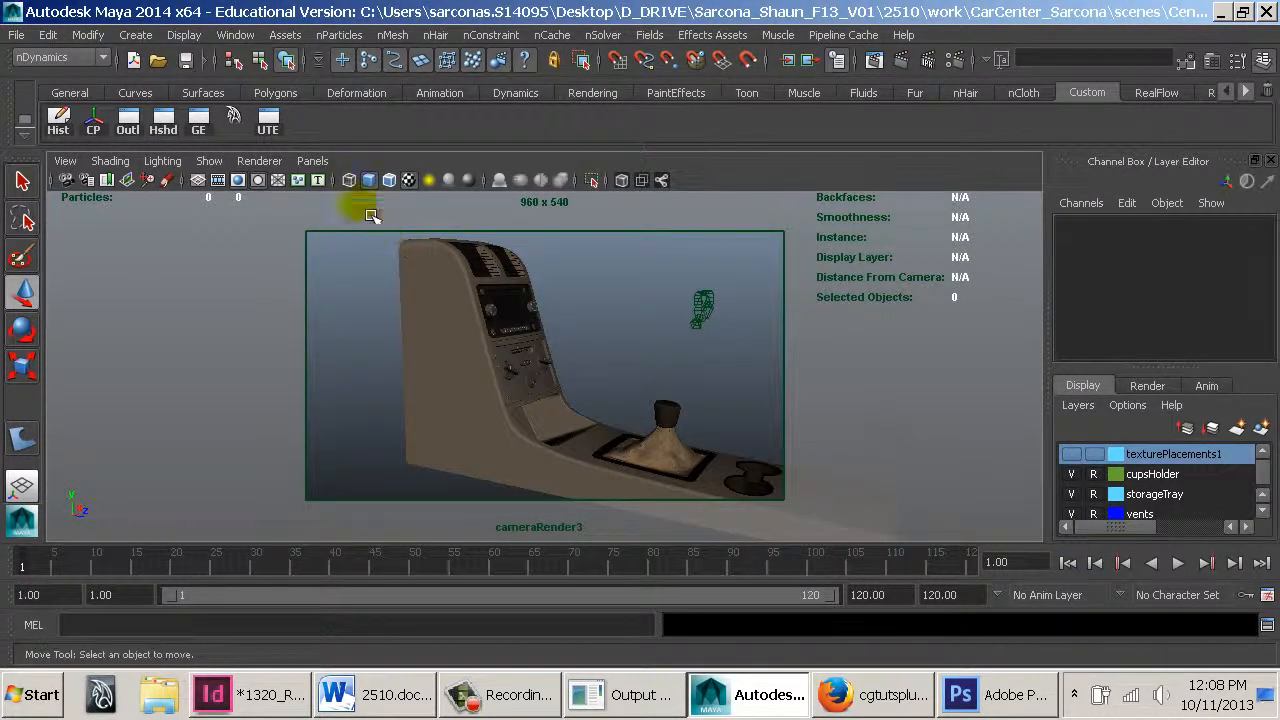
Switch to the perspective view and inspect the render cameras around the console from the side
key("space")
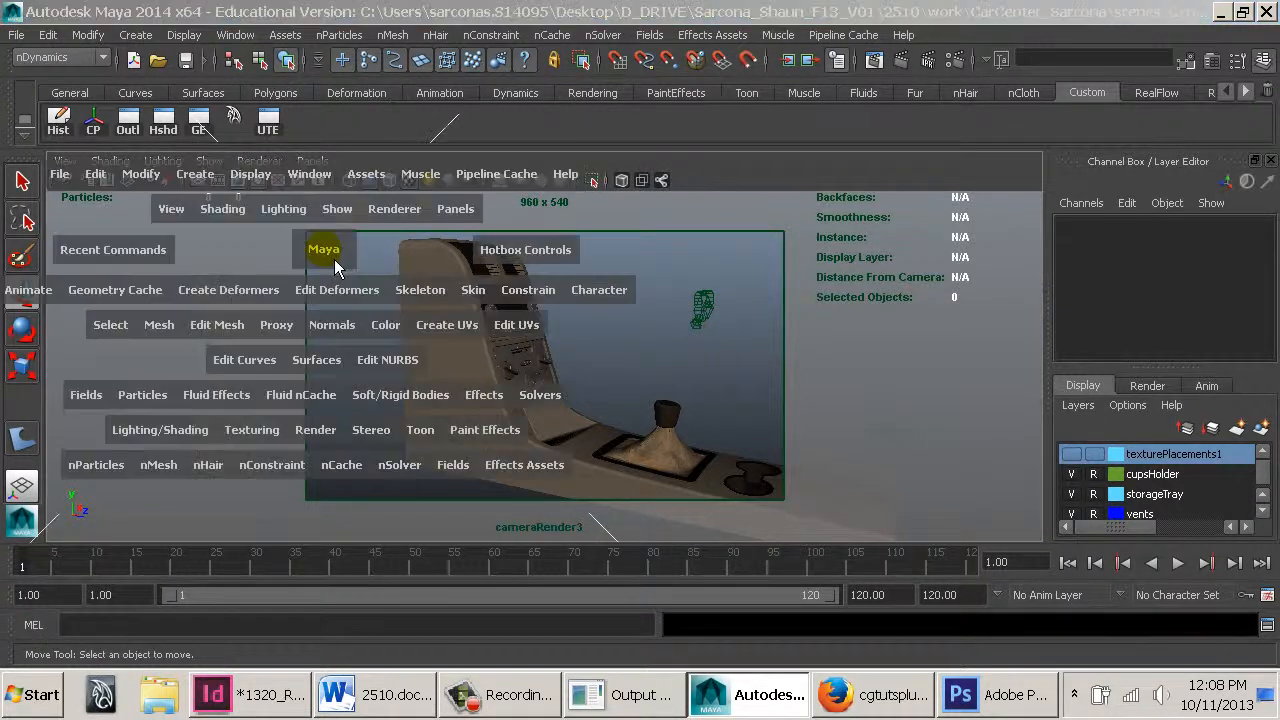
left_click_drag(334, 257, 335, 217)
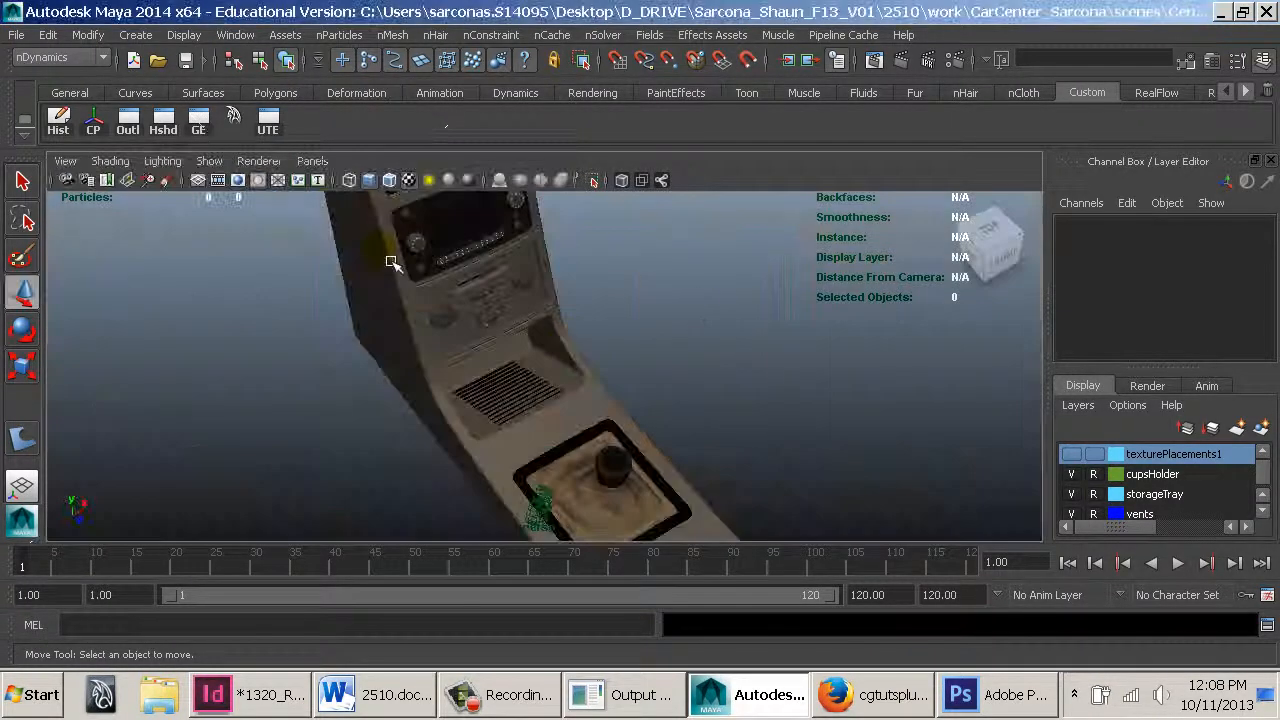
left_click_drag(717, 400, 703, 363, "alt")
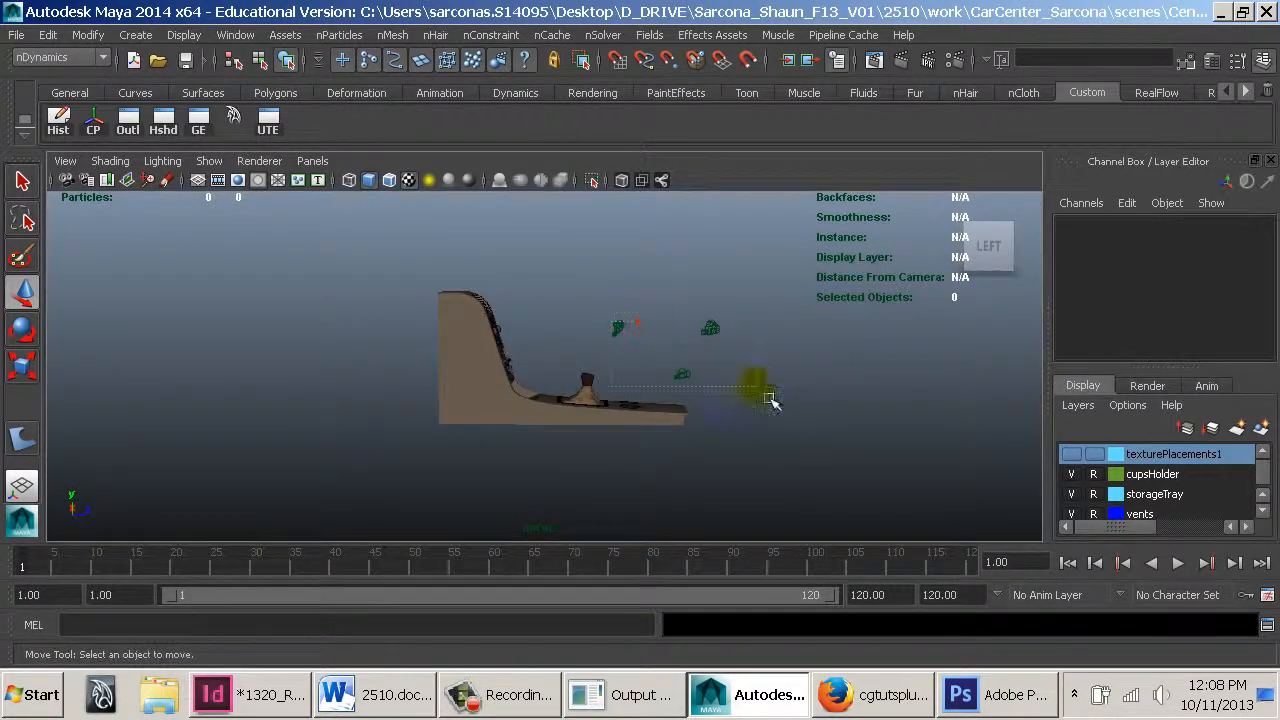
left_click_drag(771, 400, 773, 398)
right_click(1170, 310)
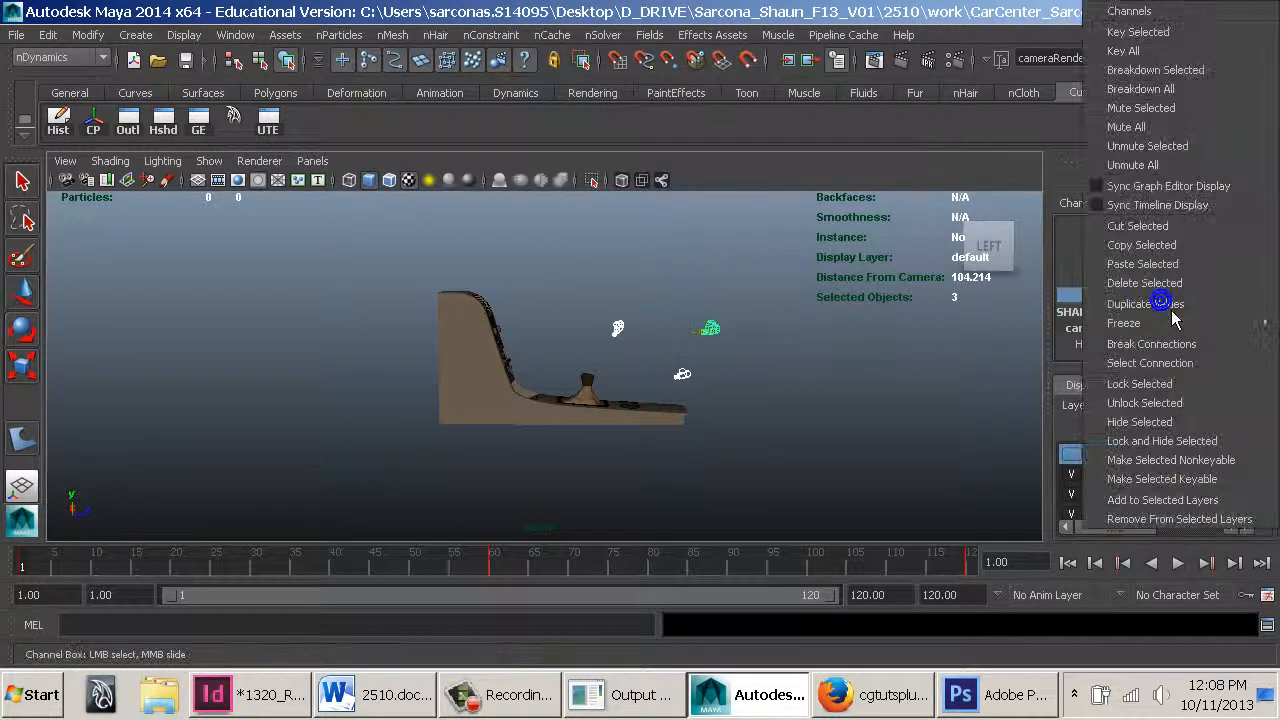
left_click(1173, 293)
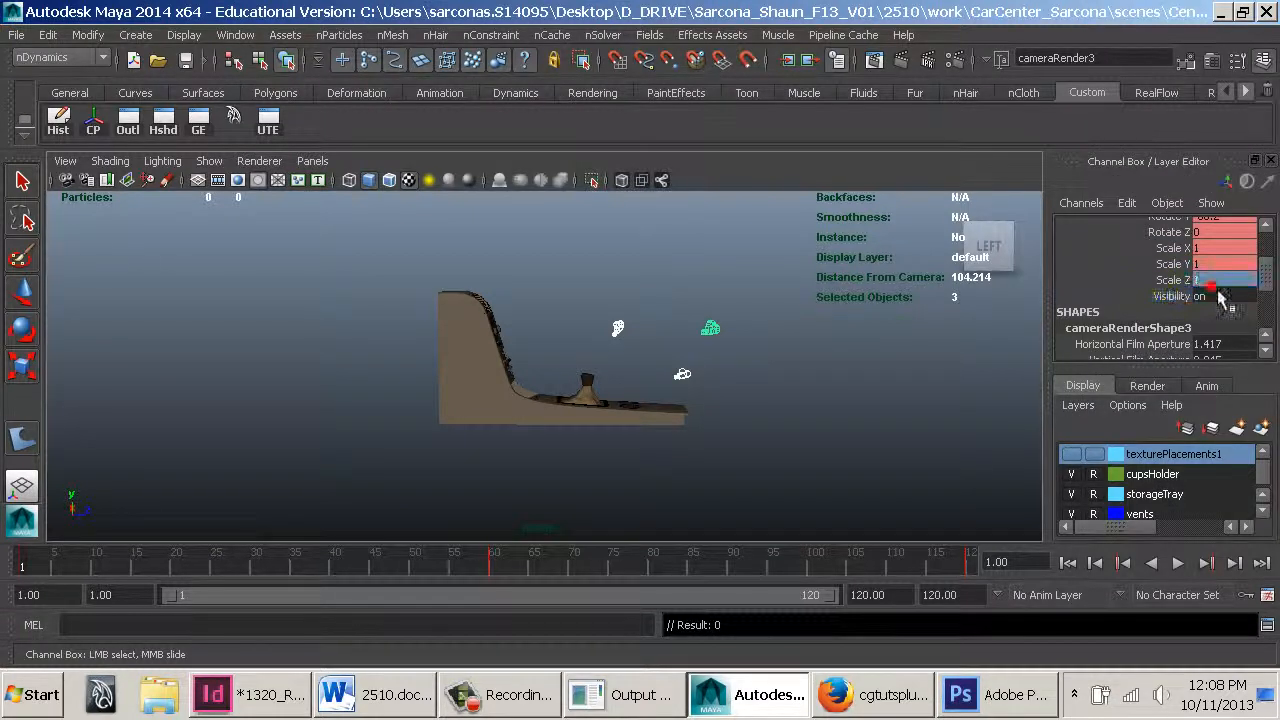
left_click(877, 374)
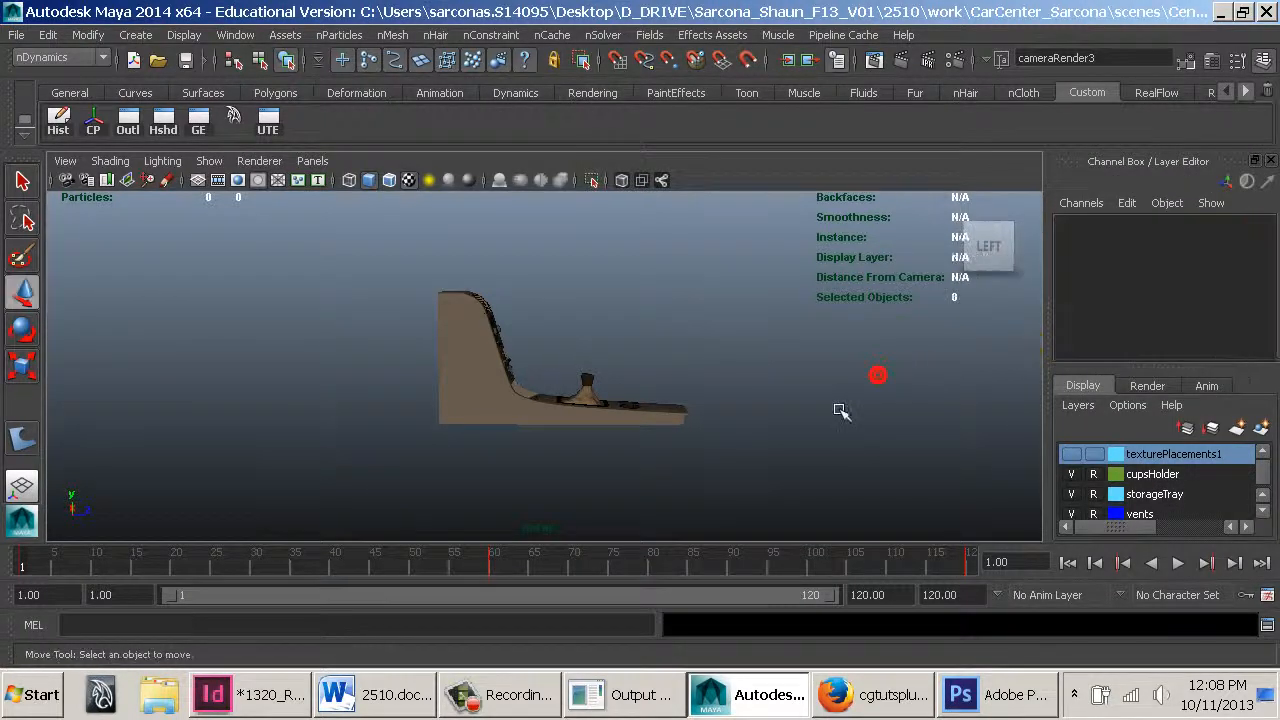
Select the console geometry, orbit around it, and save the scene
left_click_drag(774, 409, 591, 431, "alt")
left_click_drag(452, 243, 628, 480)
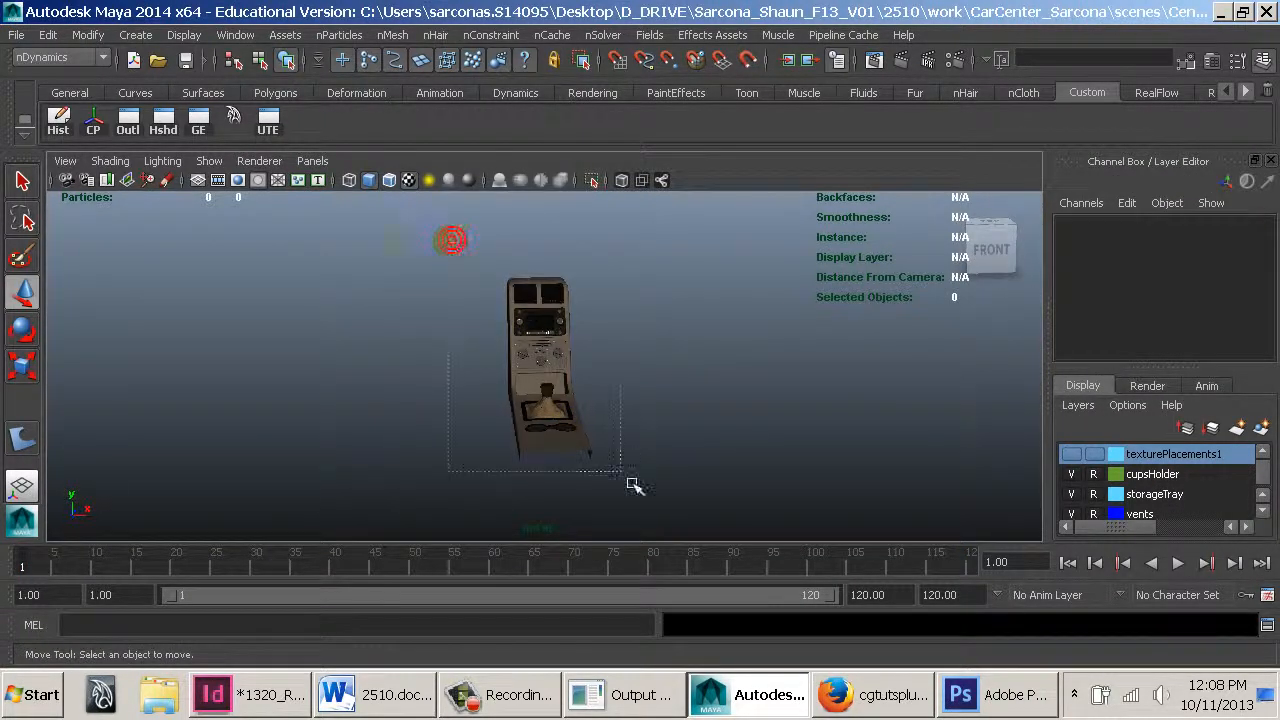
left_click_drag(620, 333, 591, 337, "alt")
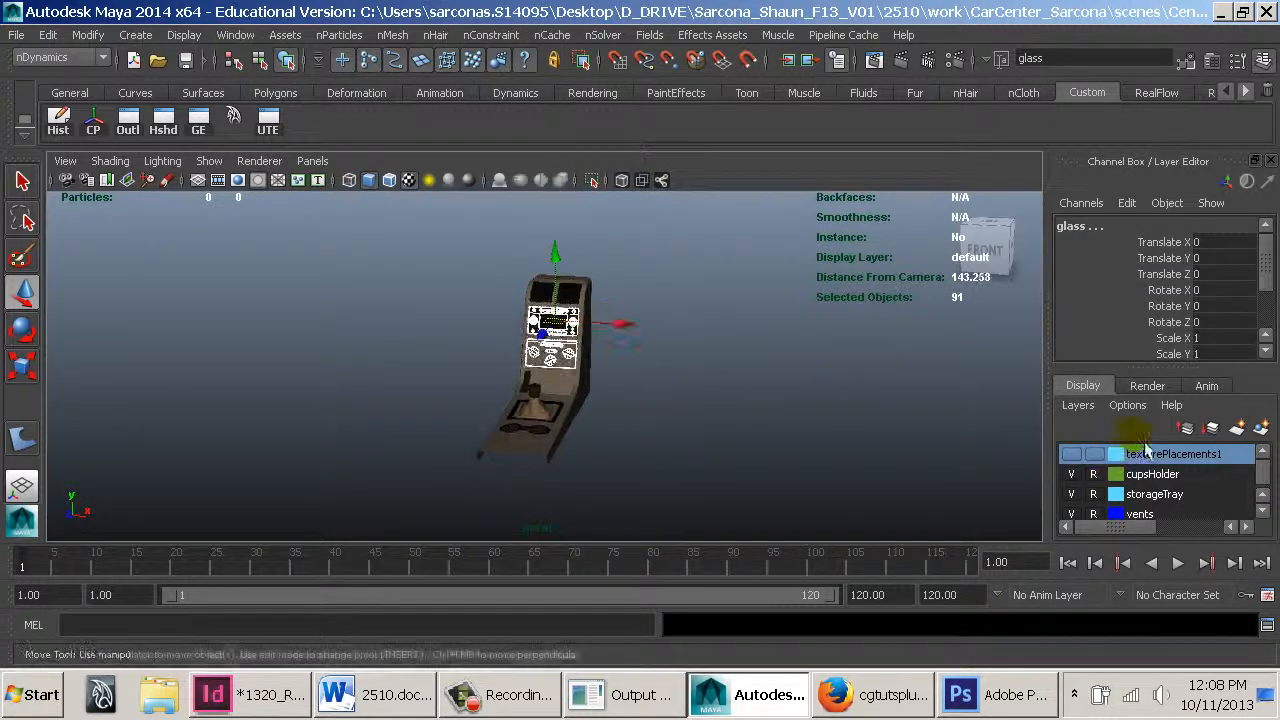
left_click_drag(1176, 378, 1180, 335)
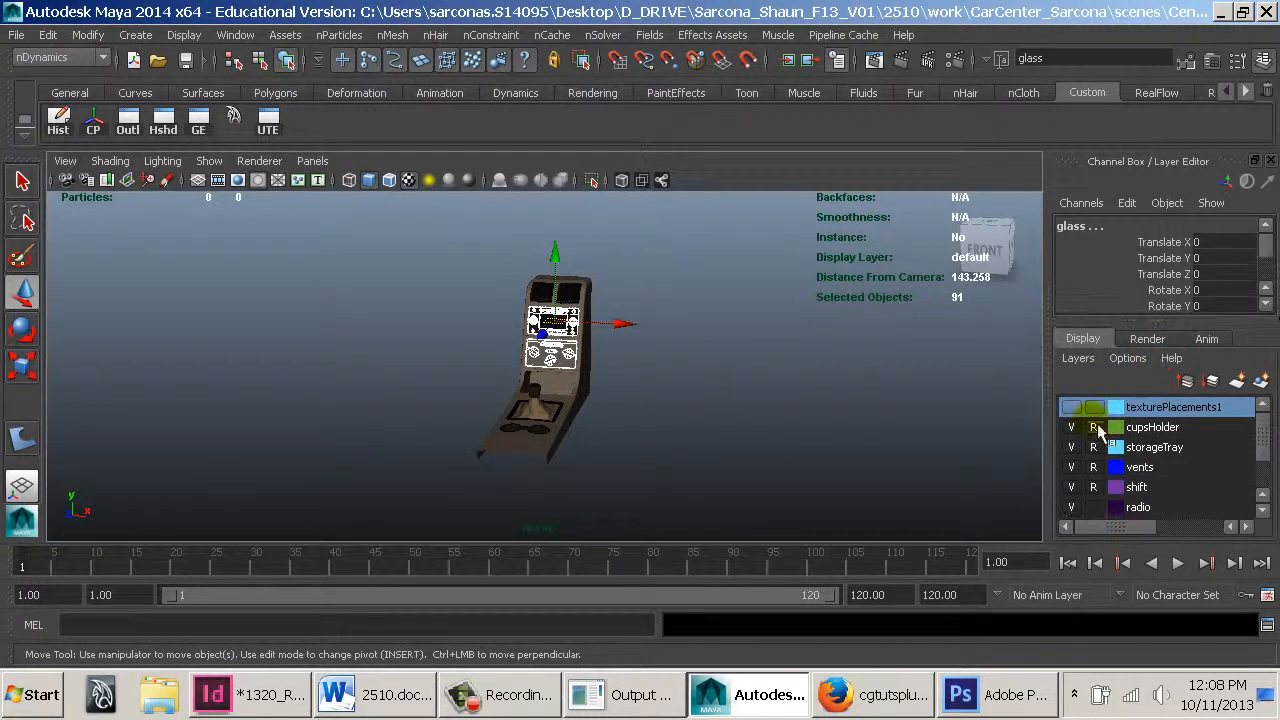
scroll(1108, 490, "down", 1)
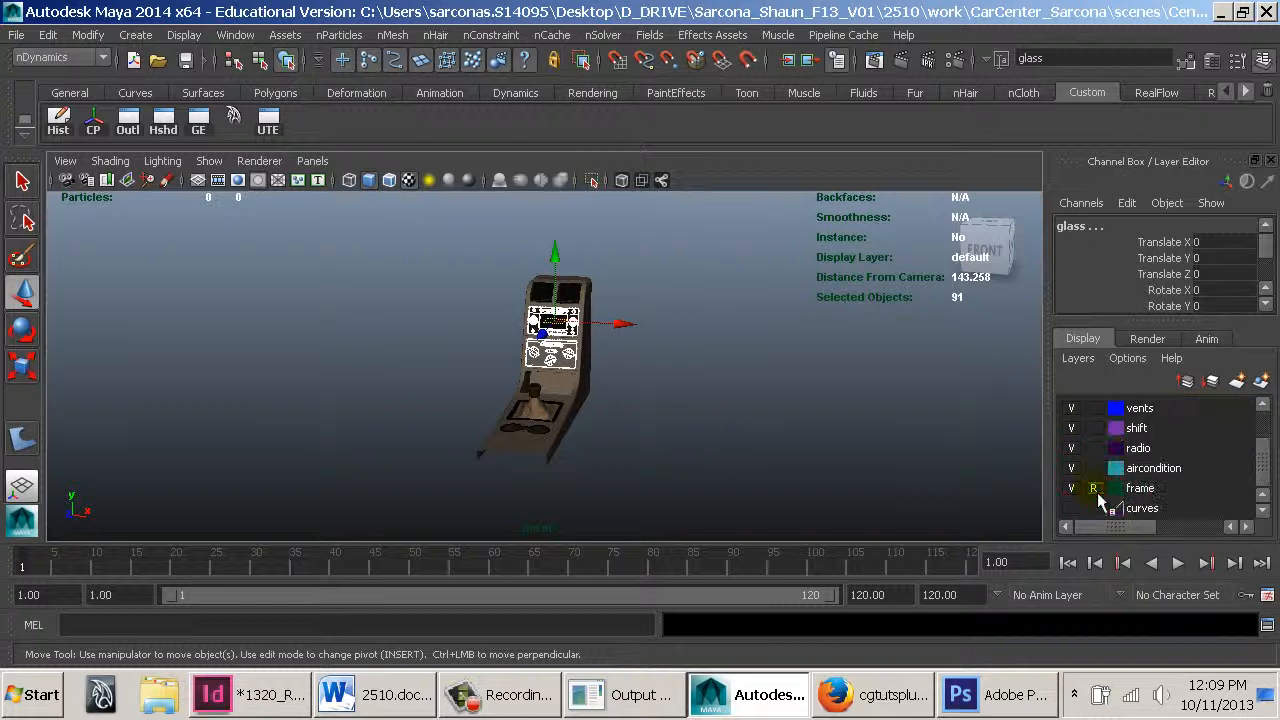
left_click_drag(639, 254, 468, 500)
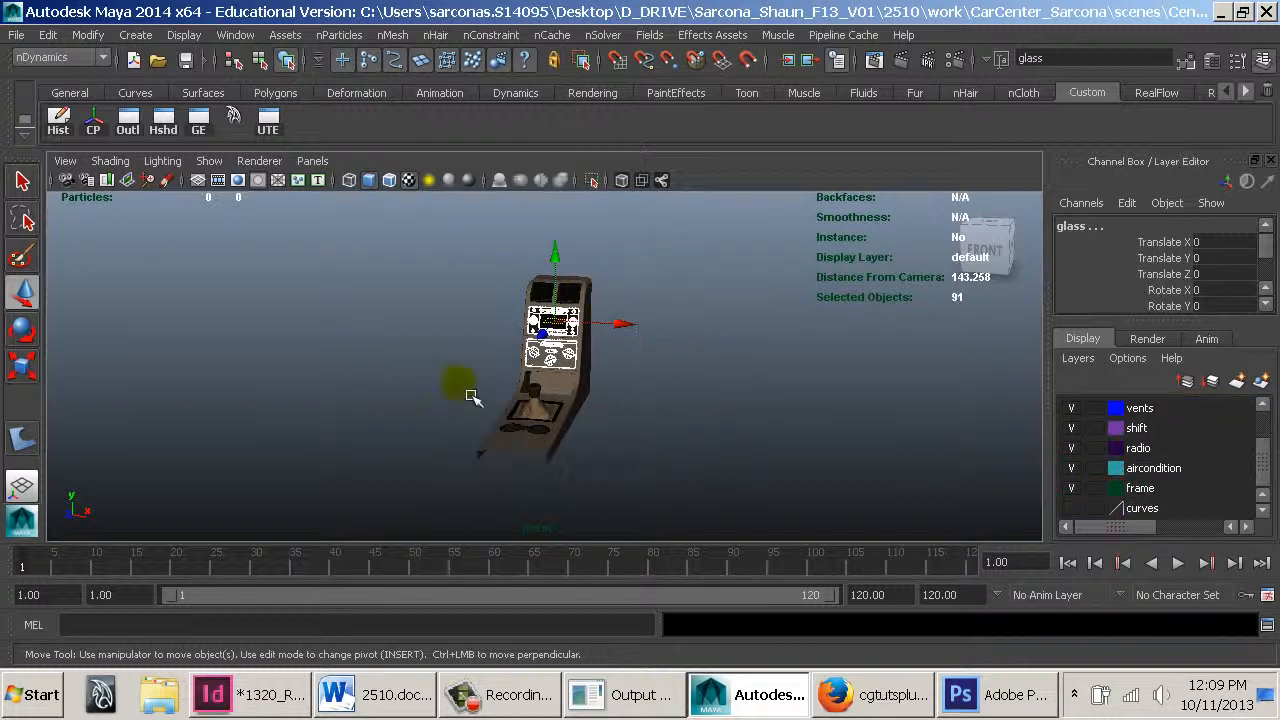
left_click_drag(467, 337, 577, 322, "alt")
right_click_drag(846, 345, 910, 358, "alt")
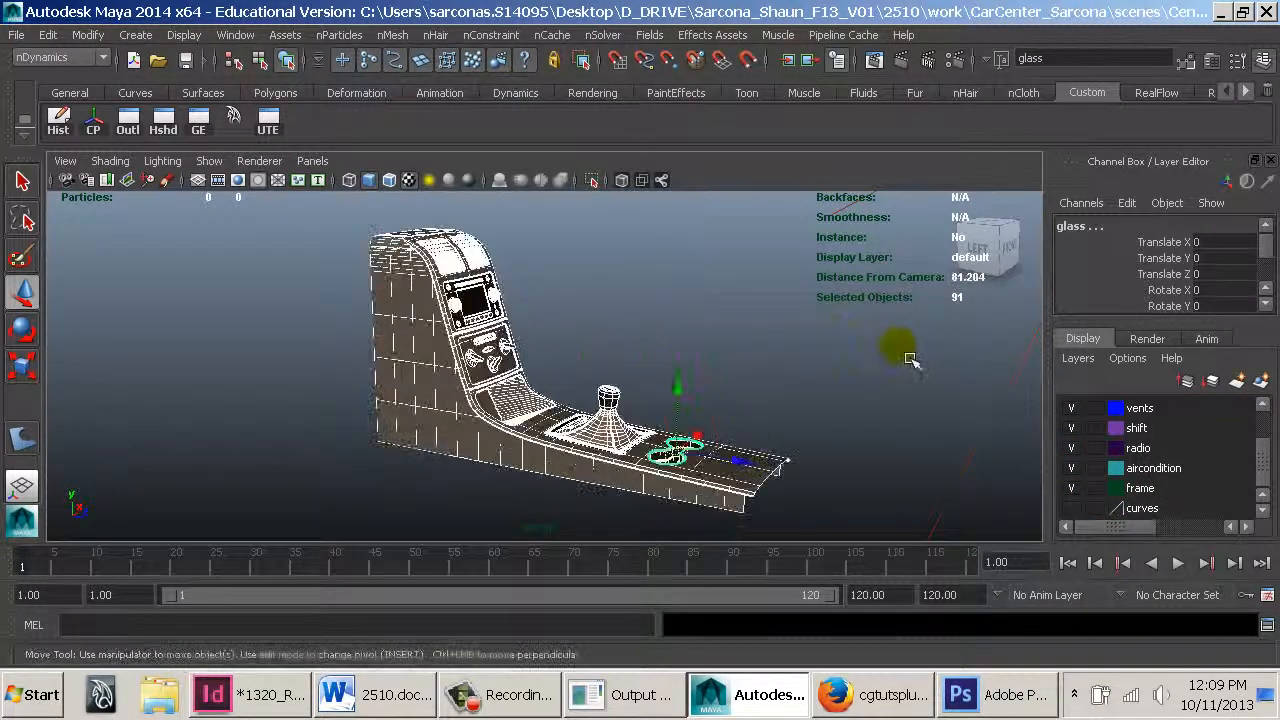
key("ctrl+s")
Open the mental ray Approximation Editor
left_click_drag(488, 287, 580, 299, "alt")
right_click_drag(745, 312, 862, 320, "alt")
left_click(240, 35)
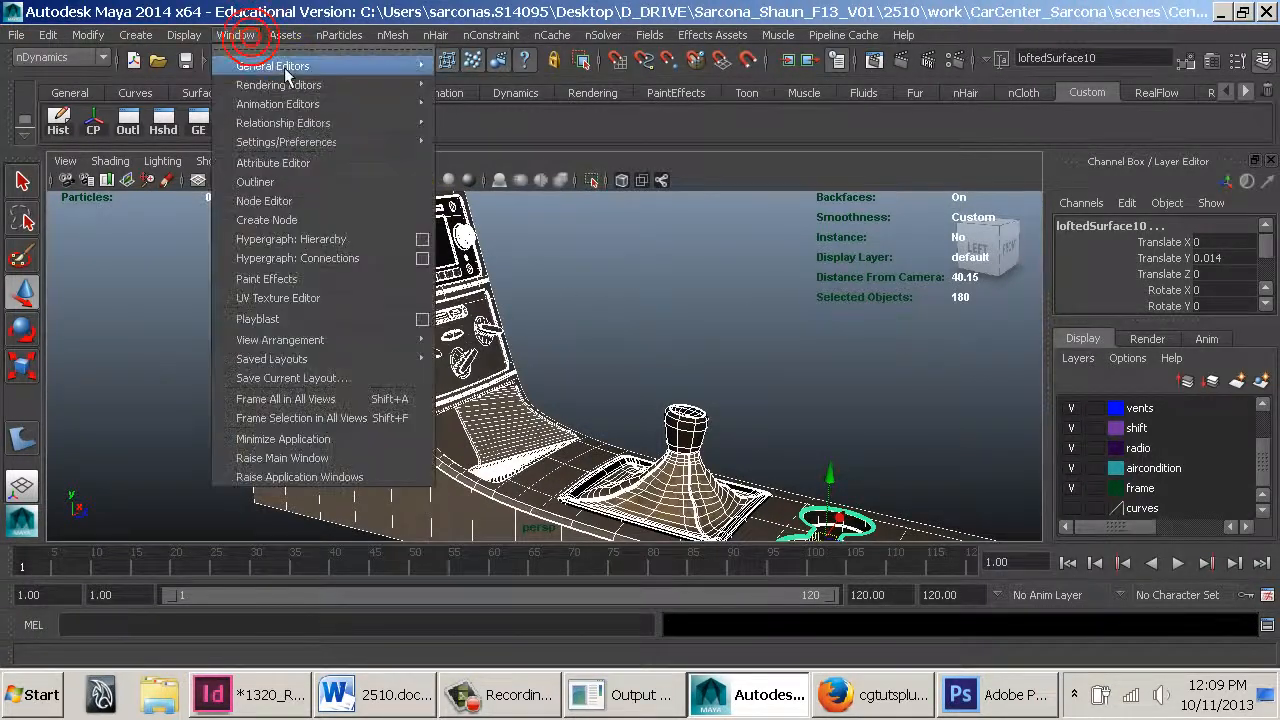
mouse_move(322, 123)
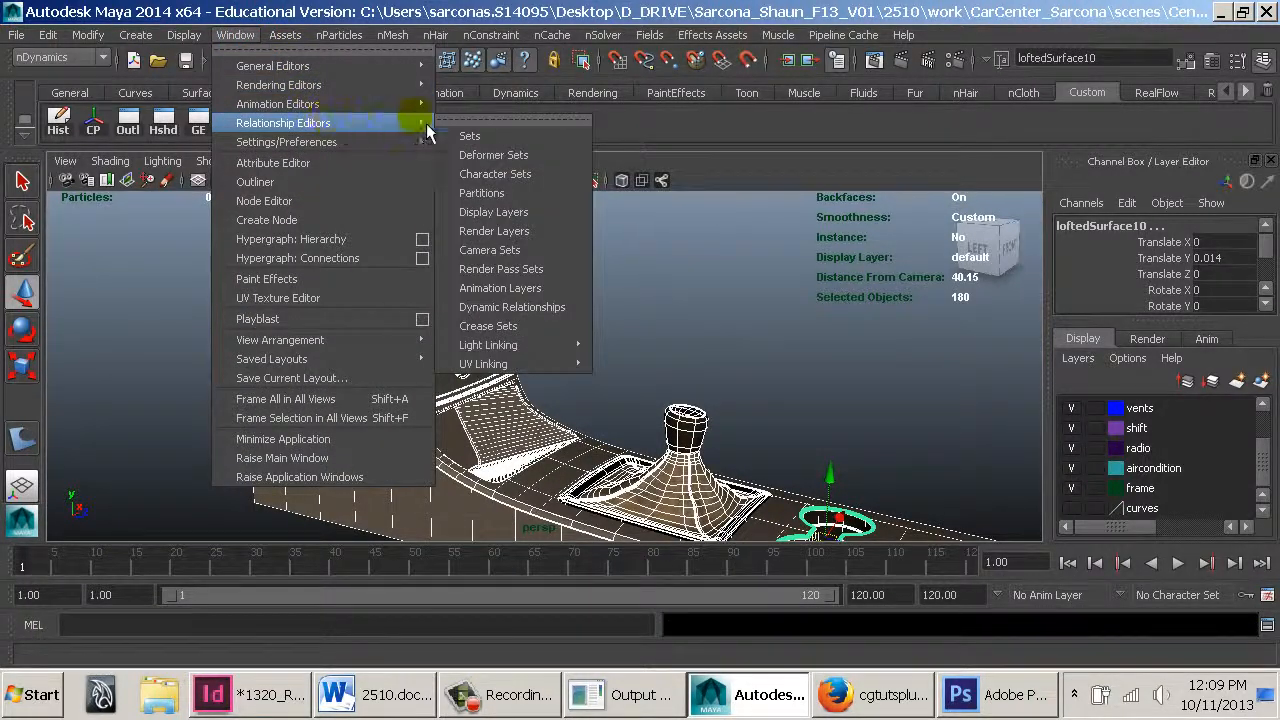
mouse_move(385, 86)
mouse_move(551, 167)
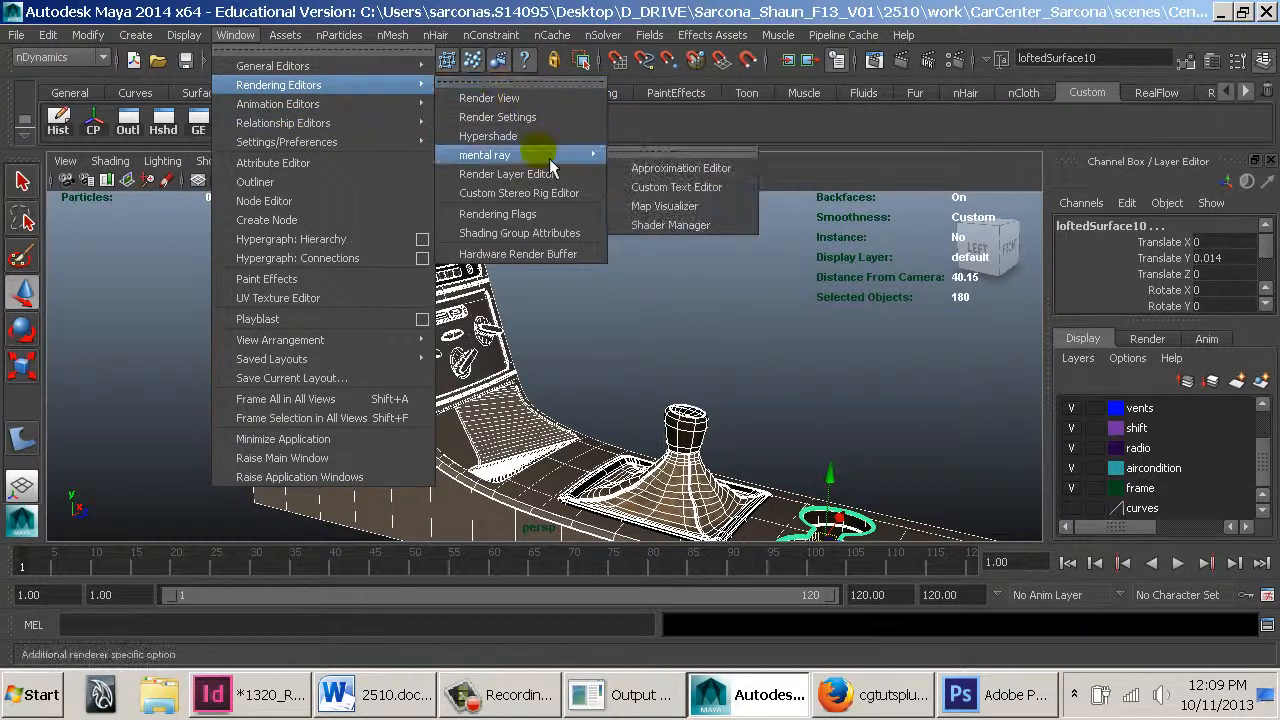
left_click(679, 172)
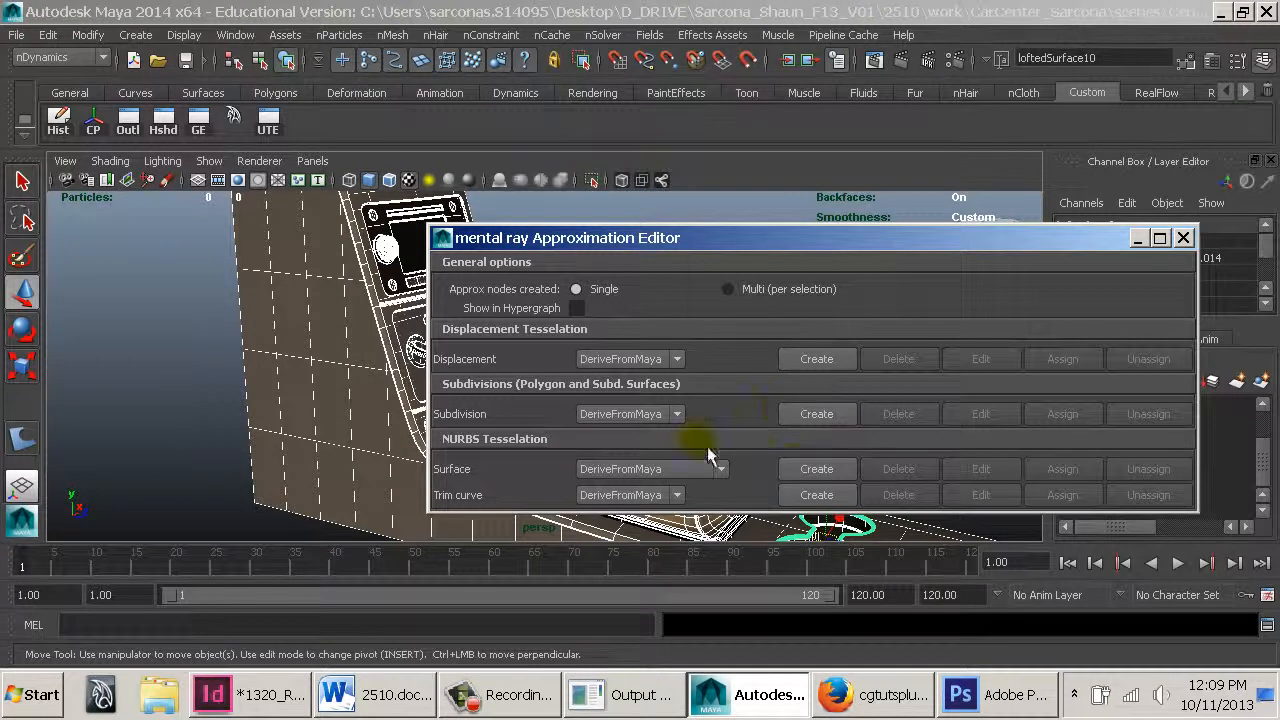
Delete the mentalraySurfaceApprox1 node from the NURBS surface tessellation
left_click(666, 468)
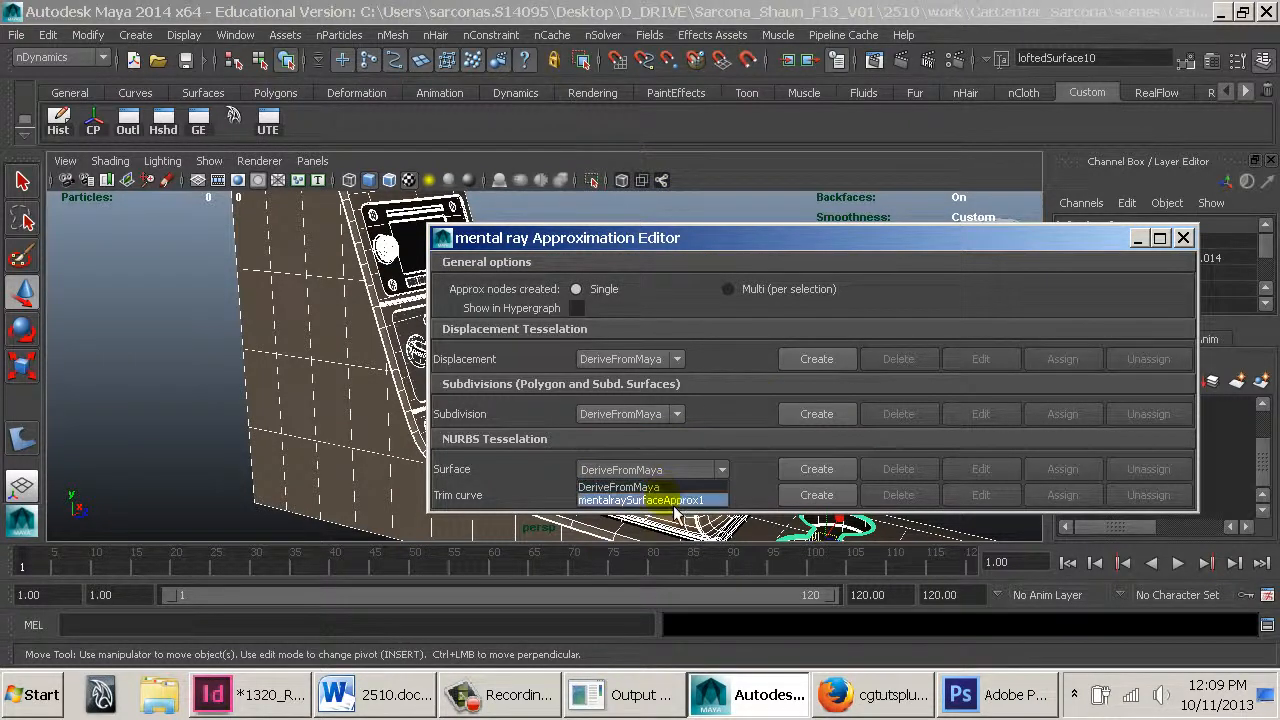
left_click(660, 500)
left_click(899, 469)
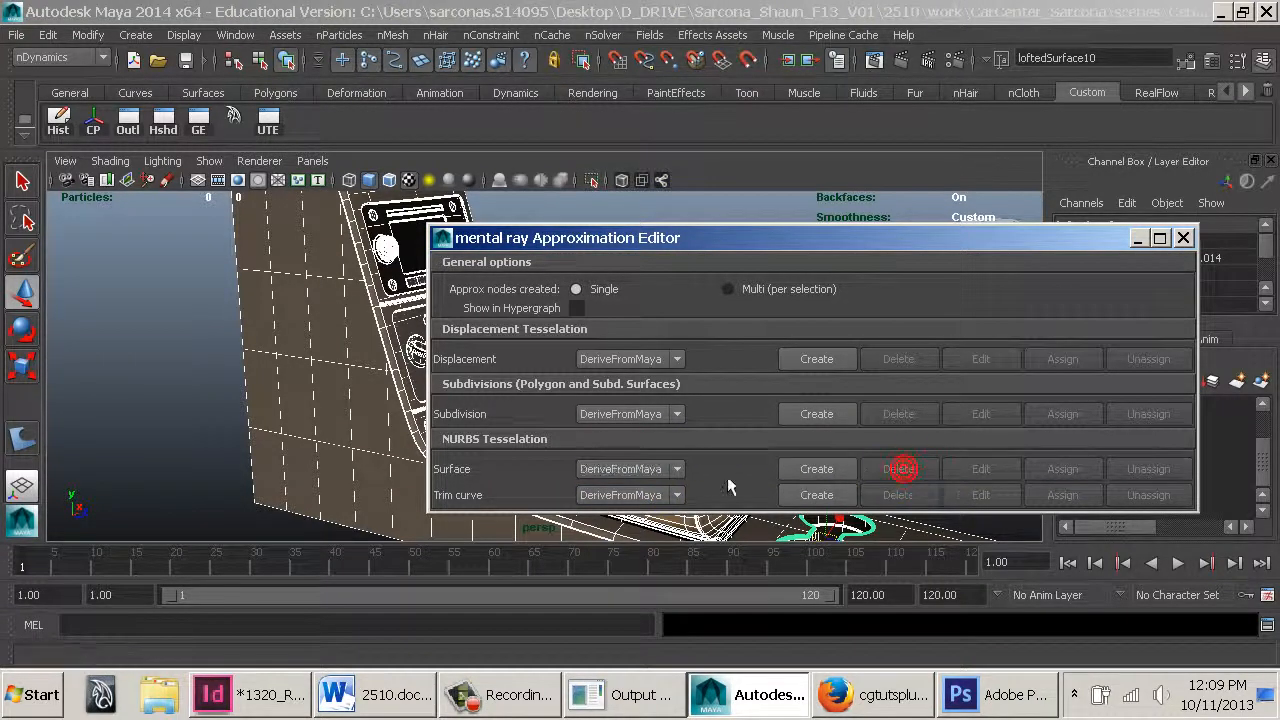
left_click(730, 468)
Render a close-up perspective view of the vents and radio with mental ray, then close the render window
left_click_drag(697, 237, 897, 192)
left_click_drag(600, 295, 514, 303, "alt")
right_click_drag(514, 303, 1003, 376, "alt")
middle_click_drag(424, 306, 591, 486, "alt")
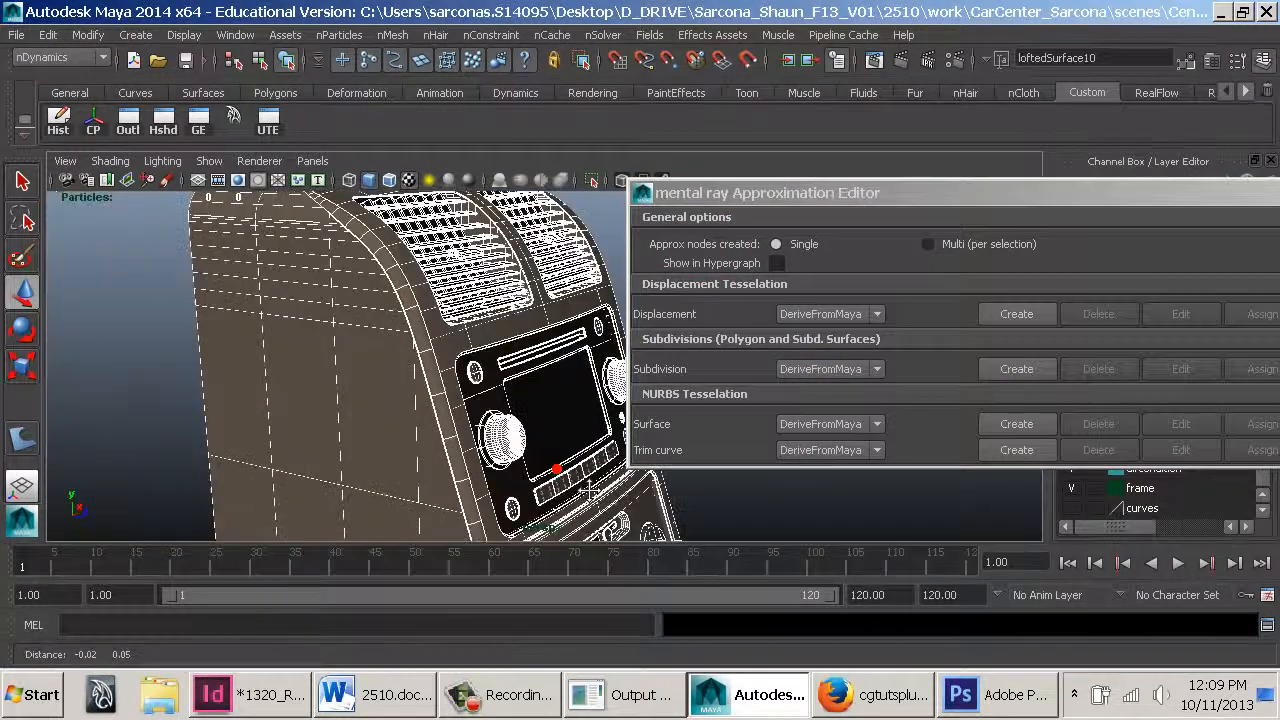
right_click_drag(591, 486, 566, 397, "alt")
left_click_drag(566, 397, 523, 360, "alt")
middle_click_drag(523, 360, 461, 349, "alt")
right_click_drag(461, 349, 515, 297, "alt")
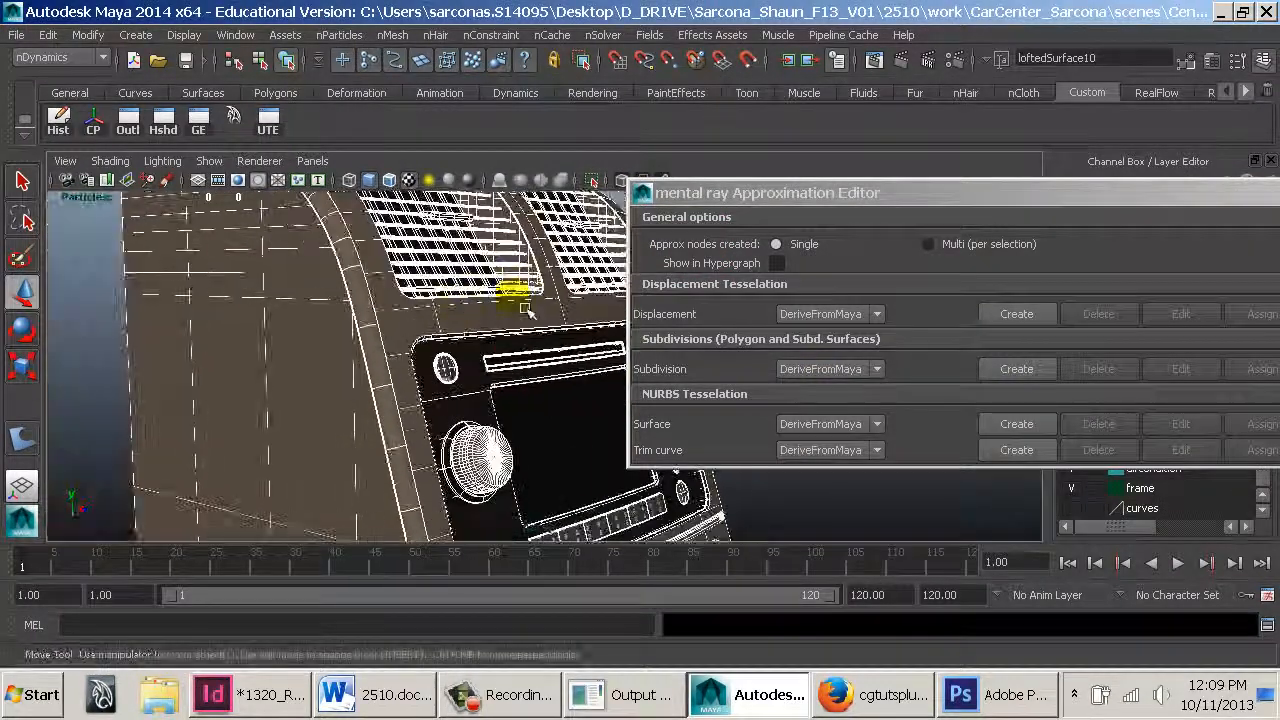
left_click(902, 66)
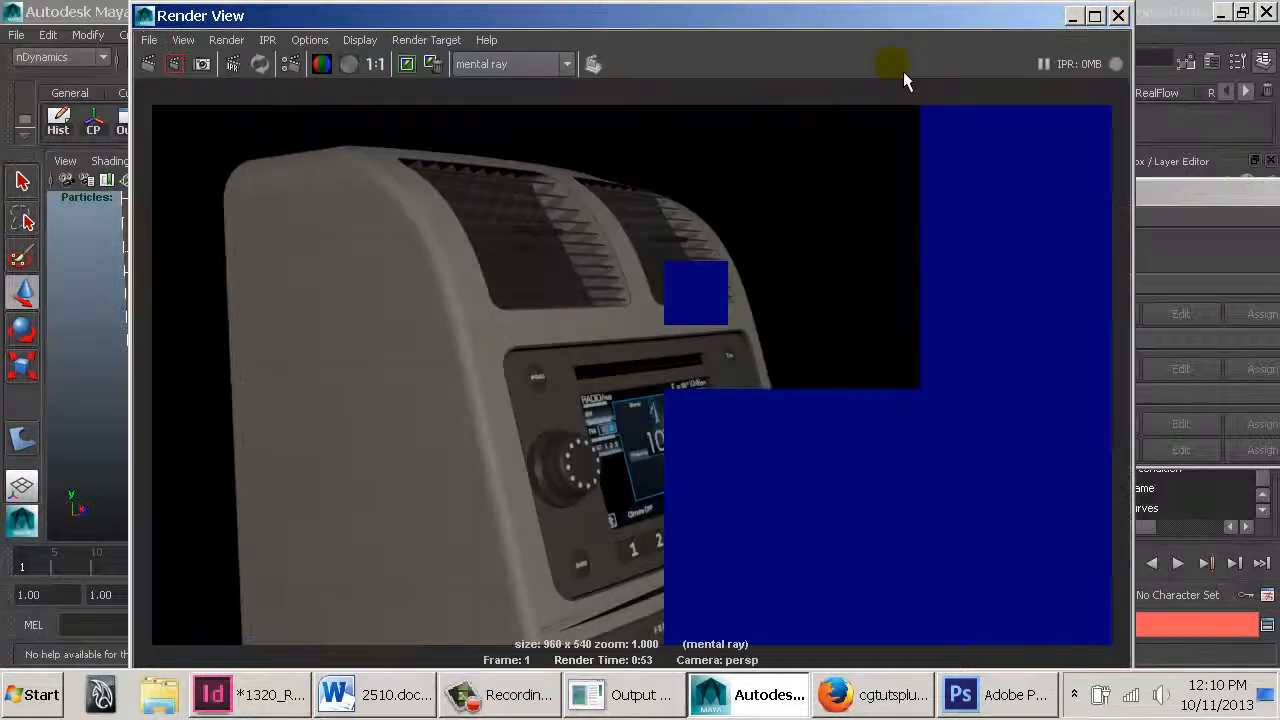
middle_click_drag(579, 567, 539, 390, "alt")
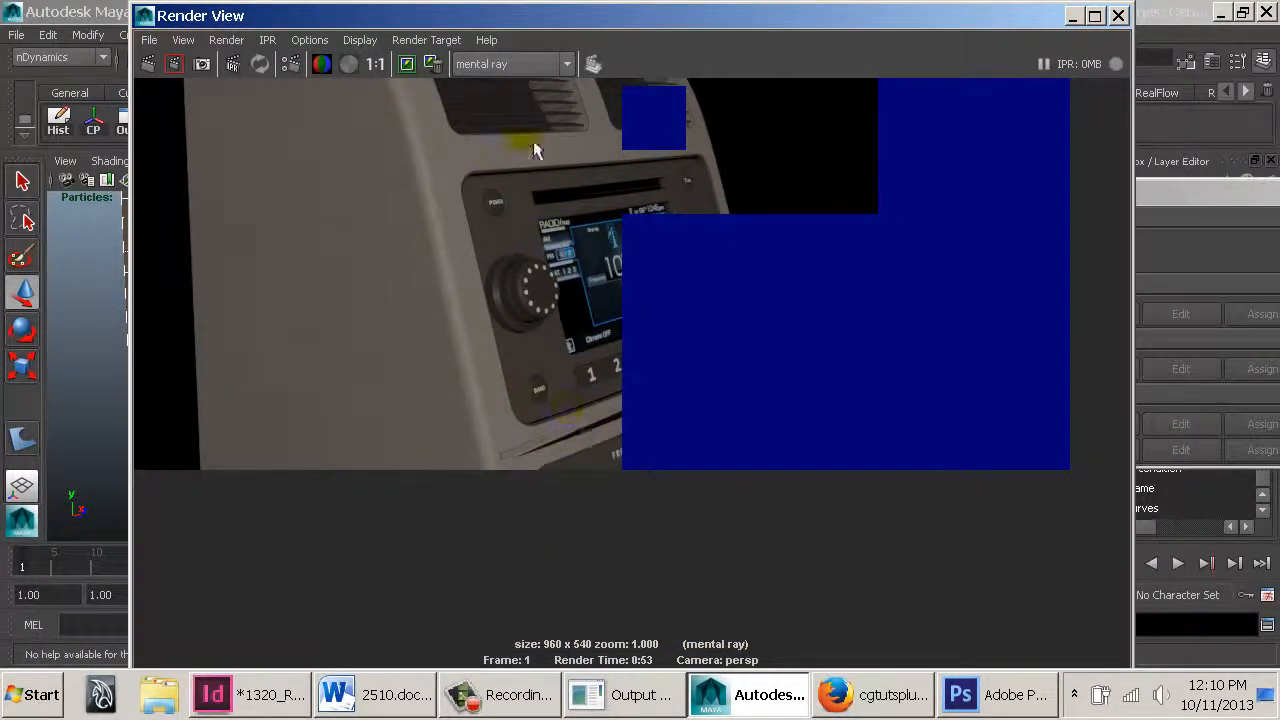
left_click(1118, 15)
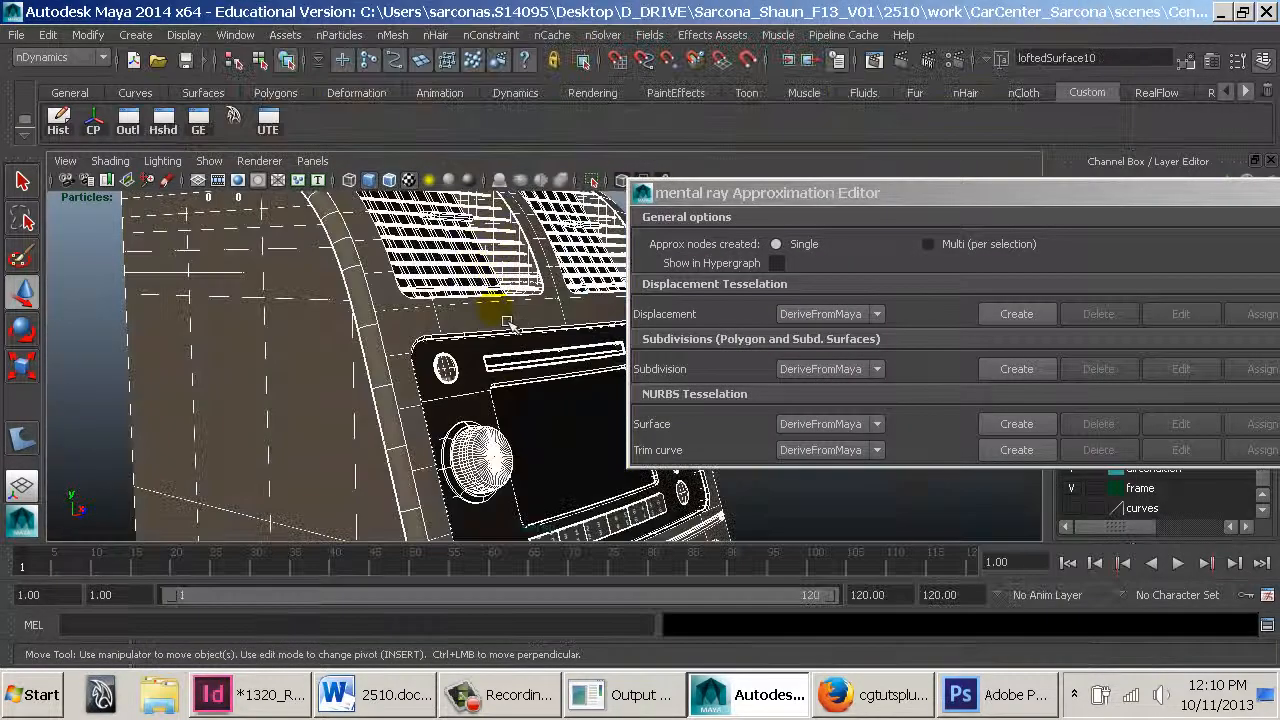
Zoom in on the climate controls and set the selected surfaces to rough display smoothness
right_click_drag(571, 371, 397, 371, "alt")
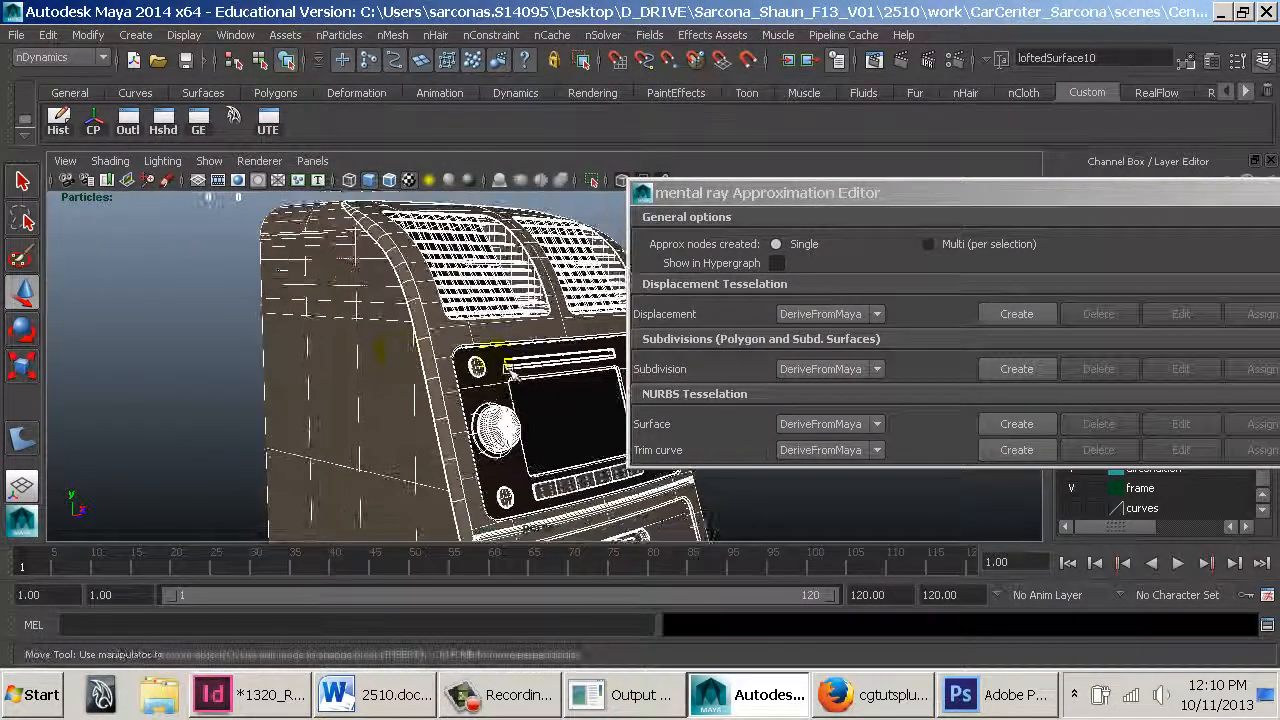
right_click_drag(548, 408, 660, 428, "alt")
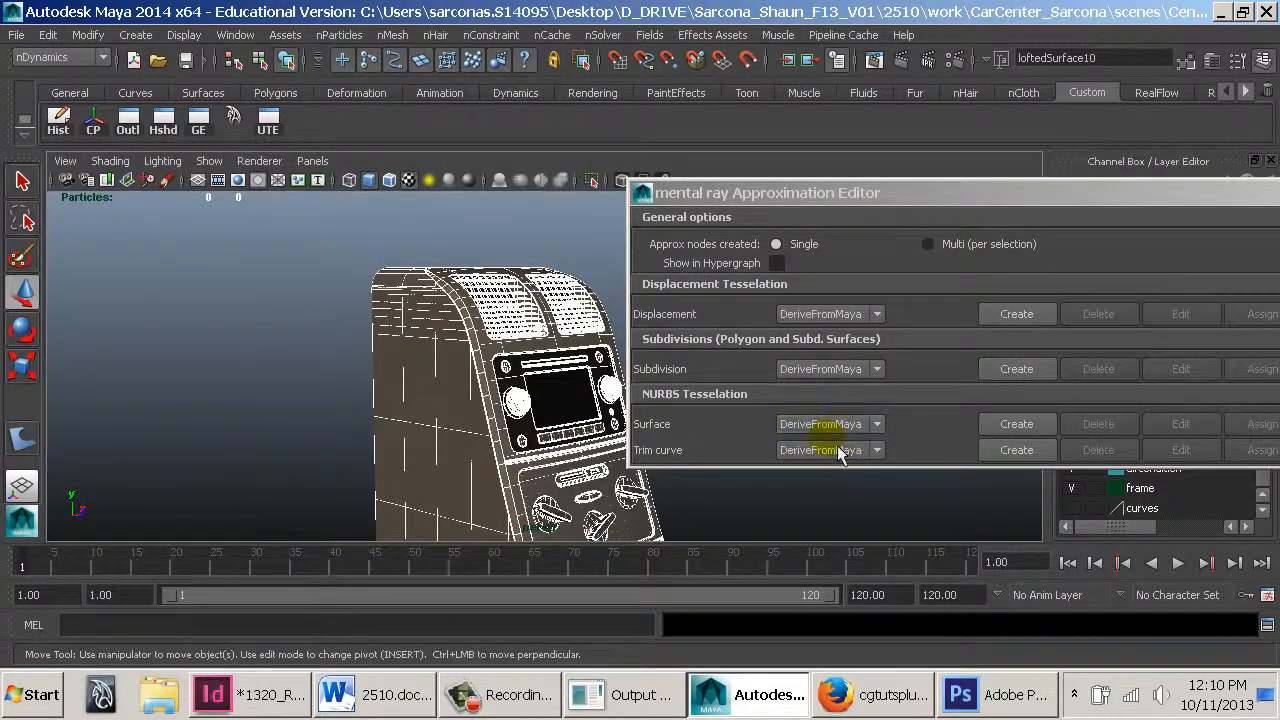
left_click_drag(434, 450, 337, 357, "alt")
right_click_drag(337, 357, 323, 343, "alt")
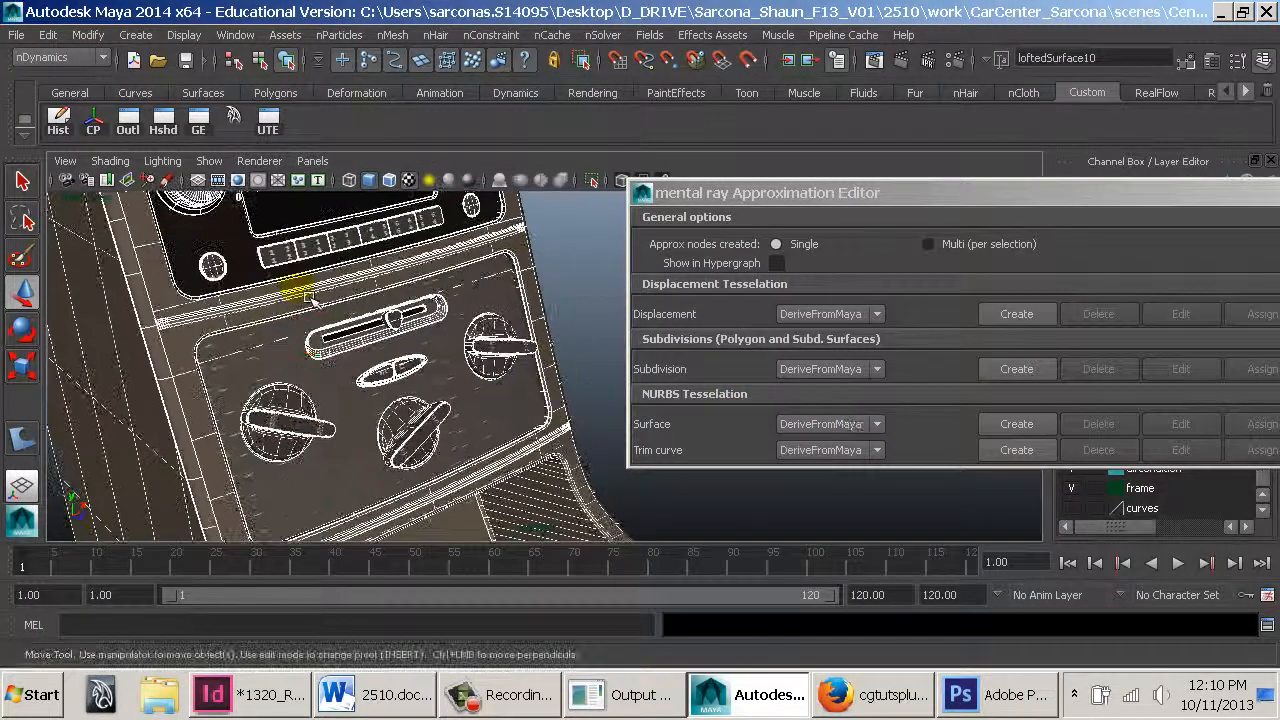
middle_click_drag(310, 299, 466, 363, "alt")
right_click_drag(466, 363, 518, 377, "alt")
key("1")
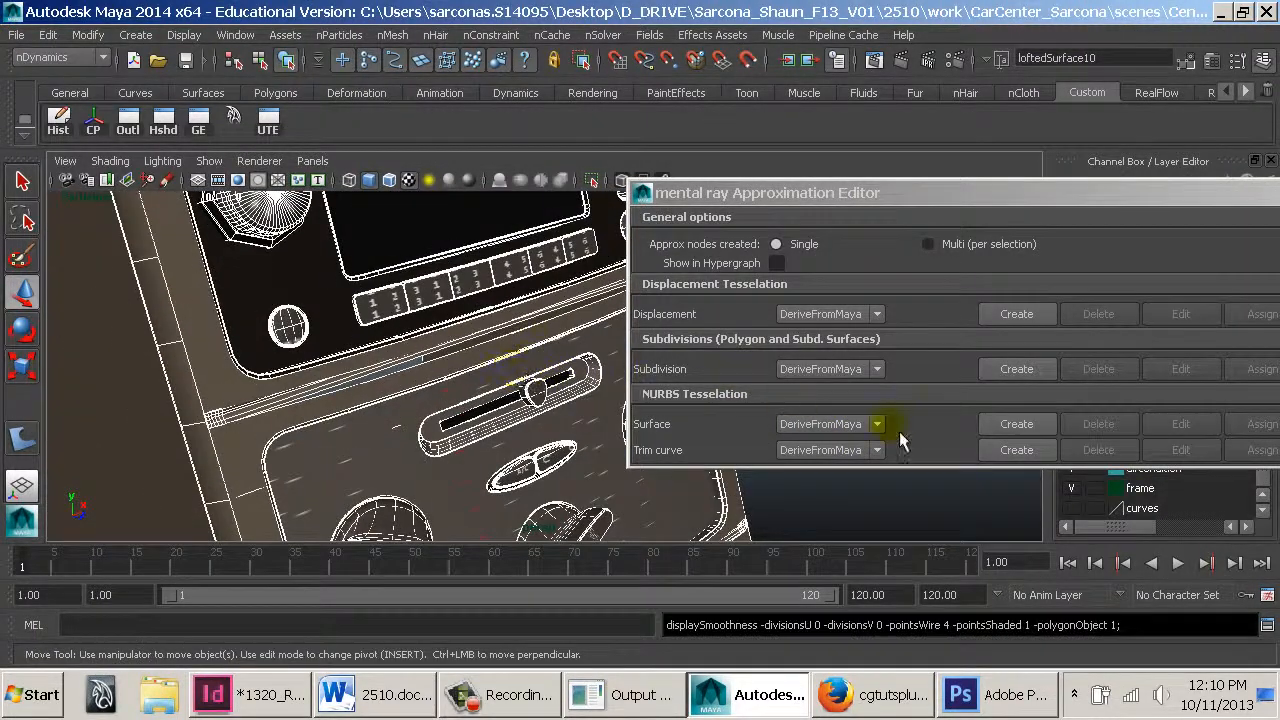
Open the NURBS Surface approximation list, then zoom out to the whole console
left_click(879, 426)
left_click(845, 423)
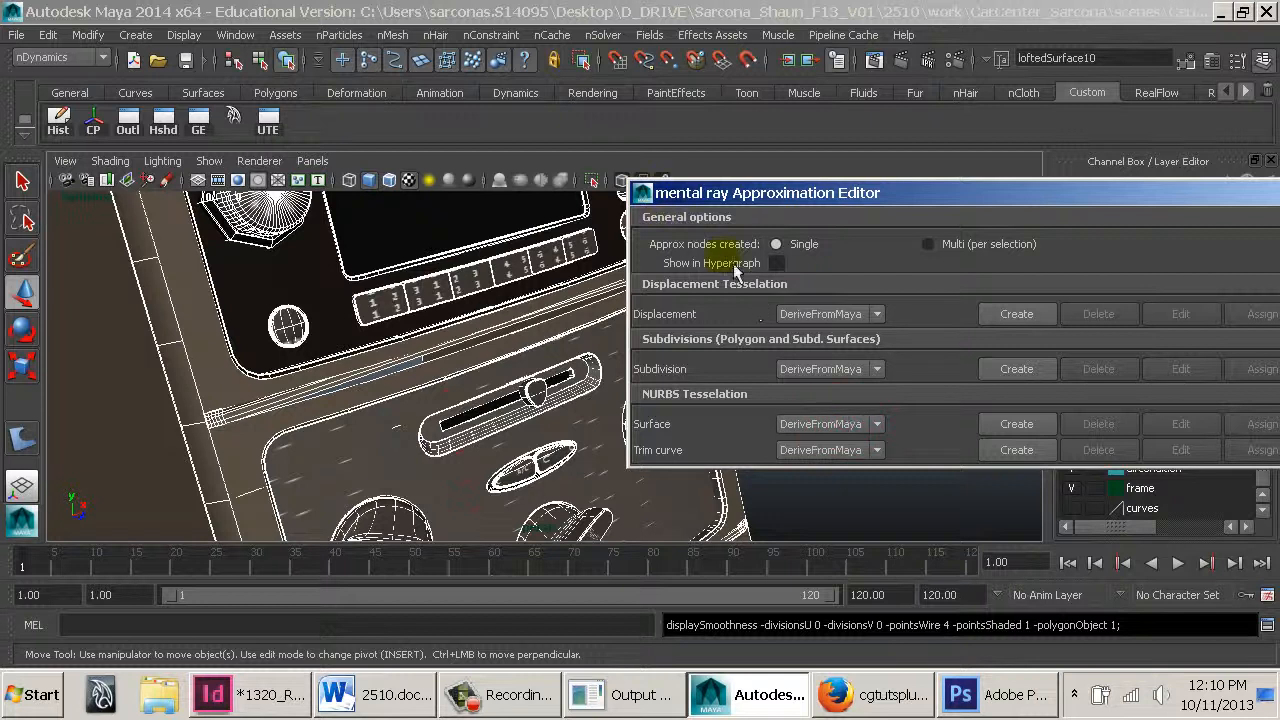
scroll(520, 338, "down", 10)
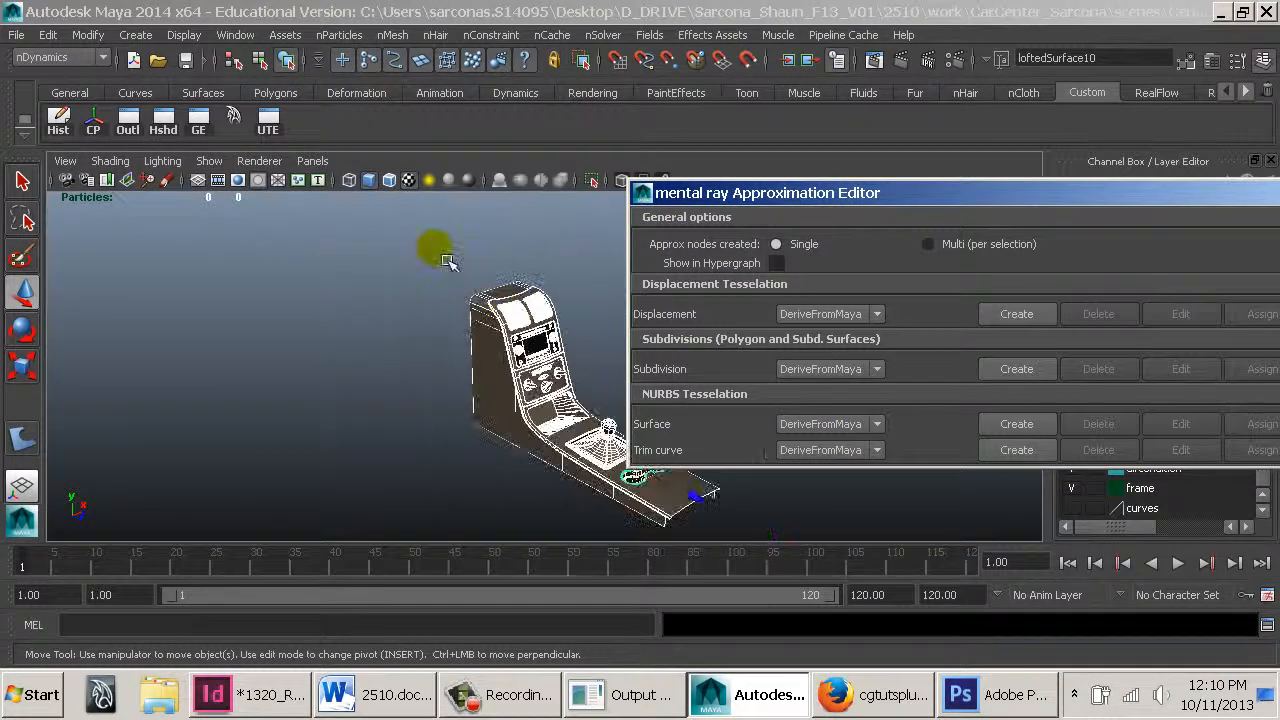
Orbit and zoom around the console, then create a new mental ray surface approximation node for the selected NURBS surfaces
left_click_drag(437, 251, 596, 432)
left_click_drag(588, 432, 473, 410, "alt")
left_click_drag(466, 257, 637, 410)
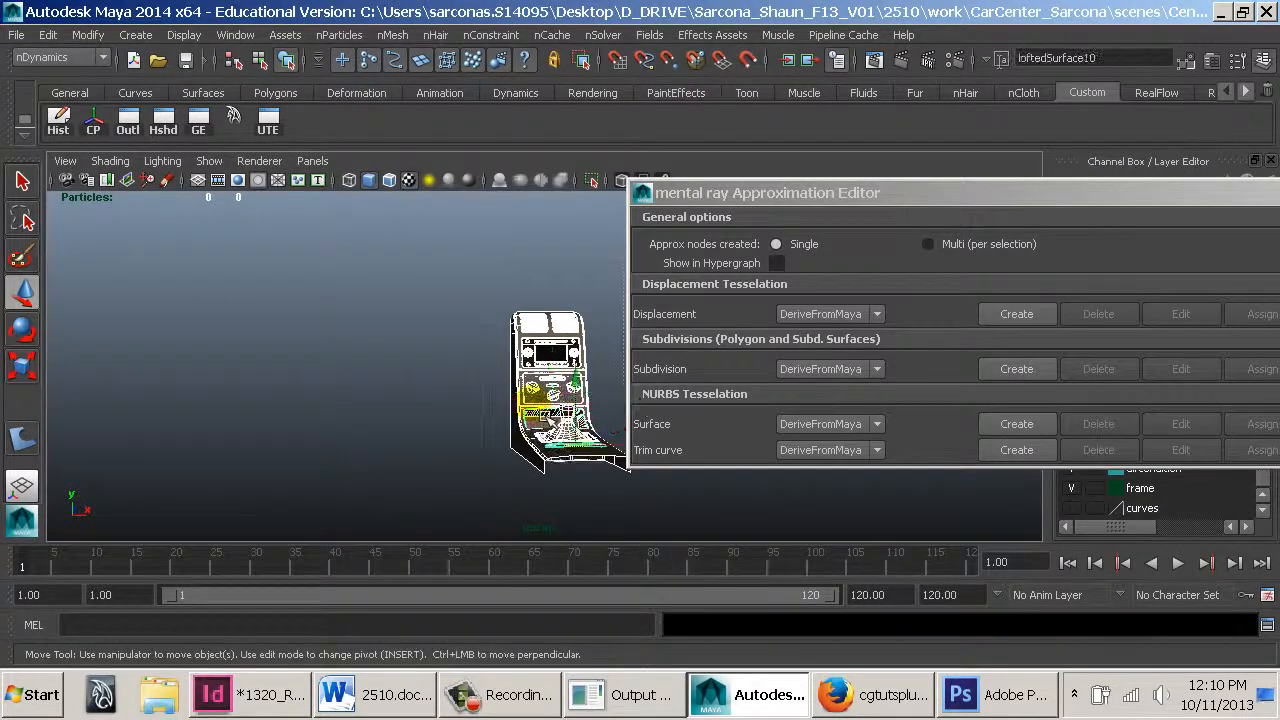
left_click_drag(405, 299, 491, 377, "alt")
scroll(391, 312, "up", 5)
middle_click_drag(391, 312, 301, 200, "alt")
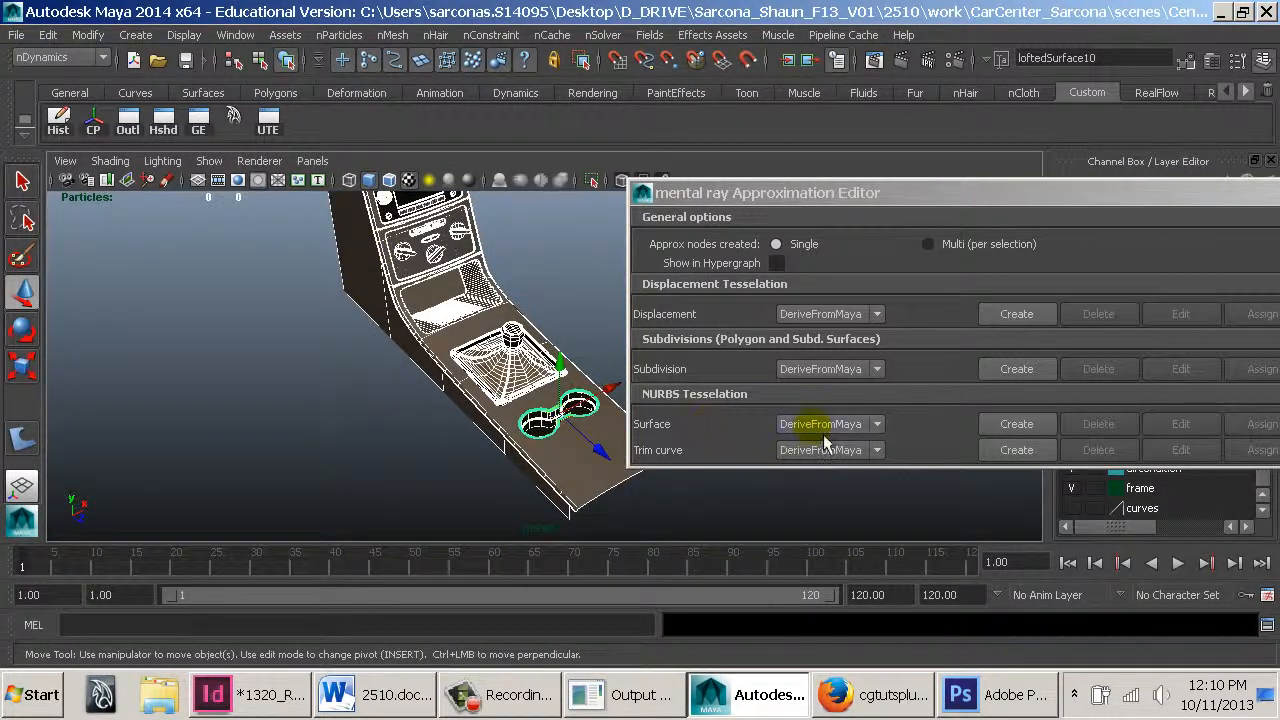
left_click(1012, 436)
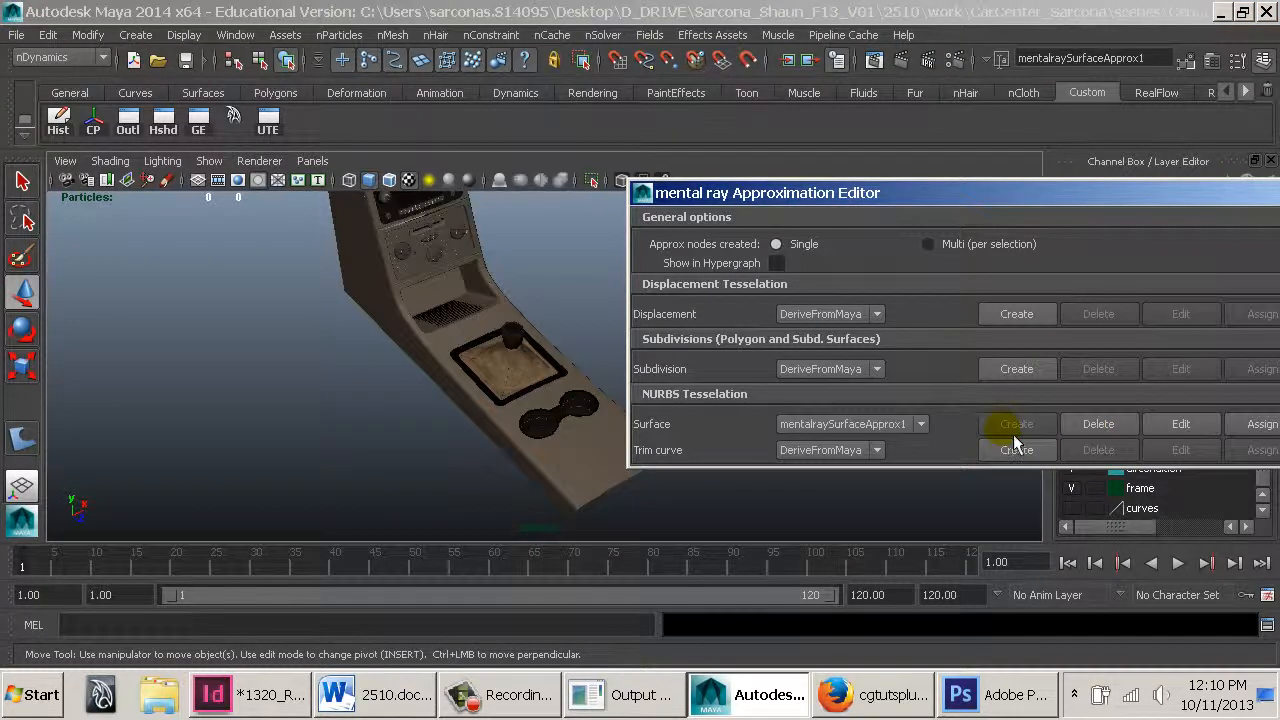
Open the approximation node in the Attribute Editor and zoom in closely on the radio and climate knobs
key("space")
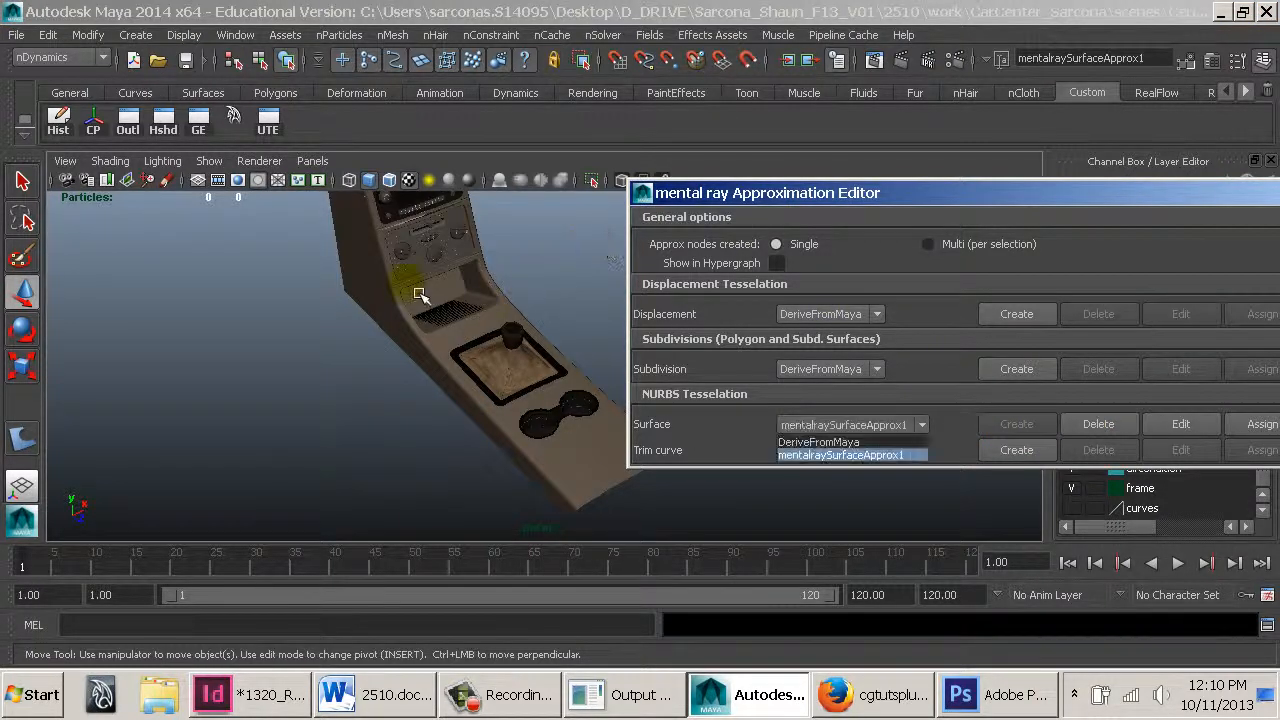
middle_click_drag(438, 330, 474, 408, "alt")
right_click_drag(474, 408, 474, 343, "alt")
left_click_drag(474, 343, 465, 322, "alt")
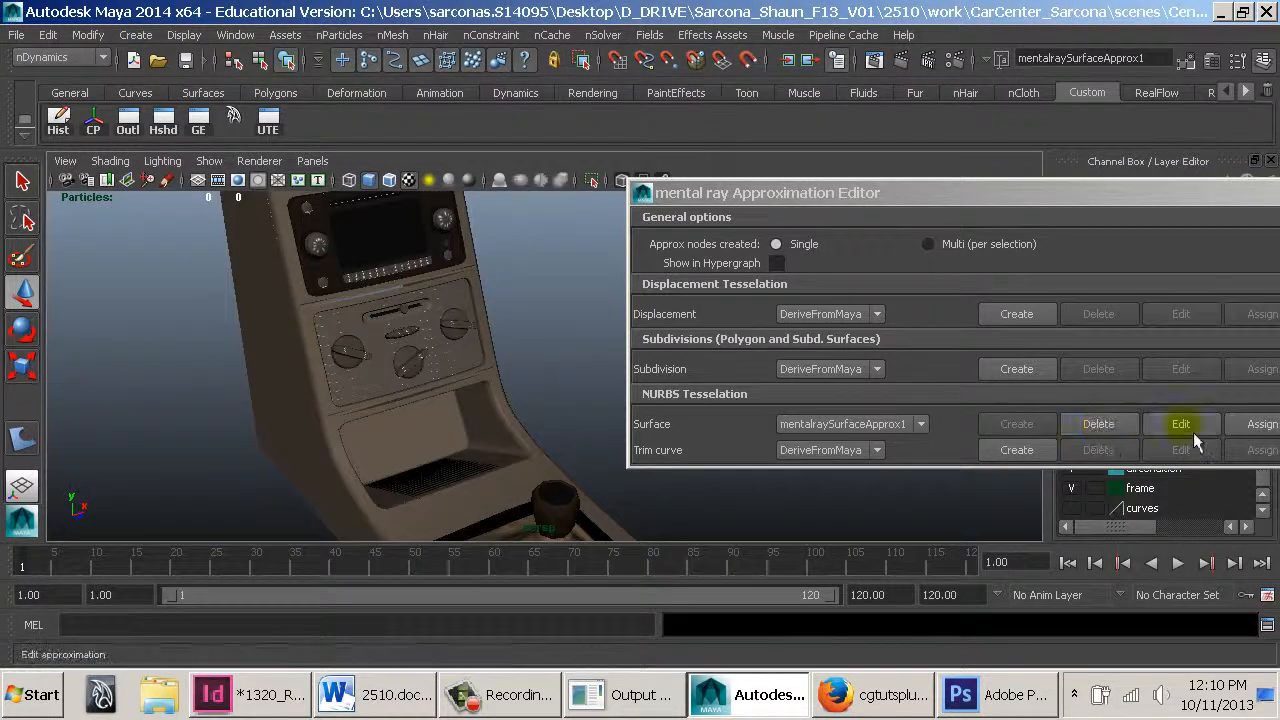
left_click(1181, 424)
left_click_drag(343, 182, 1090, 28)
middle_click_drag(314, 286, 411, 363, "alt")
right_click_drag(400, 349, 508, 328, "alt")
middle_click_drag(530, 338, 608, 374, "alt")
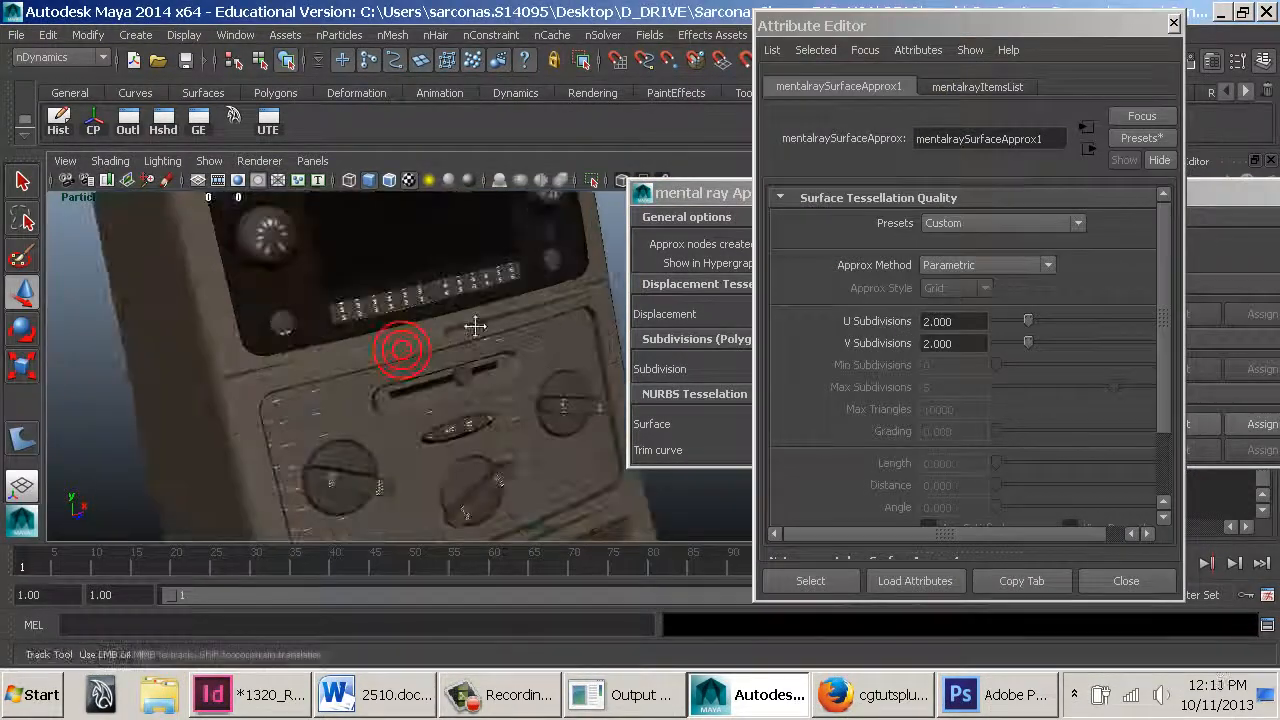
left_click_drag(472, 312, 580, 350, "alt")
left_click(487, 354)
left_click(537, 343)
left_click(728, 190)
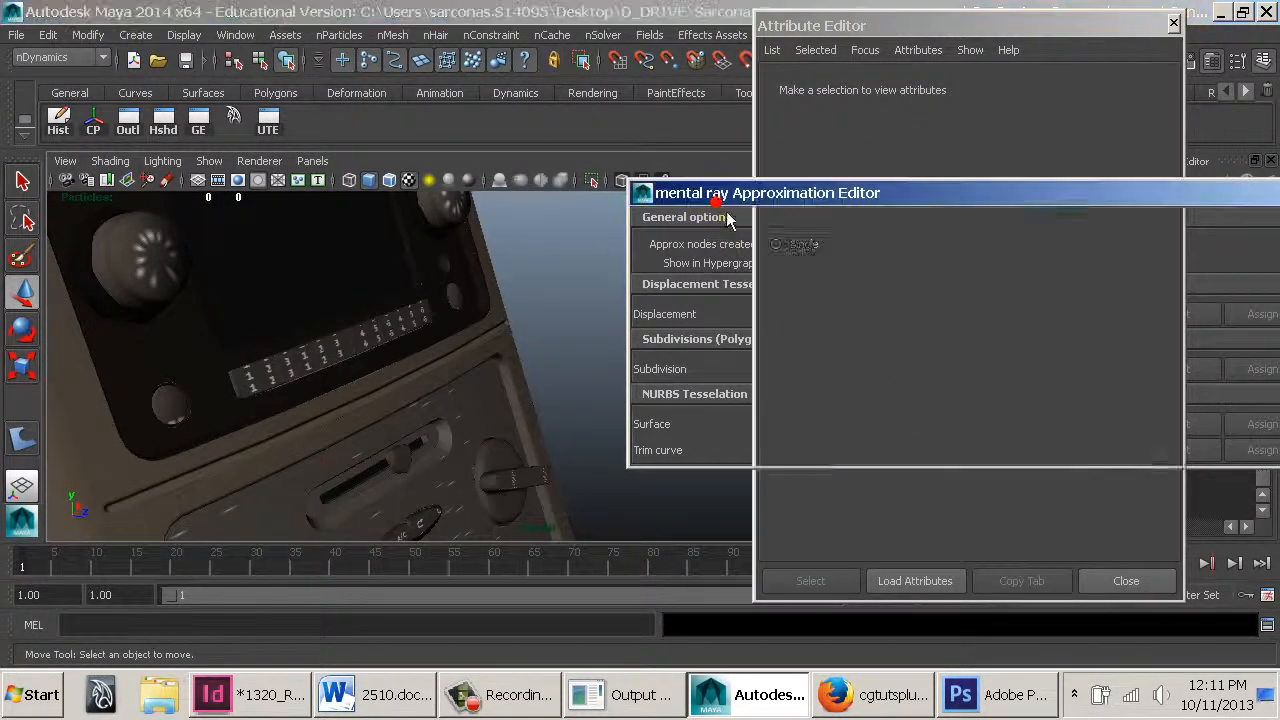
Choose mentalraySurfaceApprox1 as the NURBS surface approximation and open it in the Attribute Editor
left_click(880, 425)
left_click(857, 455)
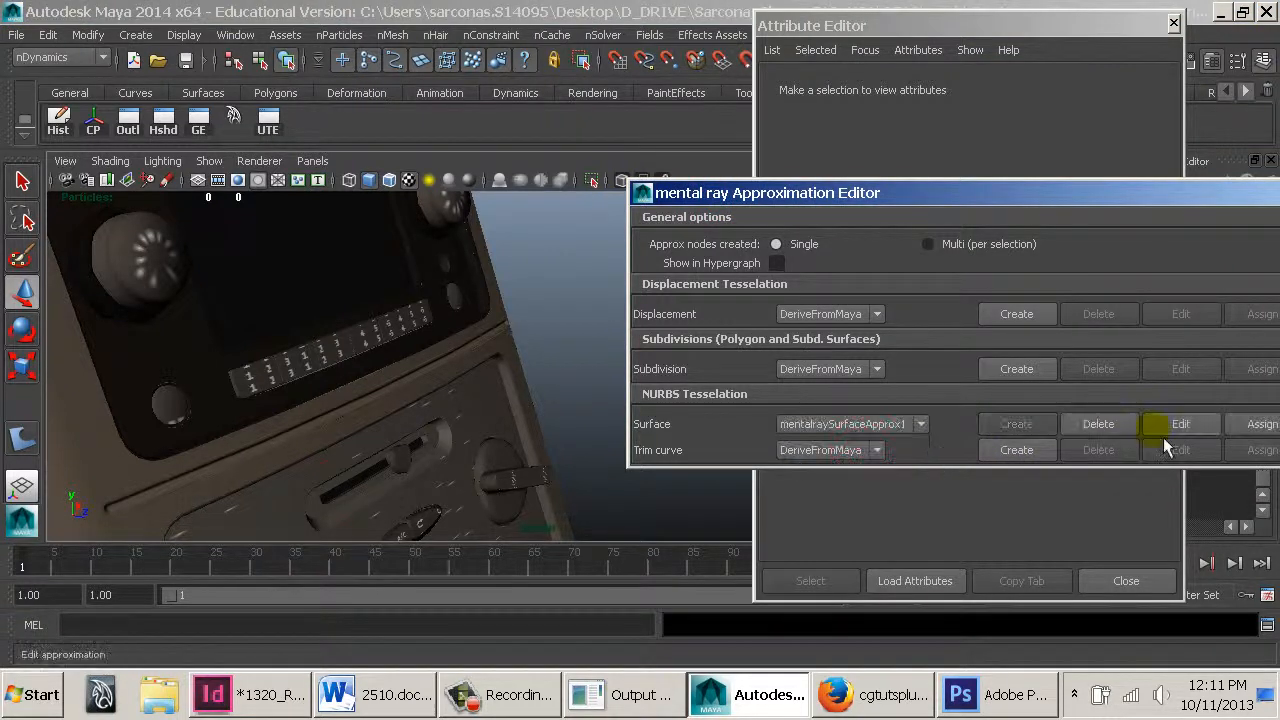
left_click(1170, 426)
left_click(990, 22)
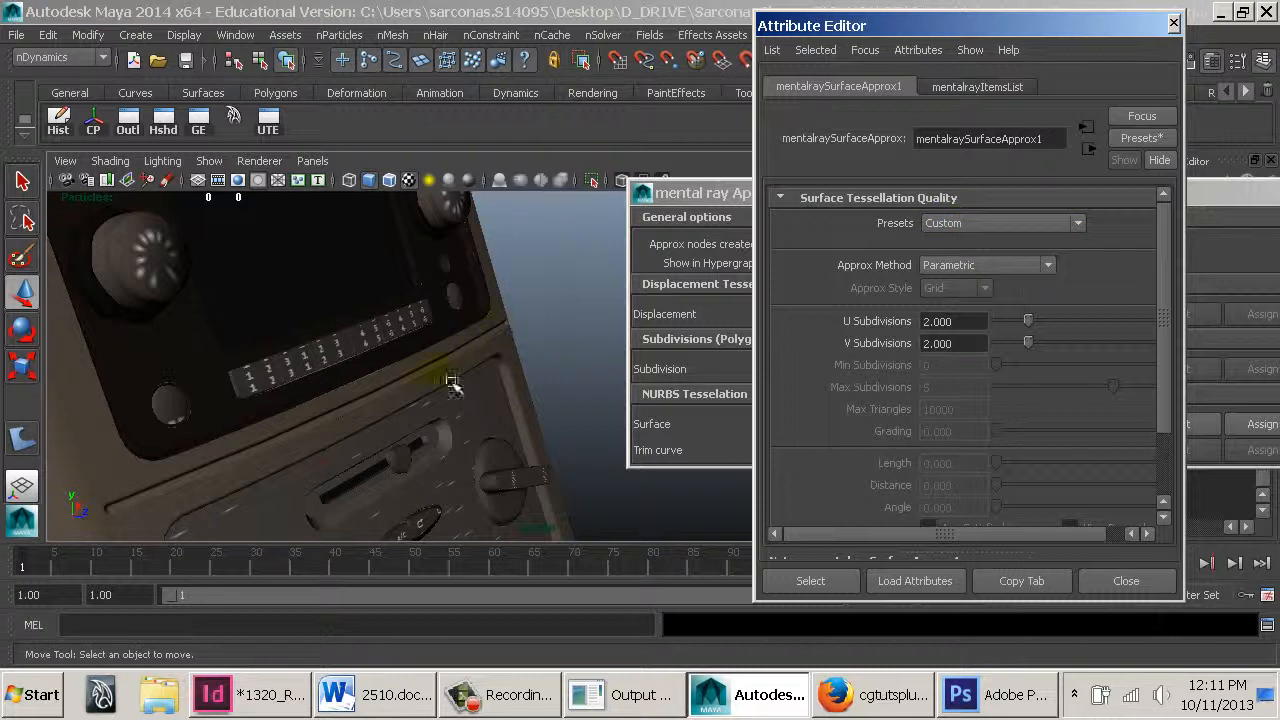
Frame a close-up of the radio in the viewport and render it with mental ray
left_click_drag(422, 380, 243, 277, "alt")
middle_click_drag(247, 280, 537, 443, "alt")
right_click_drag(521, 457, 666, 480, "alt")
middle_click_drag(548, 302, 555, 235, "alt")
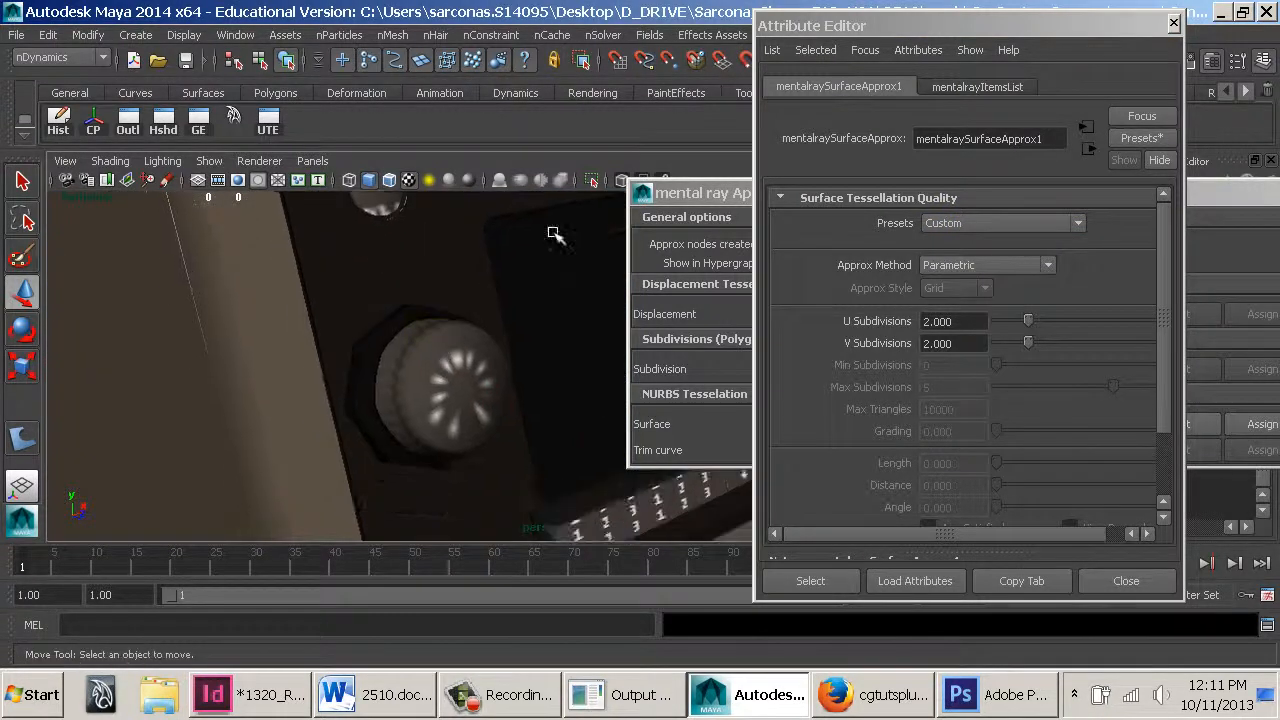
left_click_drag(843, 20, 915, 80)
left_click(880, 63)
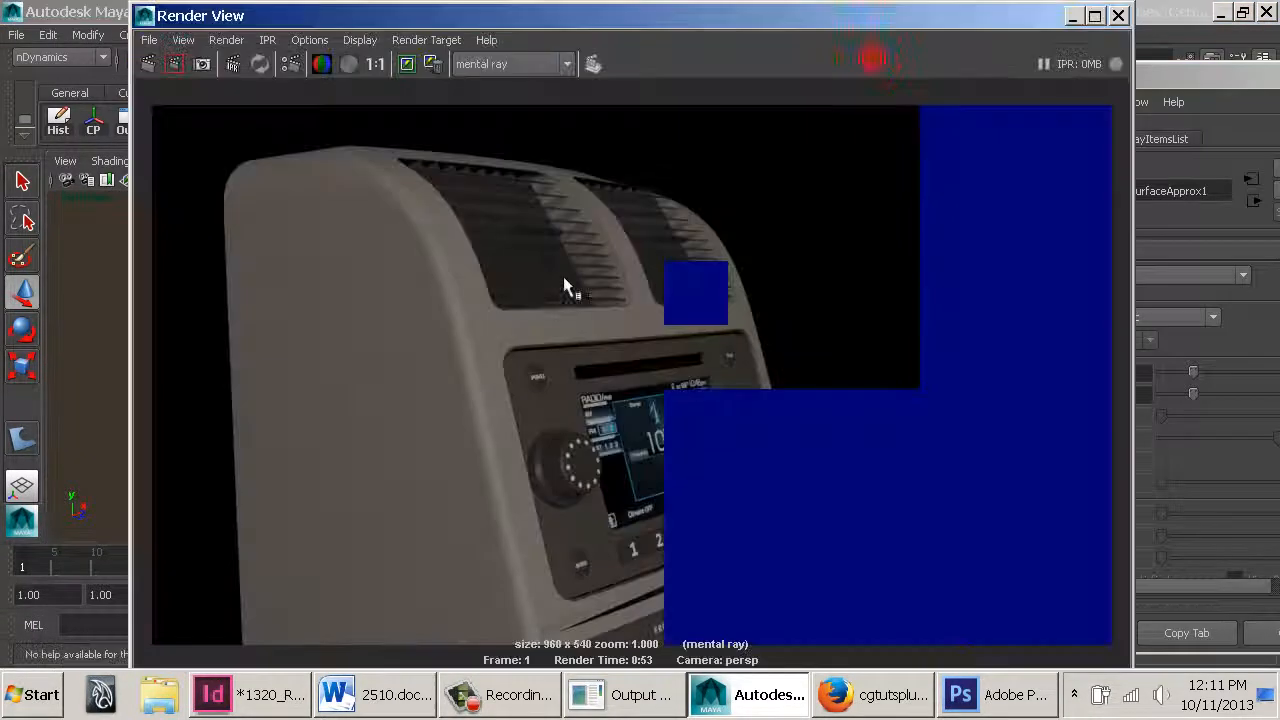
Snapshot the view into Render View and draw a render region around the left radio knob
left_click(214, 72)
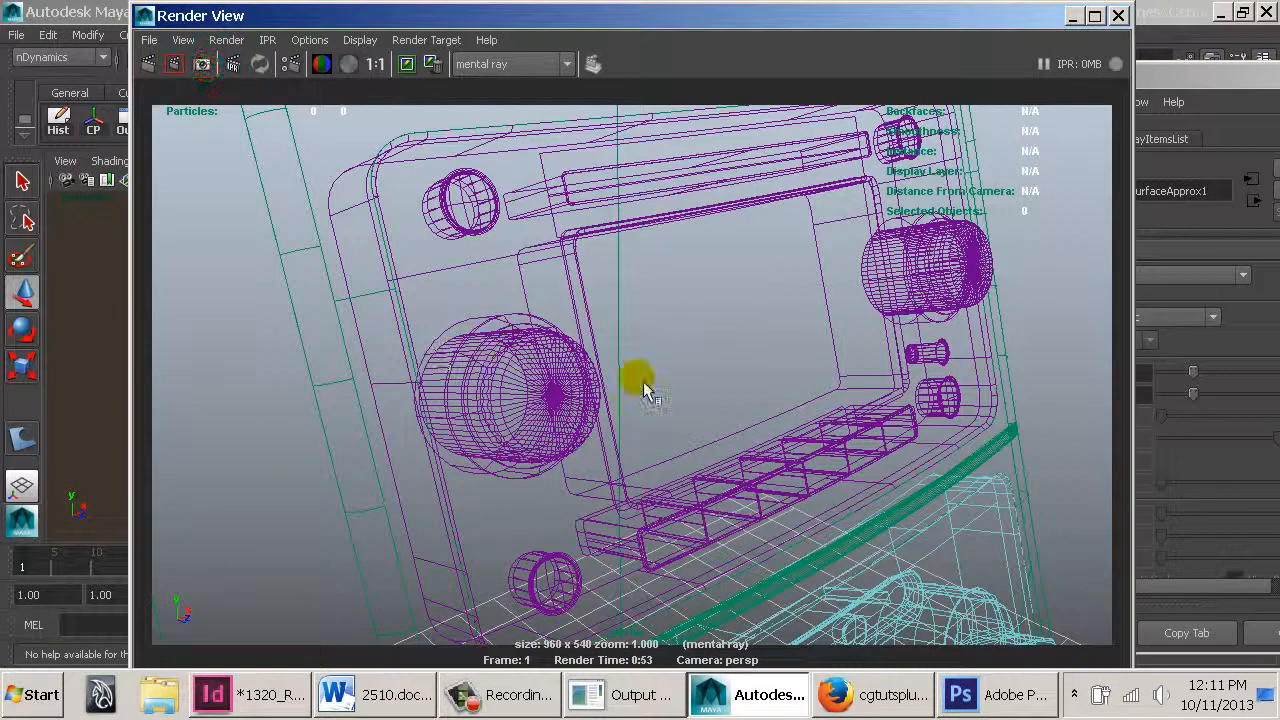
mouse_move(405, 288)
left_mouse_down()
mouse_move(640, 530)
mouse_move(629, 488)
left_mouse_up()
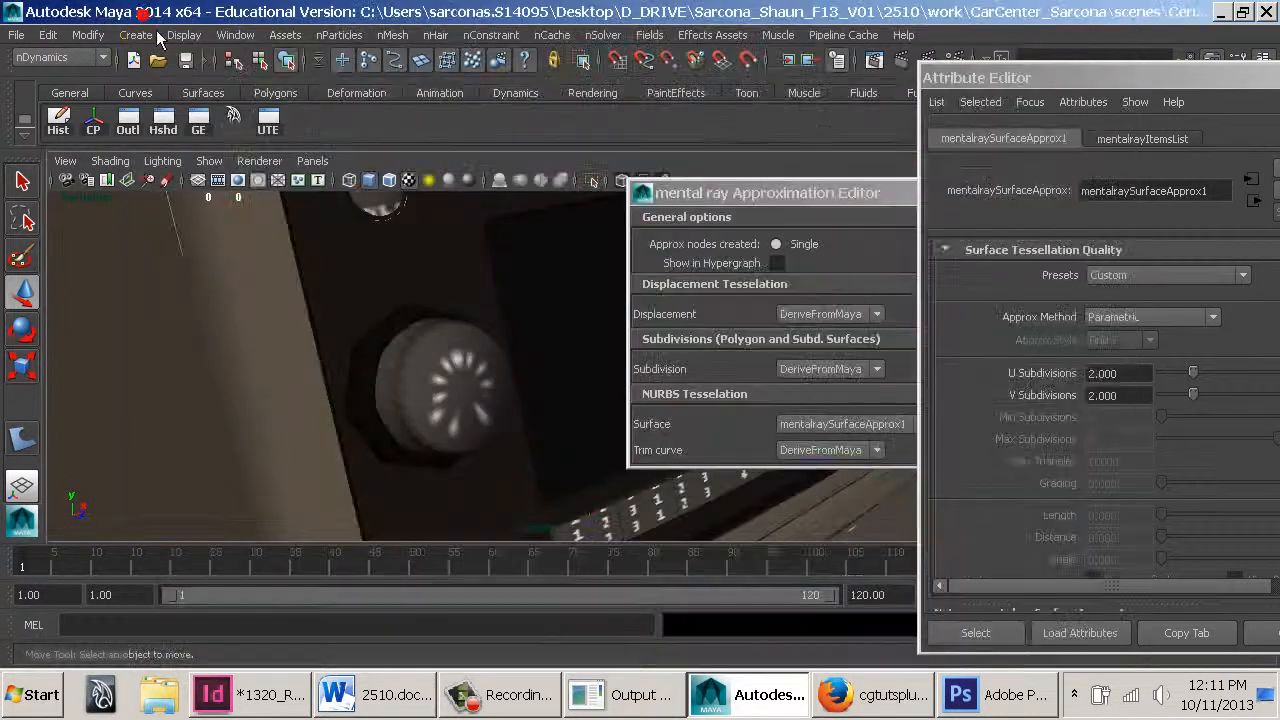
mouse_move(412, 340)
left_mouse_down("alt")
mouse_move(443, 391)
mouse_move(460, 375)
mouse_move(434, 351)
mouse_move(471, 337)
mouse_move(463, 289)
mouse_move(417, 342)
mouse_move(497, 345)
mouse_move(466, 338)
left_mouse_up("alt")
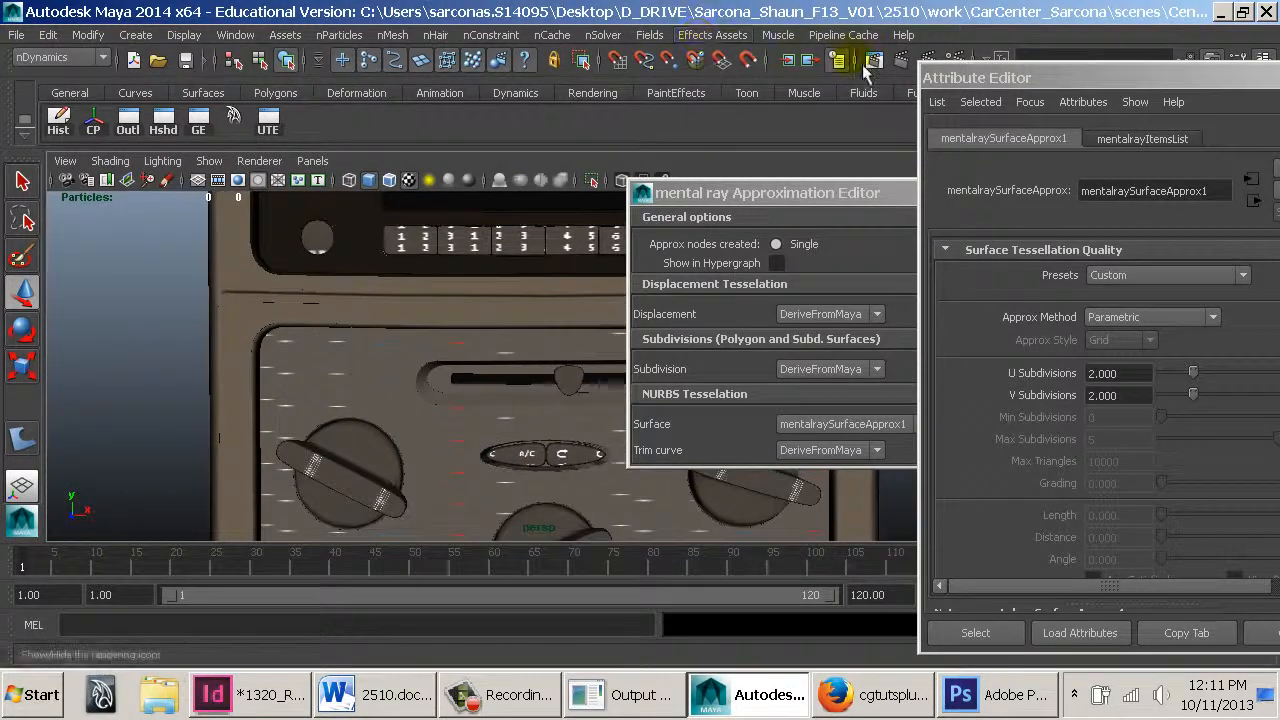
Snapshot the climate controls view in Render View and render the frame with mental ray
left_click(863, 64)
left_click(203, 64)
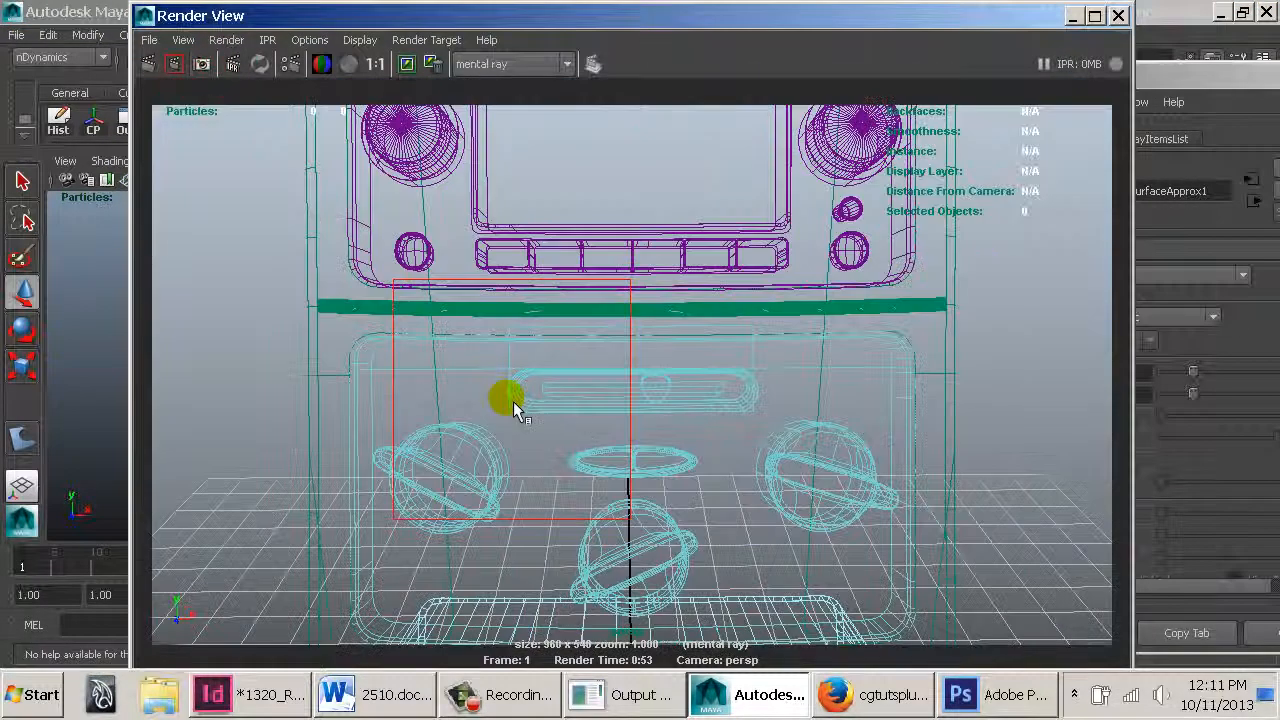
left_click(148, 63)
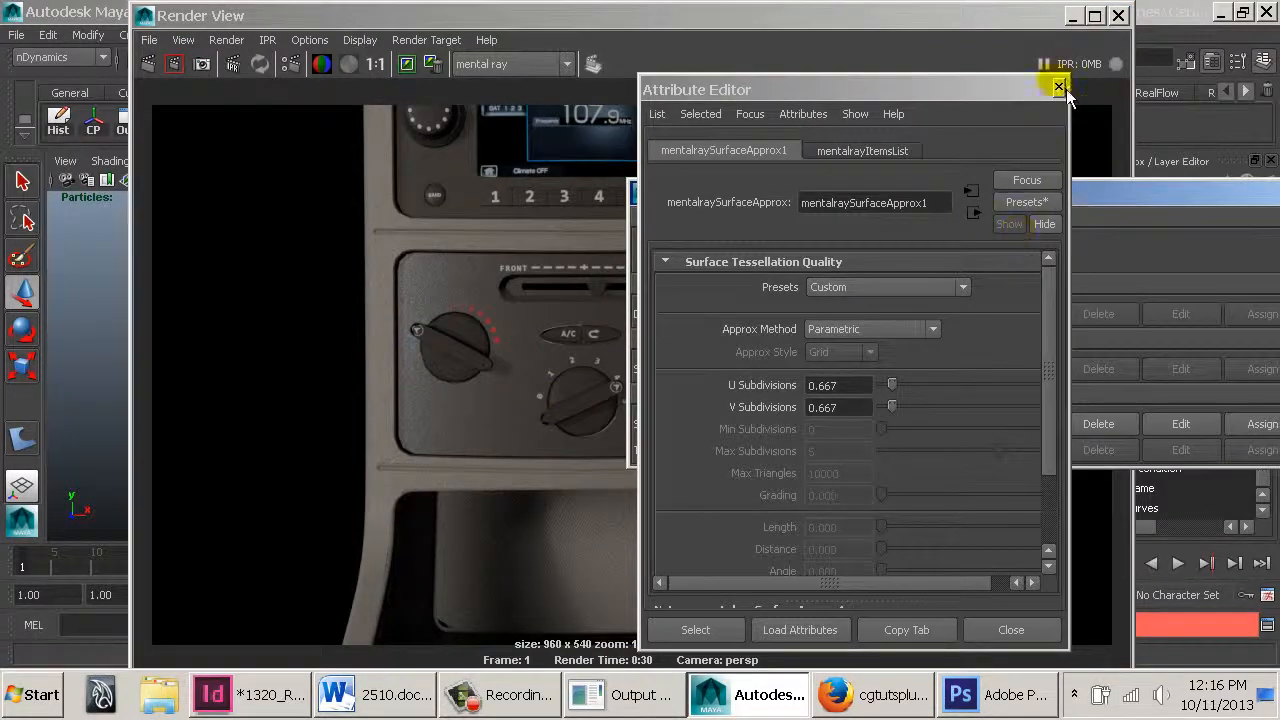
Close the Attribute Editor, then zoom and pan around the rendered climate controls and radio to inspect detail
left_click(1058, 87)
left_click(602, 432)
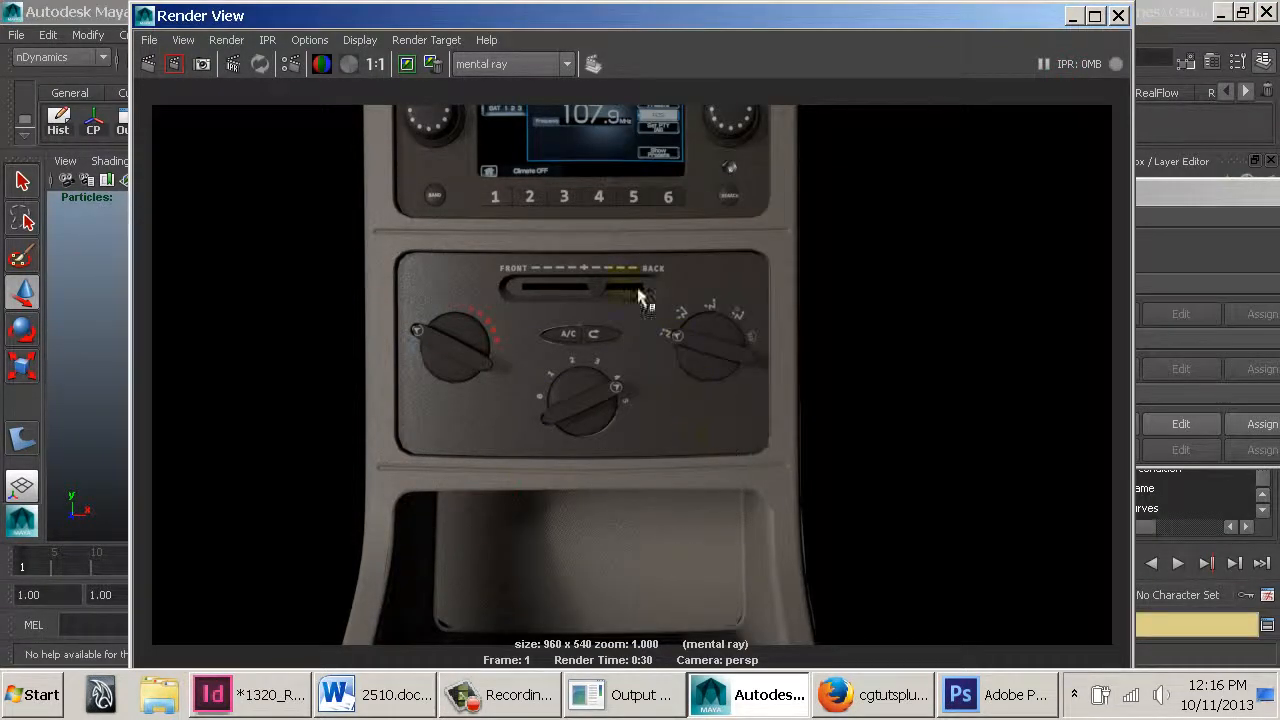
scroll(635, 291, "up", 3)
middle_click_drag(485, 410, 603, 318, "alt")
right_click_drag(603, 318, 671, 357, "alt")
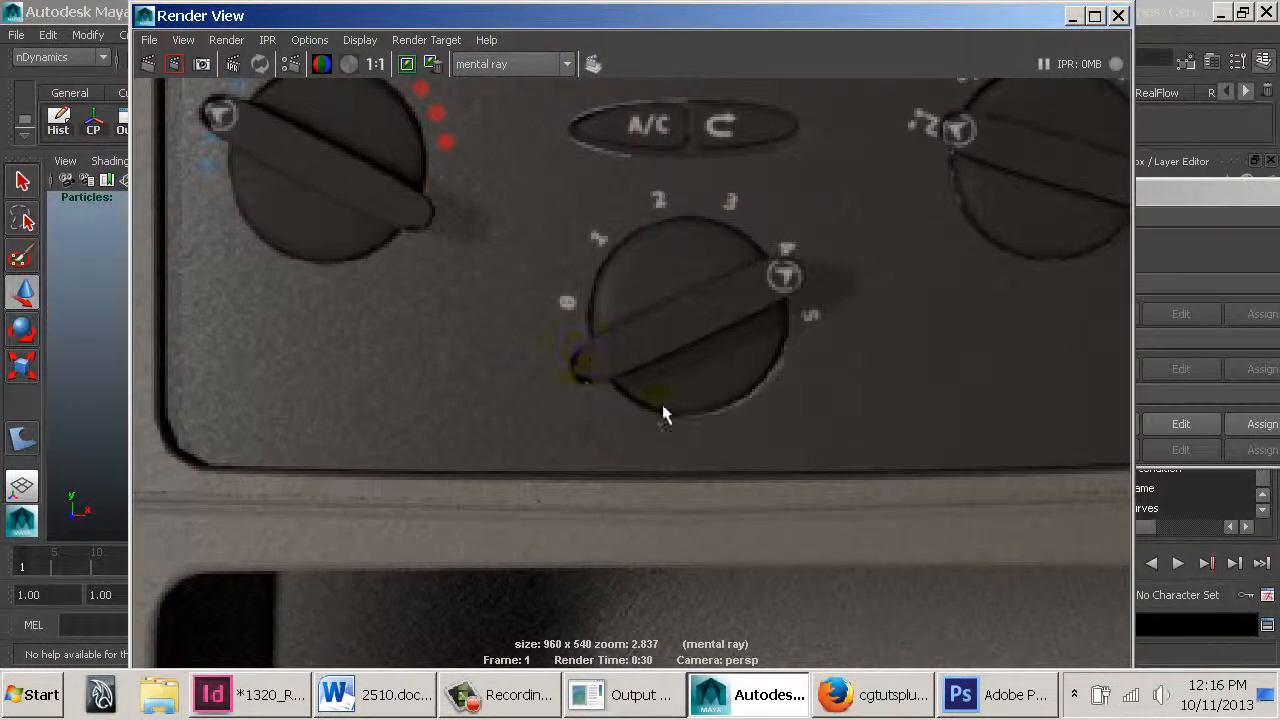
middle_click_drag(575, 463, 835, 528, "alt")
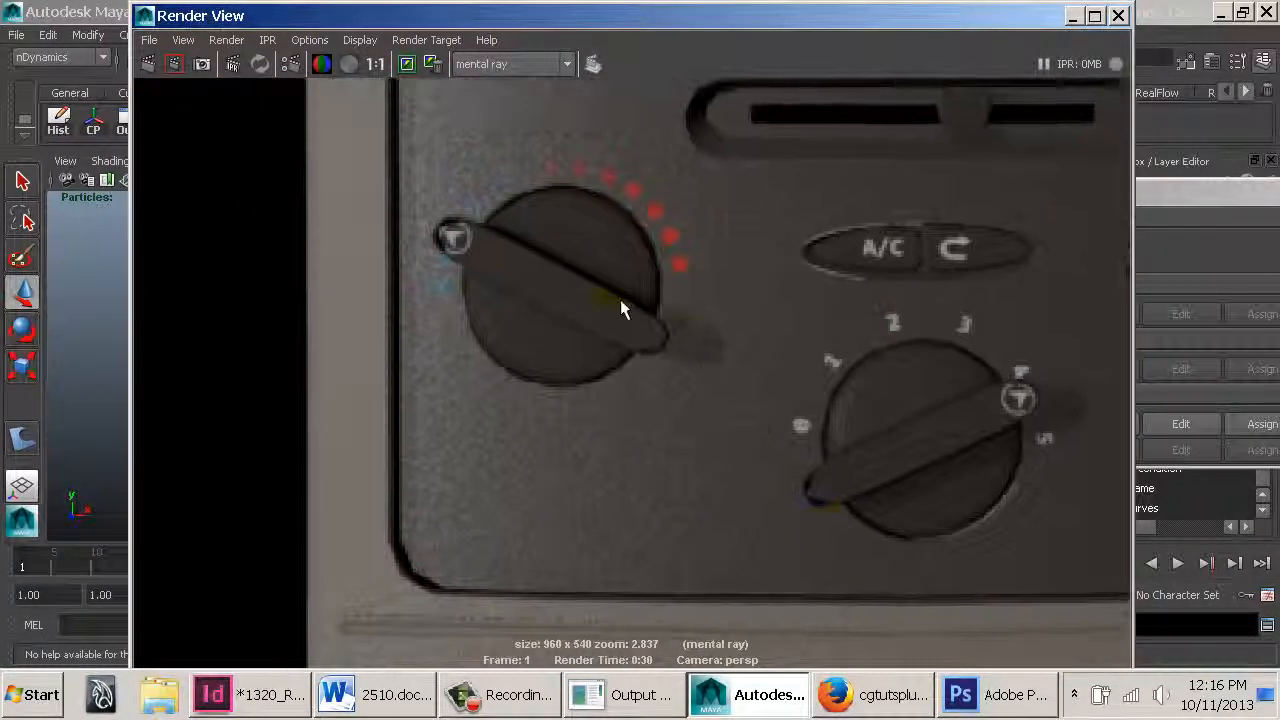
middle_click_drag(455, 535, 474, 470, "alt")
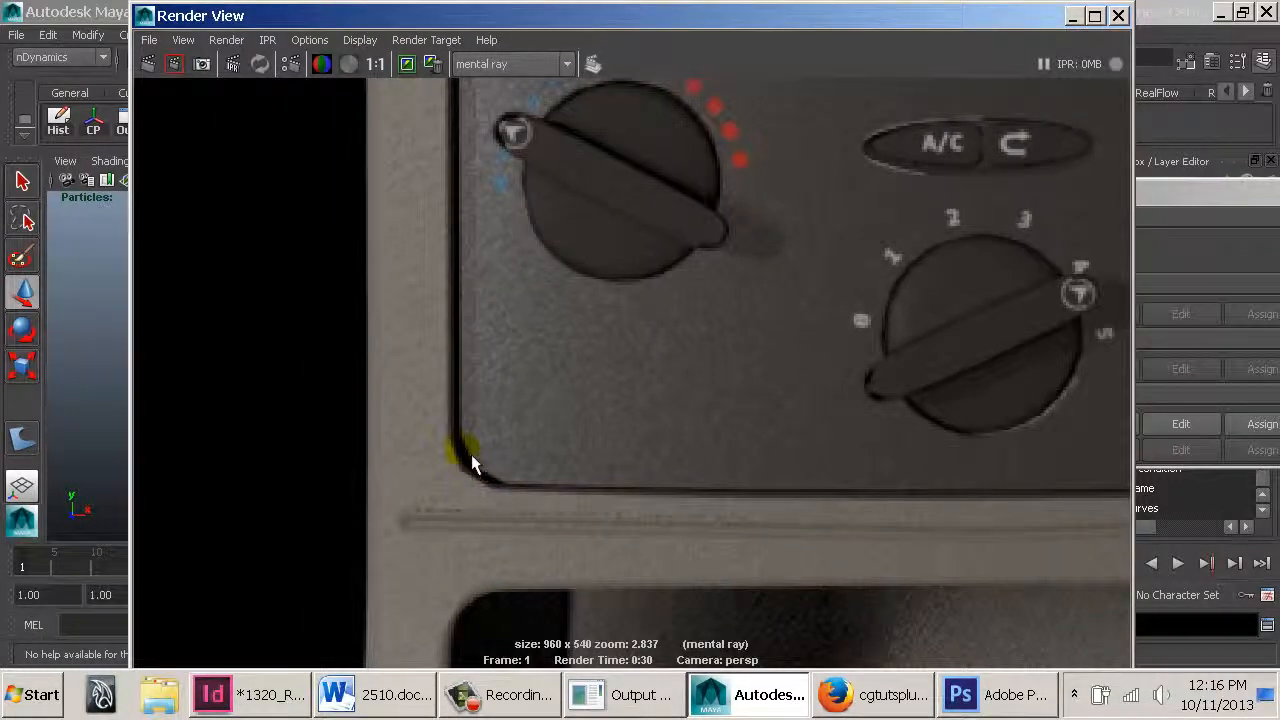
middle_click_drag(750, 555, 453, 420, "alt")
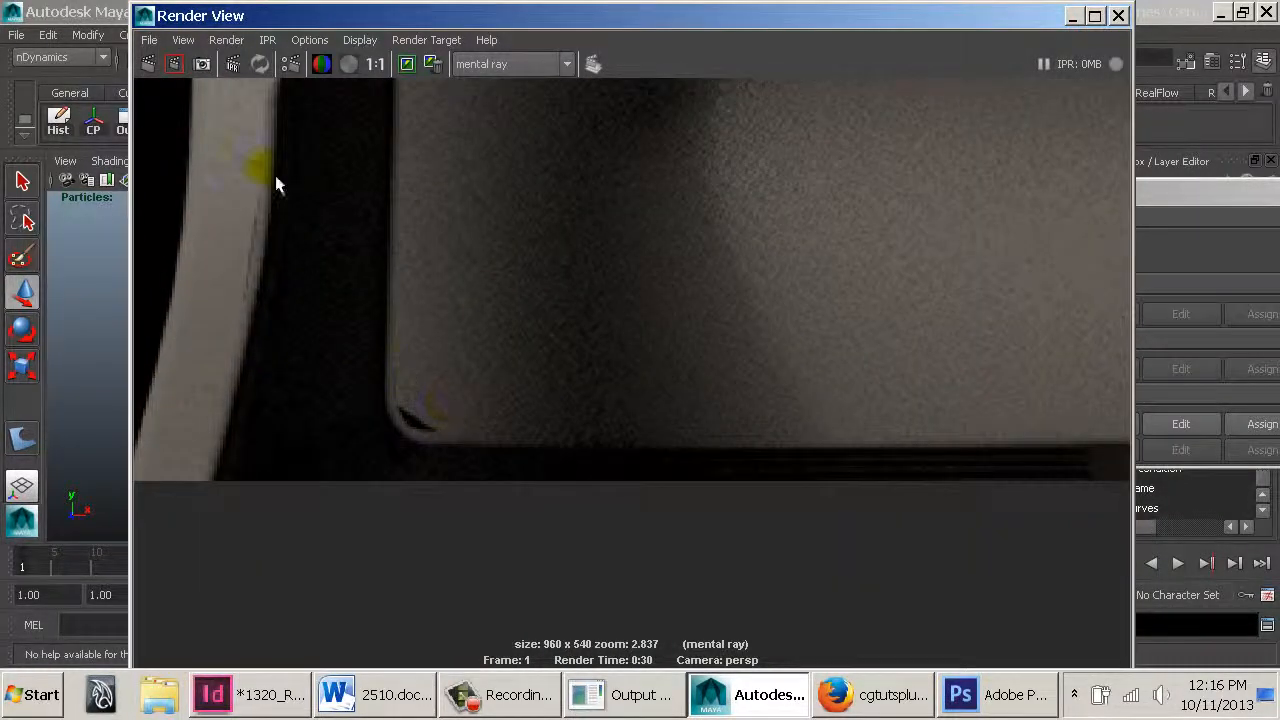
right_click_drag(800, 283, 623, 254, "alt")
middle_click_drag(790, 110, 700, 640, "alt")
middle_click_drag(853, 226, 857, 366, "alt")
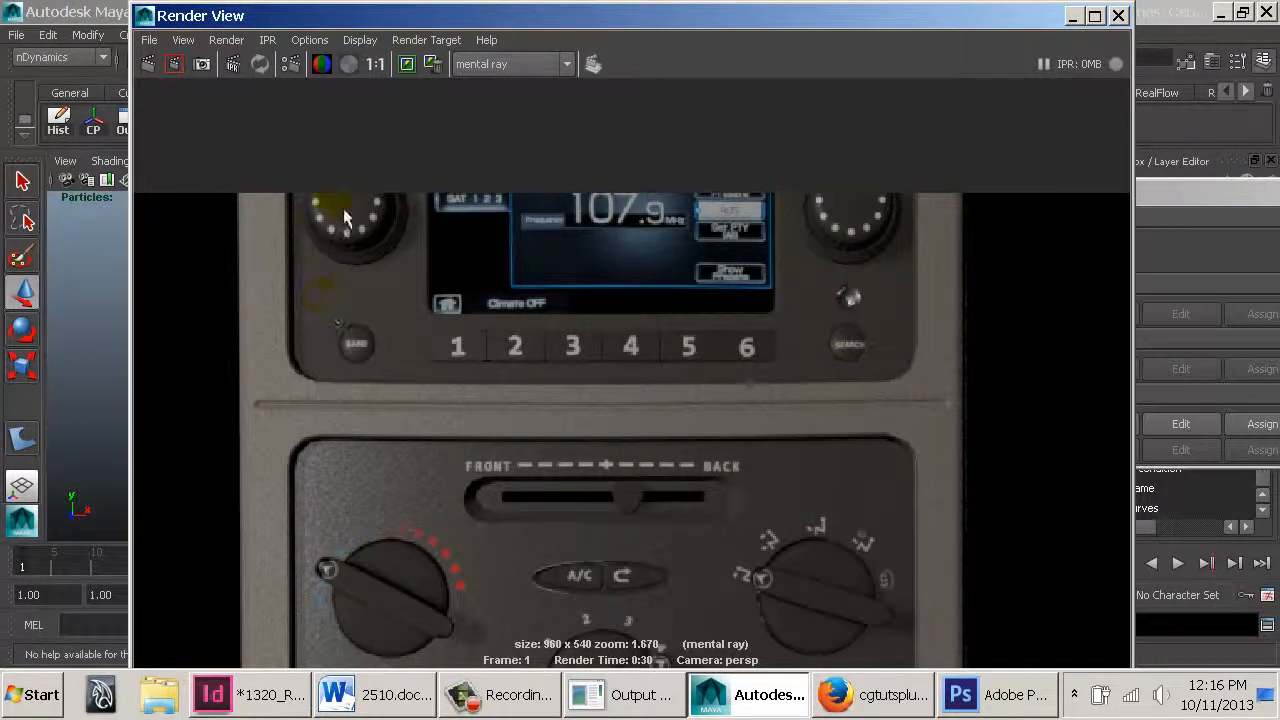
middle_click_drag(410, 255, 423, 286, "alt")
right_click_drag(466, 297, 823, 343, "alt")
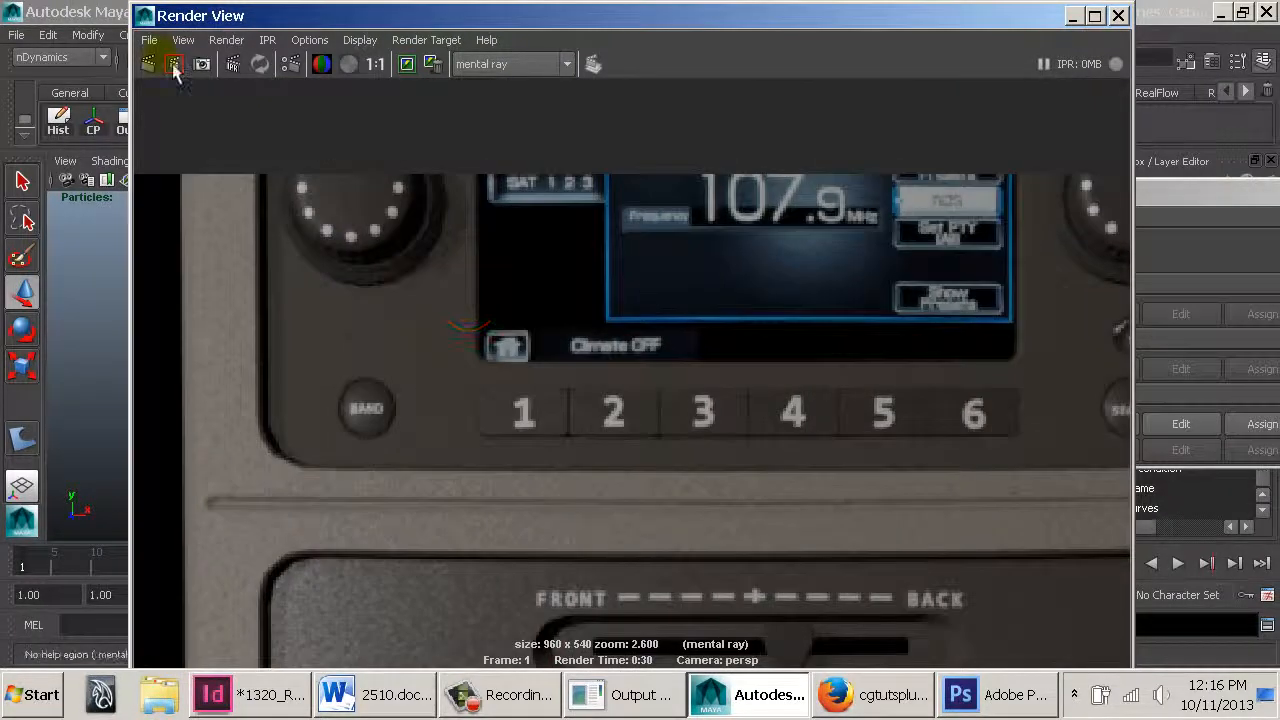
left_click(150, 20)
left_click(146, 16)
Reopen the mental ray Approximation Editor and set the NURBS Surface approximation to mentalraySurfaceApprox1
left_click_drag(489, 328, 598, 350, "alt")
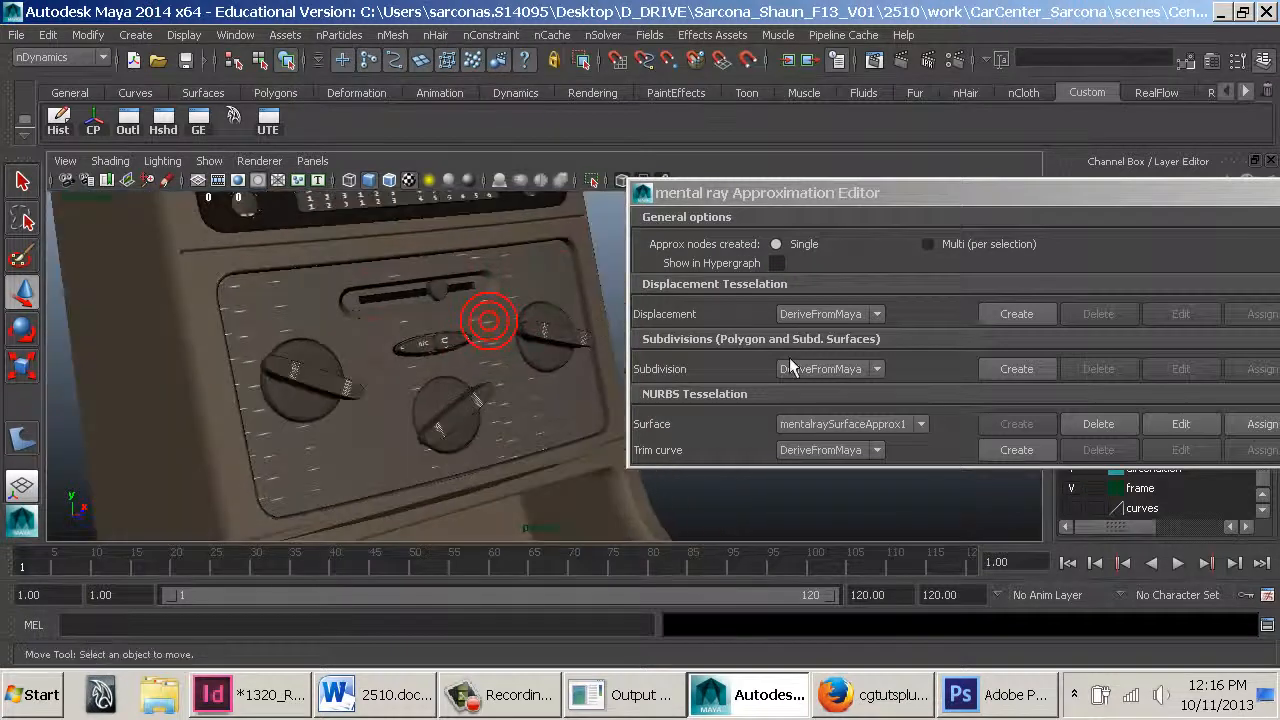
left_click(951, 190)
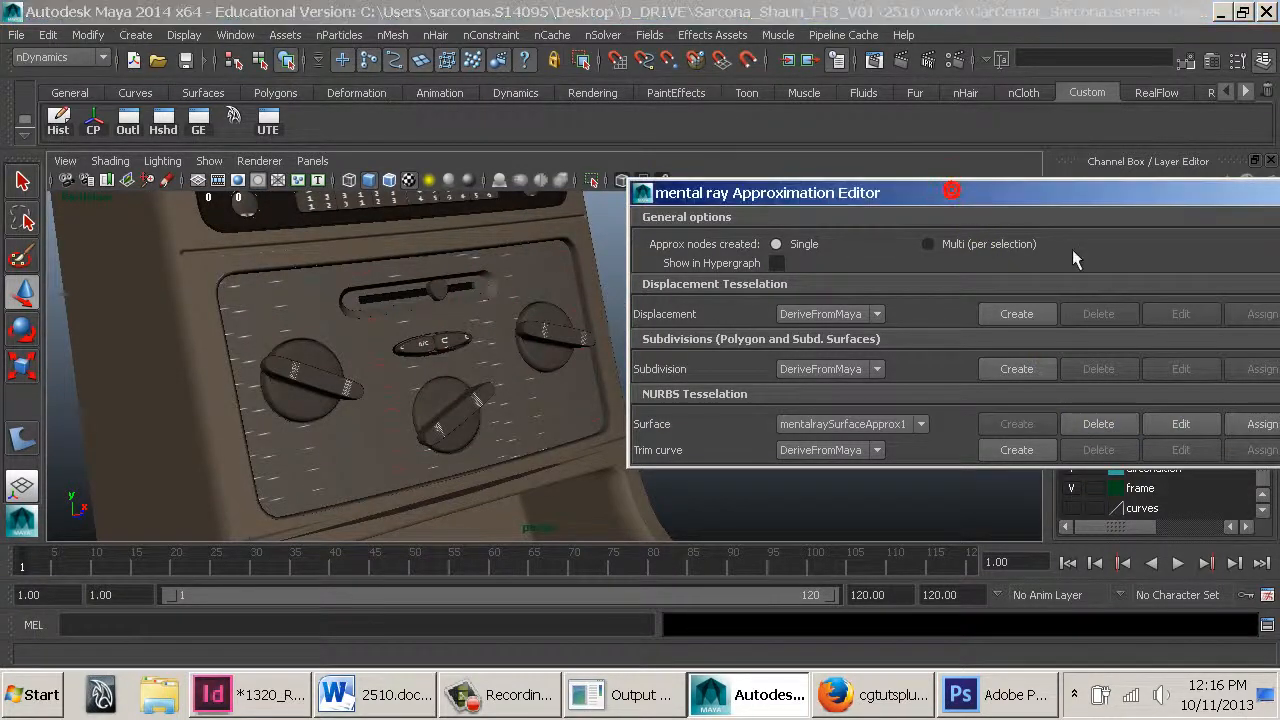
left_click(886, 424)
left_click(886, 424)
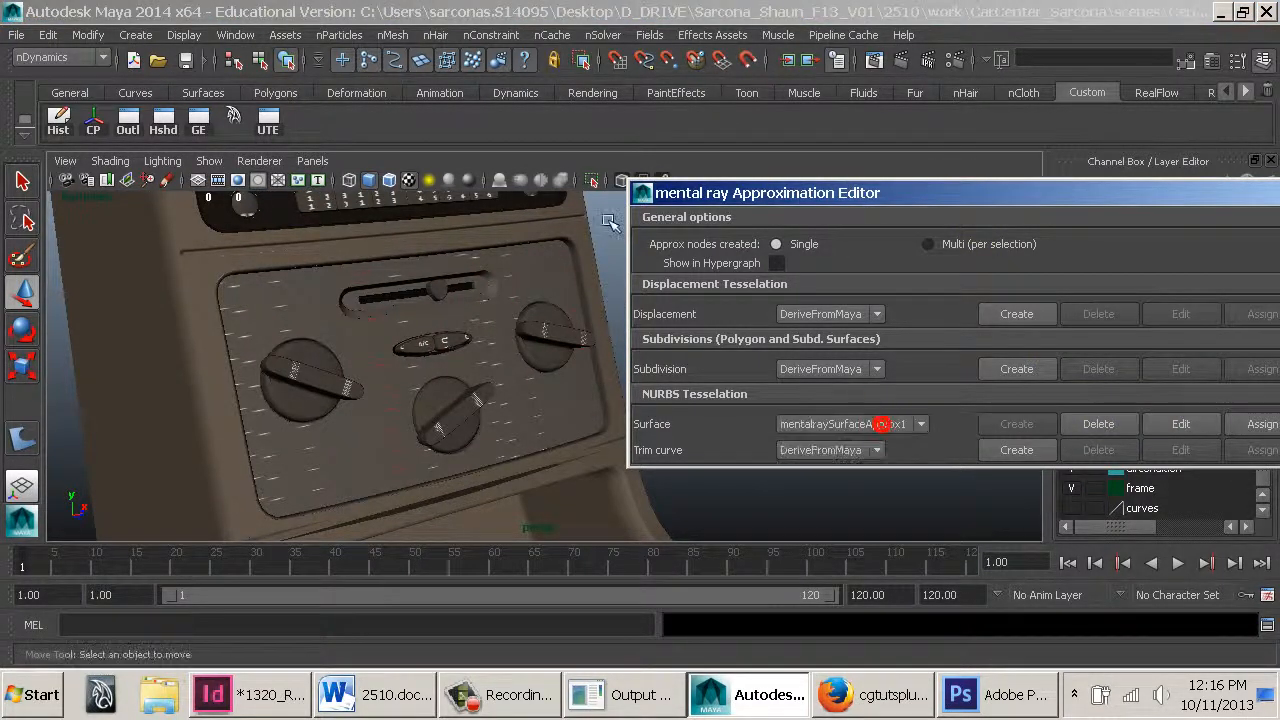
left_click(235, 35)
mouse_move(308, 88)
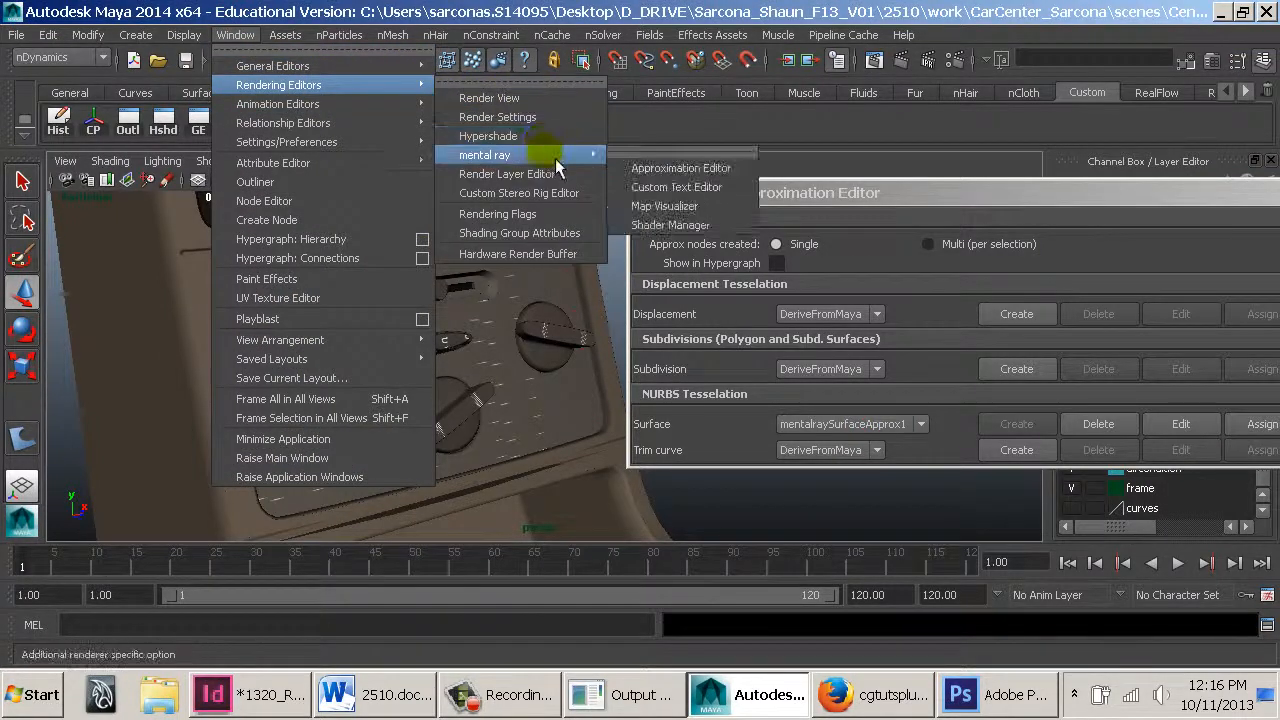
left_click(690, 168)
left_click(919, 424)
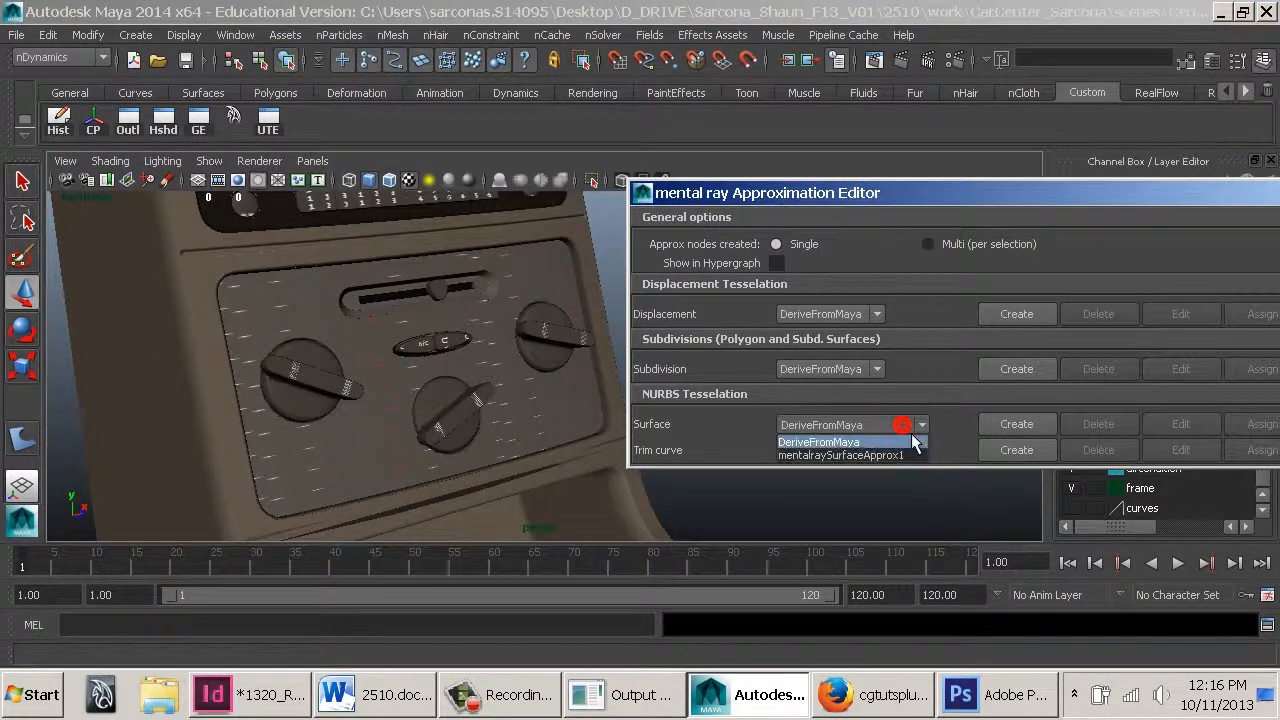
left_click(852, 458)
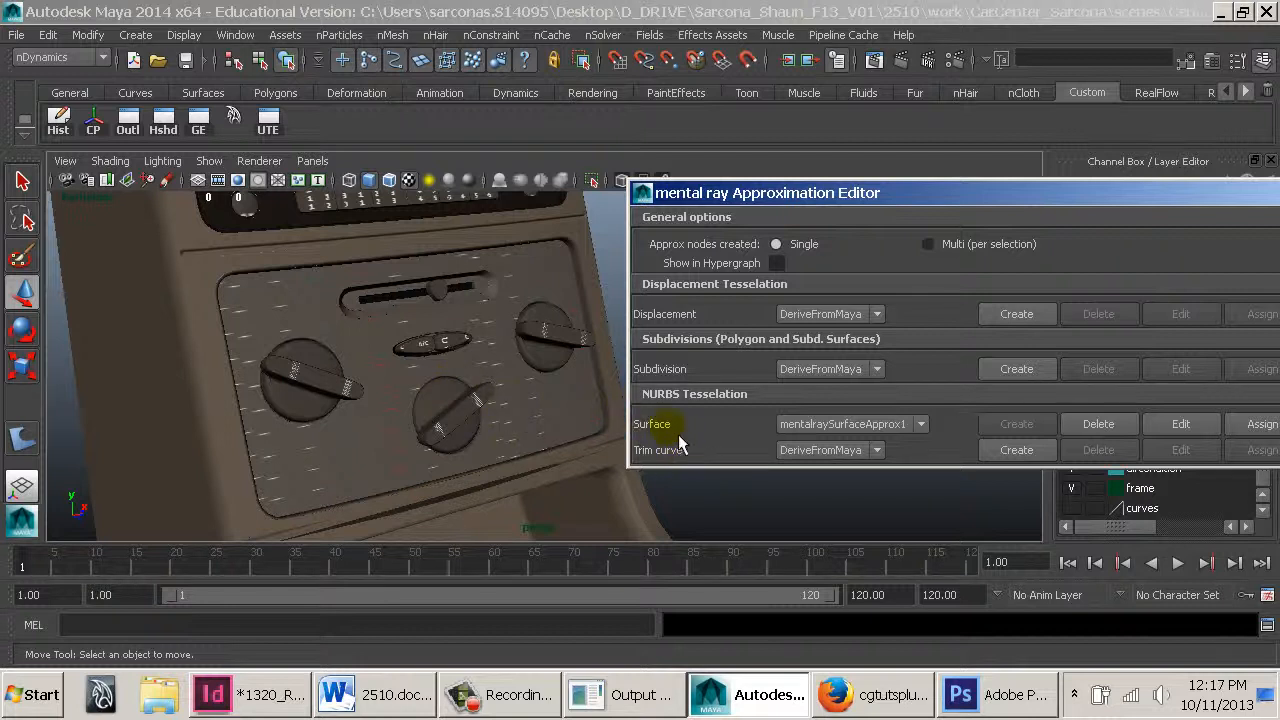
Zoom in to select the surface around the fan-direction slider, then open the surface approximation node for editing
middle_click_drag(340, 326, 474, 337, "alt")
right_click_drag(488, 337, 738, 369, "alt")
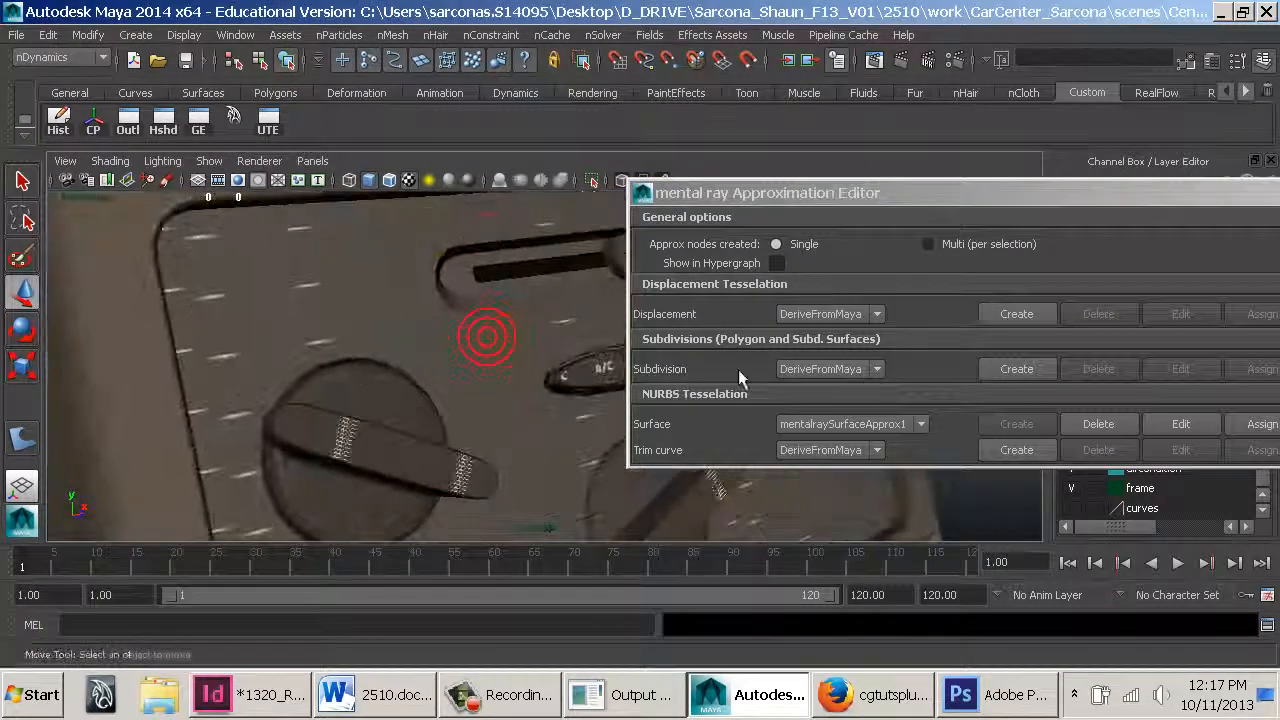
middle_click_drag(418, 322, 437, 428, "alt")
right_click_drag(437, 428, 630, 480, "alt")
left_click(355, 372)
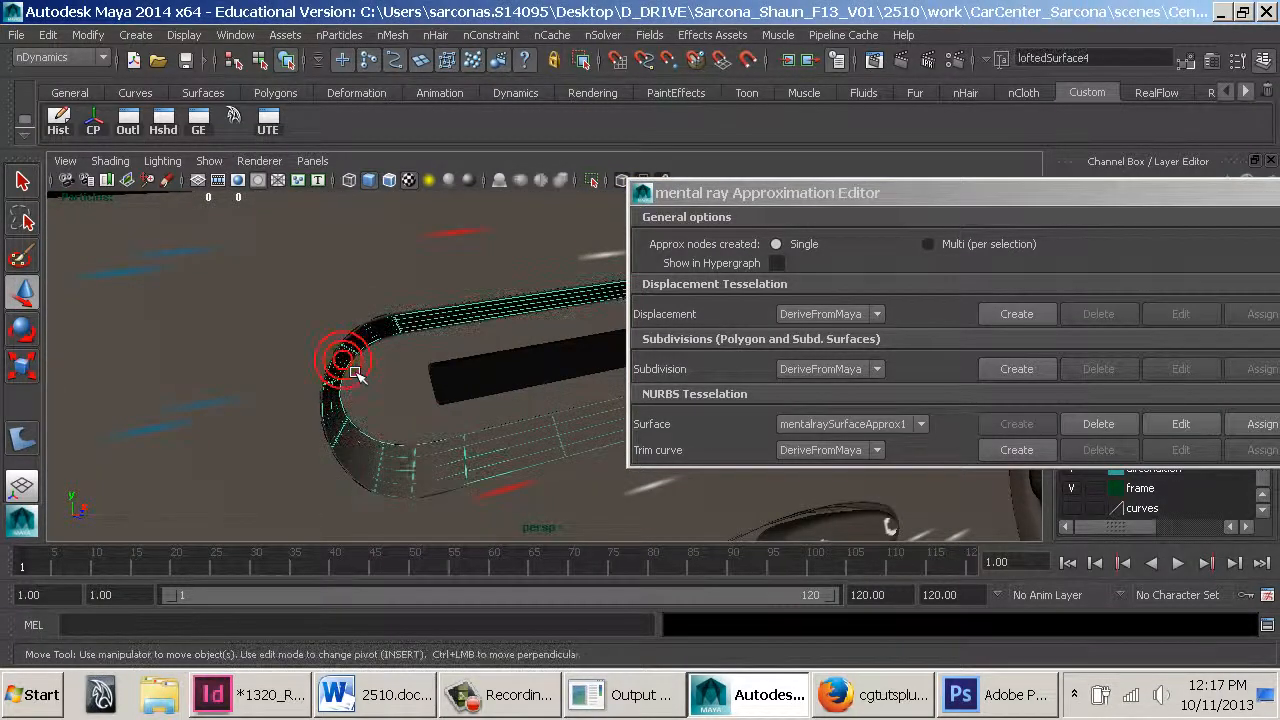
left_click_drag(400, 376, 304, 371, "alt")
right_click_drag(304, 371, 643, 417, "alt")
middle_click_drag(512, 366, 557, 449, "alt")
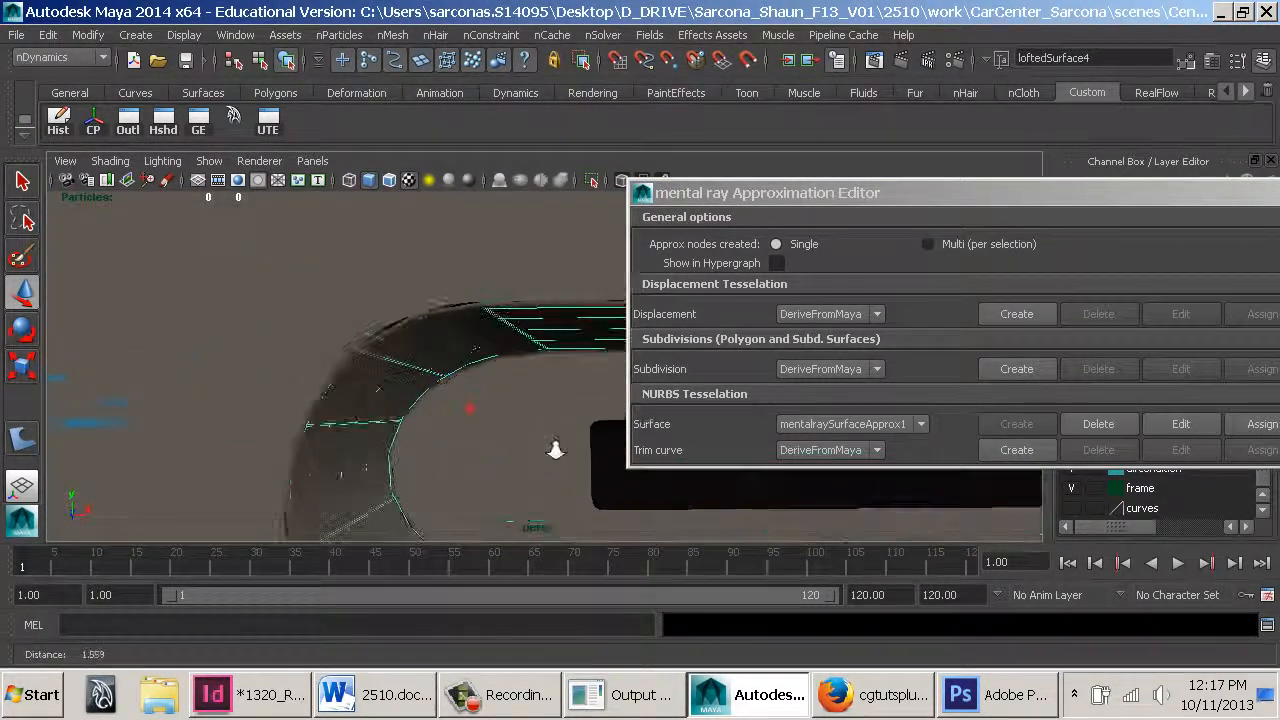
right_click_drag(557, 449, 820, 456, "alt")
left_click(443, 293)
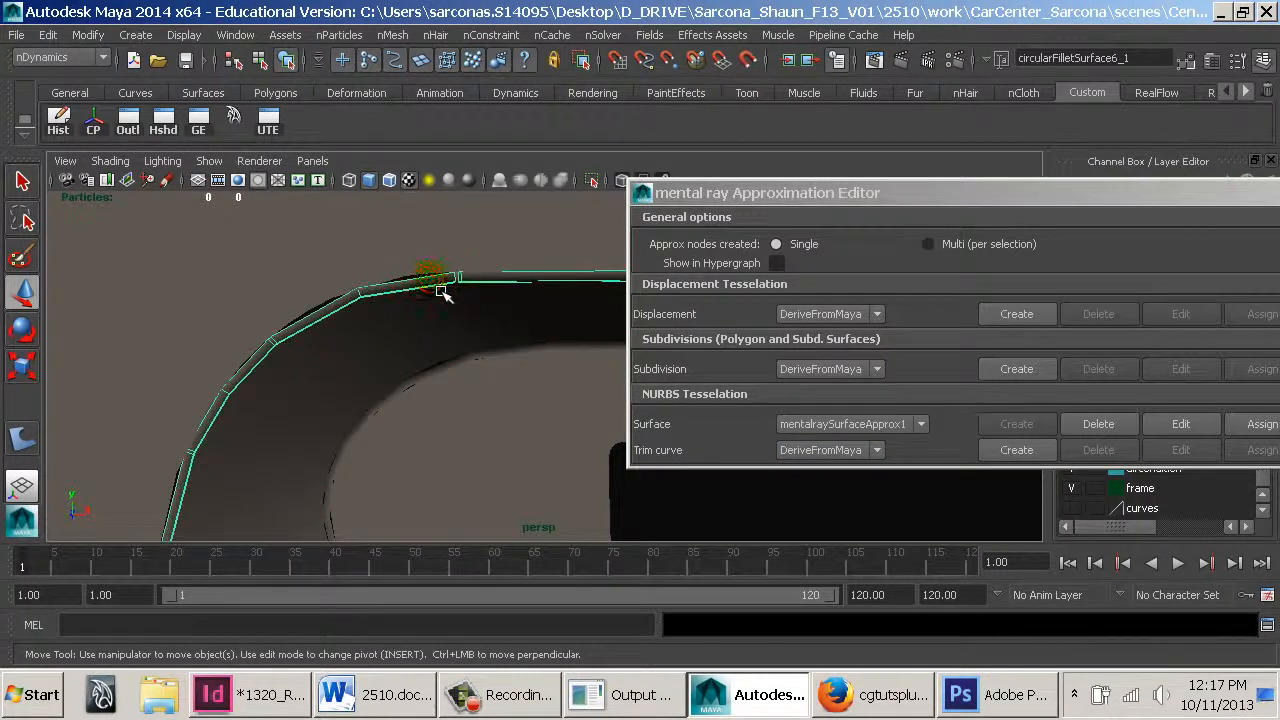
right_click_drag(428, 262, 417, 406)
left_click(422, 323)
middle_click_drag(417, 406, 434, 334, "alt")
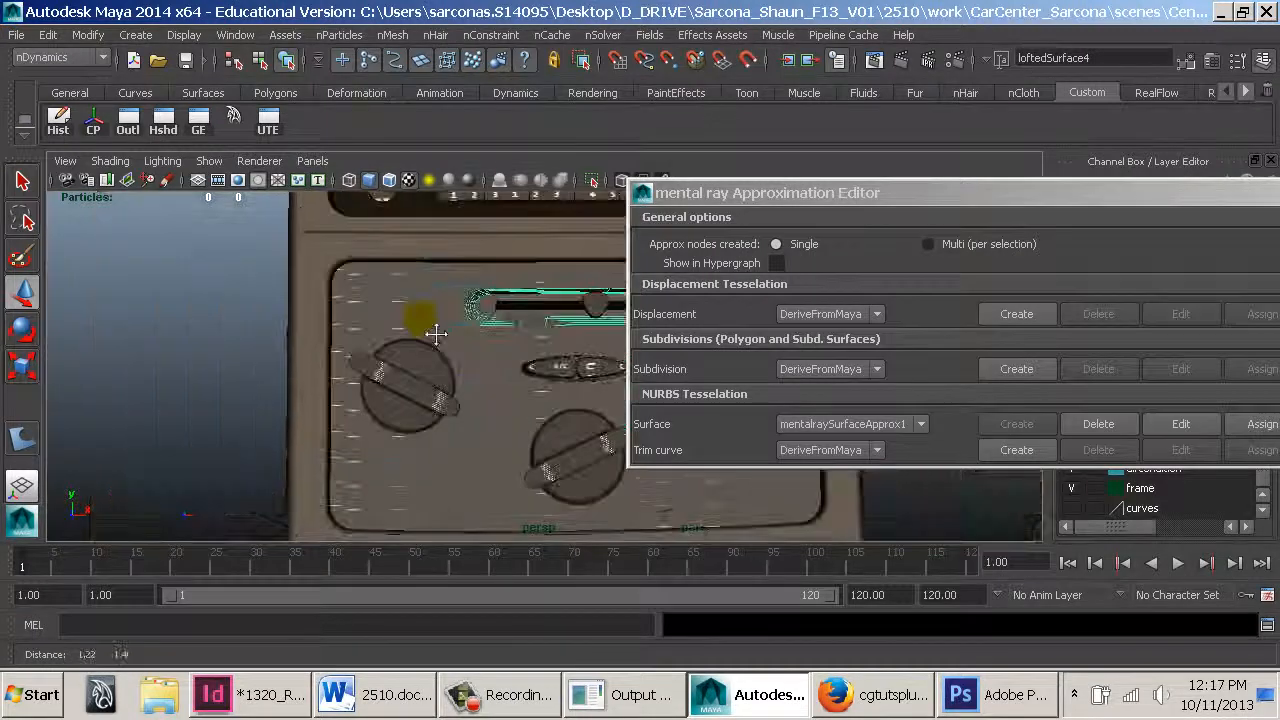
right_click_drag(434, 334, 103, 295, "alt")
left_click(729, 421)
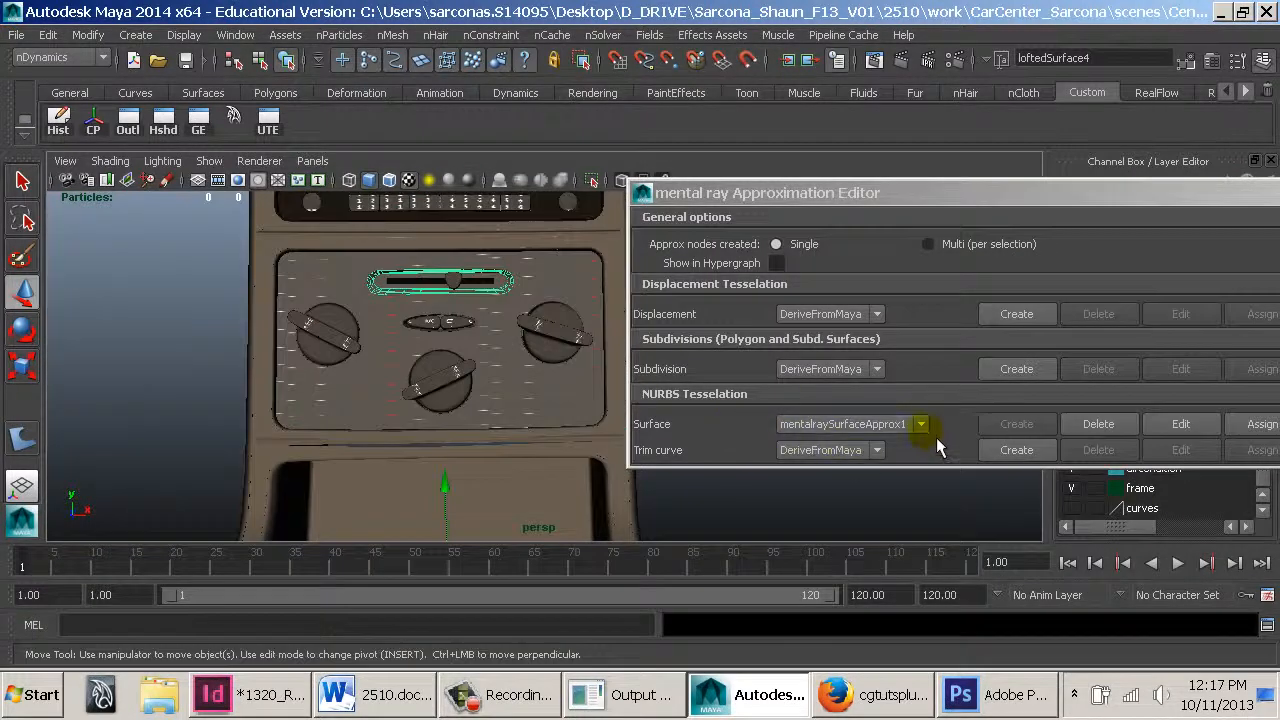
left_click(1180, 425)
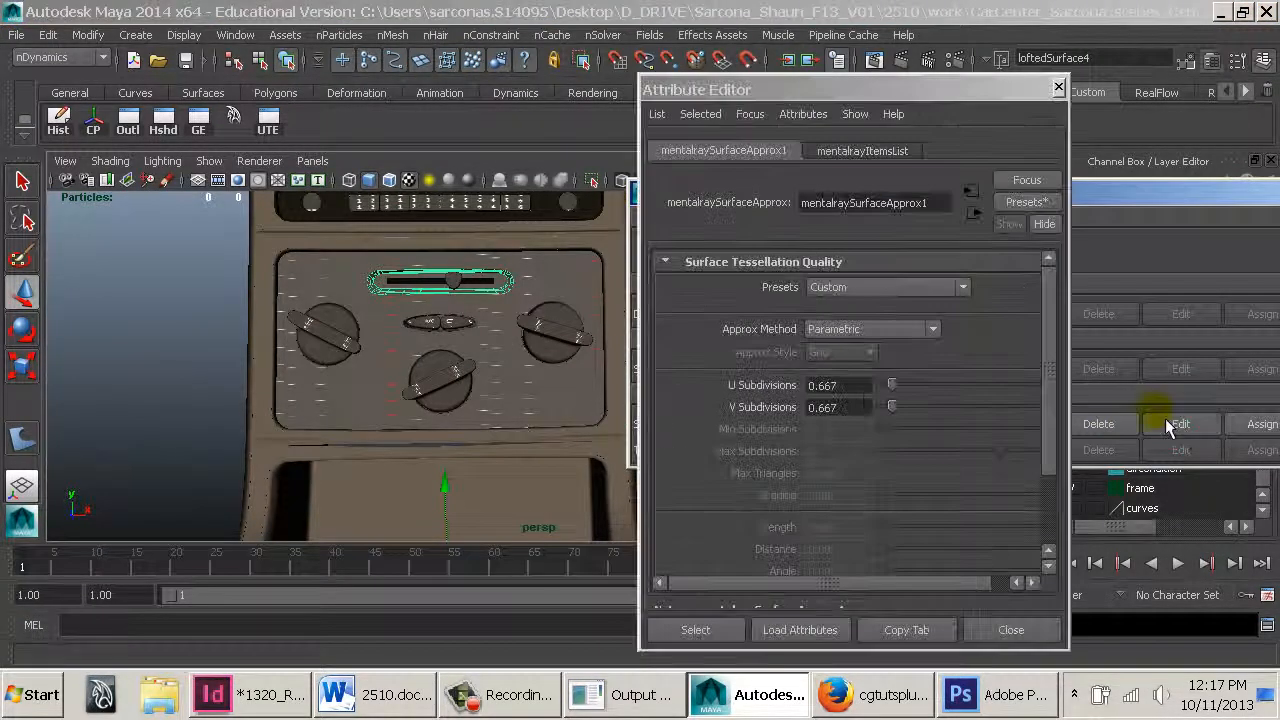
Apply the Pixel Length High Quality preset to the mental ray surface approximation node
left_click(862, 289)
scroll(886, 327, "down", 1)
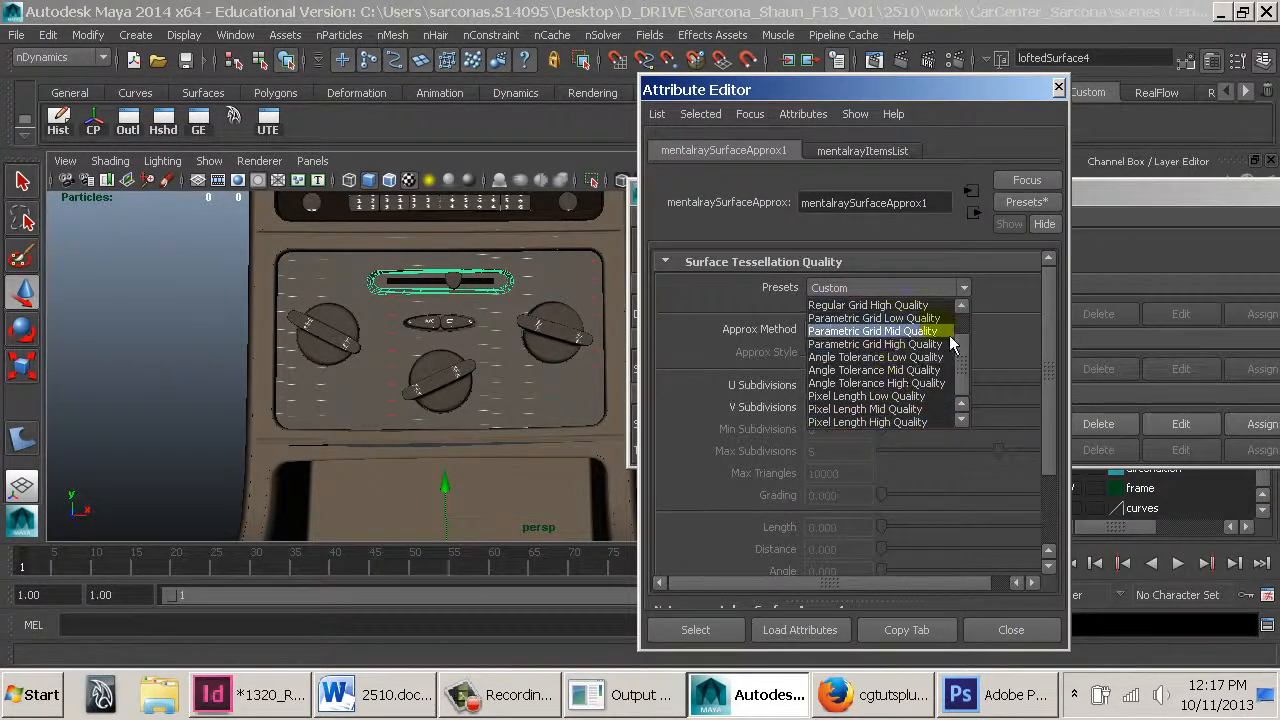
left_click(877, 422)
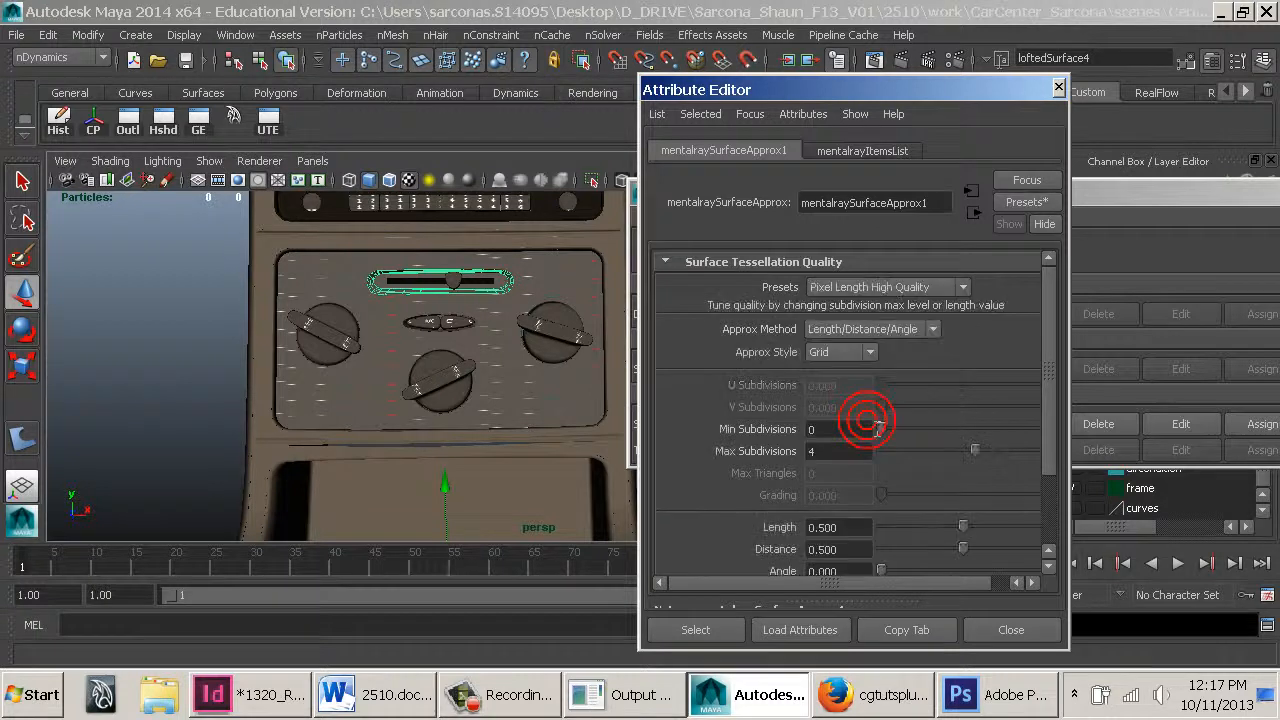
Select the center console surfaces and create a trim curve approximation node in the mental ray Approximation Editor
left_click(1152, 206)
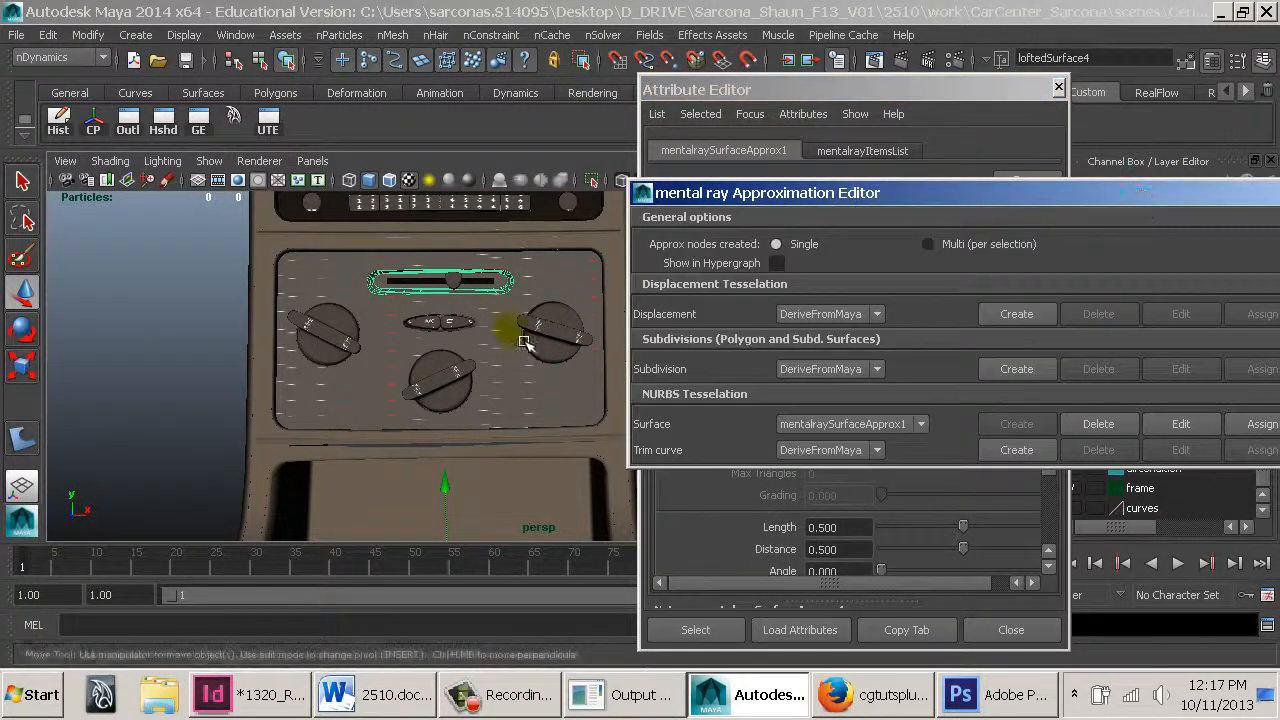
right_click_drag(591, 436, 327, 351, "alt")
right_click_drag(421, 366, 288, 306, "alt")
left_click_drag(421, 231, 621, 507)
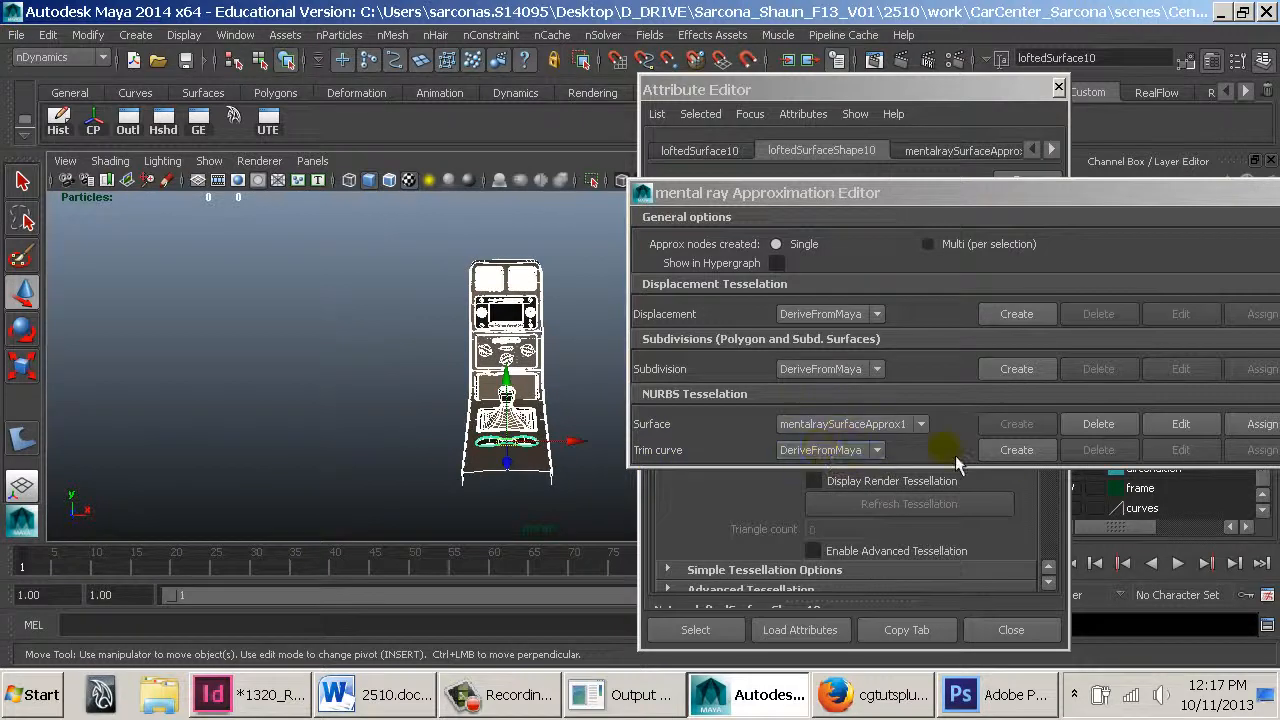
left_click(1017, 449)
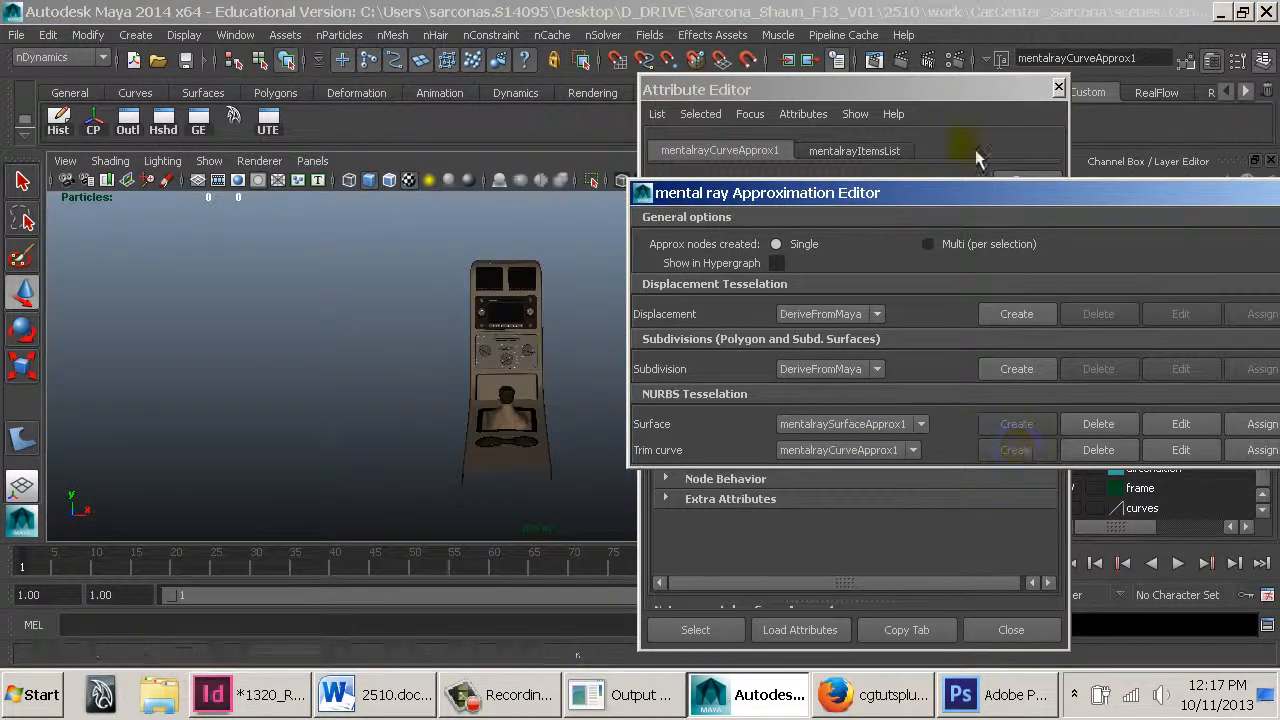
Open the trim curve approximation node's attributes and examine its approximation method options
left_click(980, 112)
left_click(905, 286)
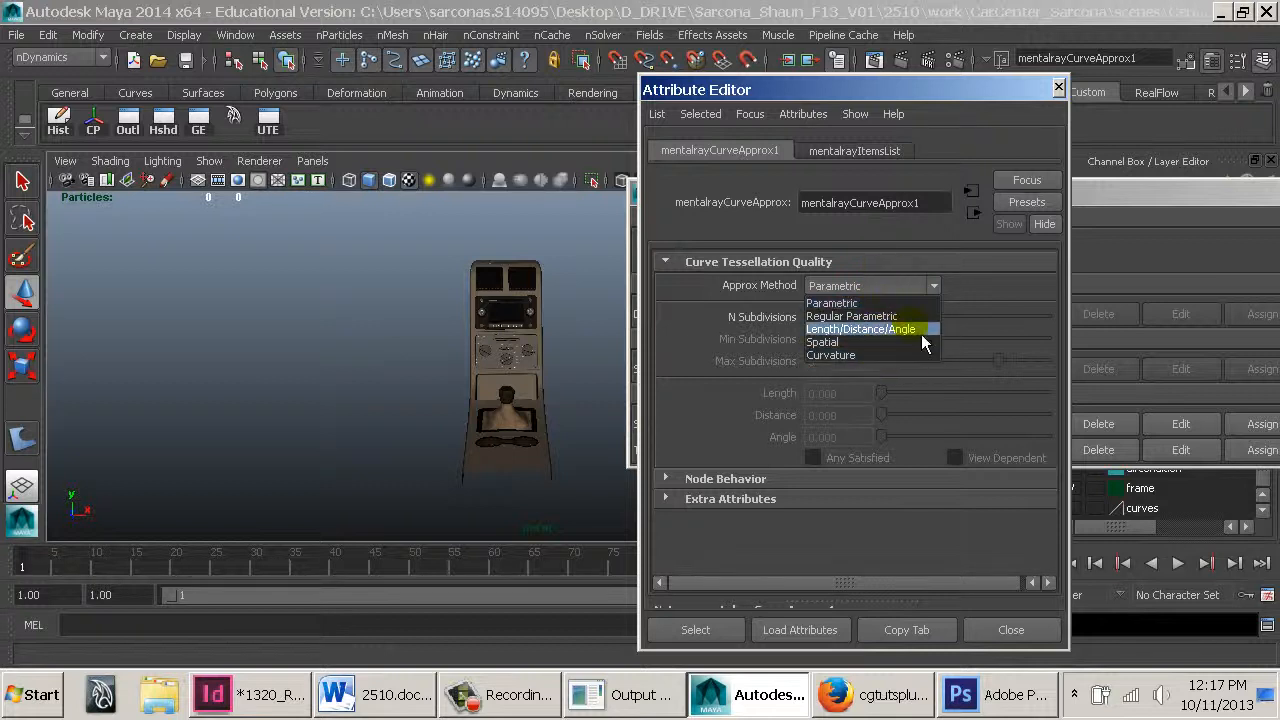
left_click(972, 292)
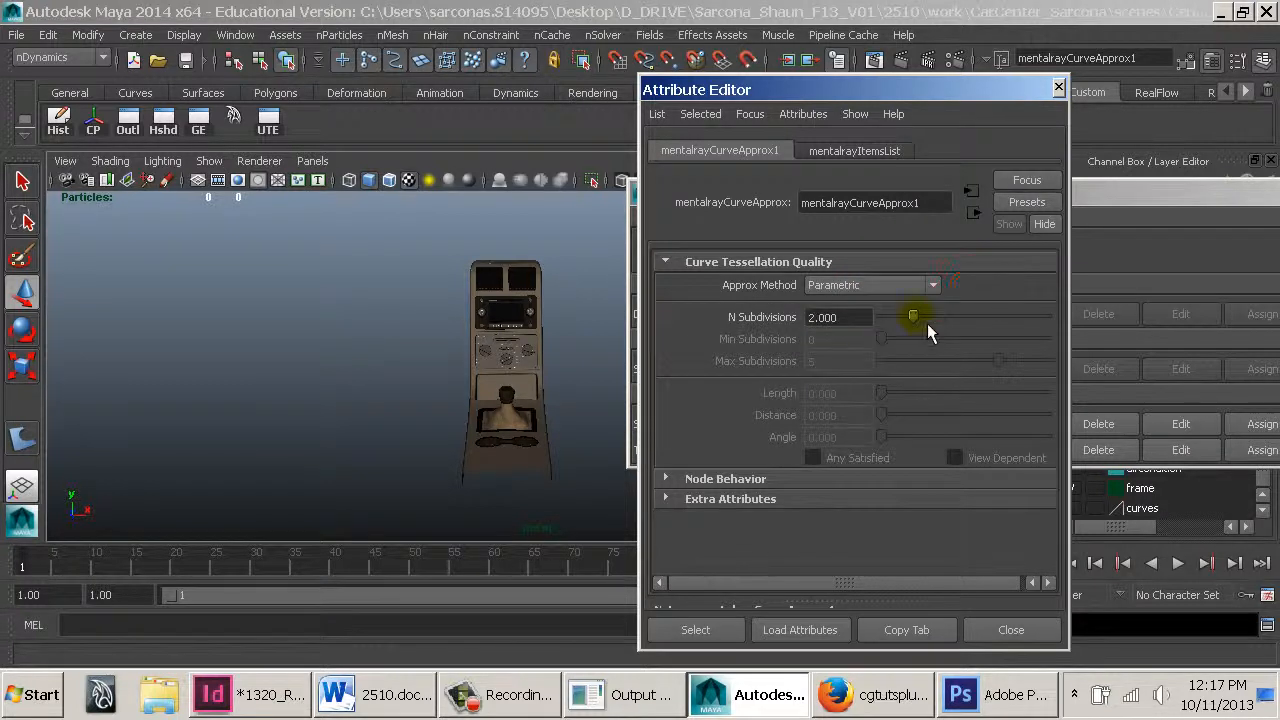
left_click_drag(843, 319, 737, 319)
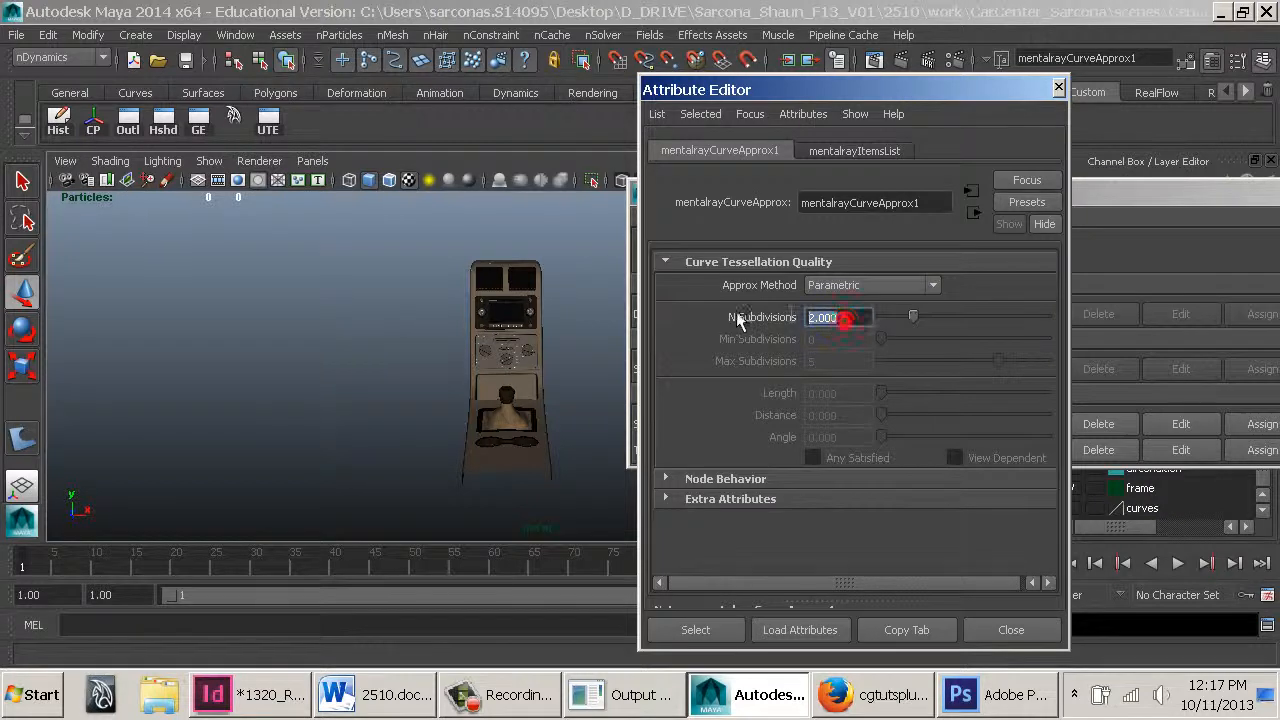
Render the perspective view of the console's upper vents and radio with mental ray
right_click_drag(341, 323, 803, 417, "alt")
middle_click_drag(328, 385, 517, 217, "alt")
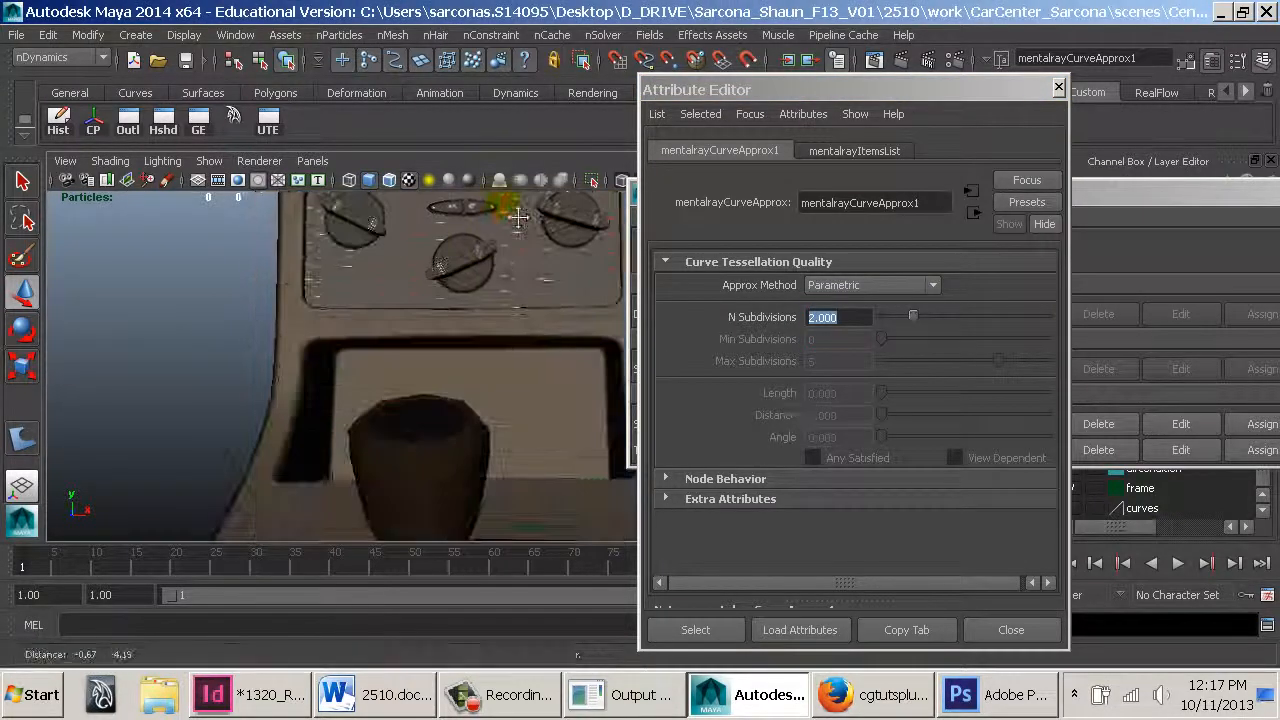
left_click_drag(480, 309, 502, 340, "alt")
right_click_drag(502, 340, 329, 277, "alt")
middle_click_drag(400, 320, 430, 366, "alt")
right_click_drag(430, 366, 335, 350, "alt")
middle_click_drag(430, 338, 506, 420, "alt")
right_click_drag(506, 420, 651, 400, "alt")
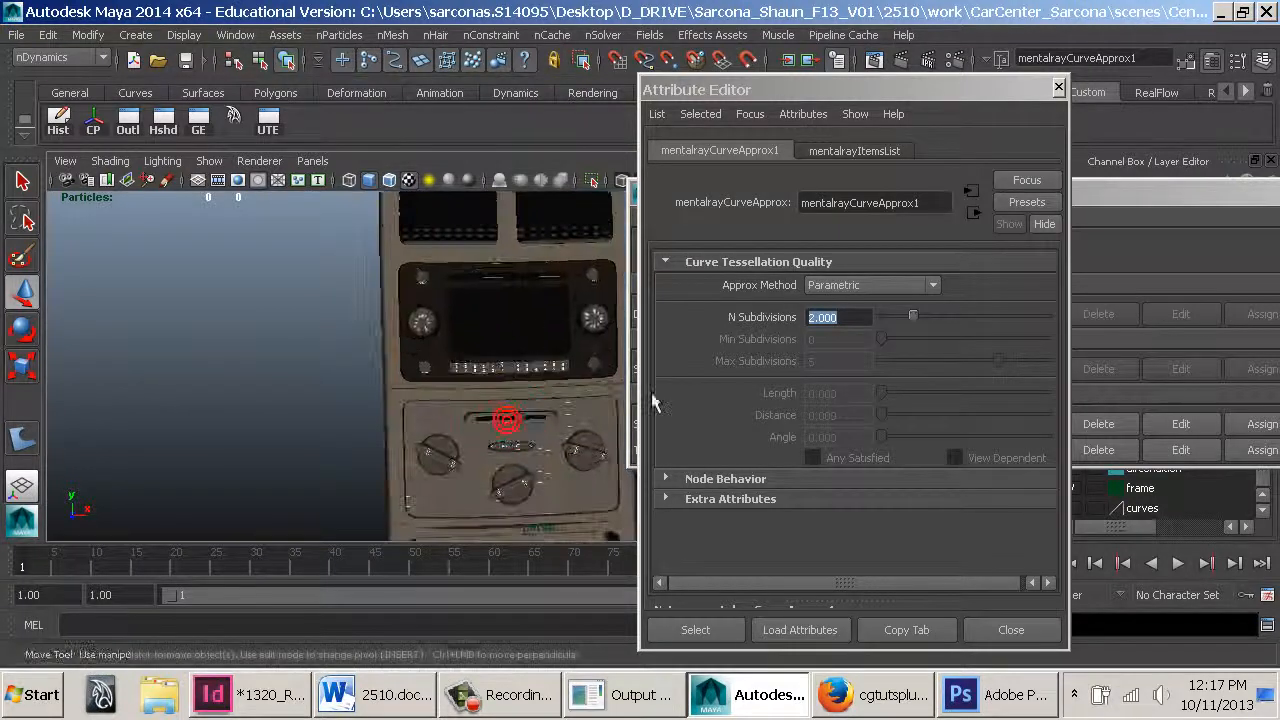
middle_click_drag(515, 320, 523, 426, "alt")
right_click_drag(523, 426, 655, 450, "alt")
middle_click_drag(558, 368, 568, 394, "alt")
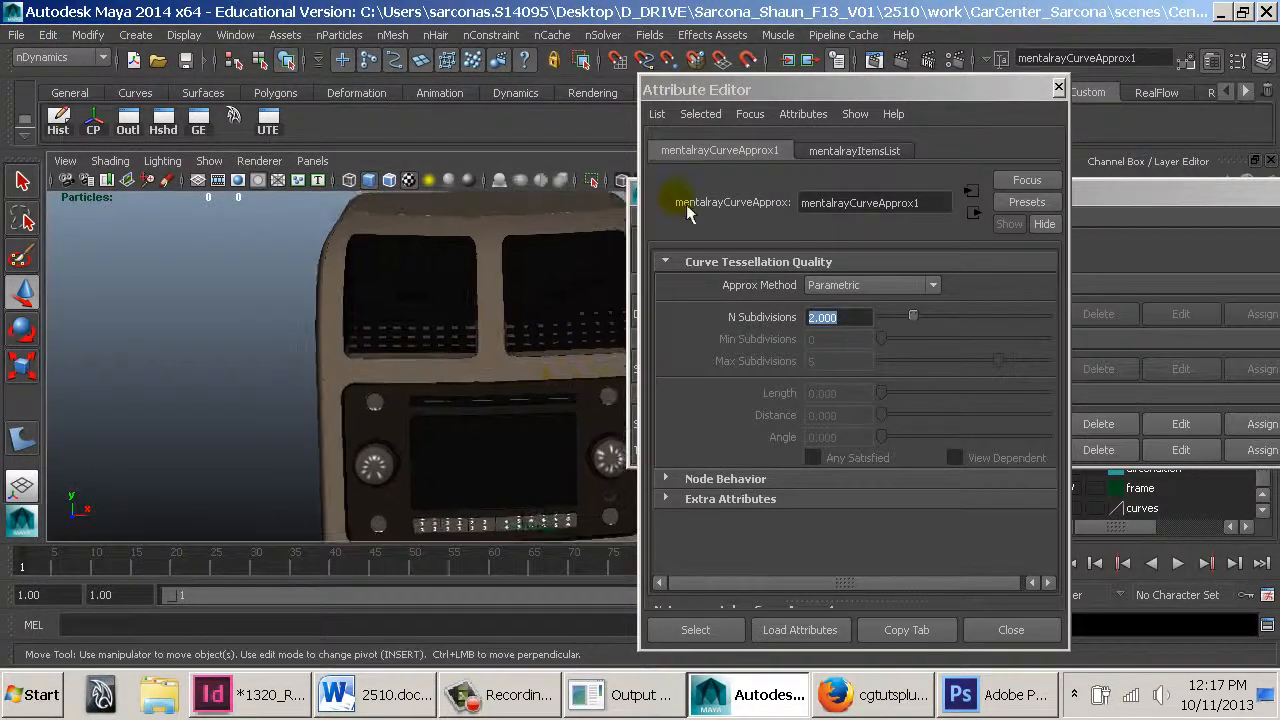
left_click(901, 64)
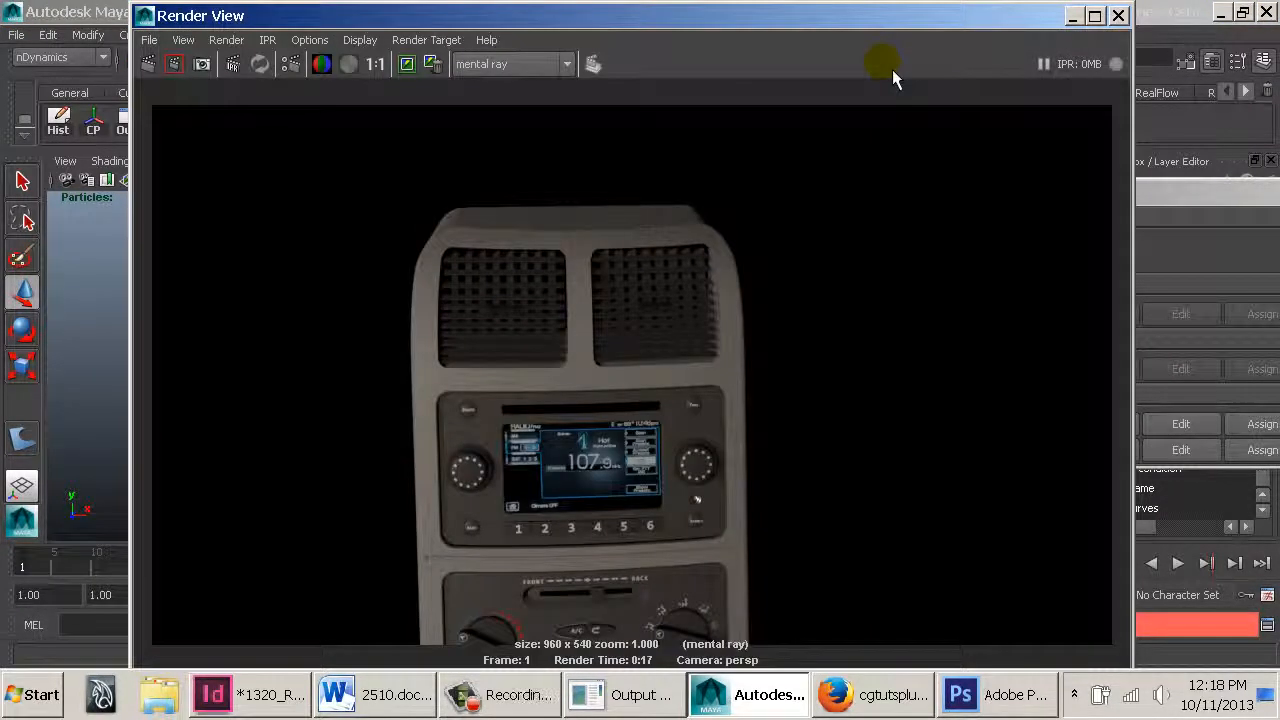
Inspect the rendered frame by panning and toggling between alpha and RGB channel display, then close Render View
middle_click_drag(607, 546, 615, 495, "alt")
left_click(377, 65)
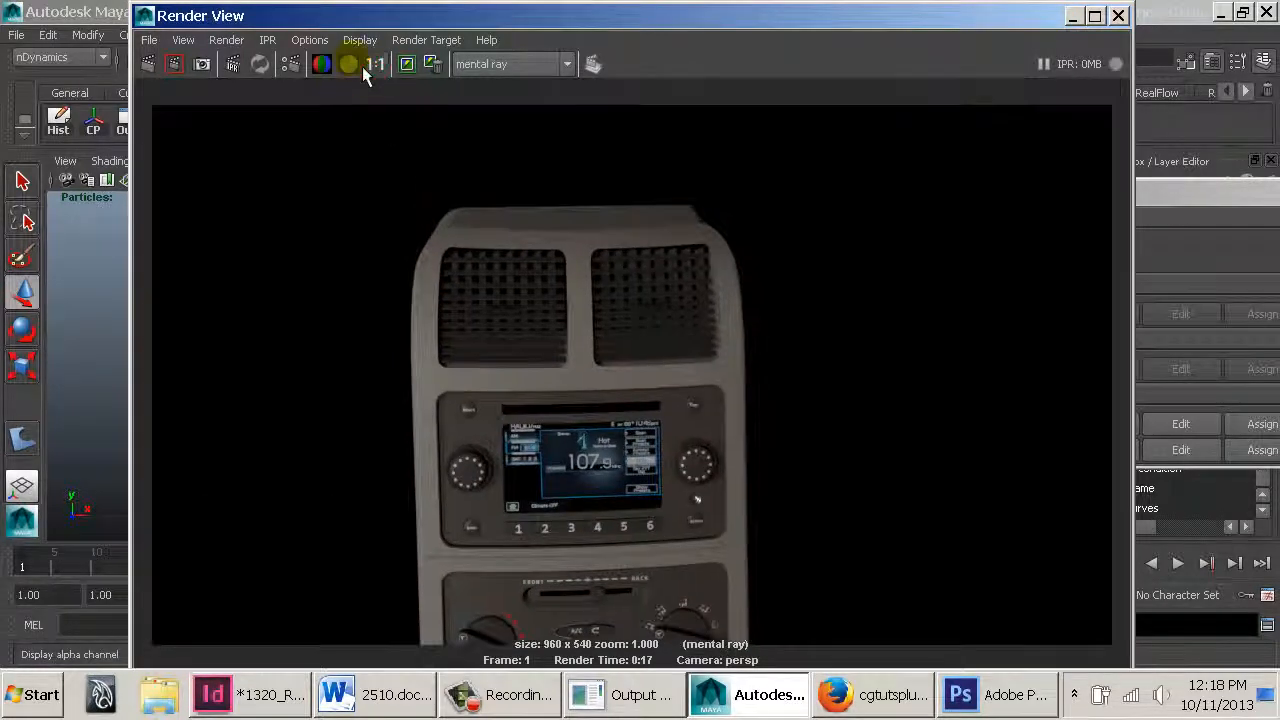
left_click(349, 64)
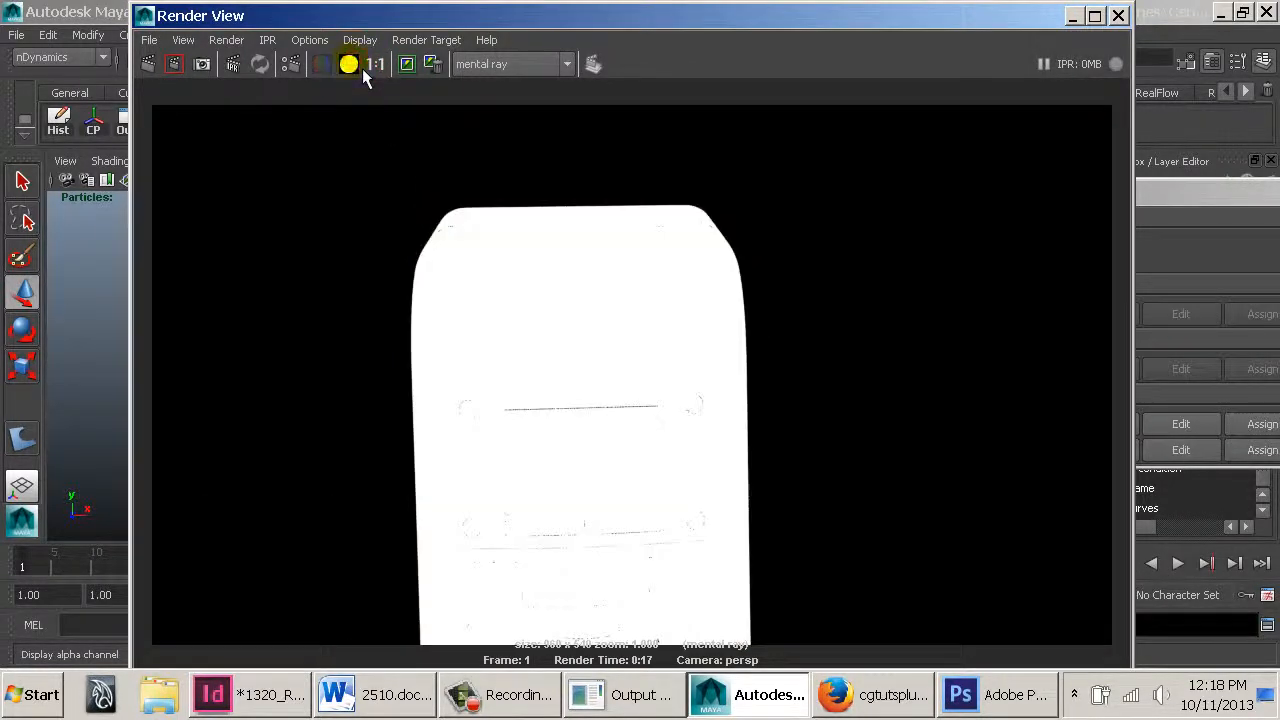
right_click_drag(491, 200, 374, 151, "alt")
middle_click_drag(374, 151, 621, 568, "alt")
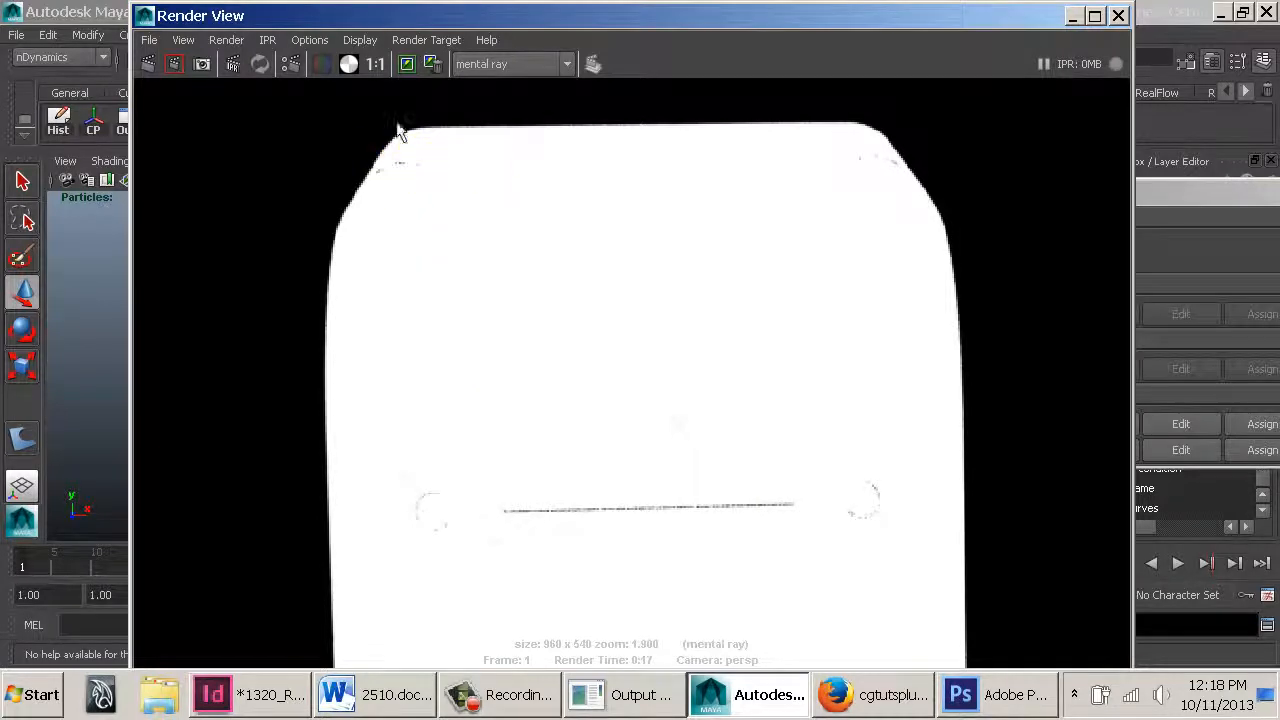
left_click(331, 66)
left_click(347, 66)
left_click(318, 66)
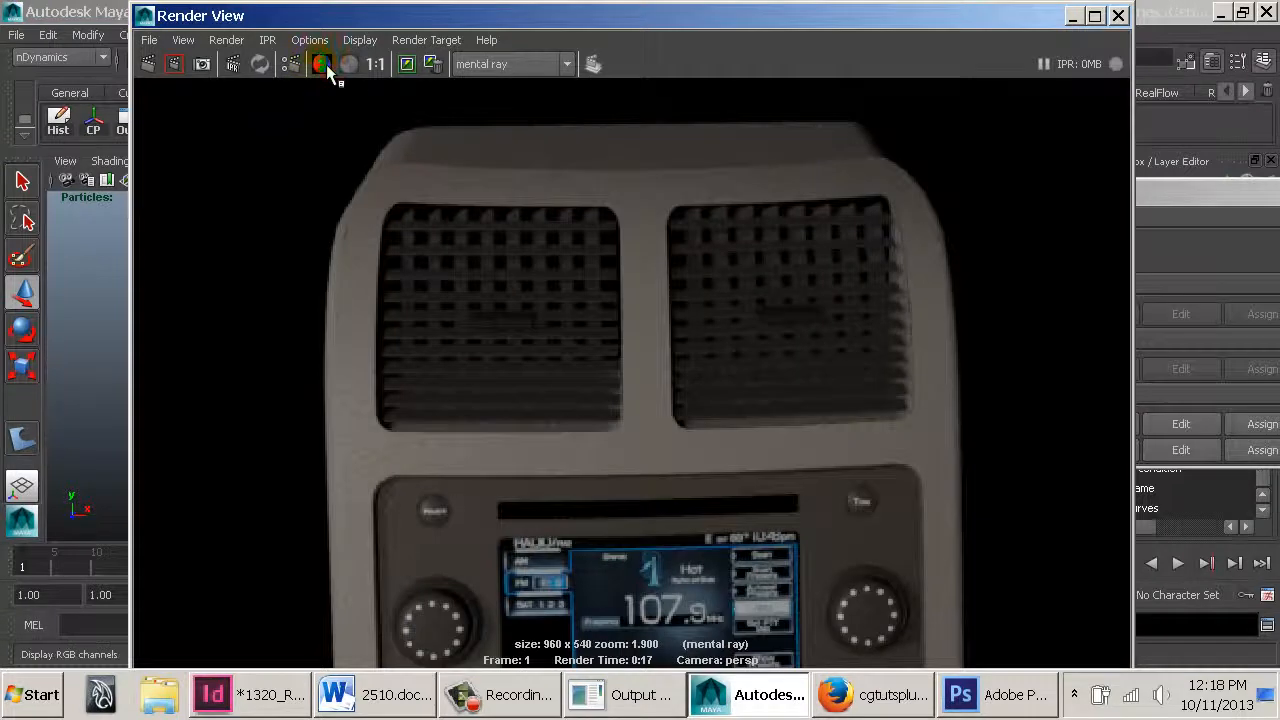
left_click(349, 64)
left_click(330, 64)
left_click(1118, 15)
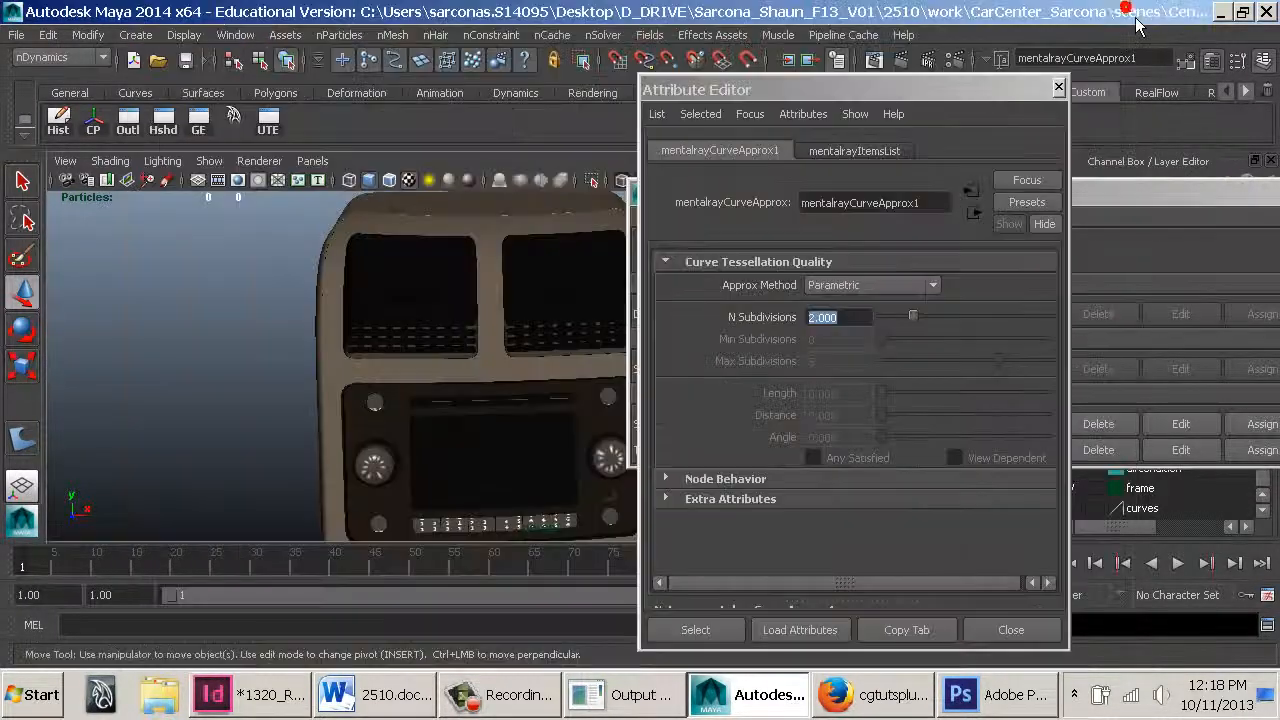
Set the trim curve approximation method to Length/Distance/Angle with Max Subdivisions of 7
left_click(918, 285)
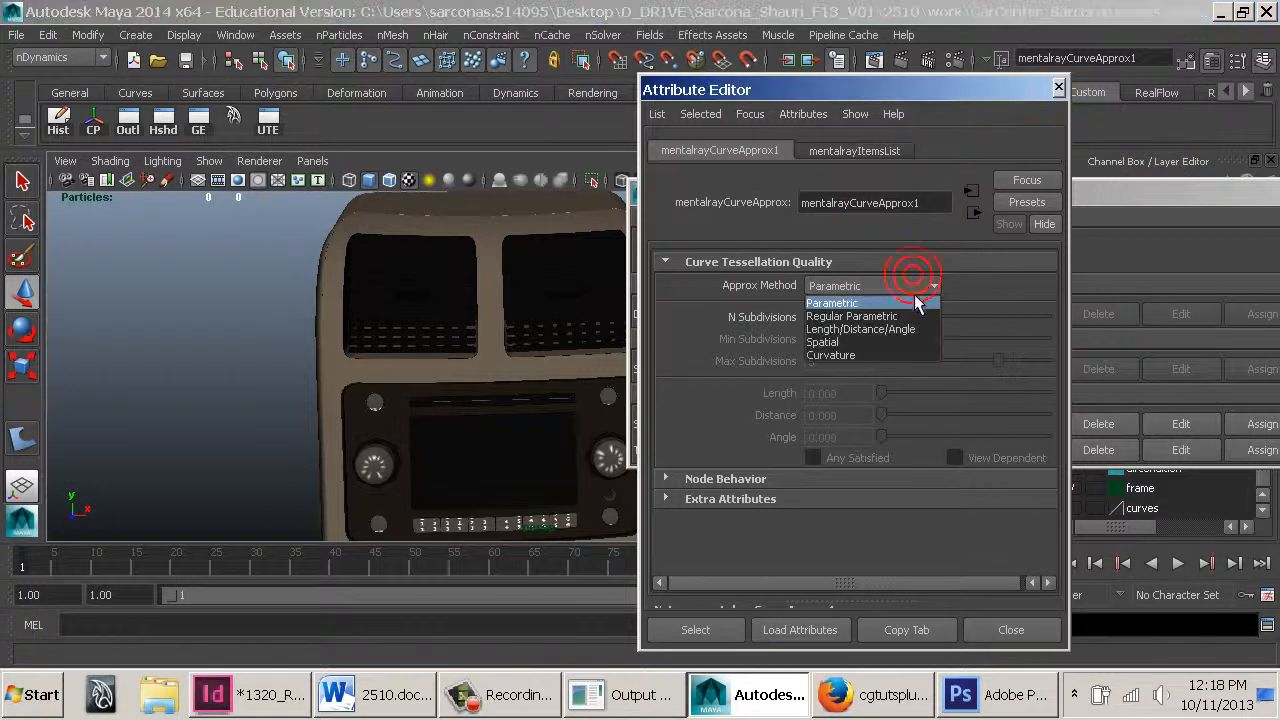
left_click(857, 331)
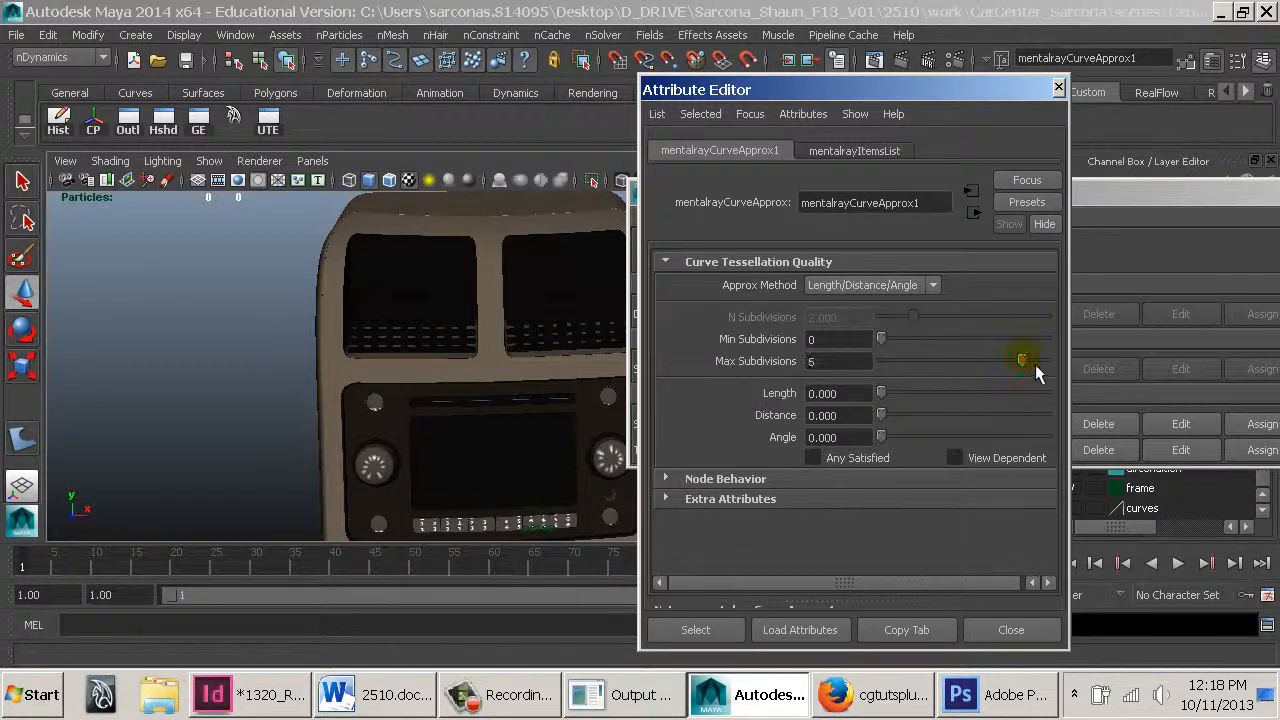
left_click_drag(1035, 364, 1053, 364)
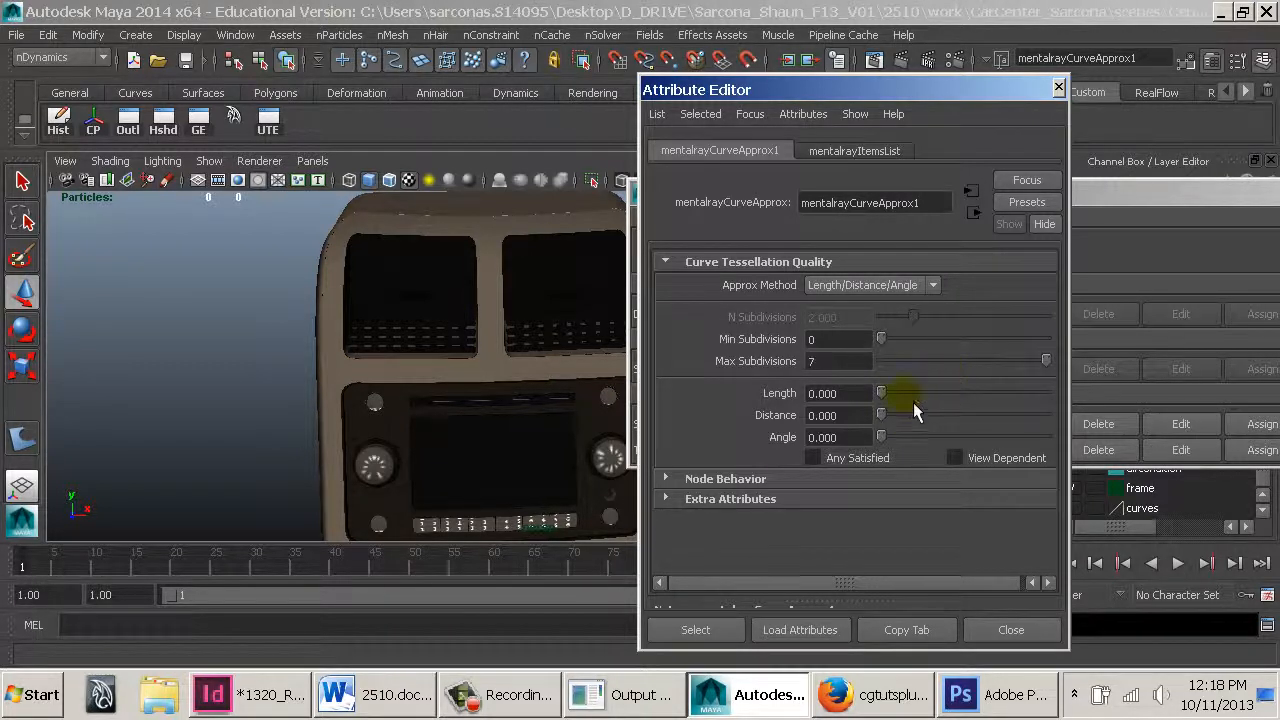
left_click(830, 393)
left_click(848, 416)
left_click(848, 436)
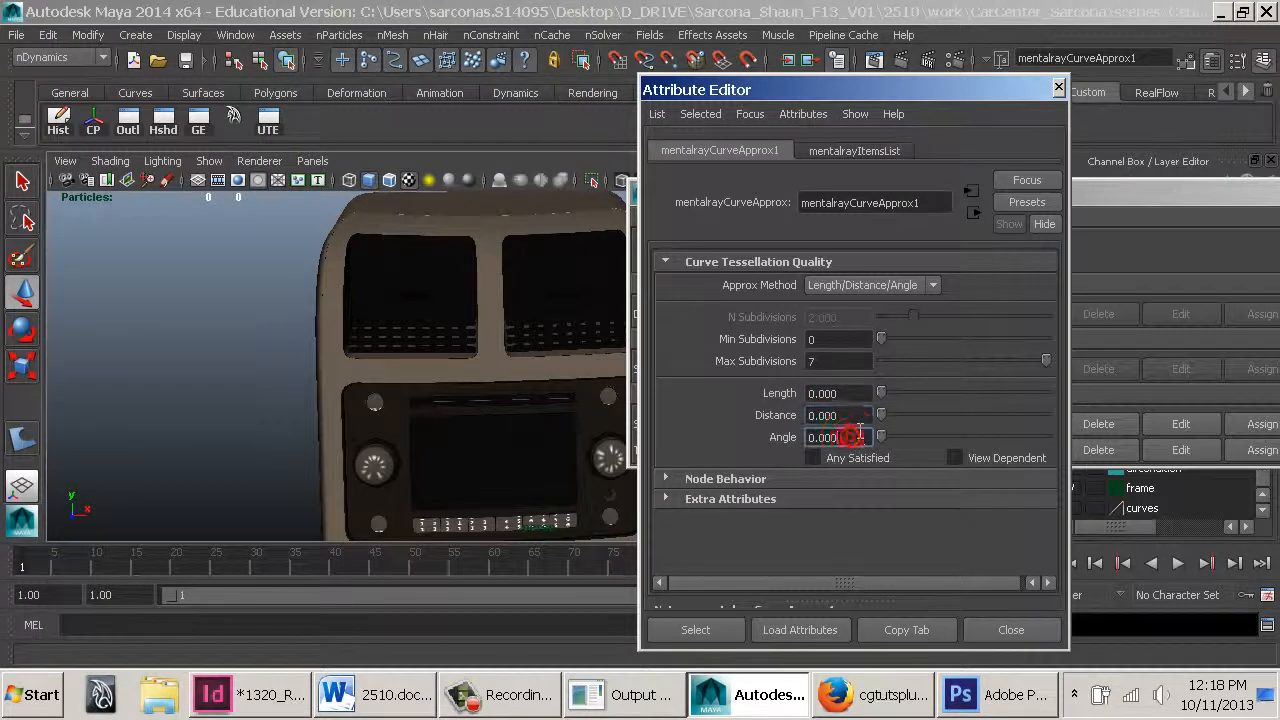
Set the trim curve approximation Length to 1
left_click(849, 393)
left_click(846, 415)
left_click(846, 435)
double_click(852, 393)
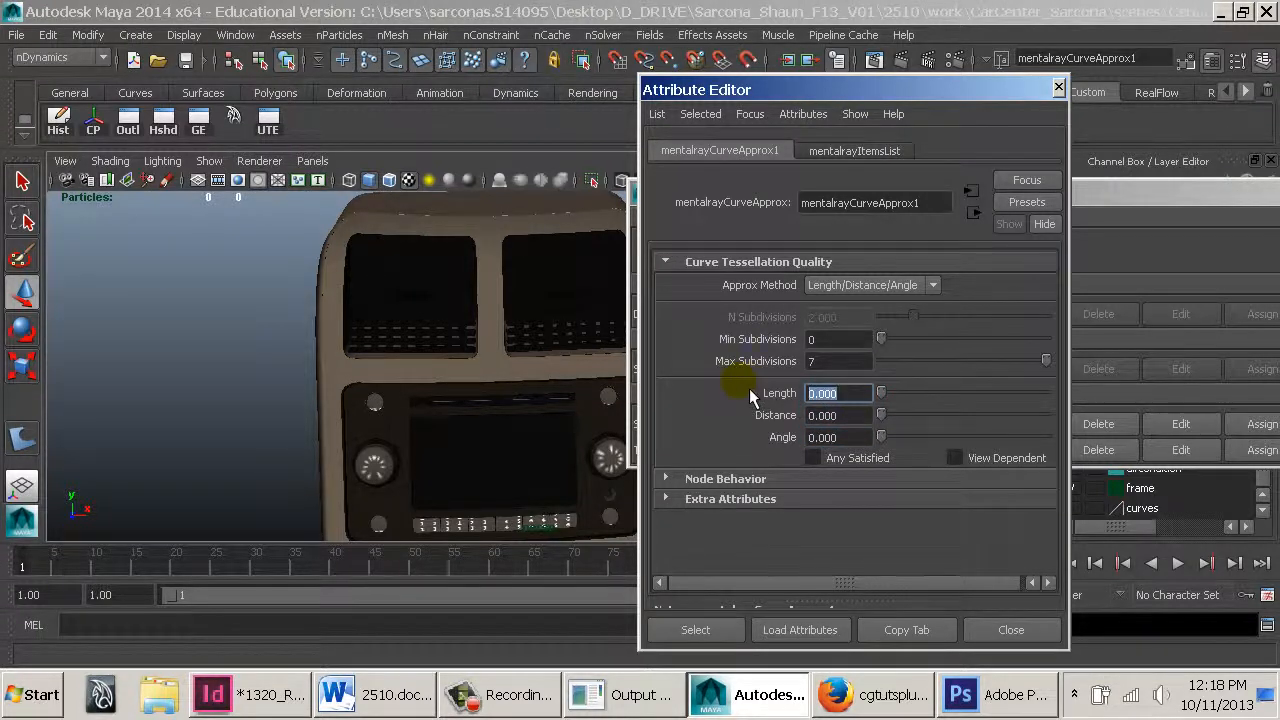
type("1")
key("Return")
left_click(850, 393)
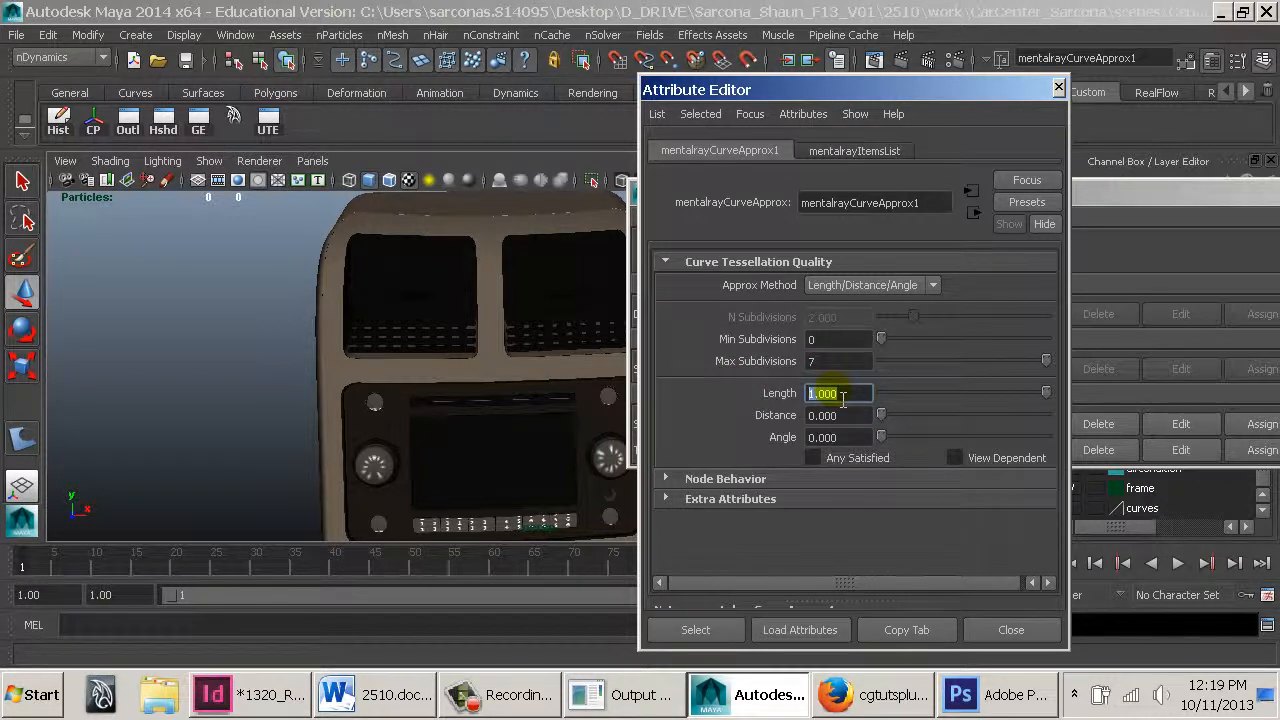
Switch to the web browser, search for "mental ray approximation editor" and open the Maya User's Guide page
left_click(870, 694)
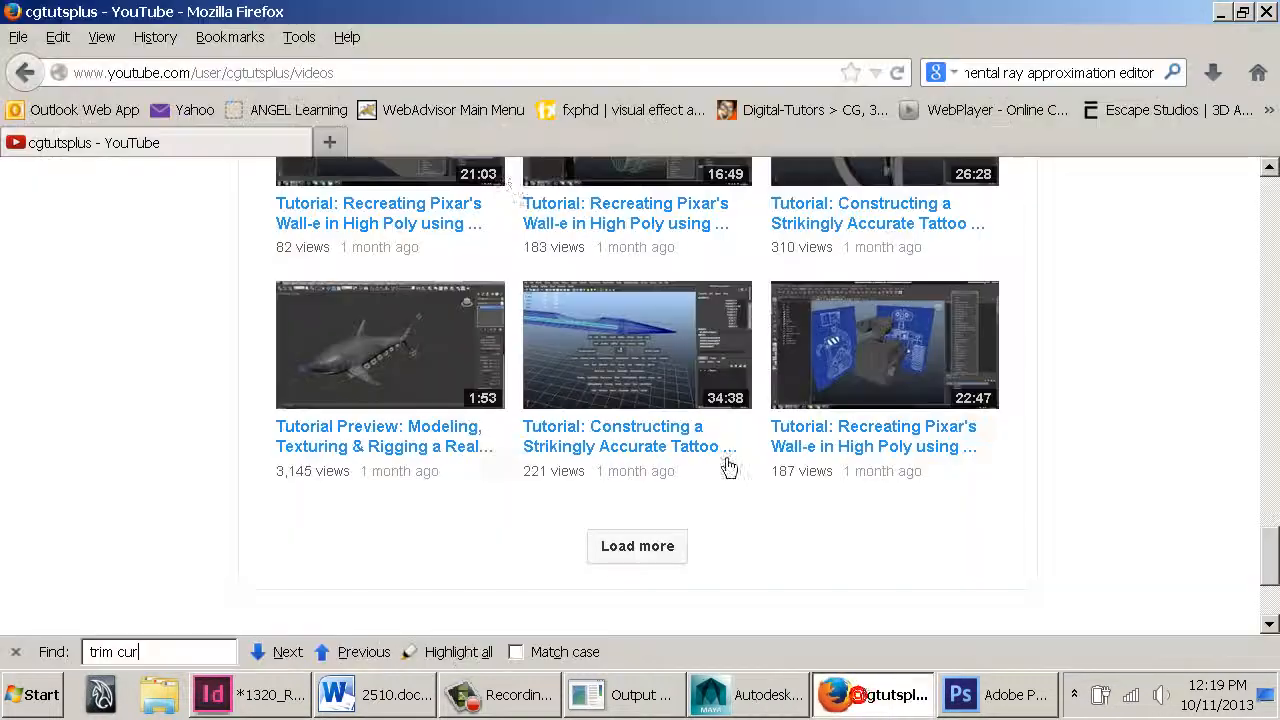
left_click(333, 140)
left_click(1071, 72)
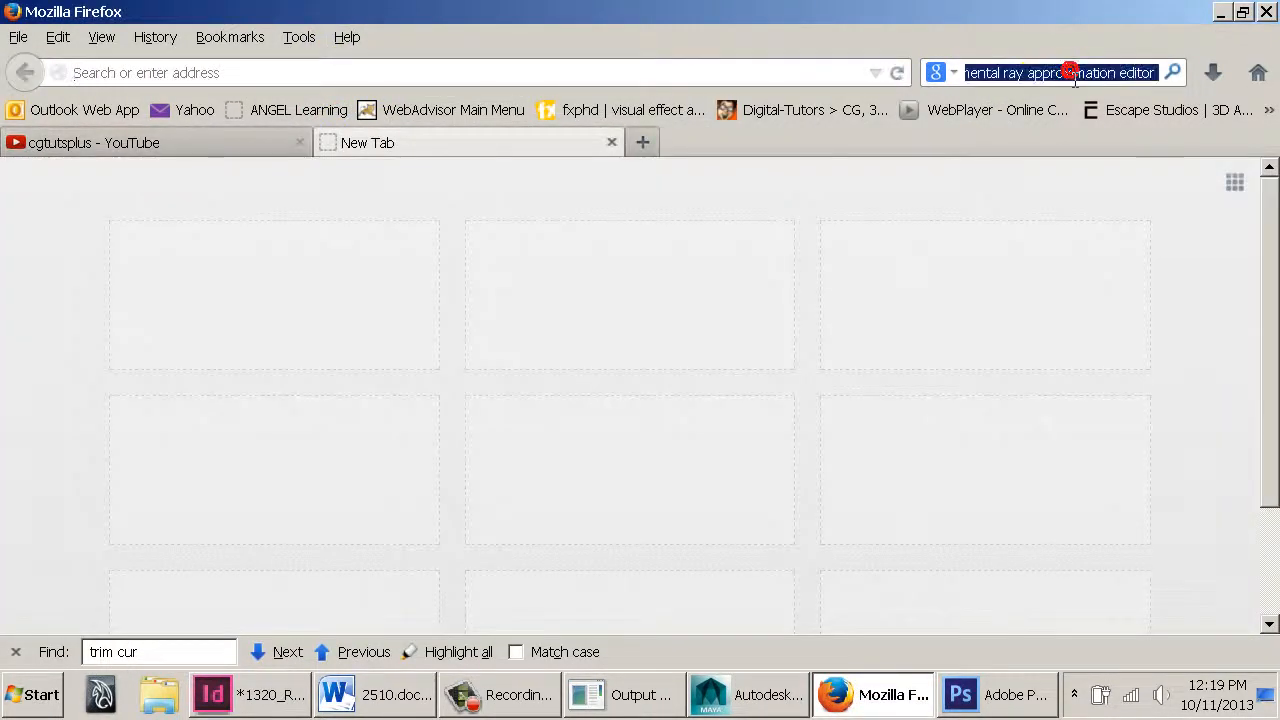
key("Return")
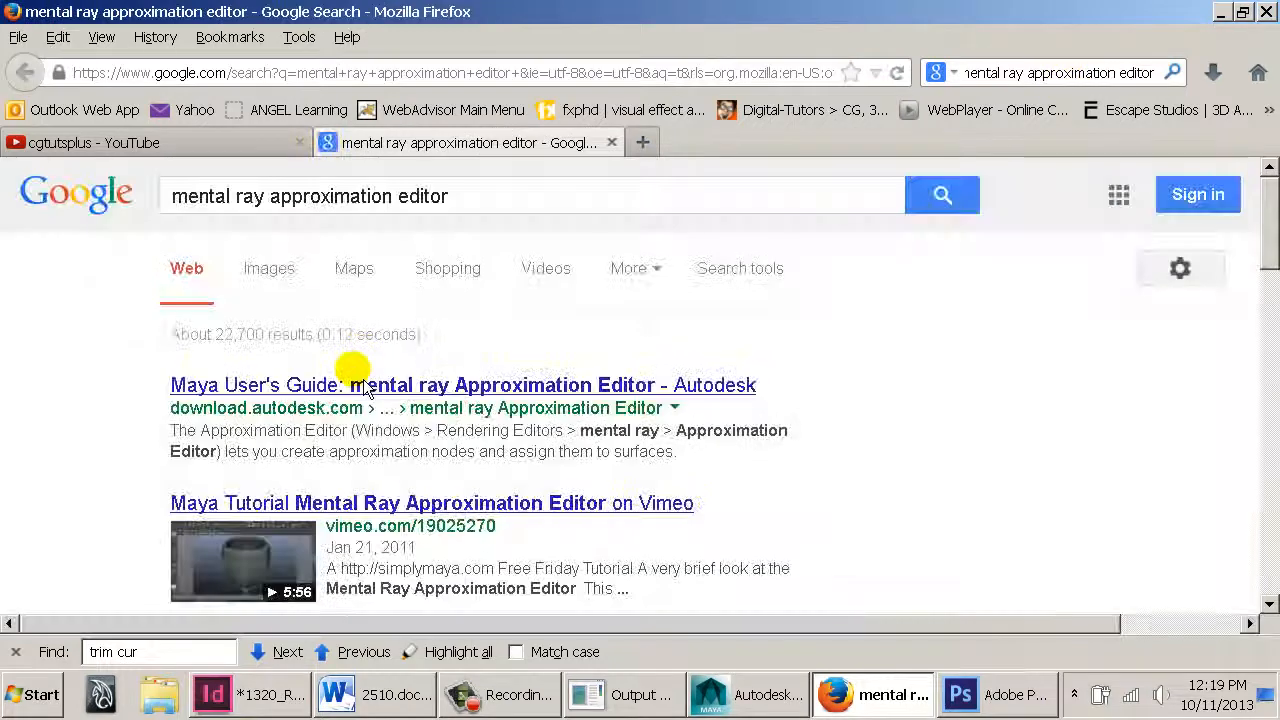
left_click(350, 374)
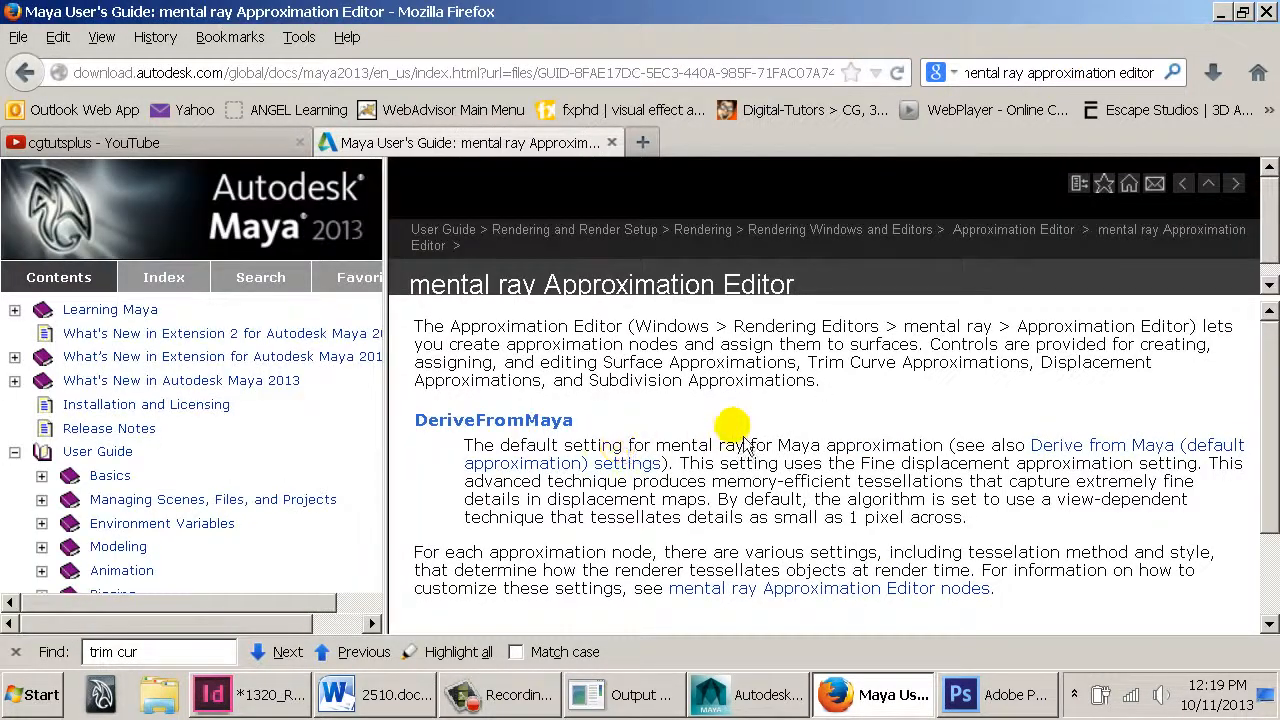
Read the Approximation Editor nodes documentation on Length/distance/angle approximation and the Length attribute, then return to Maya
left_click(740, 598)
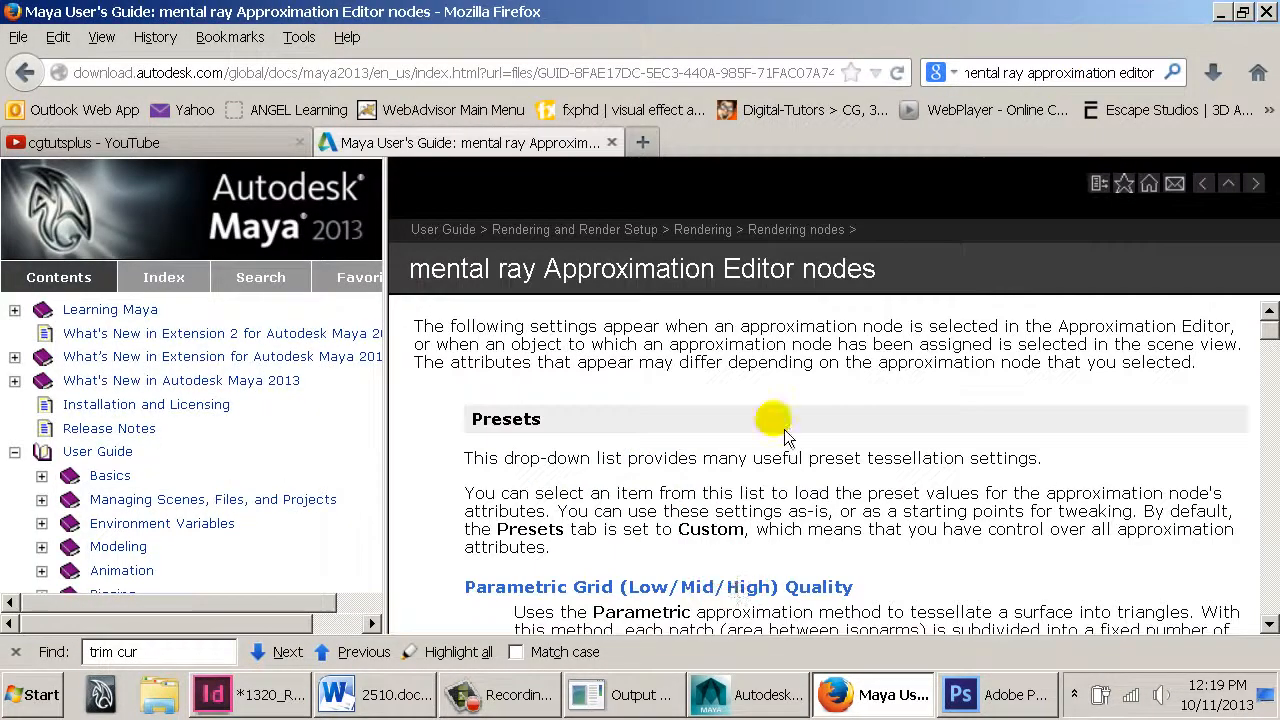
scroll(606, 443, "down", 5)
scroll(574, 476, "down", 10)
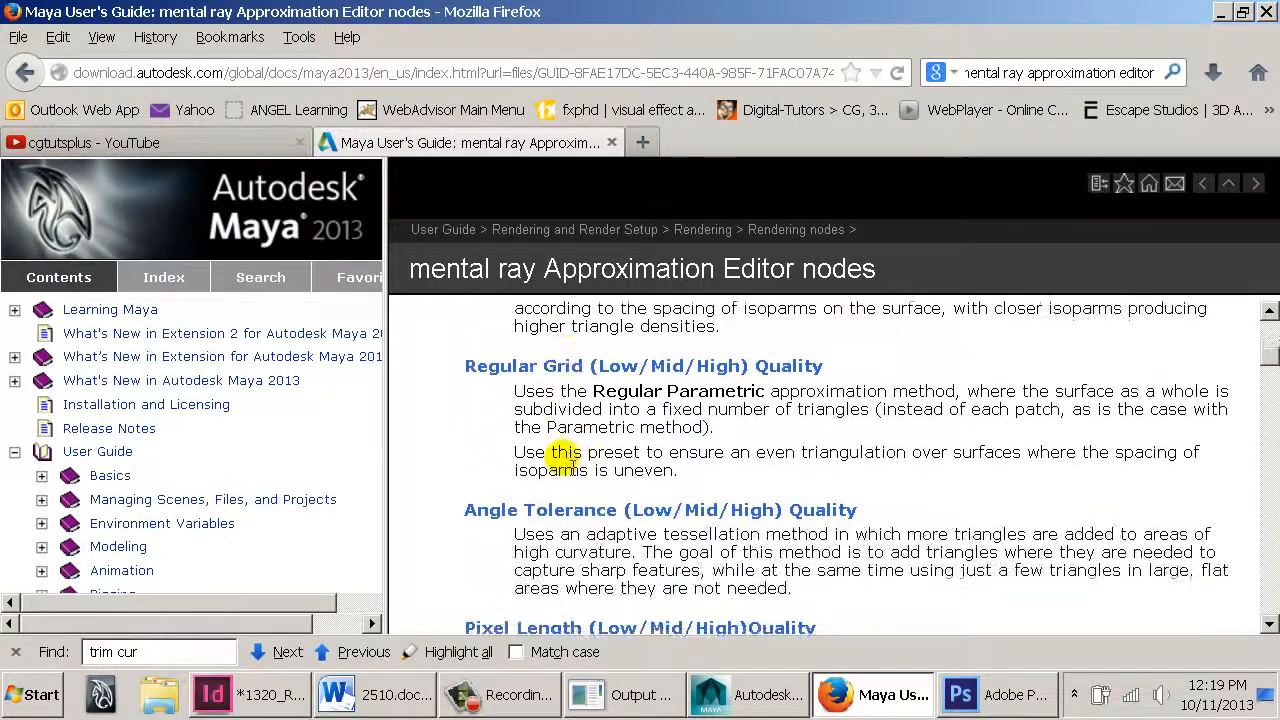
scroll(575, 470, "down", 10)
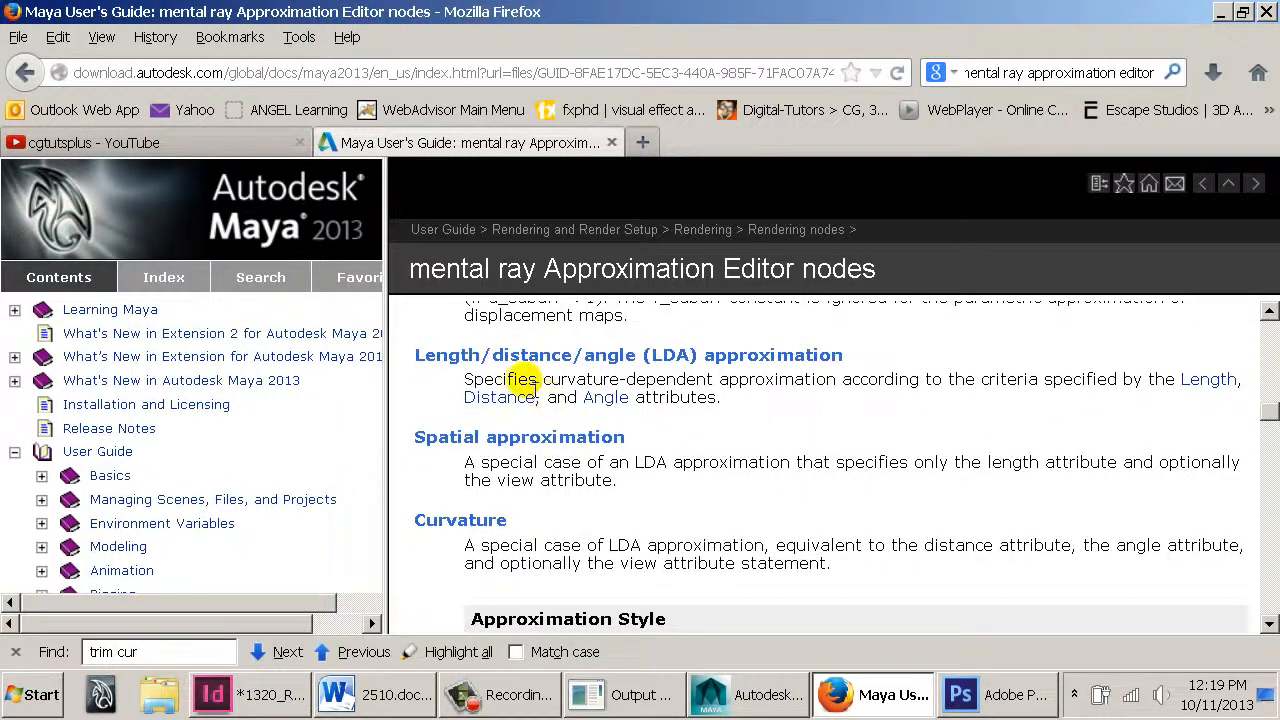
left_click_drag(543, 380, 1090, 385)
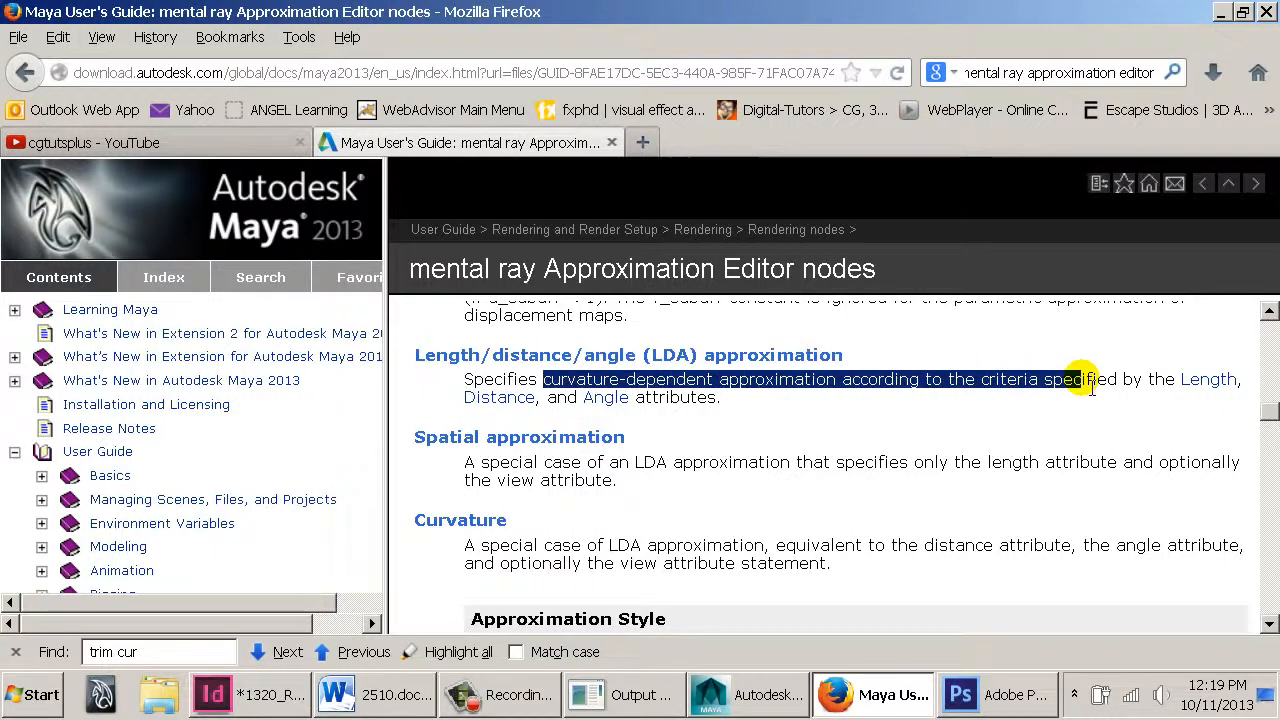
left_click(1210, 382)
left_click_drag(474, 337, 1150, 450)
left_click(495, 494)
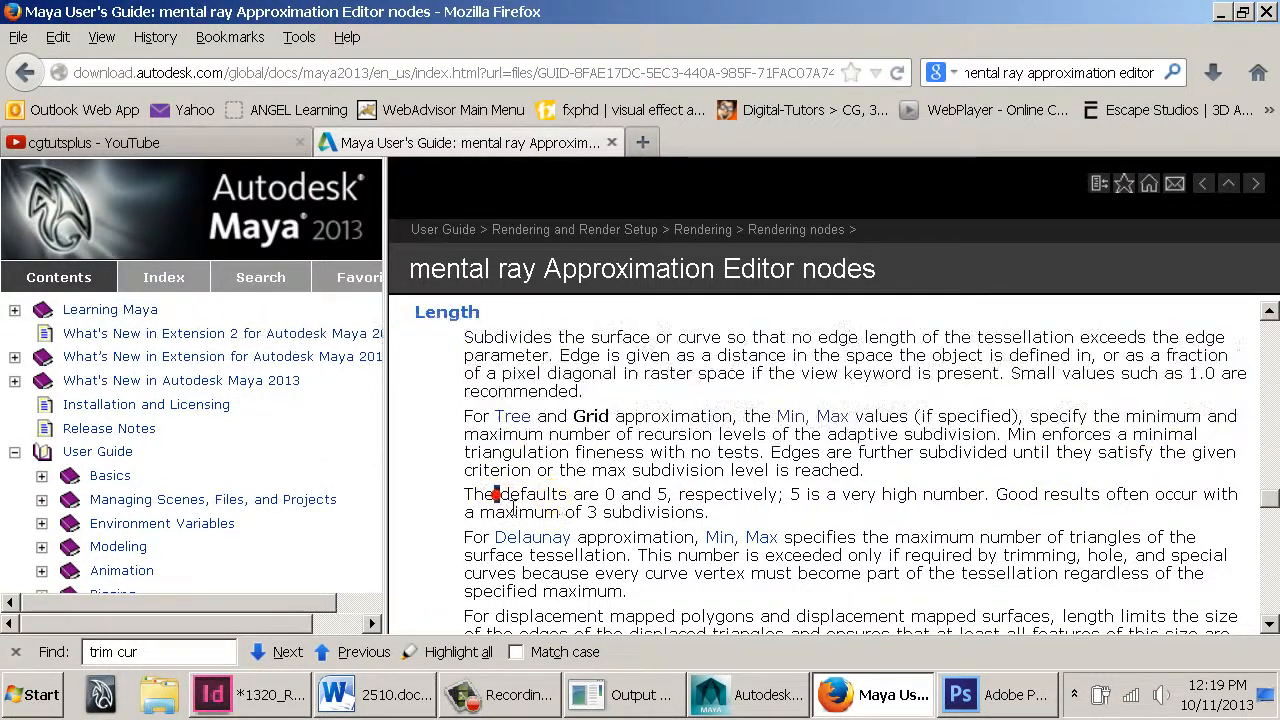
left_click_drag(495, 494, 1046, 520)
left_click_drag(478, 434, 826, 540)
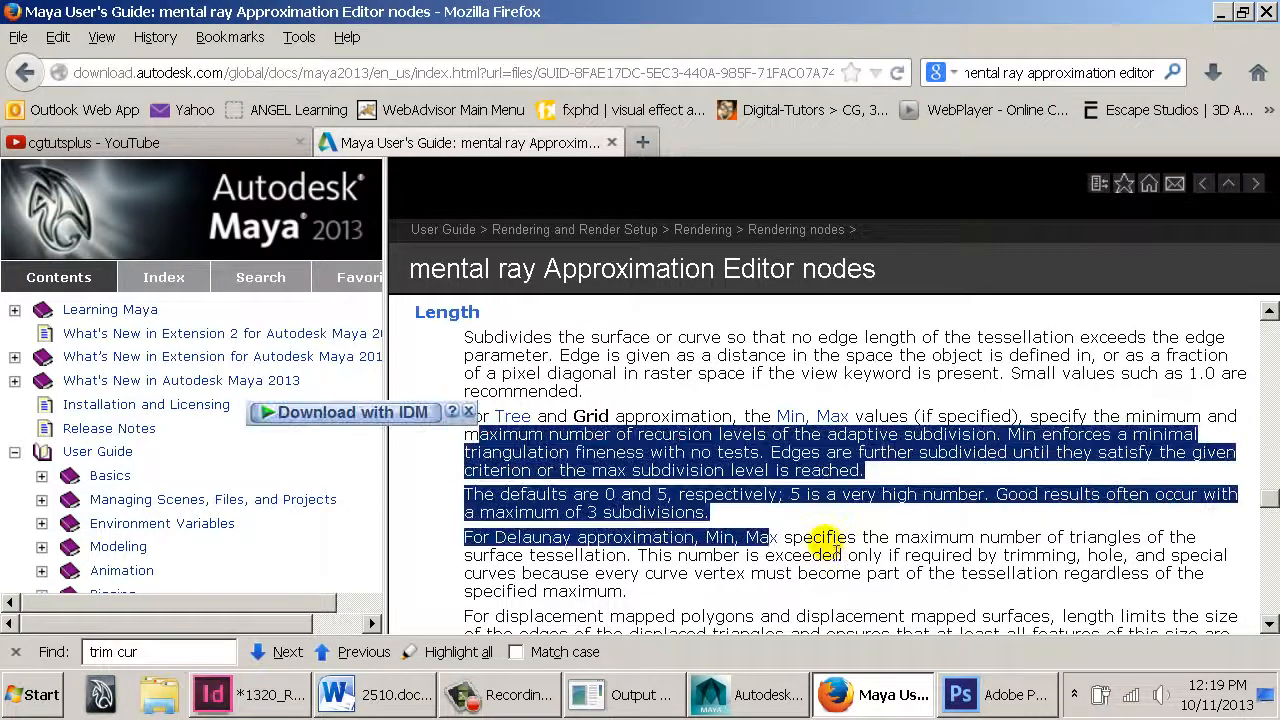
key("alt+Tab")
right_click_drag(460, 389, 843, 420, "alt")
middle_click_drag(533, 370, 514, 426, "alt")
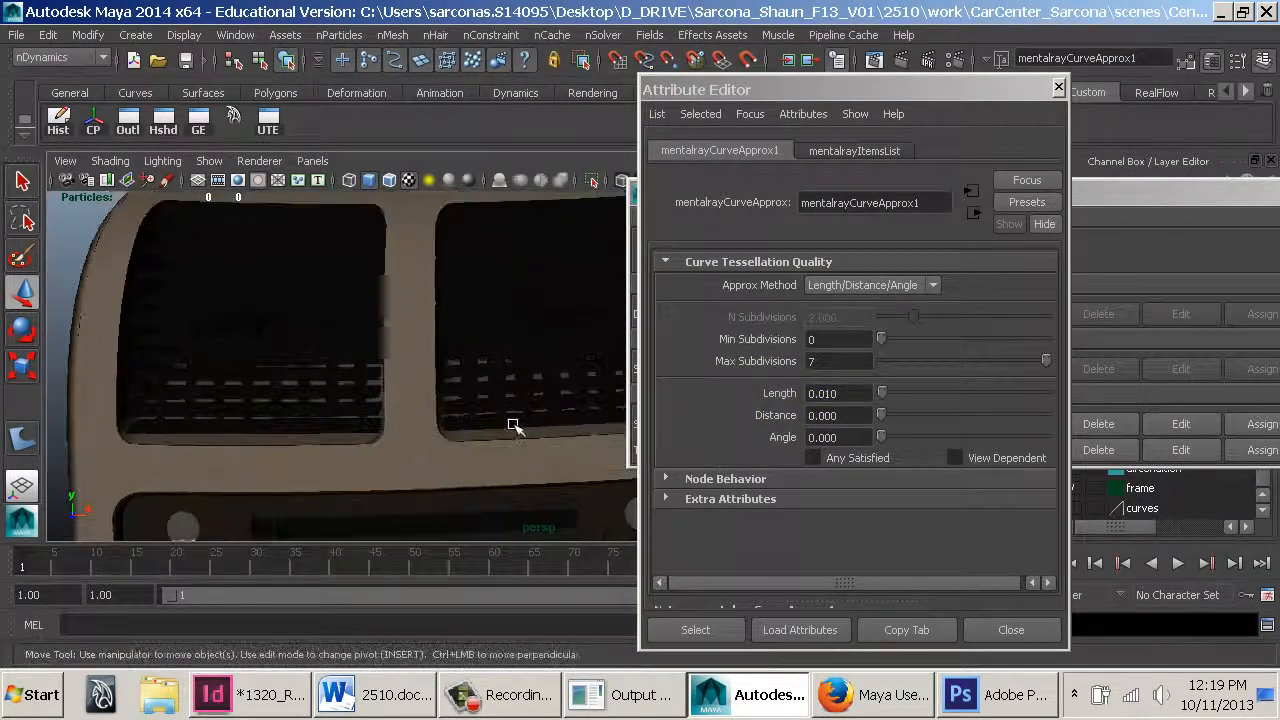
right_click_drag(514, 426, 466, 357, "alt")
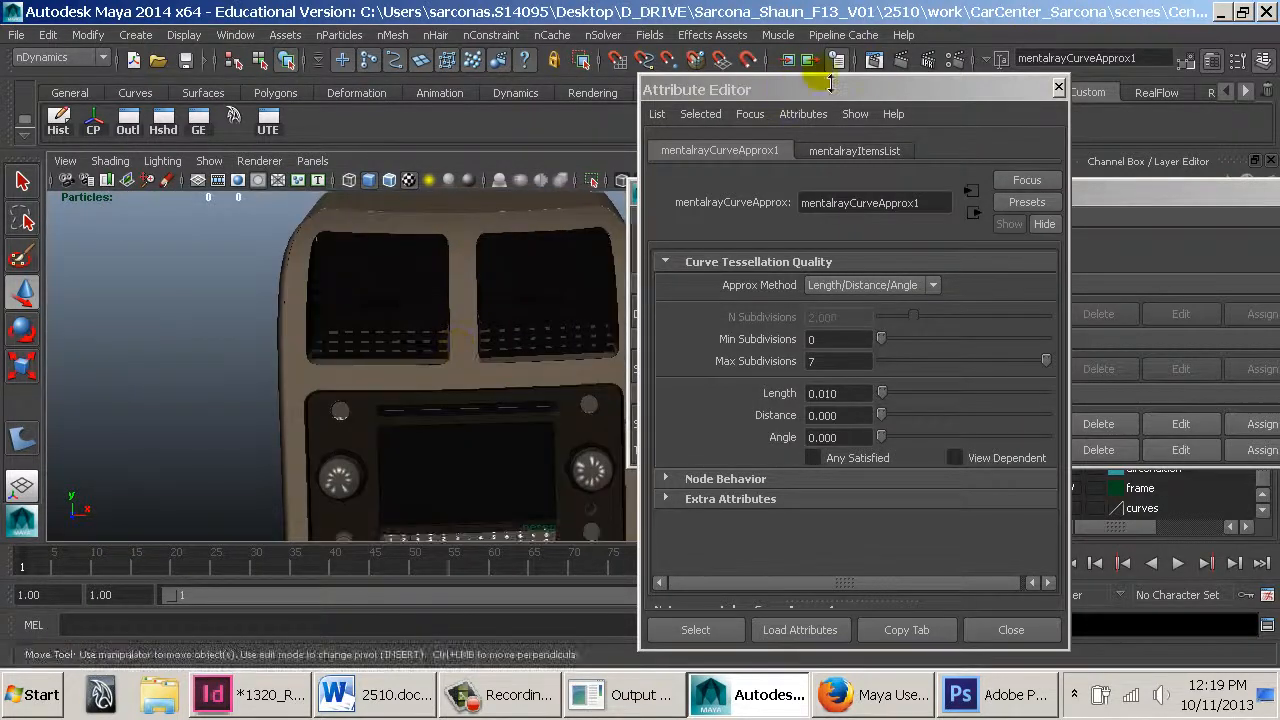
Render the current frame with mental ray and toggle between the RGB and alpha channel displays
left_click(899, 66)
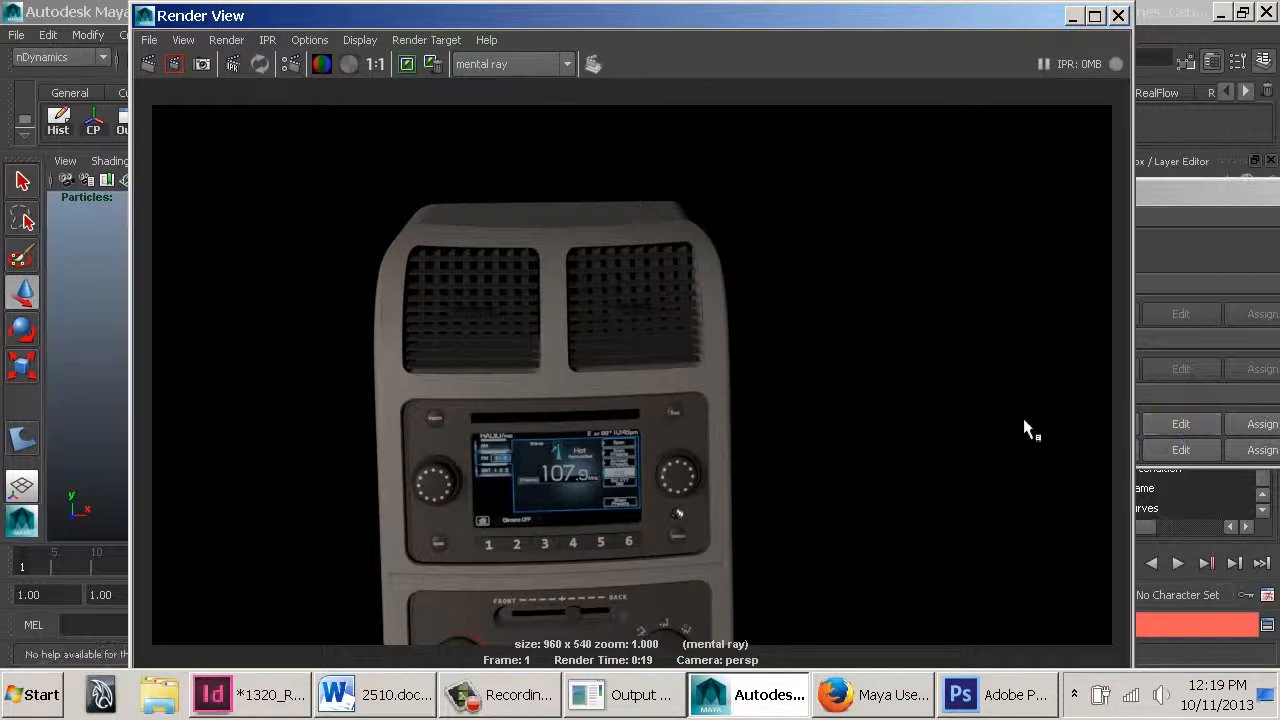
right_click_drag(563, 418, 605, 450, "alt")
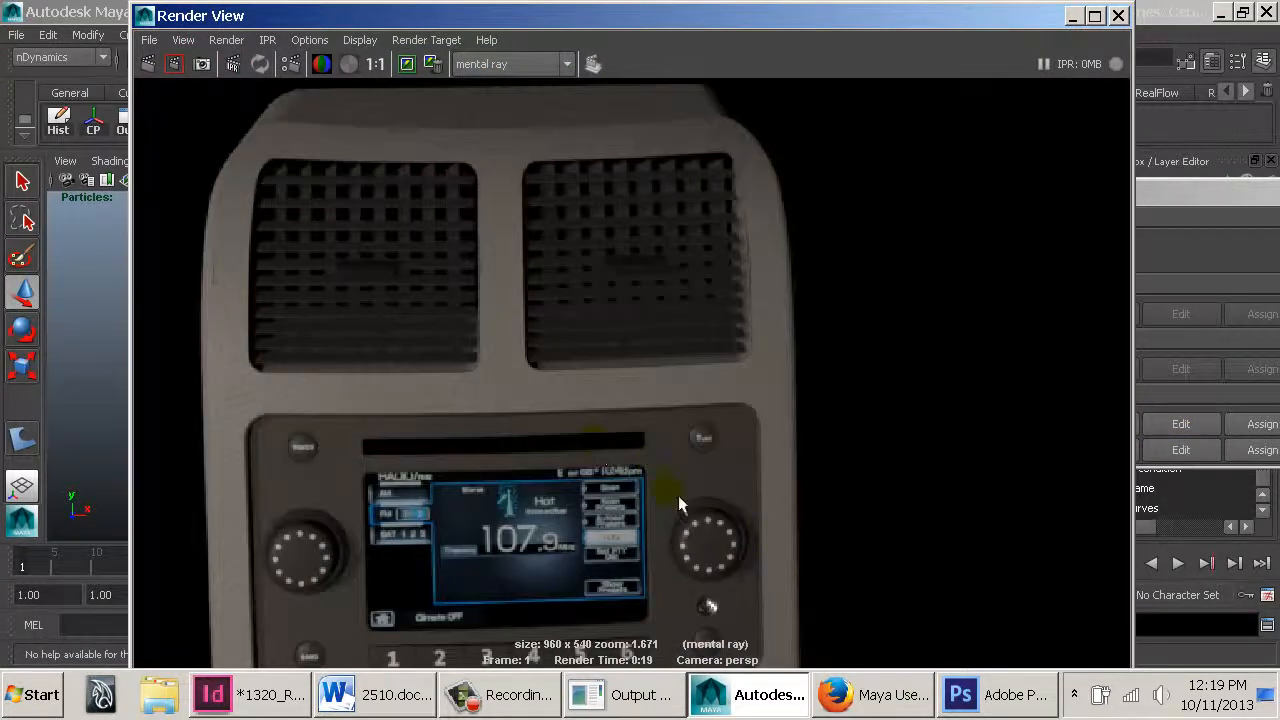
left_click(349, 64)
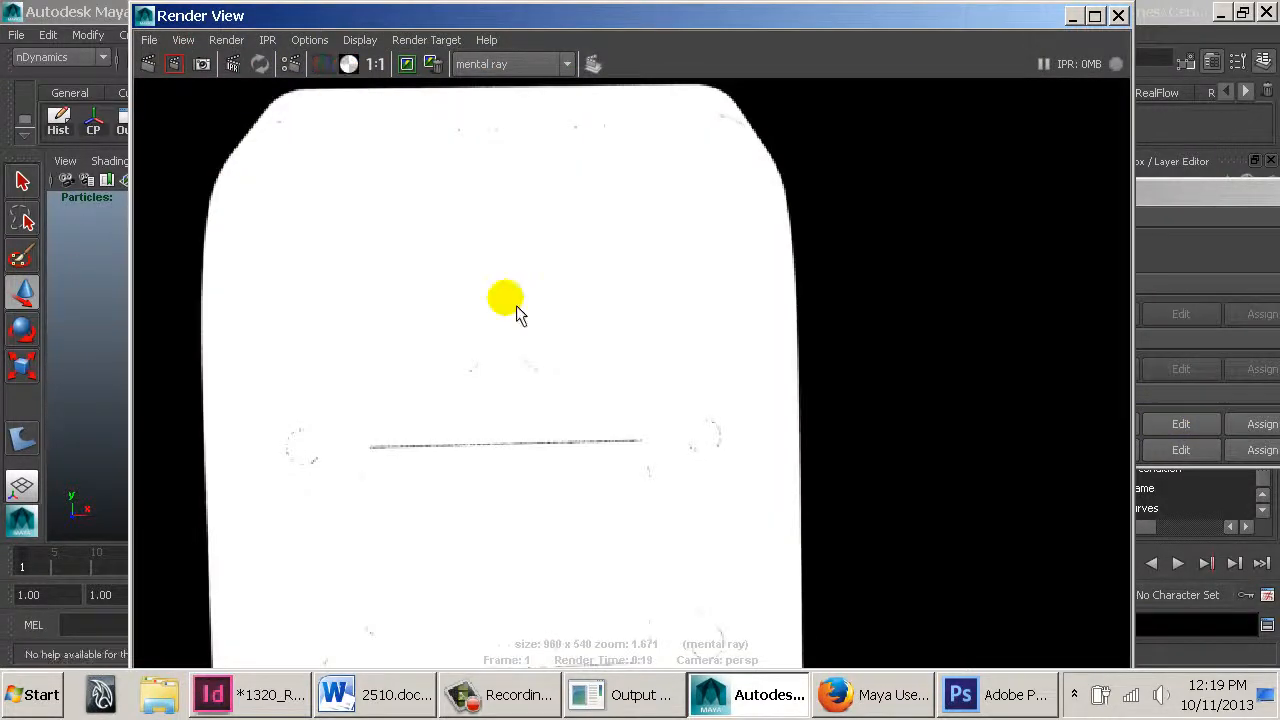
middle_click_drag(517, 307, 631, 466, "alt")
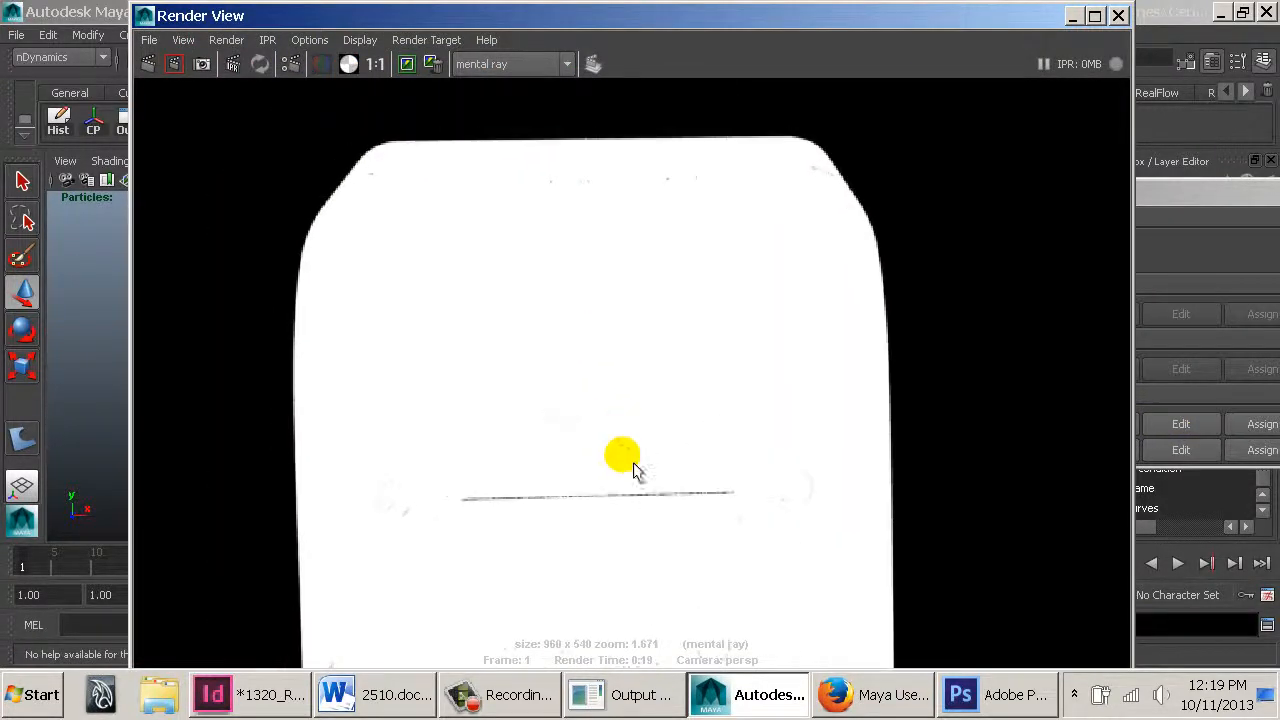
left_click(296, 64)
left_click(328, 66)
left_click(349, 69)
left_click(349, 66)
left_click(349, 66)
left_click(345, 66)
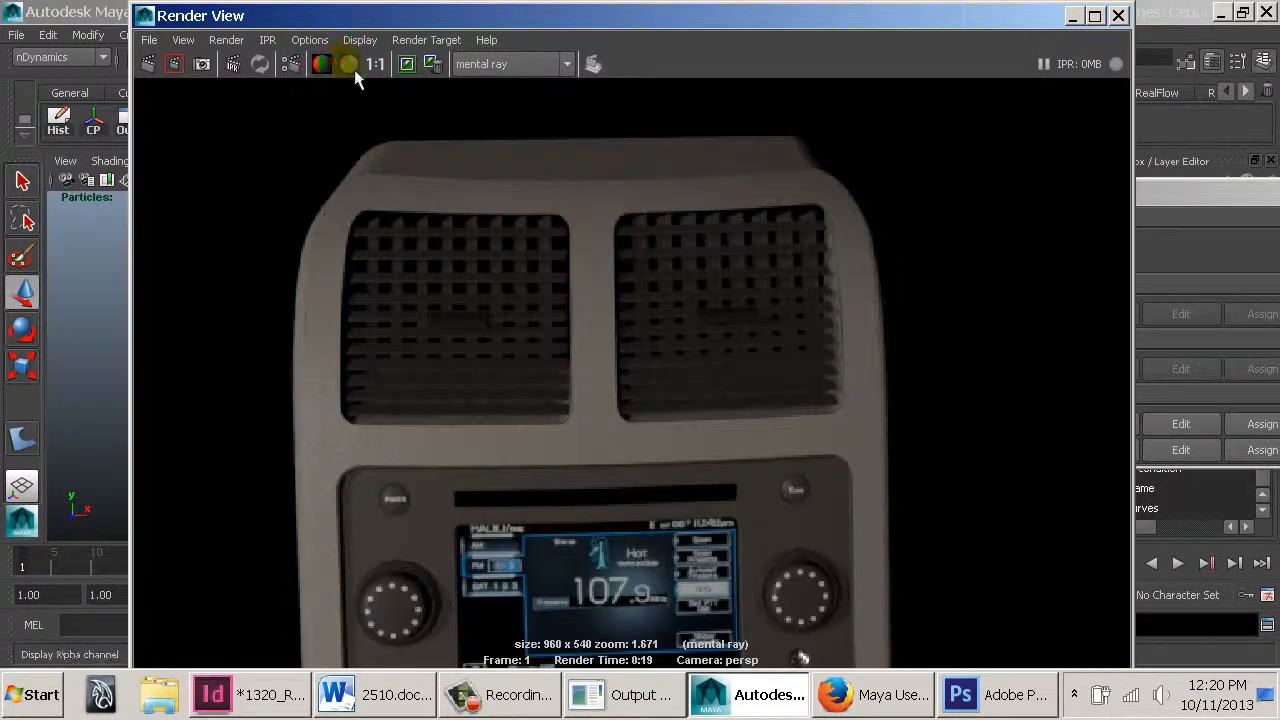
left_click(350, 66)
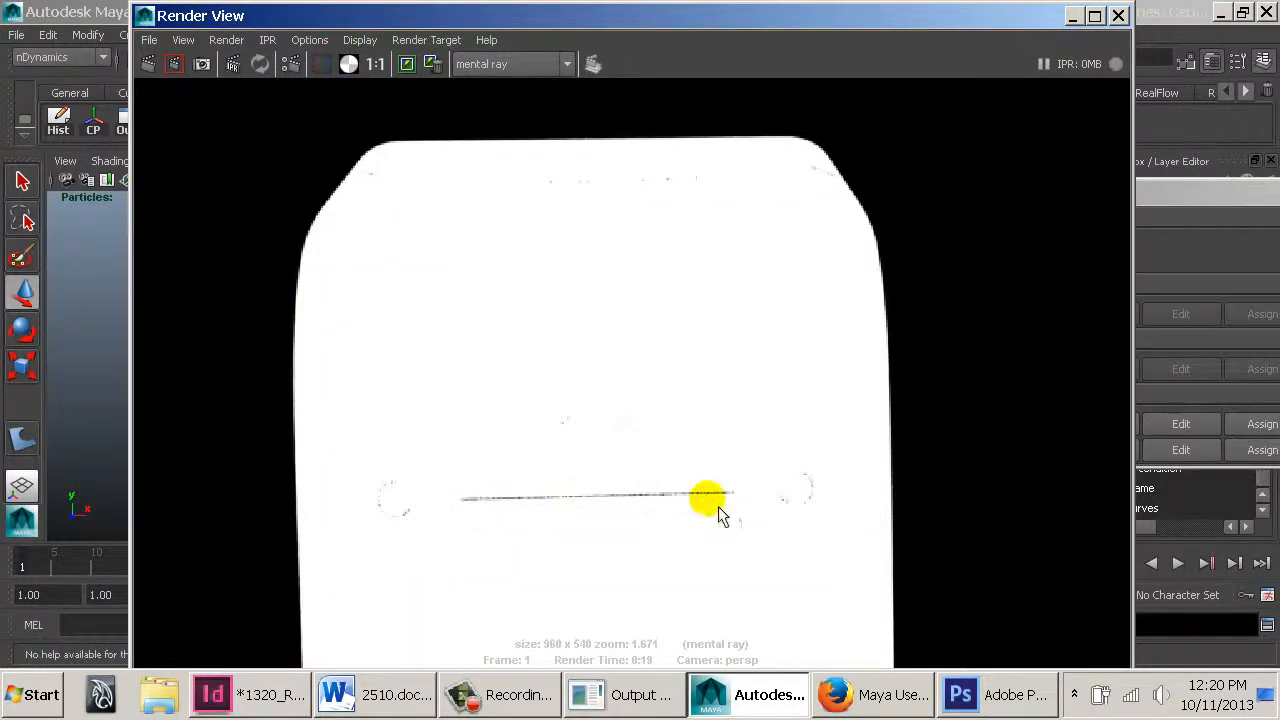
left_click(331, 67)
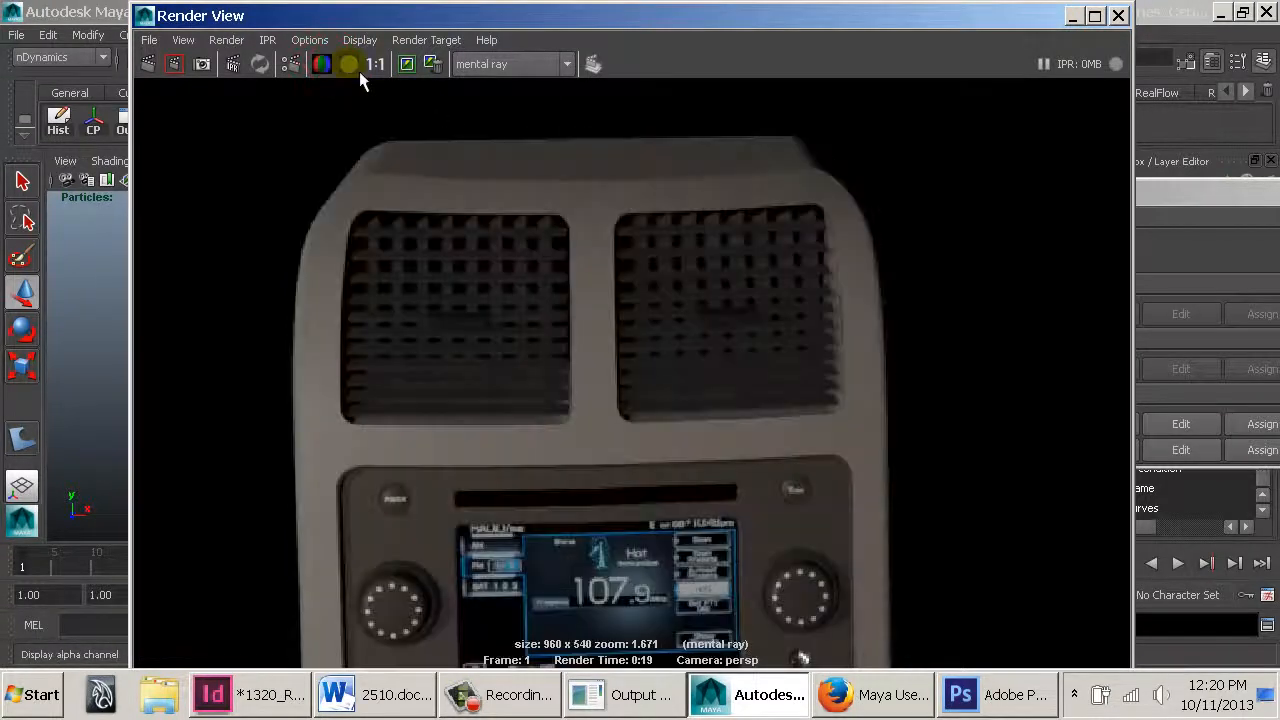
left_click(356, 70)
left_click(340, 65)
left_click(358, 68)
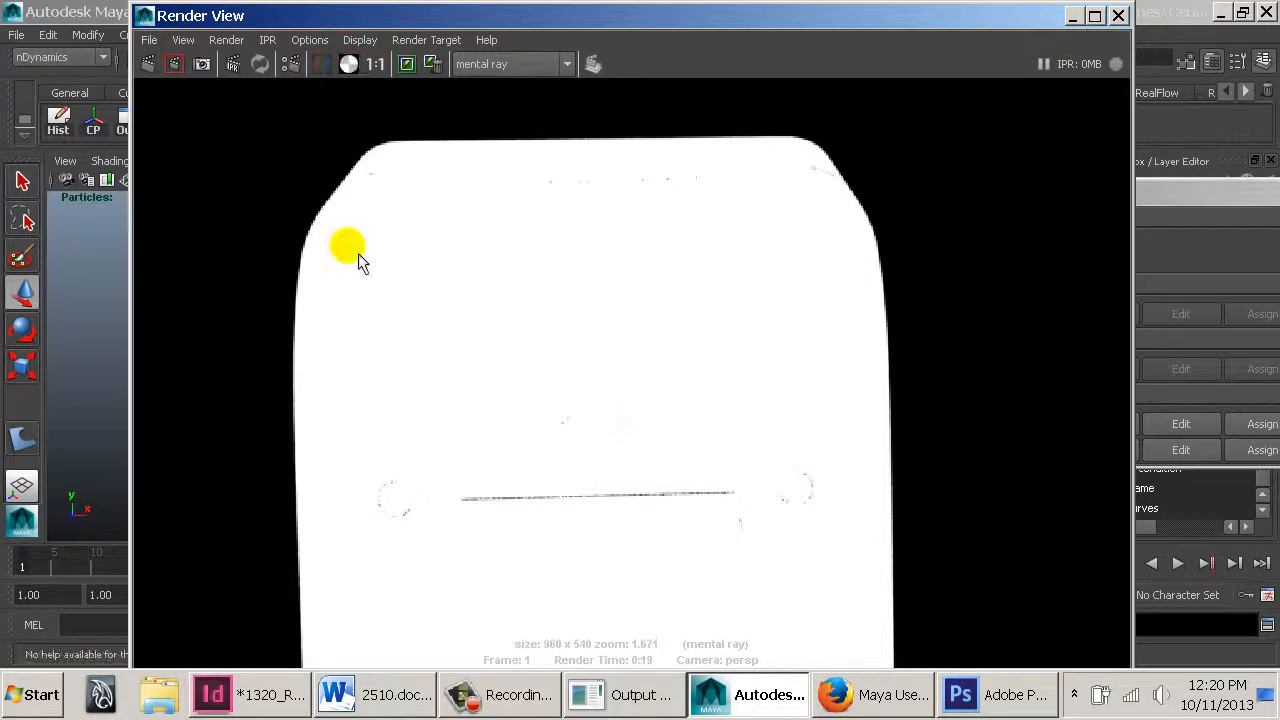
Zoom into the rendered image, compare its alpha and RGB channels, and close the Render View
middle_click_drag(629, 528, 745, 374, "alt")
right_click_drag(745, 374, 1190, 388, "alt")
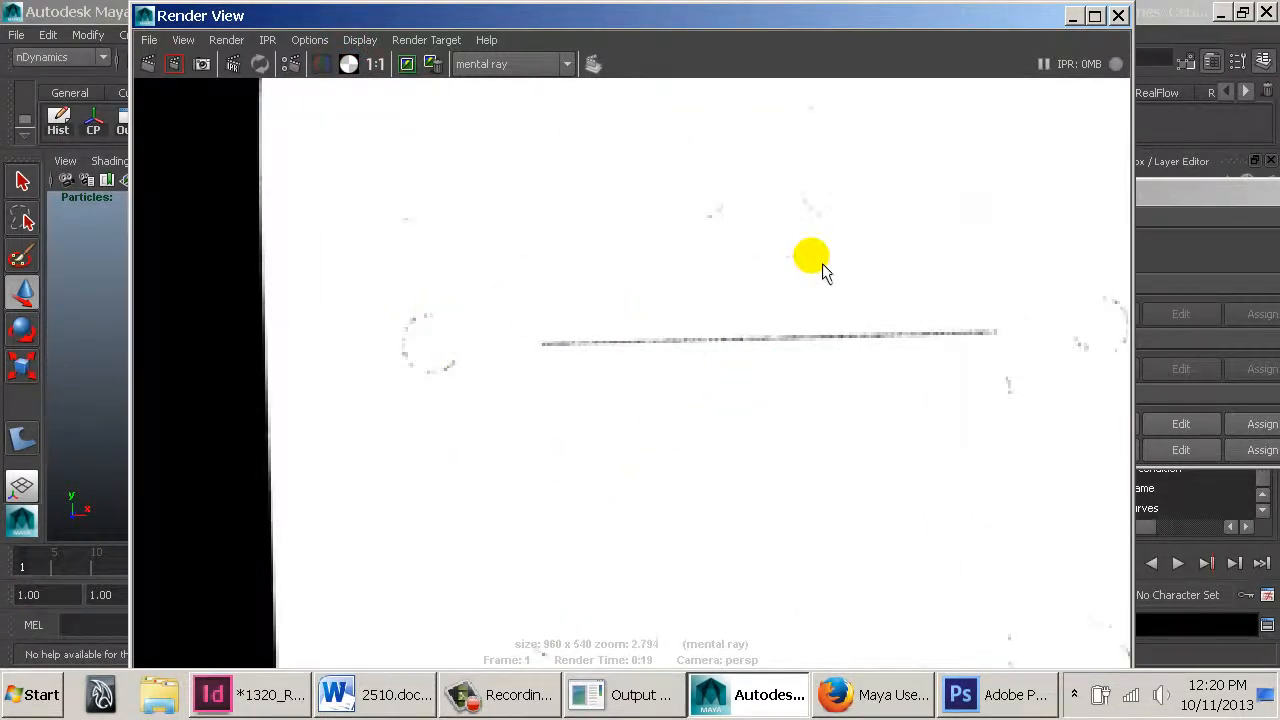
middle_click_drag(820, 266, 666, 324, "alt")
left_click(349, 65)
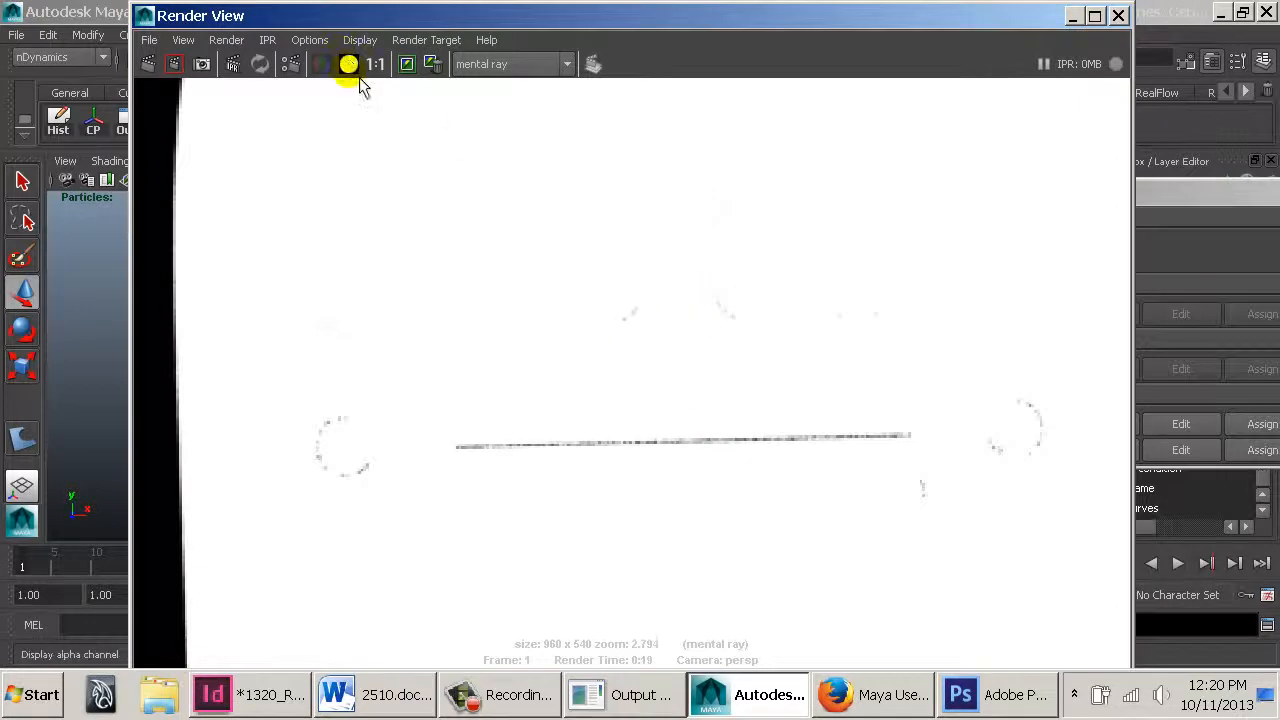
left_click(324, 66)
left_click(341, 66)
left_click(324, 65)
left_click(344, 65)
left_click(324, 65)
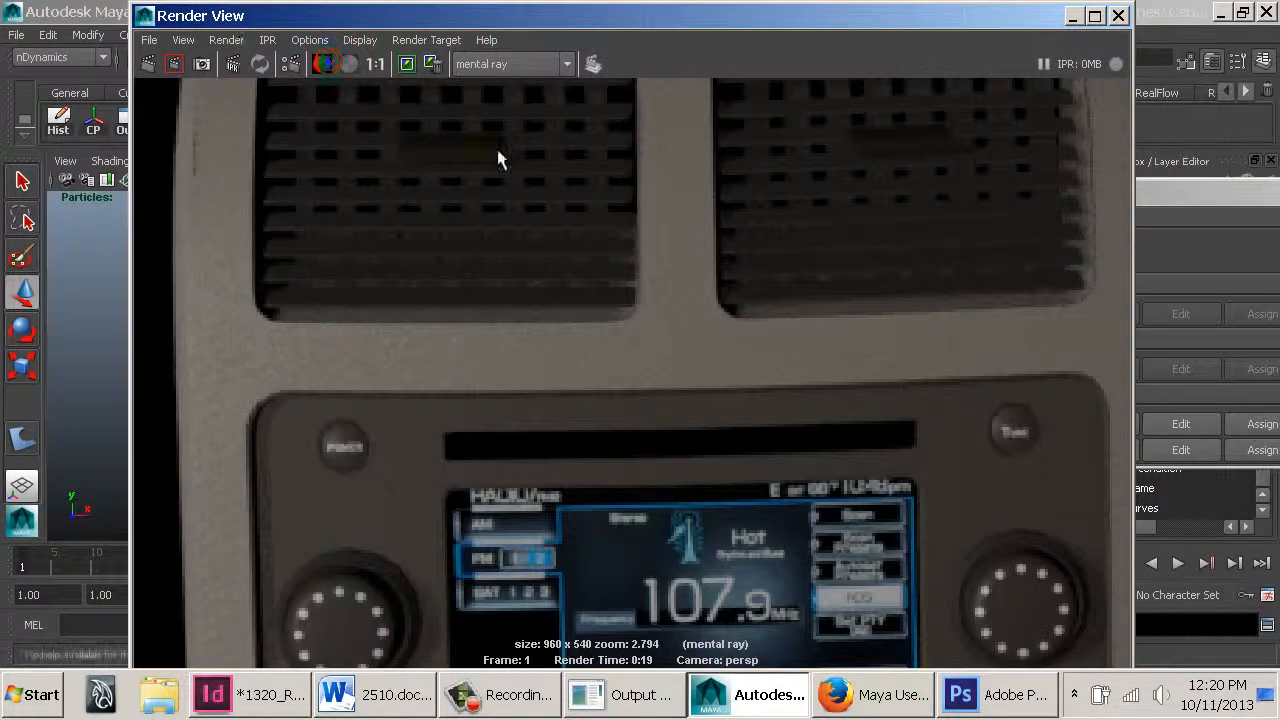
double_click(144, 16)
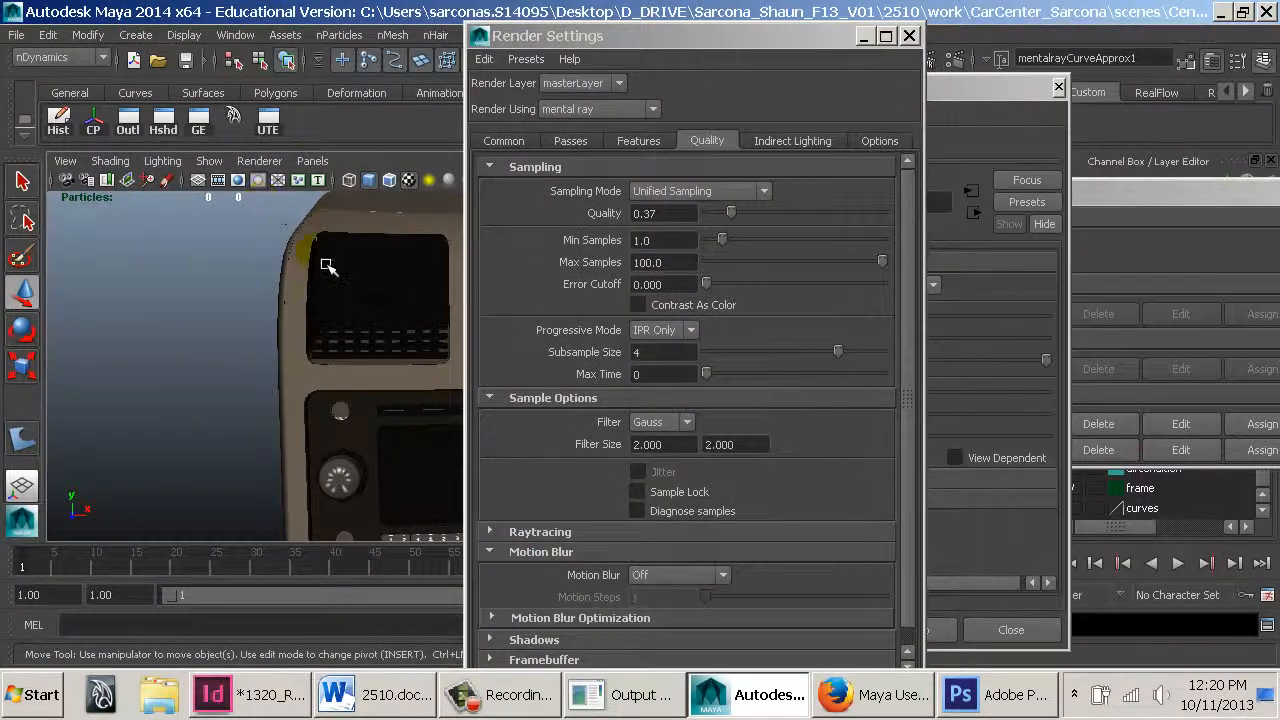
Select the NURBS plane along the upper edge of the radio display on the center console
middle_click_drag(326, 265, 378, 341, "alt")
right_click_drag(378, 341, 425, 350, "alt")
middle_click_drag(375, 330, 354, 192, "alt")
right_click_drag(357, 196, 510, 298, "alt")
left_click_drag(326, 283, 634, 283, "alt")
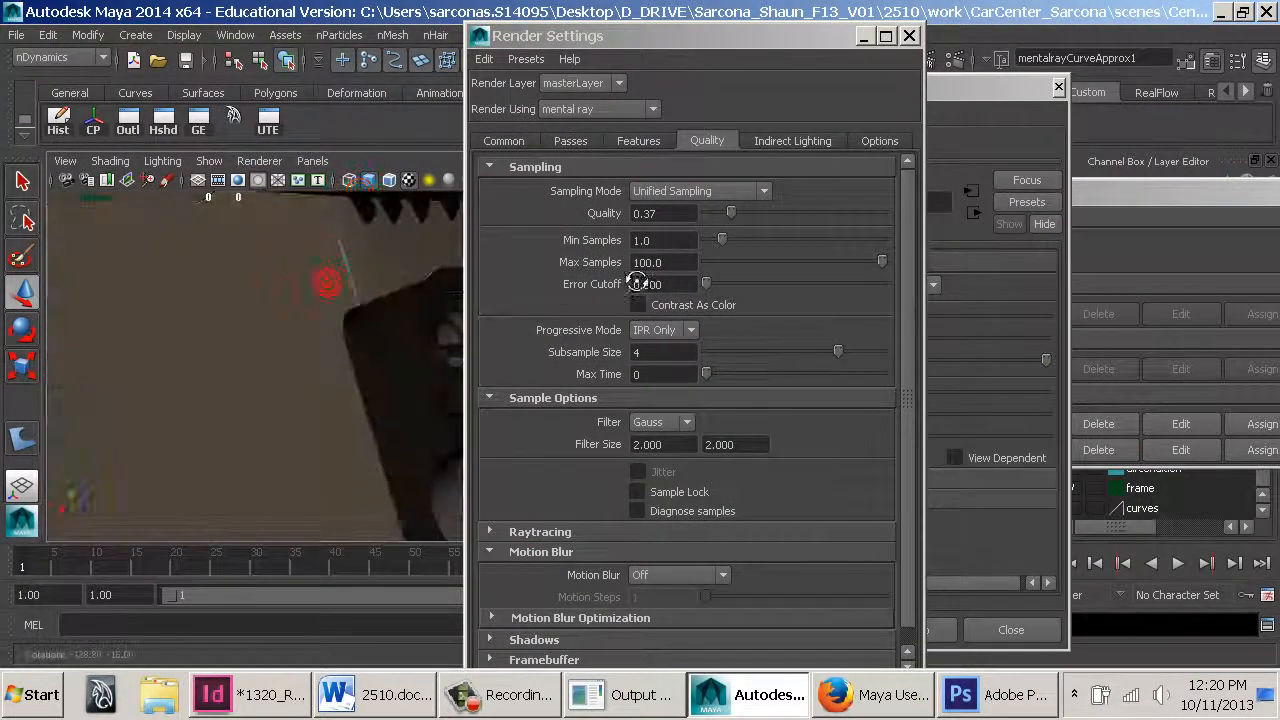
middle_click_drag(341, 306, 355, 308, "alt")
left_click_drag(355, 309, 444, 362, "alt")
left_click(421, 334)
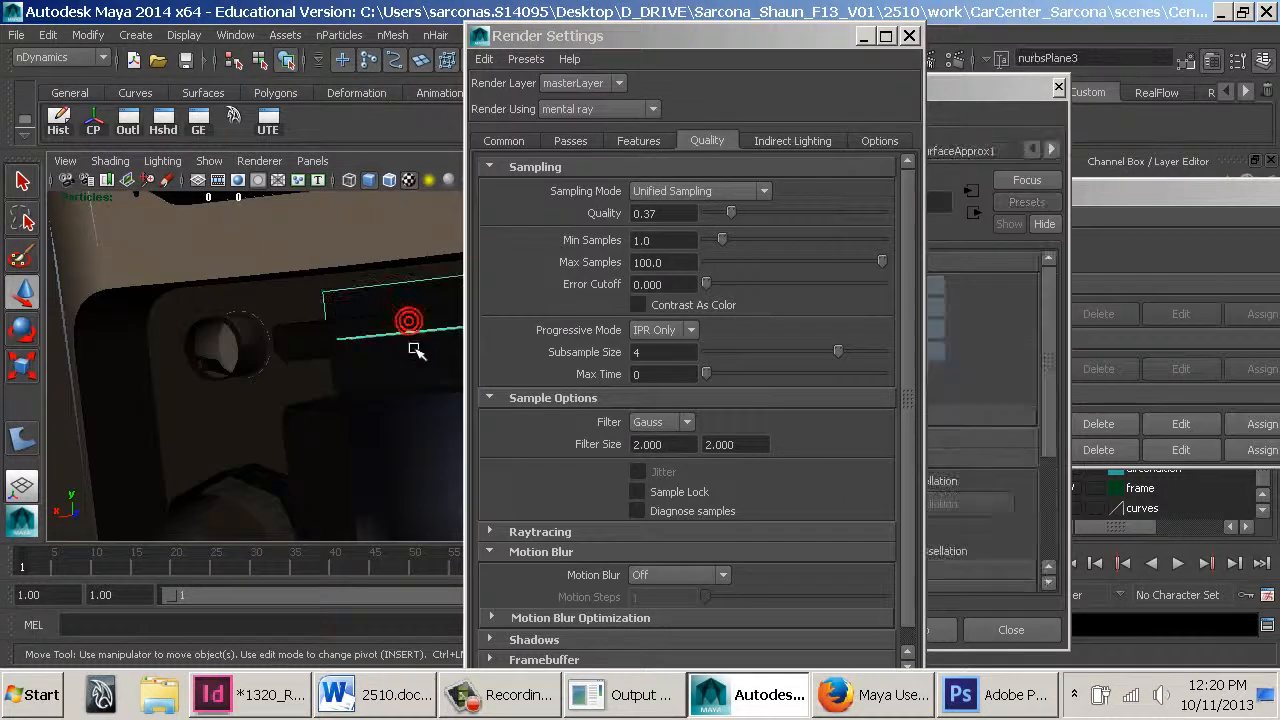
middle_click_drag(414, 349, 240, 360, "alt")
left_click_drag(240, 360, 330, 374, "alt")
key("space")
middle_click_drag(330, 374, 433, 322, "alt")
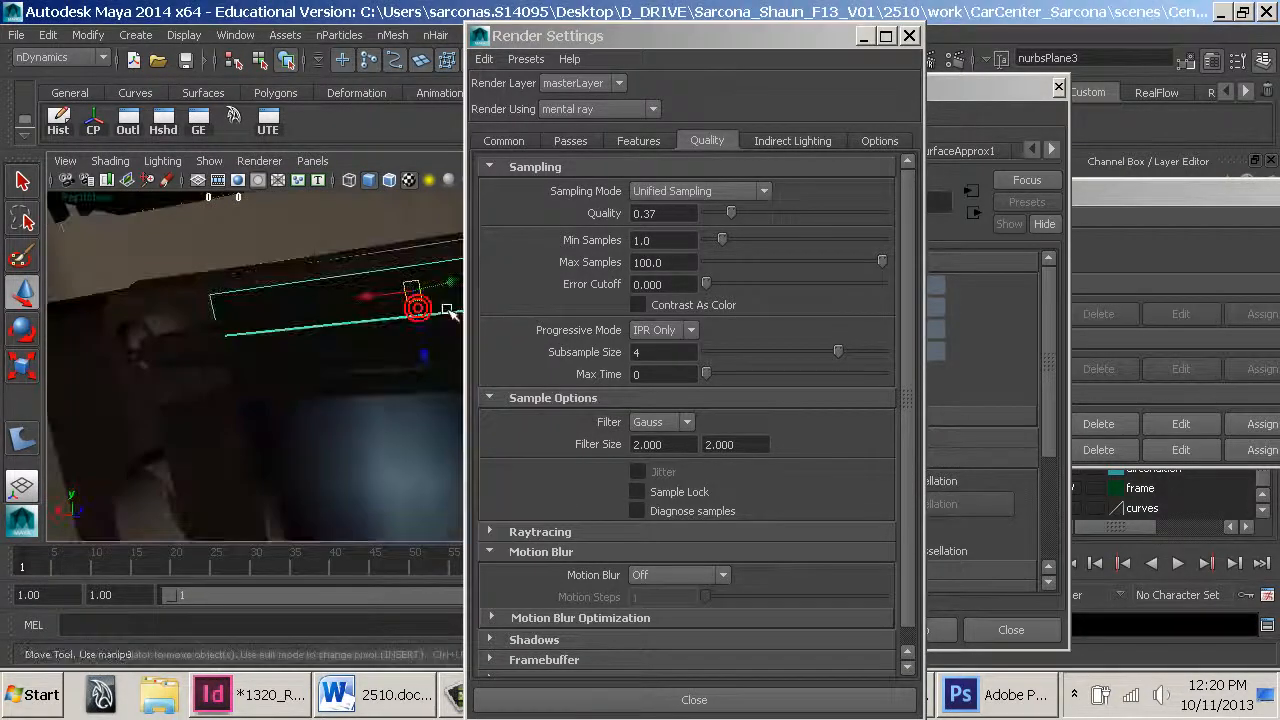
left_click_drag(431, 323, 420, 324)
key("r")
left_click_drag(370, 306, 512, 321)
left_click_drag(386, 395, 284, 387)
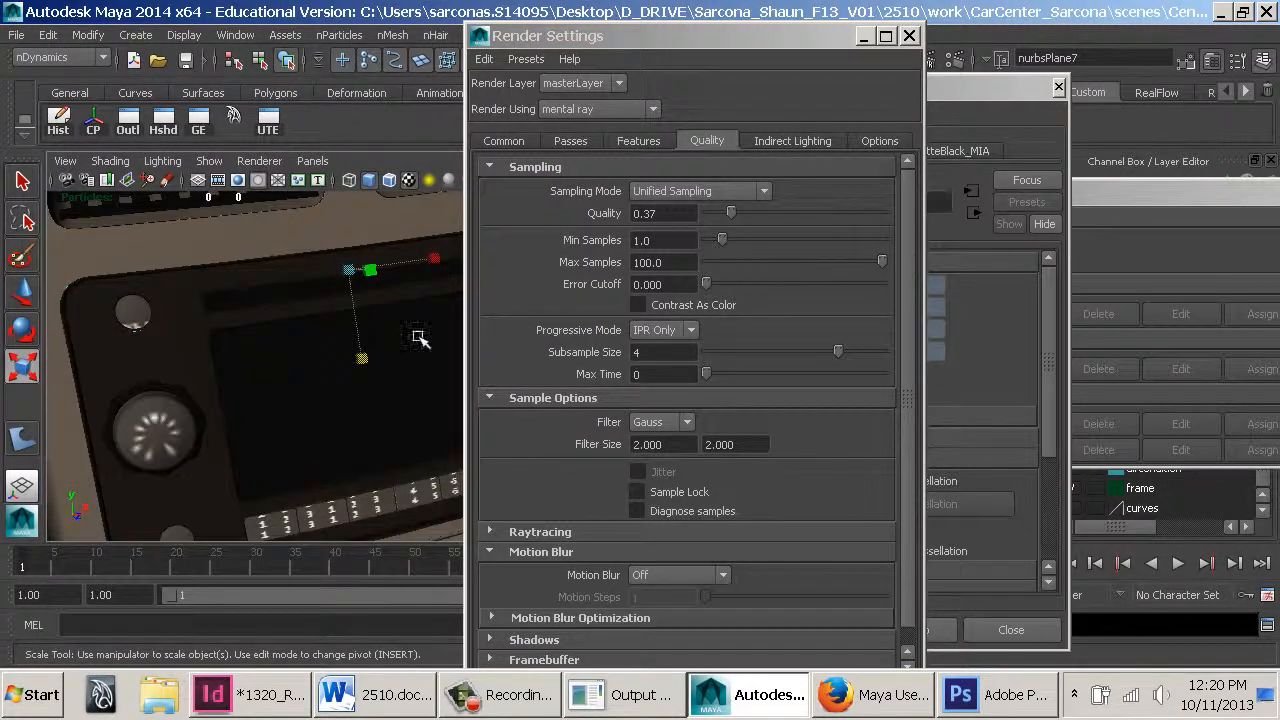
Create a mental ray surface approximation node for the selected plane and open it for editing
left_click(1200, 194)
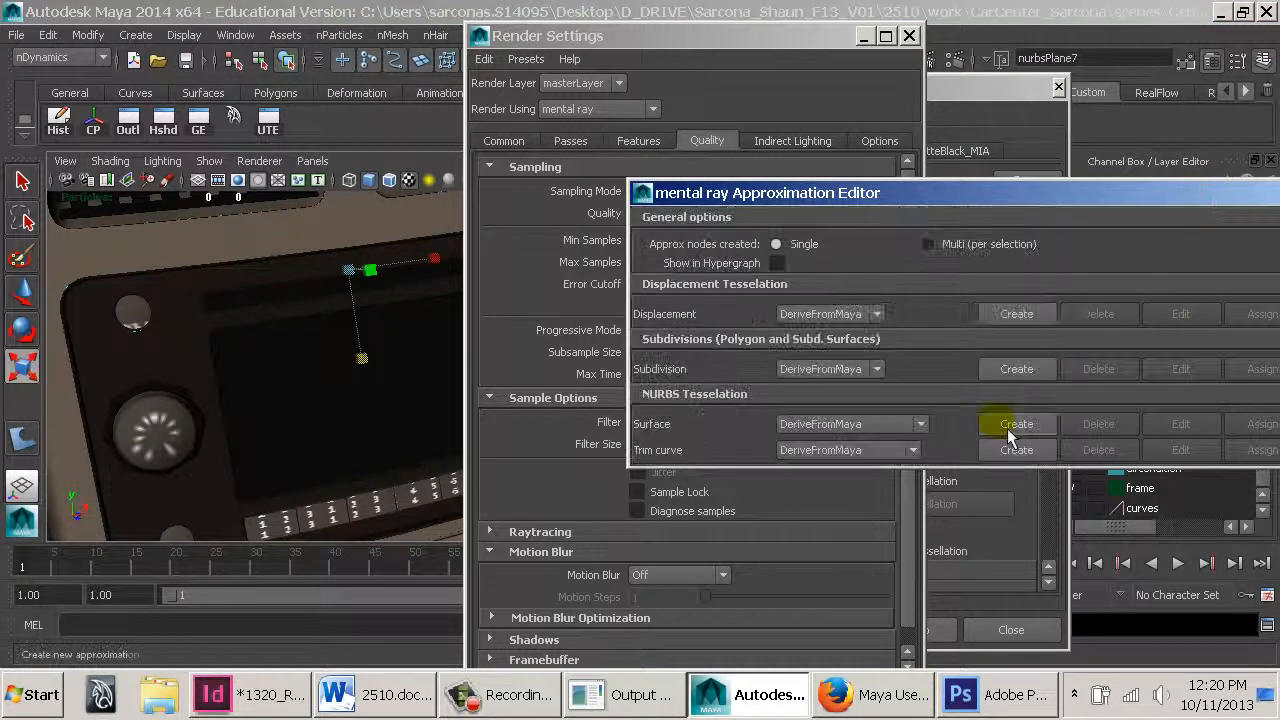
left_click(860, 425)
left_click(825, 455)
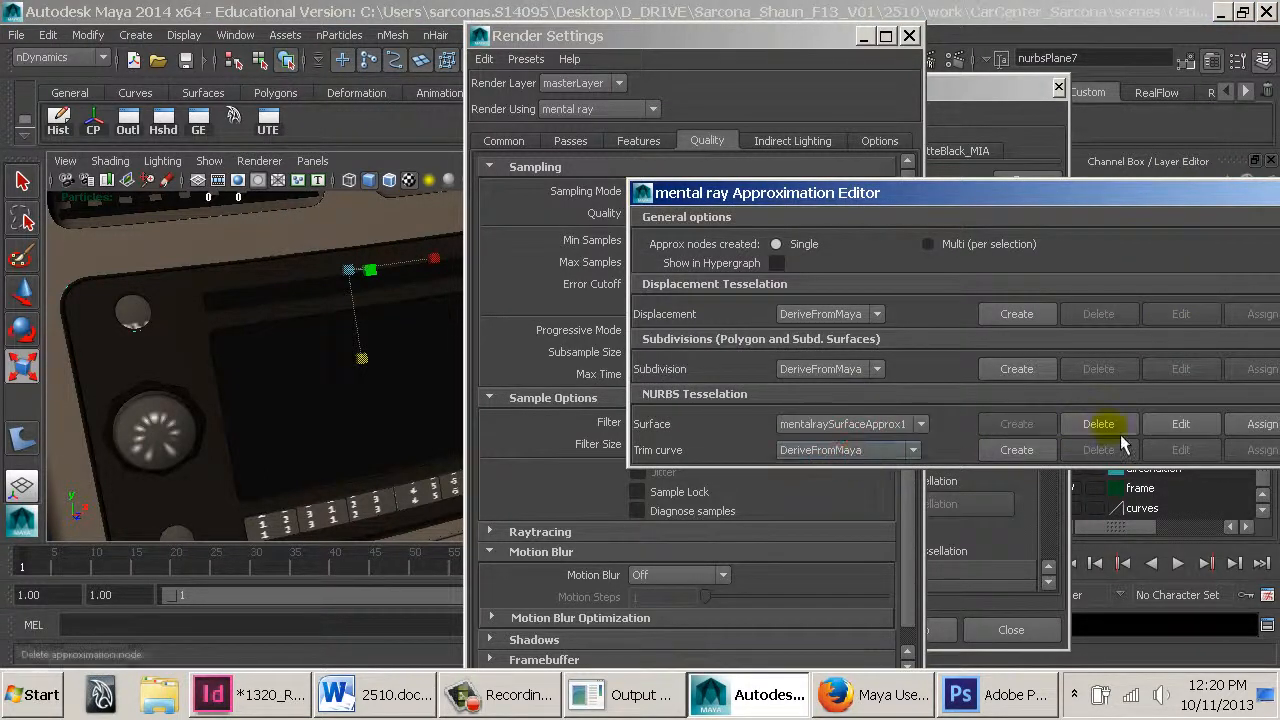
left_click(1180, 426)
Set the surface approximation's Approx Style to Tree
scroll(961, 365, "down", 2)
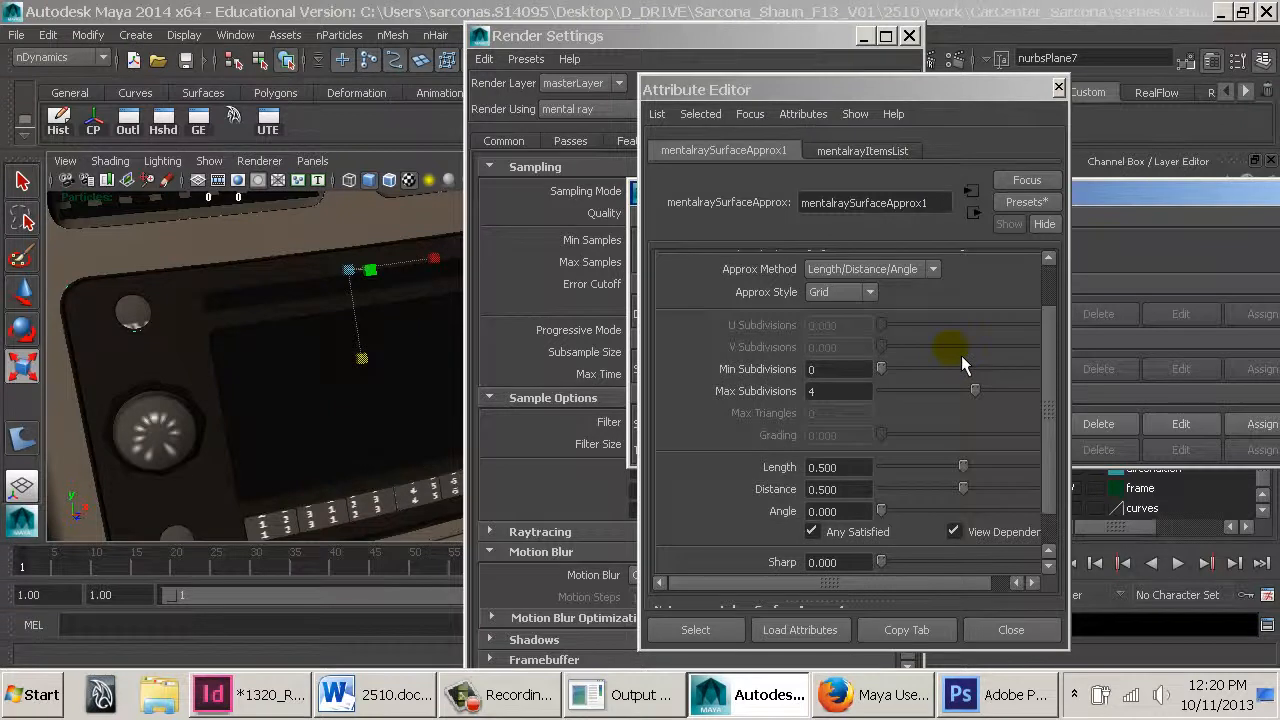
left_click(868, 292)
left_click(862, 335)
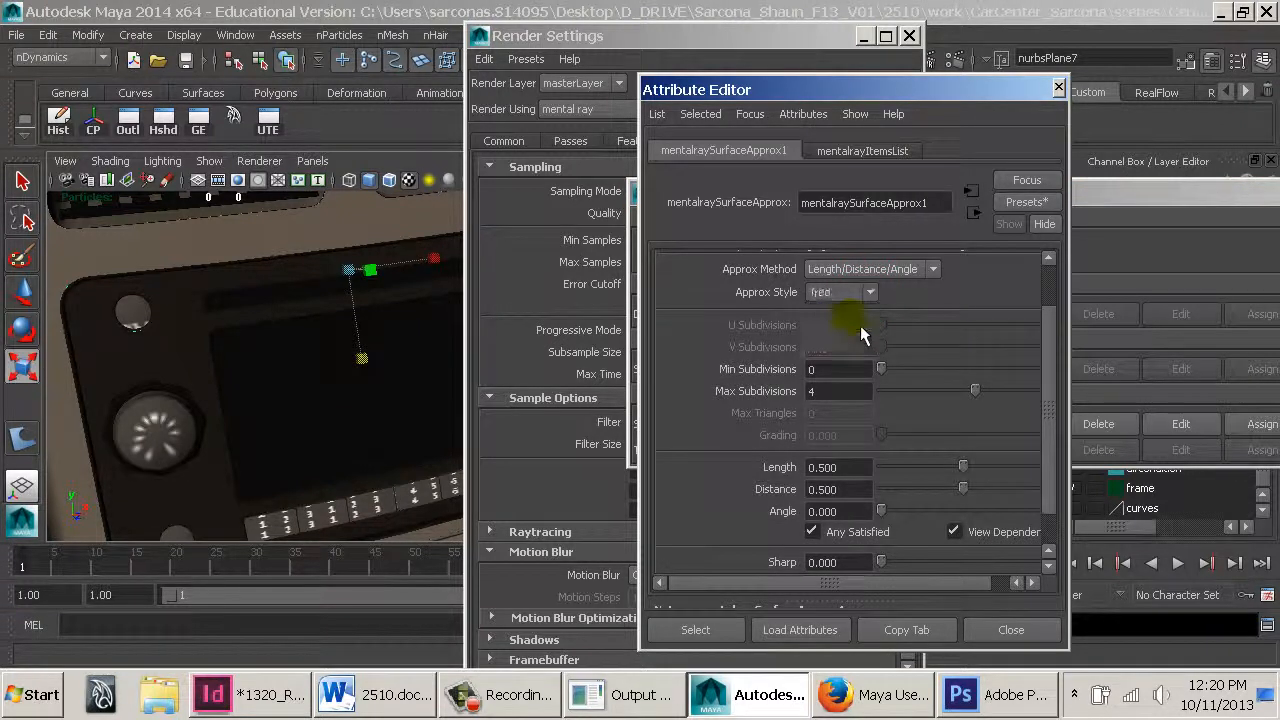
double_click(850, 467)
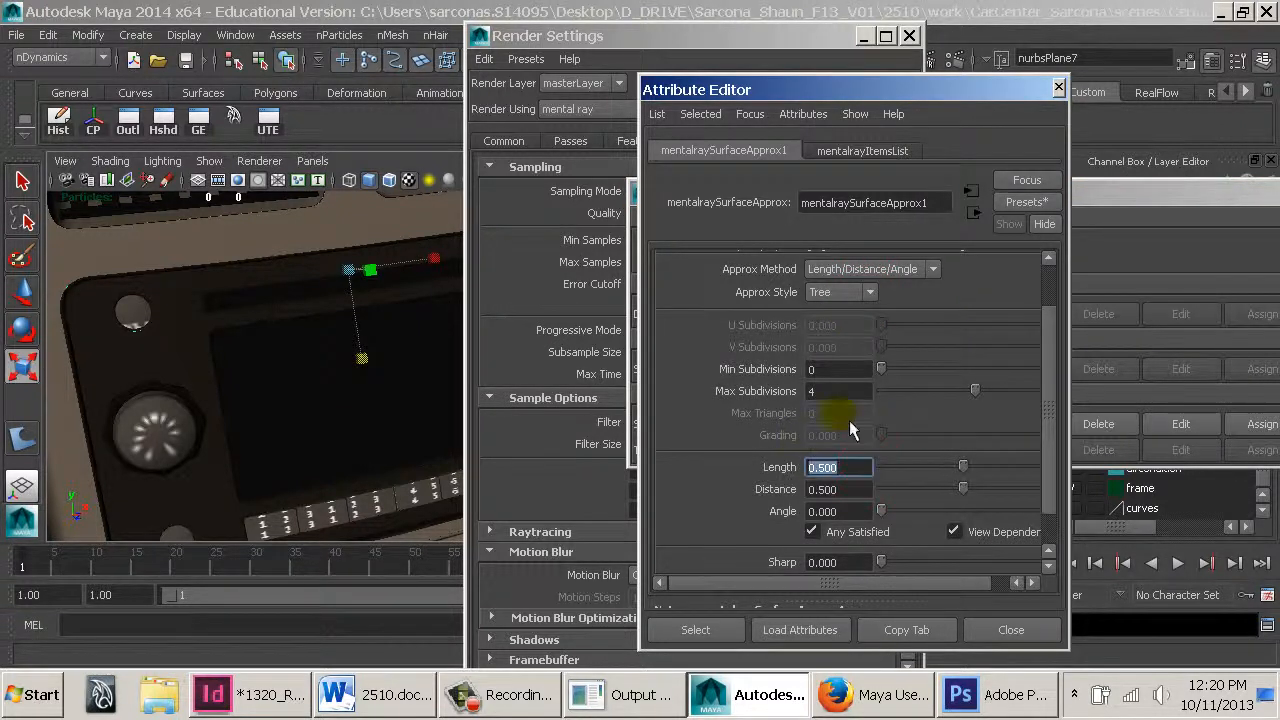
Switch to the browser to read the Approximation Editor documentation on the Length attribute, then return to Maya
left_click(875, 695)
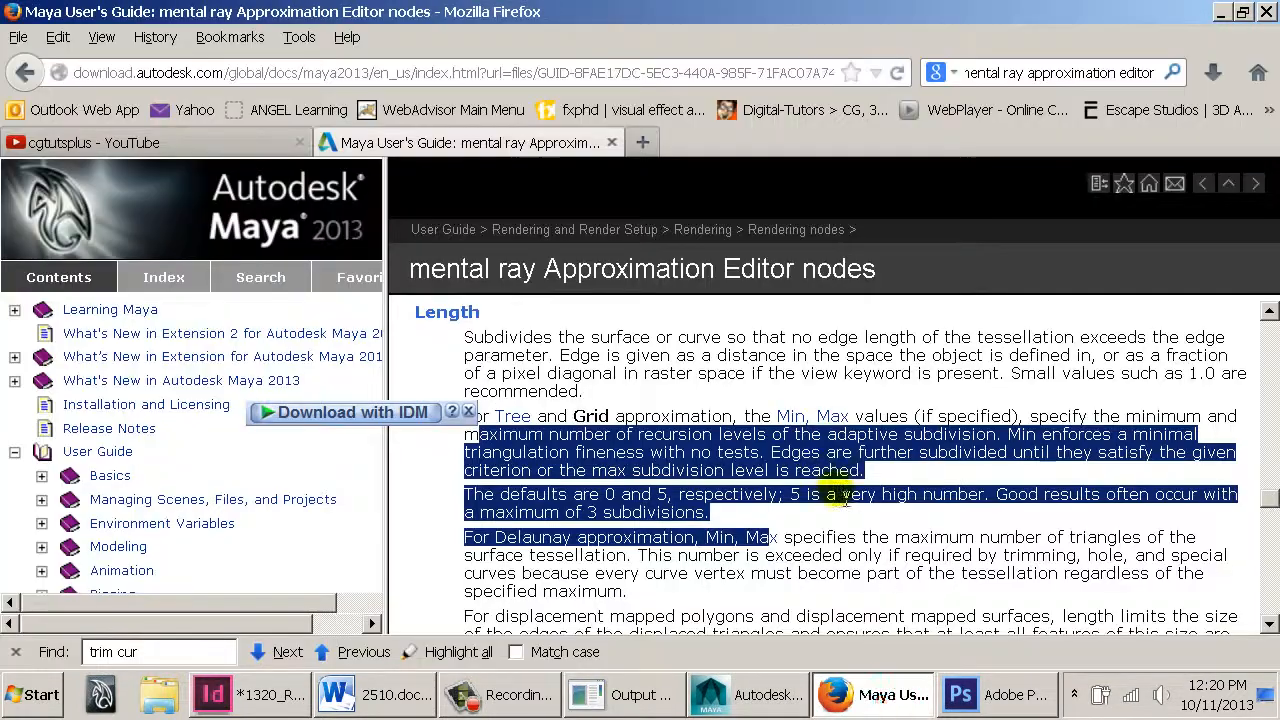
left_click(837, 541)
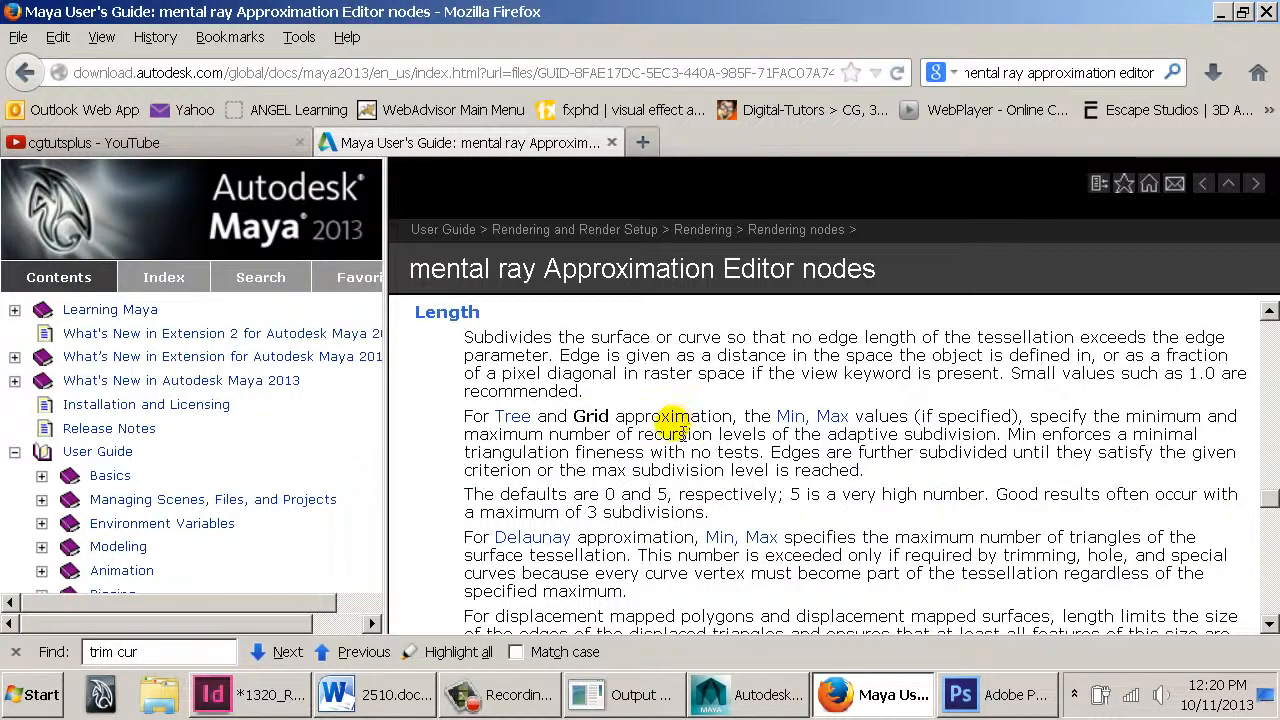
scroll(677, 425, "down", 5)
left_click_drag(514, 503, 1065, 585)
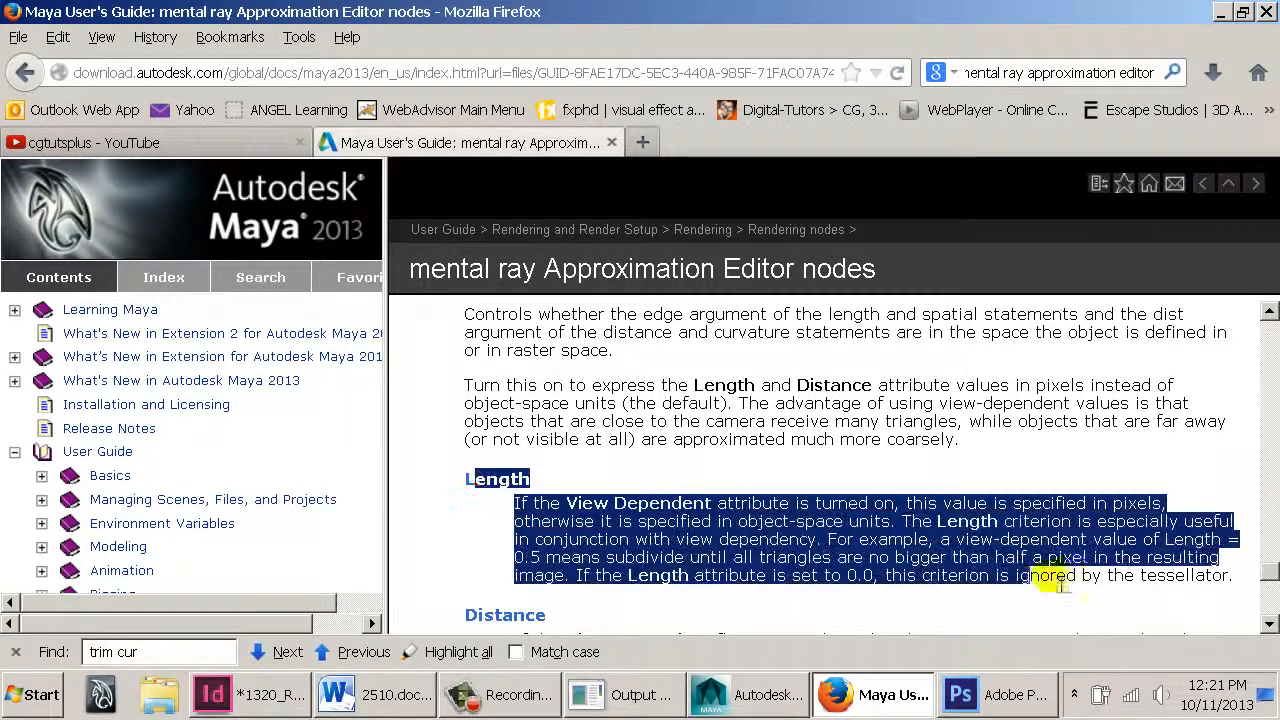
left_click(720, 565)
left_click_drag(514, 557, 808, 600)
left_click(875, 694)
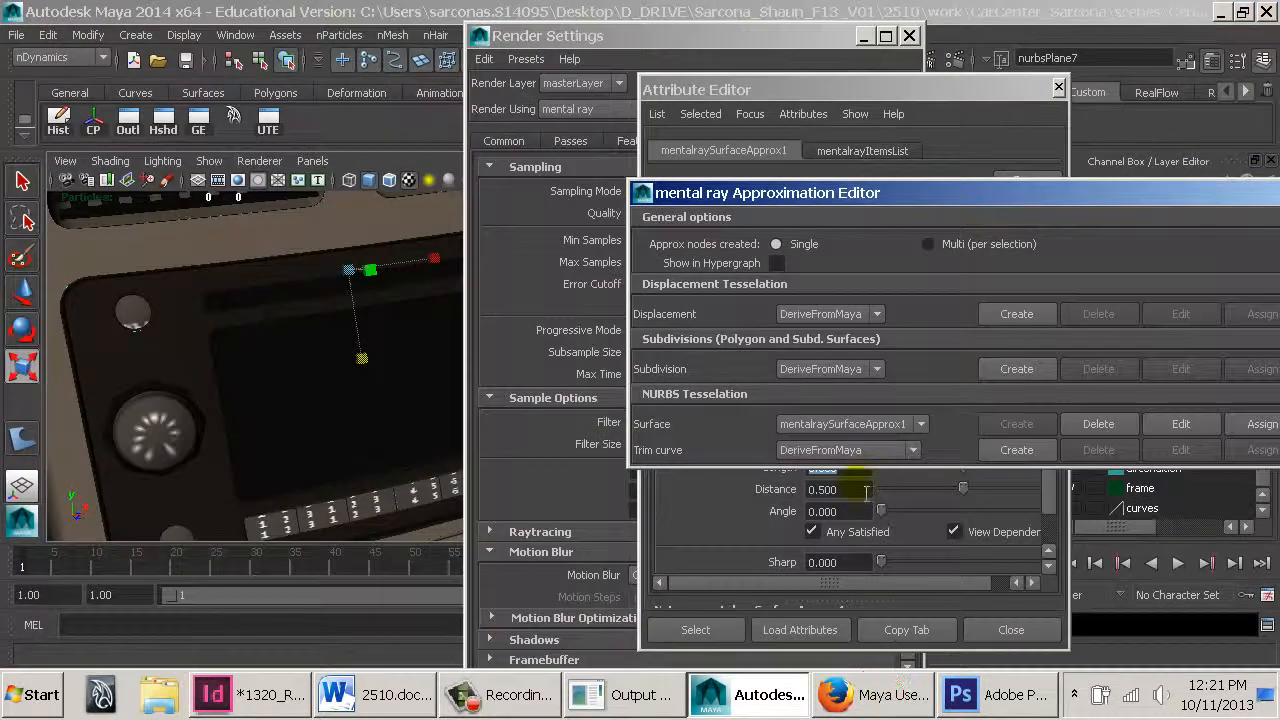
Set the surface approximation's Distance to 0, Length to 0.1 and Max Subdivisions to 7
double_click(866, 489)
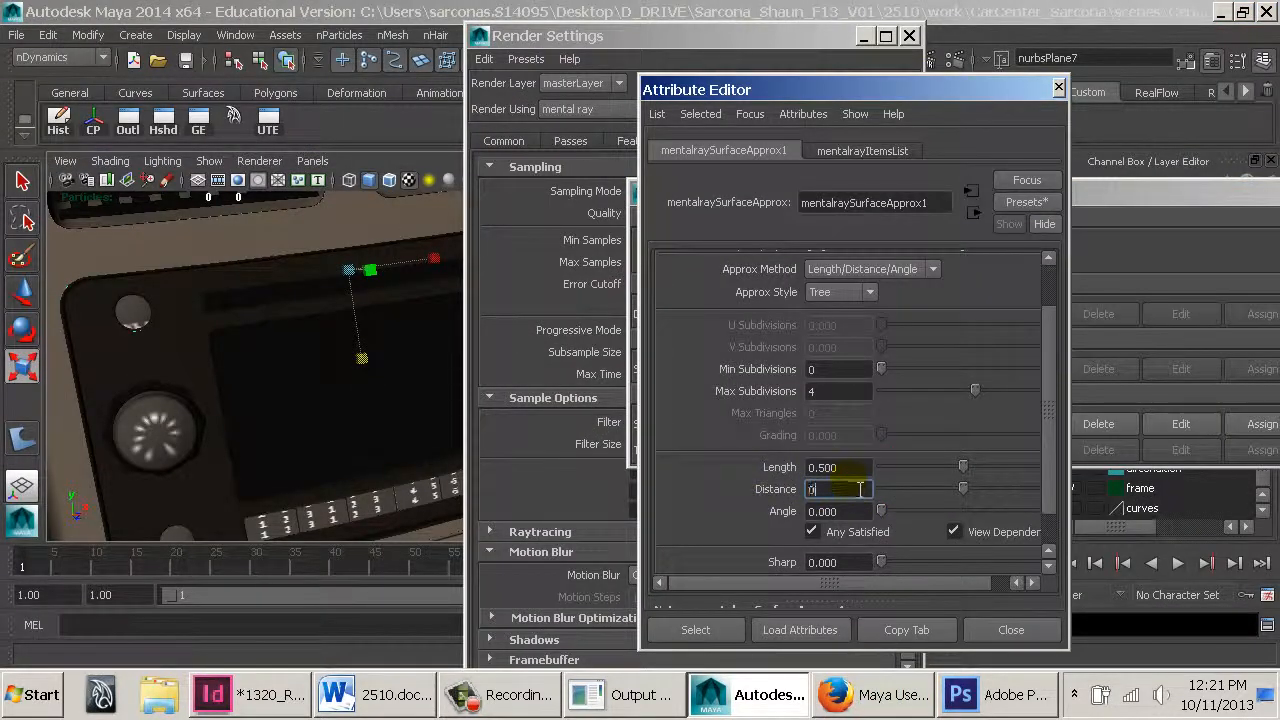
left_click_drag(850, 467, 791, 484)
type(".")
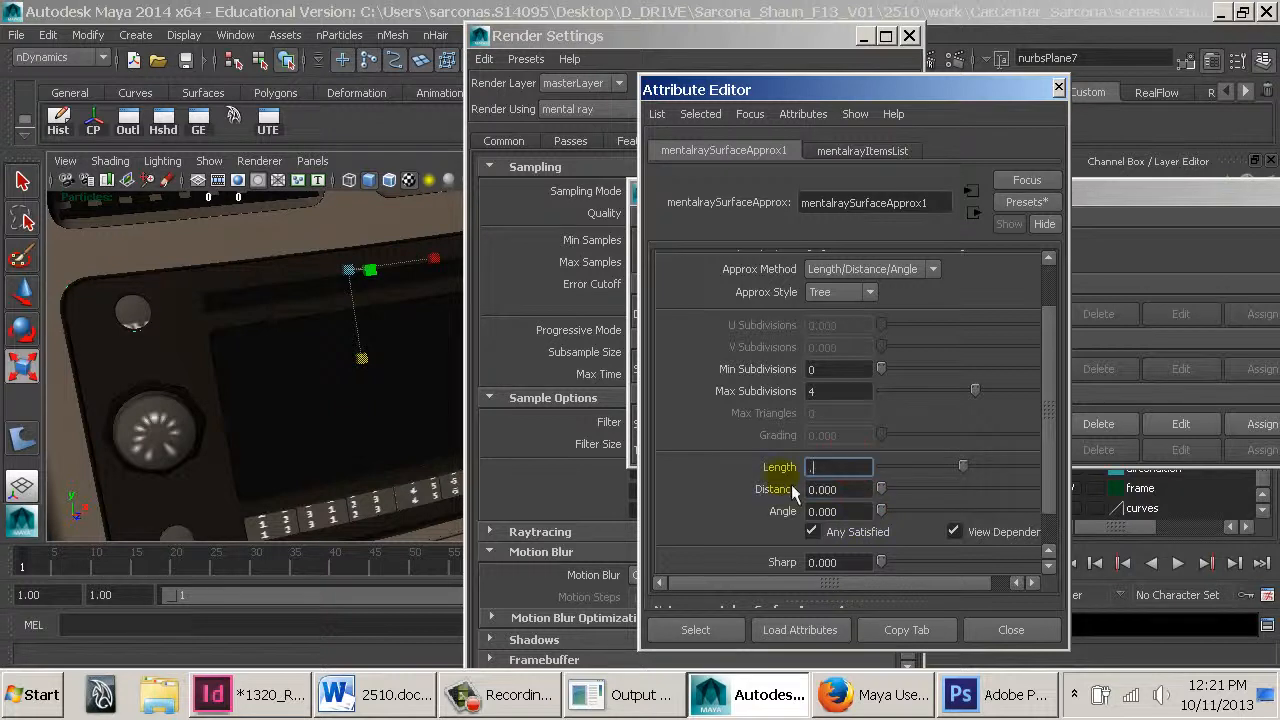
type("1")
key("Return")
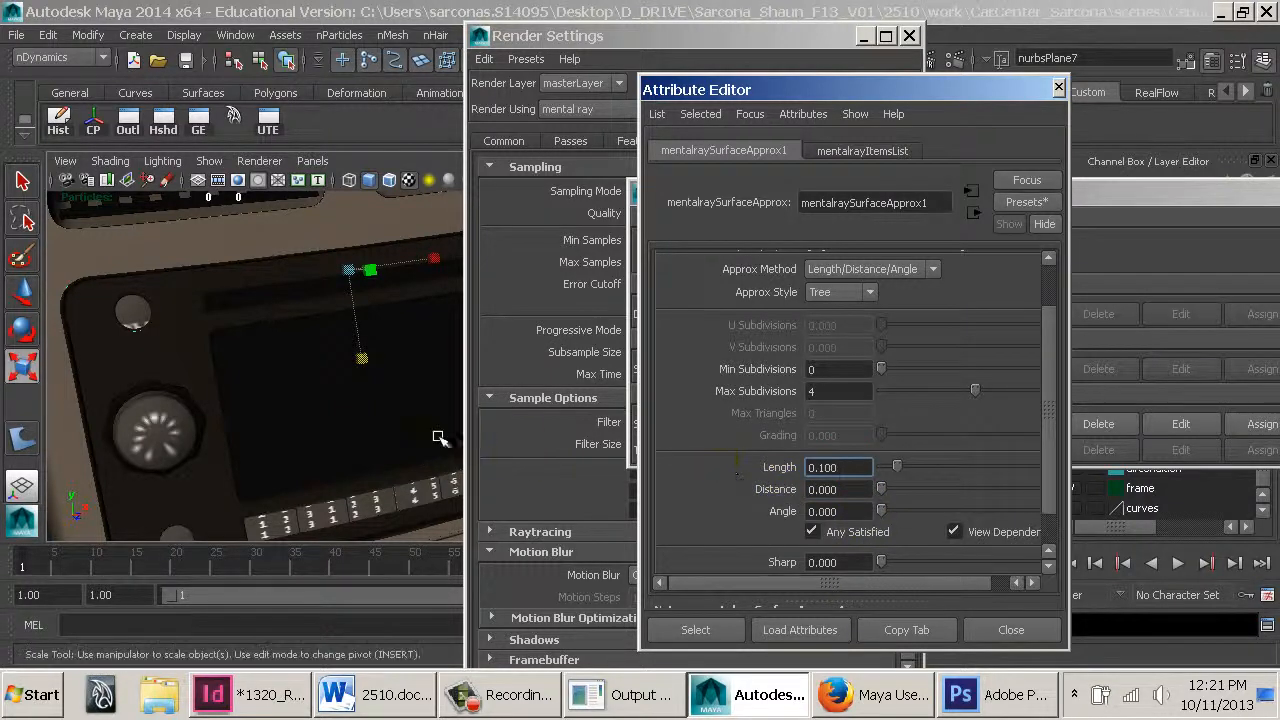
left_click_drag(420, 426, 412, 417, "alt")
key("ctrl+s")
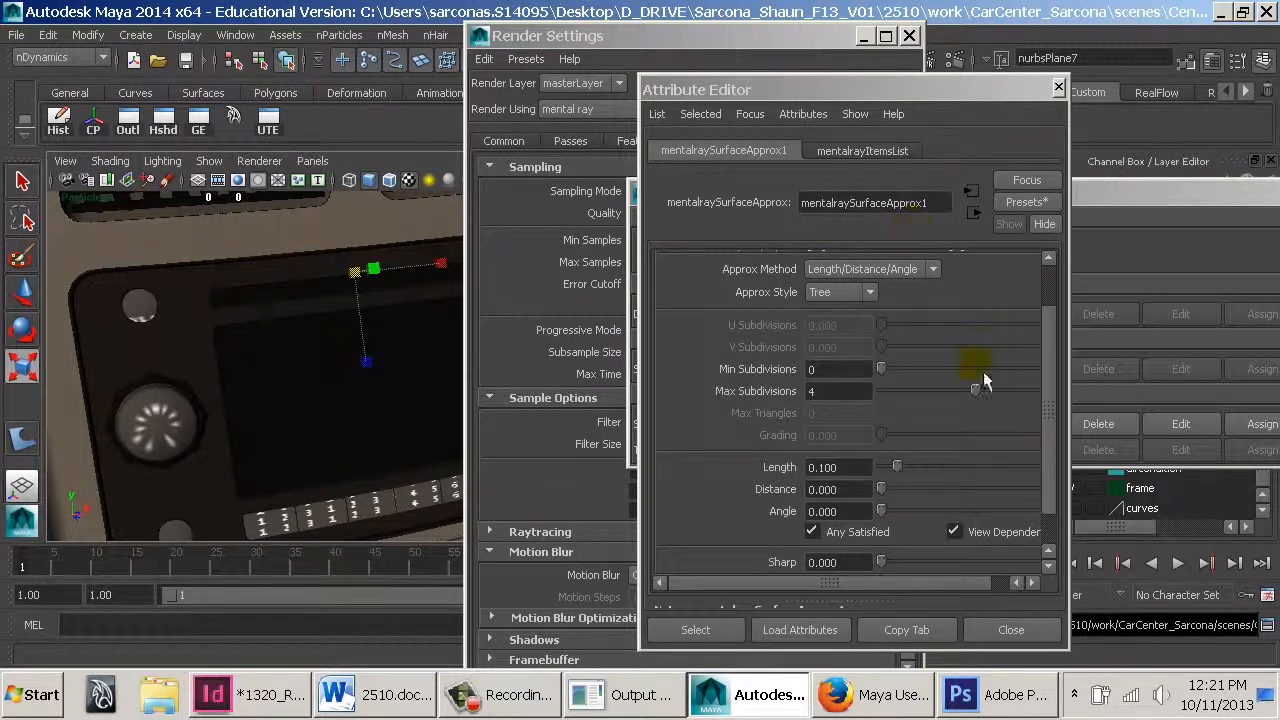
left_click_drag(976, 389, 1000, 389)
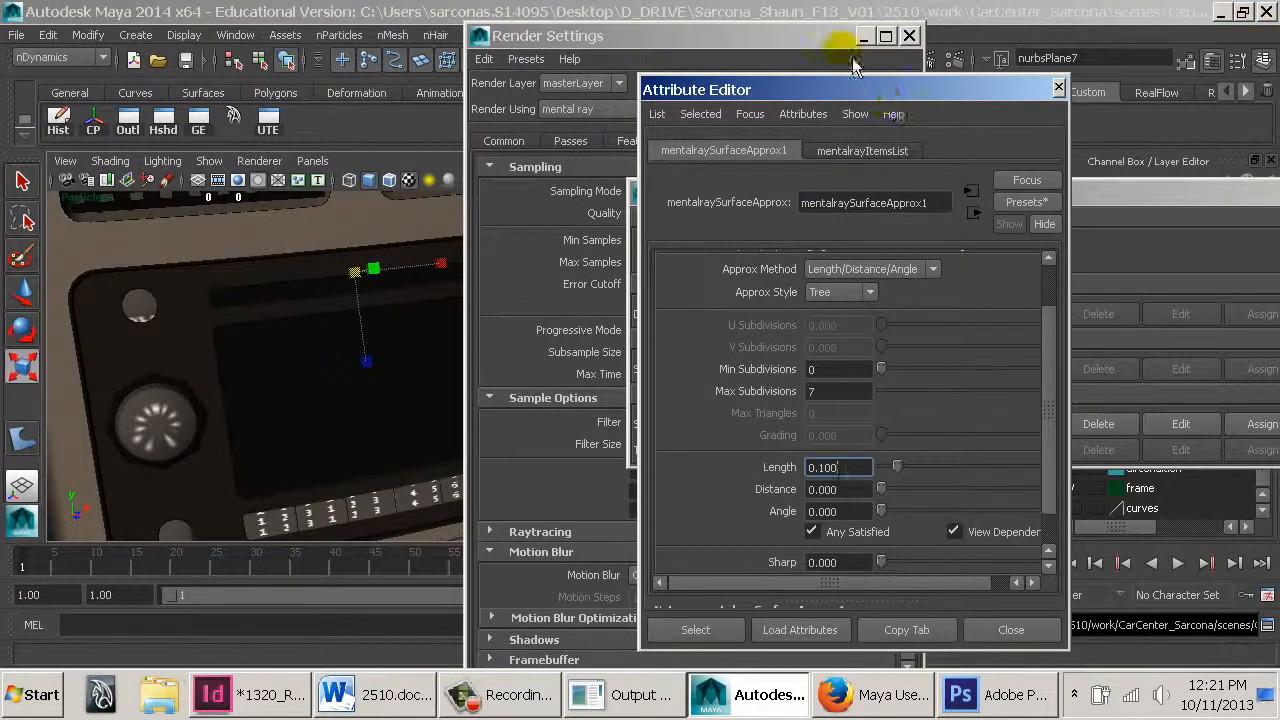
Save the scene and render the current frame with mental ray
left_click_drag(835, 36, 800, 36)
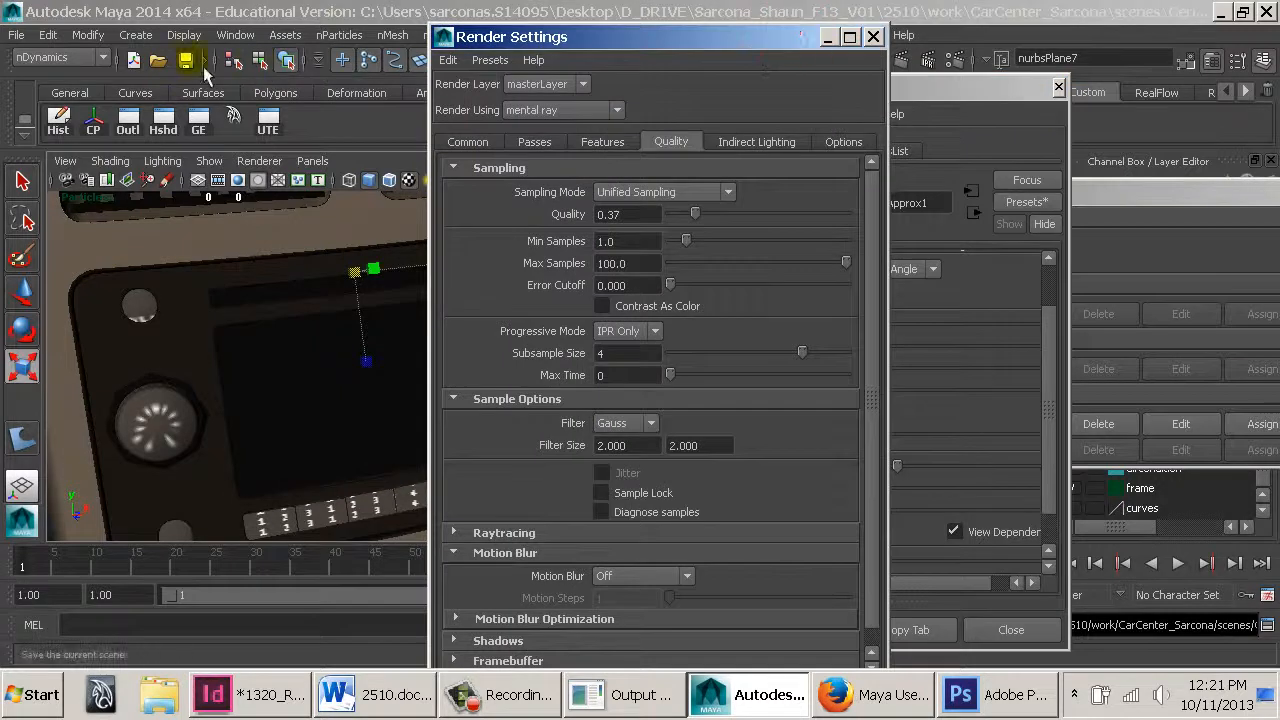
left_click(189, 61)
left_click(905, 59)
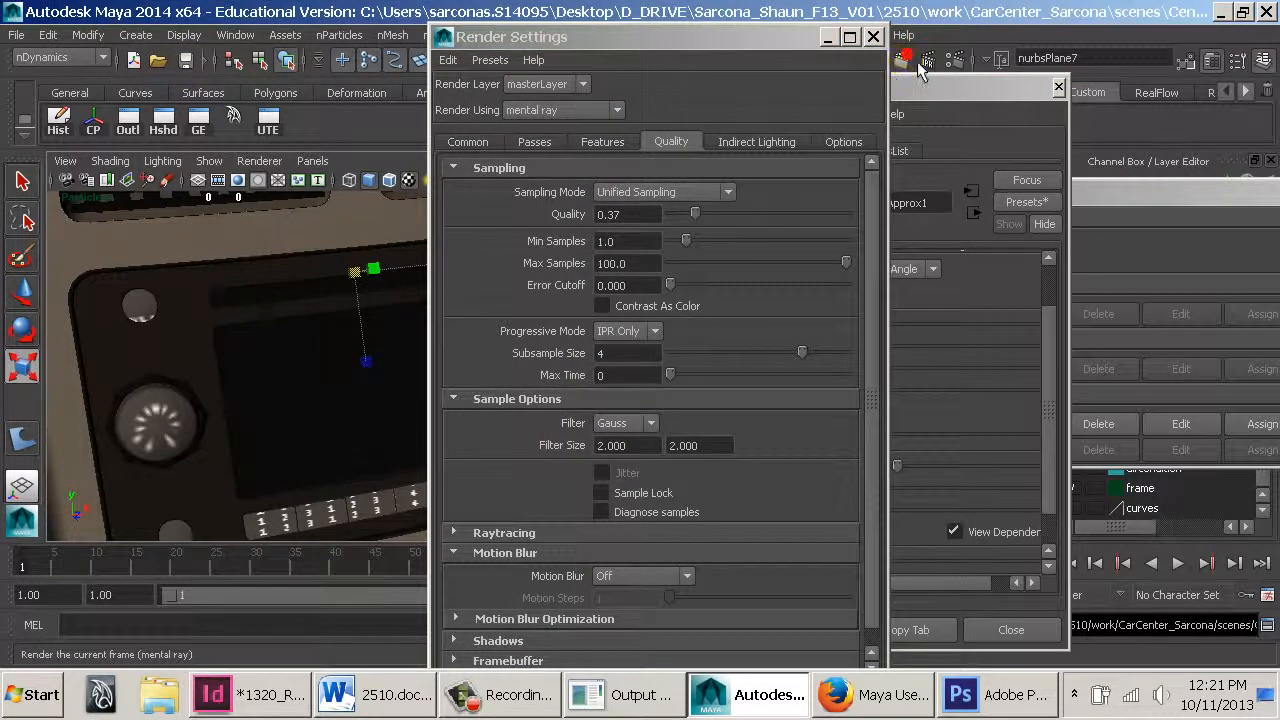
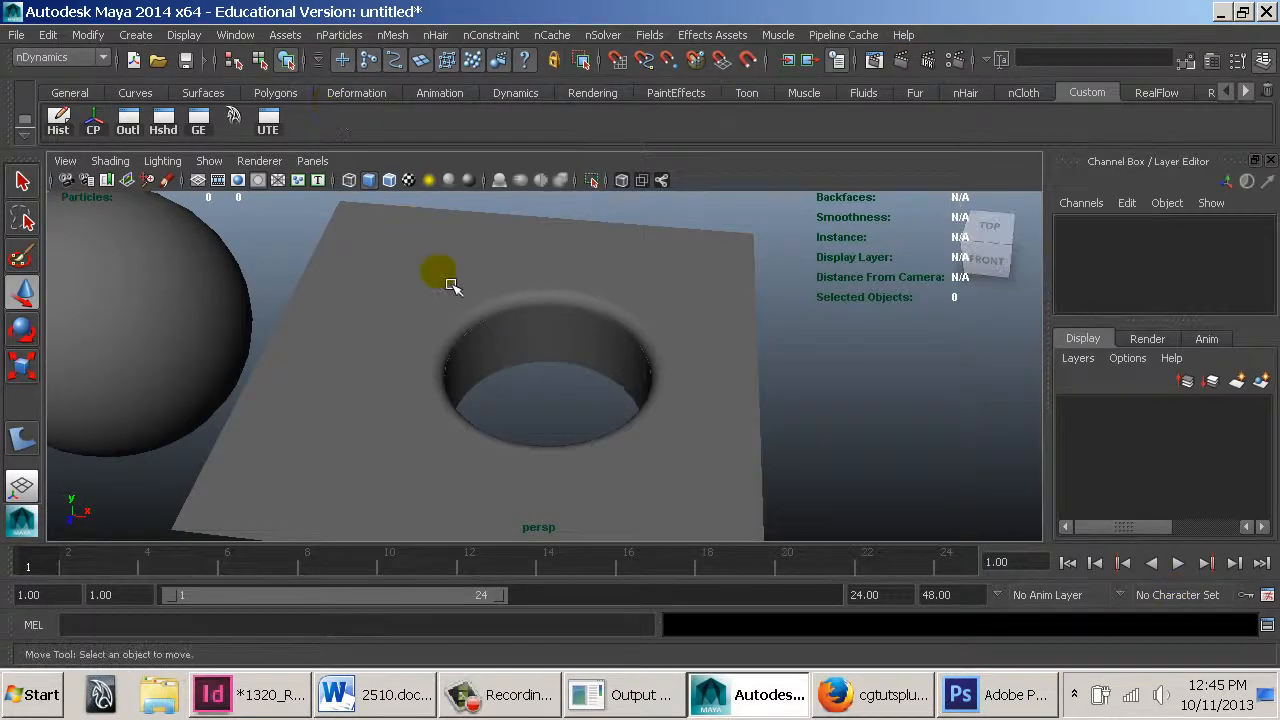
Tumble the view and move the holed NURBS plane away from the sphere to about 2.96 along X
middle_click_drag(521, 413, 764, 415, "alt")
right_click_drag(764, 415, 685, 418, "alt")
middle_click_drag(685, 418, 651, 437, "alt")
right_click_drag(651, 437, 634, 427, "alt")
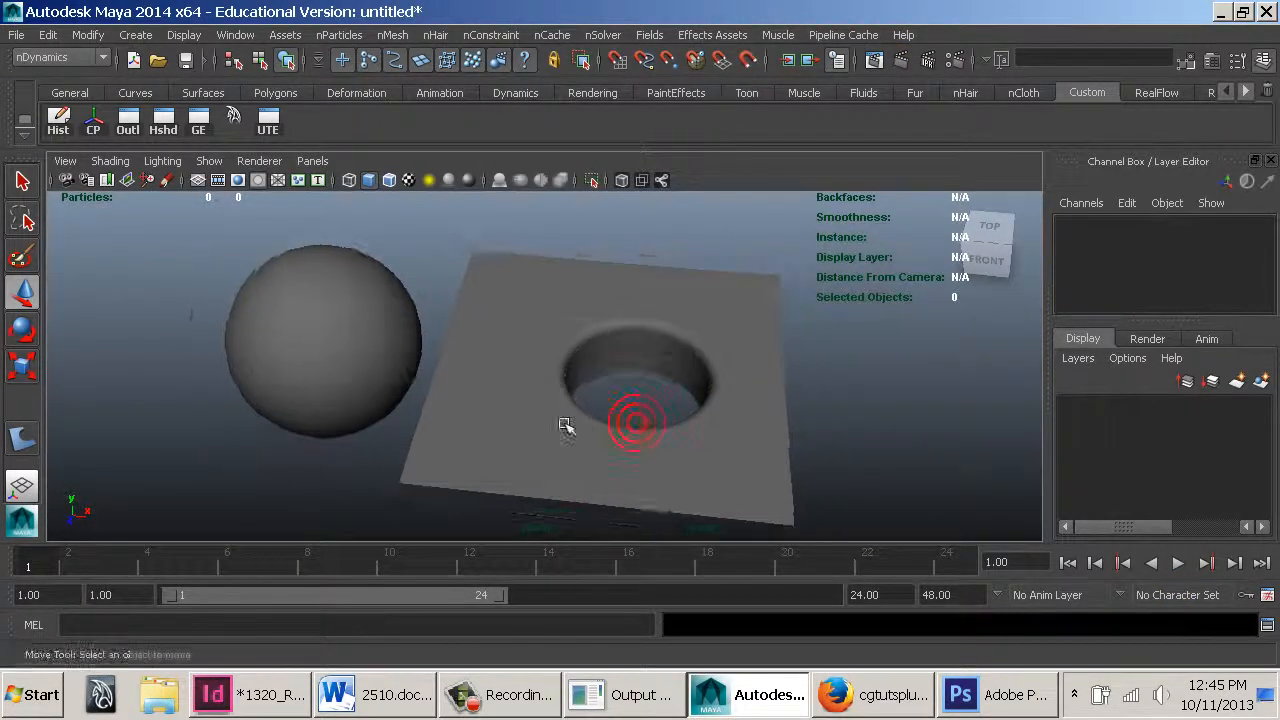
left_click_drag(503, 355, 501, 387, "alt")
left_click(416, 346)
left_click(517, 310)
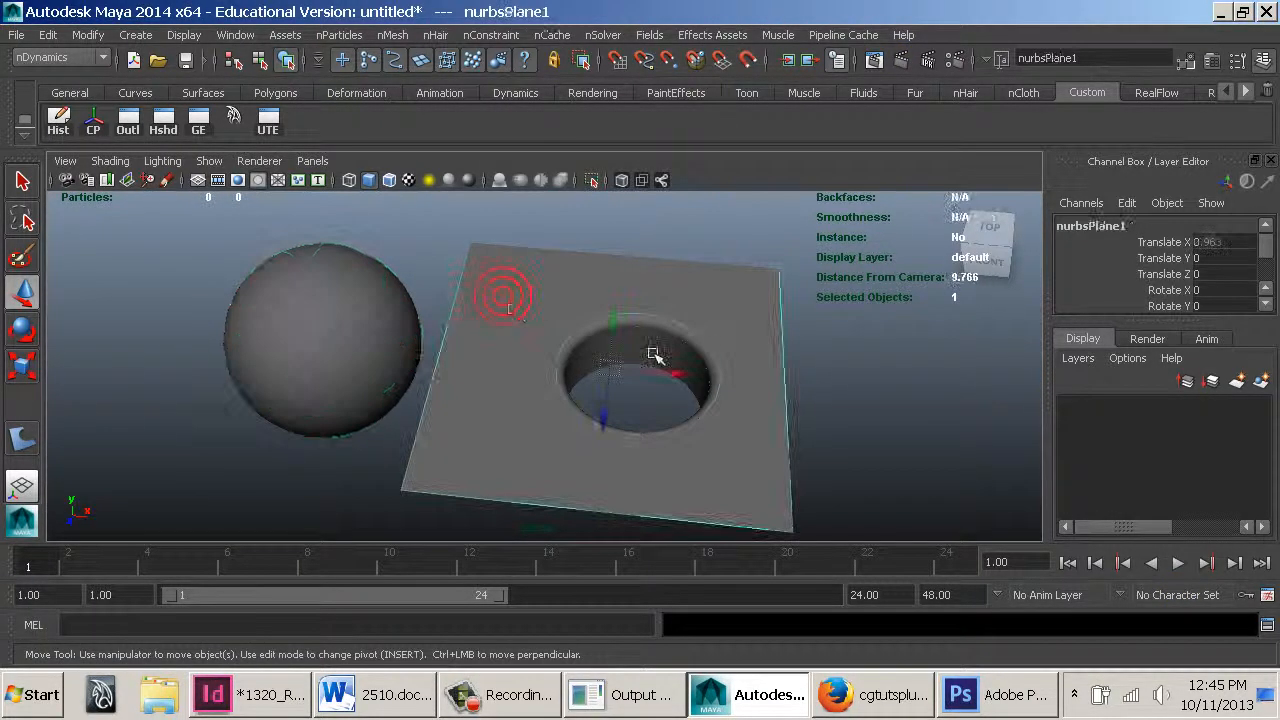
left_click(674, 352)
left_click(680, 331)
left_click(829, 378)
mouse_move(655, 362)
left_mouse_down("alt")
mouse_move(668, 400)
mouse_move(648, 354)
left_mouse_up("alt")
left_click(330, 312)
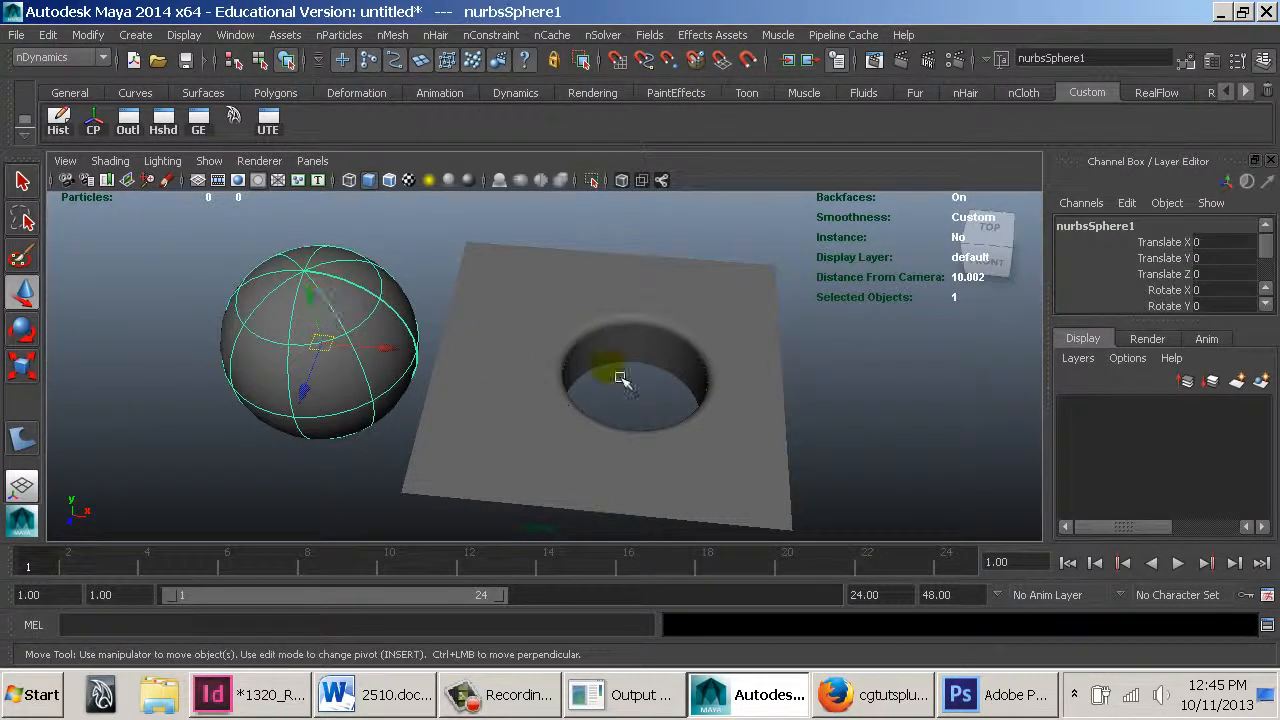
left_click(637, 352)
left_click(606, 309)
left_click(586, 283)
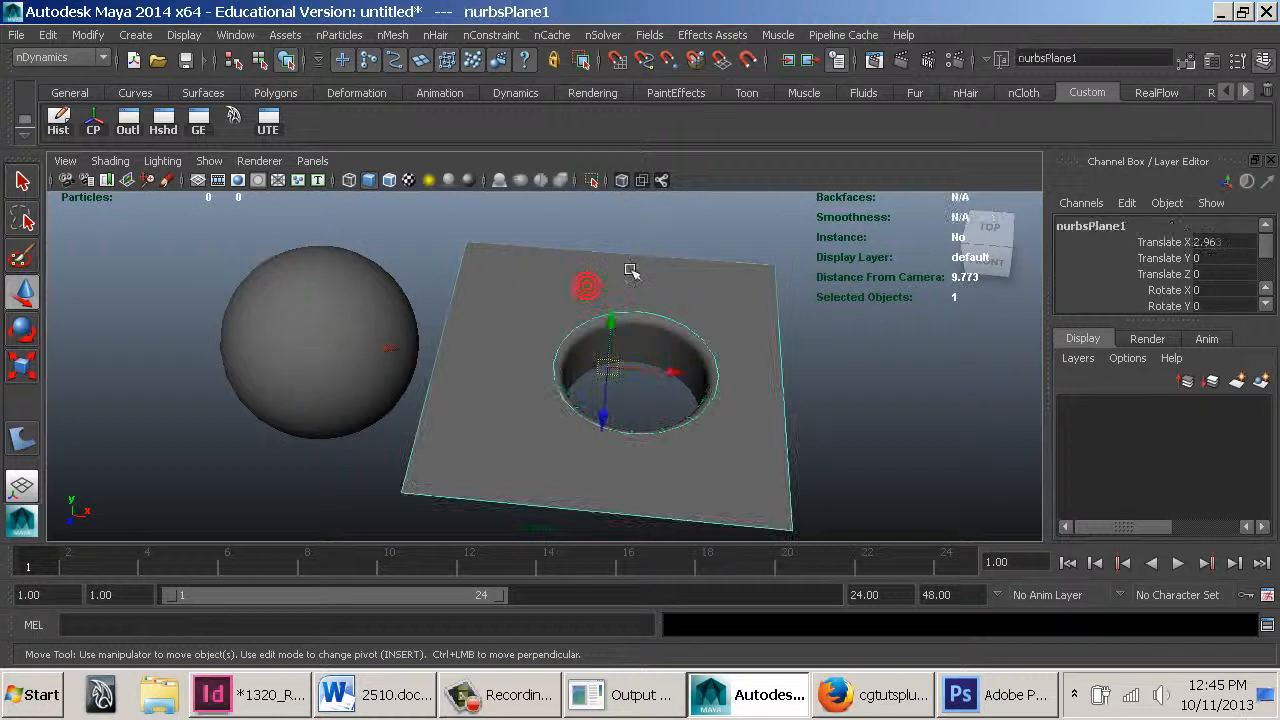
left_click(631, 237)
left_click_drag(909, 466, 325, 262)
left_click(400, 243)
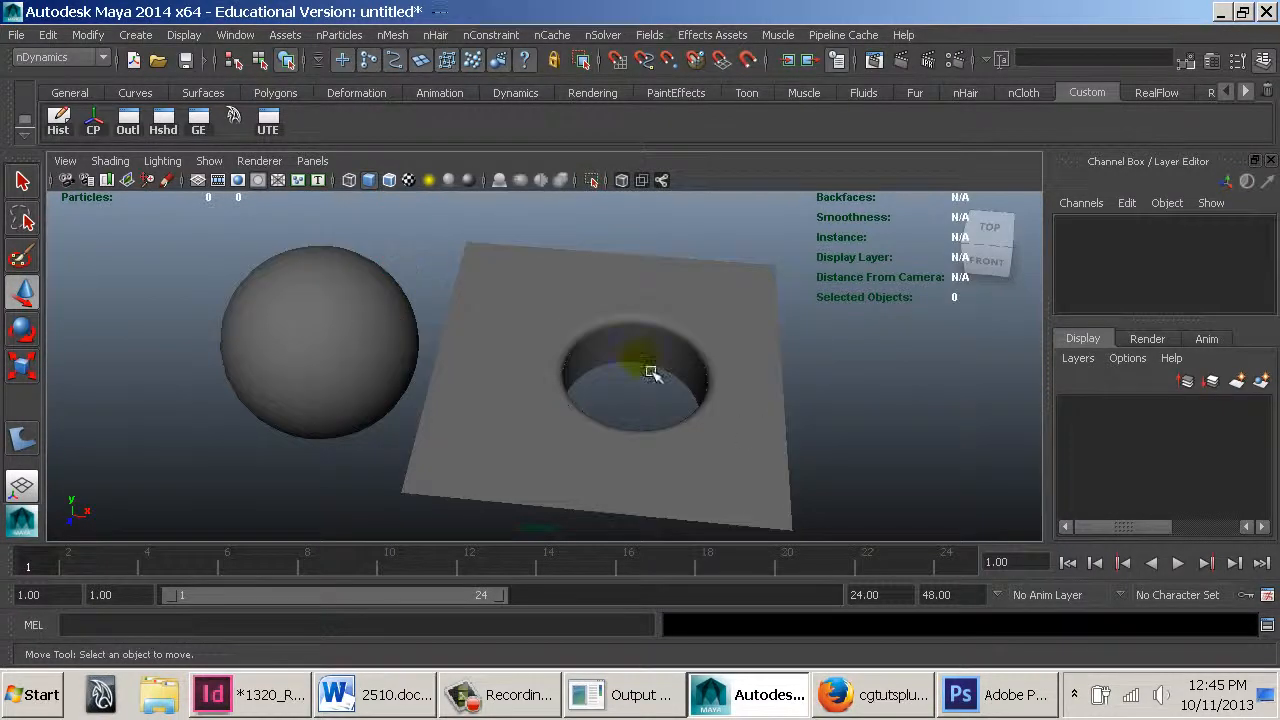
Render the current frame with mental ray and reposition the Render View window
left_click(909, 73)
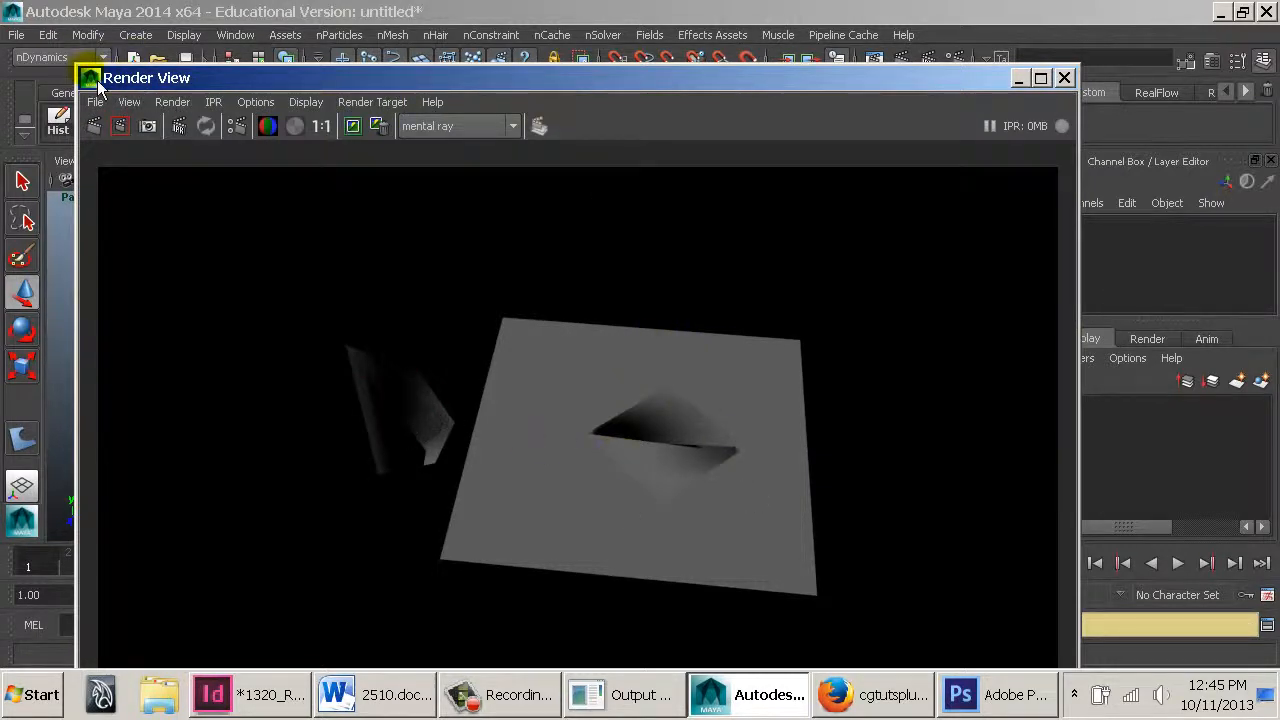
left_click_drag(84, 72, 557, 200)
left_click_drag(772, 219, 952, 106)
Select the NURBS sphere and inspect its shape and connected node tabs in the Attribute Editor
left_click(323, 287)
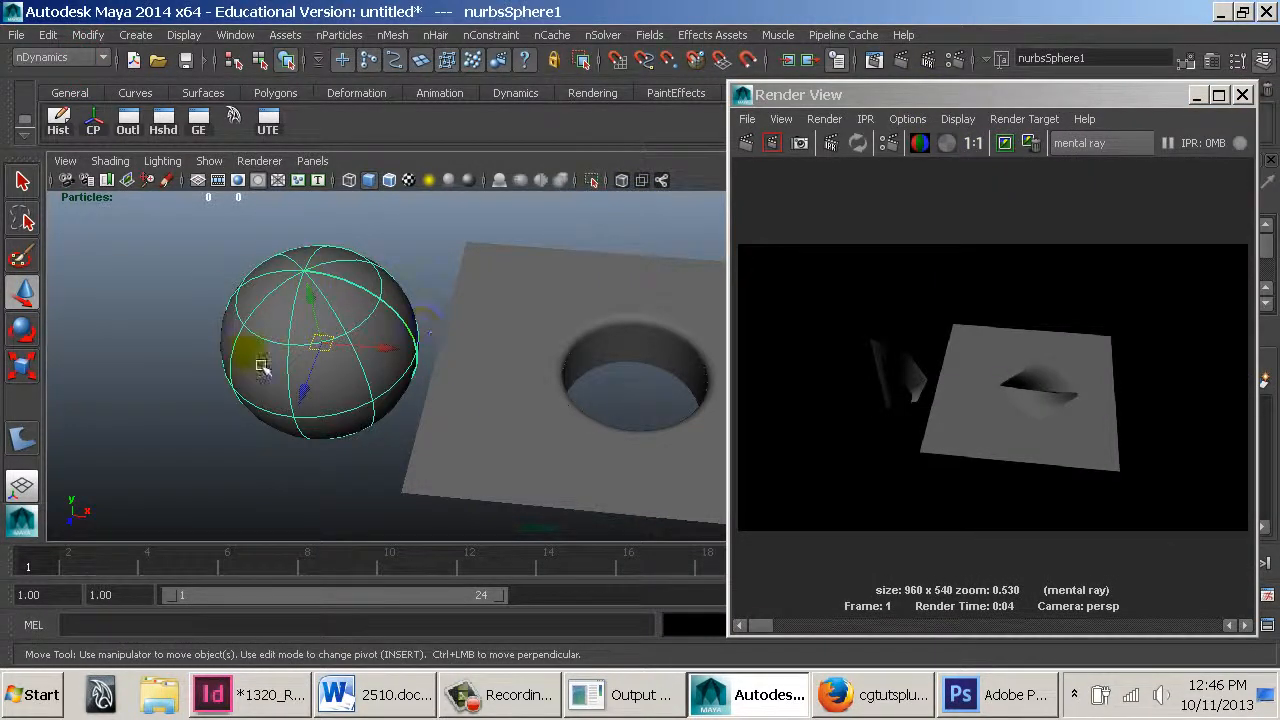
key("ctrl+a")
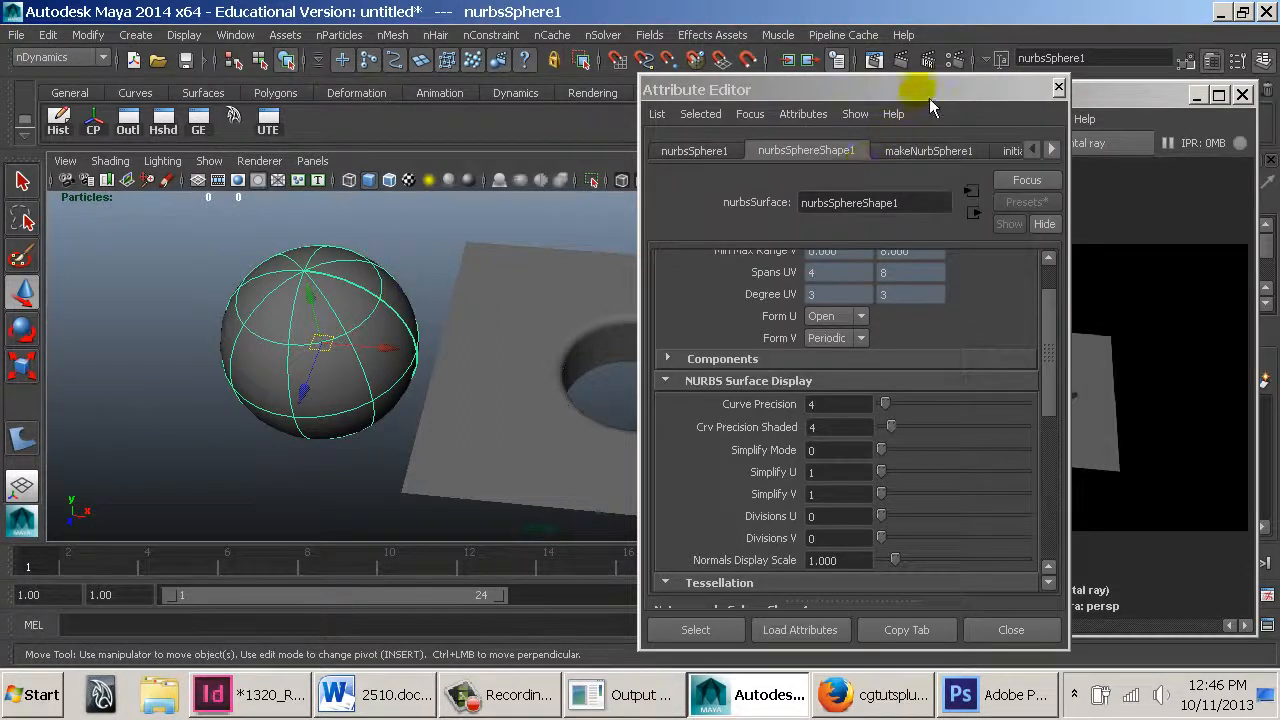
left_click_drag(925, 92, 329, 43)
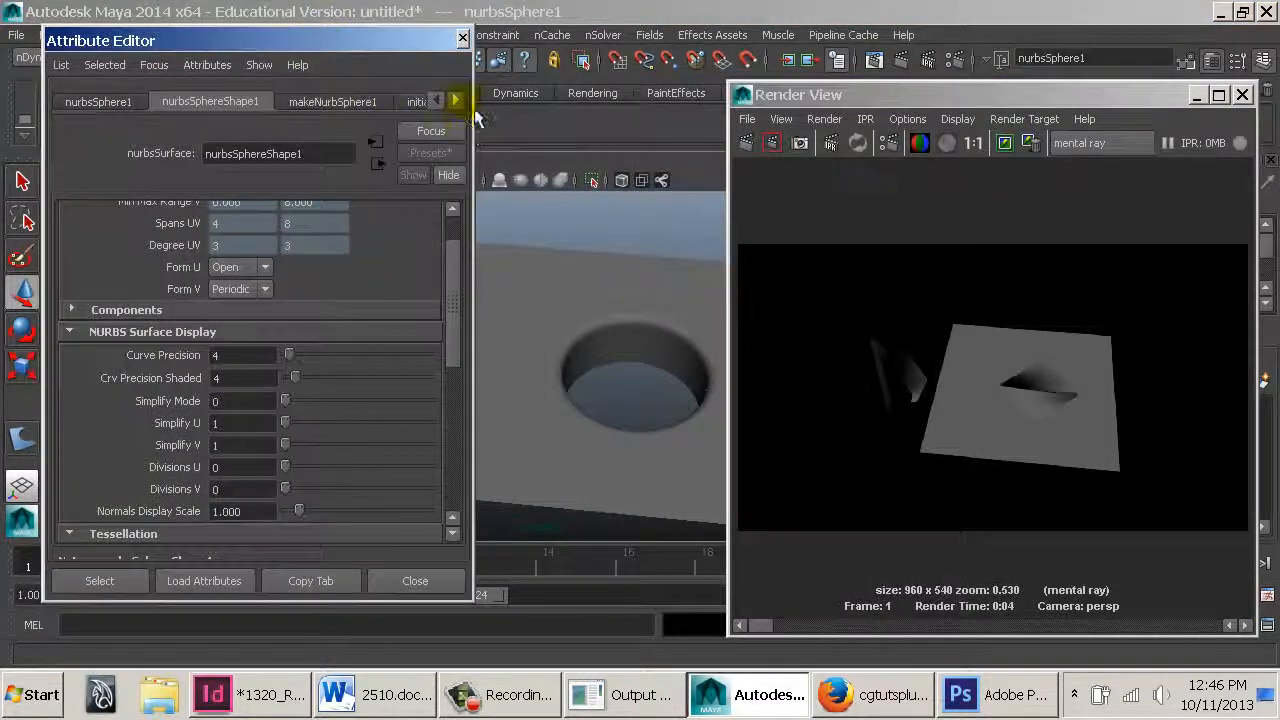
left_click(461, 101)
left_click(461, 101)
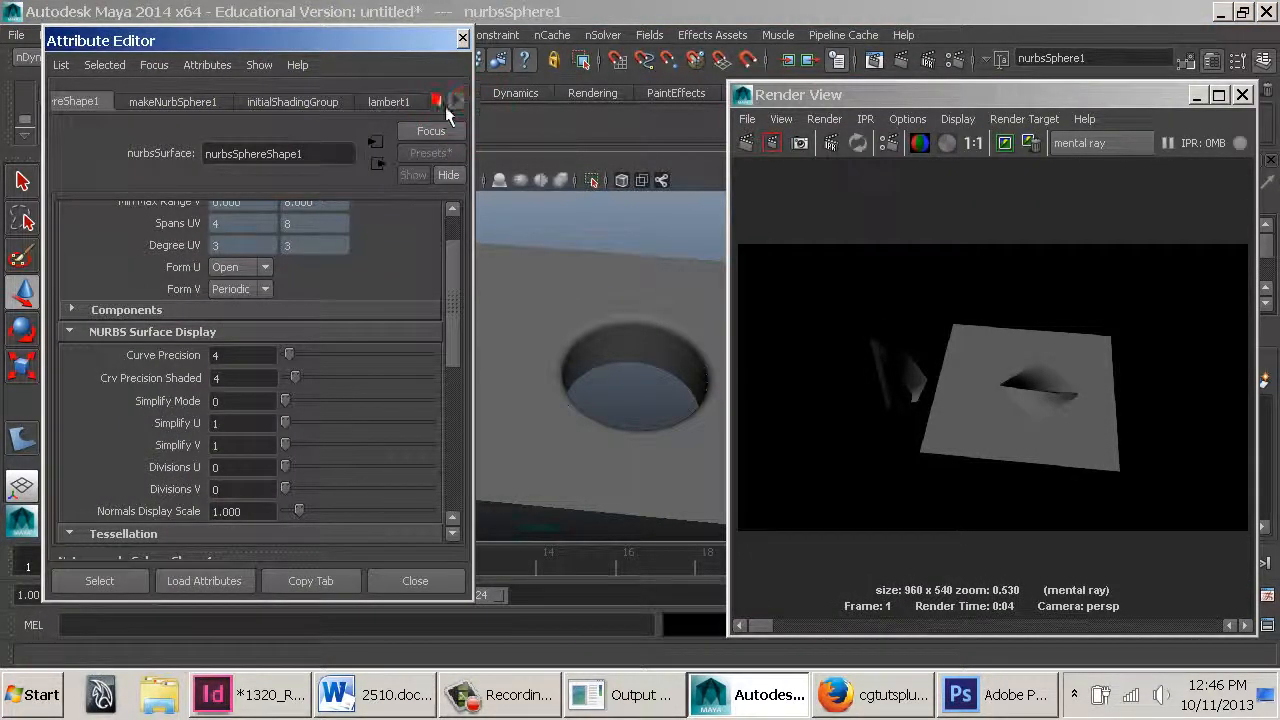
left_click(445, 106)
left_click(462, 38)
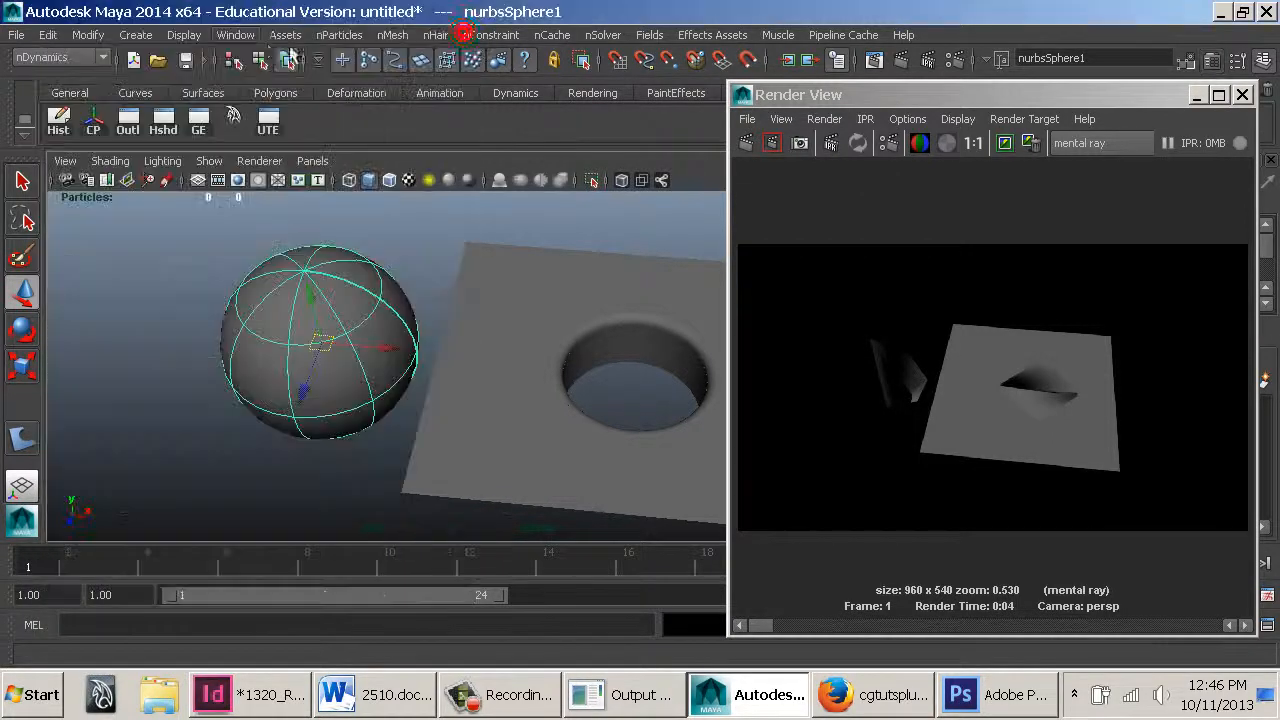
Open the mental ray Approximation Editor and assign mentalraySurfaceApprox1 as the sphere's NURBS surface approximation
left_click(235, 35)
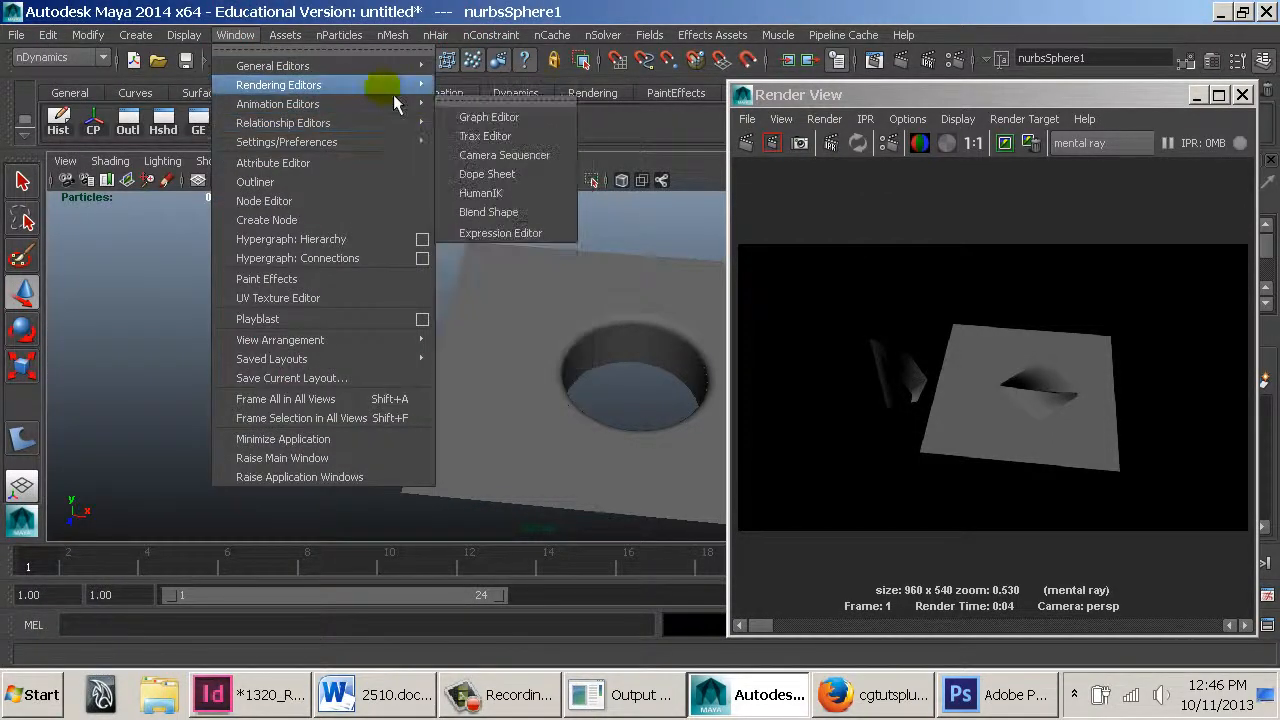
mouse_move(393, 88)
mouse_move(577, 156)
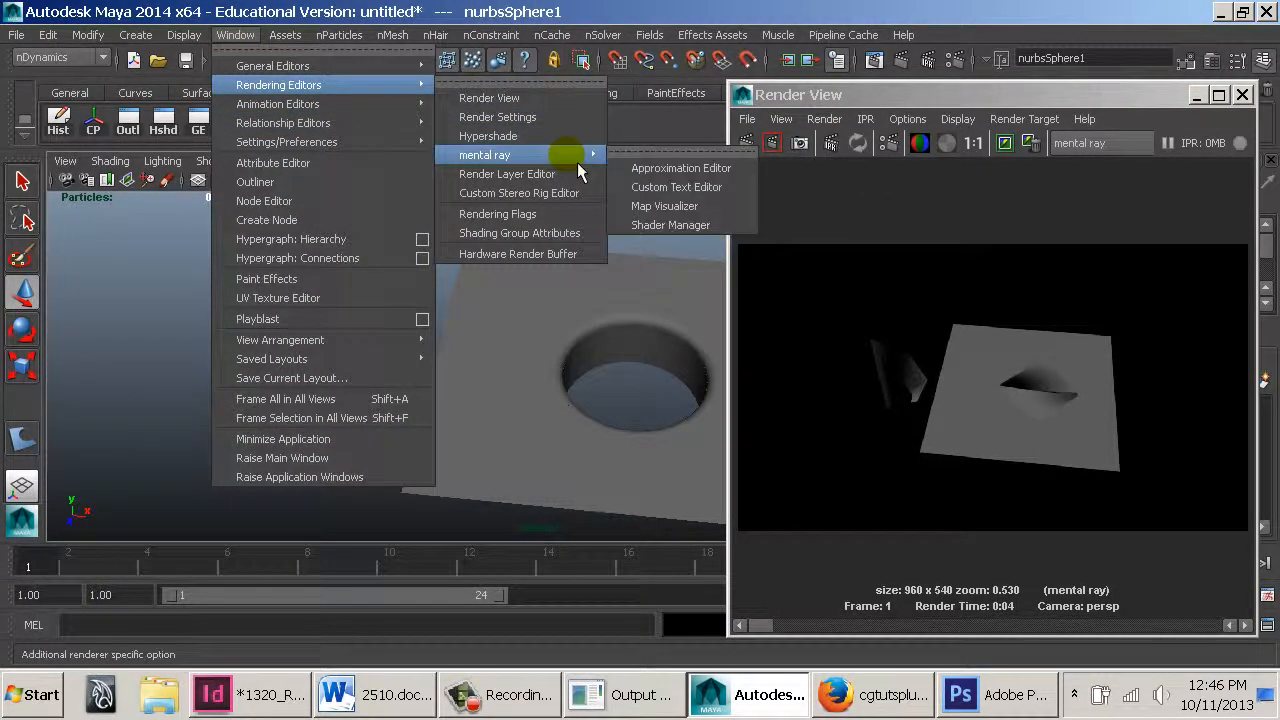
left_click(660, 170)
left_click(666, 277)
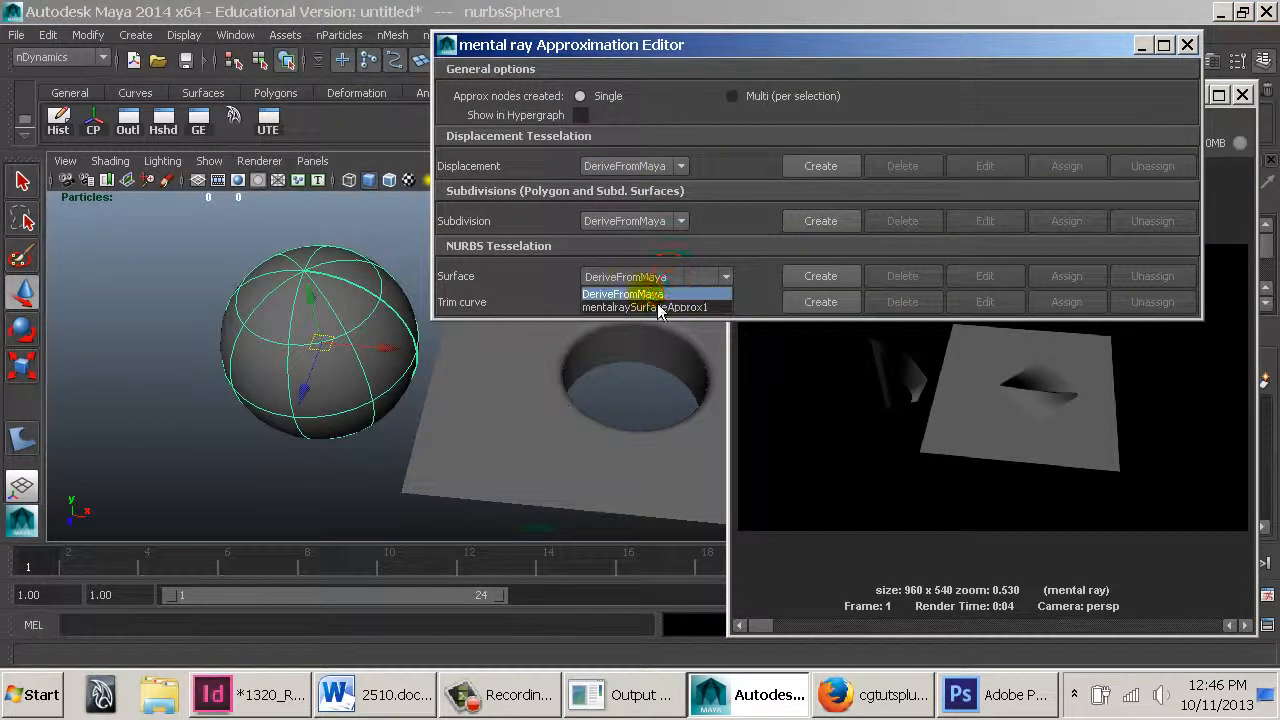
left_click(612, 308)
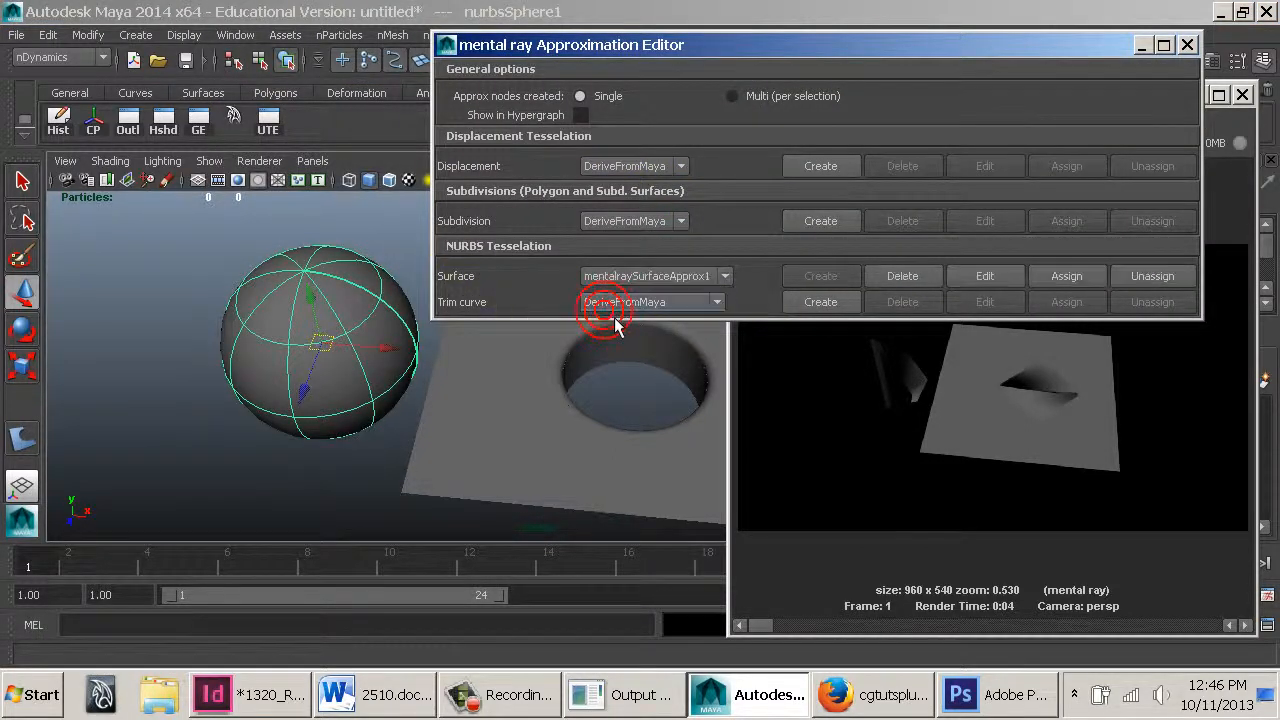
Edit the surface approximation, set U Subdivisions and V Subdivisions to 3, and re-render the frame
left_click(1010, 277)
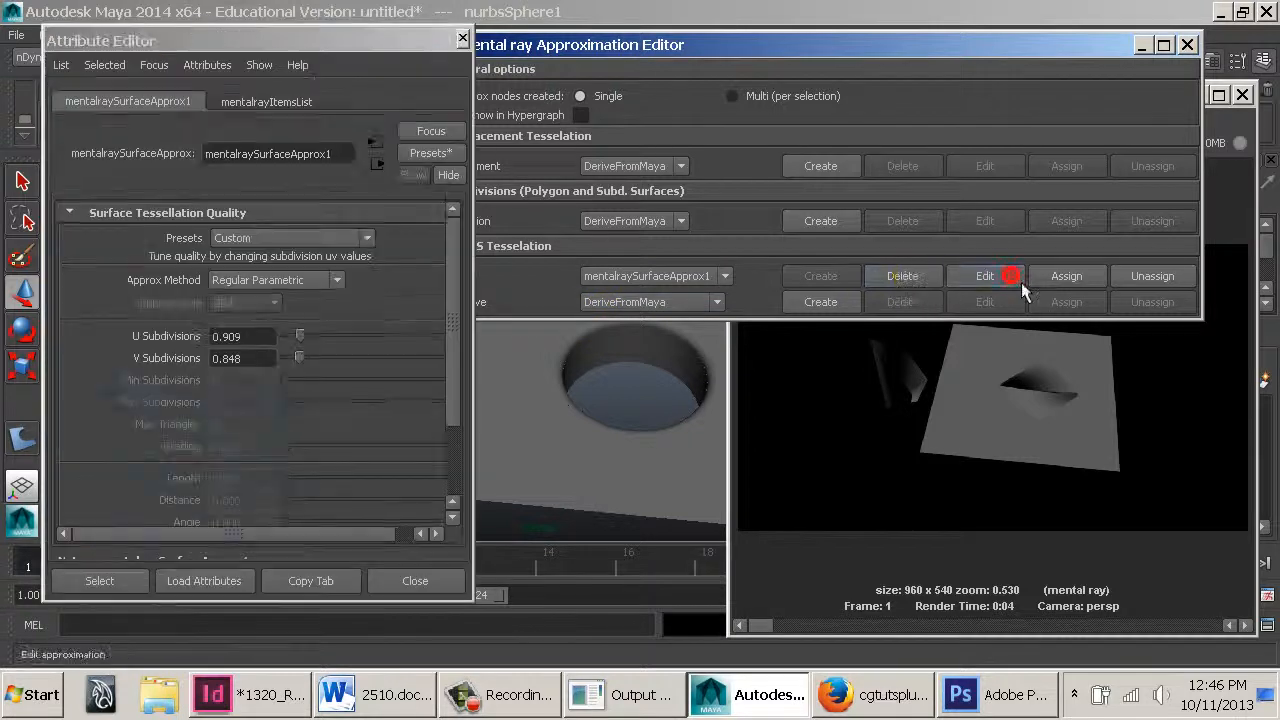
left_click(1141, 44)
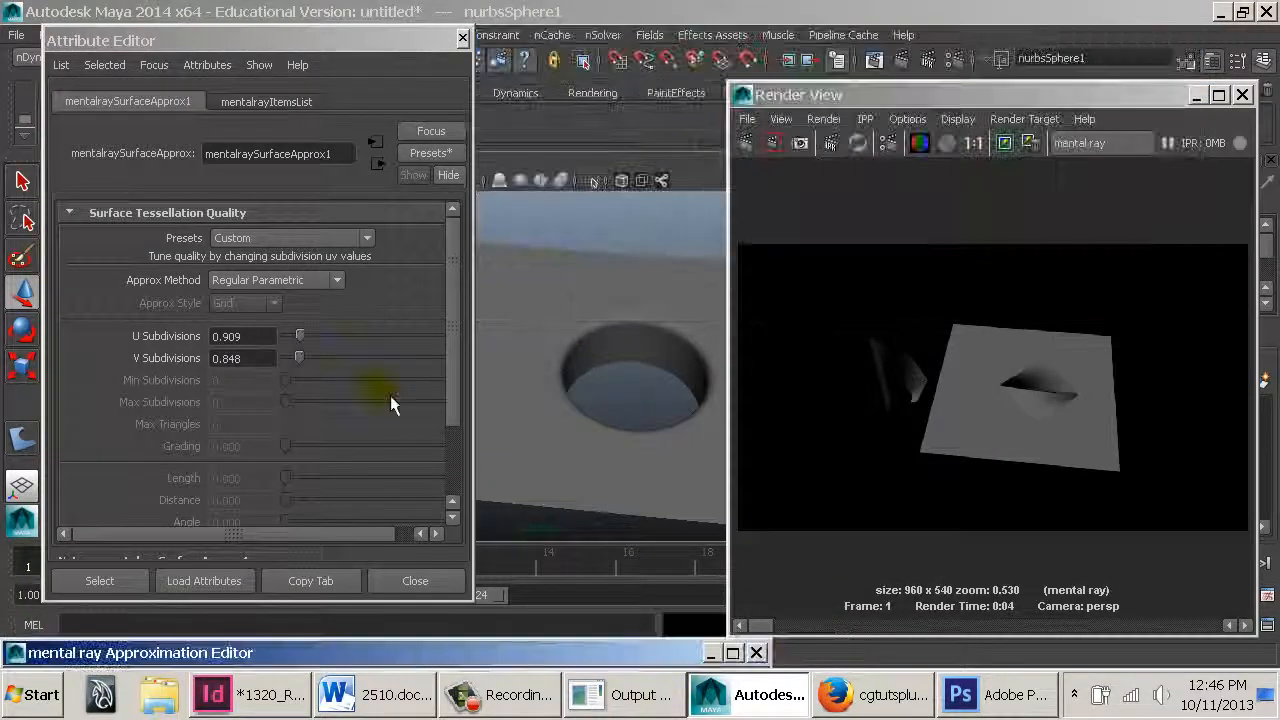
left_click(262, 336)
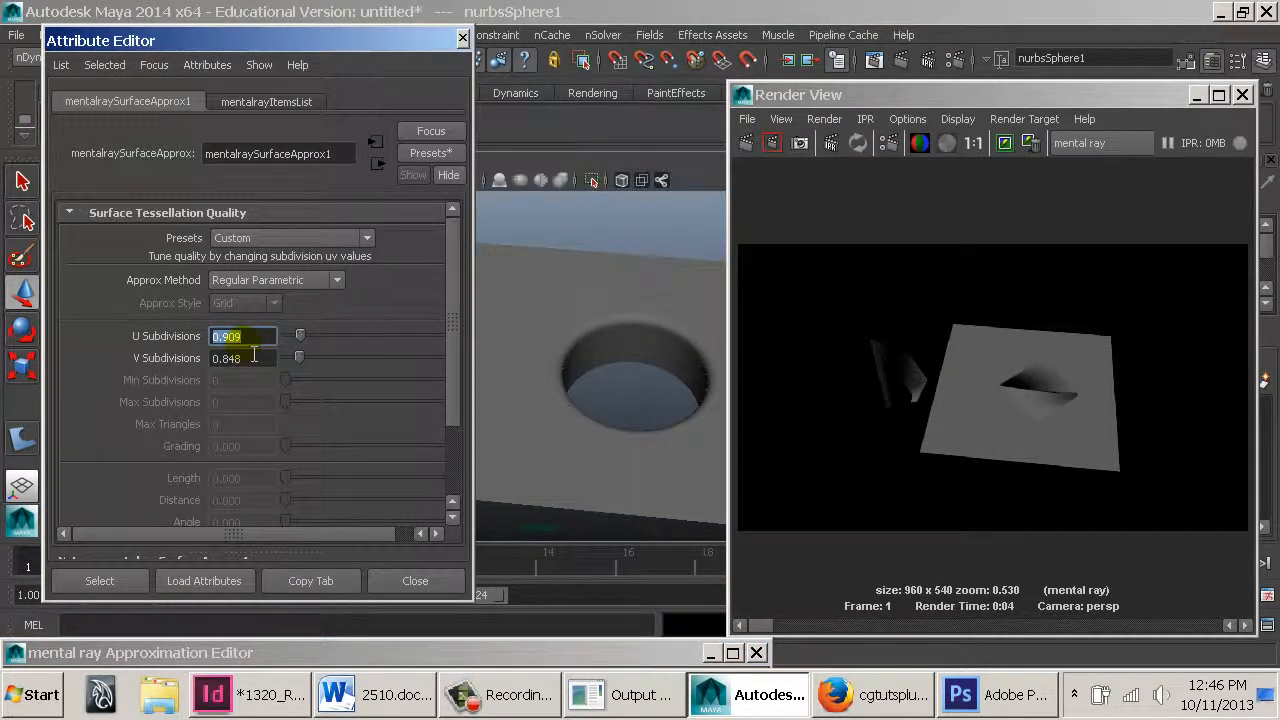
type("3")
left_click(262, 358)
type("3")
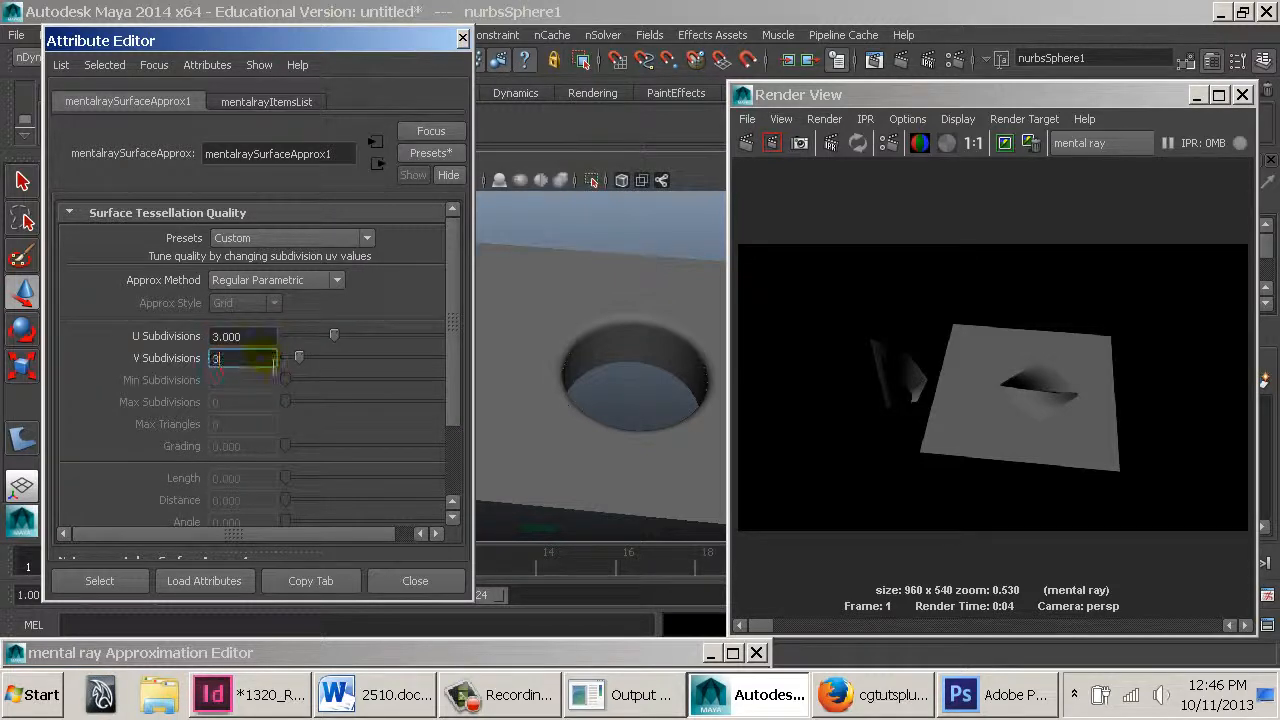
key("Tab")
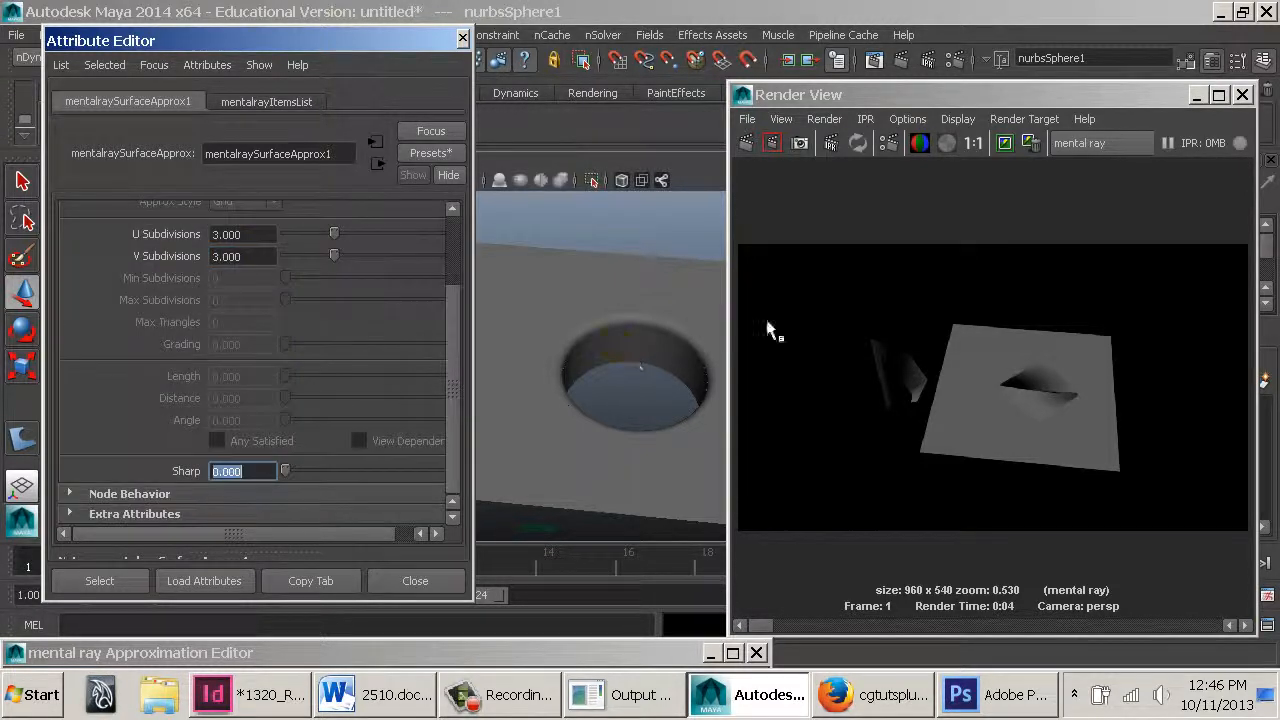
left_click(748, 145)
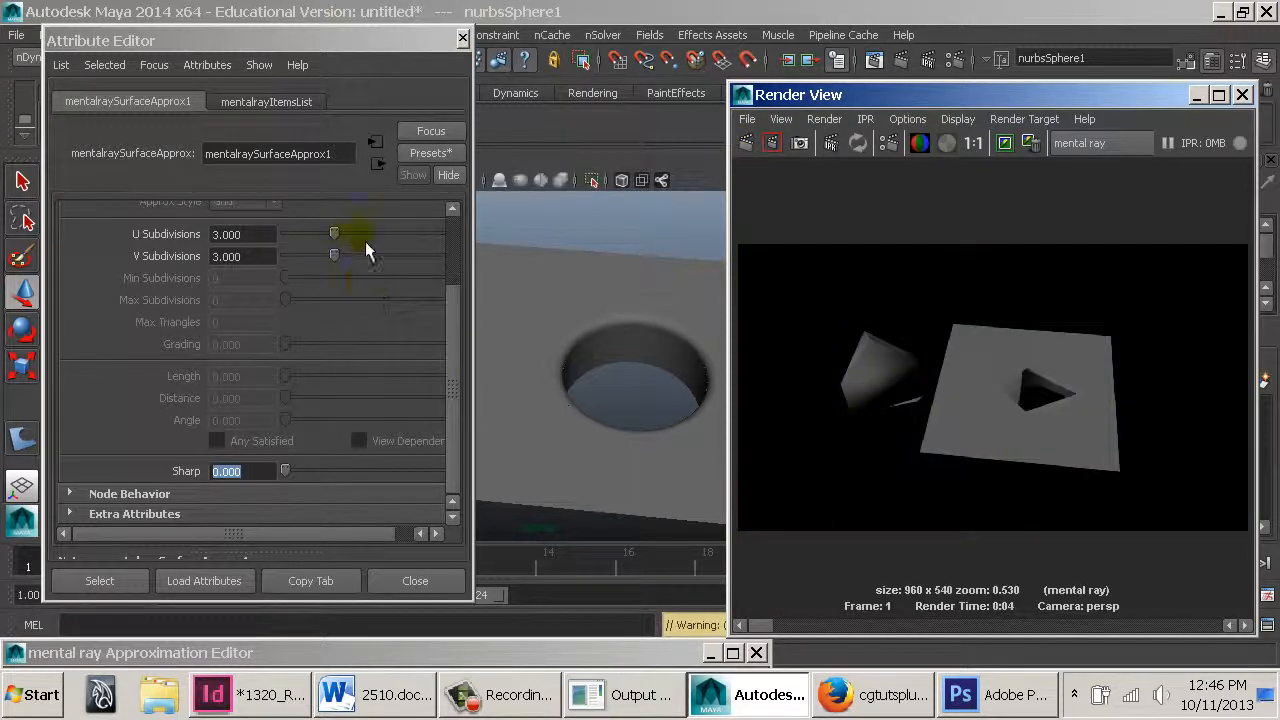
Set the surface approximation's U Subdivisions and V Subdivisions to 30 and re-render the frame
scroll(365, 241, "up", 3)
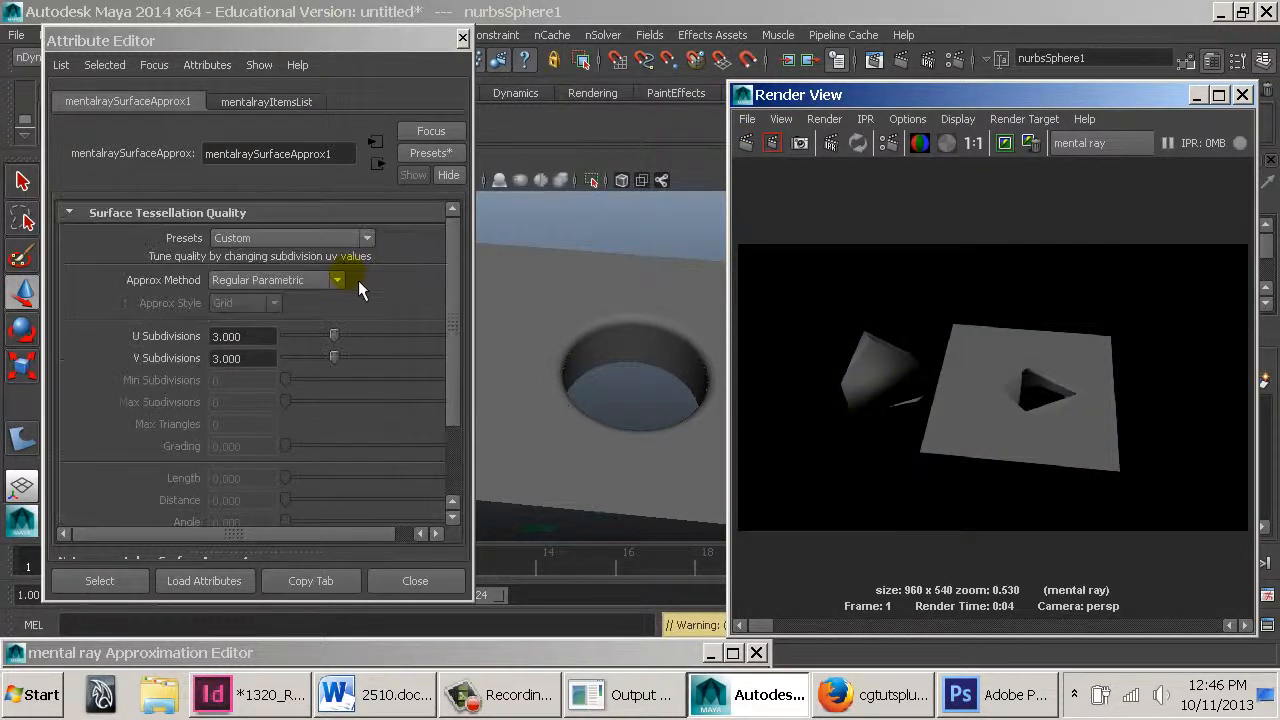
left_click(271, 341)
type("30")
key("Tab")
type("30")
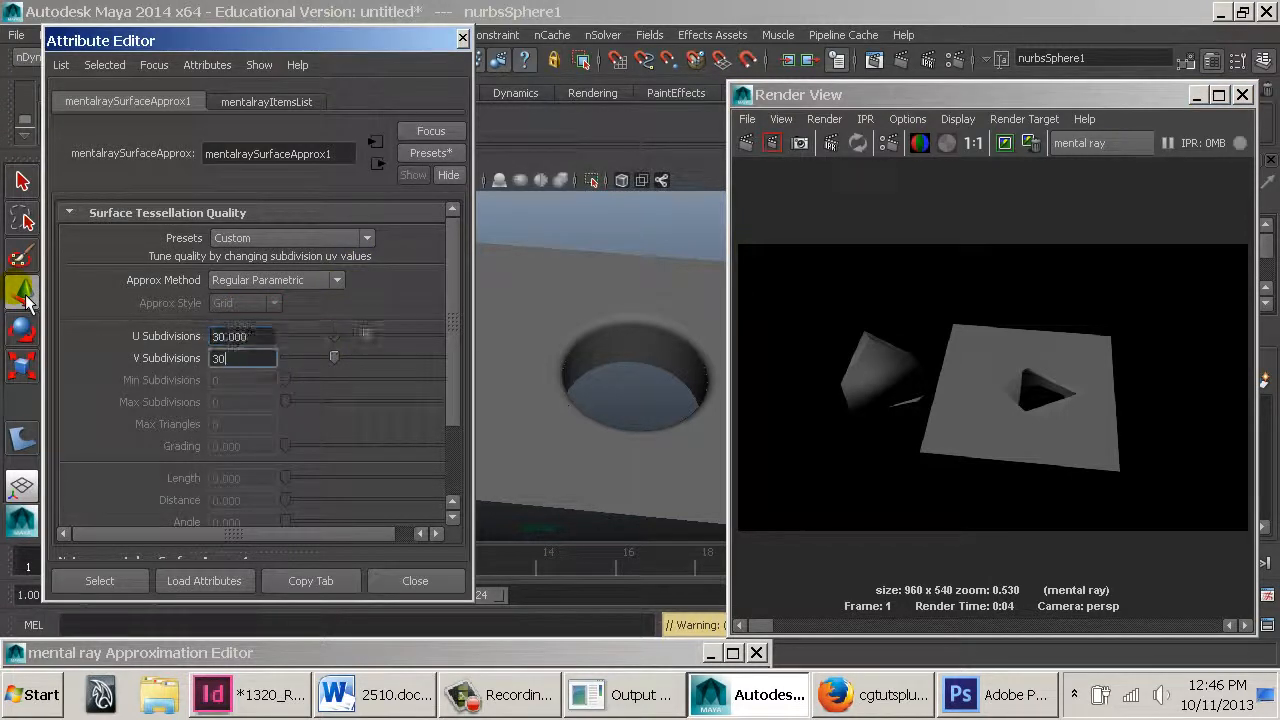
left_click(762, 146)
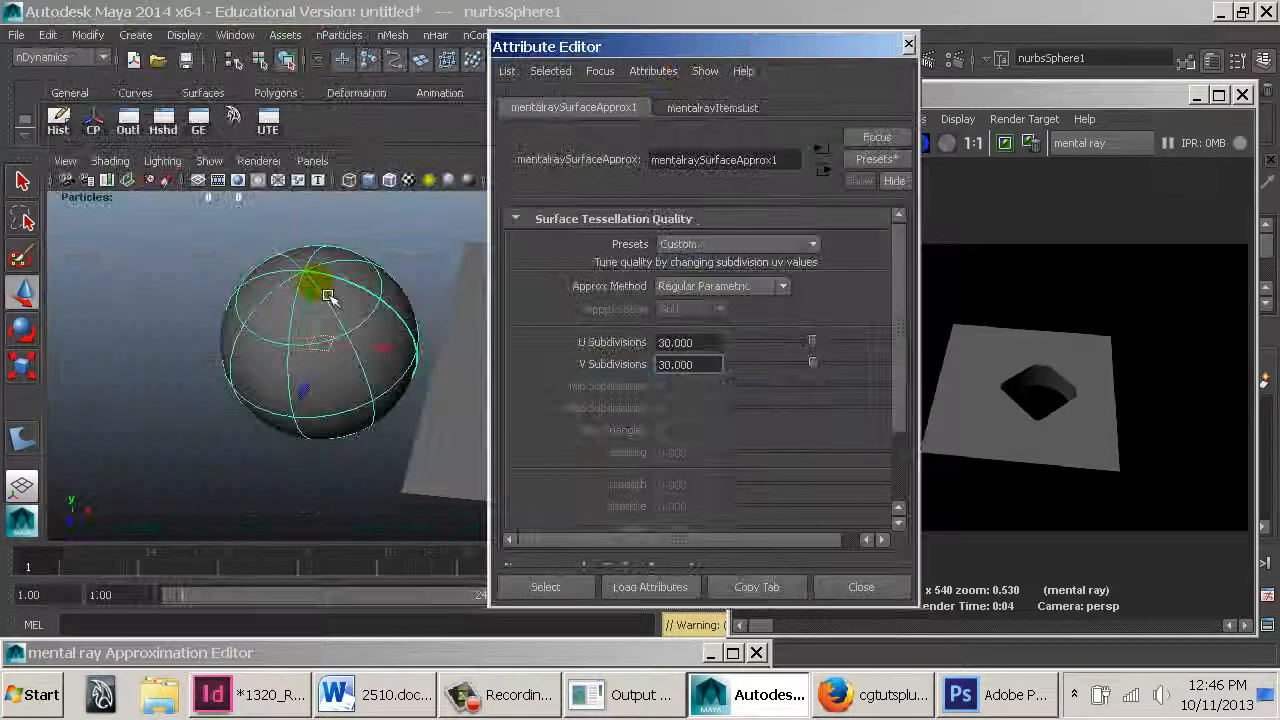
Convert the NURBS sphere to polygons using the Count tessellation method at 200
left_click(88, 35)
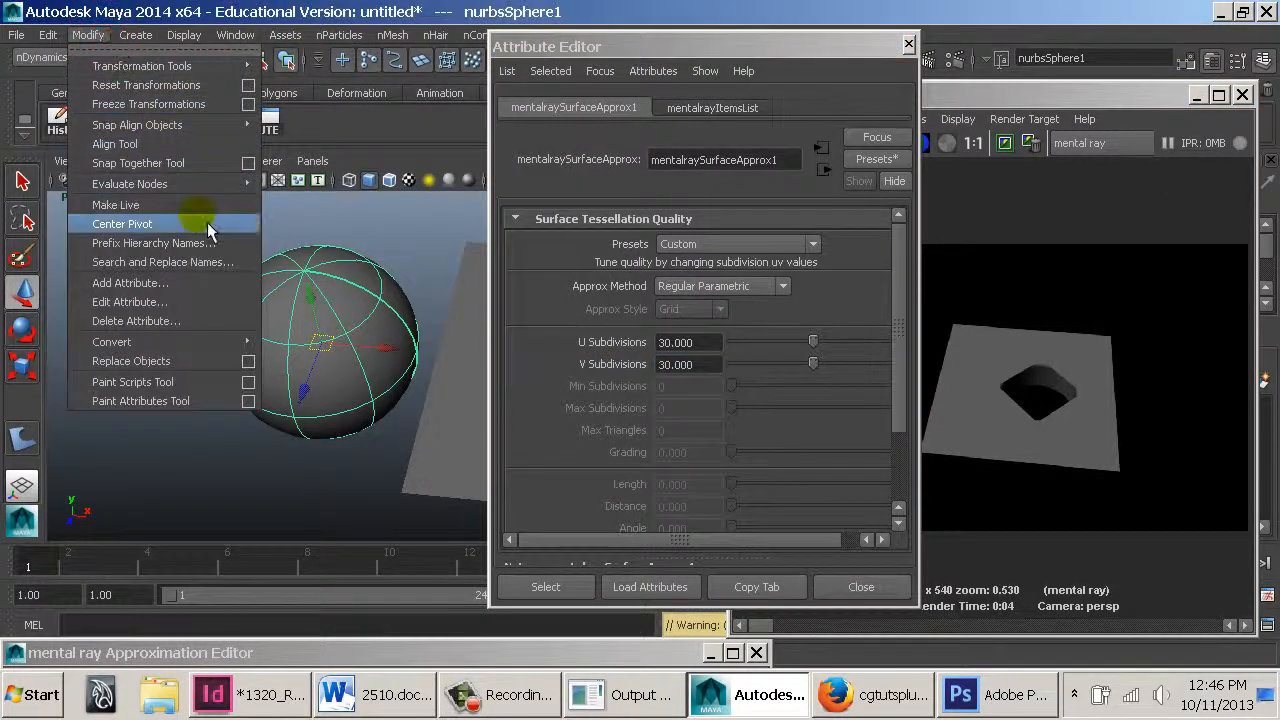
mouse_move(200, 342)
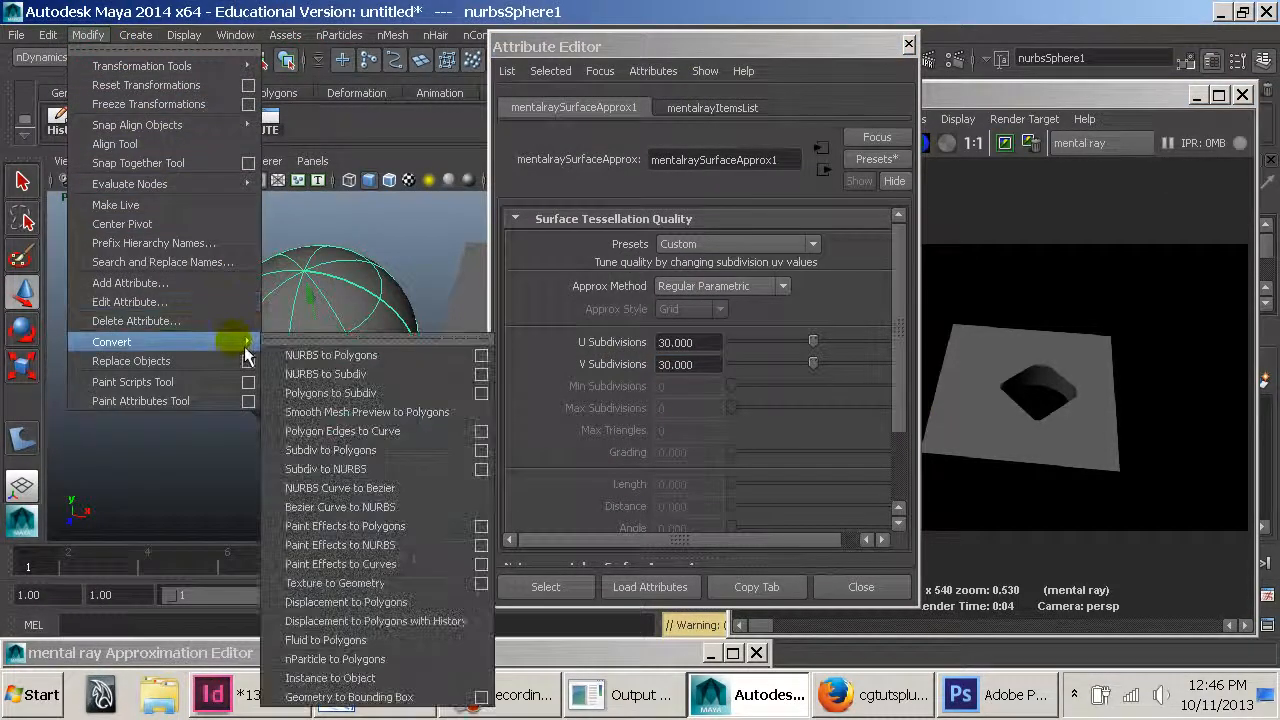
left_click(483, 360)
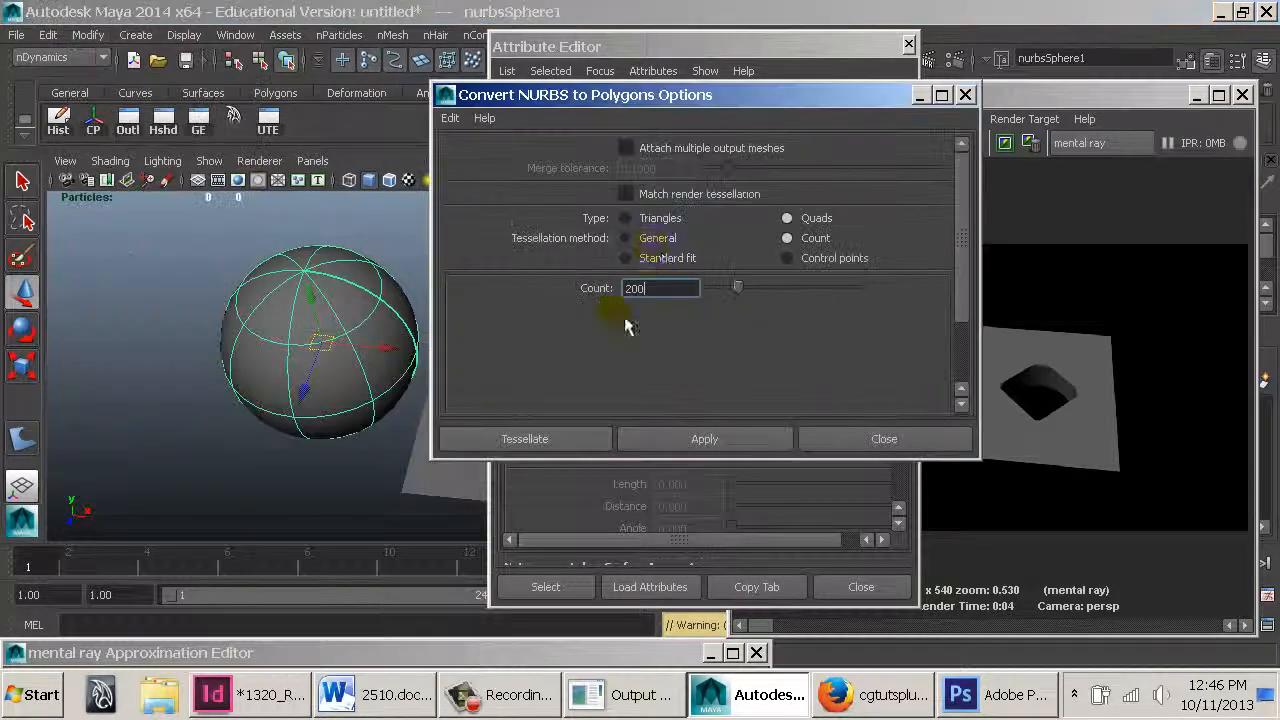
left_click(527, 452)
Move the converted polygon sphere to the left beside the original sphere
left_click_drag(392, 352, 160, 330)
middle_click_drag(202, 306, 362, 301, "alt")
left_click_drag(362, 301, 333, 297, "alt")
left_click(369, 305)
left_click(180, 305)
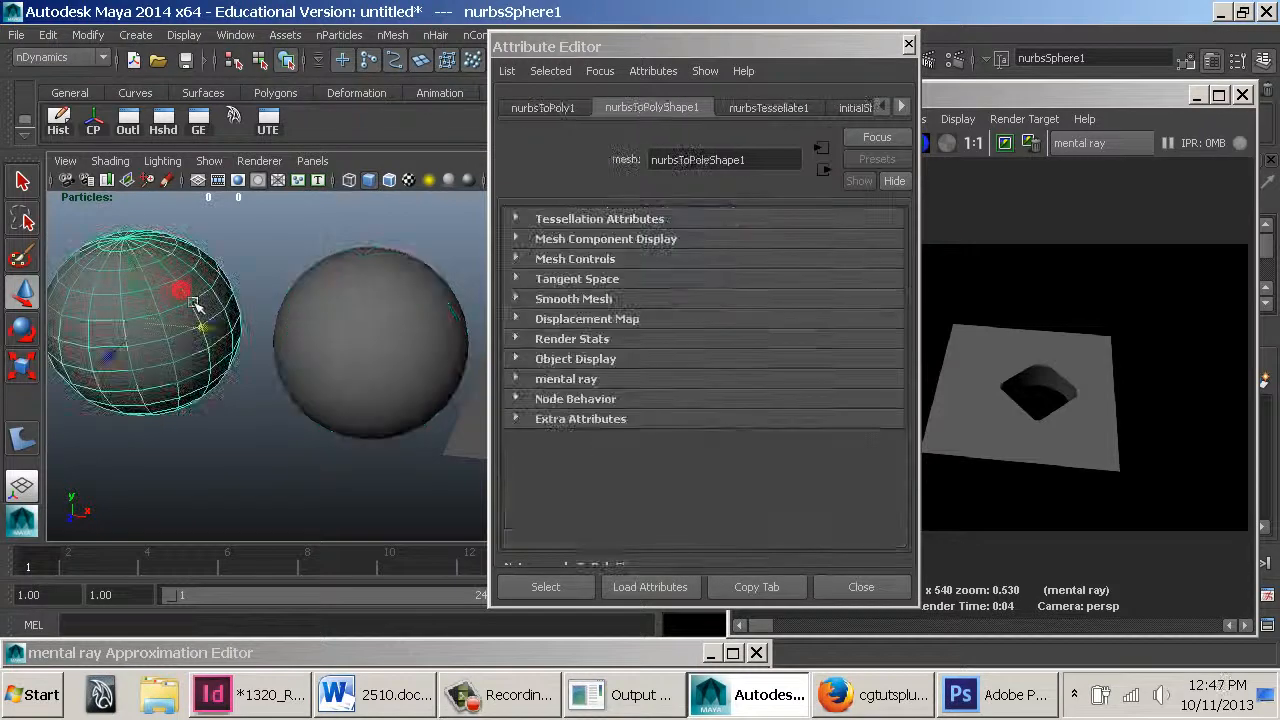
Set the nurbsTessellate node's advanced tessellation Format to General
left_click(752, 107)
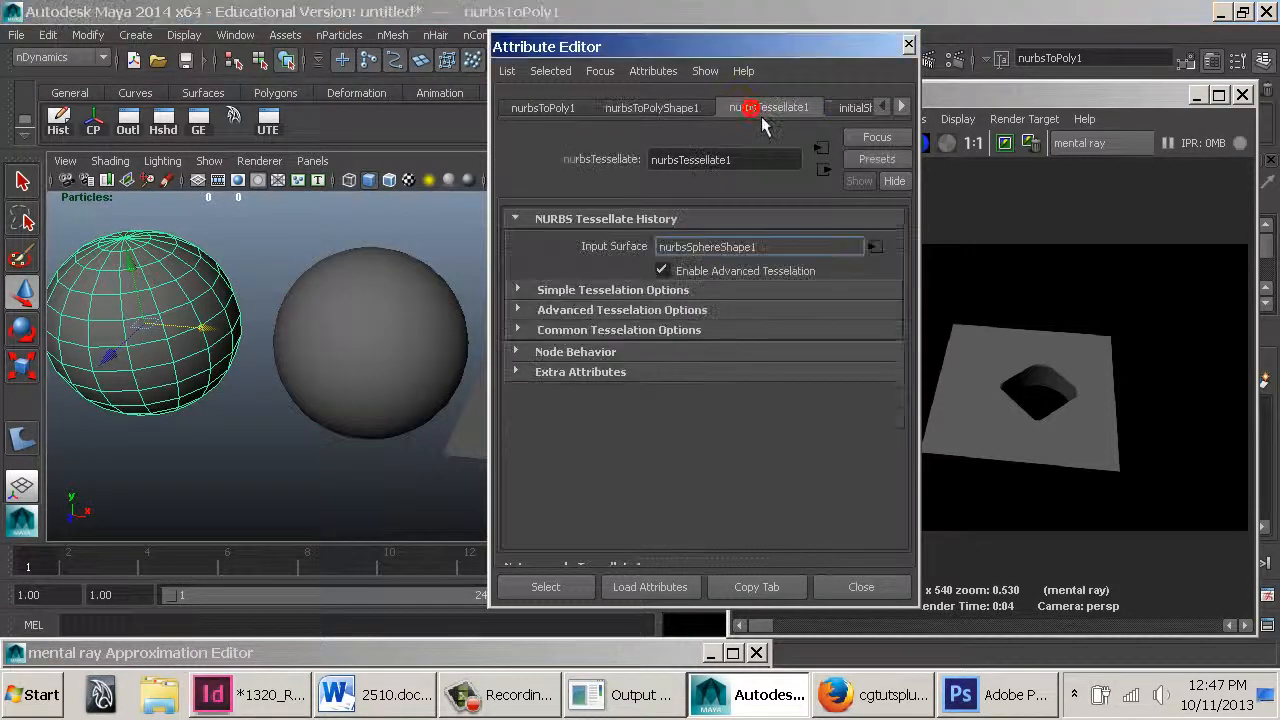
left_click(621, 291)
left_click(614, 380)
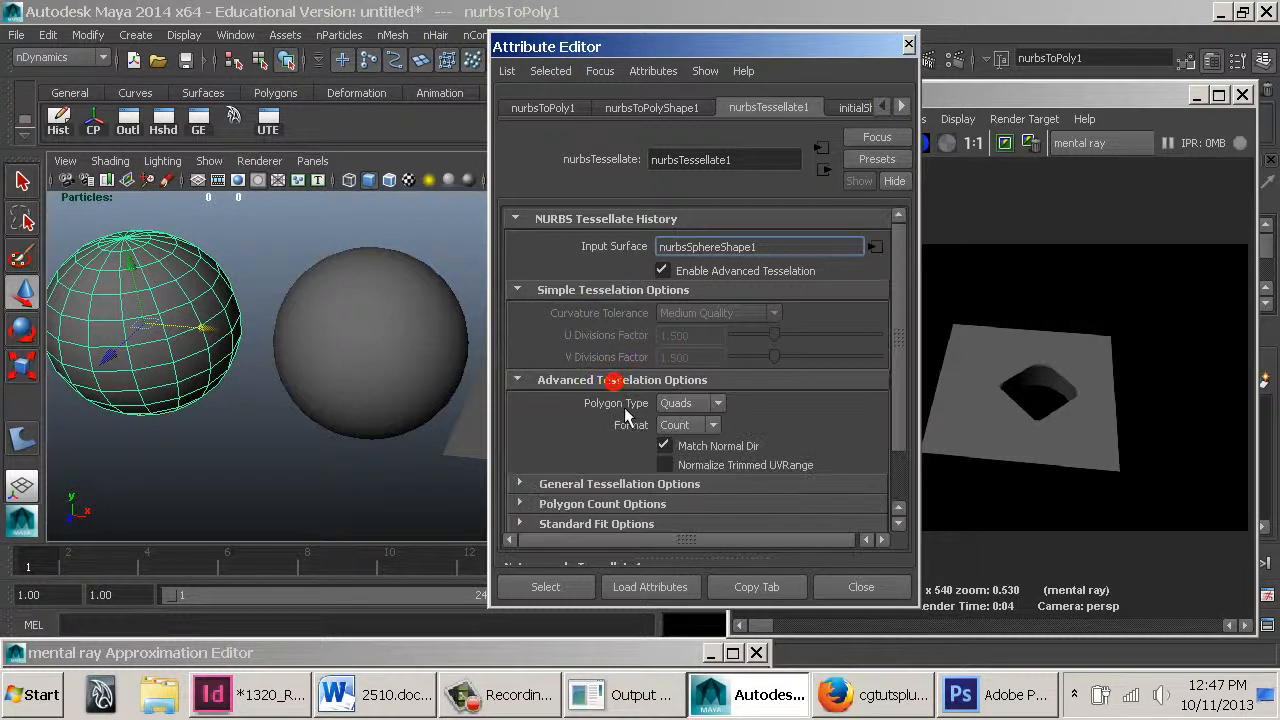
scroll(623, 516, "down", 2)
left_click(625, 443)
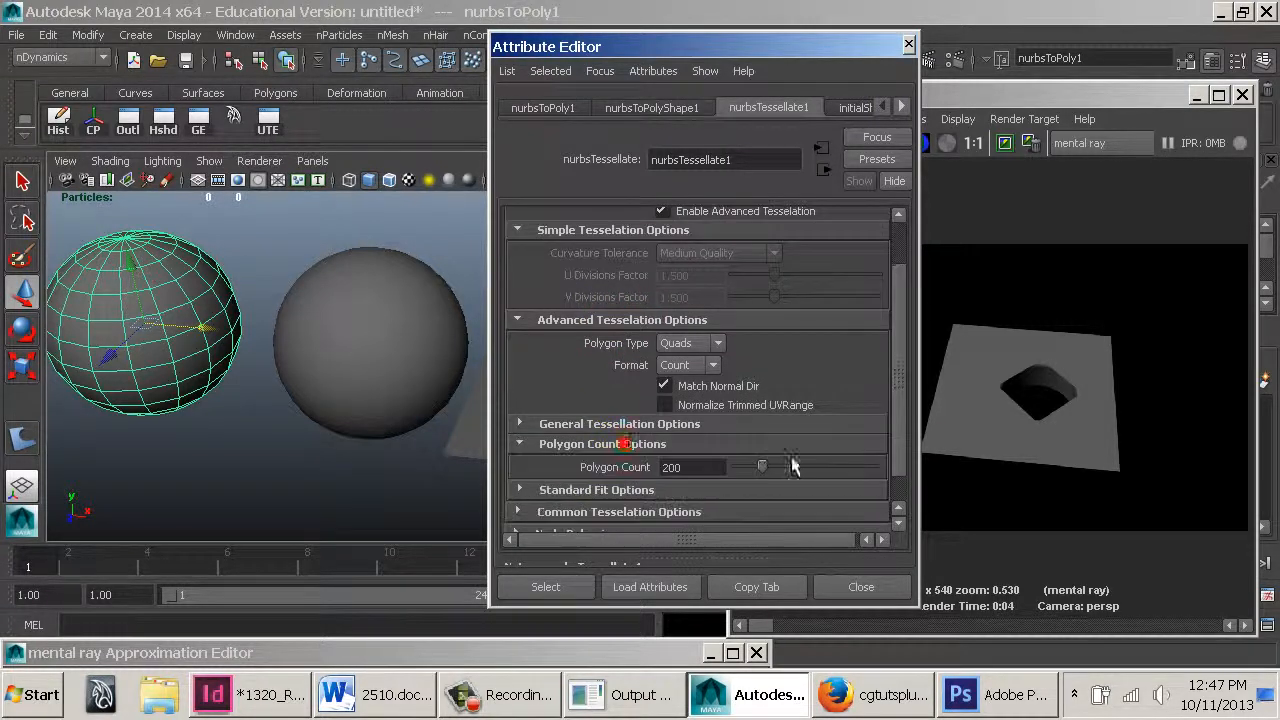
mouse_move(769, 473)
left_mouse_down()
mouse_move(904, 471)
mouse_move(750, 471)
mouse_move(774, 469)
left_mouse_up()
left_click(643, 425)
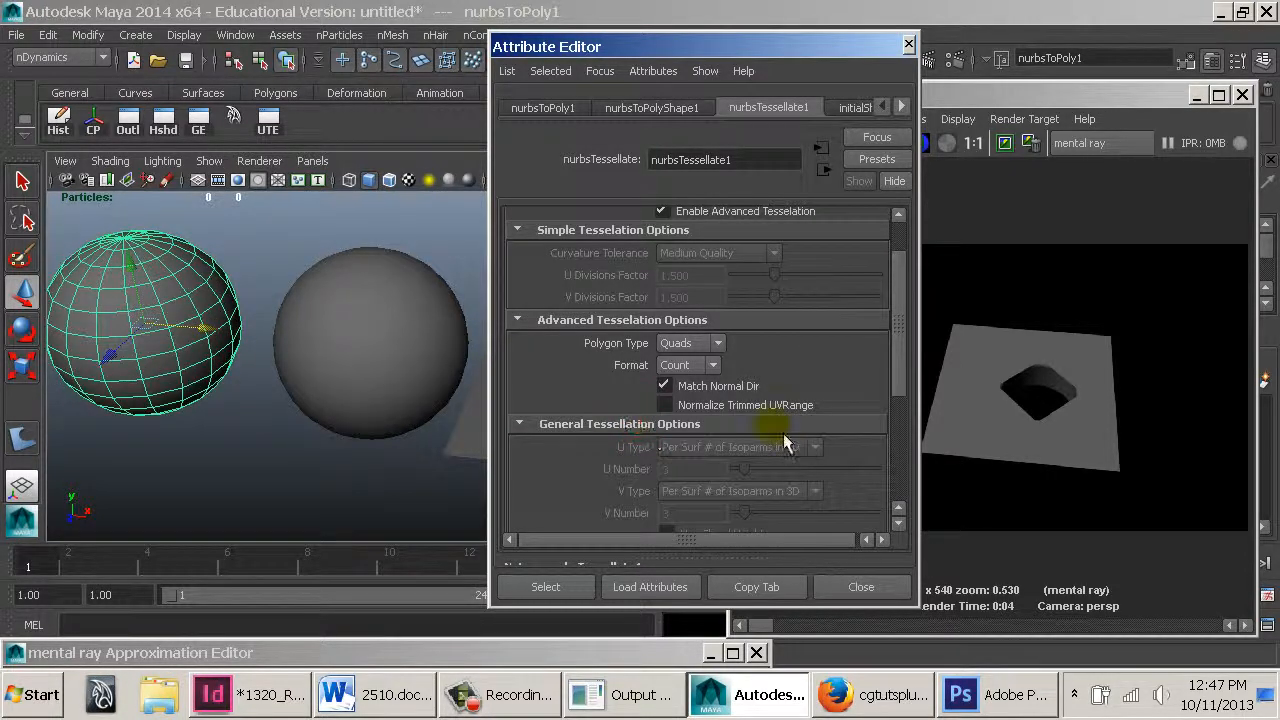
left_click(705, 366)
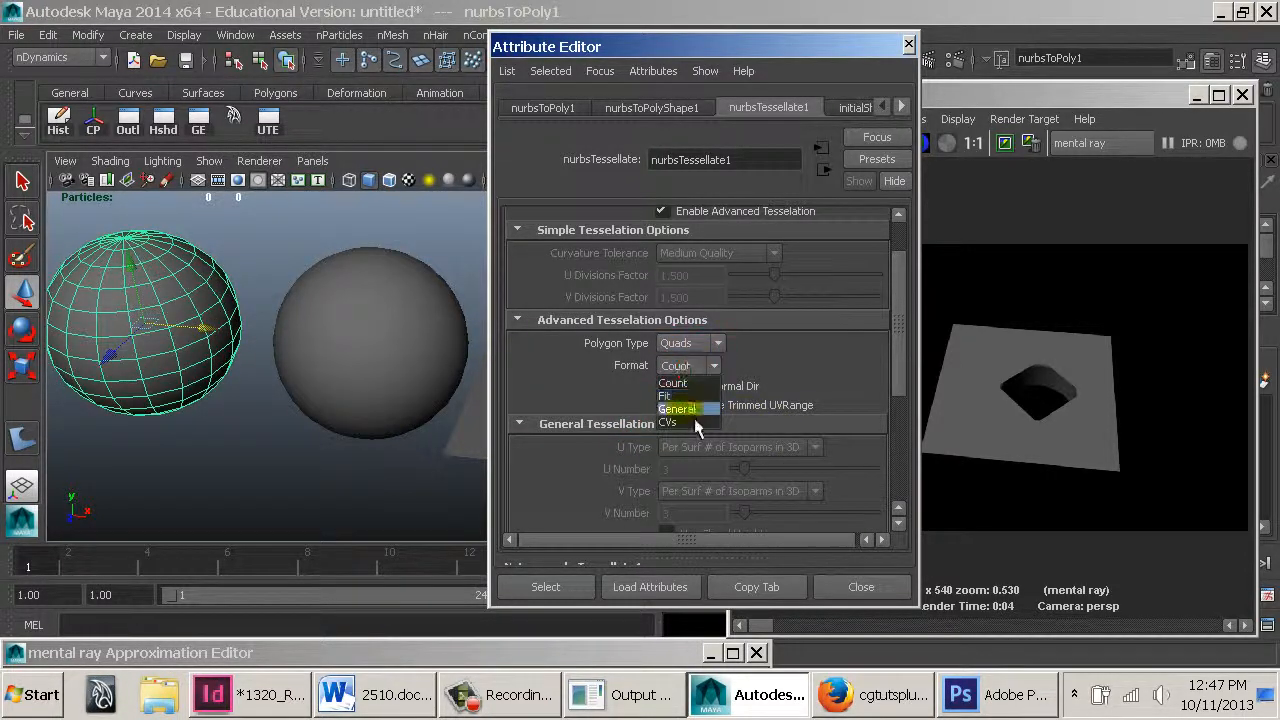
left_click(694, 414)
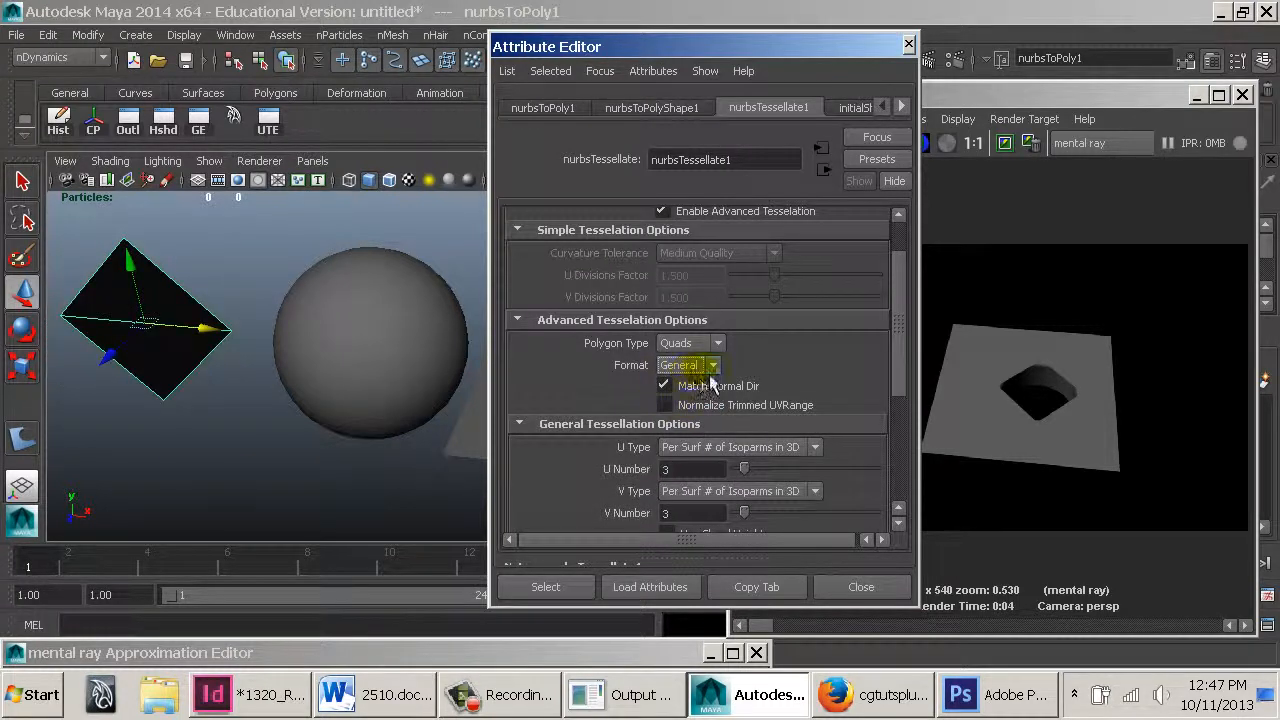
scroll(703, 382, "down", 2)
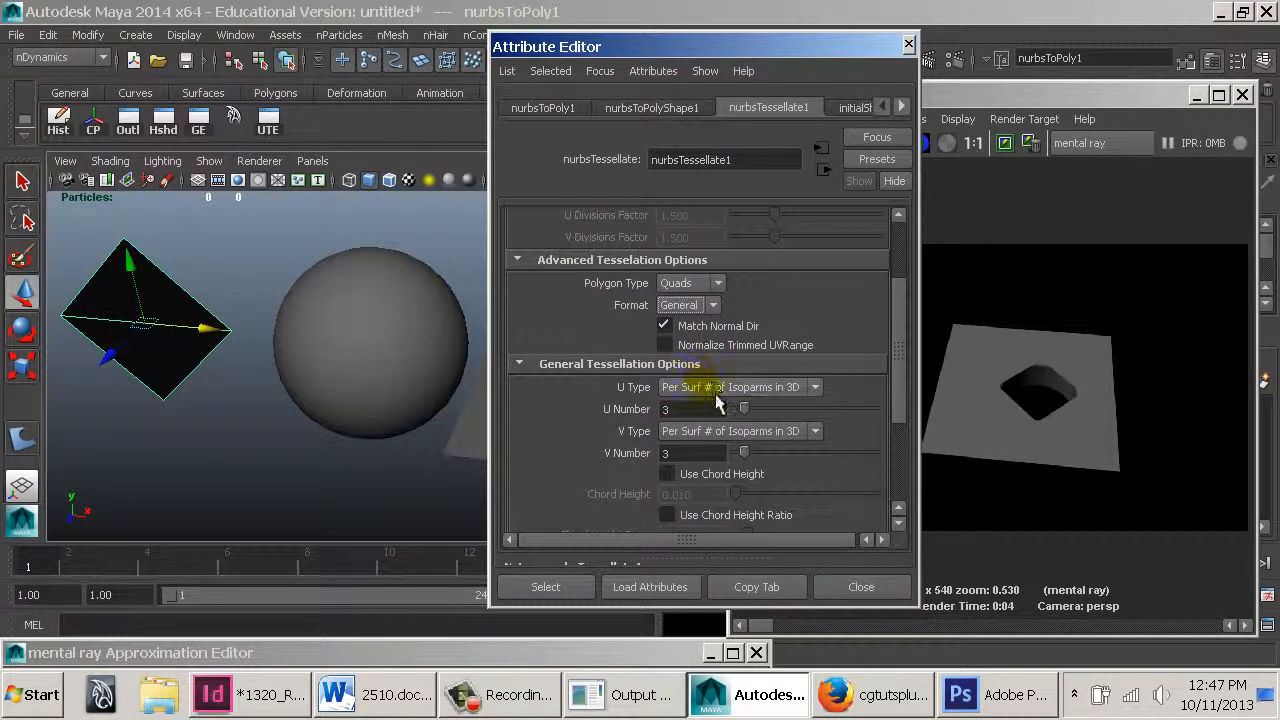
Set the nurbsTessellate U Type and V Type to Per Span # of Isoparms and reduce U Number and V Number to 1
left_click(718, 388)
left_click(709, 431)
left_click(712, 431)
left_click(707, 482)
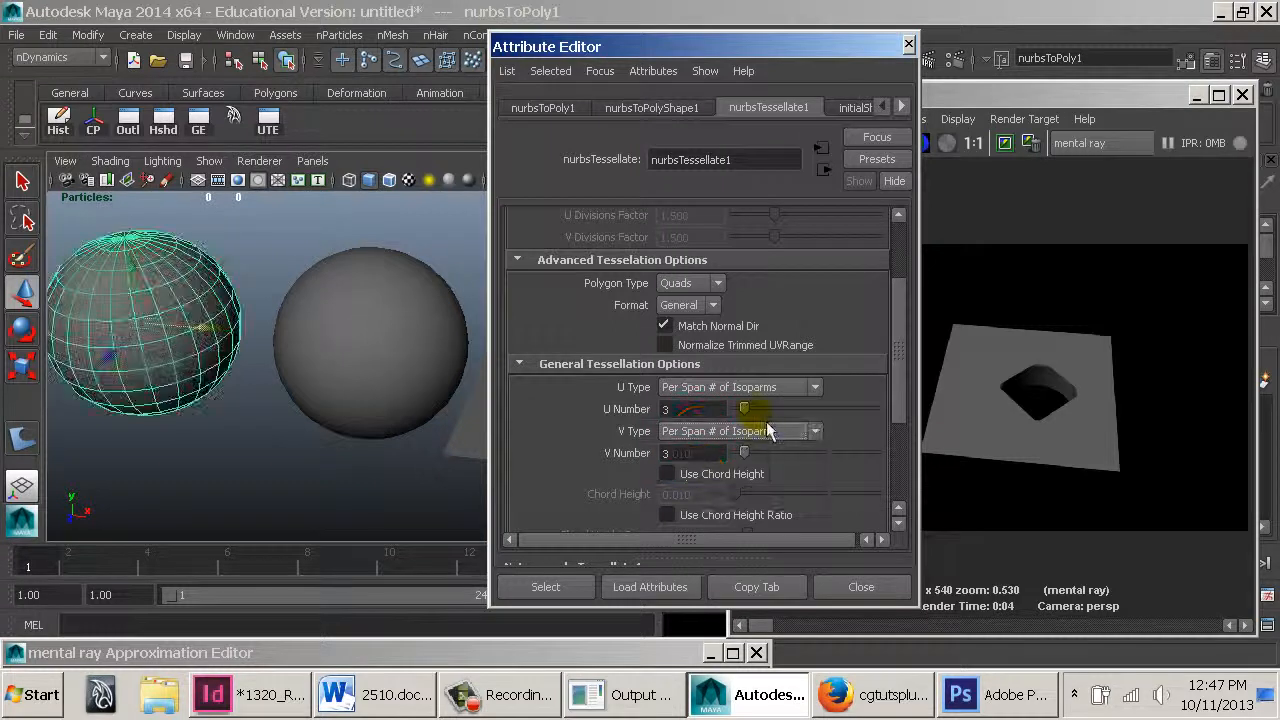
left_click_drag(744, 409, 713, 461)
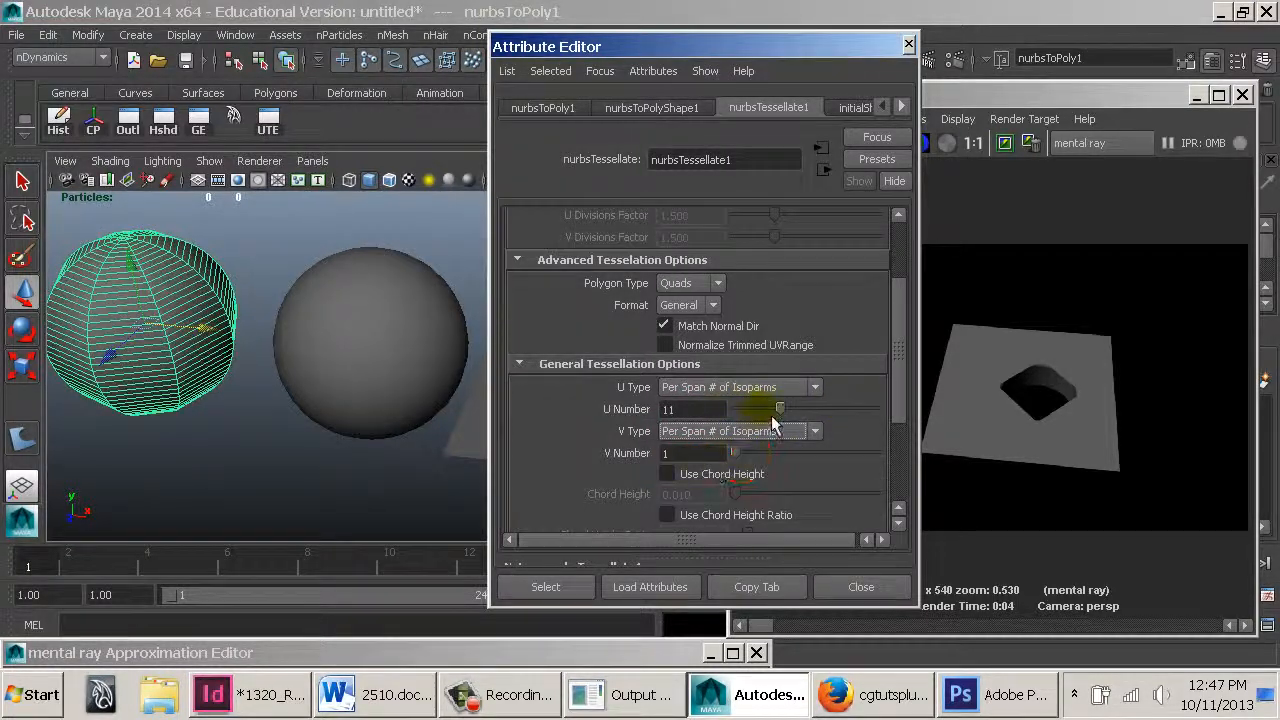
left_click_drag(779, 410, 737, 410)
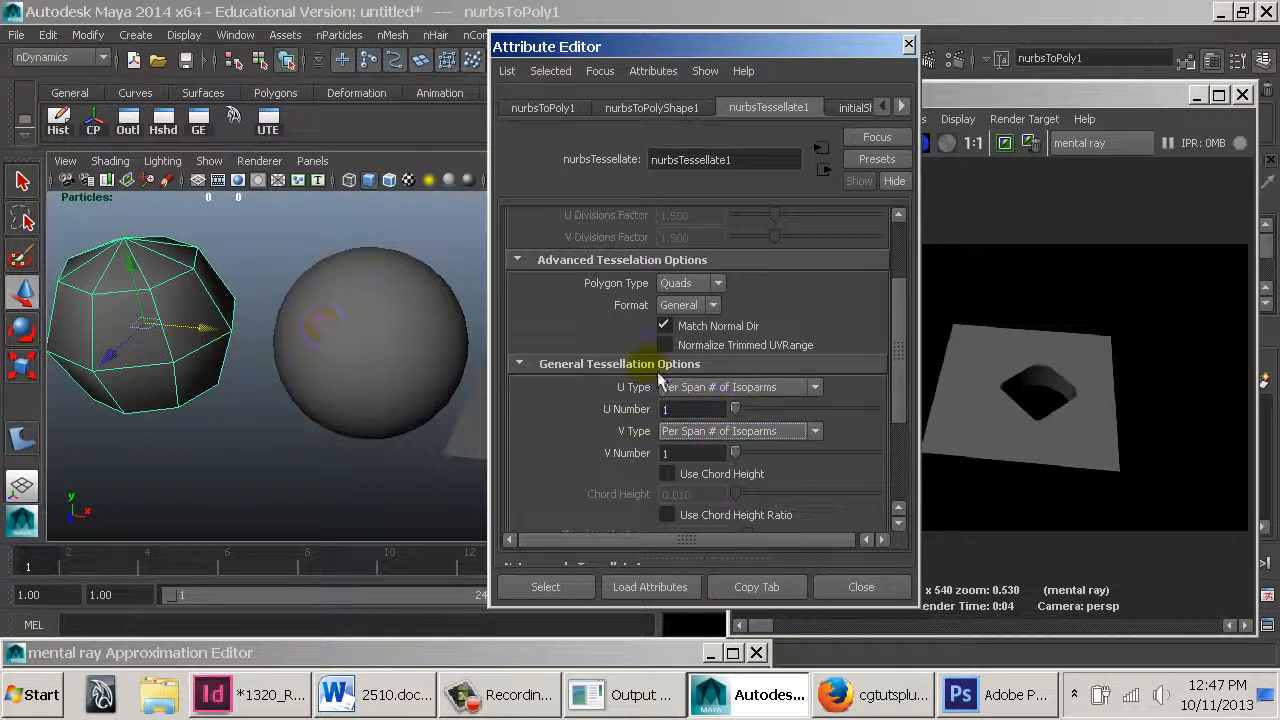
Delete the converted polygon sphere and select the original NURBS sphere
key("Delete")
left_click(334, 288)
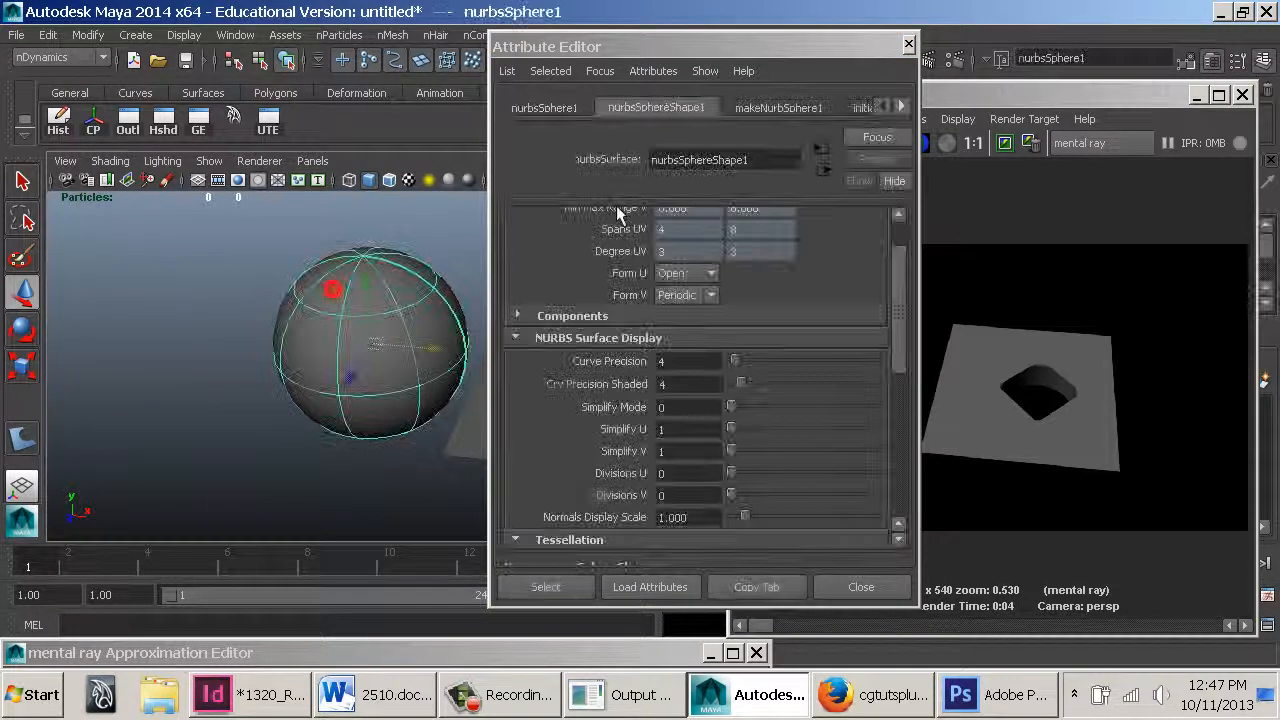
Edit the sphere's mental ray surface approximation node and apply the Pixel Length High Quality preset
left_click(981, 104)
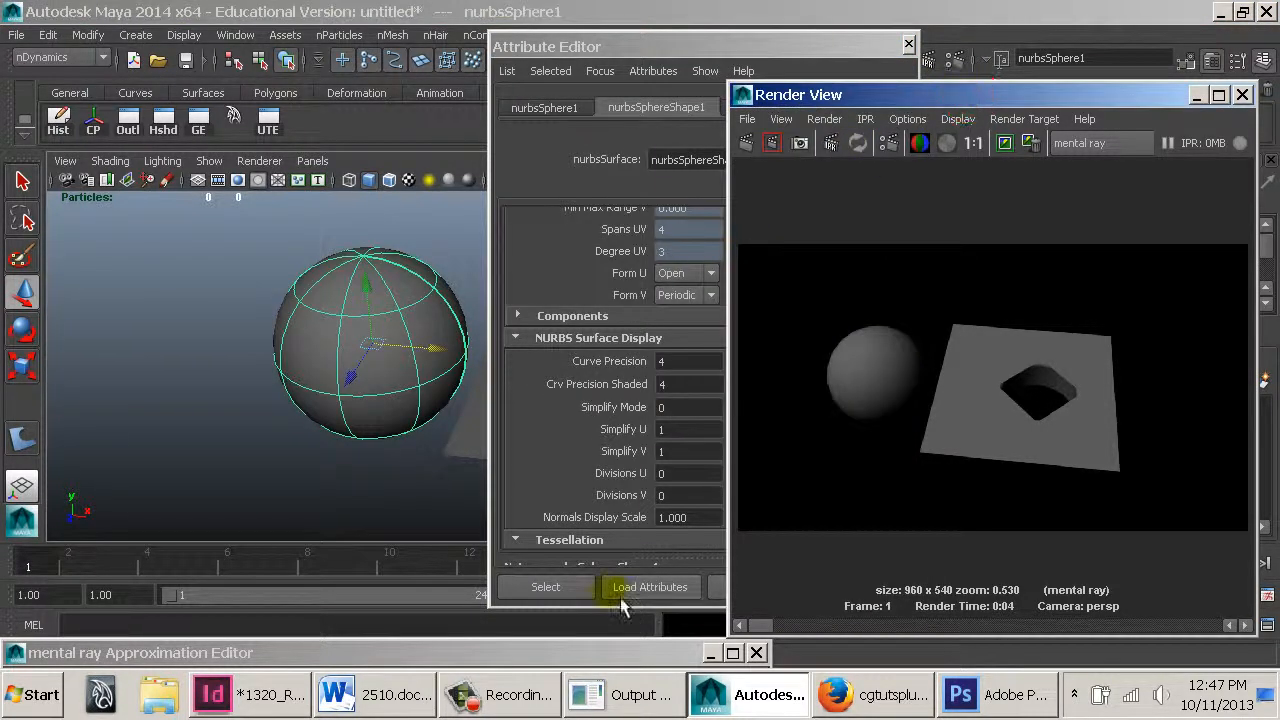
left_click_drag(530, 653, 595, 279)
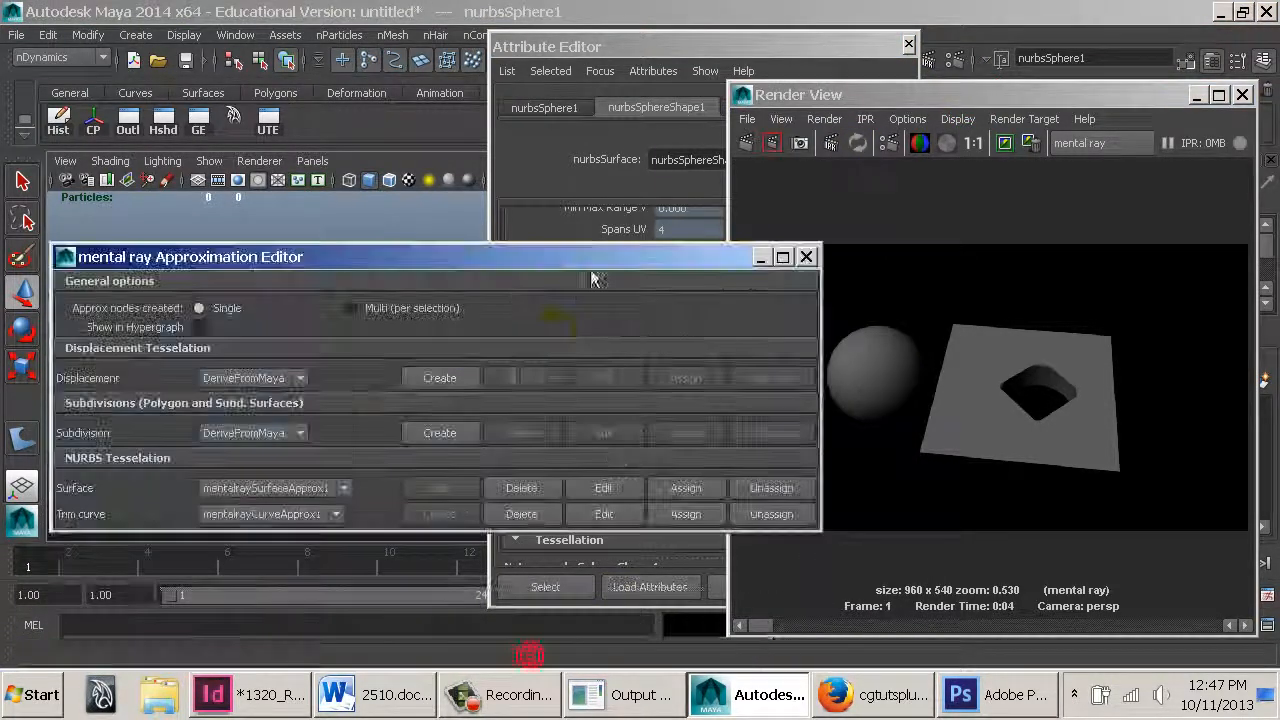
left_click(591, 494)
left_click_drag(484, 266, 441, 633)
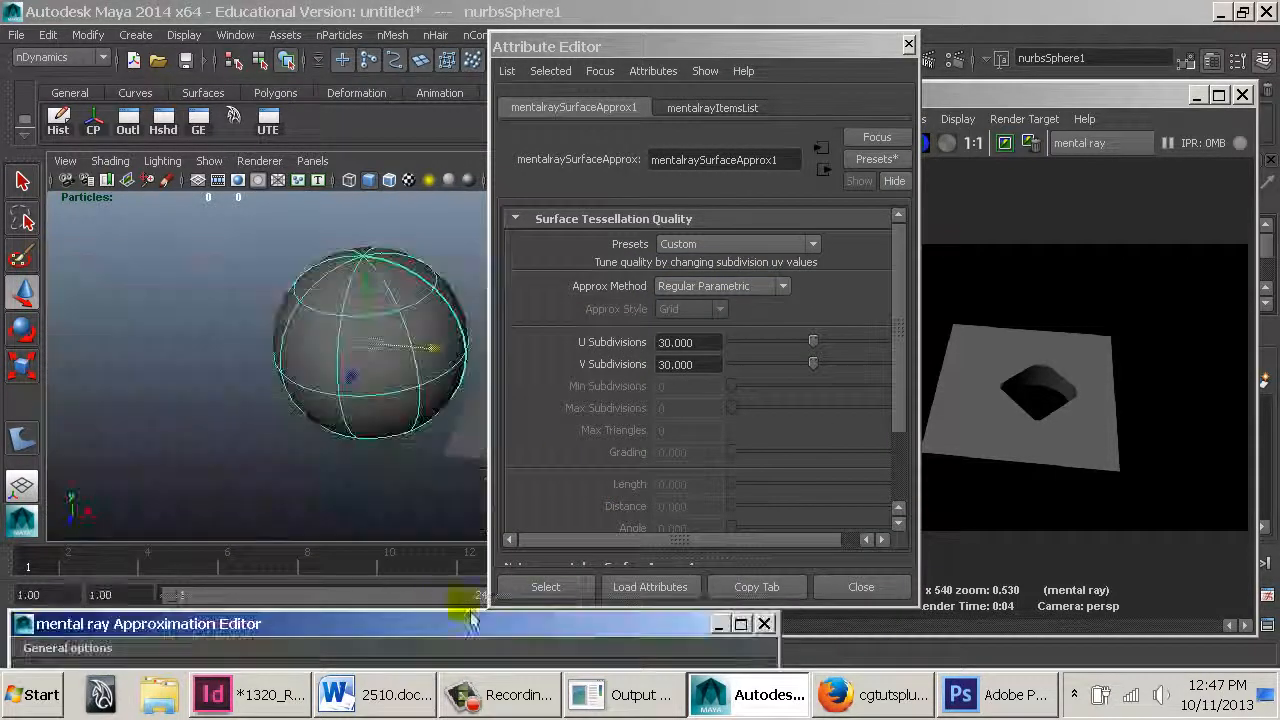
left_click(769, 293)
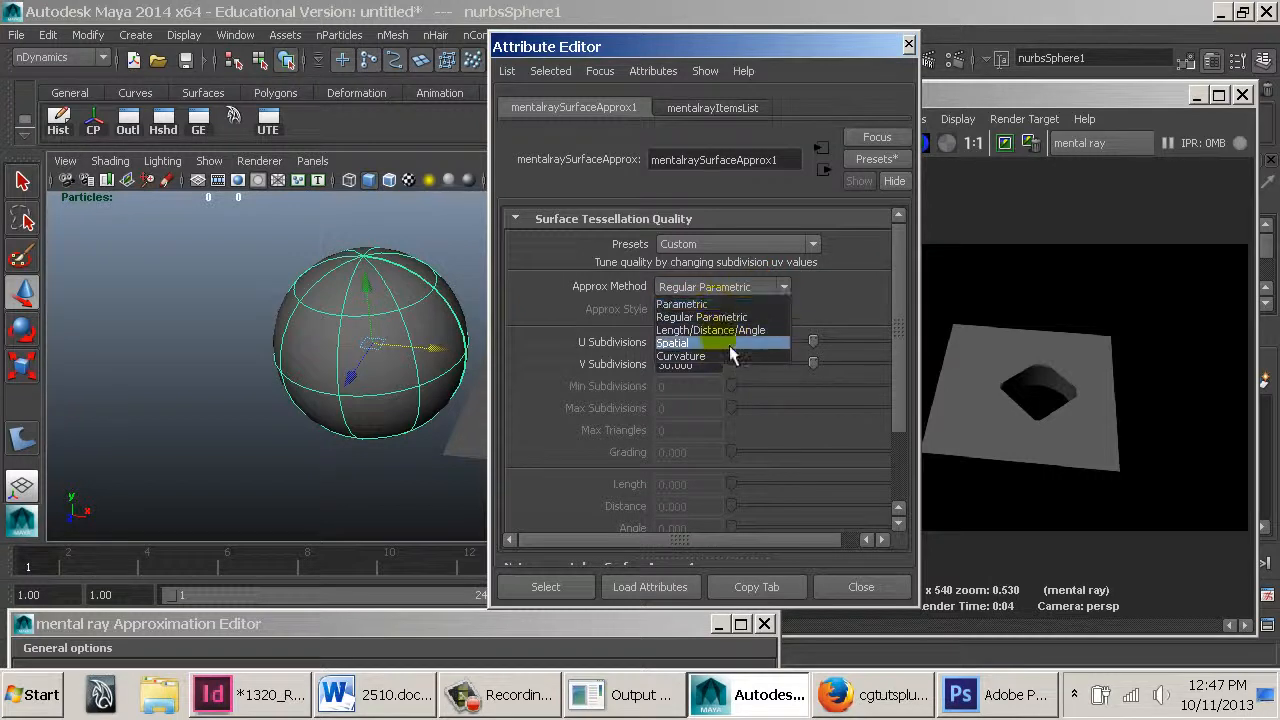
left_click(749, 291)
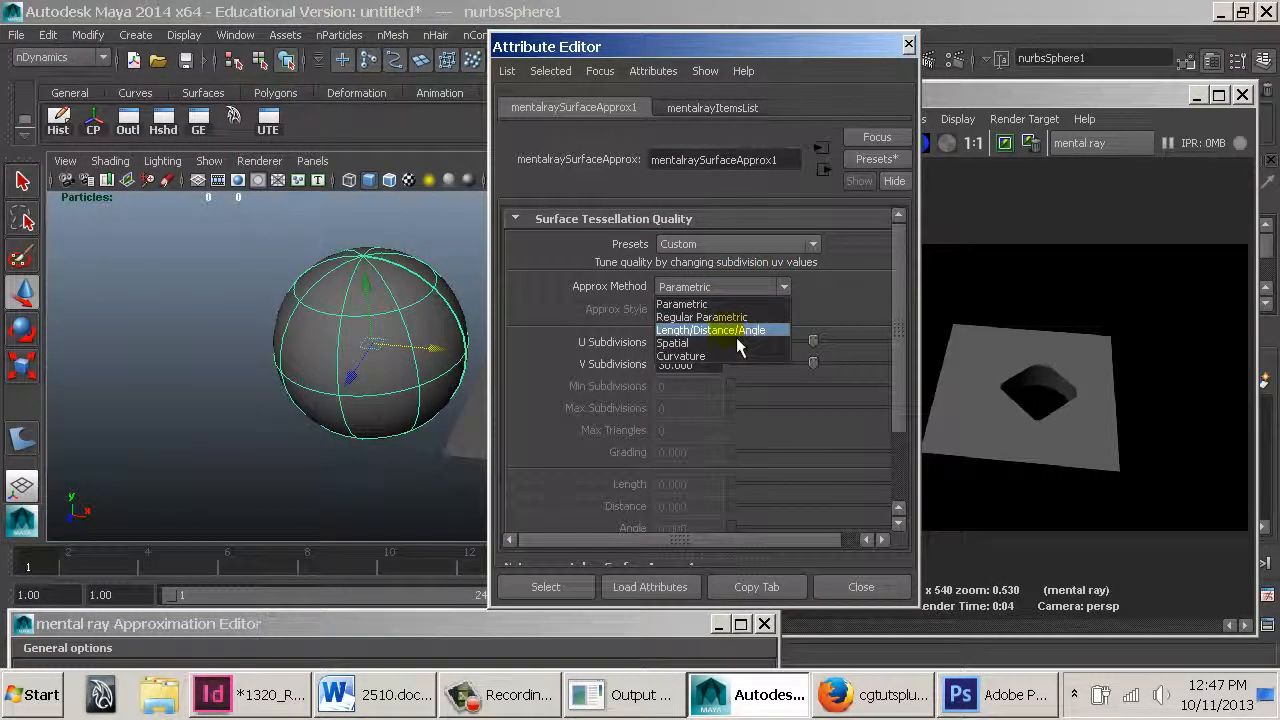
left_click(766, 244)
scroll(757, 326, "down", 1)
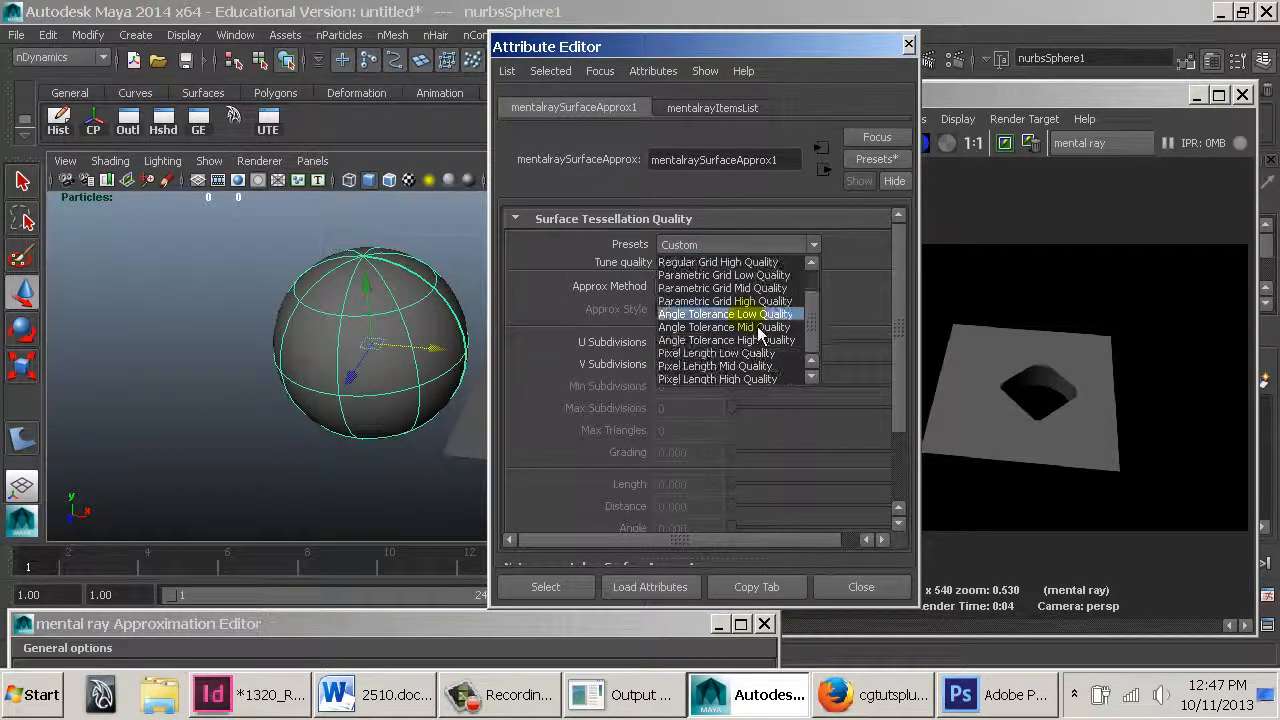
left_click(735, 378)
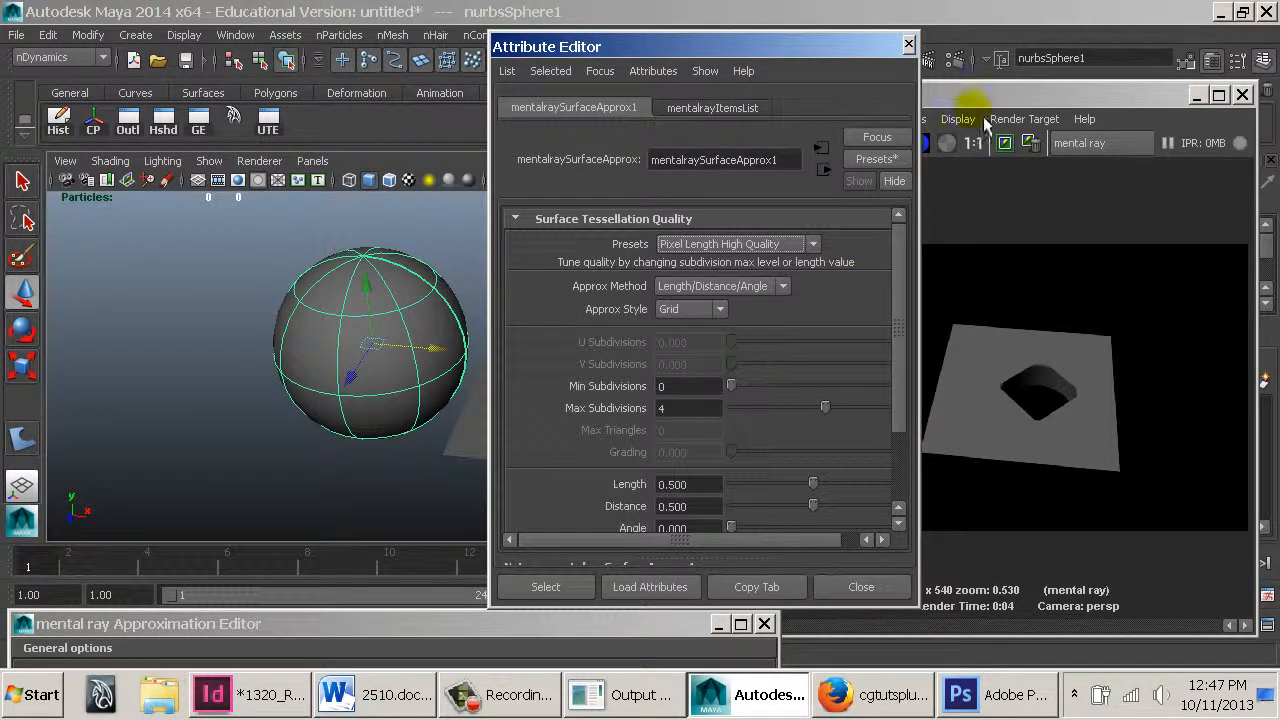
Re-render the frame with the Pixel Length High Quality approximation and zoom into the render
left_click(975, 96)
left_click(748, 143)
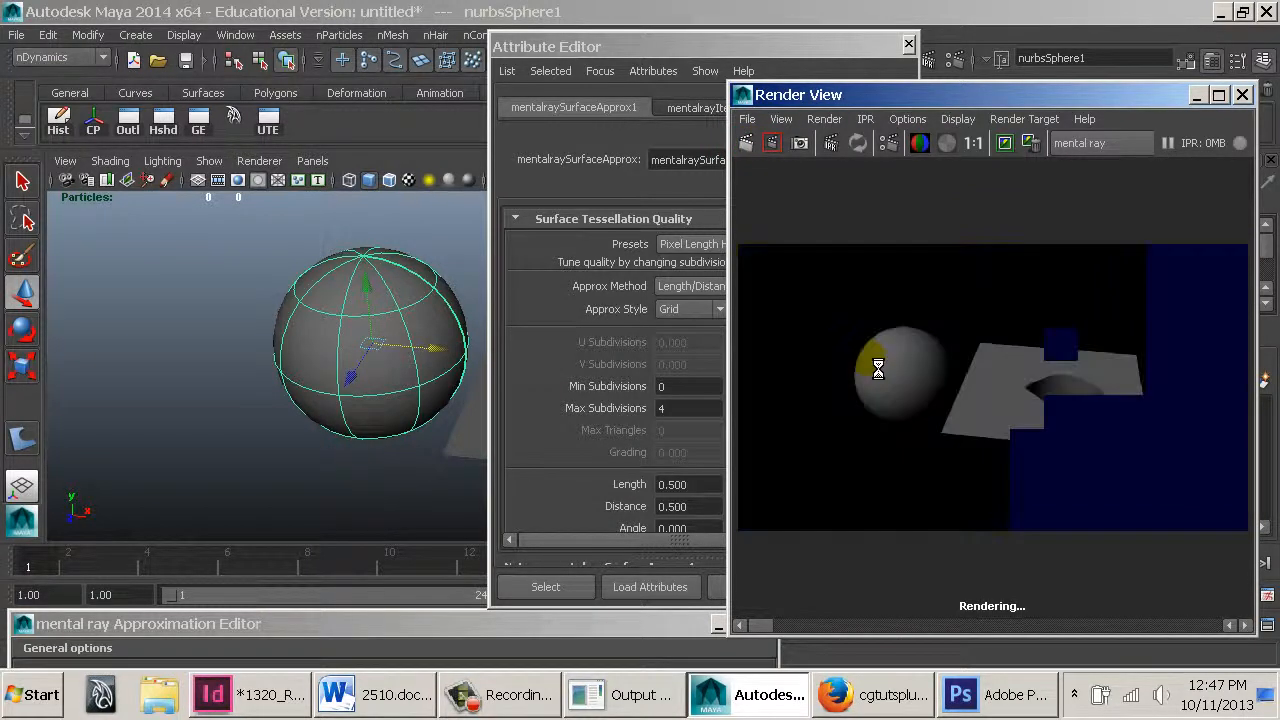
scroll(914, 308, "up", 7)
scroll(914, 308, "down", 4)
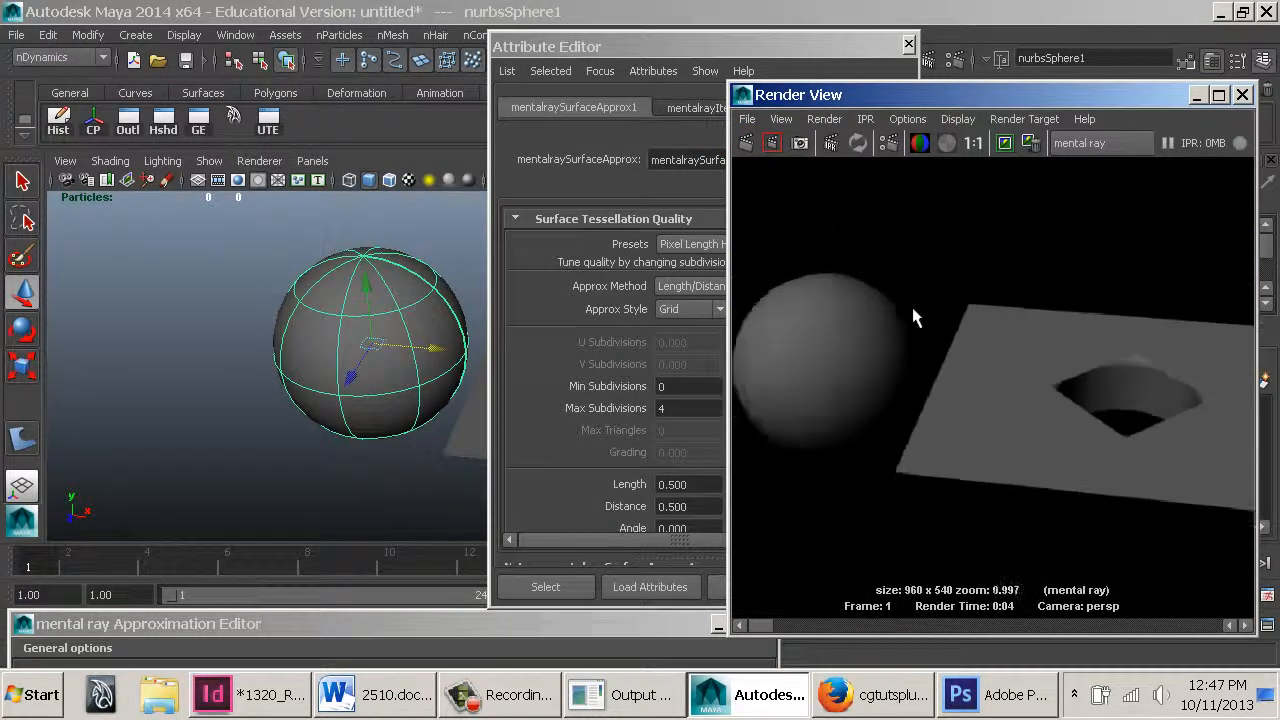
scroll(863, 307, "down", 2)
Set the surface approximation's Max Subdivisions to 7 and re-render the frame
left_click(618, 426)
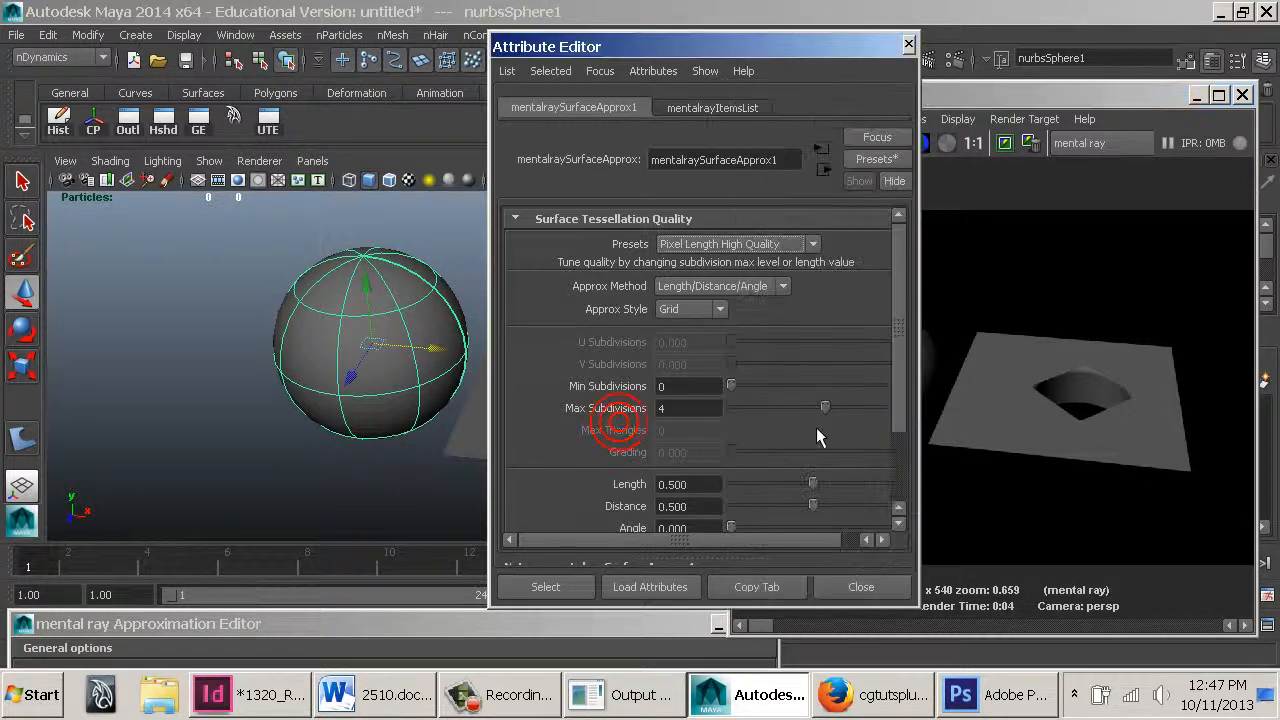
left_click_drag(841, 418, 915, 425)
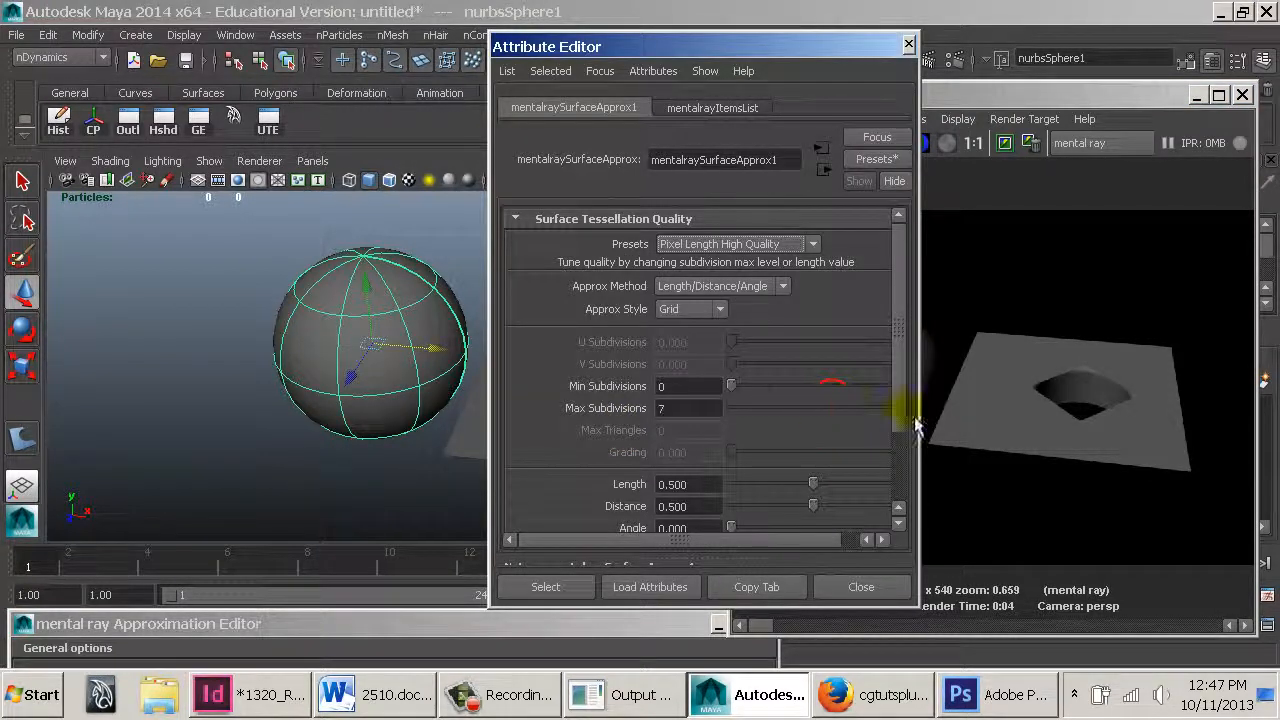
left_click(990, 132)
left_click(745, 143)
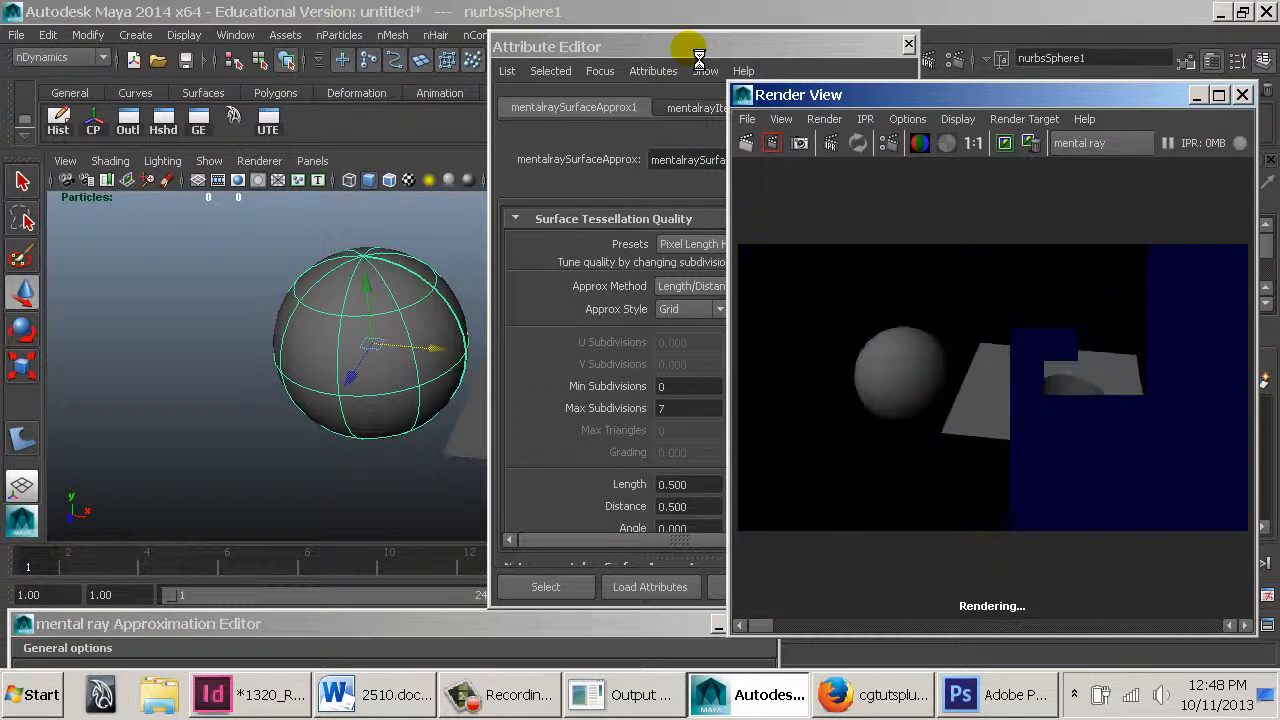
left_click_drag(699, 56, 370, 48)
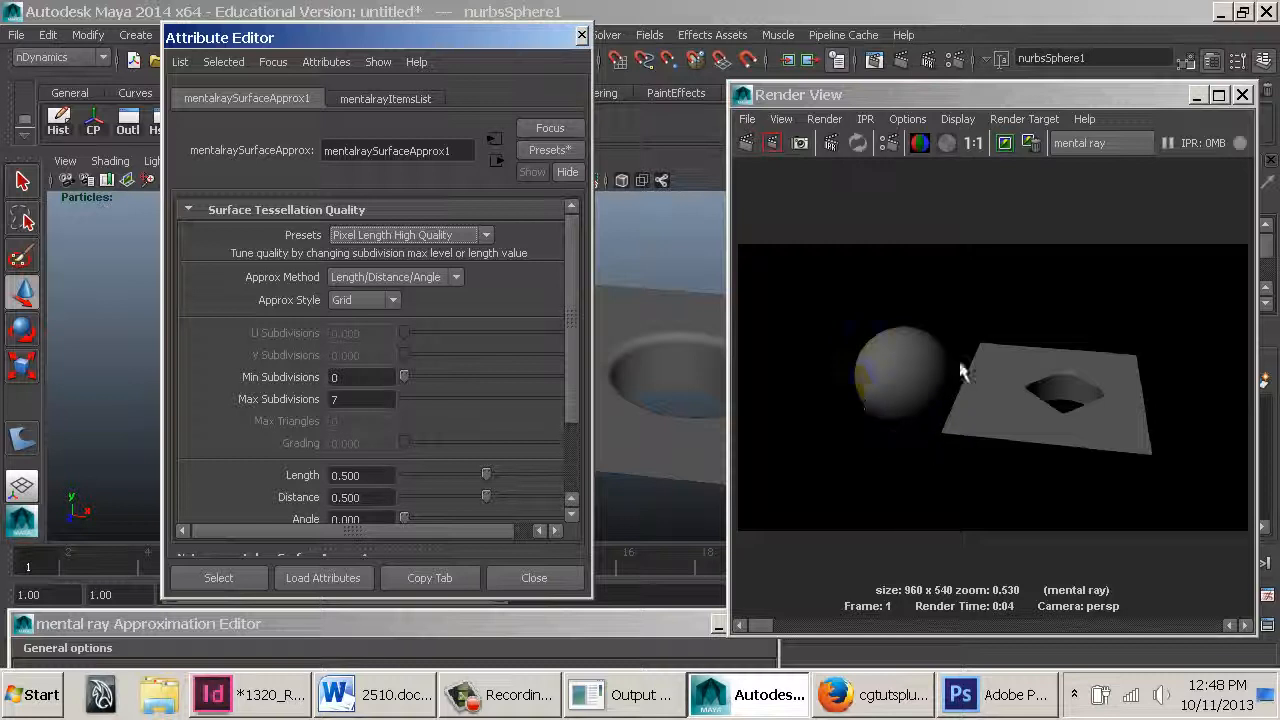
left_click(974, 143)
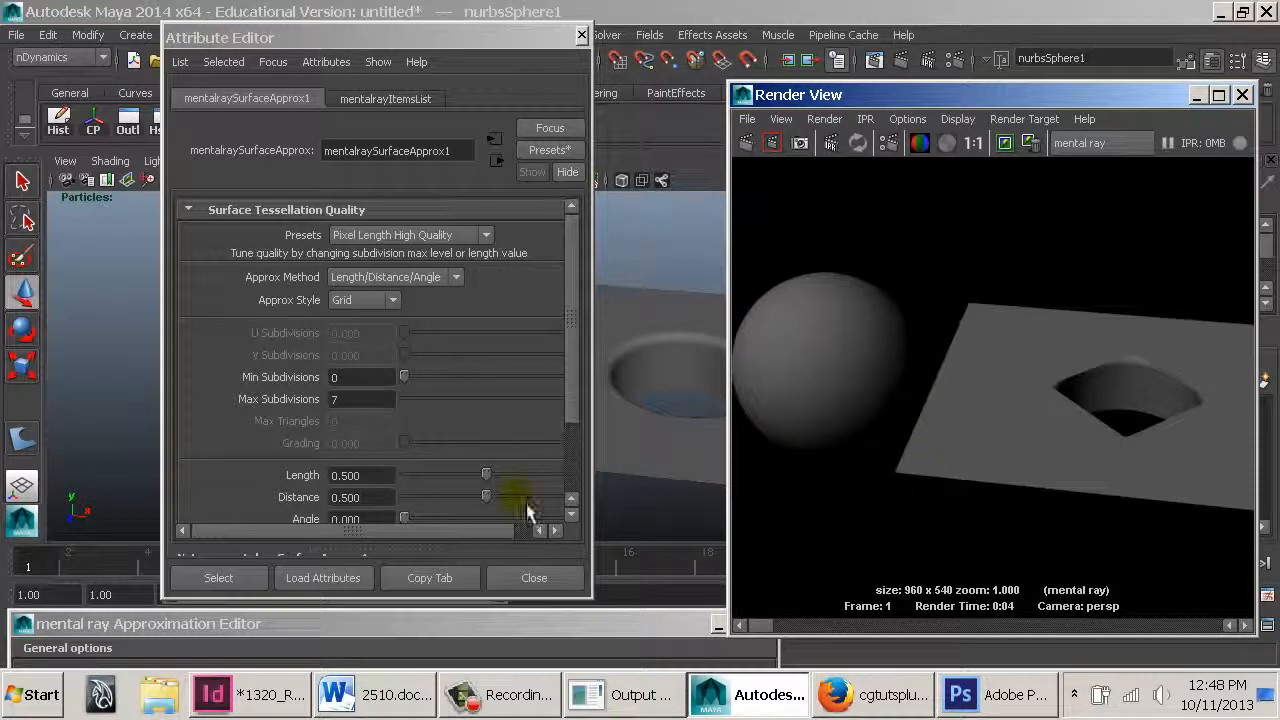
Set the surface approximation's Length and Distance to 0.1
left_click(374, 476)
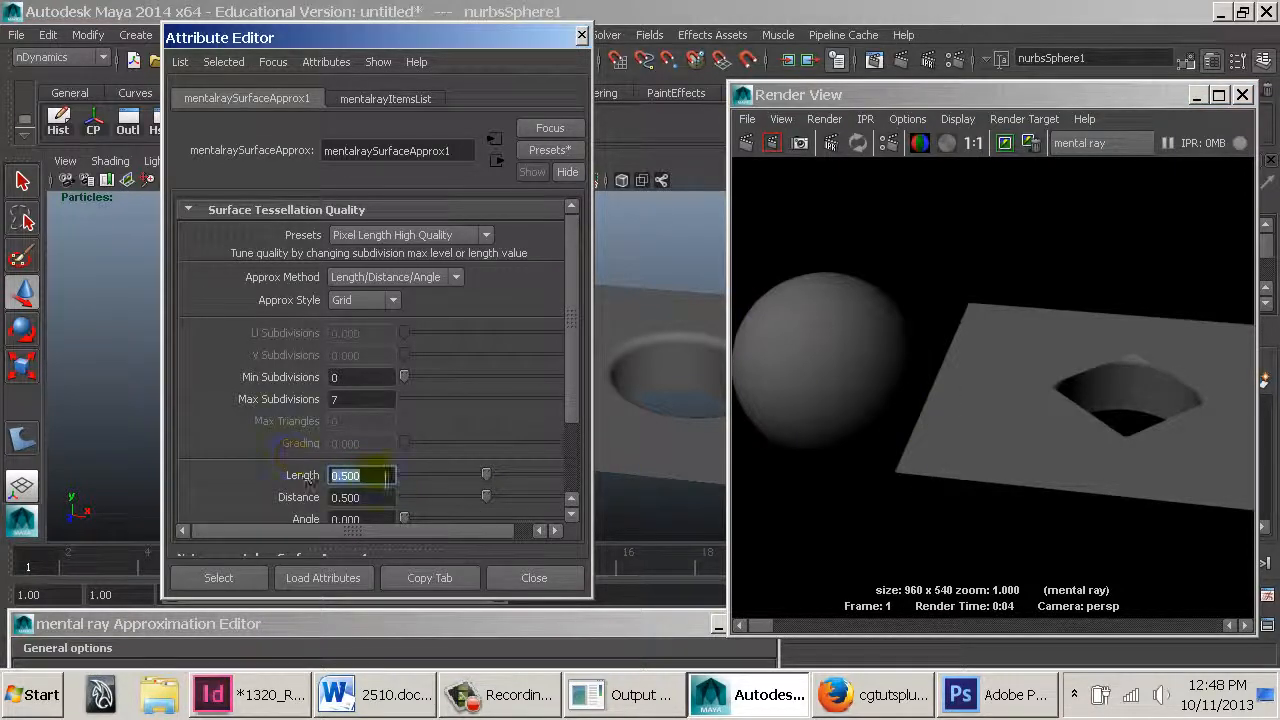
type("0.1")
key("Tab")
type("0.1")
key("Return")
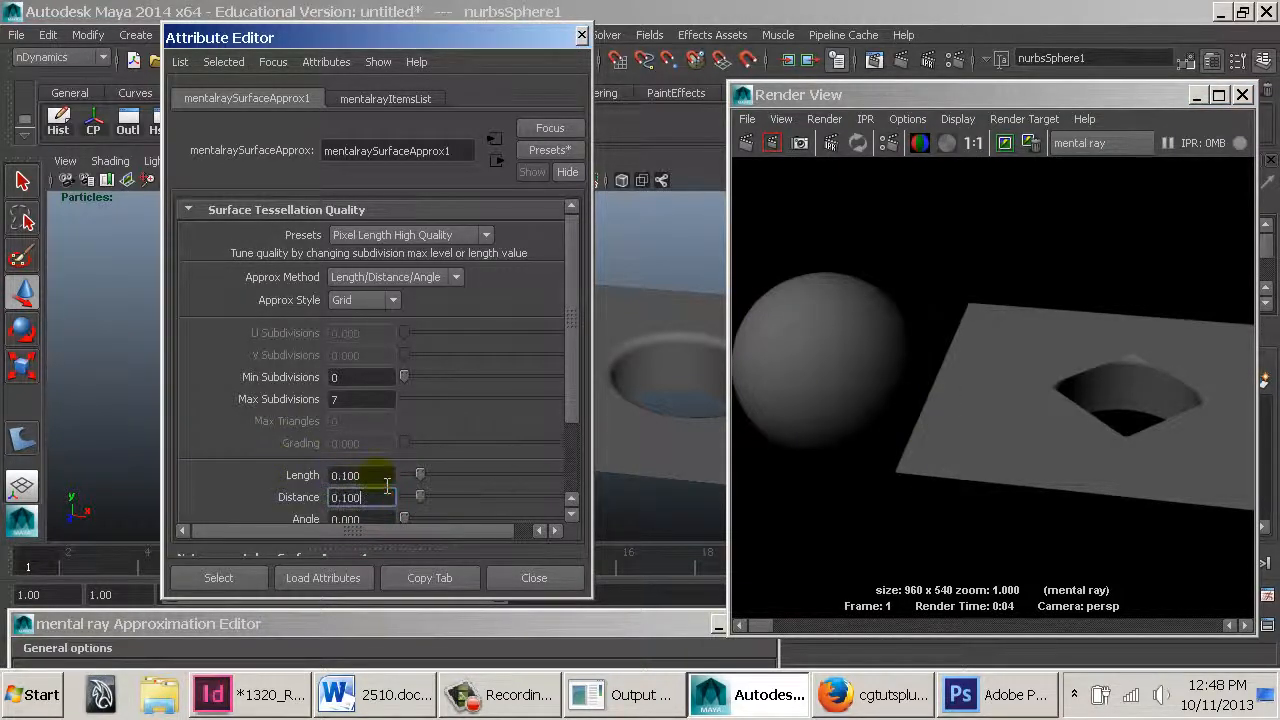
Set the surface approximation's Length and Distance to 0.05 and re-render the frame
left_click(370, 476)
type(".05")
key("Tab")
type(".05")
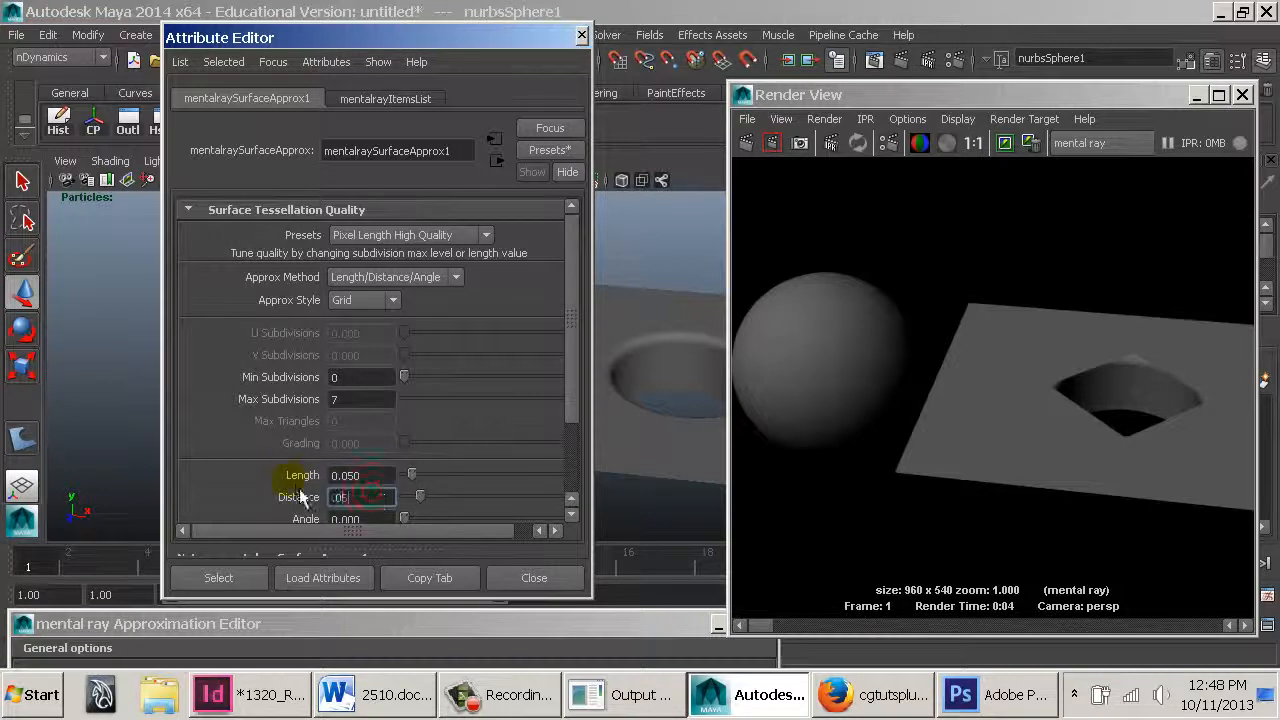
left_click(988, 168)
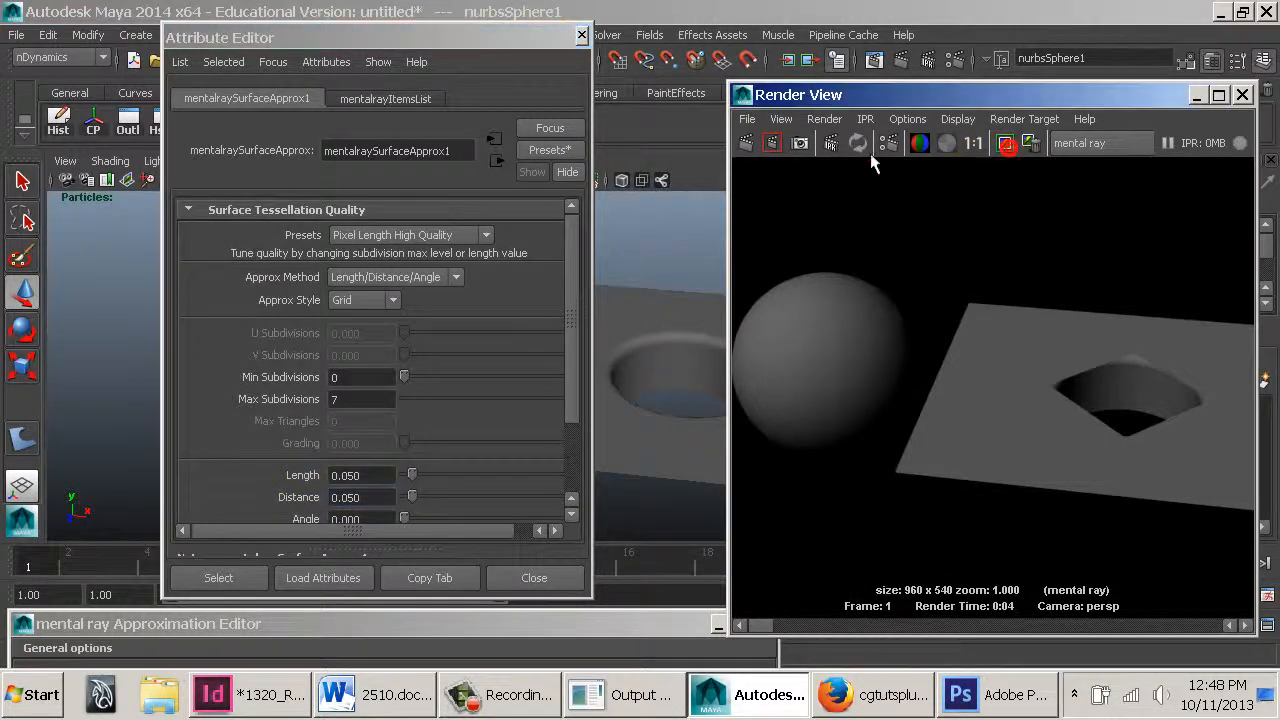
left_click(752, 145)
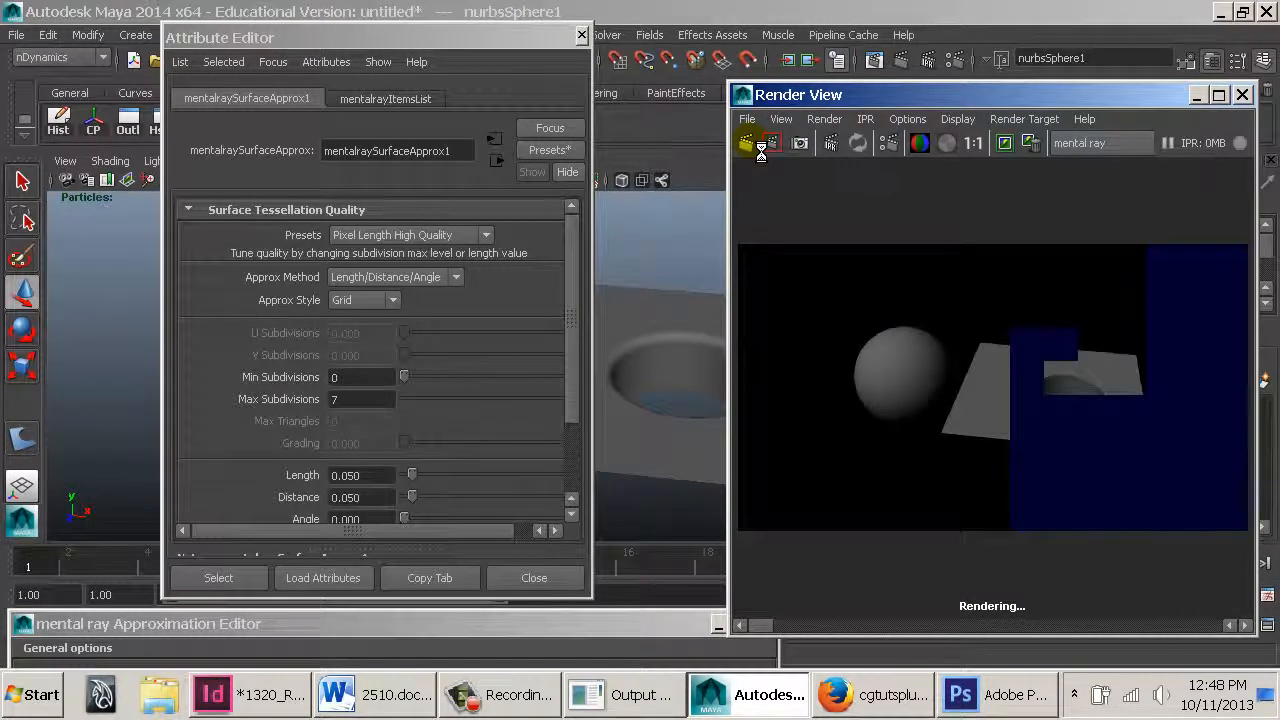
Inspect the rendered sphere's silhouette closely at higher zoom, then return to actual size
left_click(972, 143)
mouse_move(761, 627)
left_mouse_down()
mouse_move(805, 638)
mouse_move(767, 637)
left_mouse_up()
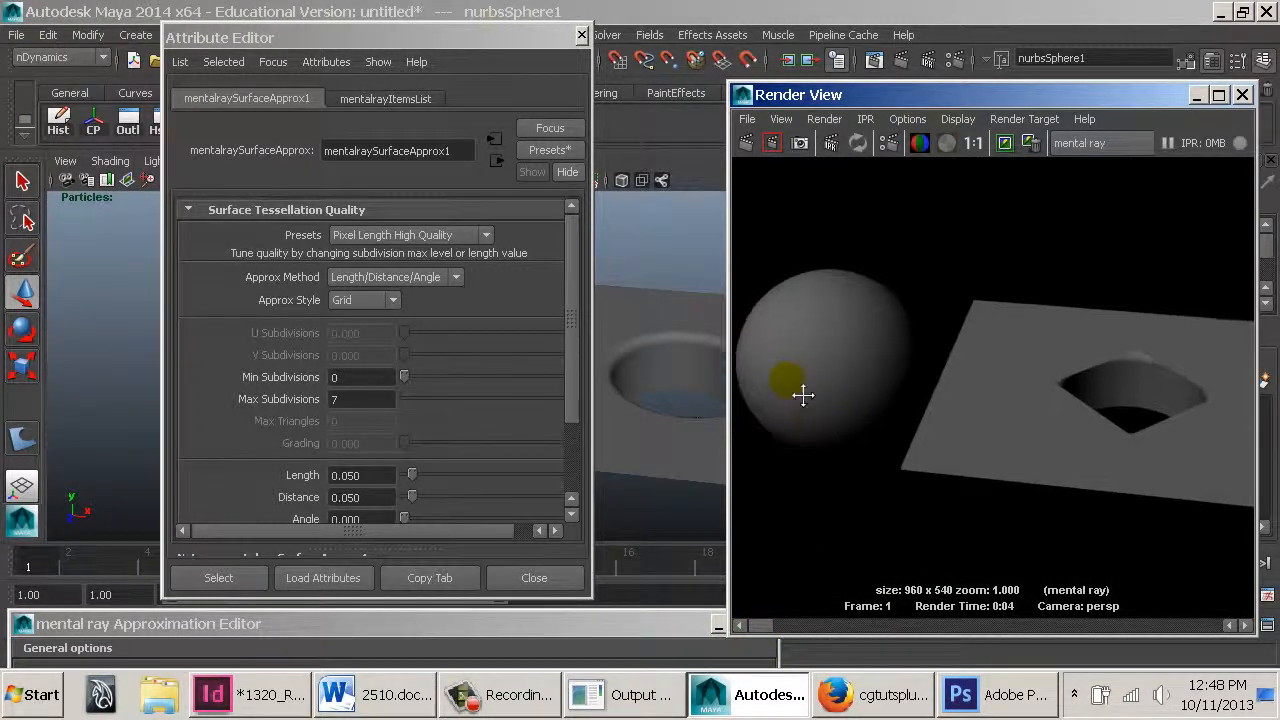
right_click_drag(806, 391, 1011, 494, "alt")
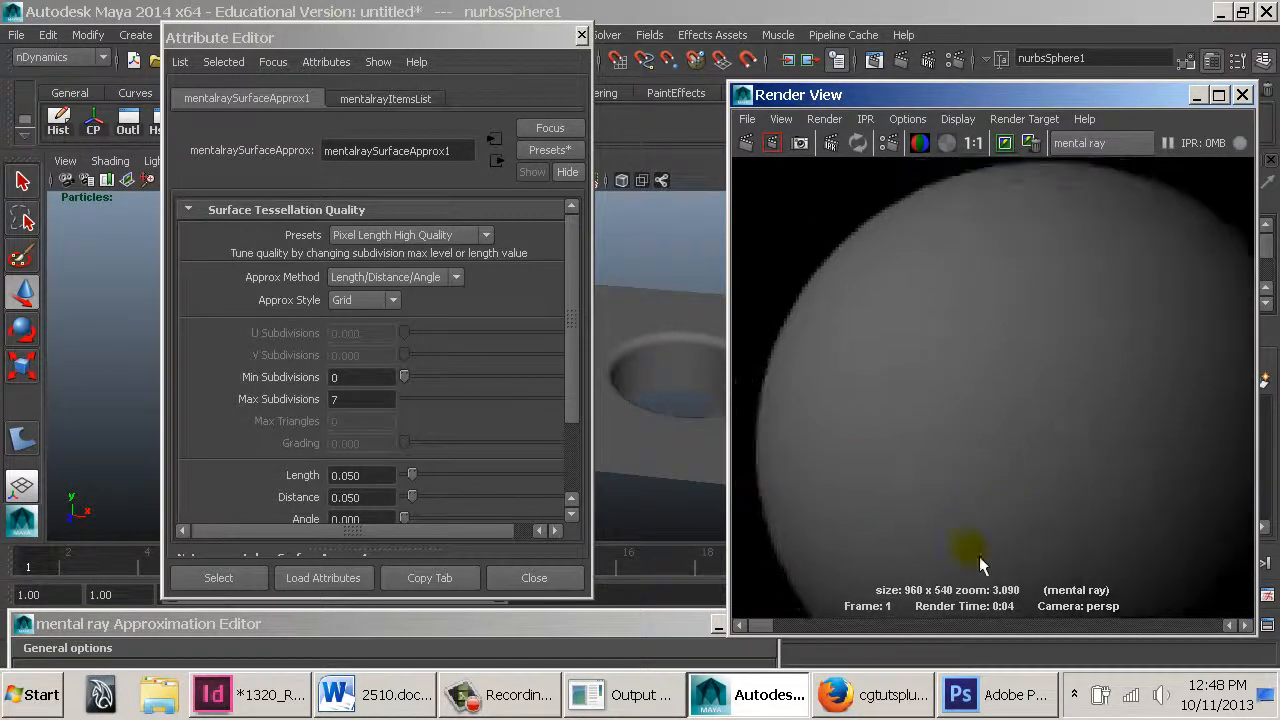
mouse_move(775, 636)
left_mouse_down()
mouse_move(793, 634)
mouse_move(780, 626)
left_mouse_up()
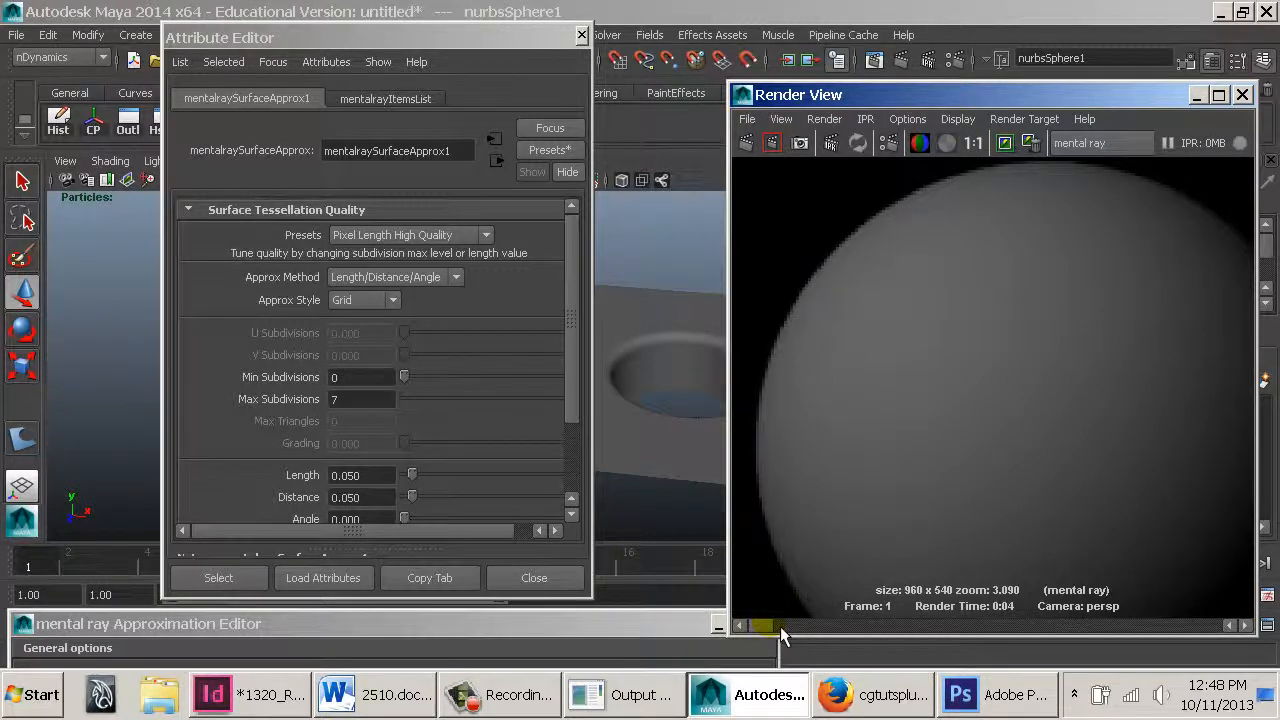
left_click(973, 143)
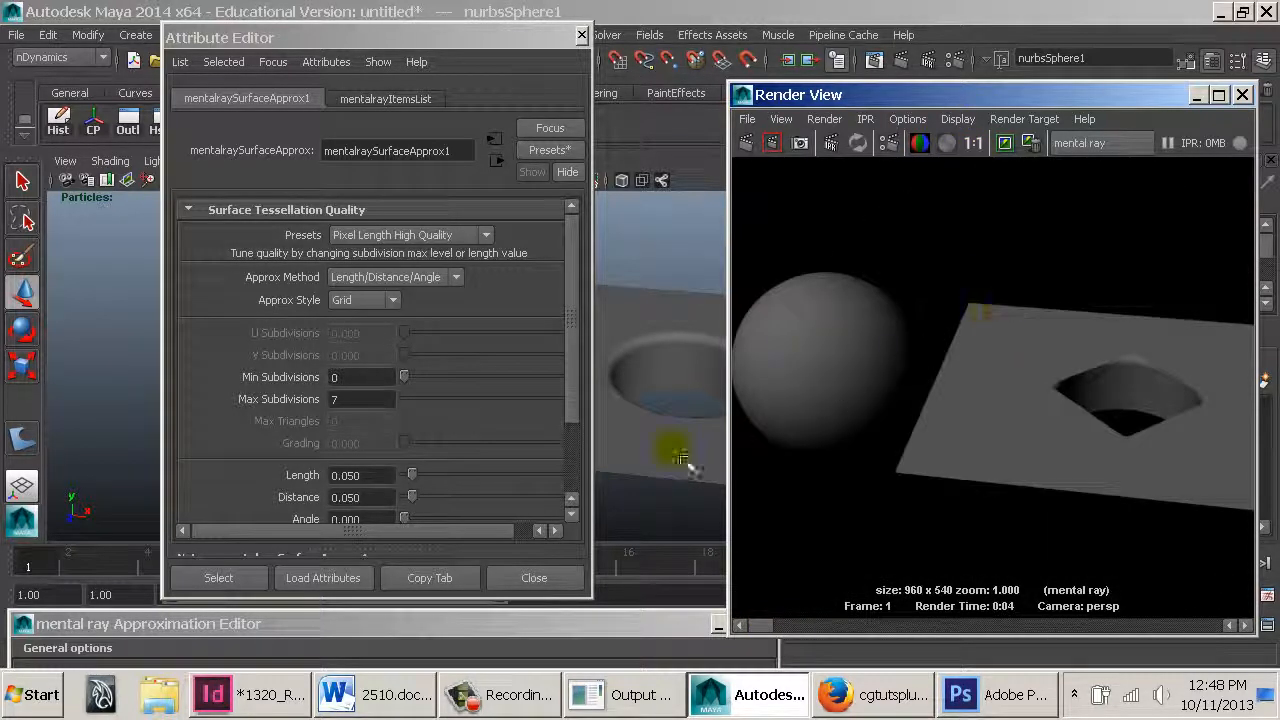
Close the Attribute Editor and select the trimmed NURBS plane in the viewport
left_click(581, 35)
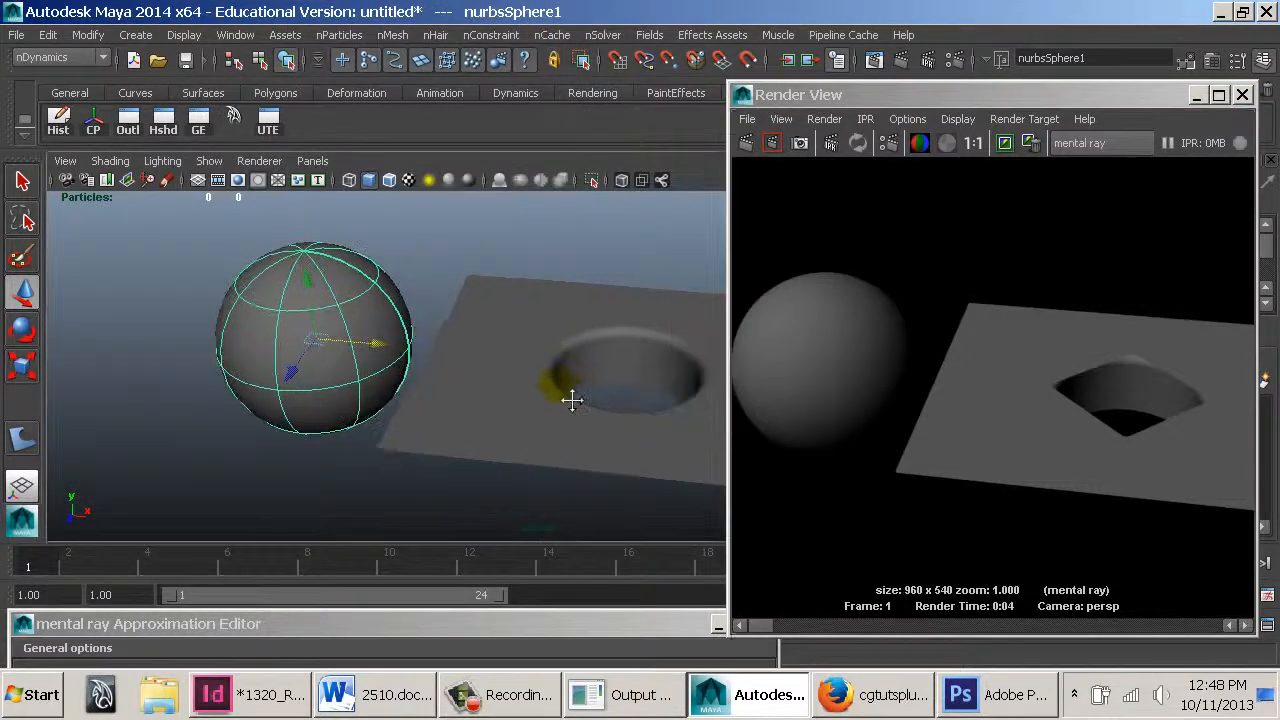
middle_click_drag(572, 400, 440, 374, "alt")
left_click_drag(440, 374, 469, 381, "alt")
middle_click_drag(494, 350, 543, 358, "alt")
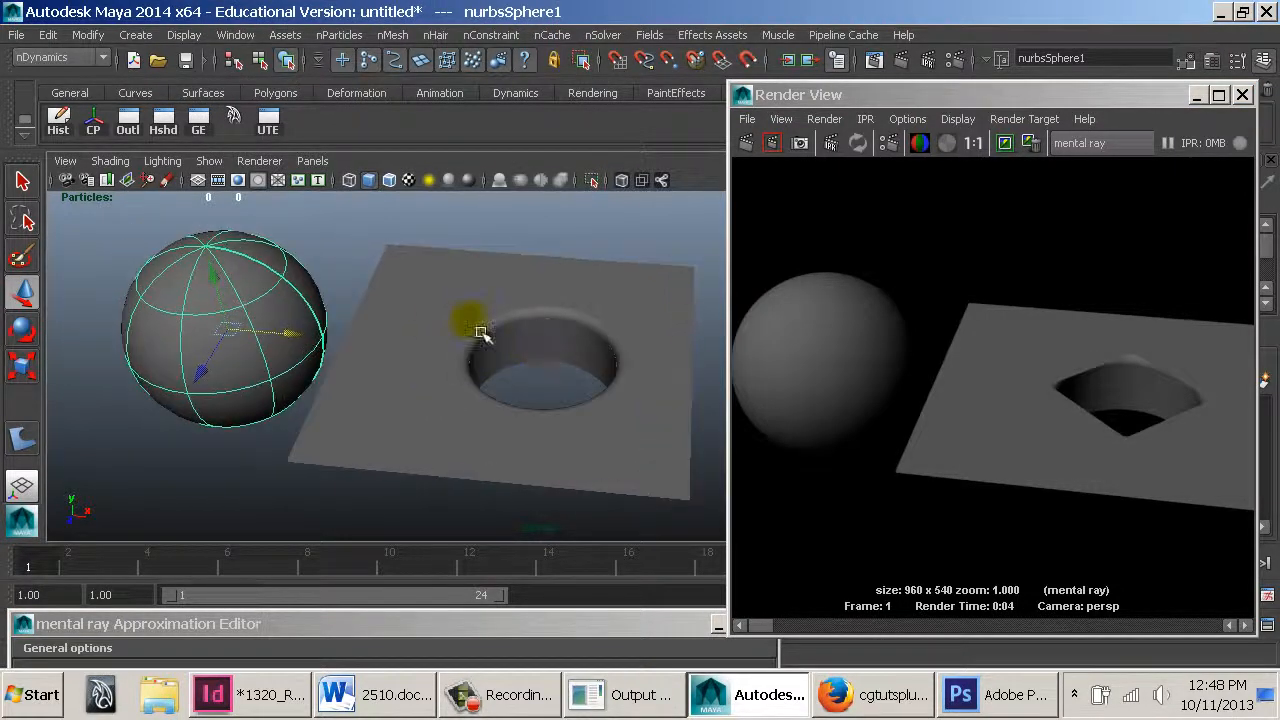
left_click(662, 326)
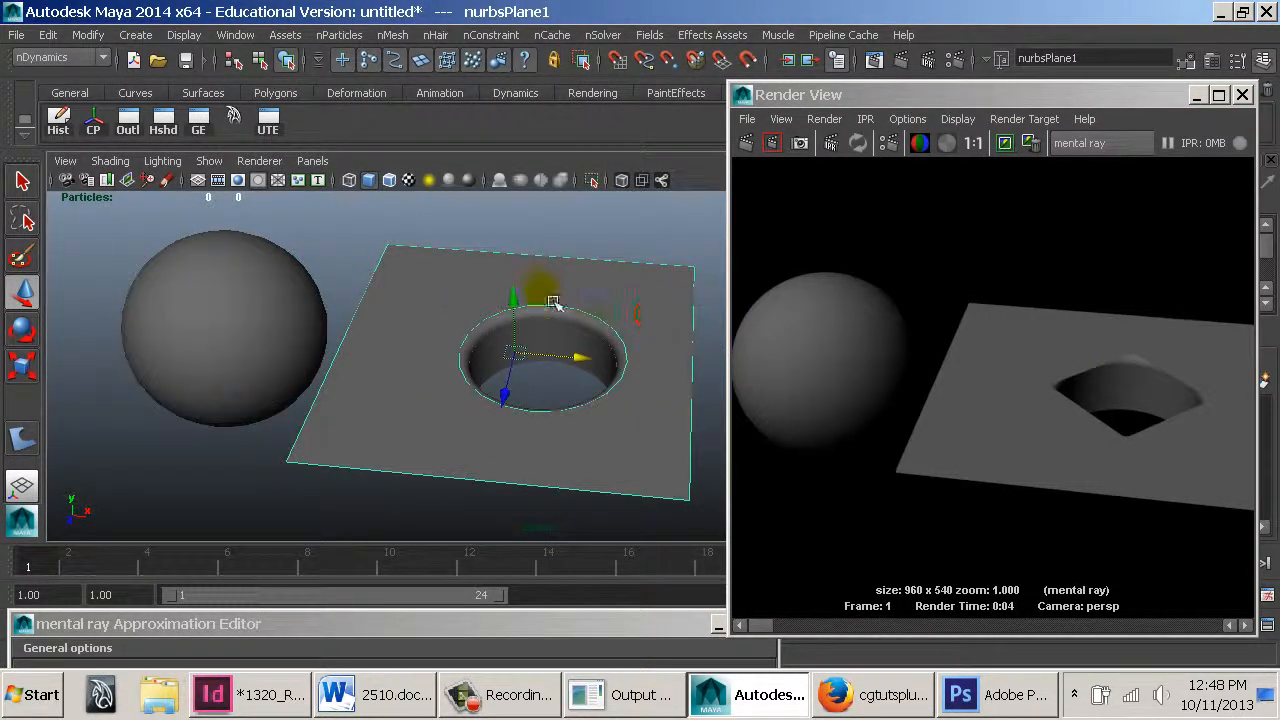
left_click_drag(521, 302, 523, 240)
key("ctrl+z")
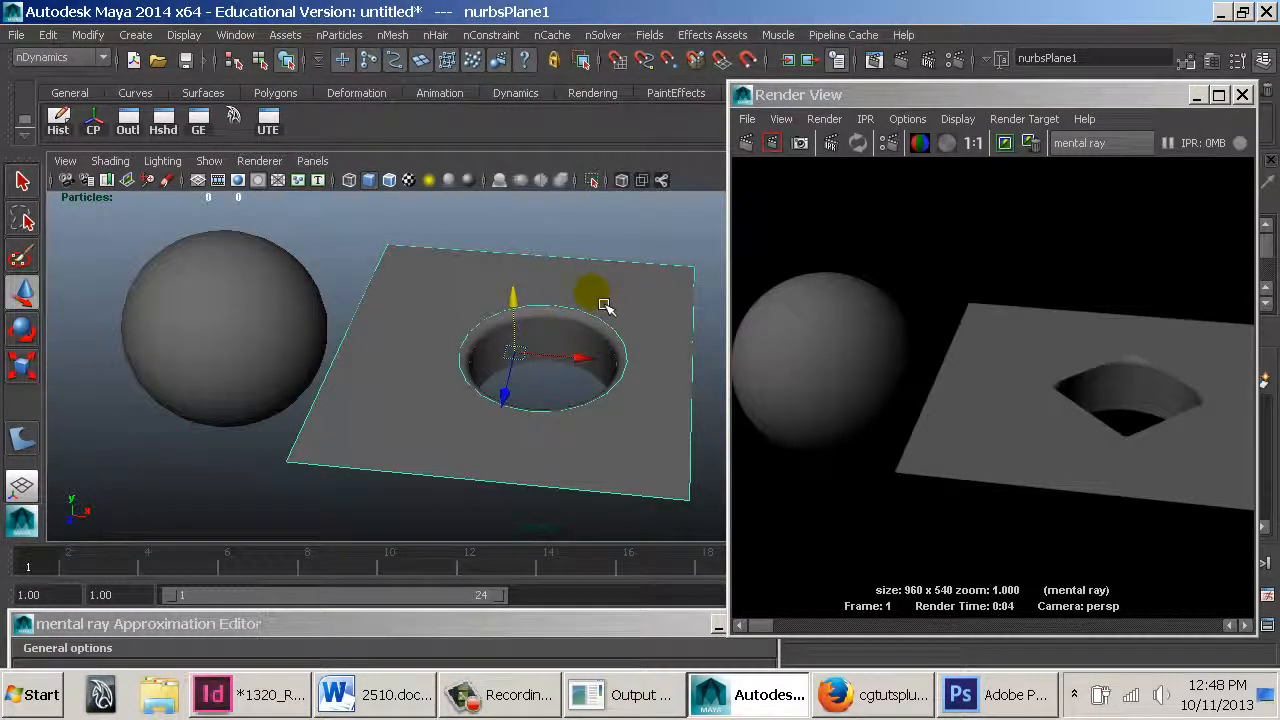
Select the plane's circular trim edge in Trim Edge mode, then switch back to Object Mode
right_click(591, 260)
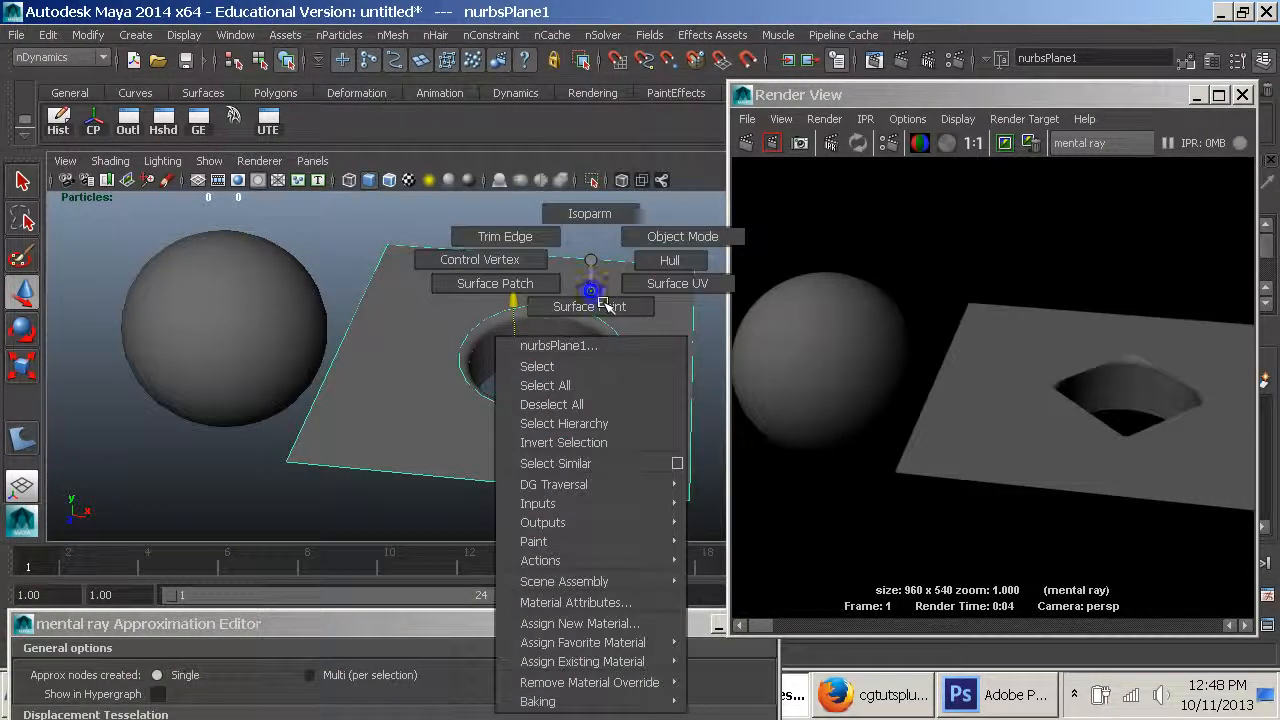
left_click(555, 249)
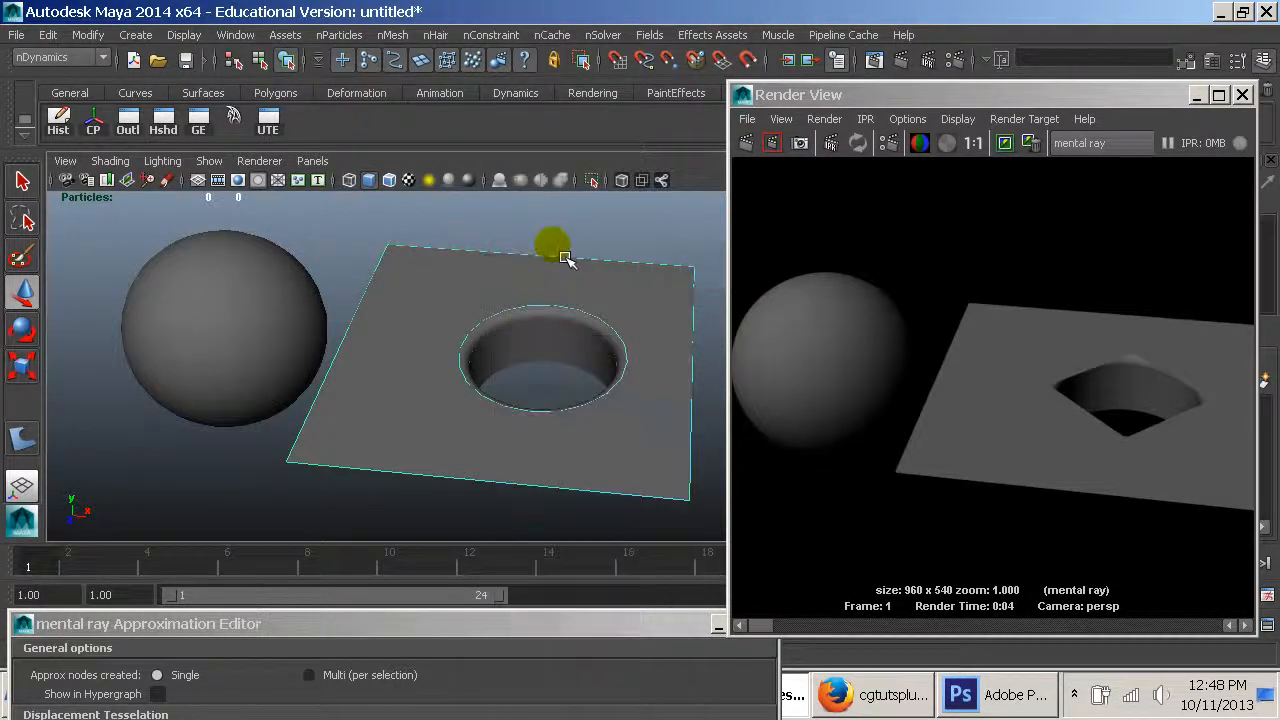
left_click(606, 322)
right_click(591, 280)
left_click(686, 234)
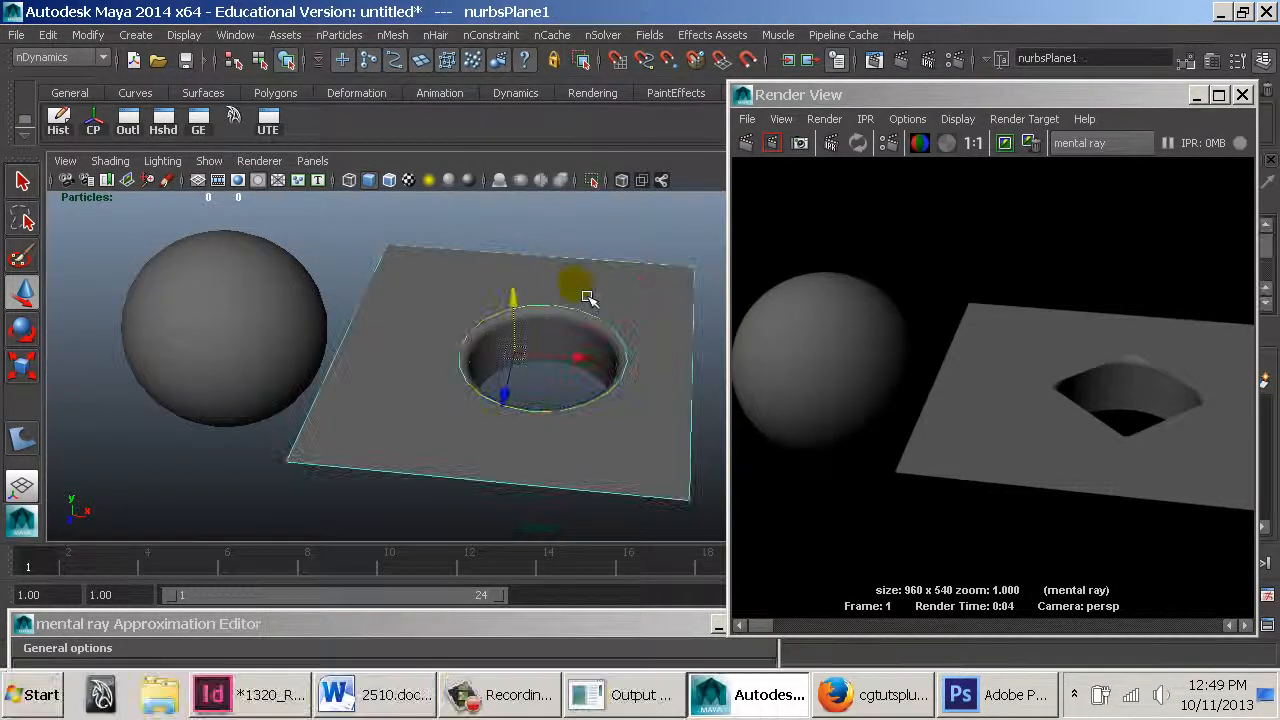
Assign mentalrayCurveApprox1 as the trim curve approximation and open it for editing
left_click_drag(442, 625, 440, 186)
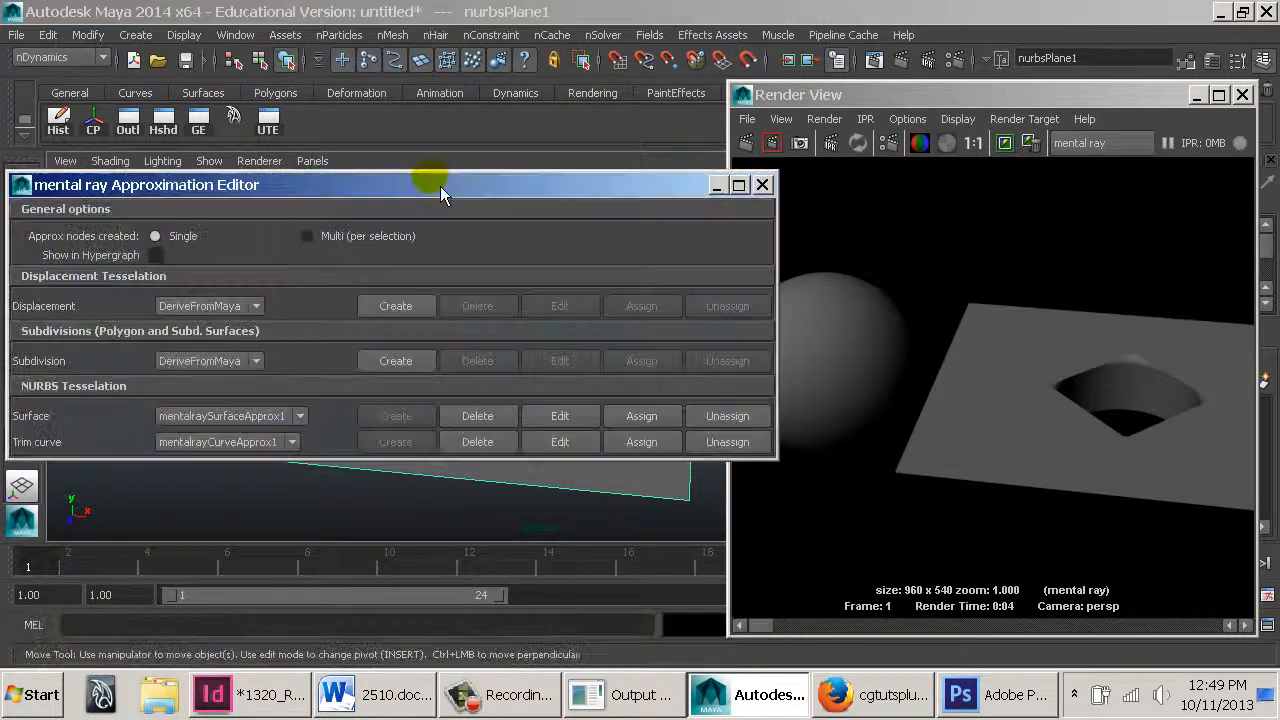
left_click(210, 447)
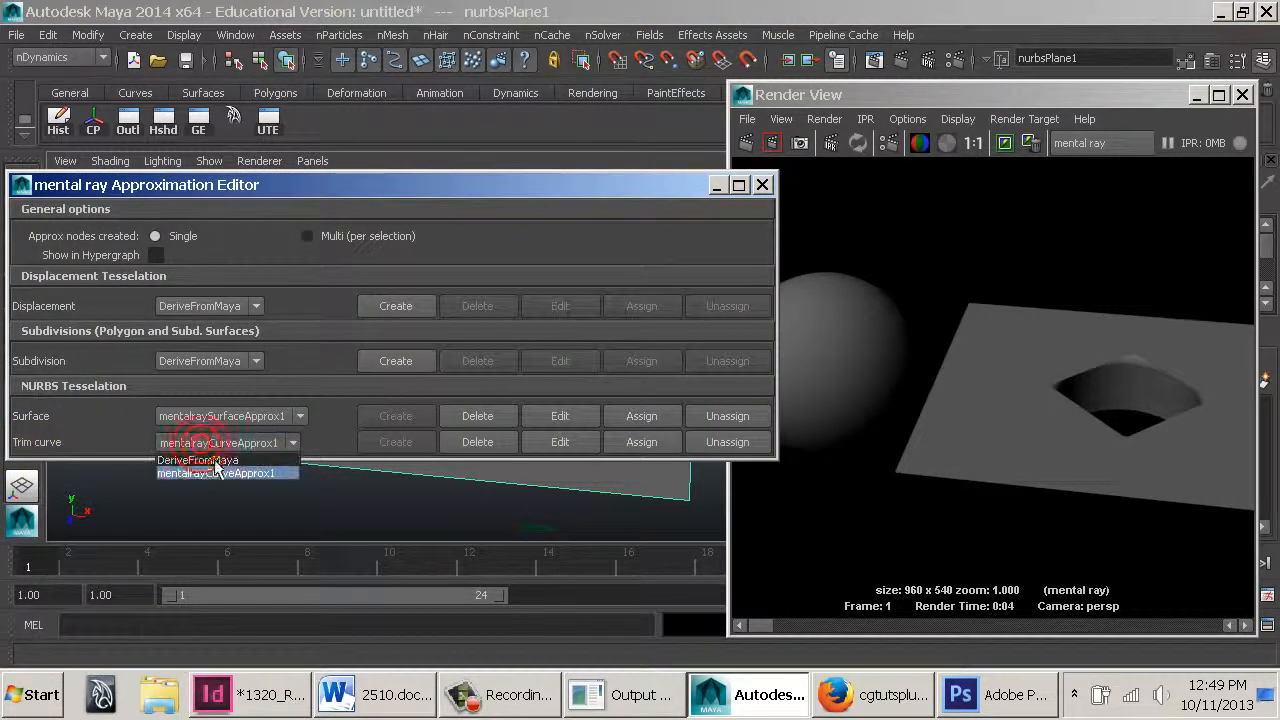
left_click(213, 474)
left_click(560, 442)
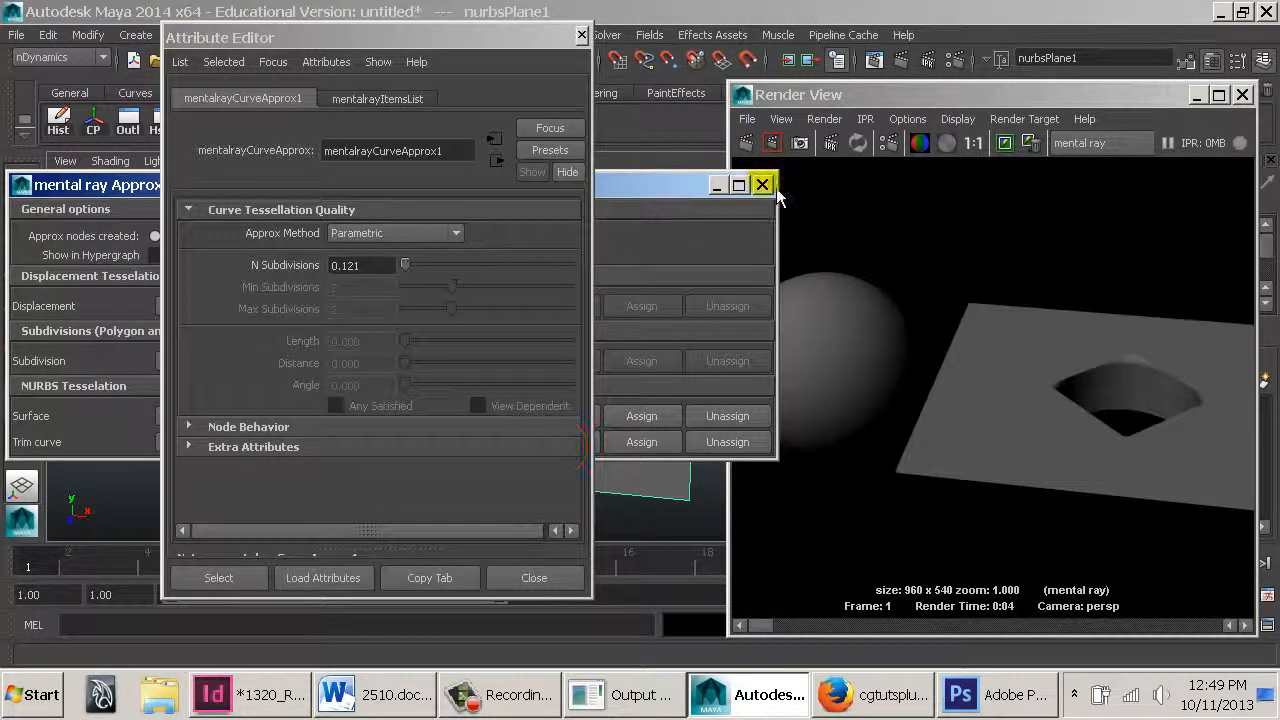
left_click(762, 184)
Set the curve approximation method to Length/Distance/Angle with Min and Max Subdivisions of 5, and render the frame
left_click(377, 266)
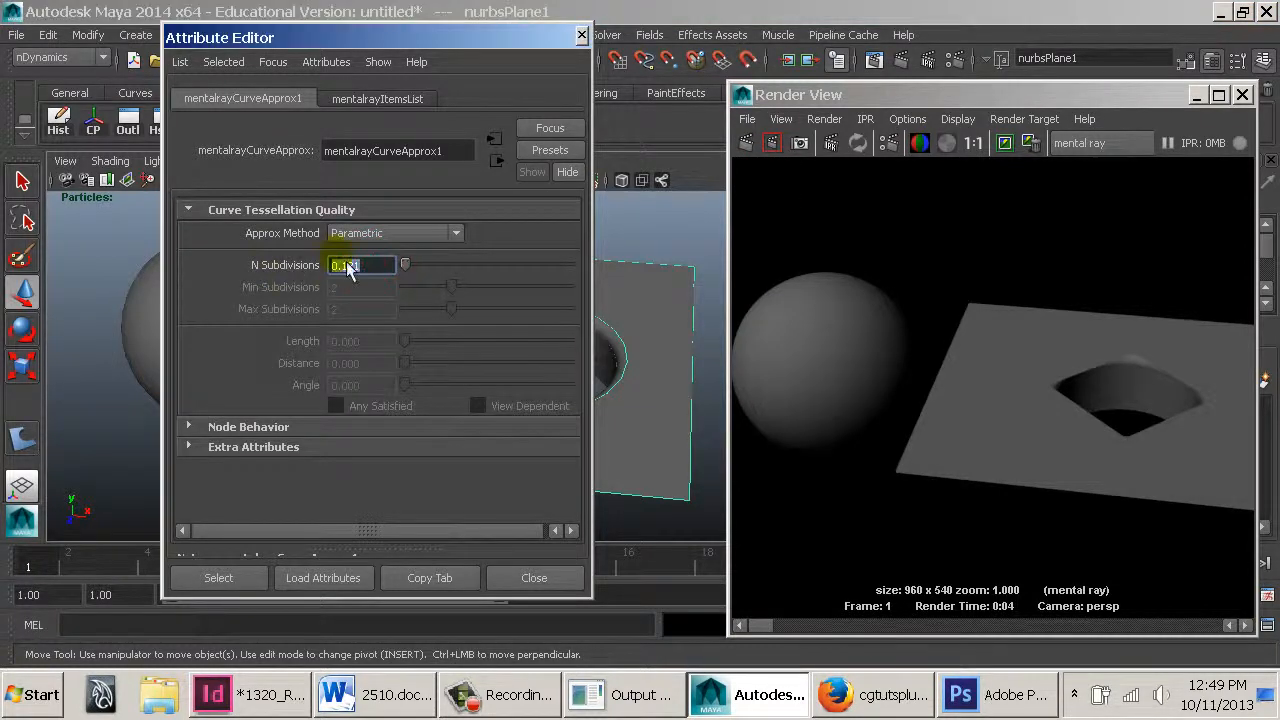
left_click(390, 233)
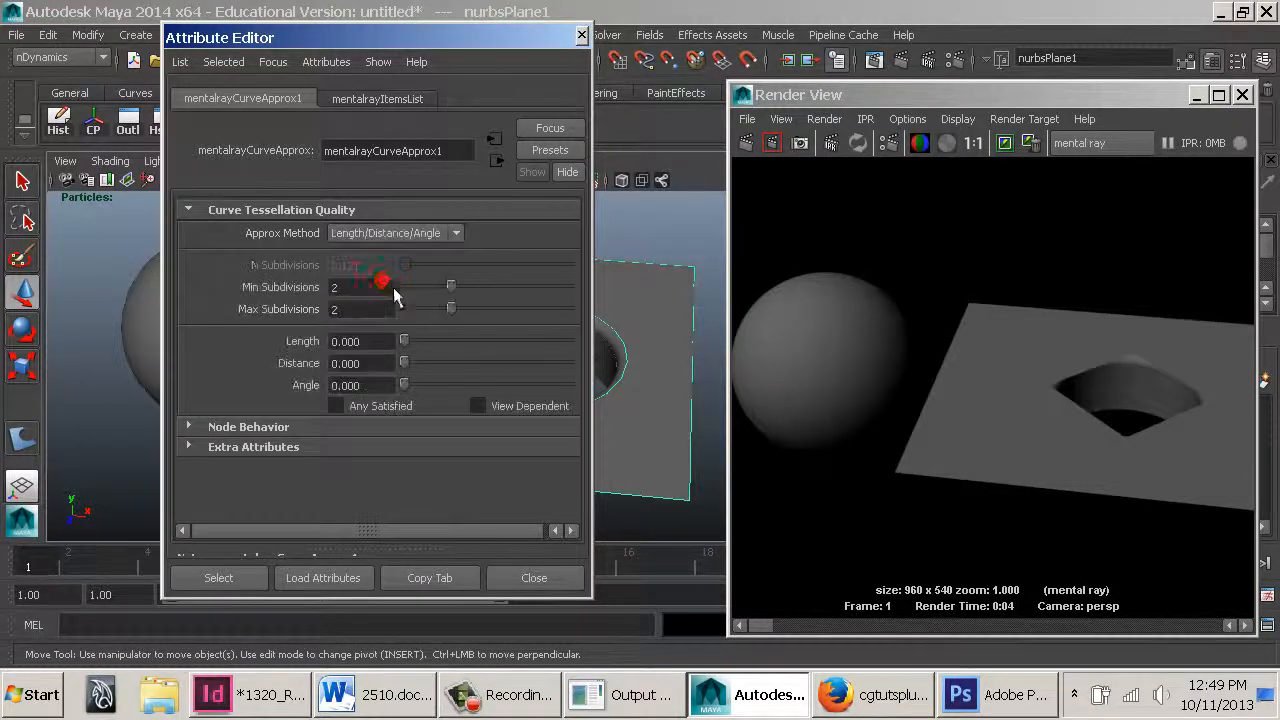
left_click(393, 288)
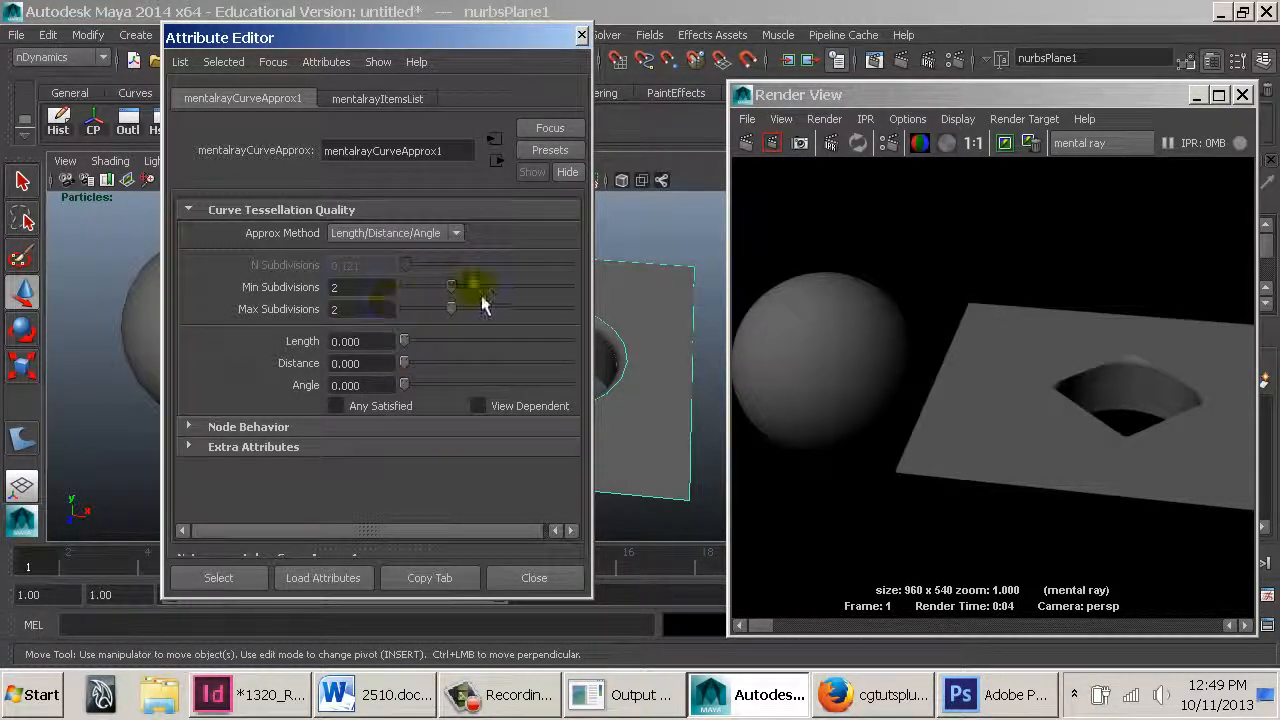
left_click_drag(472, 287, 515, 318)
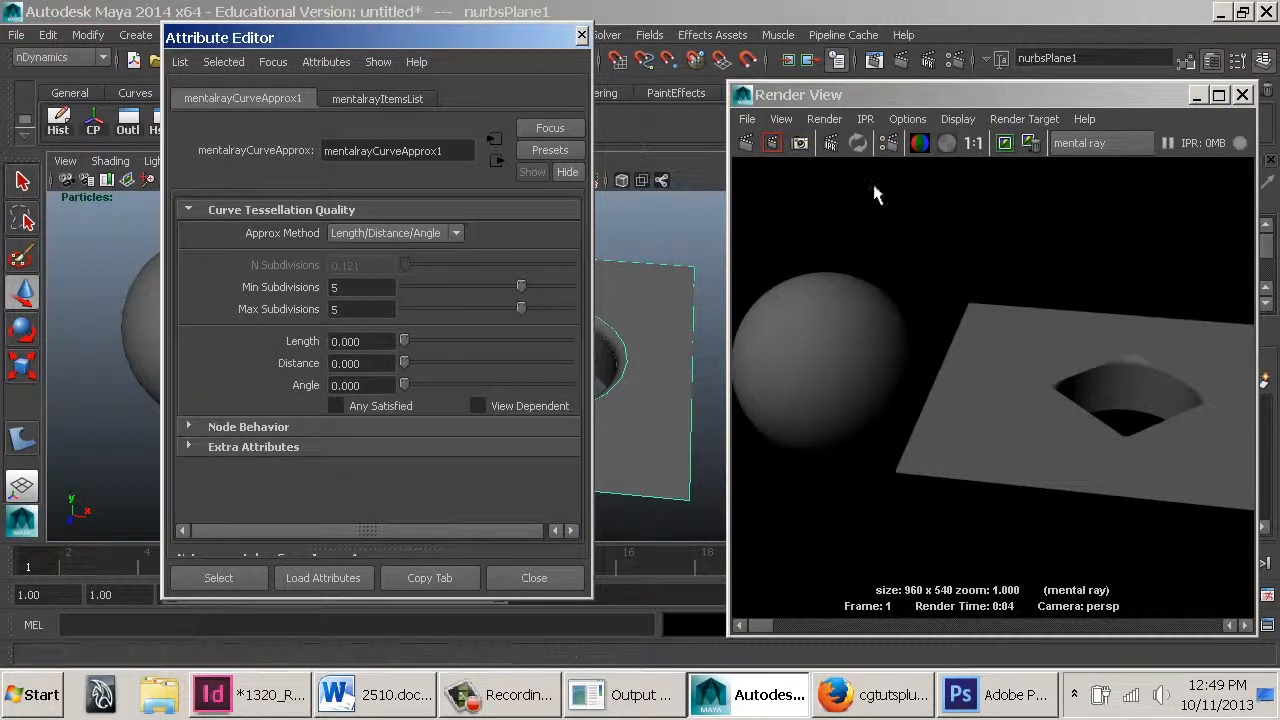
left_click(749, 146)
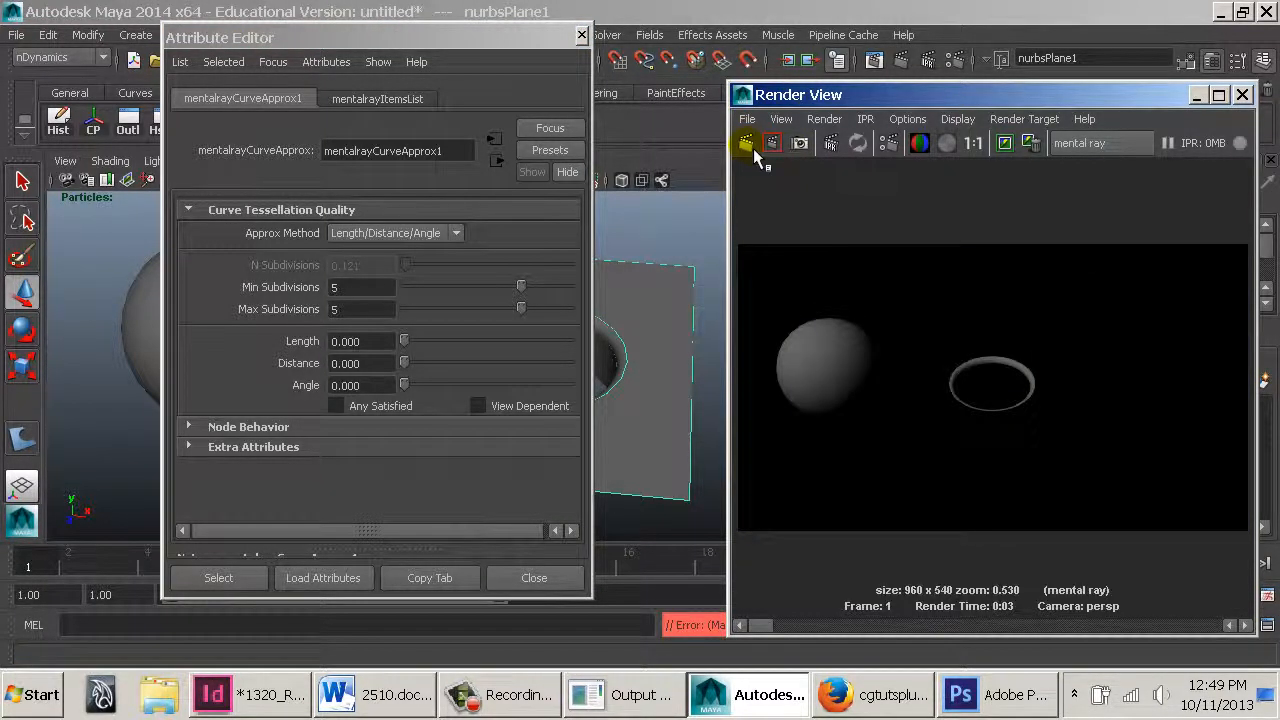
Set the curve approximation's Length to 0.1 and re-render the frame
left_click_drag(424, 291, 540, 297)
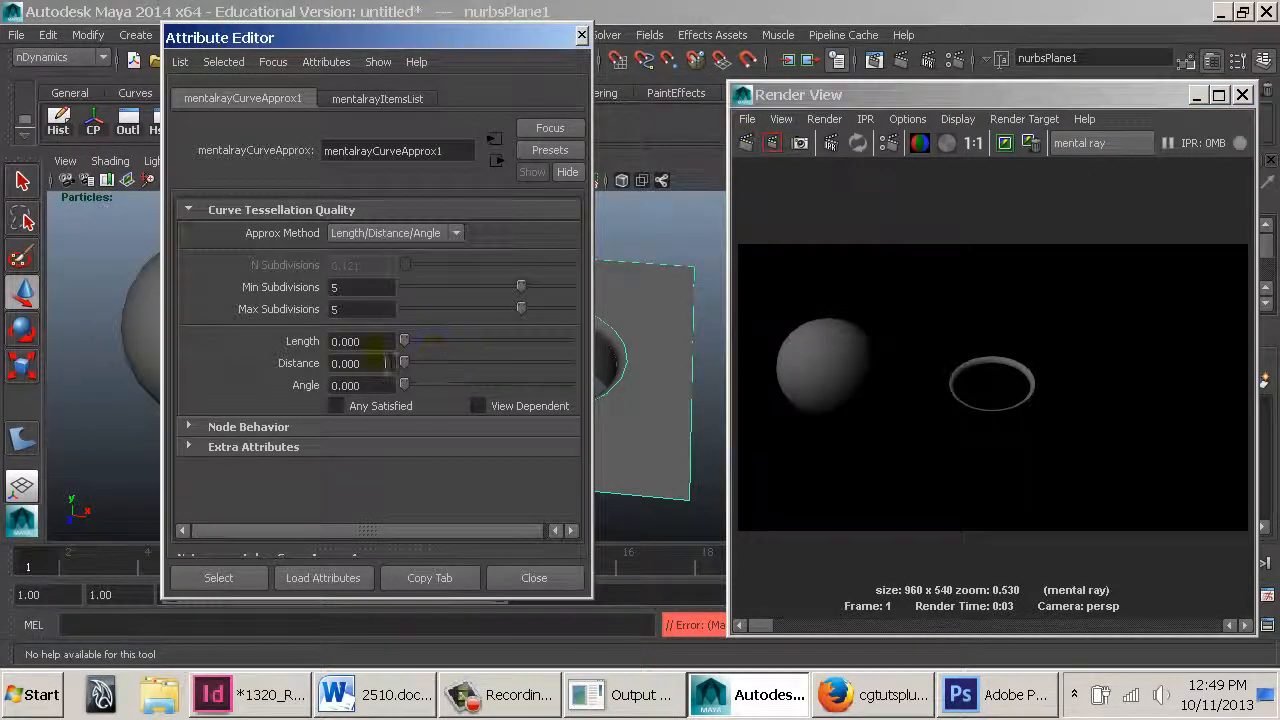
left_click(350, 341)
type(".01")
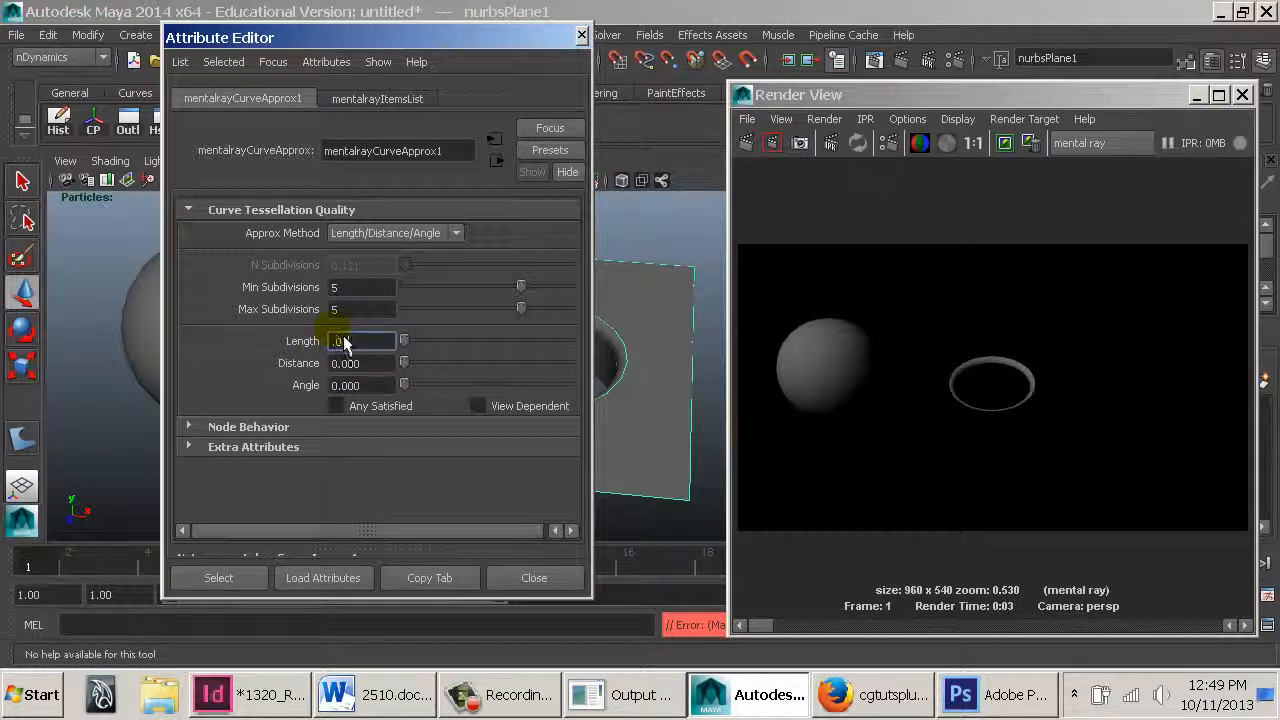
key("Return")
left_click(747, 144)
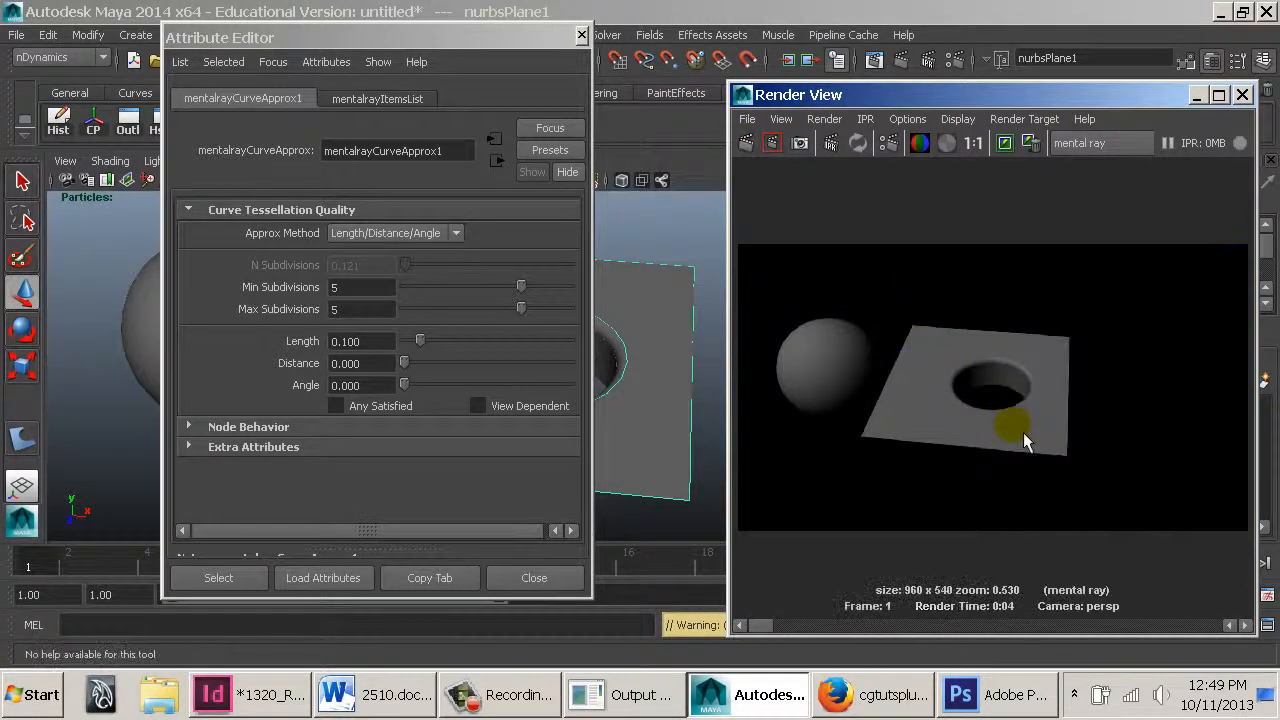
Render a close-up of the hole in the trimmed plane
scroll(993, 401, "up", 6)
left_click_drag(645, 348, 657, 371, "alt")
left_click(746, 143)
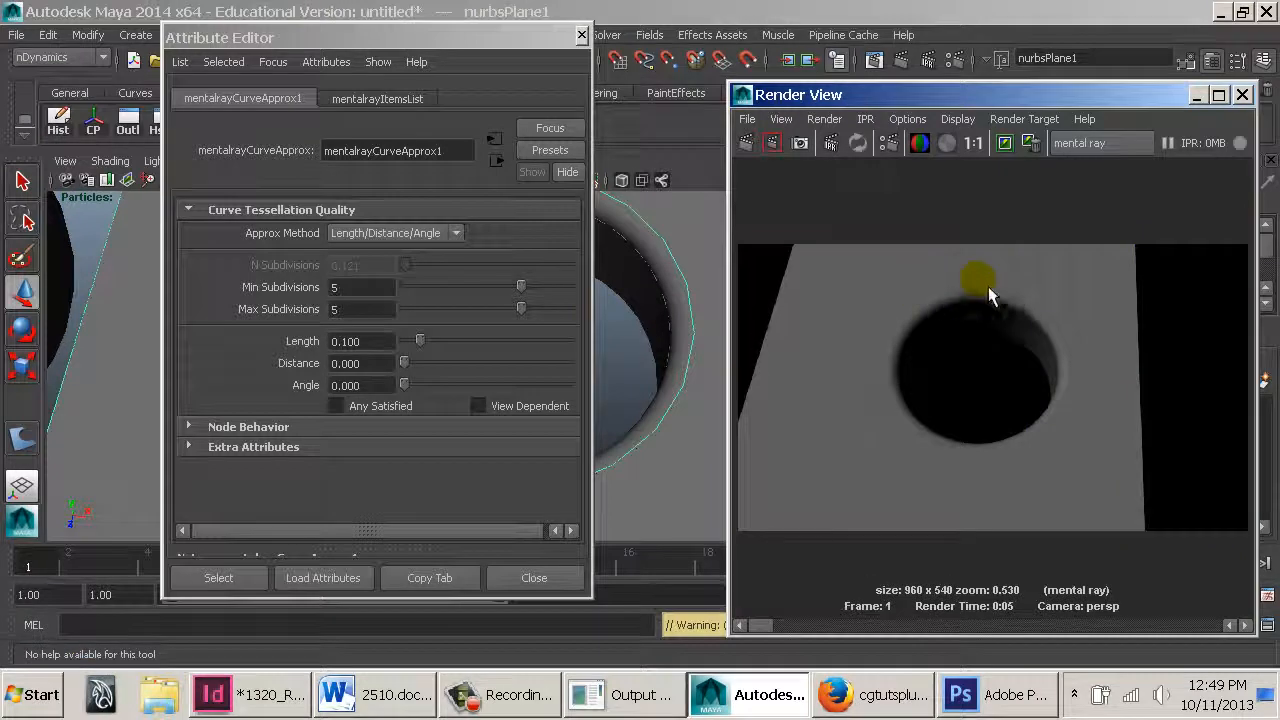
Inspect the attributes of the plane, fillet and trim surfaces around the hole, then close the Attribute Editor
left_click(662, 232)
left_click(674, 235)
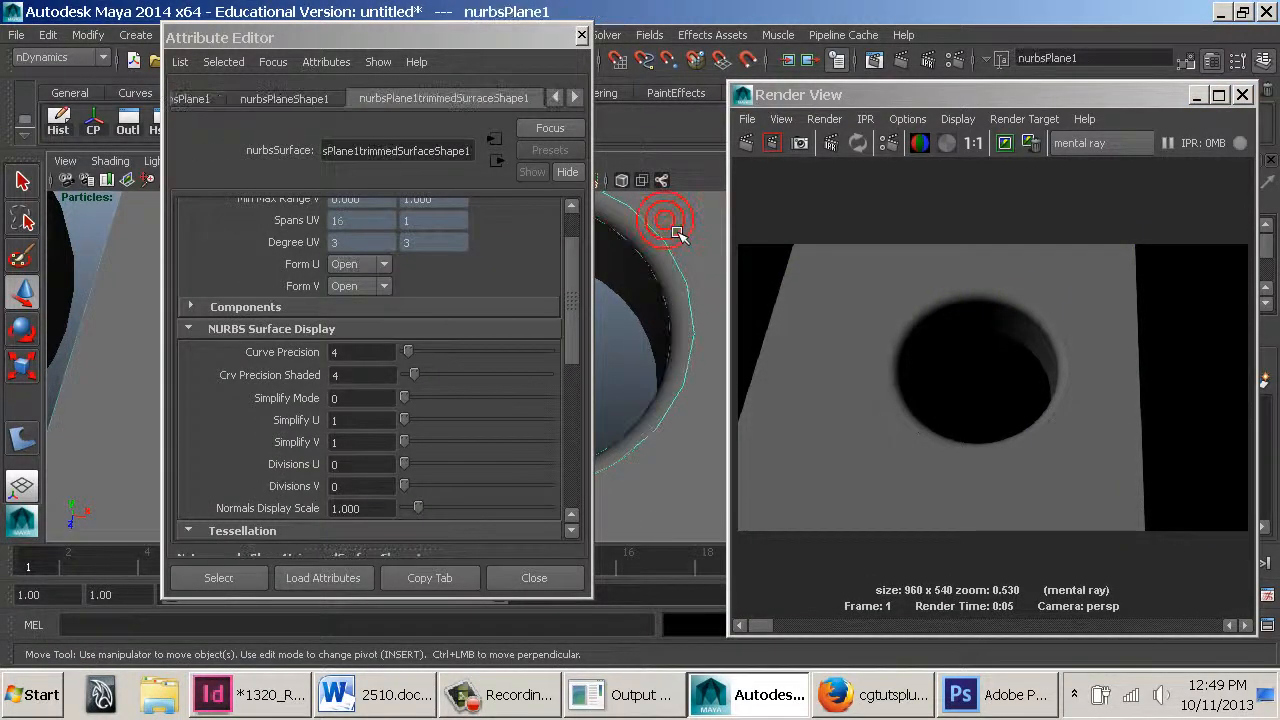
left_click(658, 256)
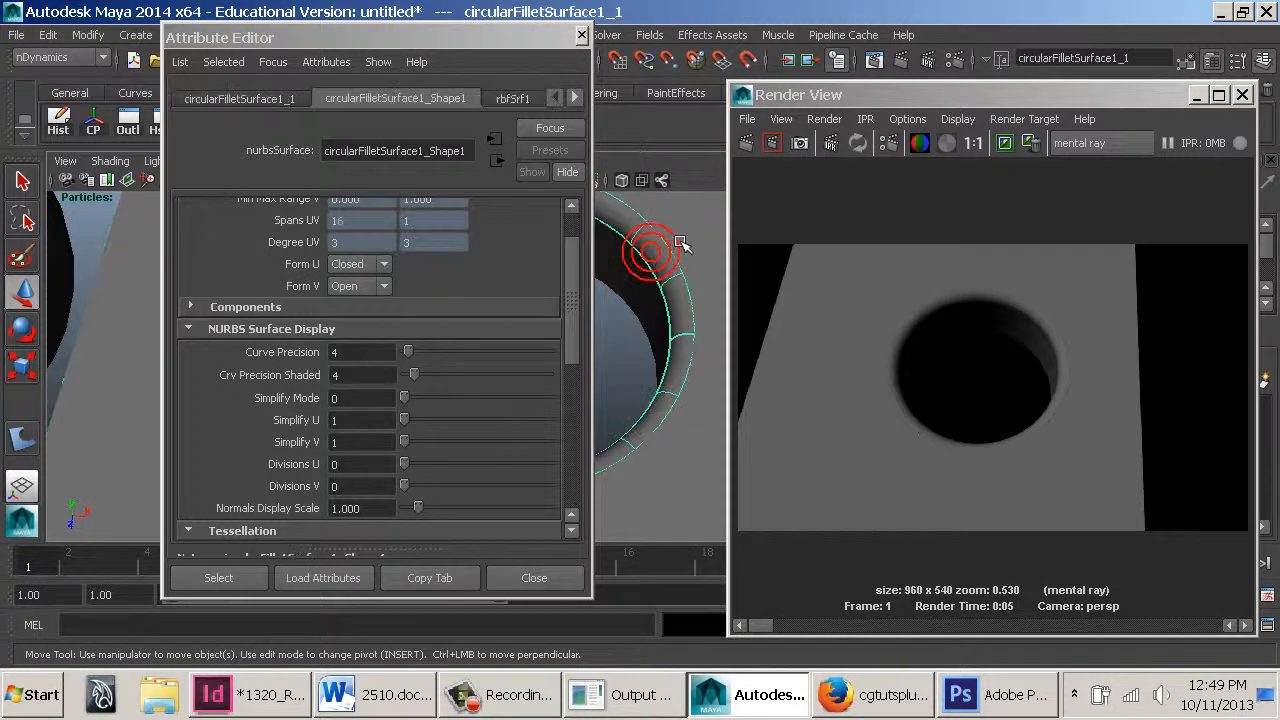
left_click(677, 233)
left_click(670, 238)
left_click(678, 228)
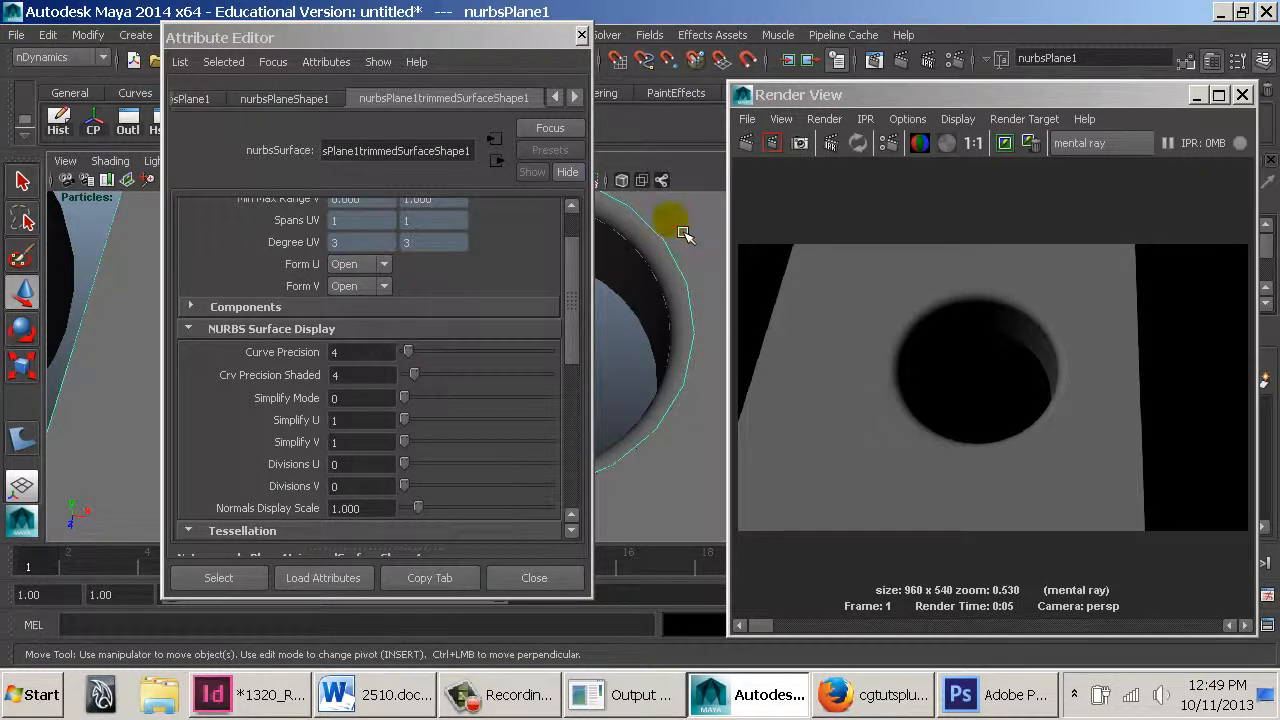
left_click(574, 97)
left_click(574, 97)
left_click(574, 97)
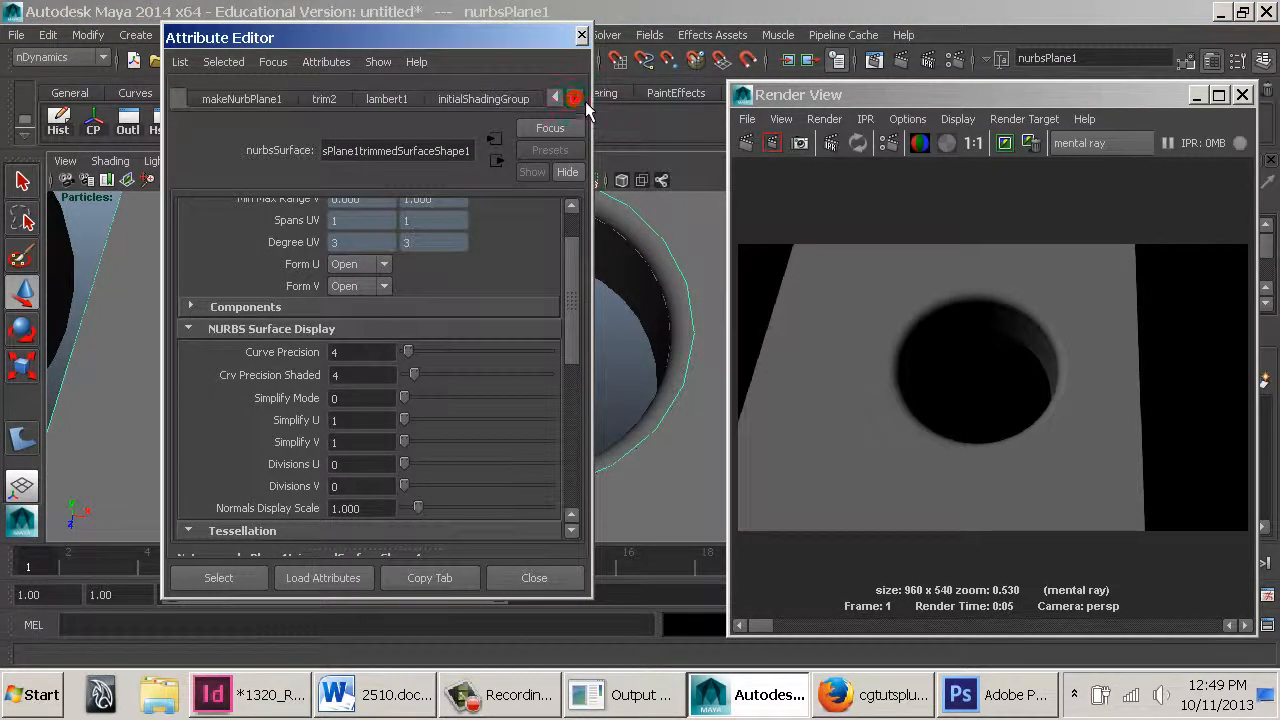
left_click(534, 577)
Reopen the mental ray Approximation Editor, assign mentalrayCurveApprox1 to the trim curve, and set its Length to 0.05
left_click(245, 35)
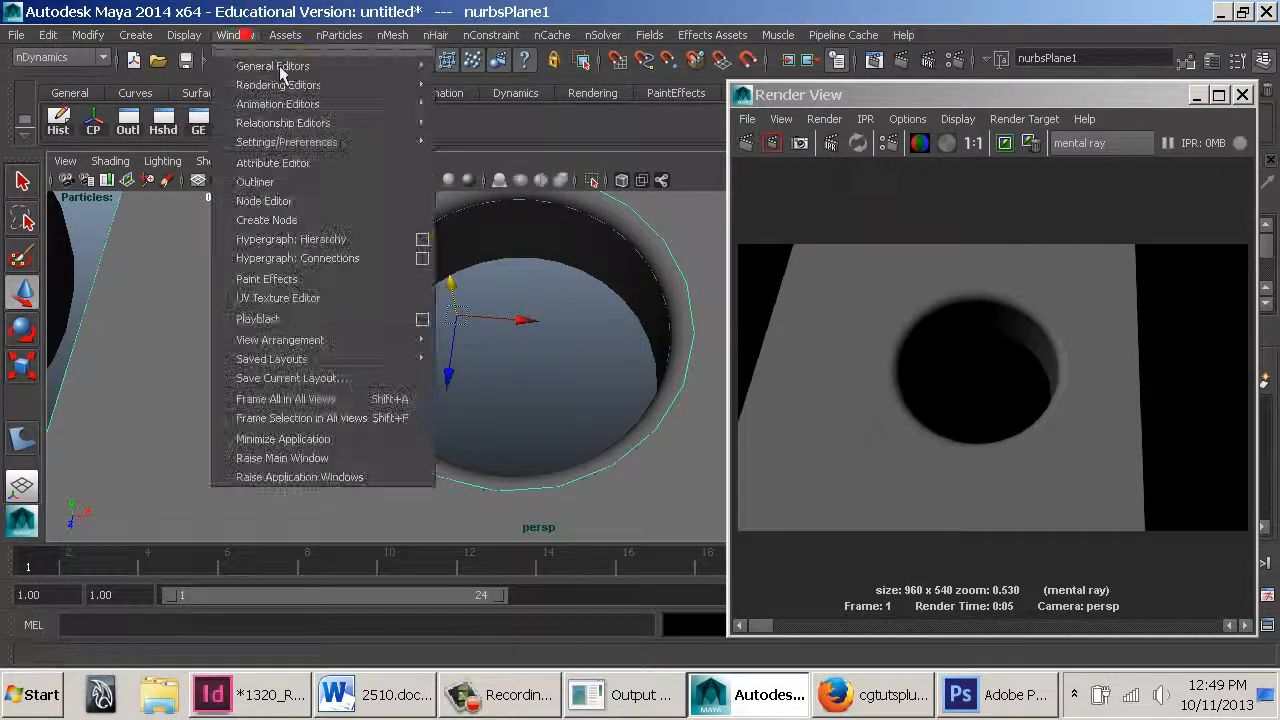
mouse_move(372, 86)
mouse_move(525, 155)
left_click(652, 168)
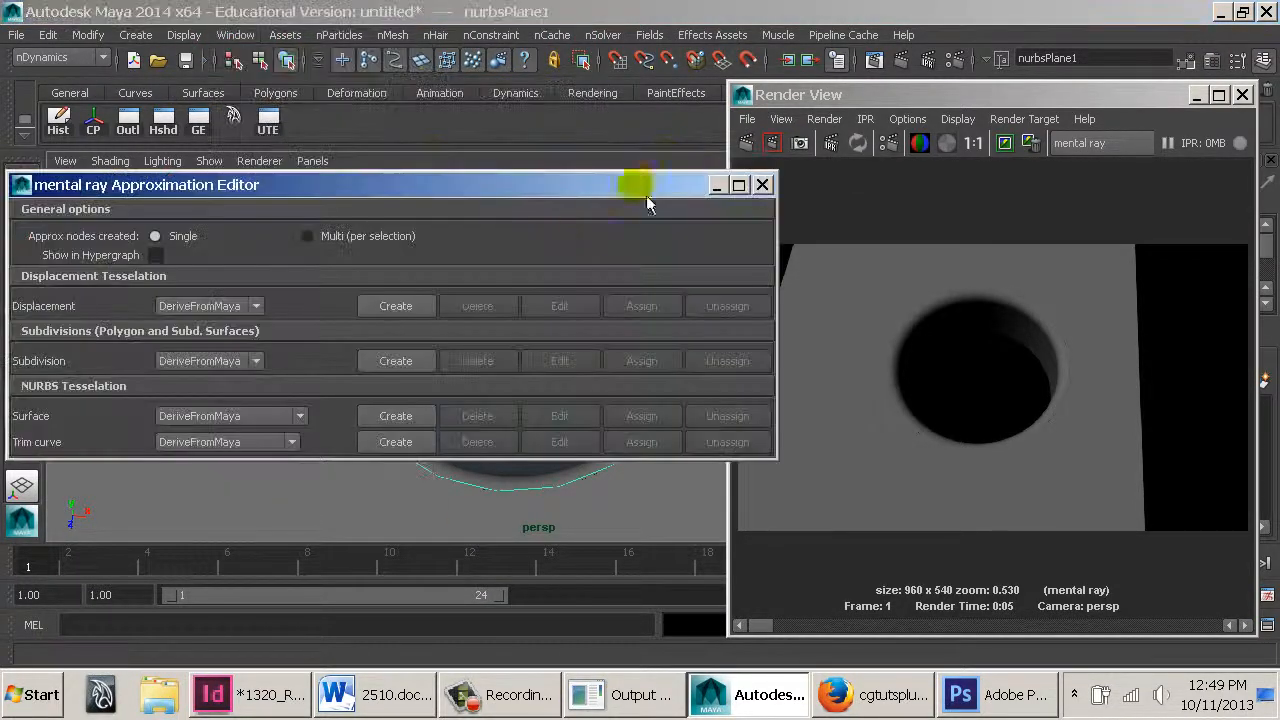
left_click(285, 442)
left_click(257, 471)
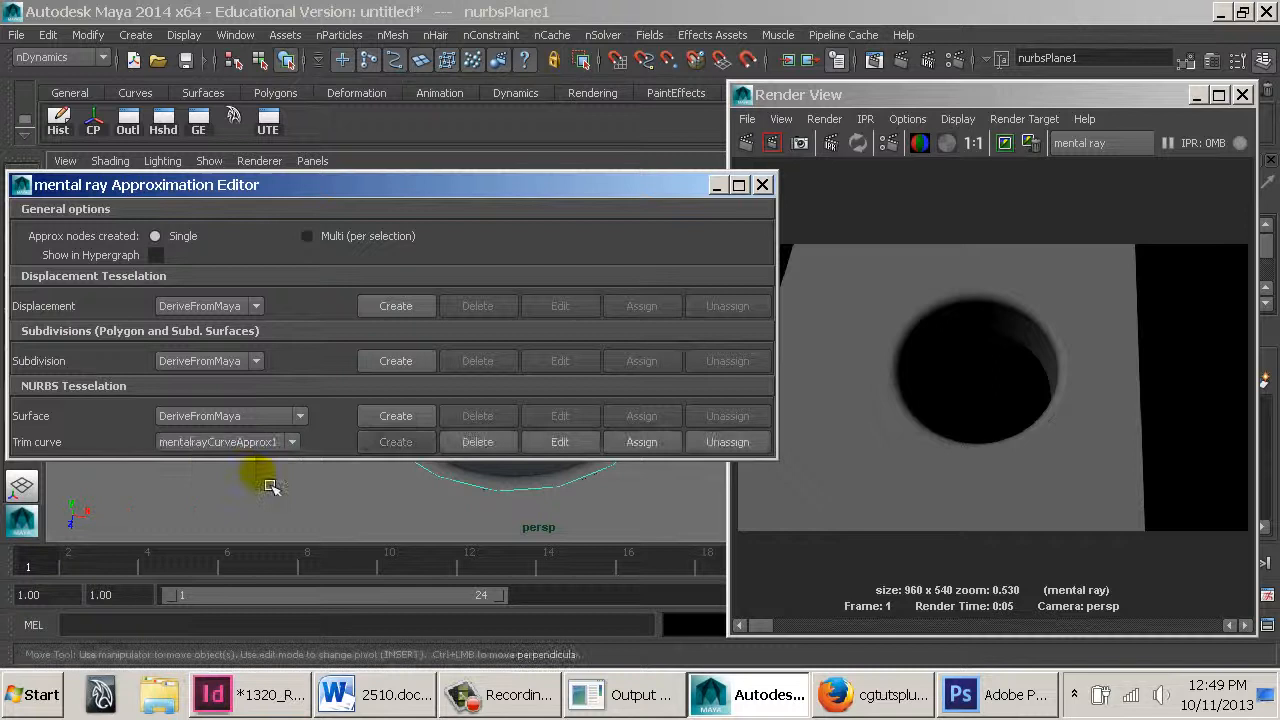
left_click(558, 443)
left_click_drag(384, 342, 265, 338)
type(".05")
key("Return")
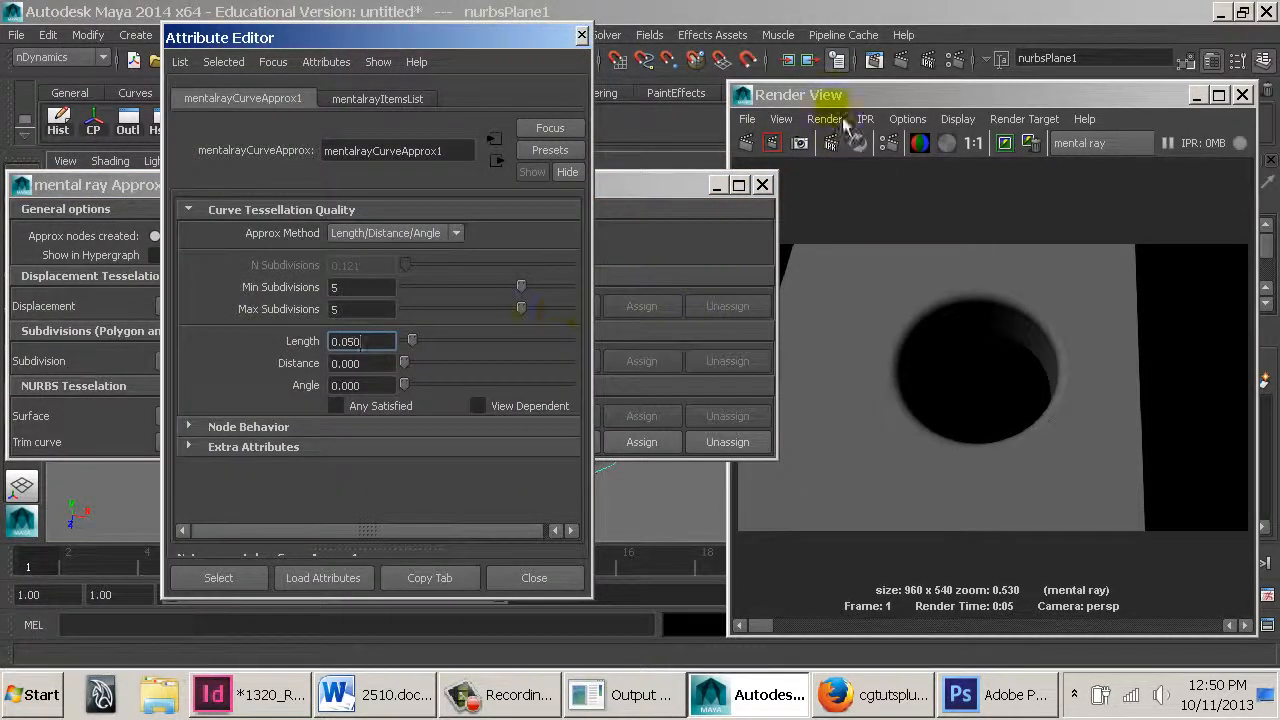
Set the curve approximation's Distance to 0.05 and re-render the frame
left_click(830, 95)
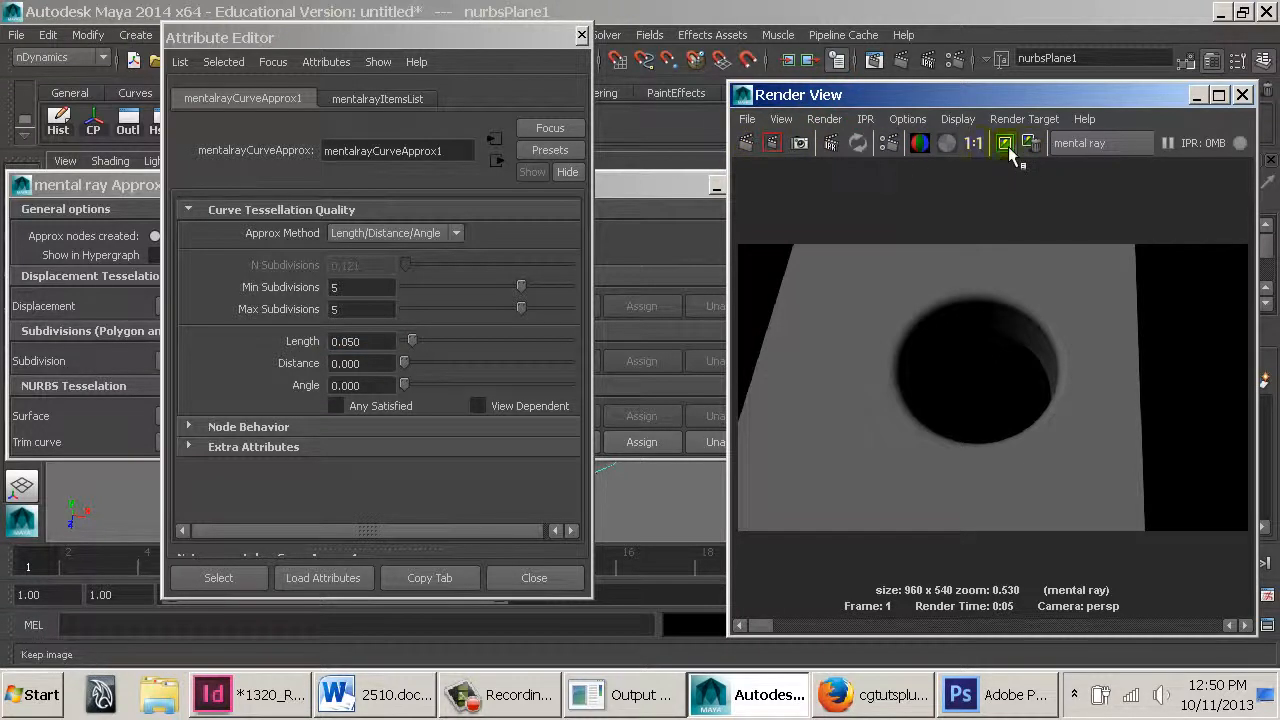
left_click(772, 143)
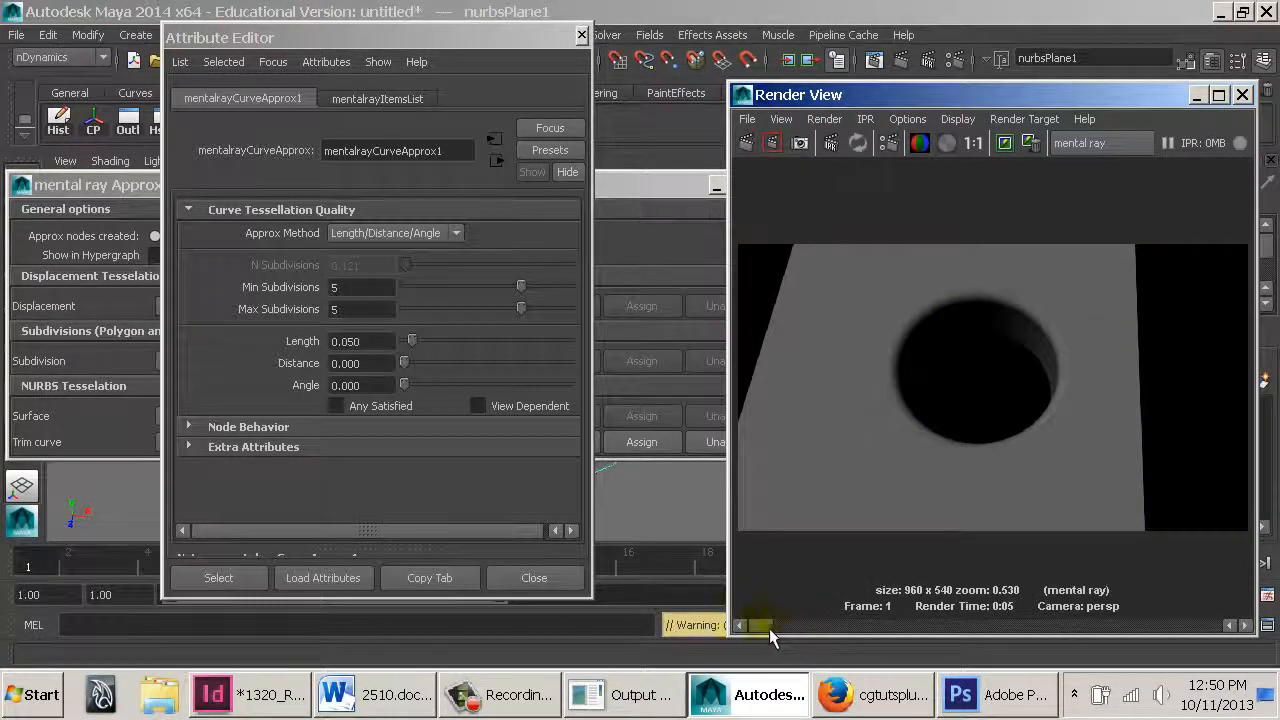
double_click(358, 363)
type("0.050")
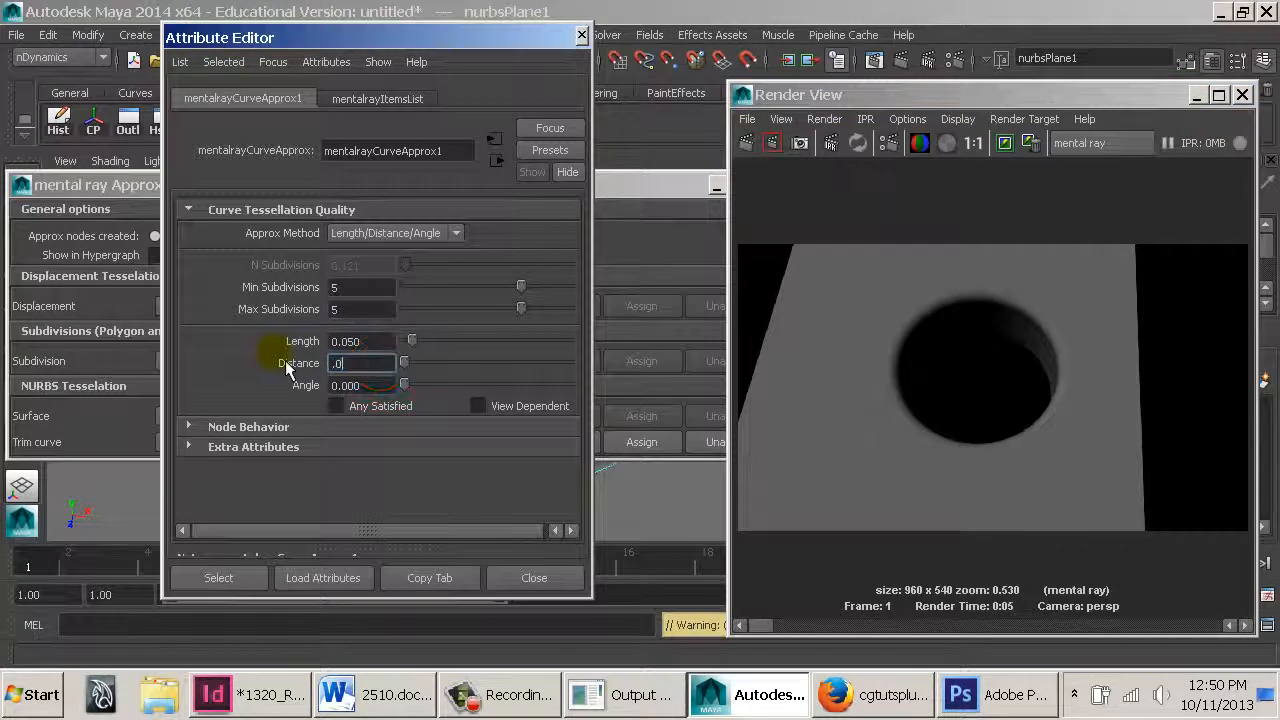
left_click(746, 143)
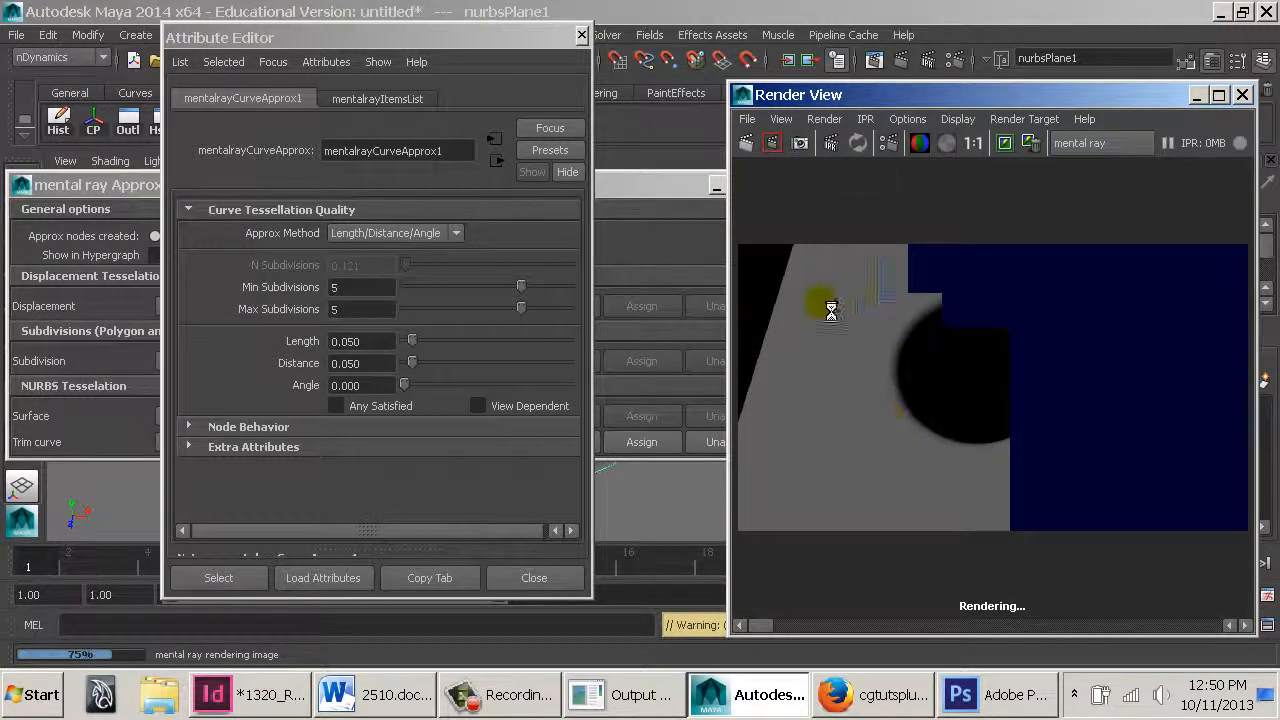
Set the curve approximation's Min and Max Subdivisions to 9 and re-render the frame
double_click(366, 287)
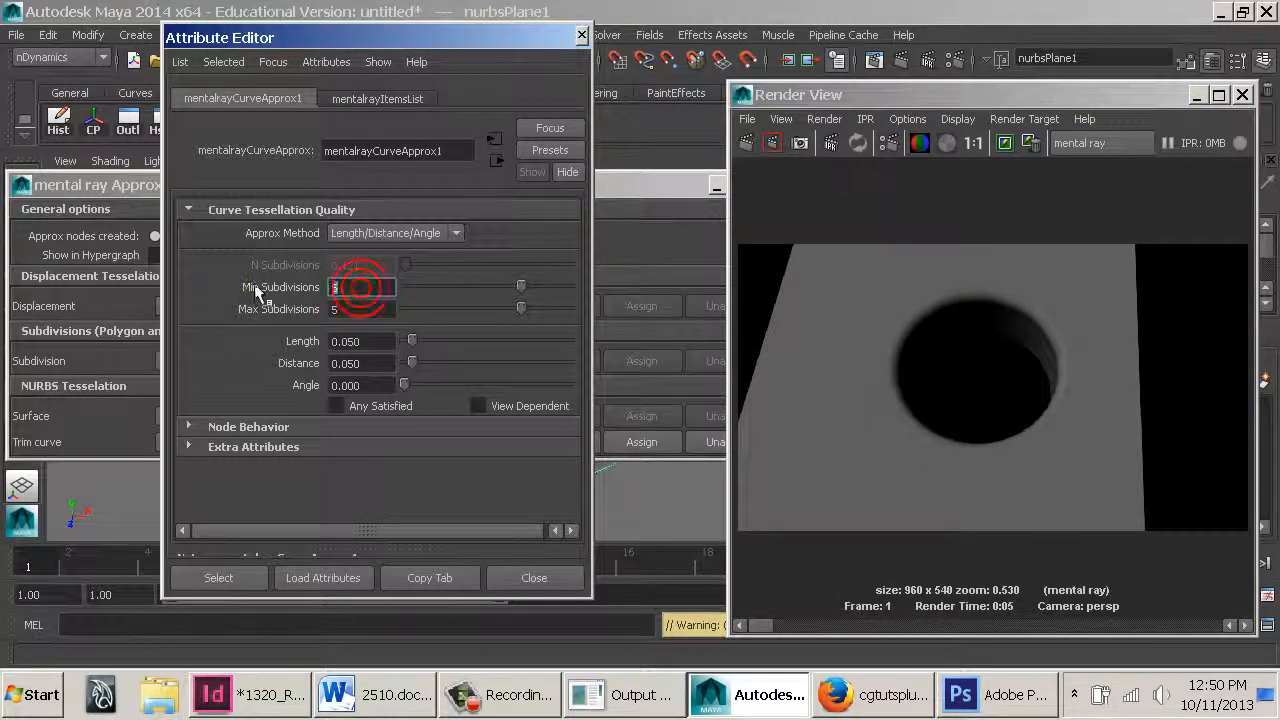
type("9")
double_click(377, 310)
type("9")
key("Return")
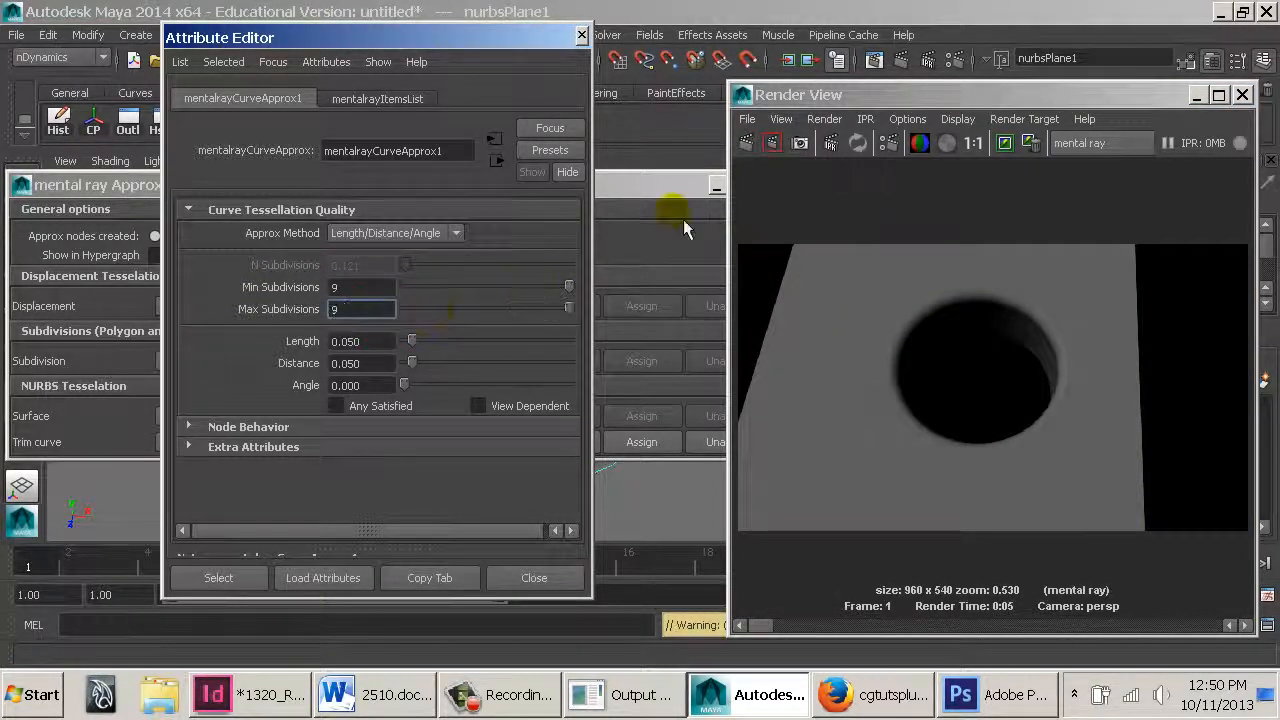
left_click(768, 148)
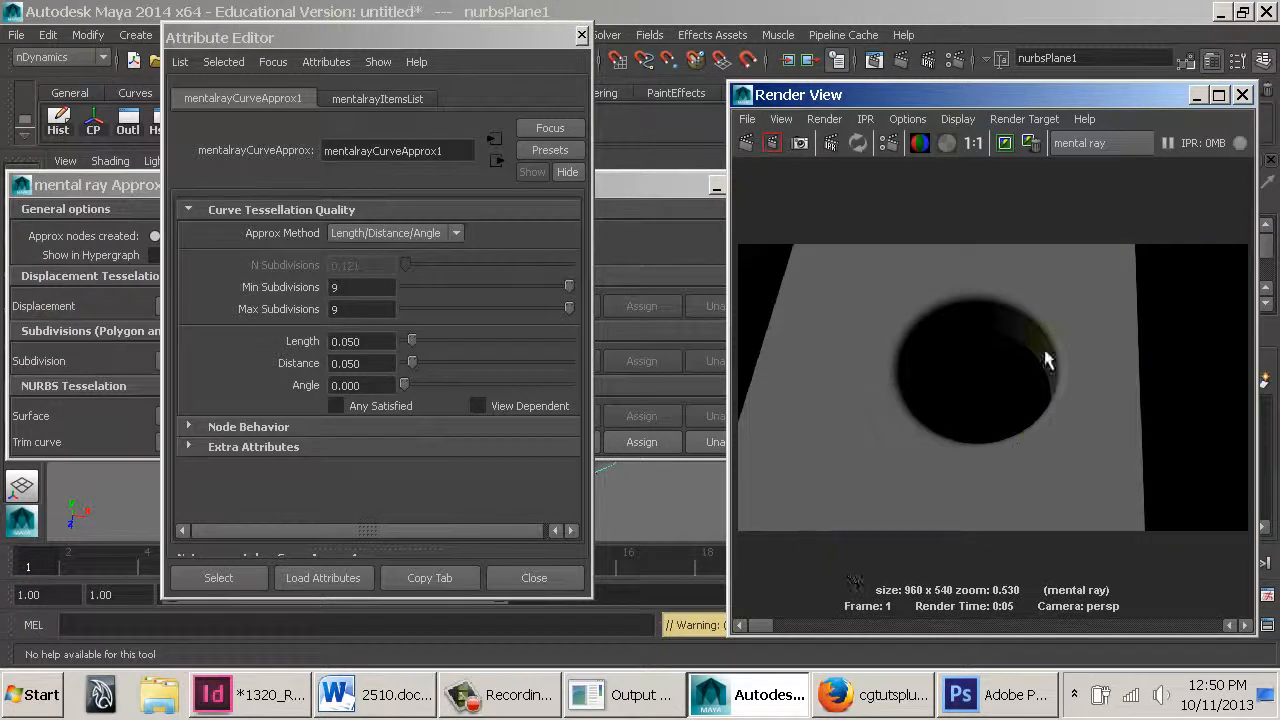
Select the trimmed cylinder surface and set its Crv Precision Shaded to 63
left_click_drag(690, 186, 537, 449)
left_click_drag(488, 36, 283, 24)
right_click_drag(543, 272, 813, 368, "alt")
left_click(623, 297)
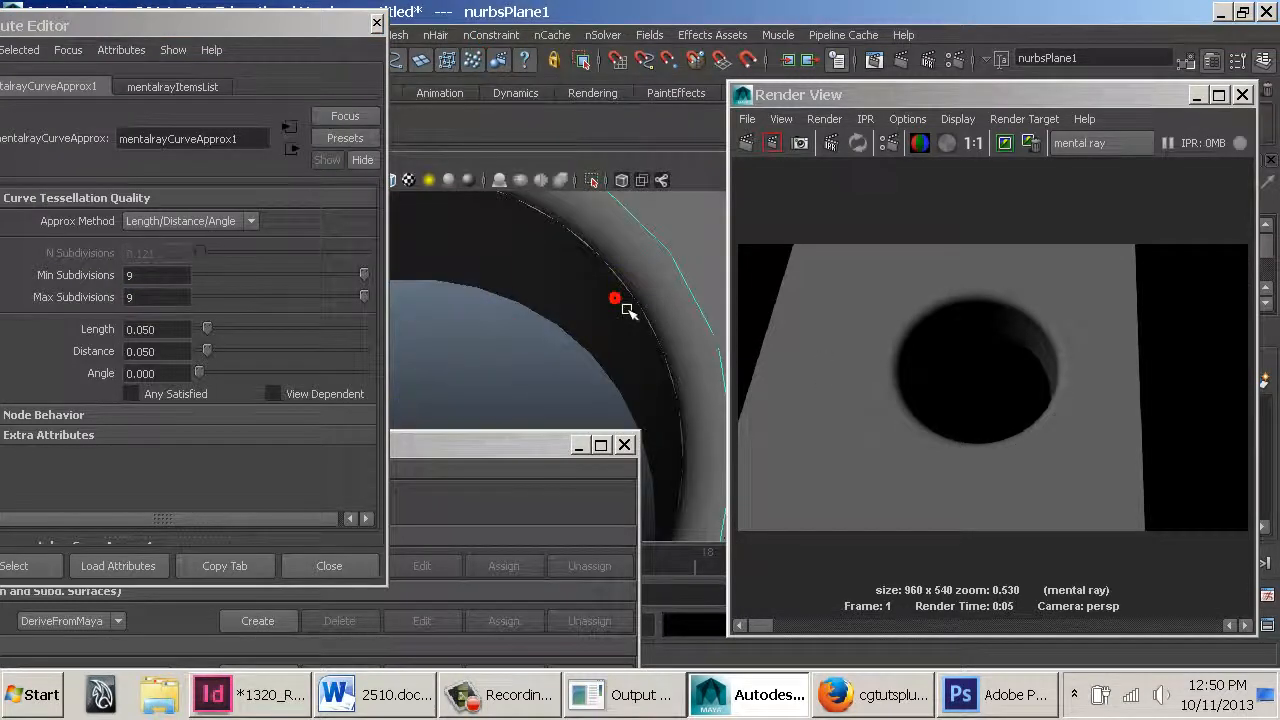
left_click(634, 265)
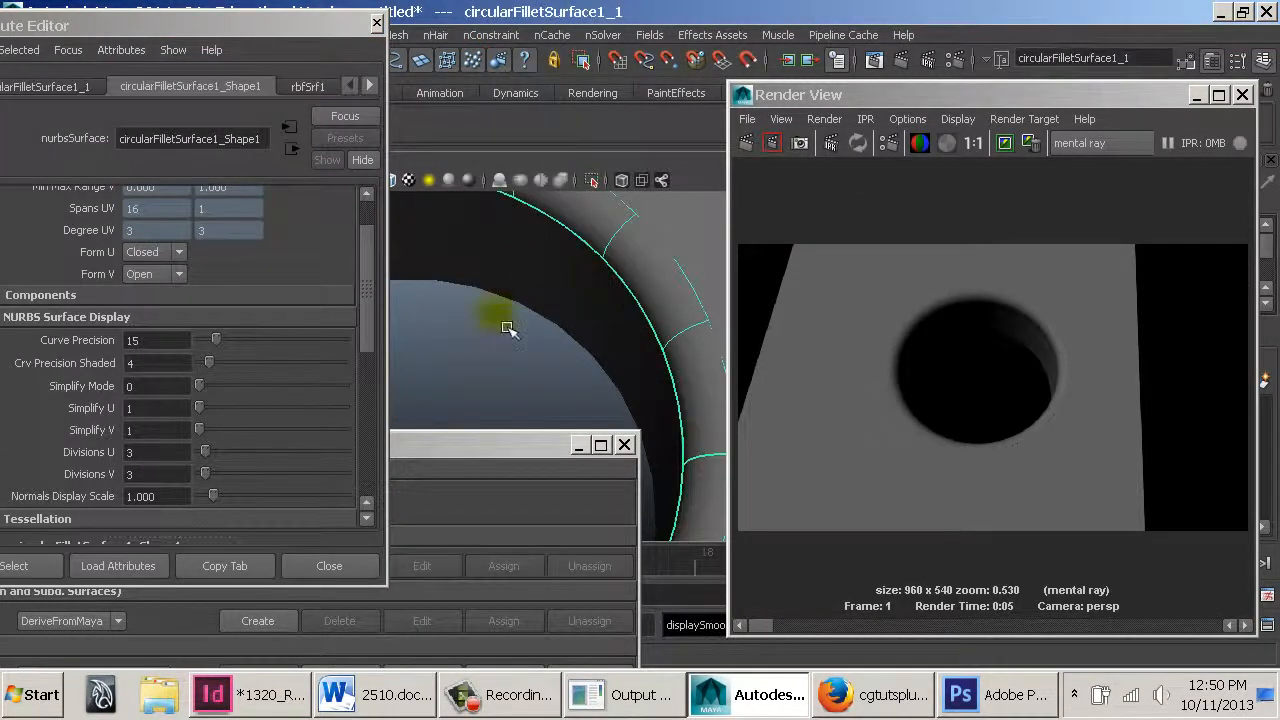
left_click(491, 300)
left_click(578, 296)
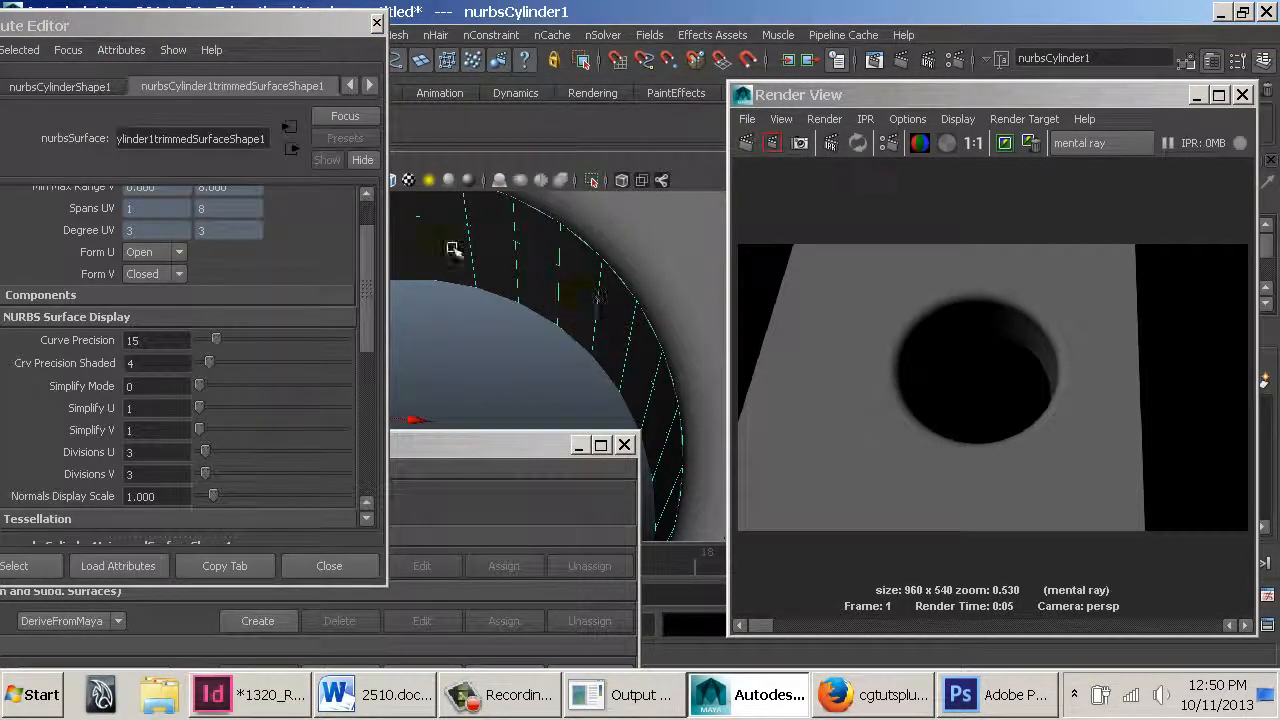
left_click(248, 91)
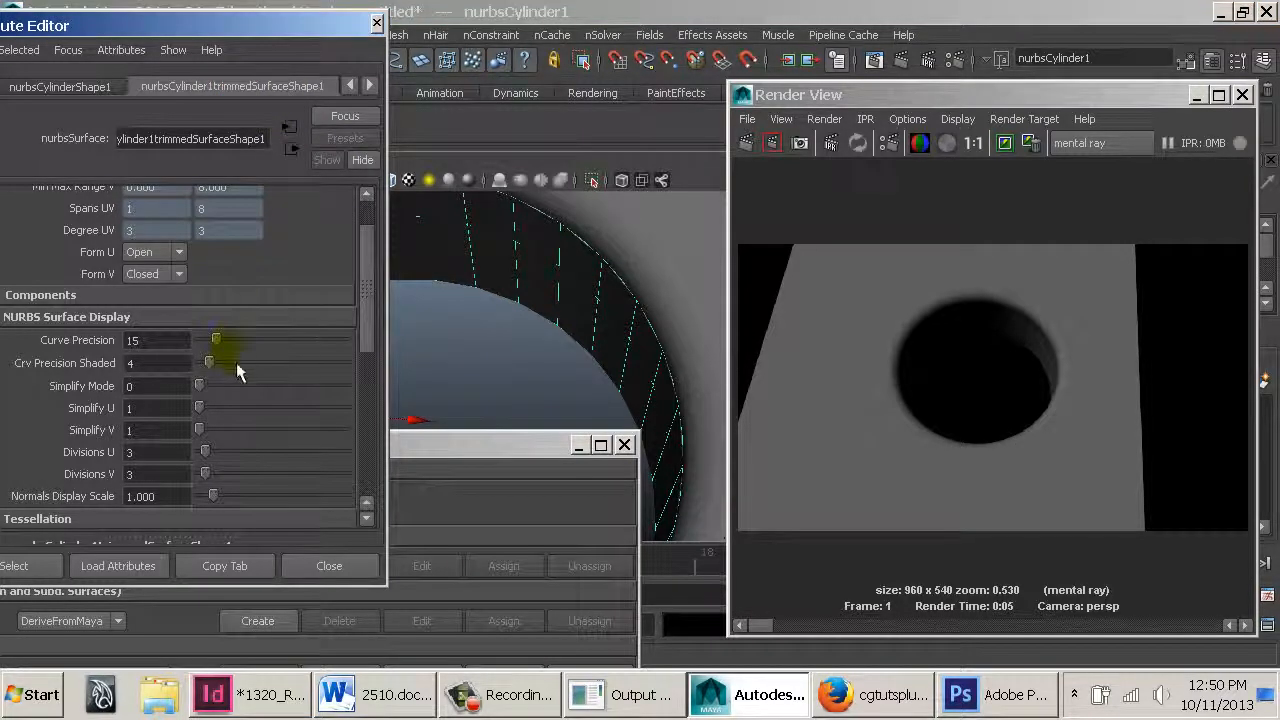
left_click_drag(225, 370, 275, 369)
Set Crv Precision Shaded to 63 on the fillet surface and the trimmed plane as well, then deselect
left_click(675, 320)
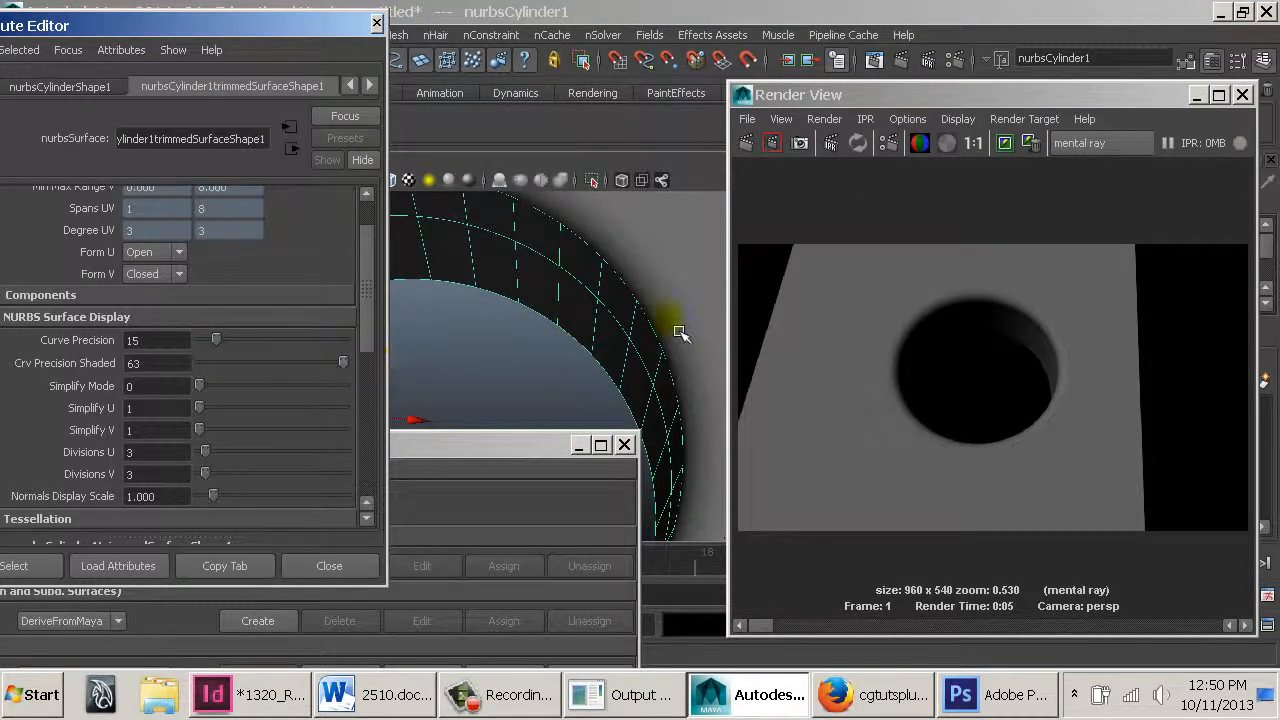
left_click(211, 360)
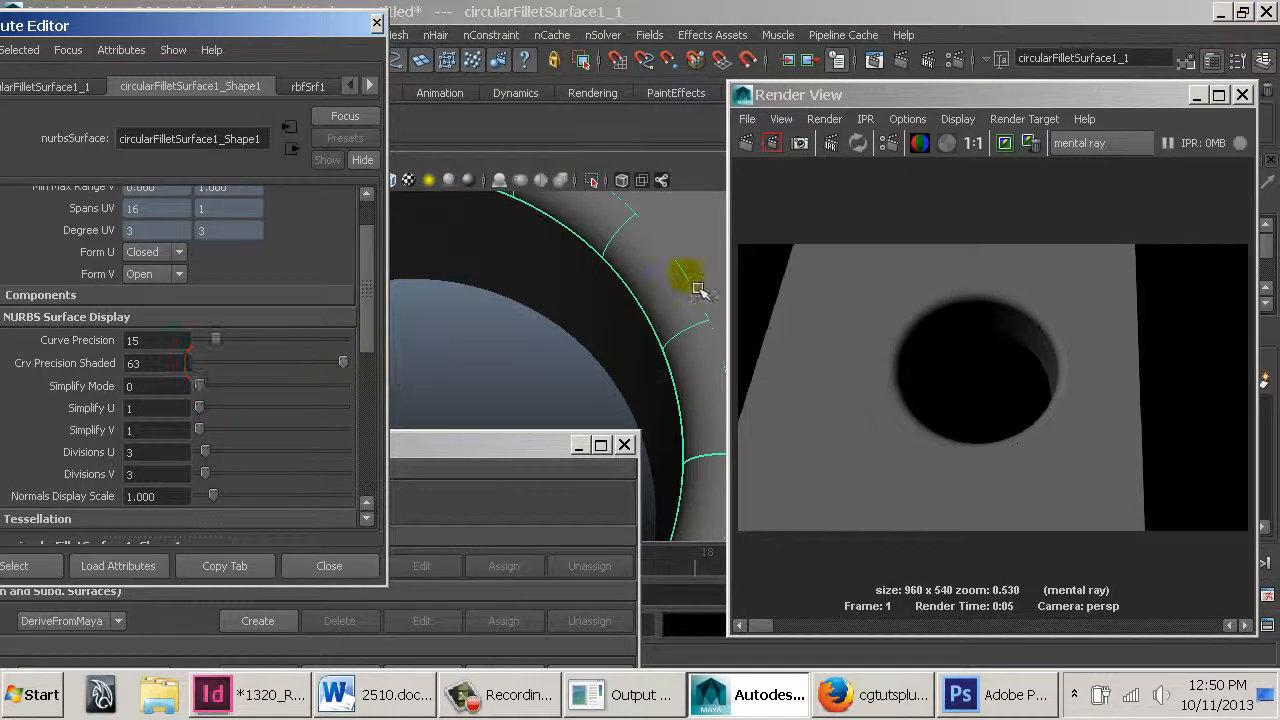
left_click(686, 258)
left_click(243, 363)
left_click(562, 364)
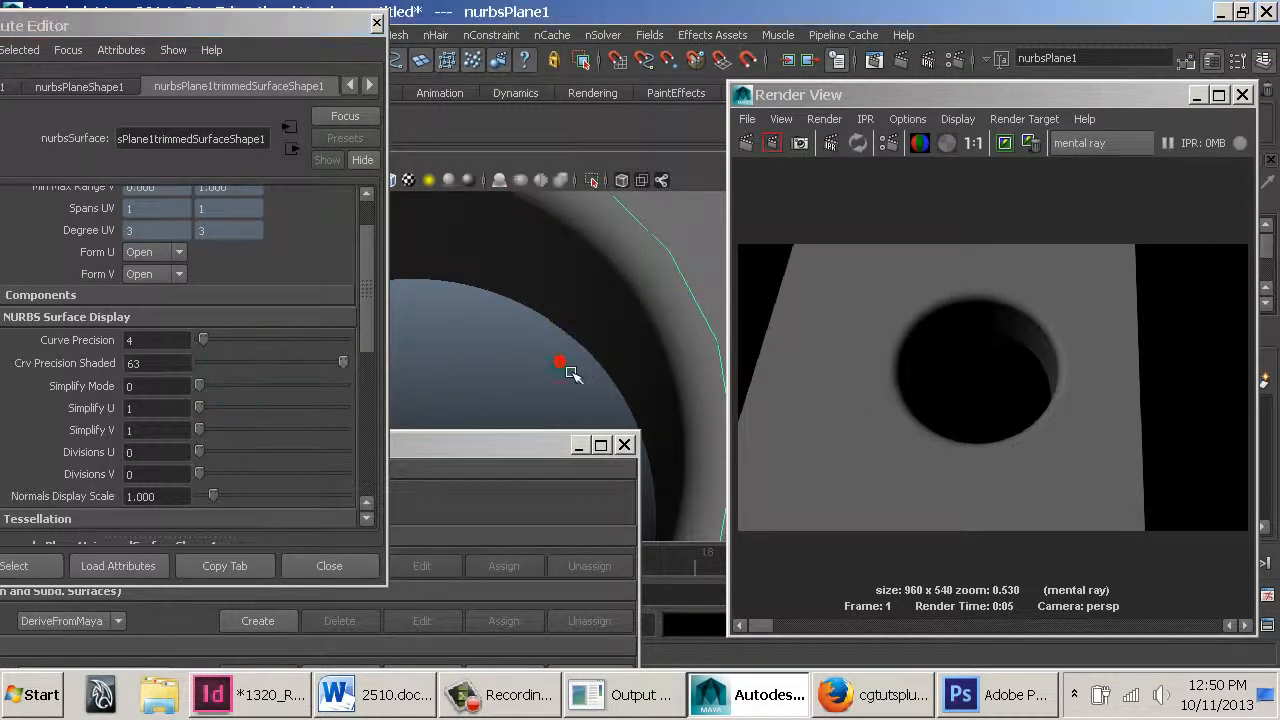
mouse_move(664, 303)
left_mouse_down("alt")
mouse_move(459, 297)
mouse_move(607, 294)
mouse_move(663, 309)
mouse_move(657, 229)
mouse_move(646, 229)
mouse_move(646, 246)
mouse_move(834, 251)
mouse_move(680, 266)
mouse_move(670, 294)
left_mouse_up("alt")
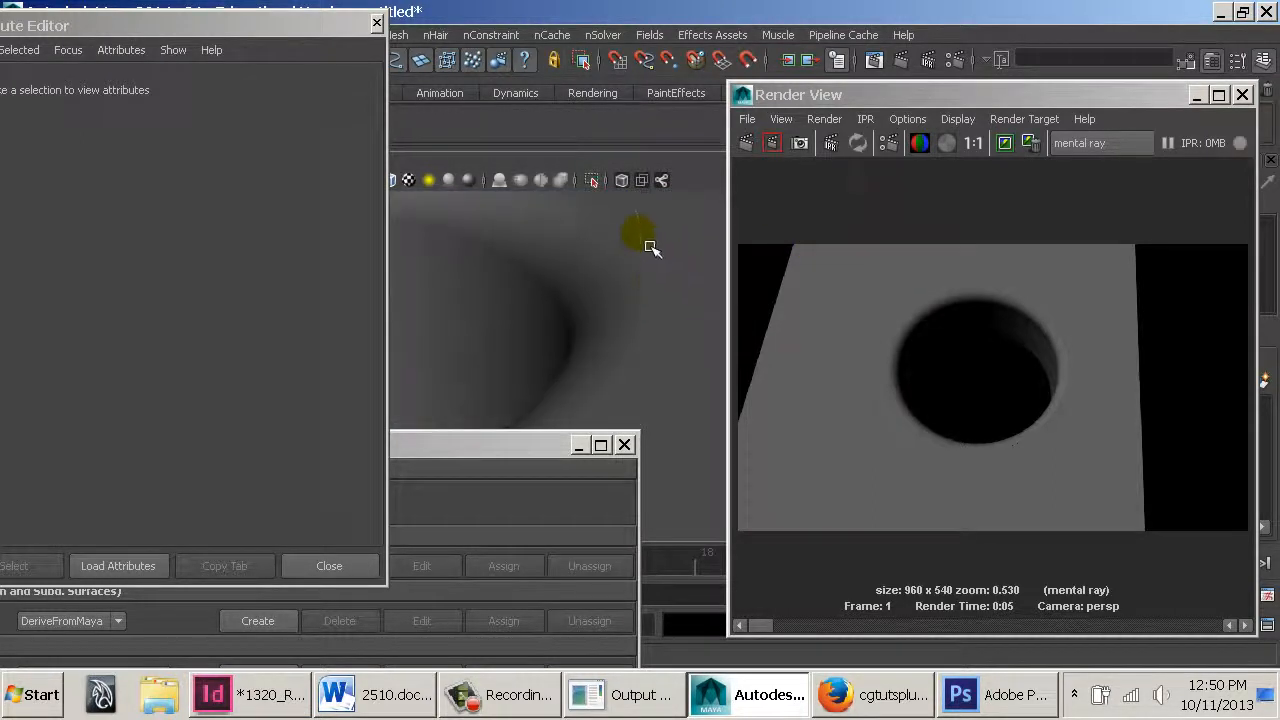
Orbit the viewport to inspect the hole of the trimmed plane up close
left_click(672, 316)
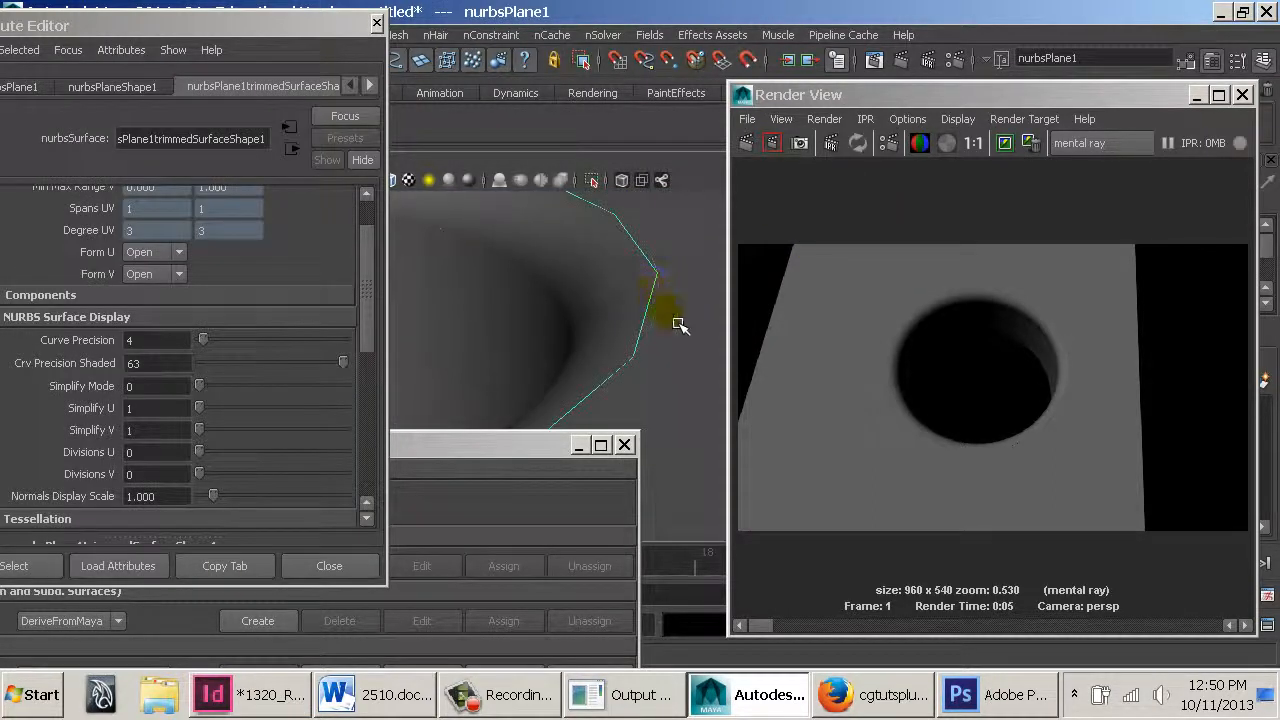
left_click(628, 297)
left_click(669, 299)
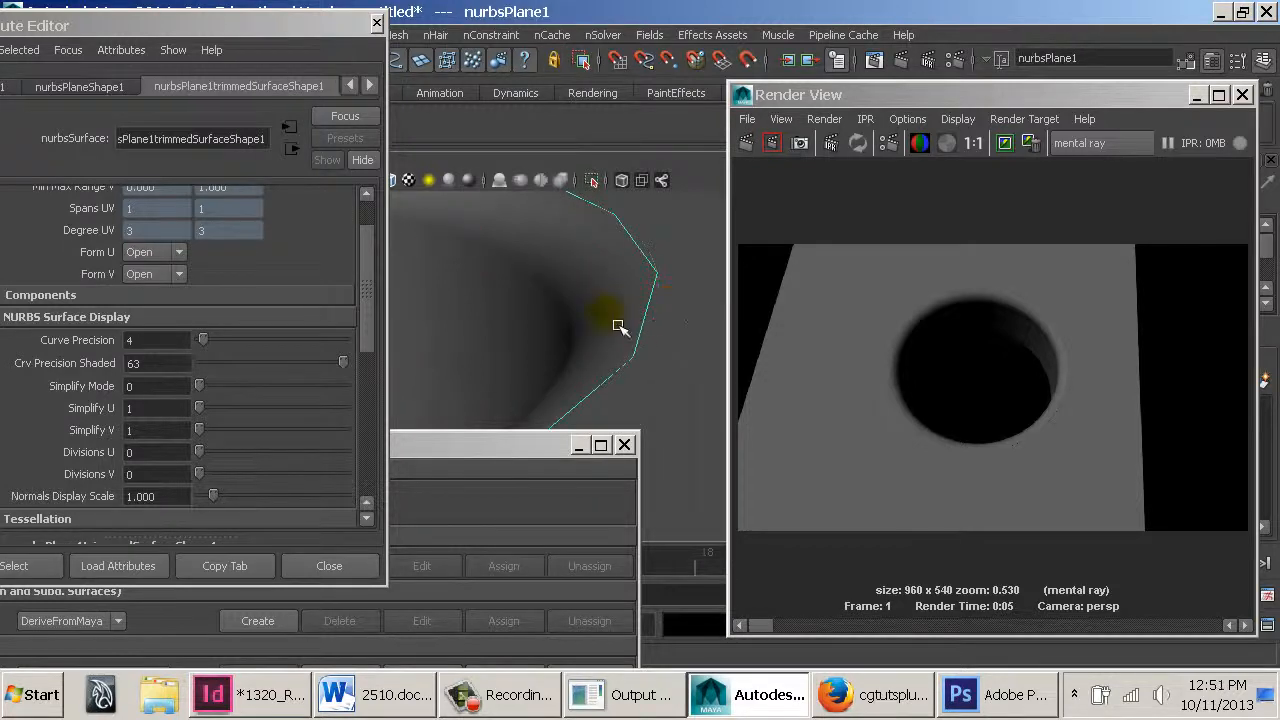
right_click_drag(682, 346, 377, 283, "alt")
left_click_drag(590, 337, 563, 378, "alt")
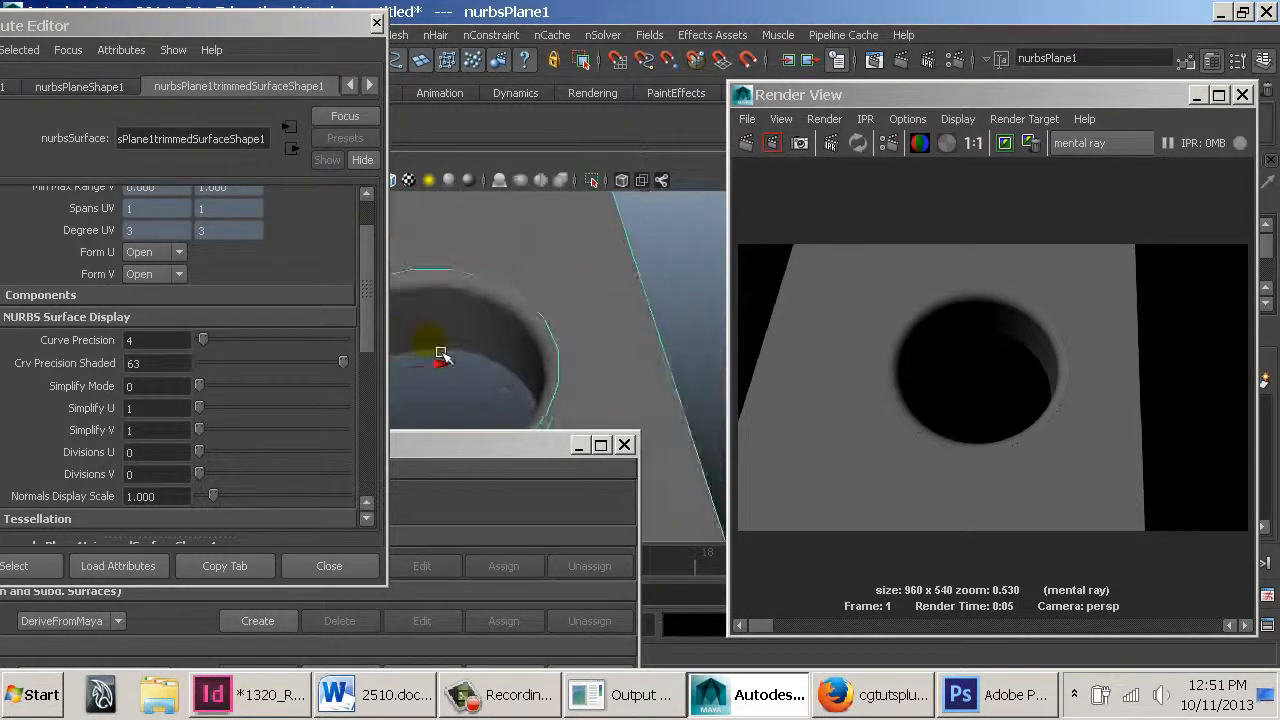
left_click(500, 395)
middle_click_drag(500, 395, 607, 303, "alt")
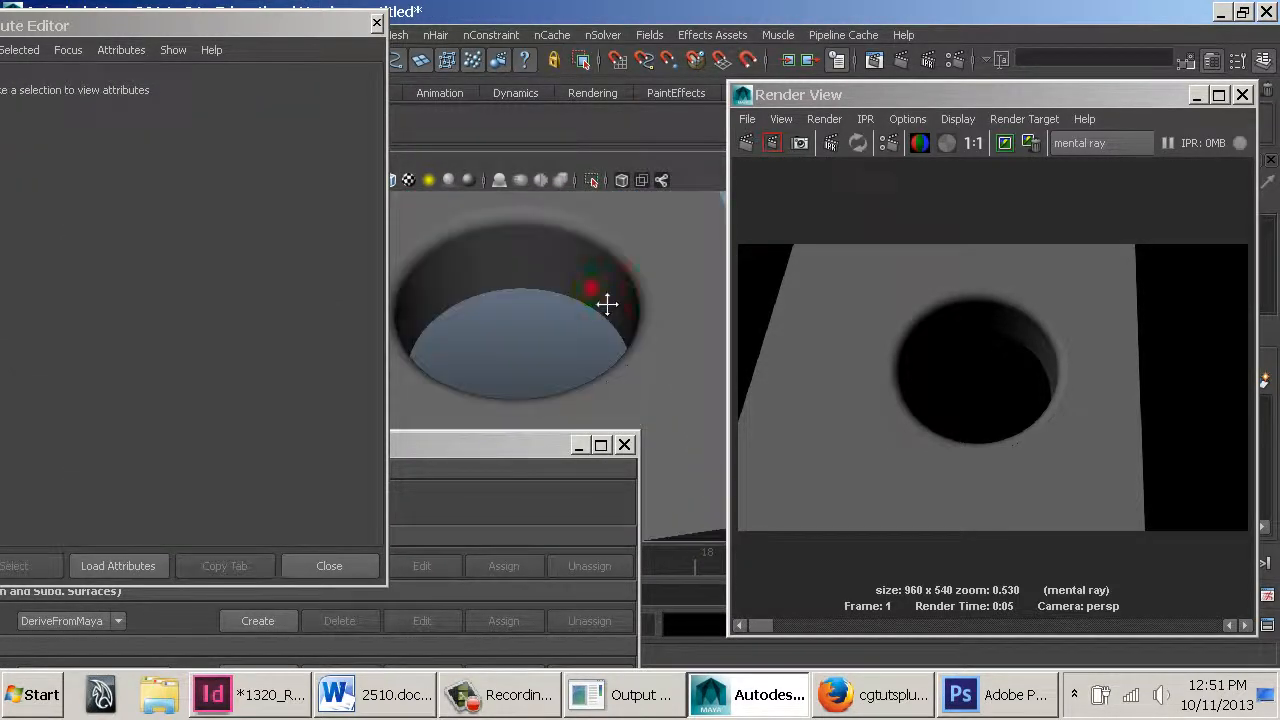
left_click(615, 365)
left_click(586, 323)
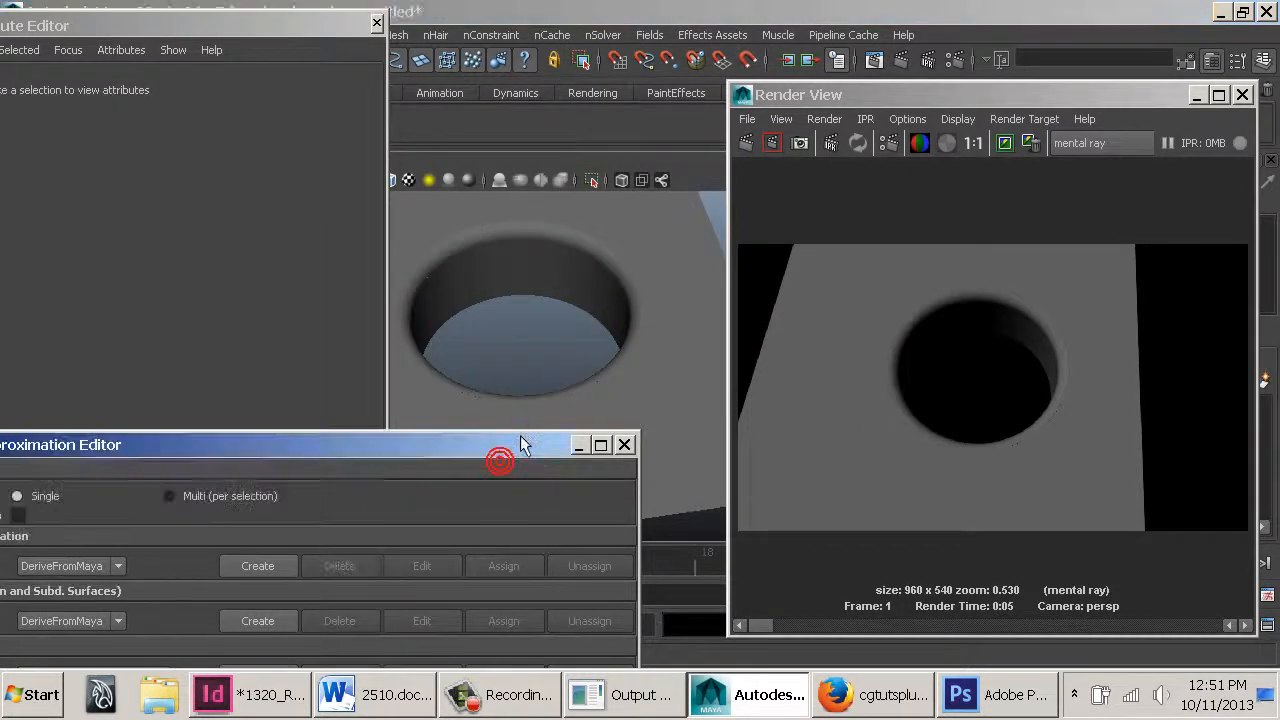
Select the fillet surface, edit its curve approximation, set Approx Method to Spatial with Length 5, and re-render
left_click_drag(510, 457, 570, 349)
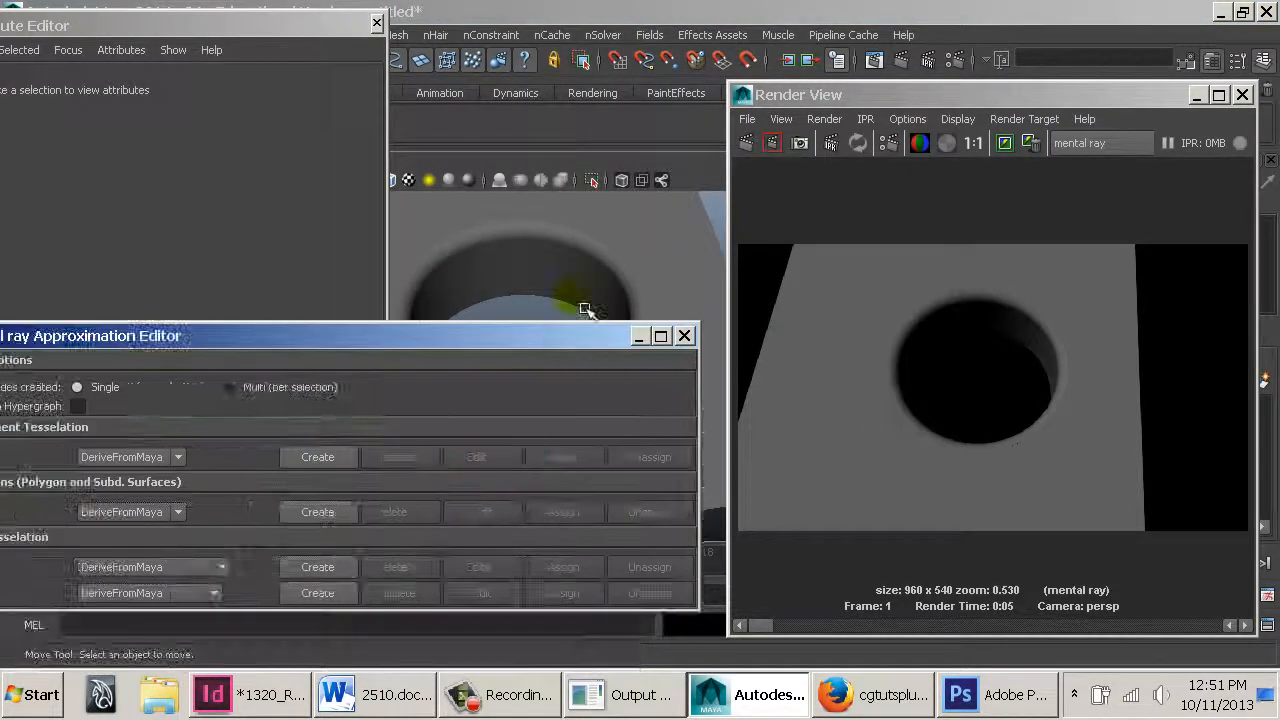
left_click(586, 307)
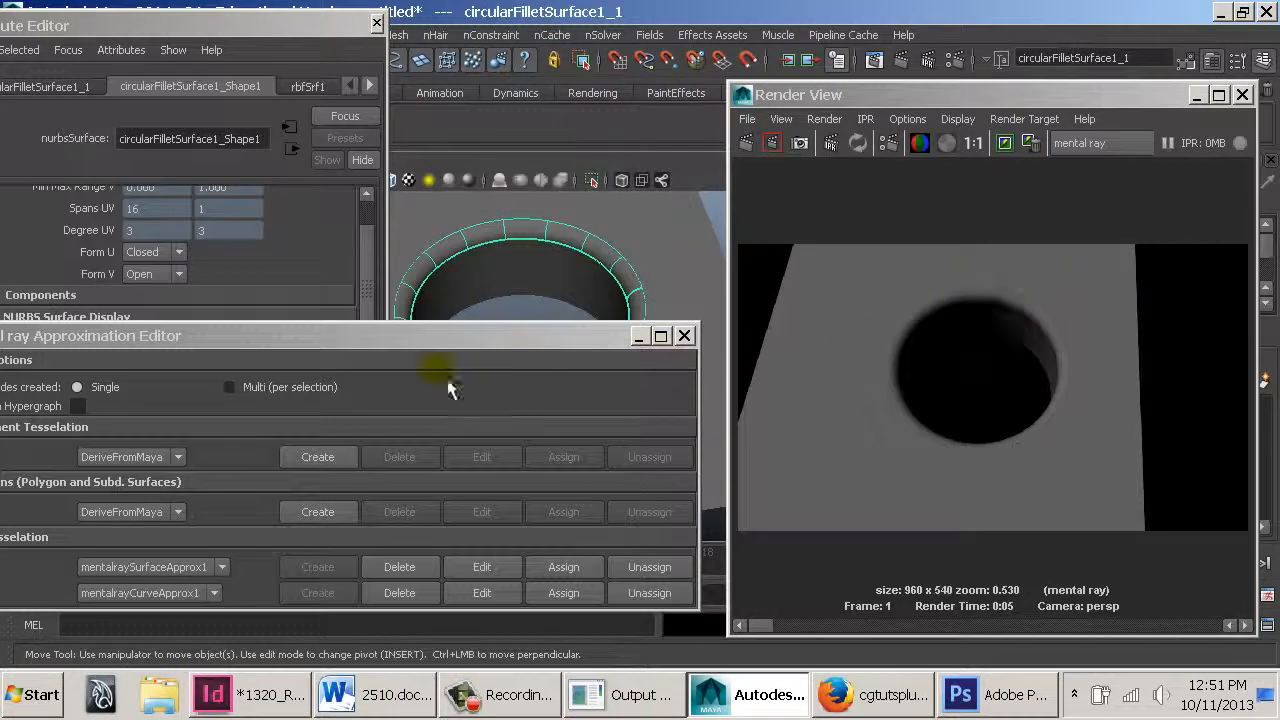
left_click(483, 594)
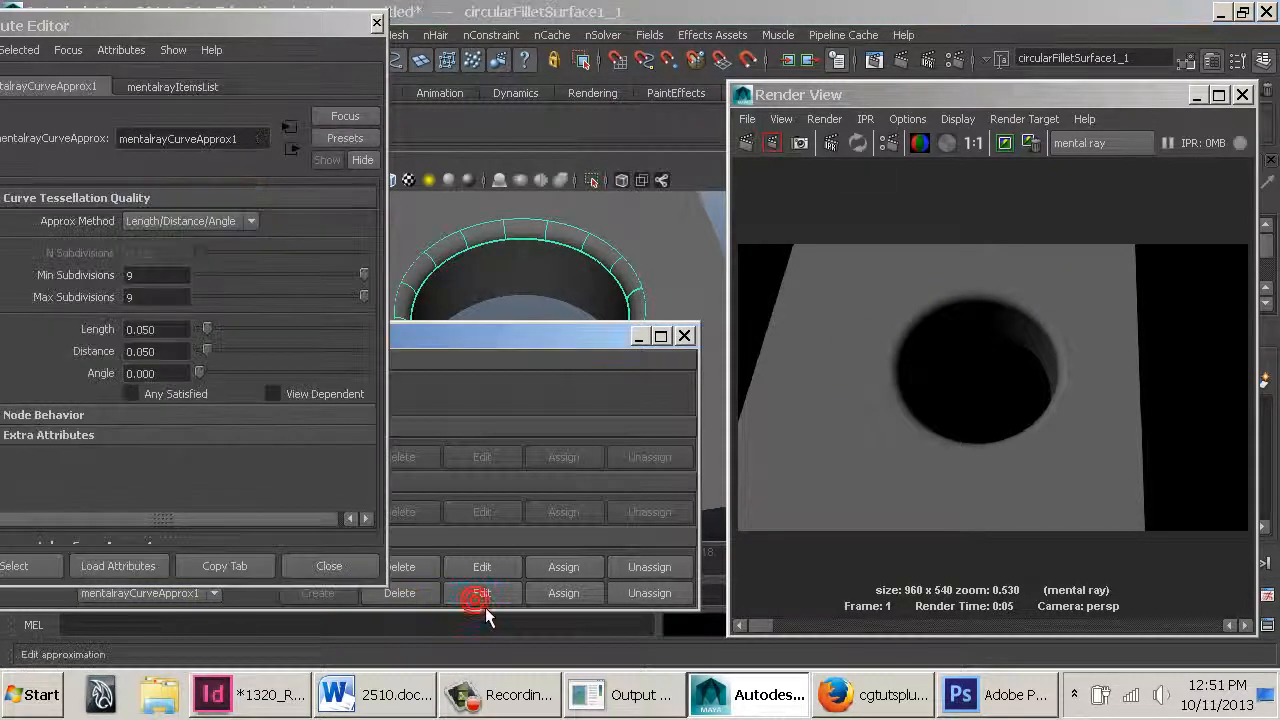
left_click(251, 222)
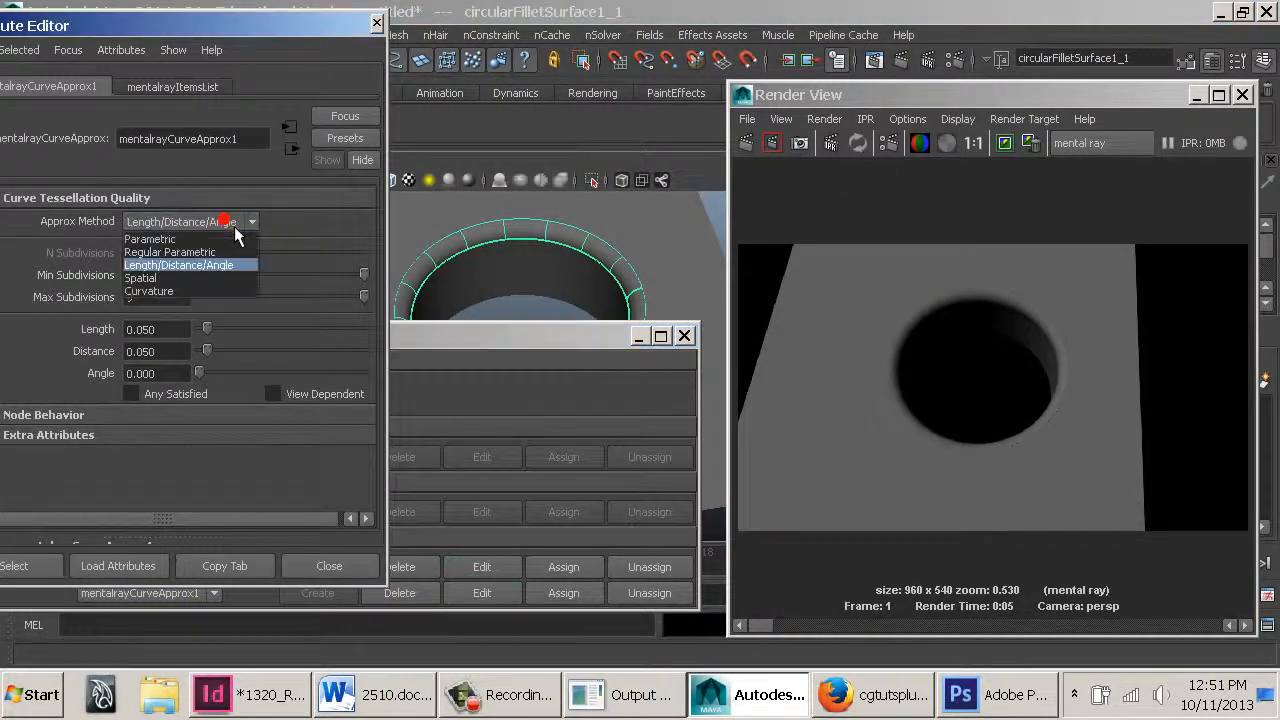
left_click(185, 280)
left_click(172, 330)
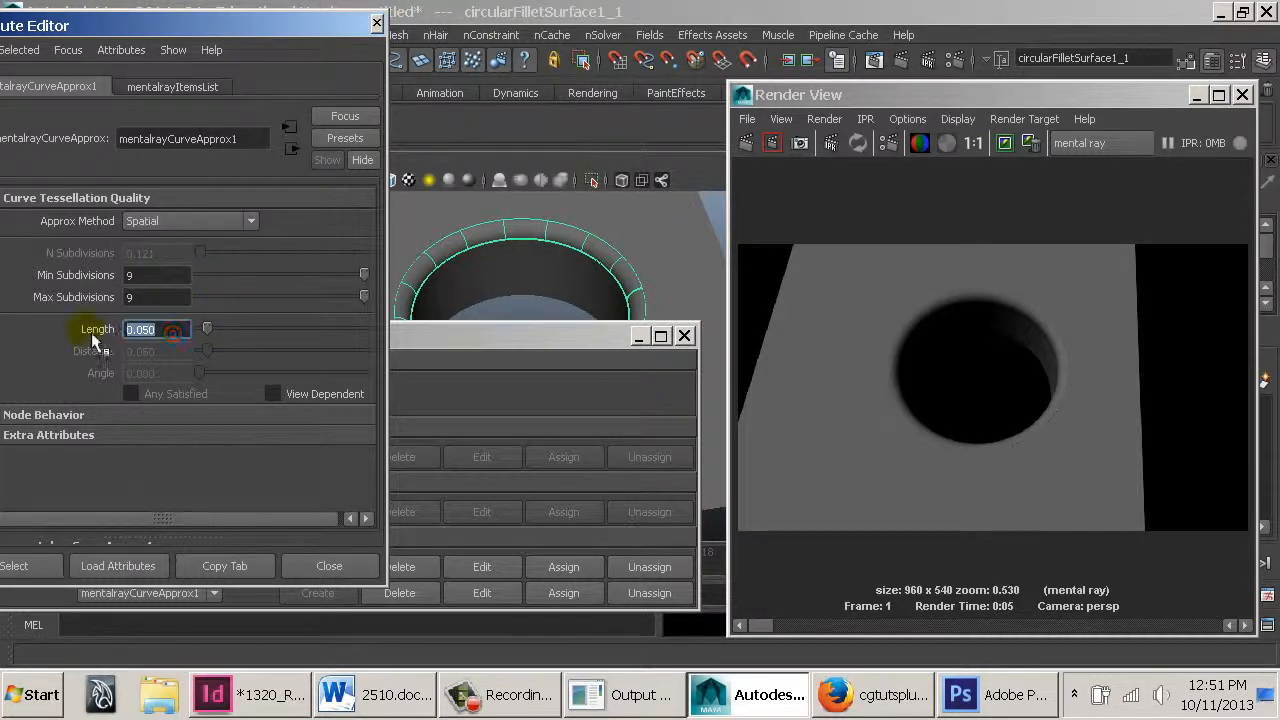
type("5")
key("Return")
left_click(752, 150)
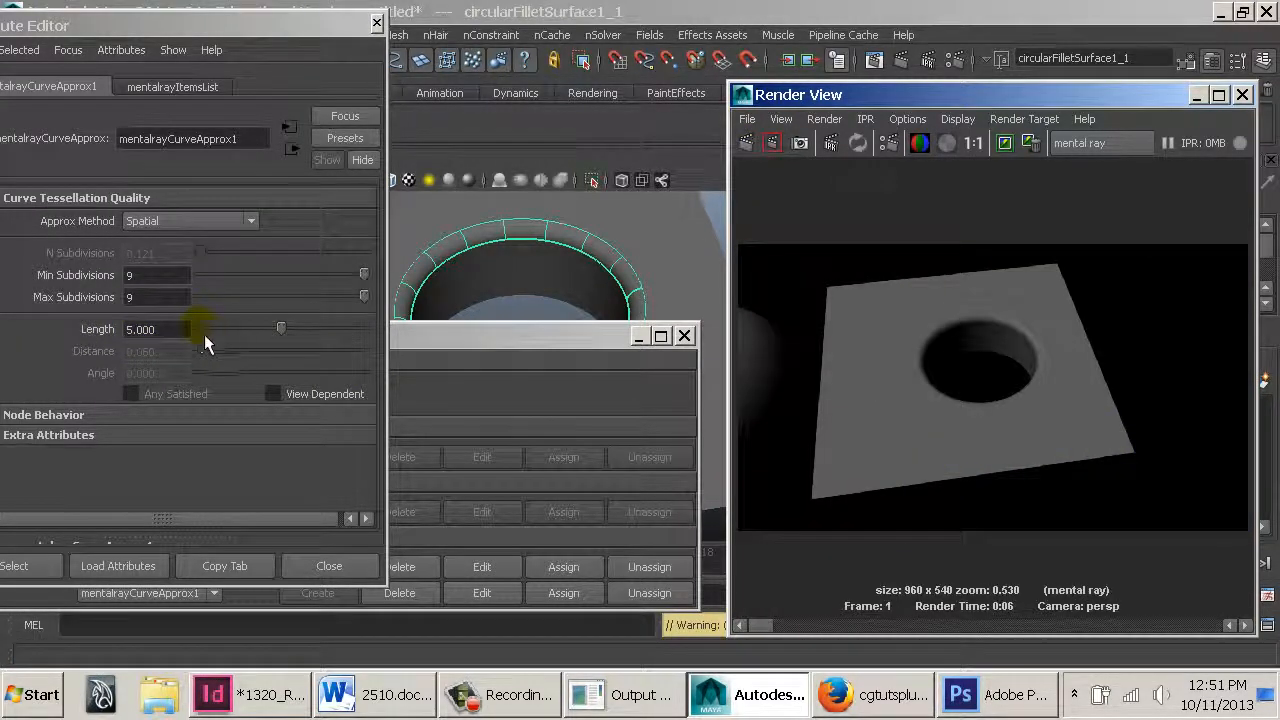
Set the curve approximation's Length to 0.001 and re-render the frame
left_click_drag(165, 329, 35, 337)
type(".1")
key("Return")
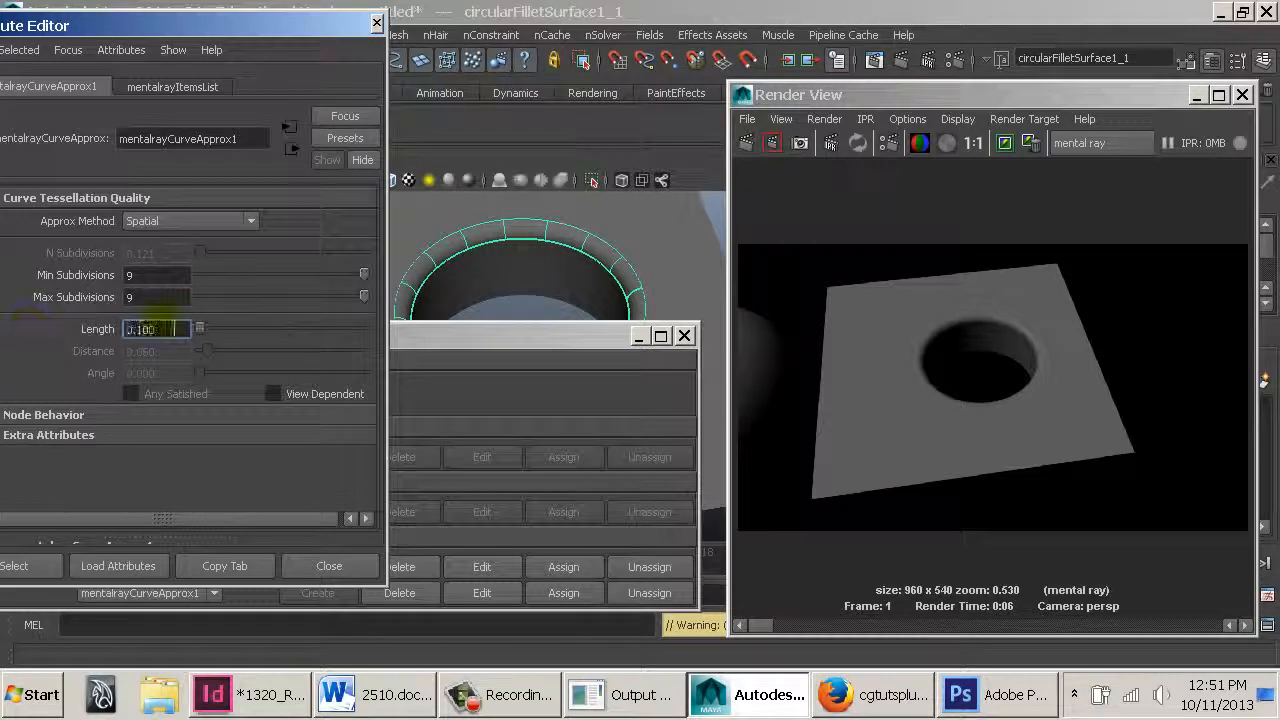
left_click_drag(166, 329, 76, 328)
type(".001")
key("Return")
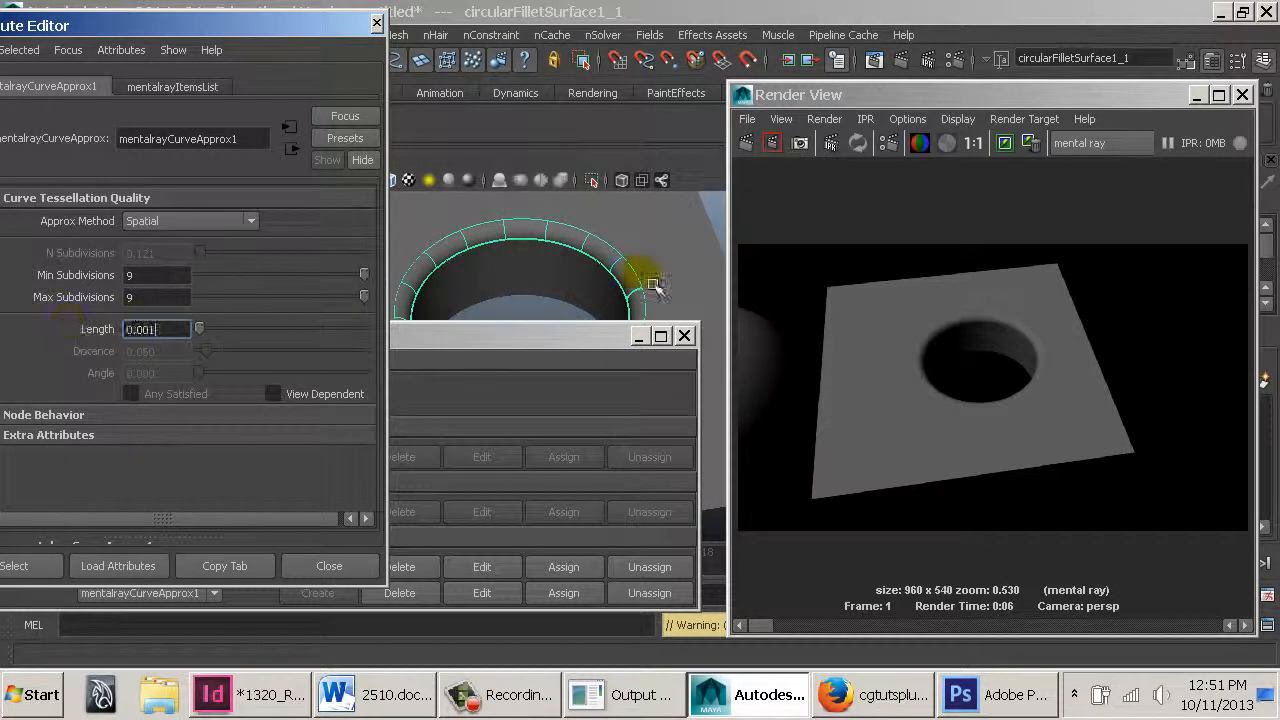
left_click(748, 145)
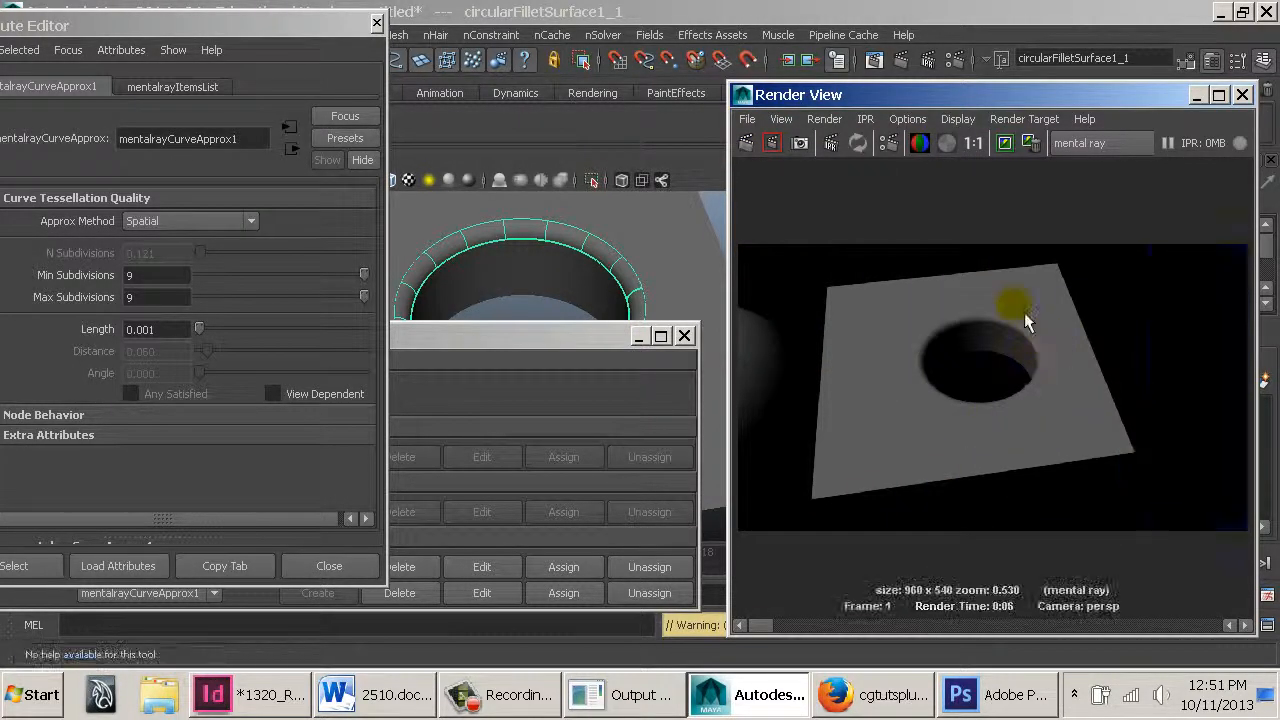
Edit the fillet's surface approximation, set its Length and Distance to 0.001, and re-render
mouse_move(770, 625)
left_mouse_down()
mouse_move(794, 634)
mouse_move(783, 633)
left_mouse_up()
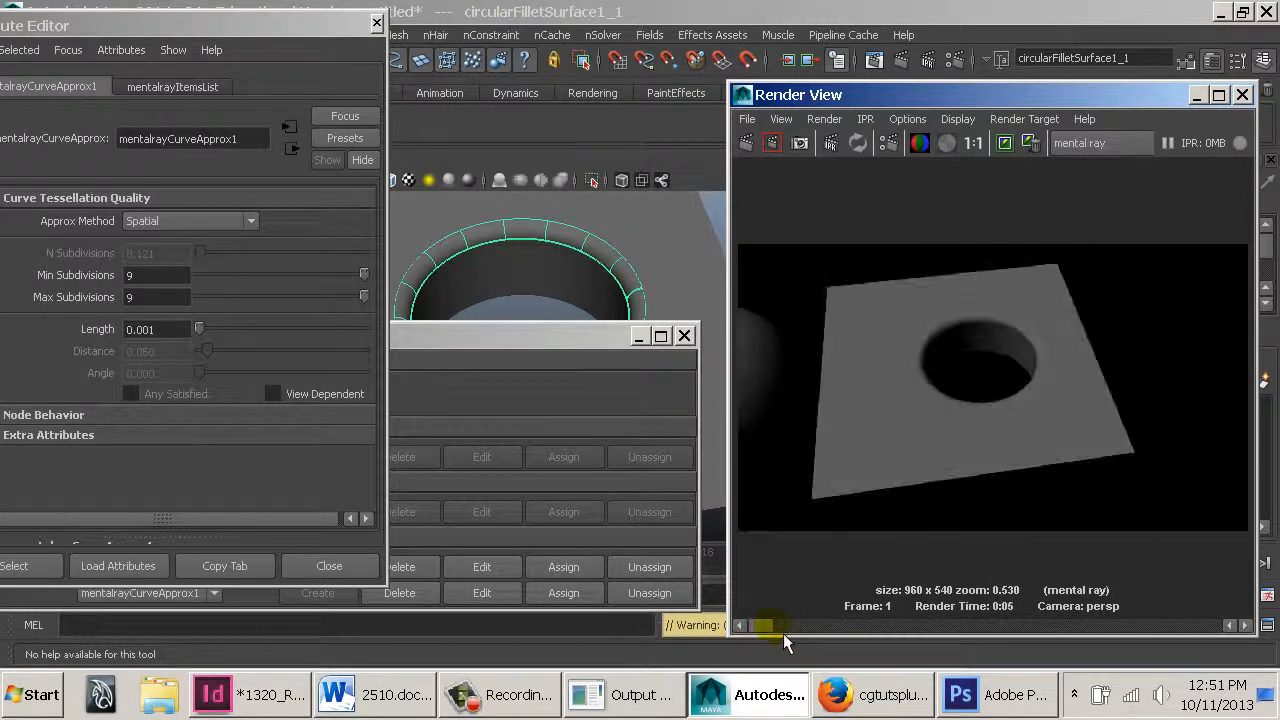
left_click(219, 221)
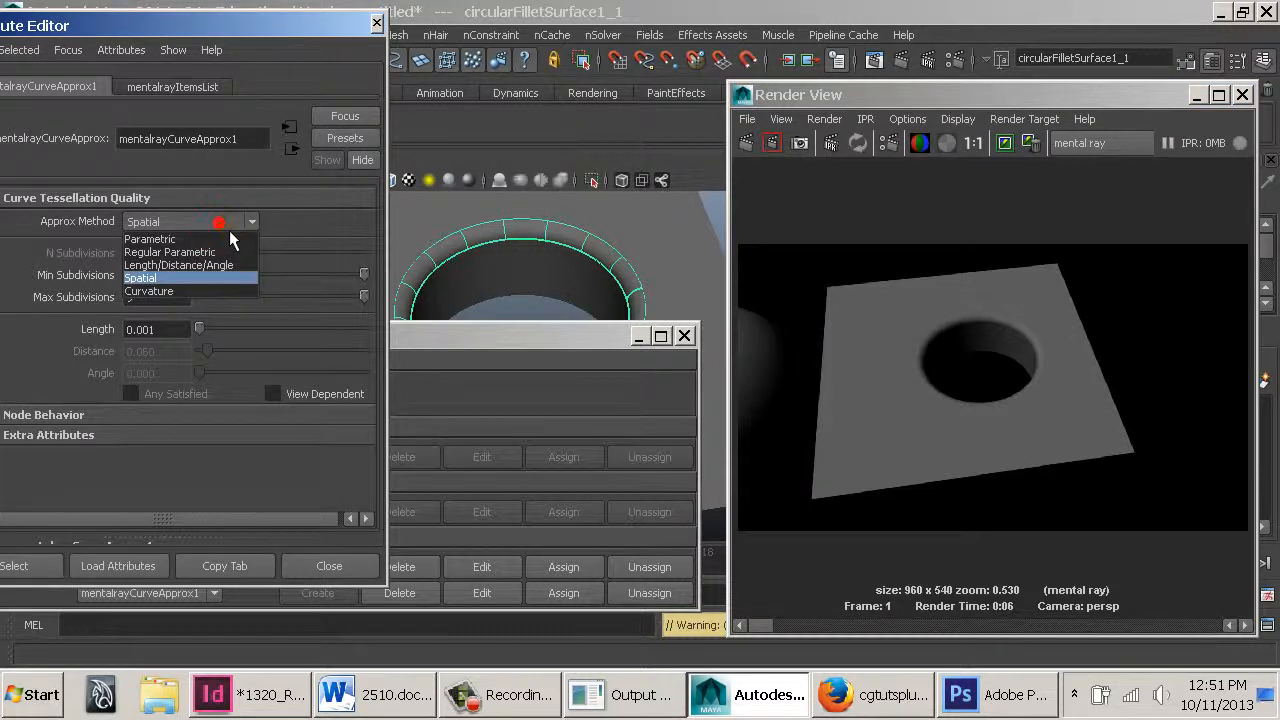
left_click(571, 229)
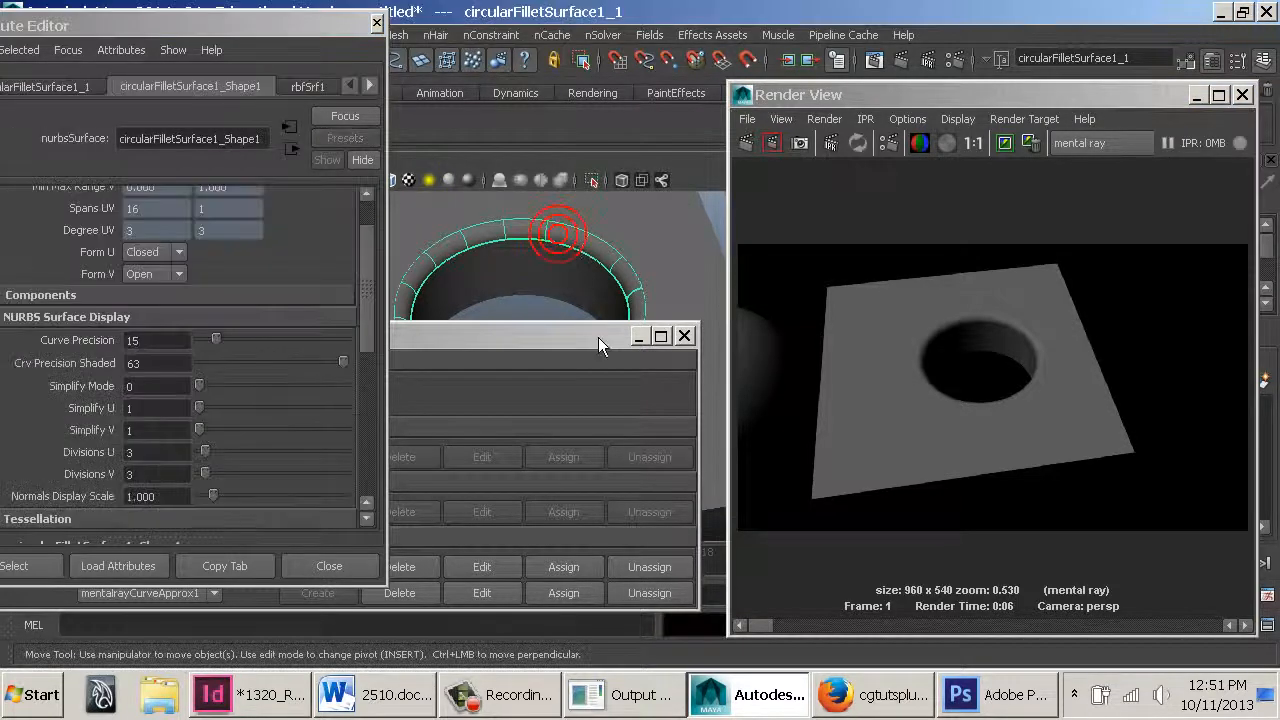
left_click(471, 572)
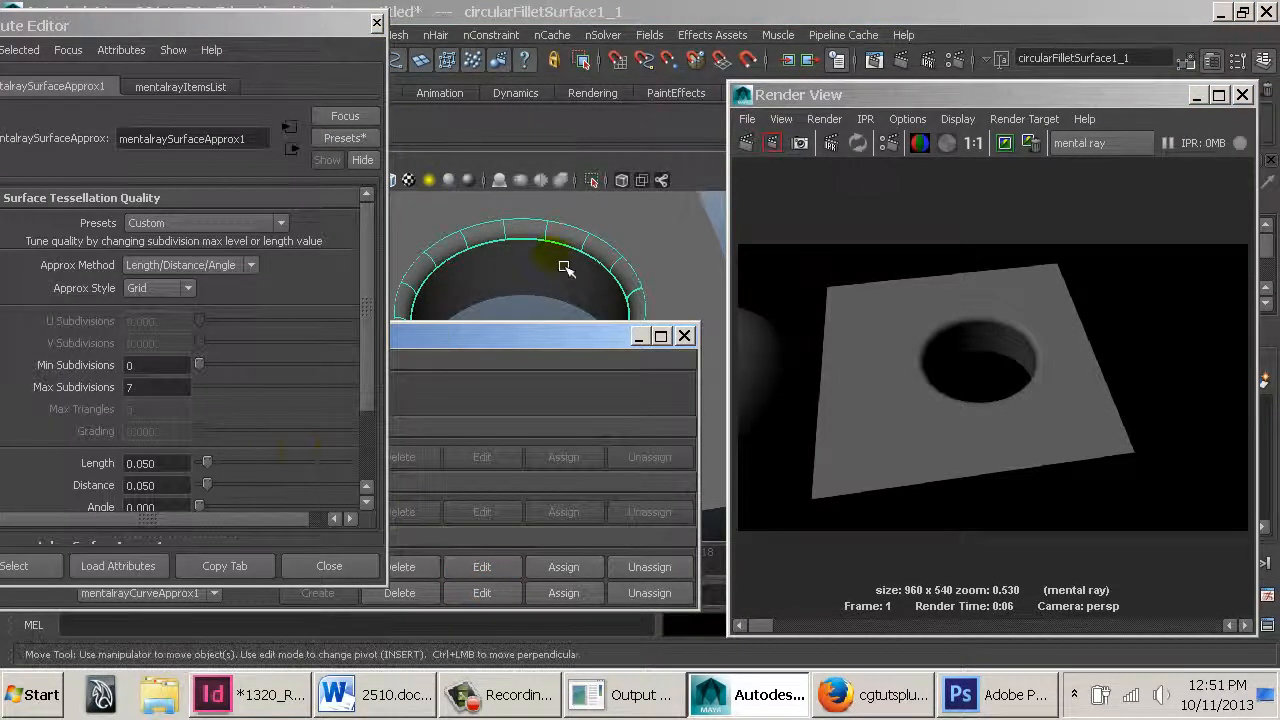
left_click(166, 463)
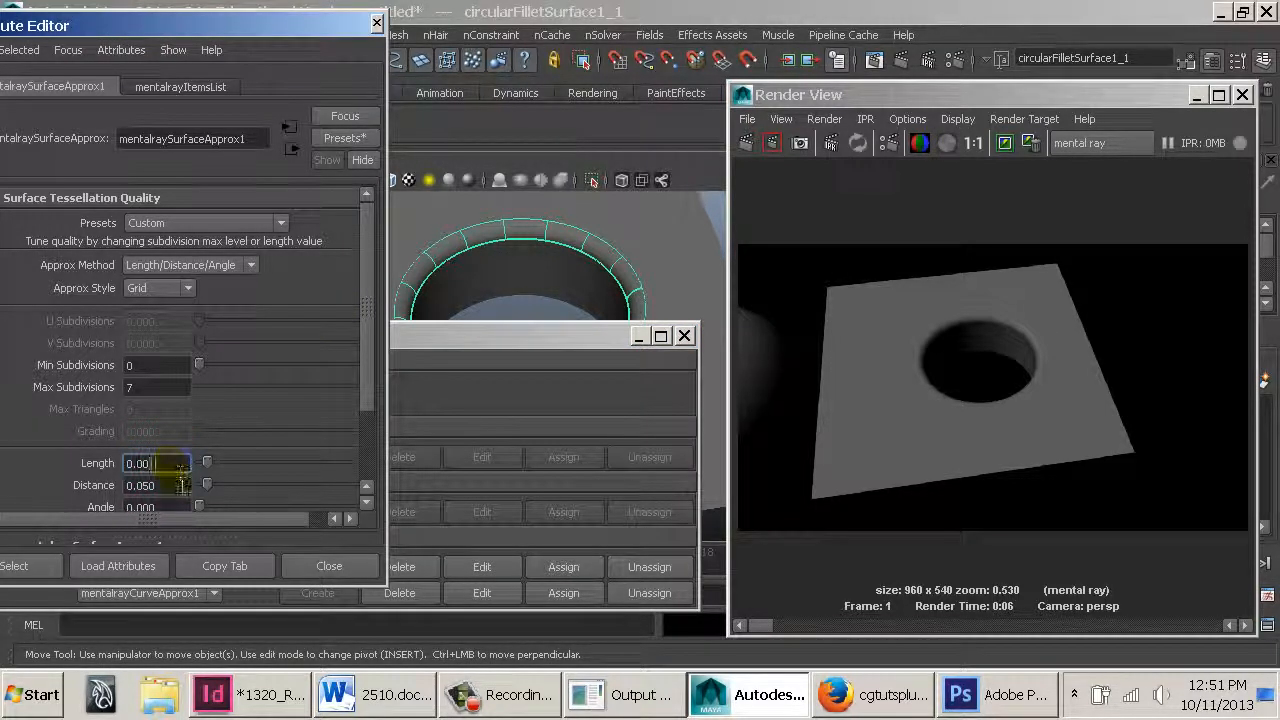
type("1")
left_click(168, 485)
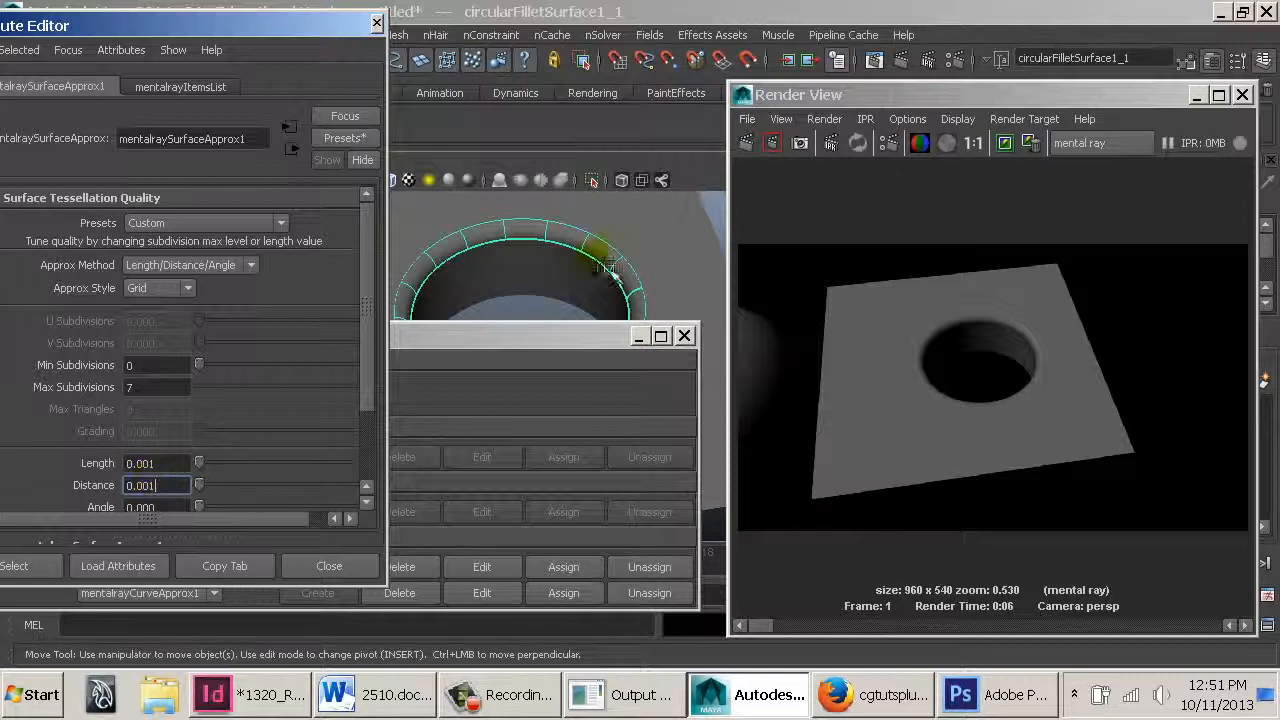
left_click(745, 143)
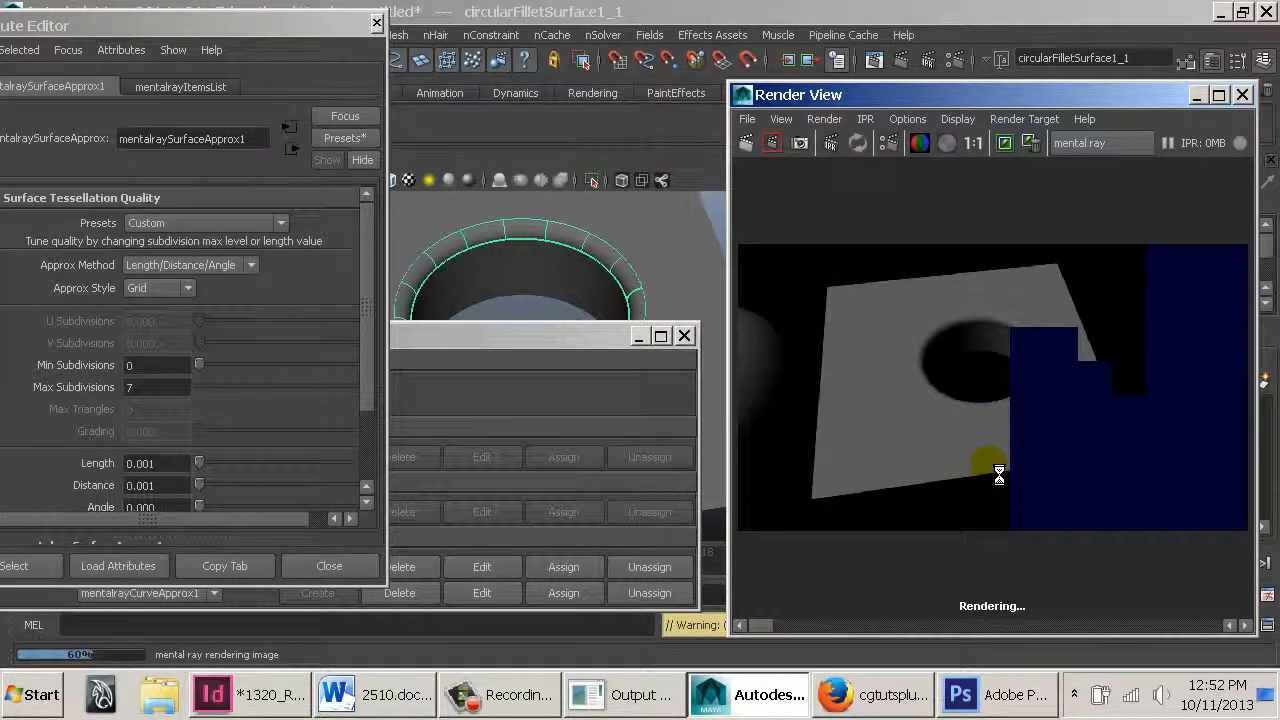
Set the surface approximation's Approx Style to Tree and re-render the frame
scroll(1061, 341, "up", 4)
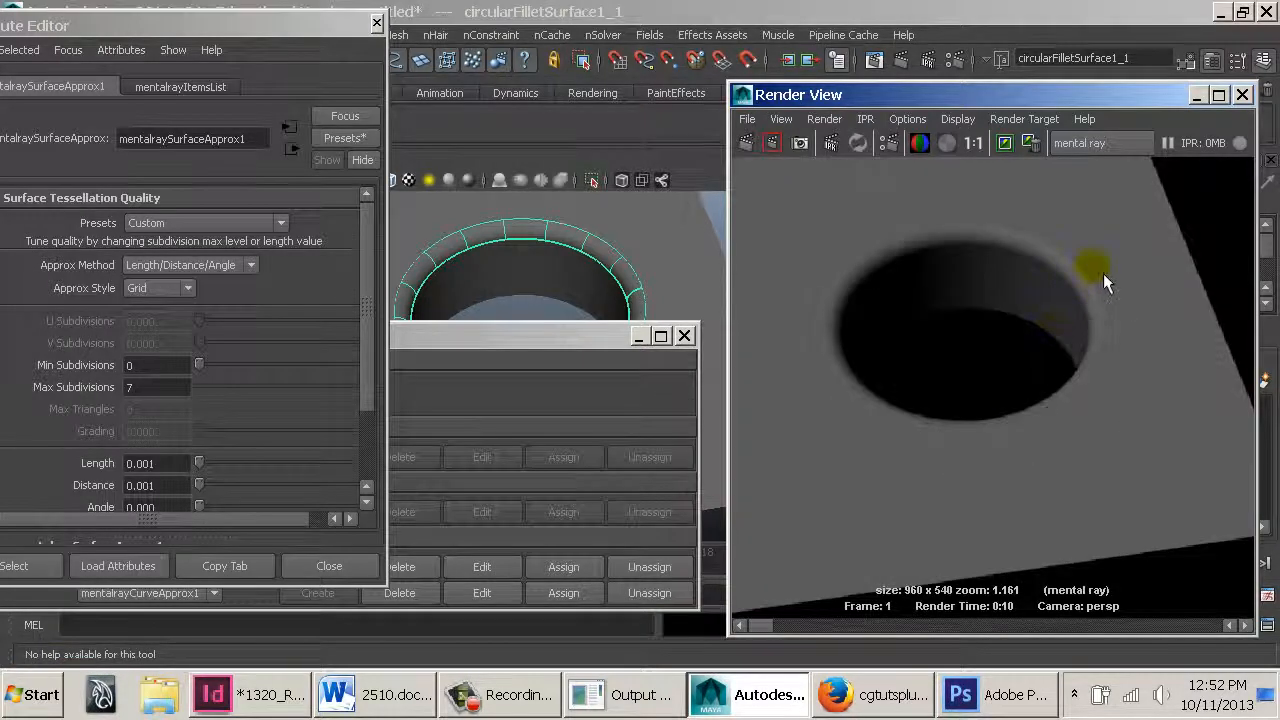
mouse_move(768, 632)
left_mouse_down()
mouse_move(789, 632)
mouse_move(770, 629)
left_mouse_up()
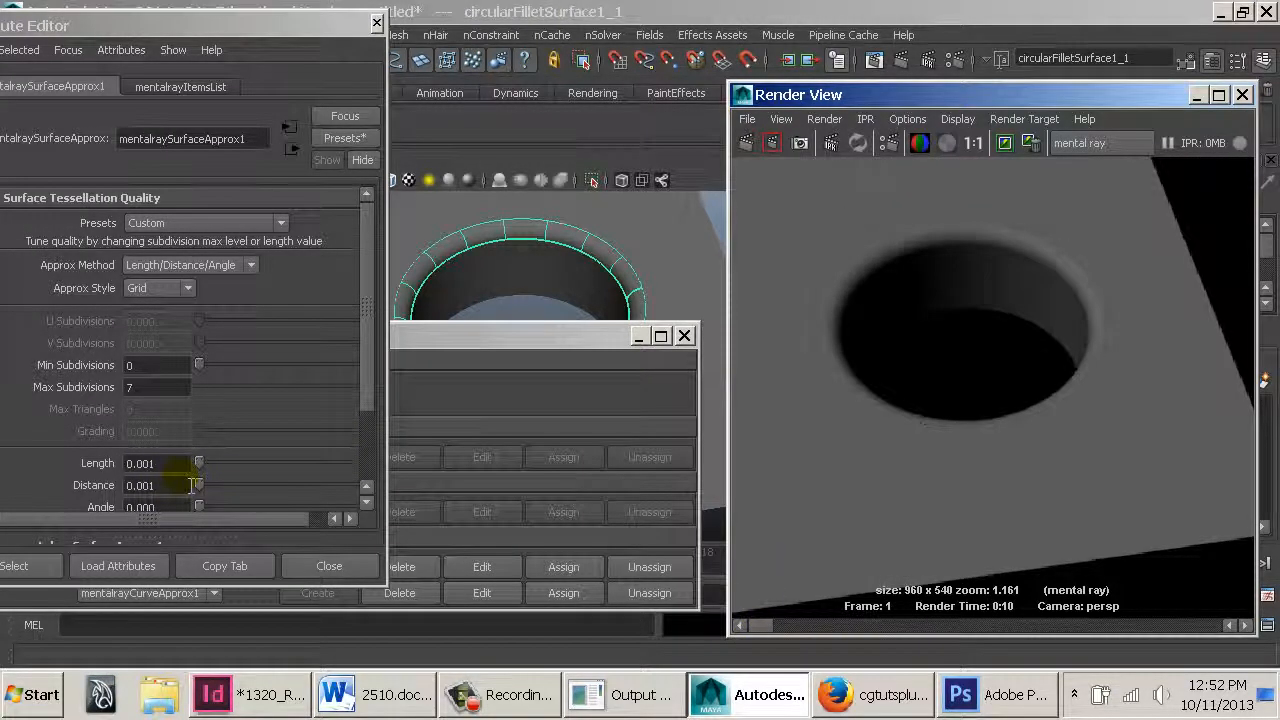
left_click(171, 296)
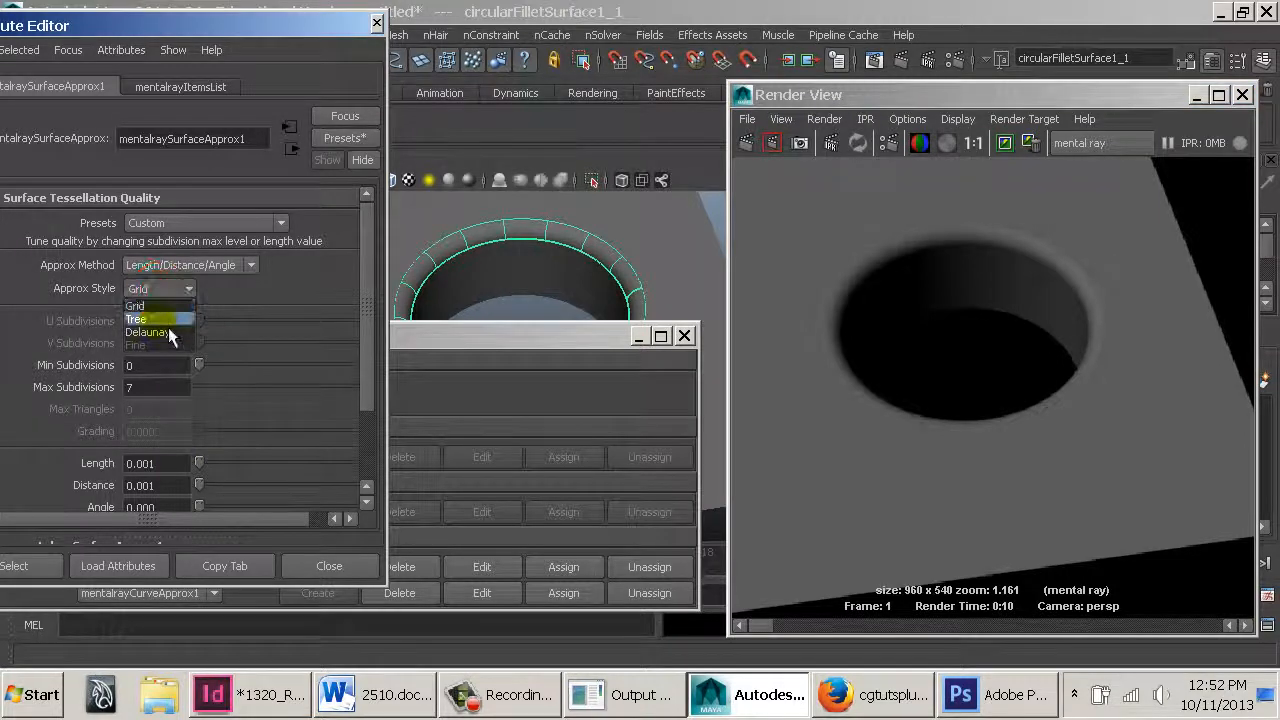
left_click(168, 327)
left_click(765, 143)
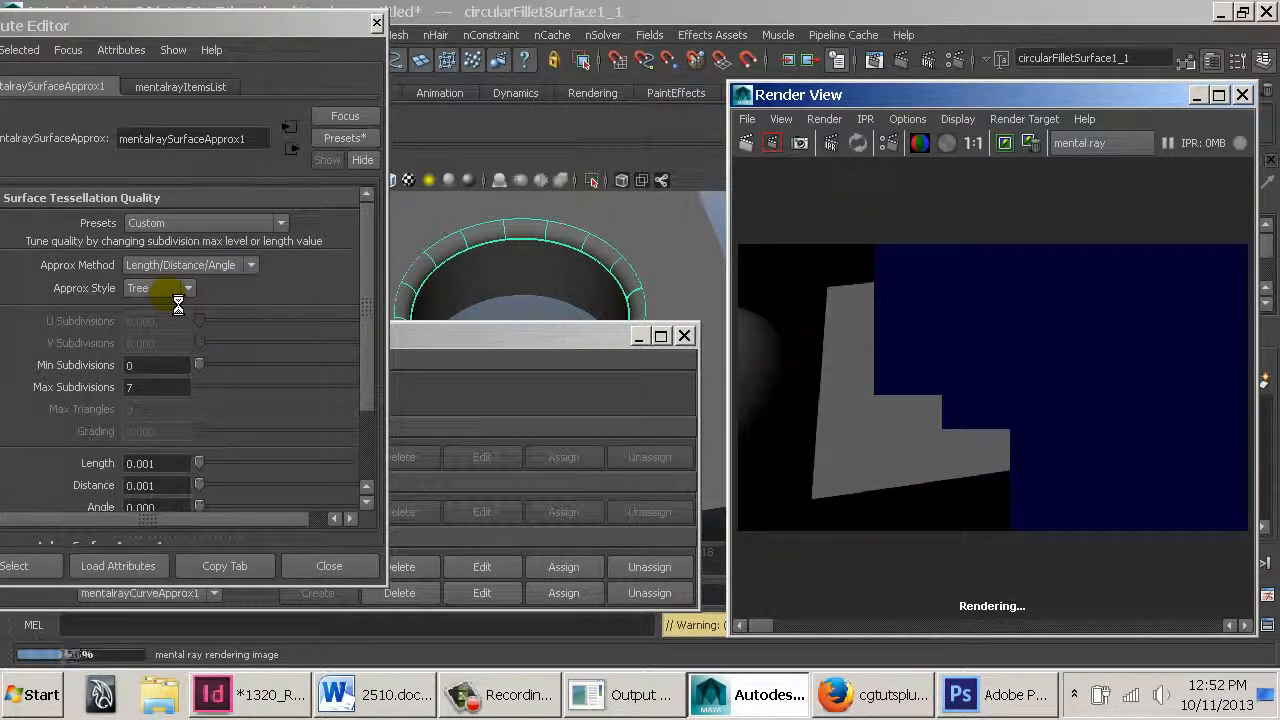
Close the Render View, the approximation editor and the Attribute Editor
double_click(741, 95)
left_click(684, 338)
left_click(376, 22)
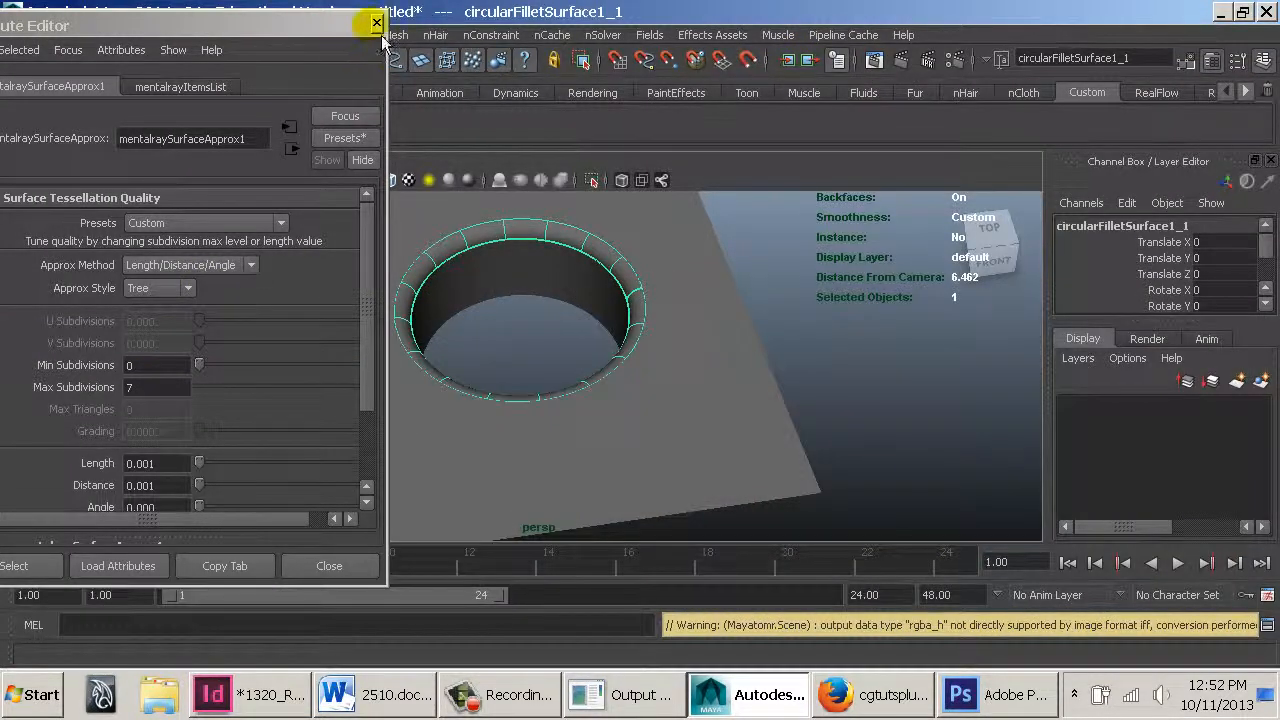
Open the CenterDivider_TExturing_Done_01.mb scene without saving the current test scene
left_click(530, 330)
middle_click_drag(541, 342, 784, 365, "alt")
right_click_drag(784, 365, 591, 354, "alt")
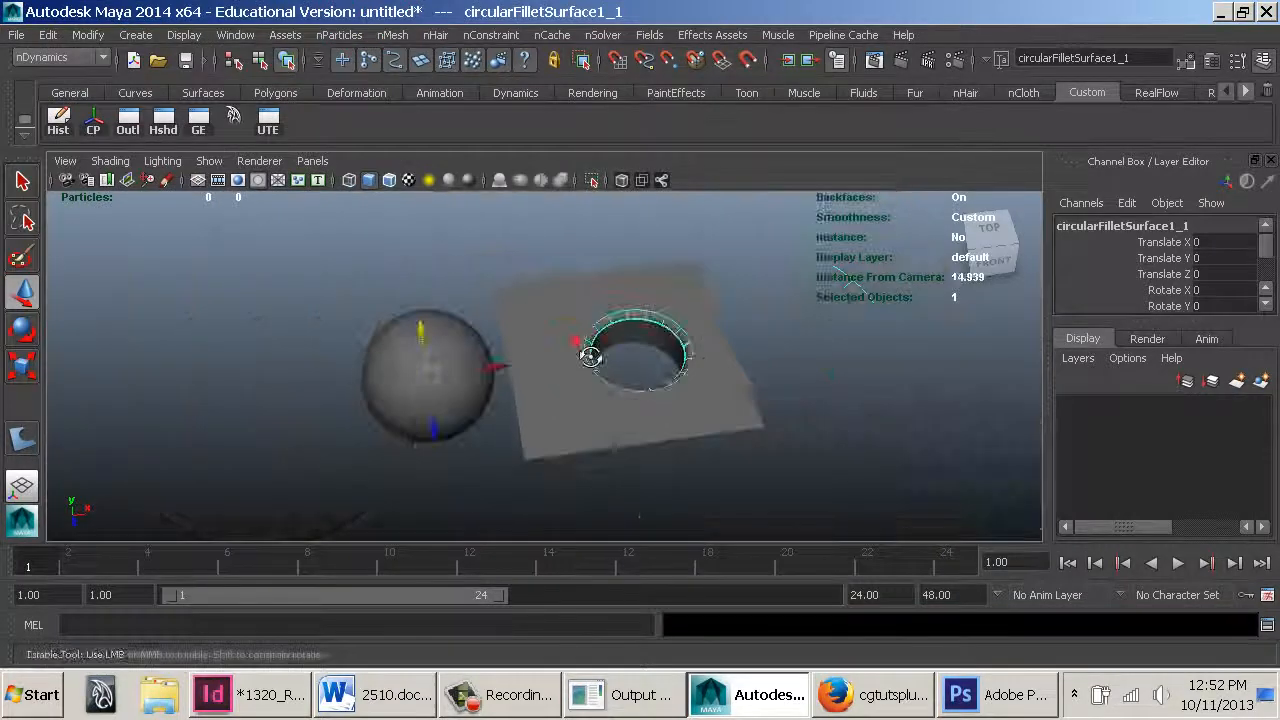
left_click_drag(591, 354, 560, 349, "alt")
key("ctrl+o")
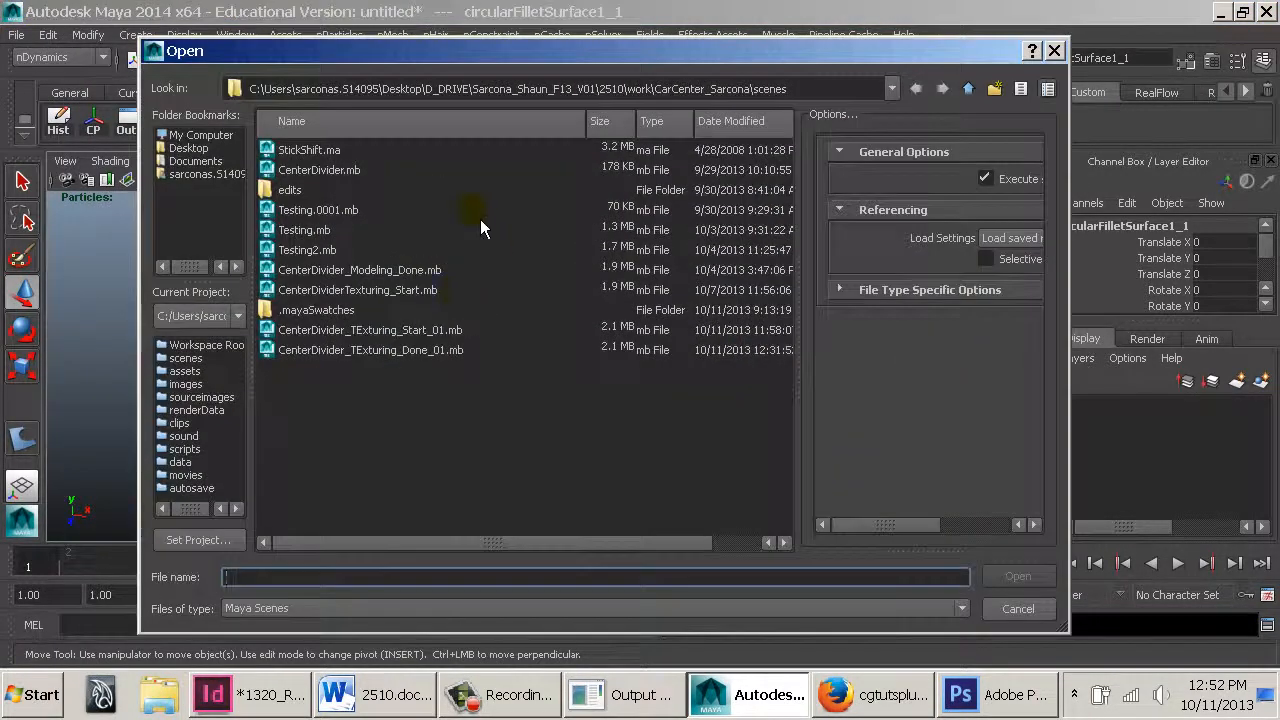
double_click(412, 352)
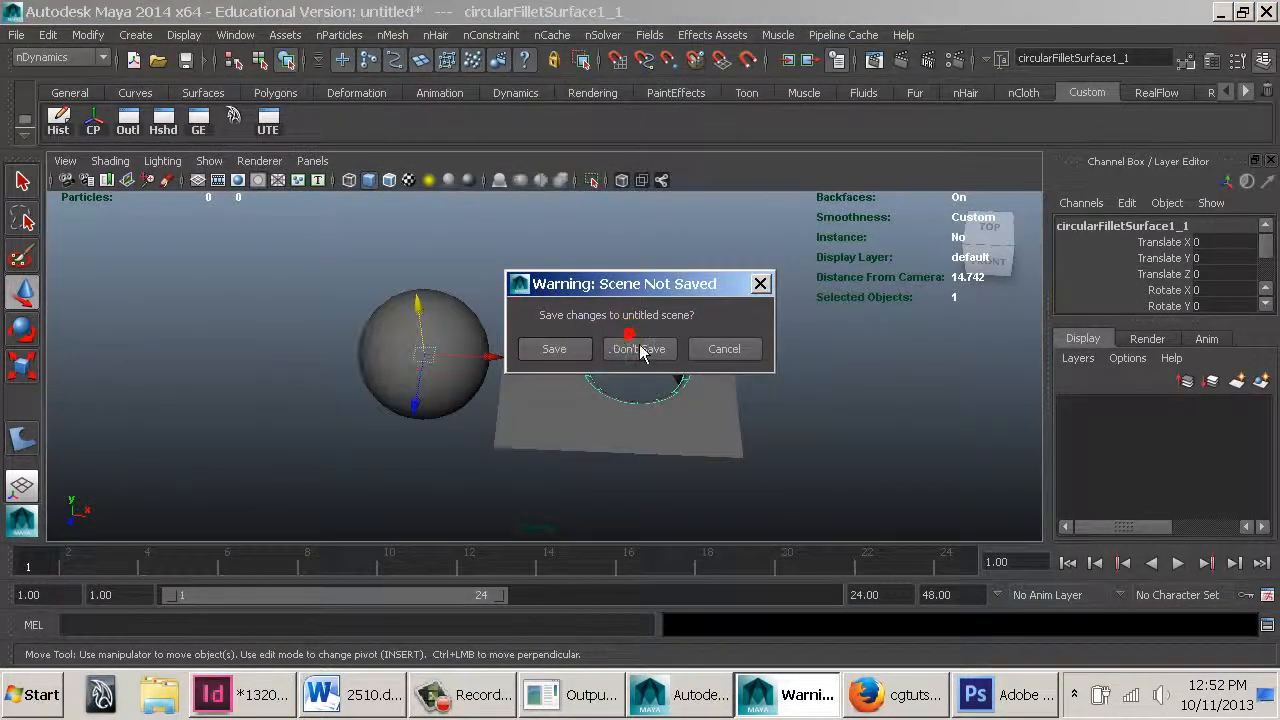
left_click(640, 350)
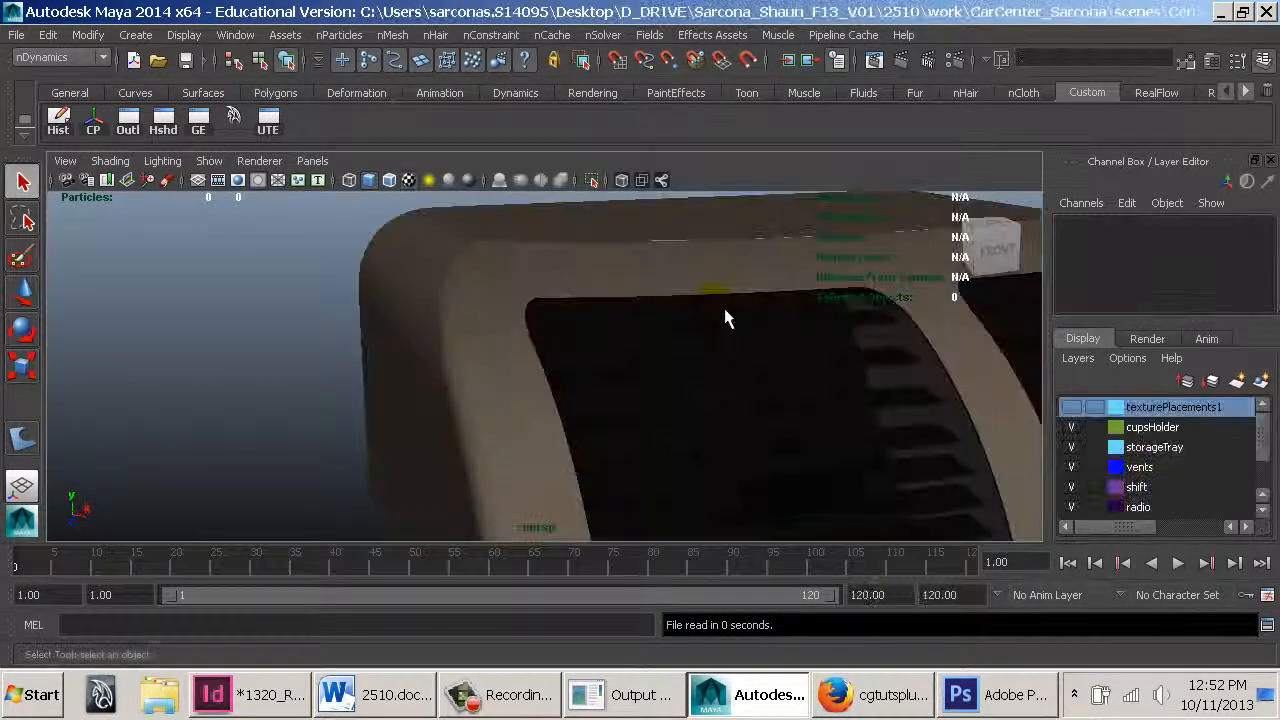
Select the console's rounded fillet surface and open its attributes to adjust Crv Precision Shaded
left_click_drag(788, 436, 674, 436, "alt")
left_click(549, 387)
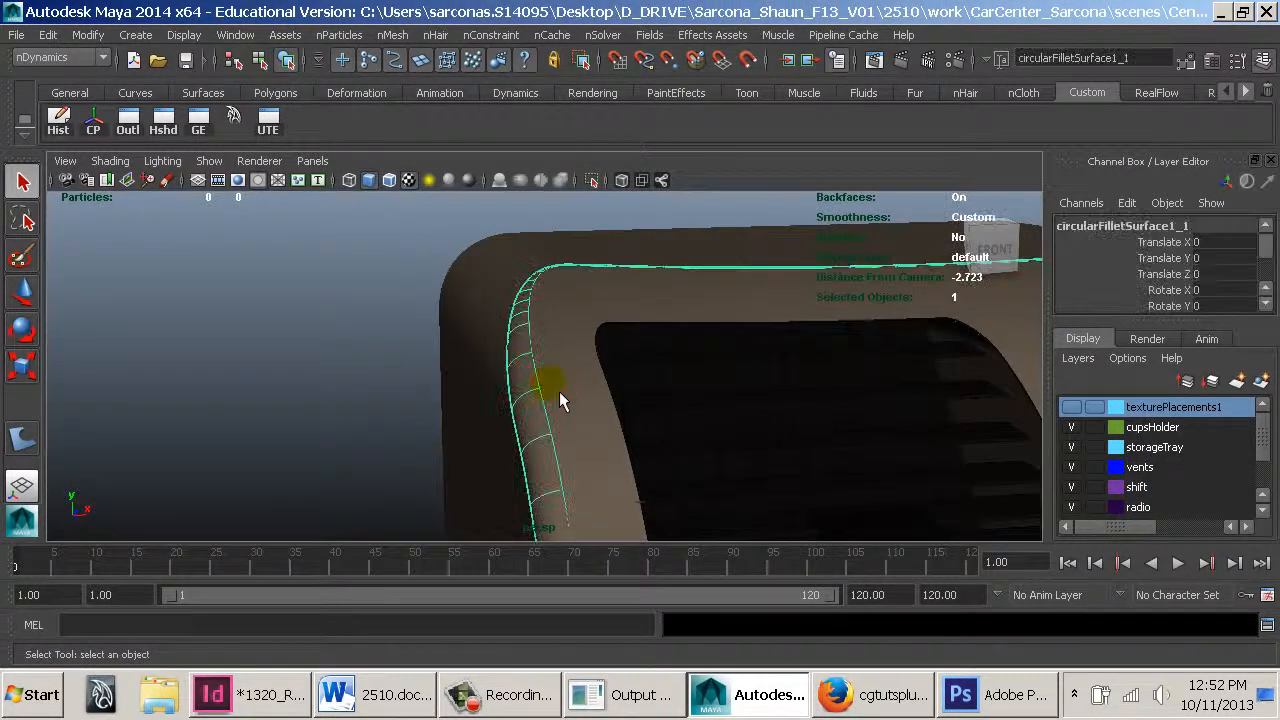
right_click_drag(453, 333, 656, 426, "alt")
middle_click_drag(656, 426, 537, 314, "alt")
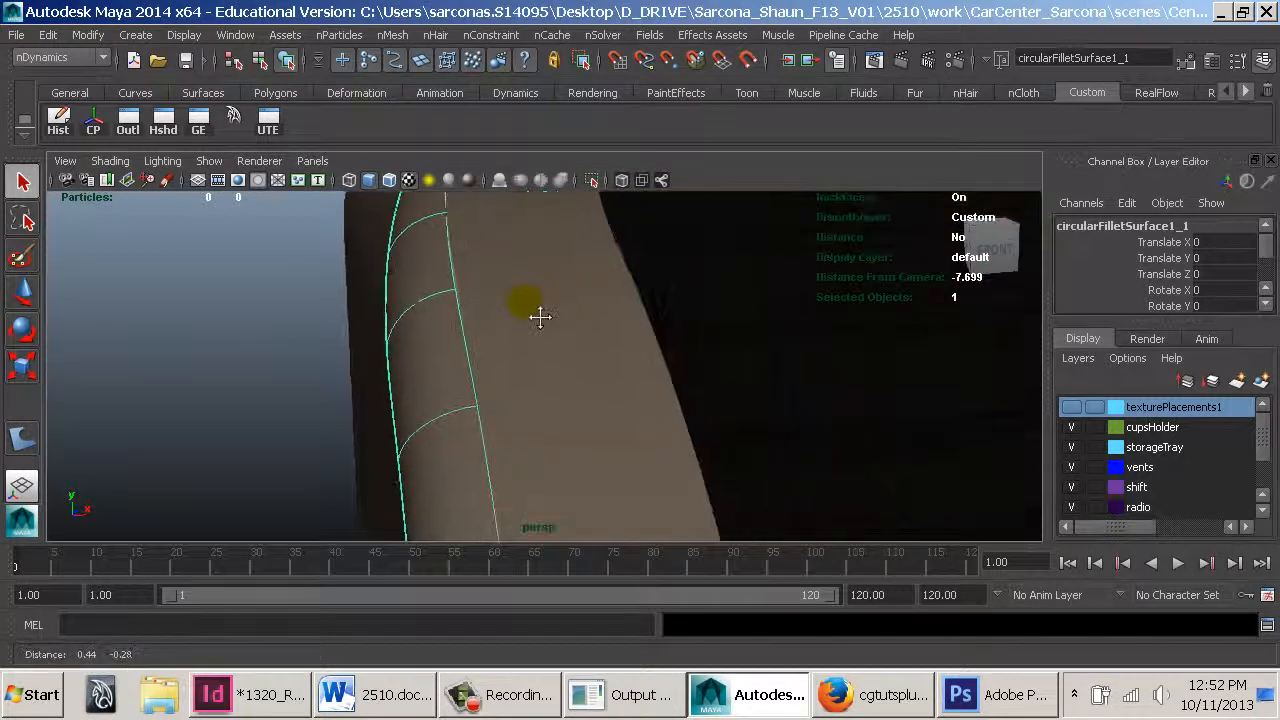
right_click_drag(549, 315, 690, 382, "alt")
middle_click_drag(443, 256, 497, 335, "alt")
right_click_drag(497, 335, 685, 436, "alt")
left_click(546, 362)
key("ctrl+a")
left_click_drag(300, 370, 337, 375)
left_click(414, 358)
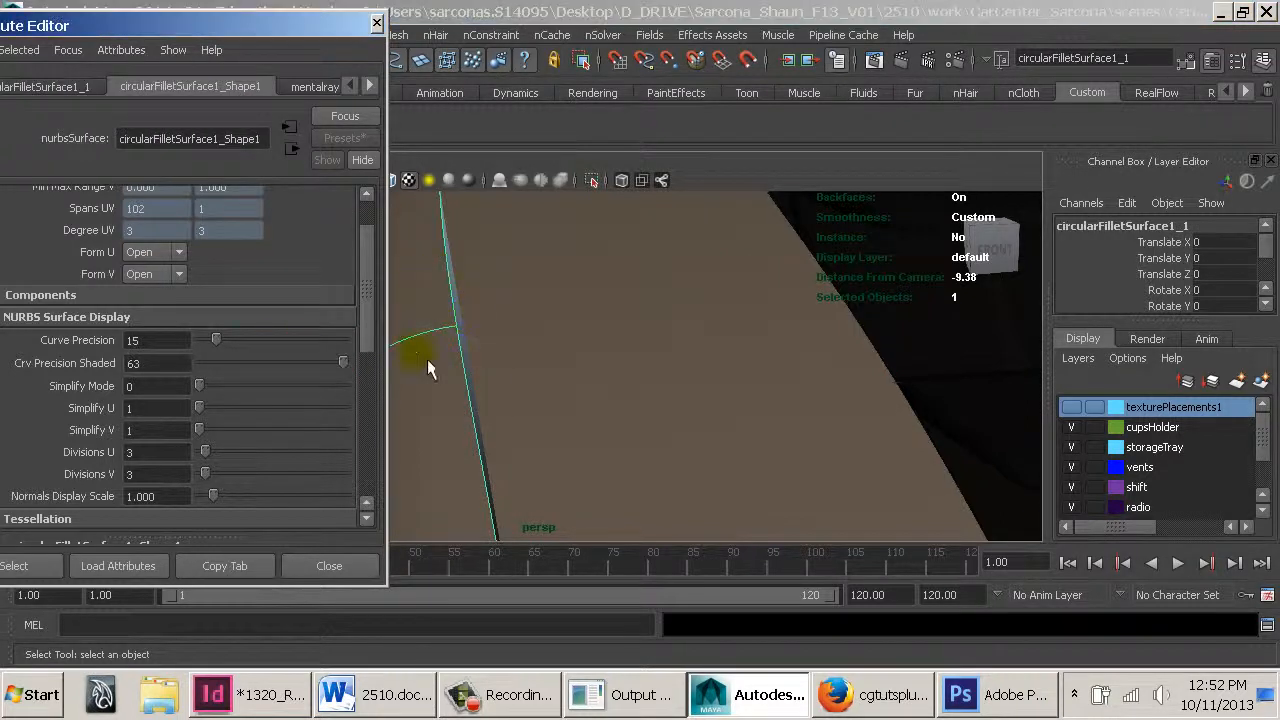
left_click(229, 368)
Select the console face surface and set its Crv Precision Shaded to 5
left_click(538, 352)
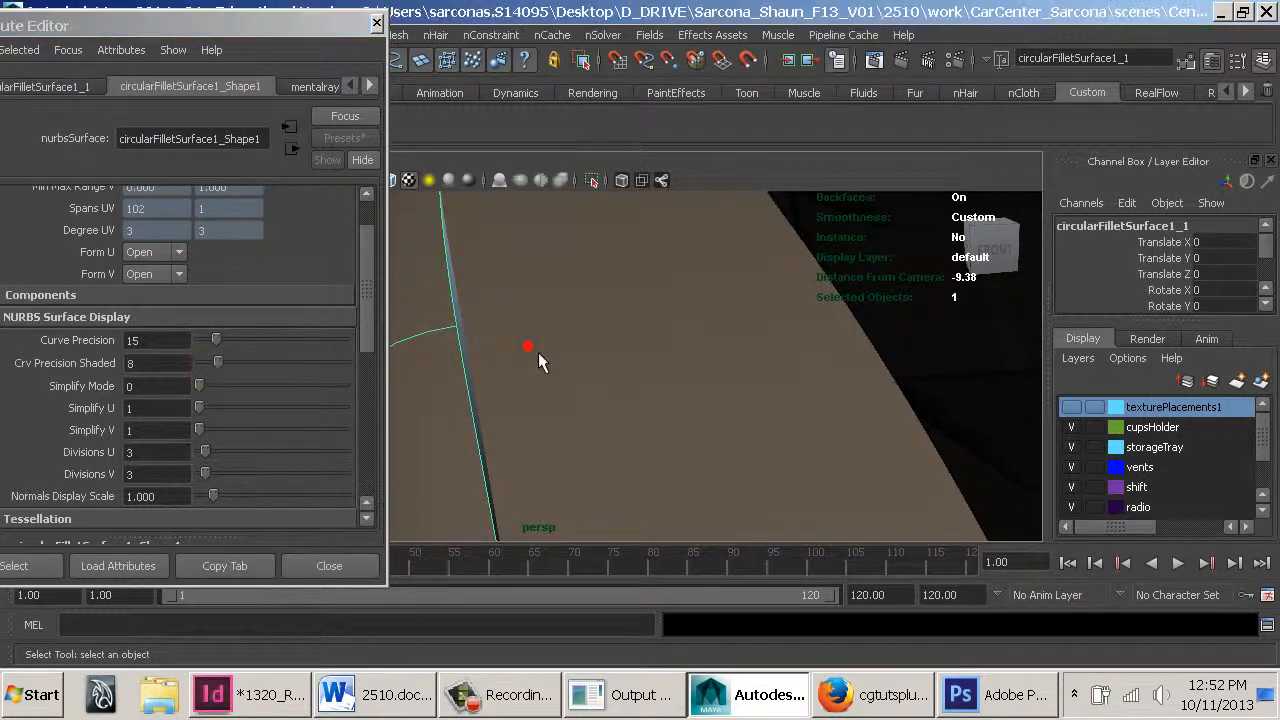
left_click(223, 366)
right_click_drag(756, 440, 480, 475, "alt")
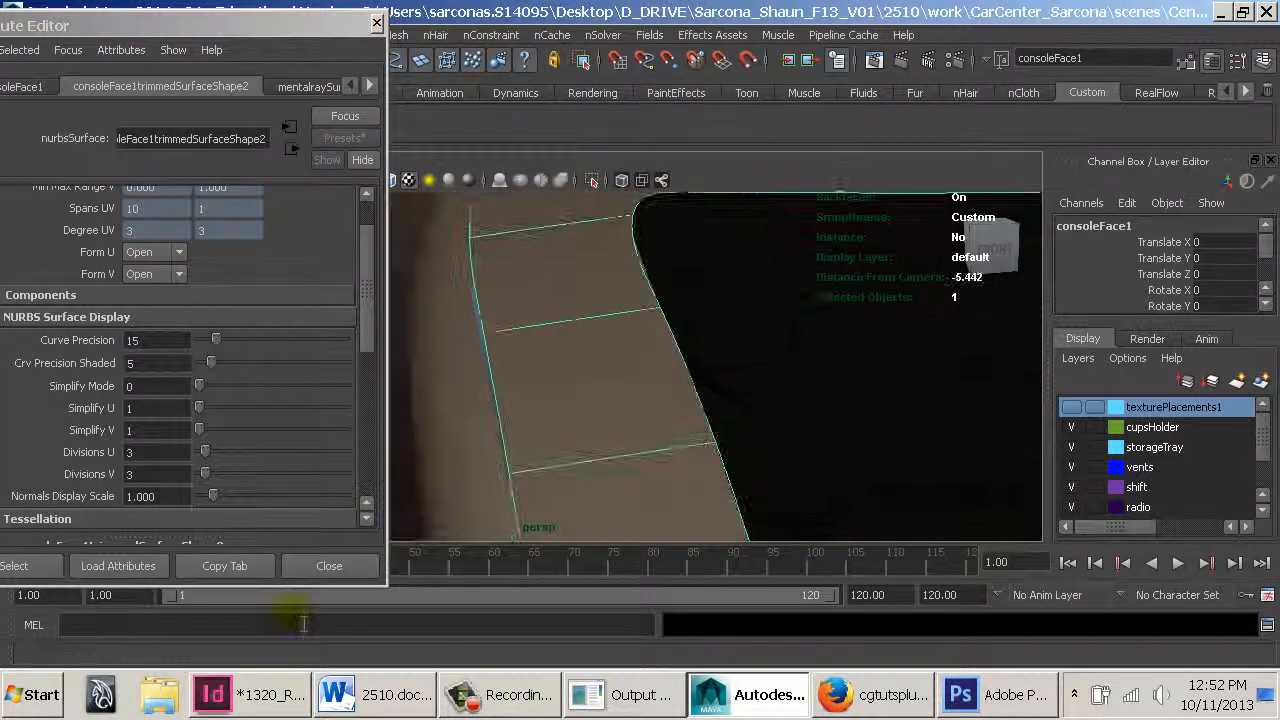
Close the Attribute Editor and orbit around the console to examine its surfaces in the viewport
left_click(326, 566)
left_click(236, 384)
left_click_drag(732, 398, 845, 412, "alt")
right_click_drag(590, 396, 375, 386, "alt")
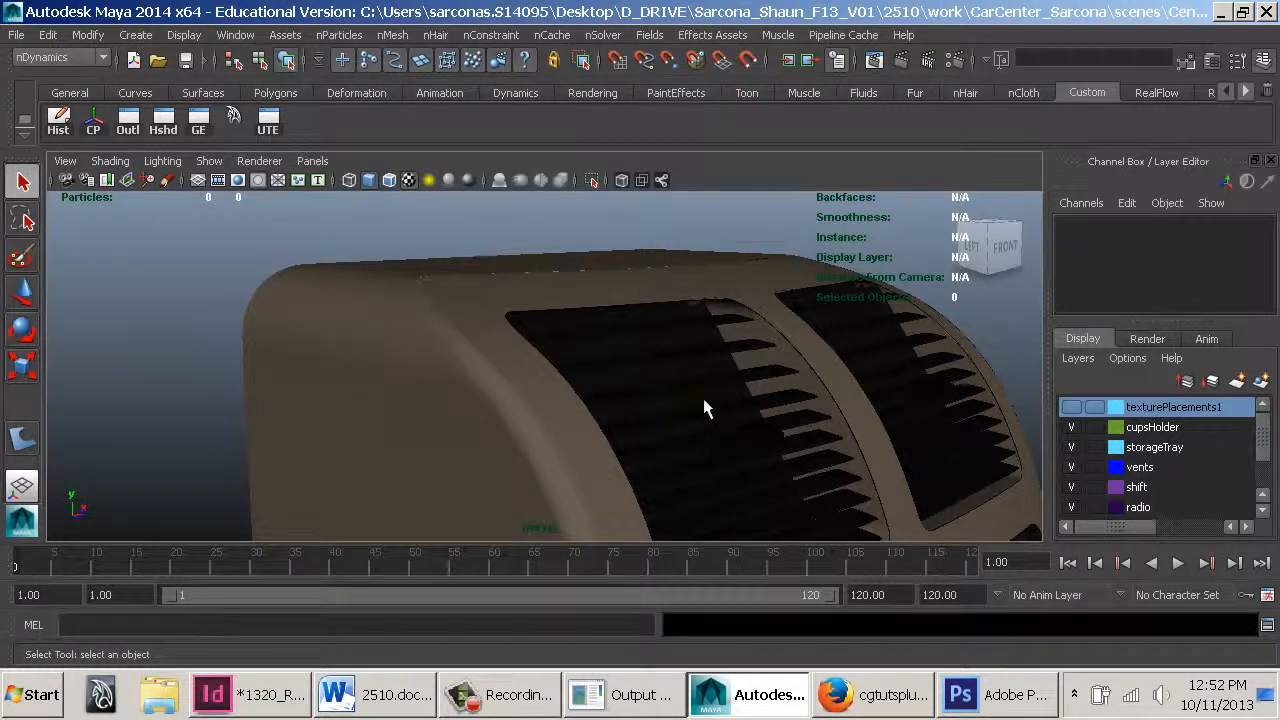
left_click_drag(691, 393, 480, 400, "alt")
right_click_drag(728, 445, 375, 355, "alt")
middle_click_drag(550, 328, 564, 339, "alt")
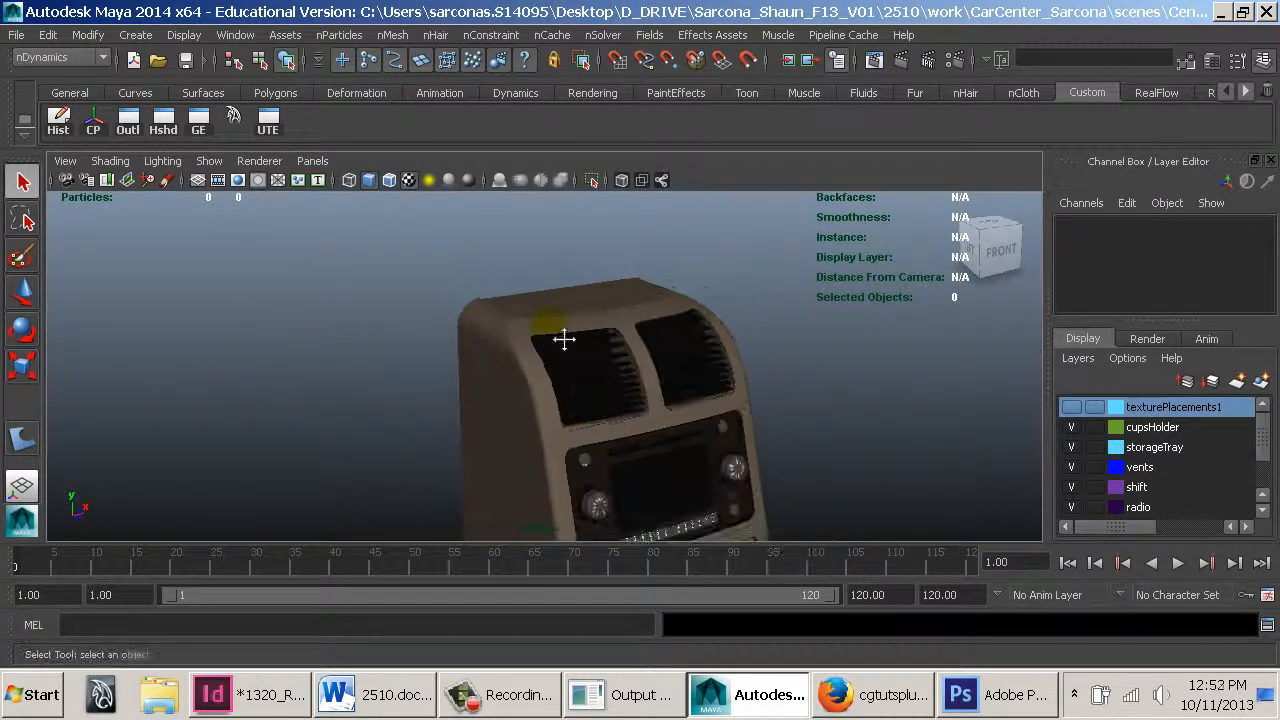
middle_click_drag(722, 530, 649, 416, "alt")
left_click(632, 414, "alt")
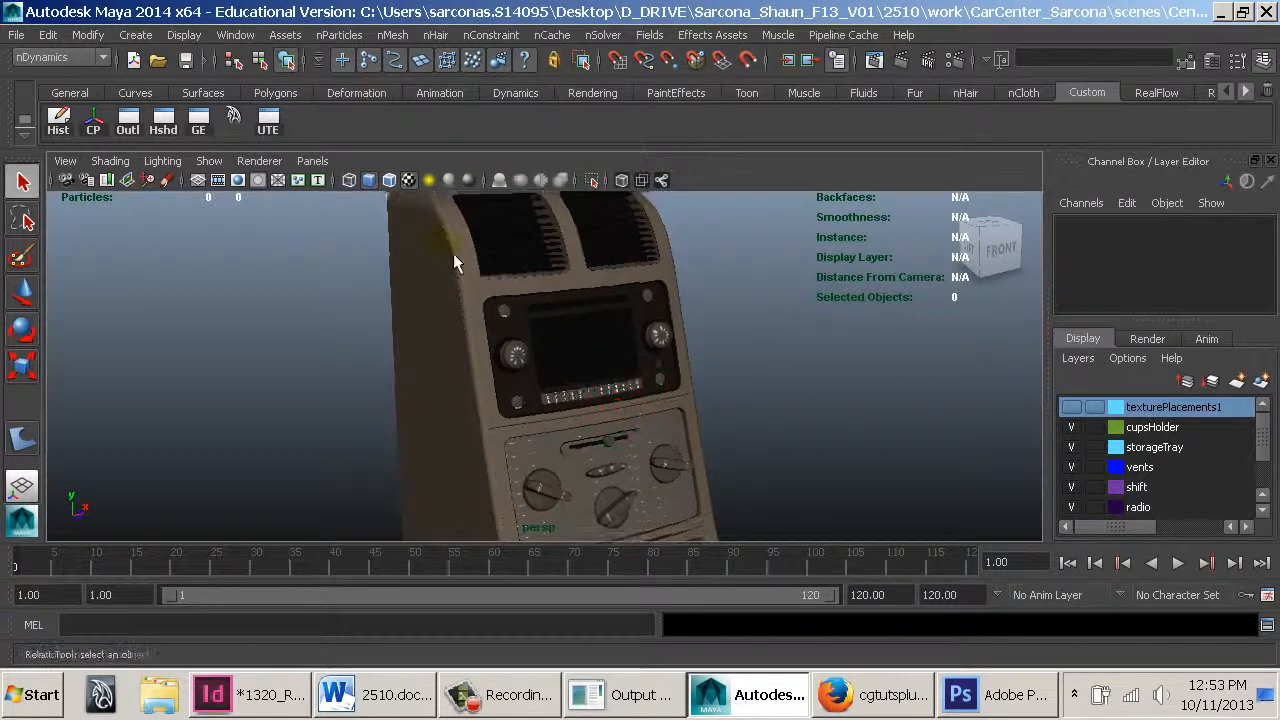
Examine the console's fillet and side surfaces up close by selecting them while orbiting, then deselect
middle_click_drag(453, 253, 554, 402, "alt")
right_click_drag(554, 405, 1083, 481, "alt")
right_click_drag(671, 384, 893, 424, "alt")
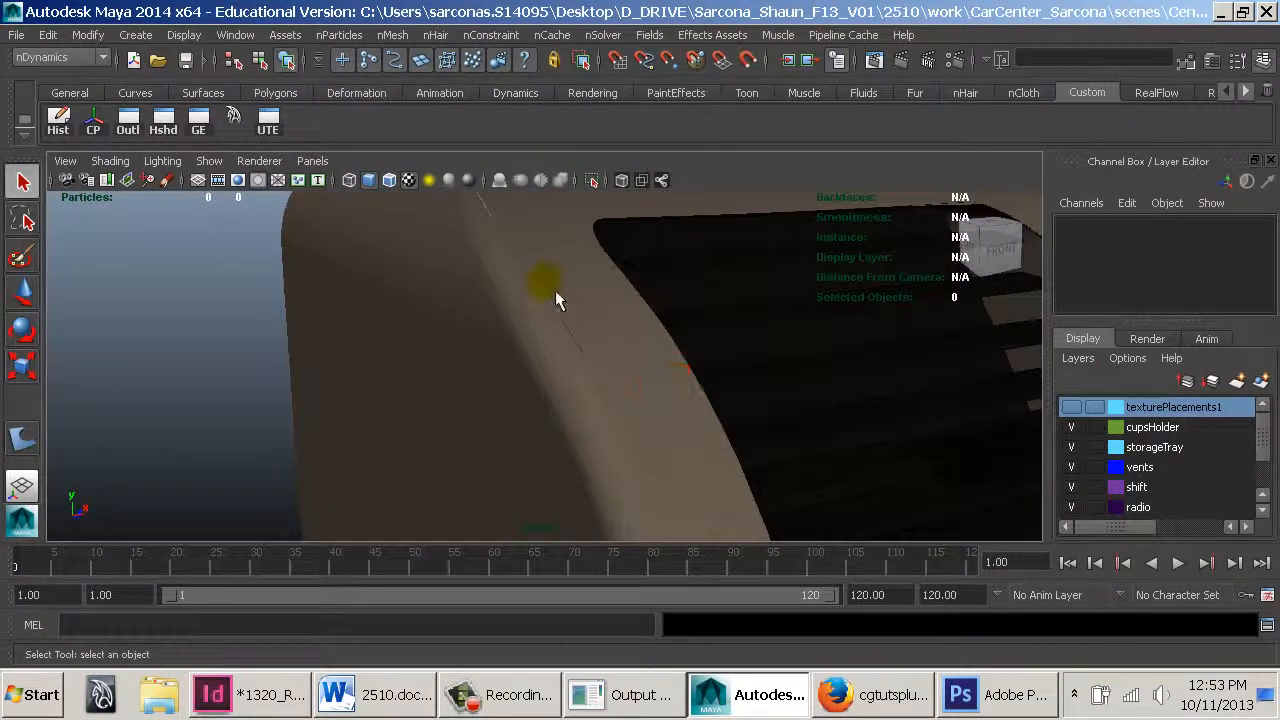
left_click(553, 294)
left_click(532, 320)
middle_click_drag(569, 300, 622, 388, "alt")
right_click_drag(631, 405, 665, 438, "alt")
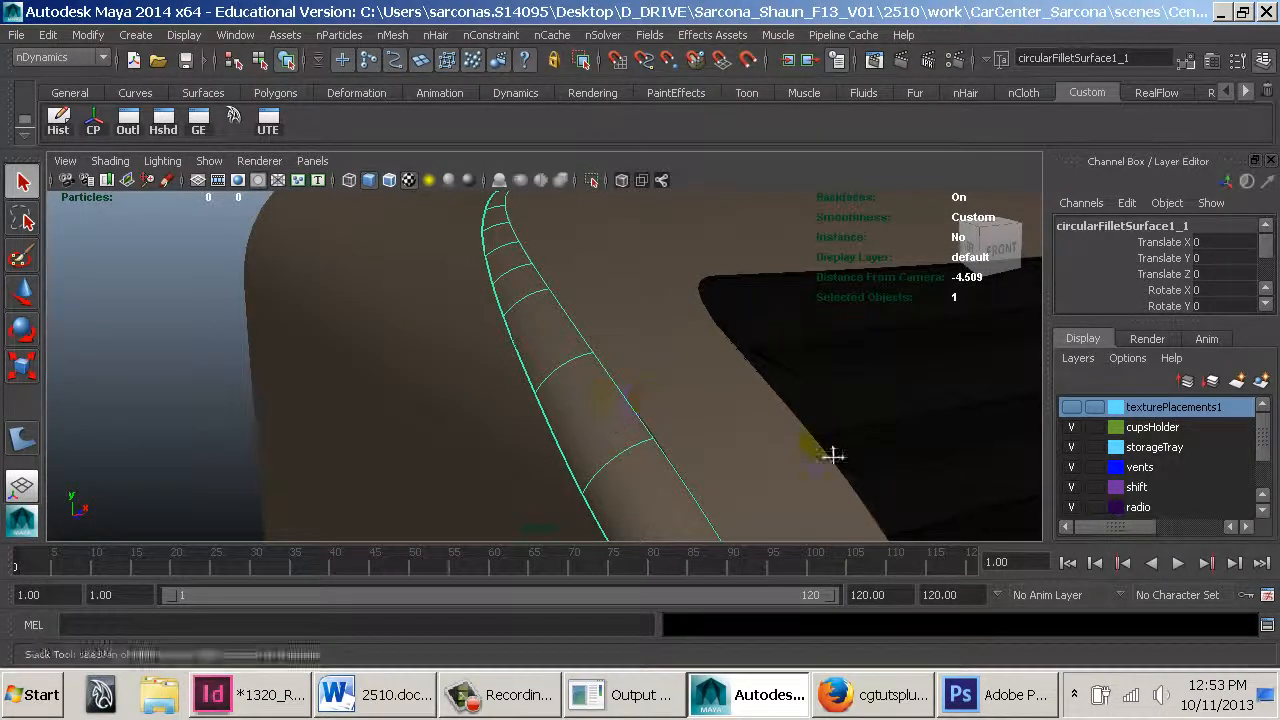
right_click_drag(829, 440, 604, 335, "alt")
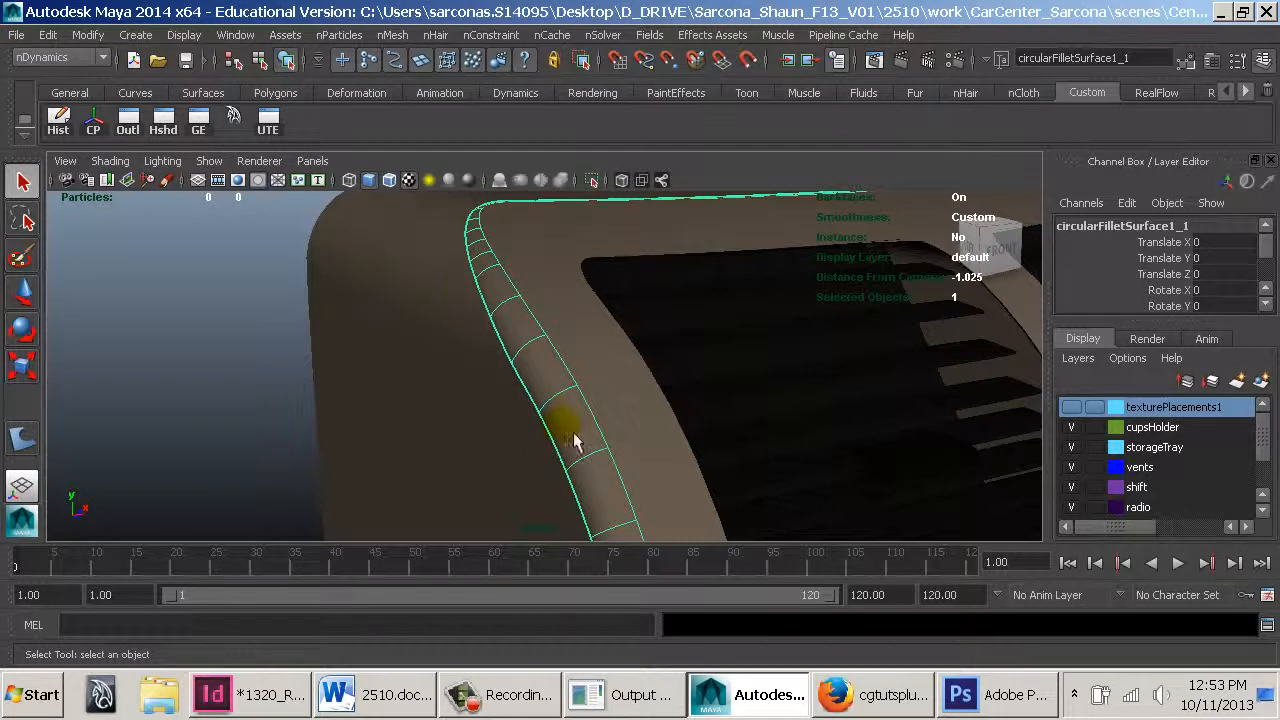
left_click(470, 325)
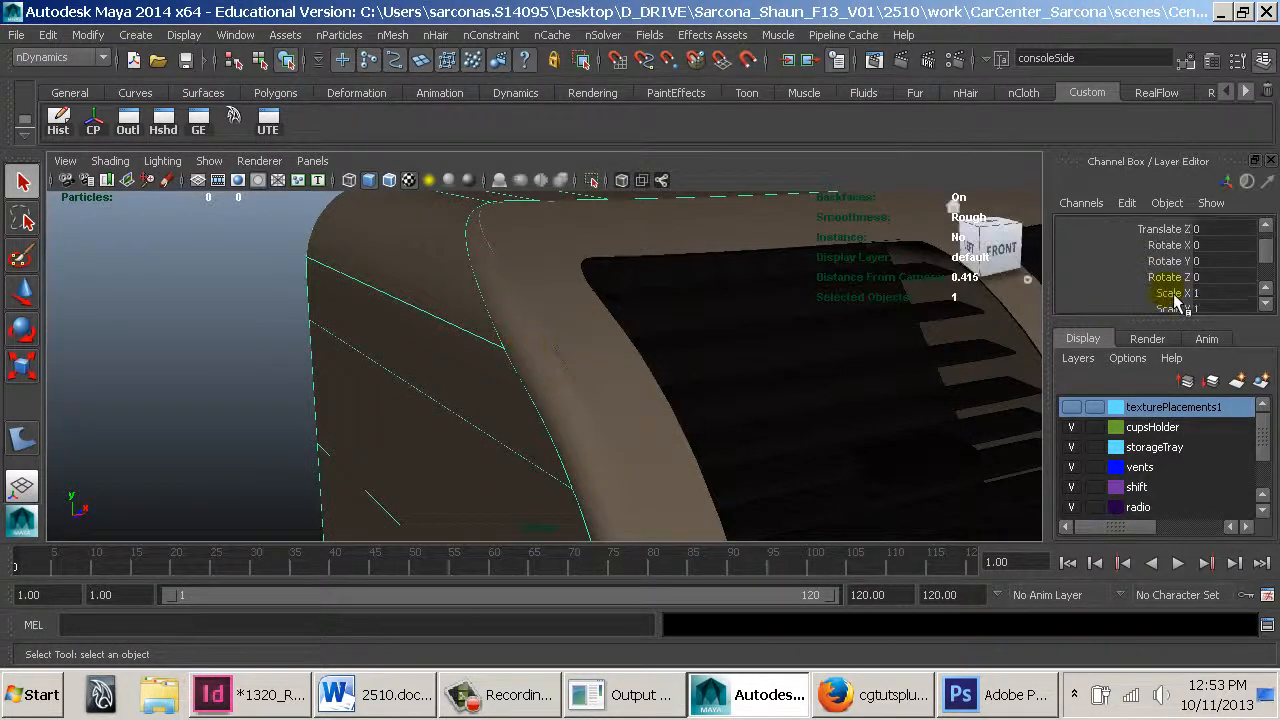
scroll(1160, 282, "down", 4)
left_click(238, 331)
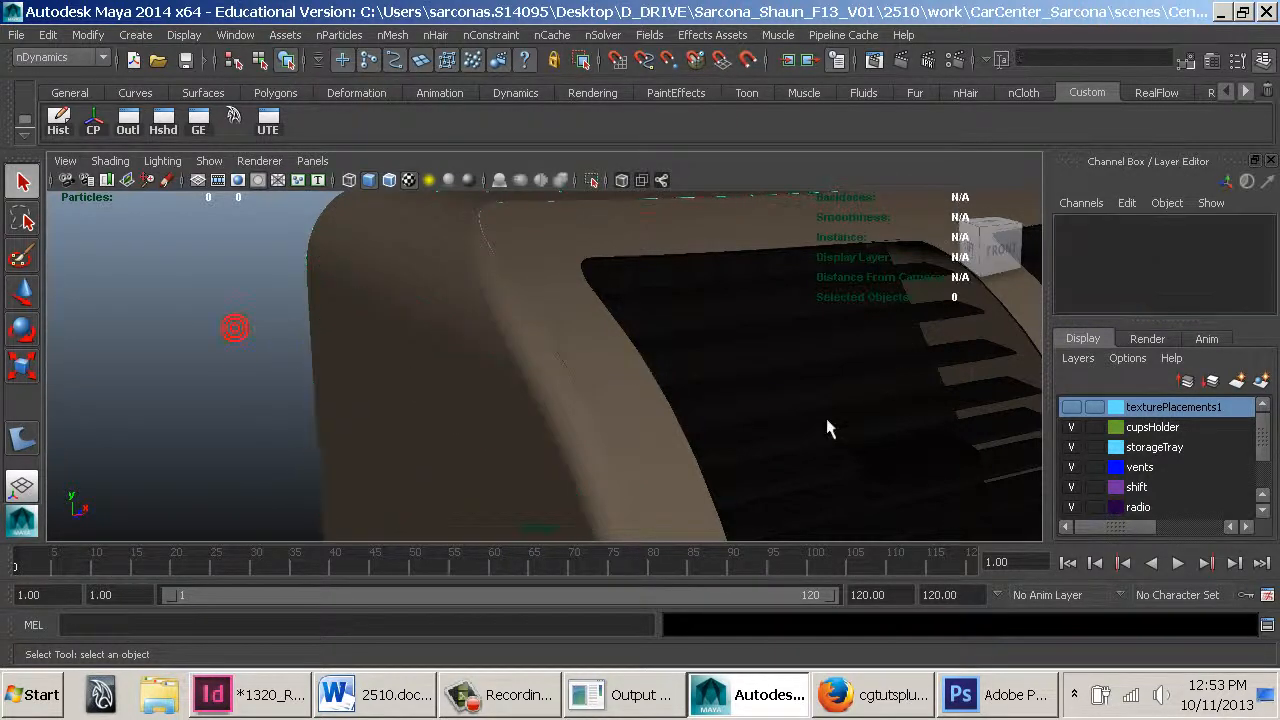
right_click_drag(829, 418, 570, 385, "alt")
middle_click_drag(712, 436, 636, 308, "alt")
right_click_drag(634, 306, 480, 320, "alt")
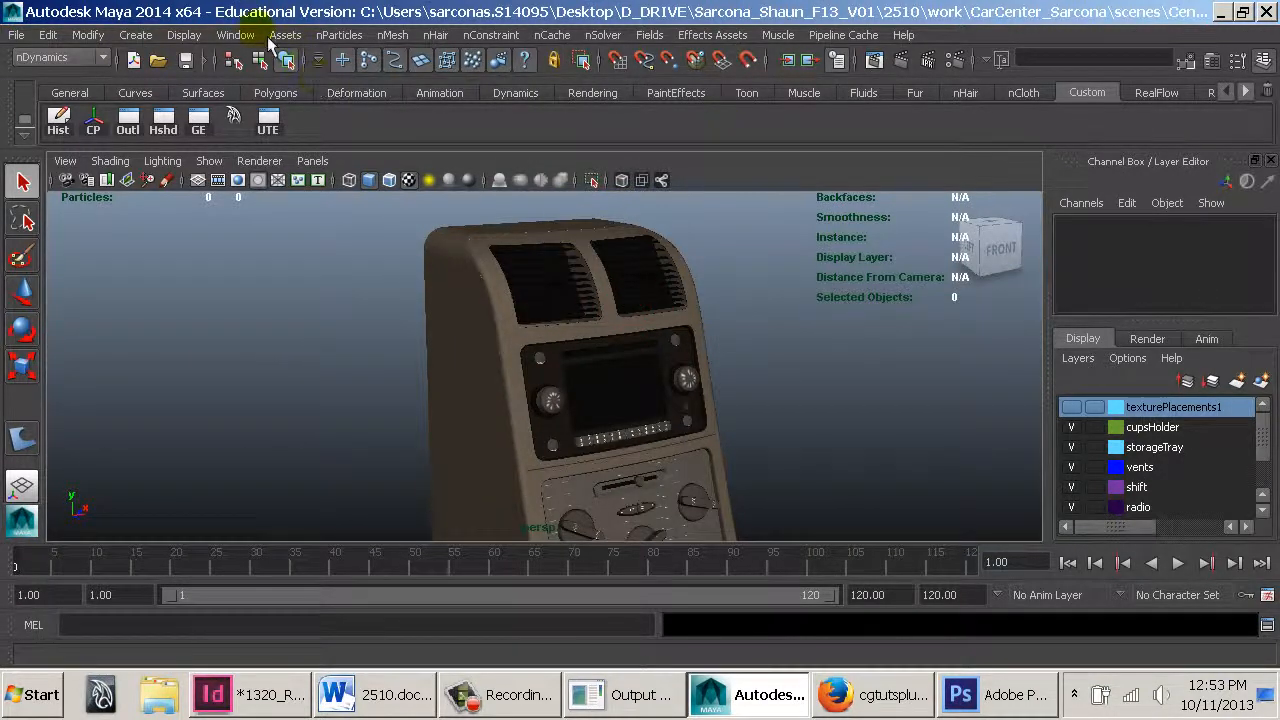
Open the mental ray Approximation Editor and edit the surface approximation node mentalraySurfaceApprox1 to review its subdivision and length settings
left_click(240, 35)
mouse_move(300, 85)
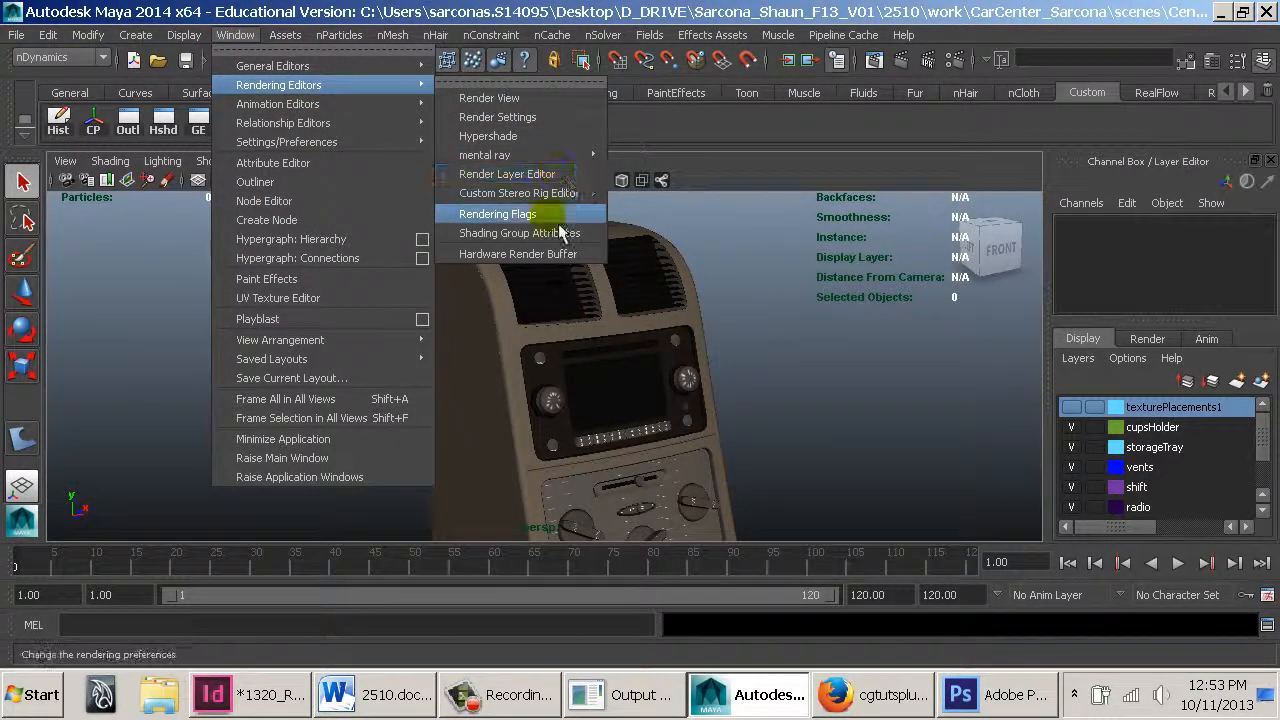
mouse_move(600, 157)
left_click(667, 169)
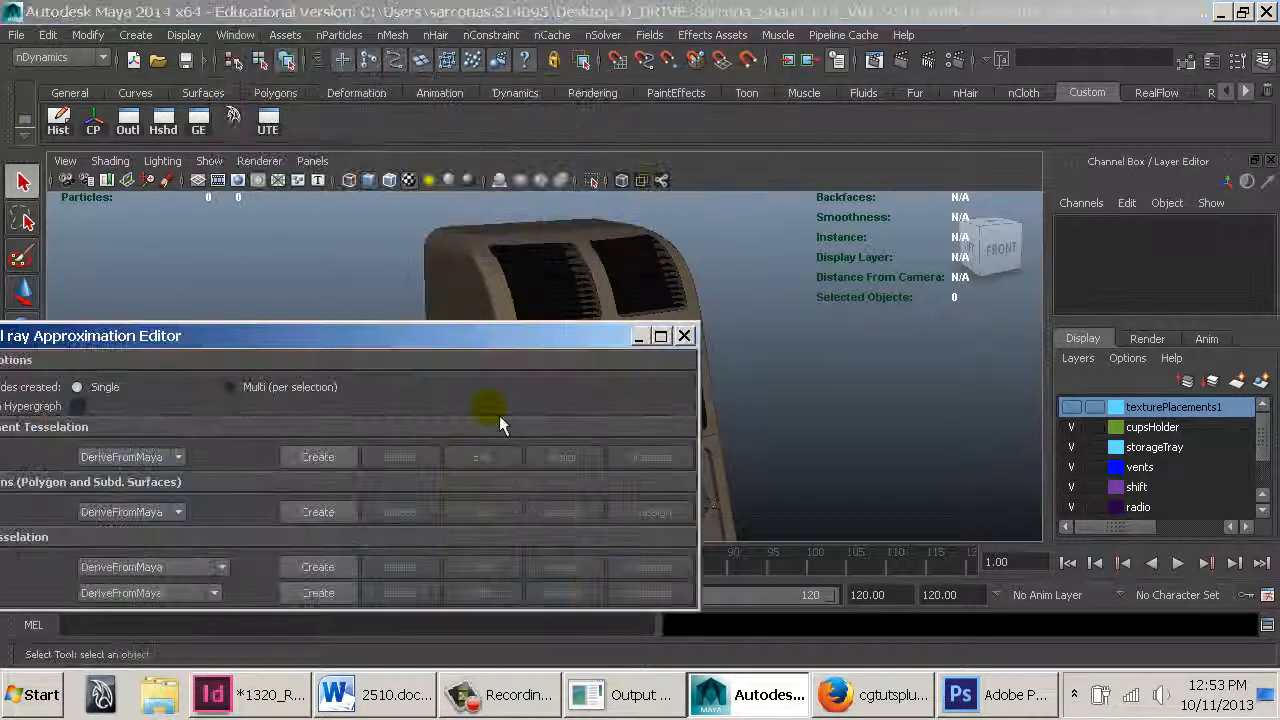
left_click(200, 567)
left_click(150, 588)
left_click(486, 567)
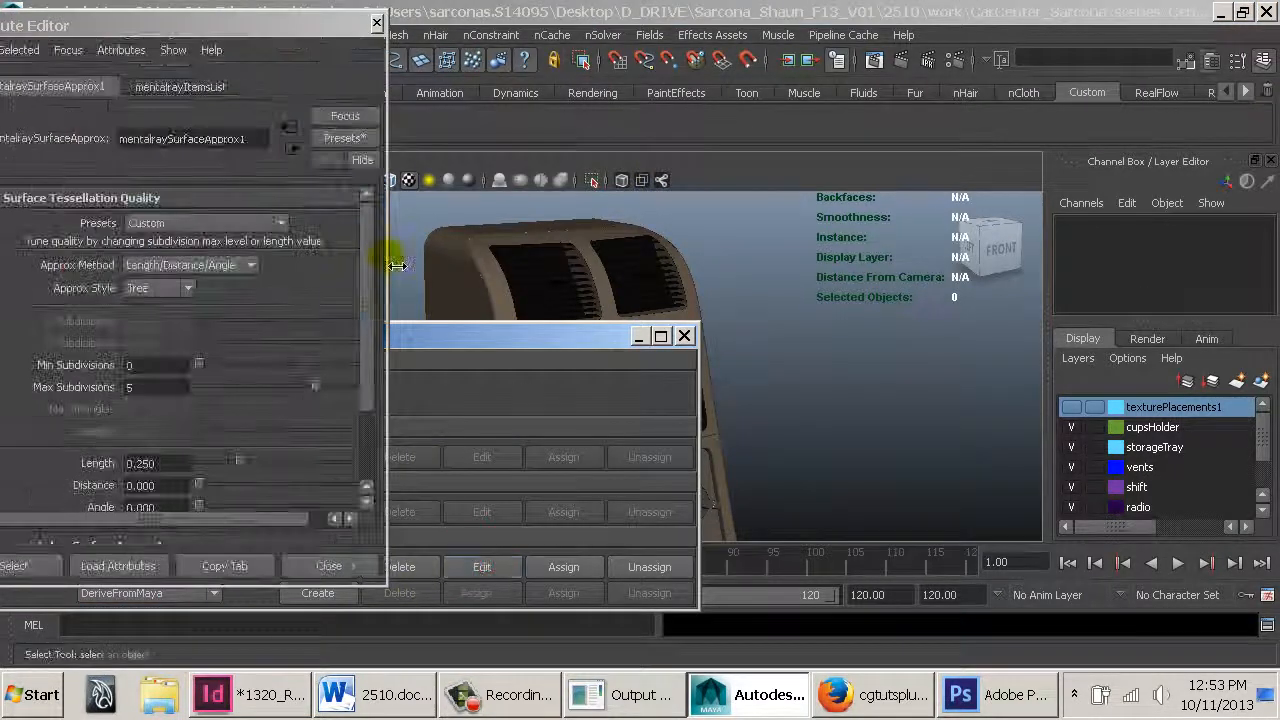
left_click_drag(280, 30, 471, 30)
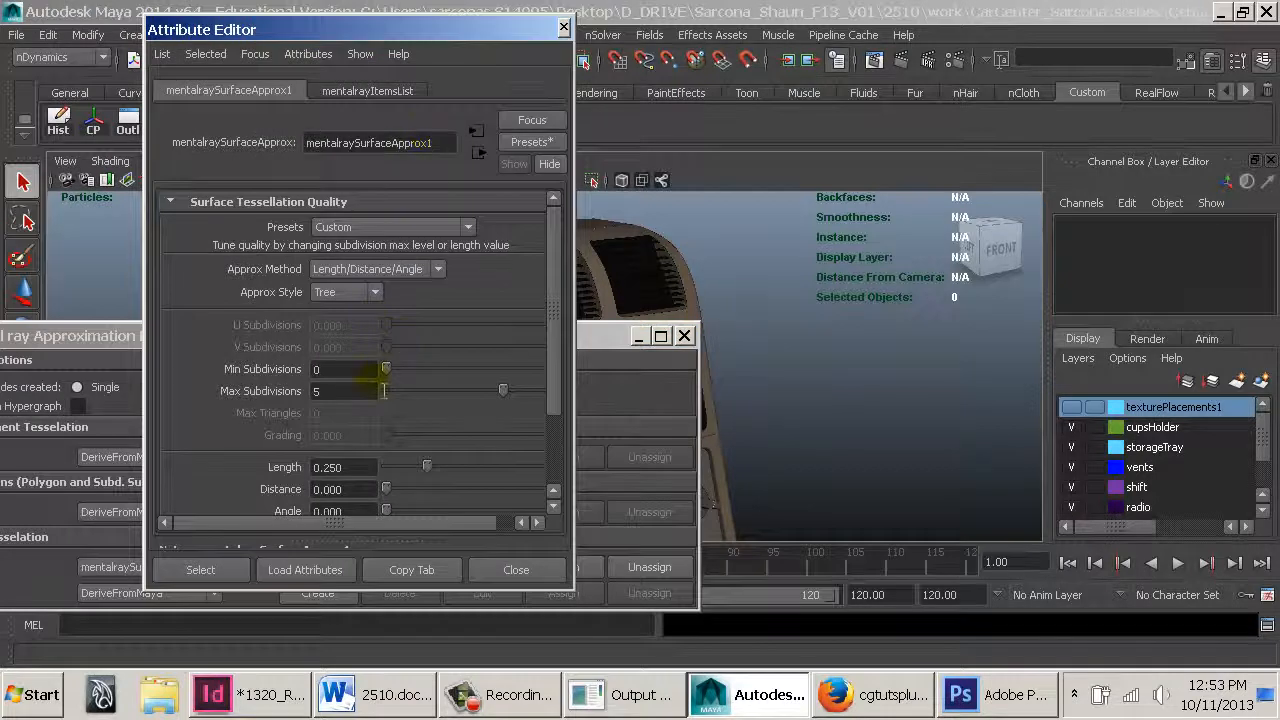
left_click(360, 371)
left_click(357, 392)
double_click(338, 467)
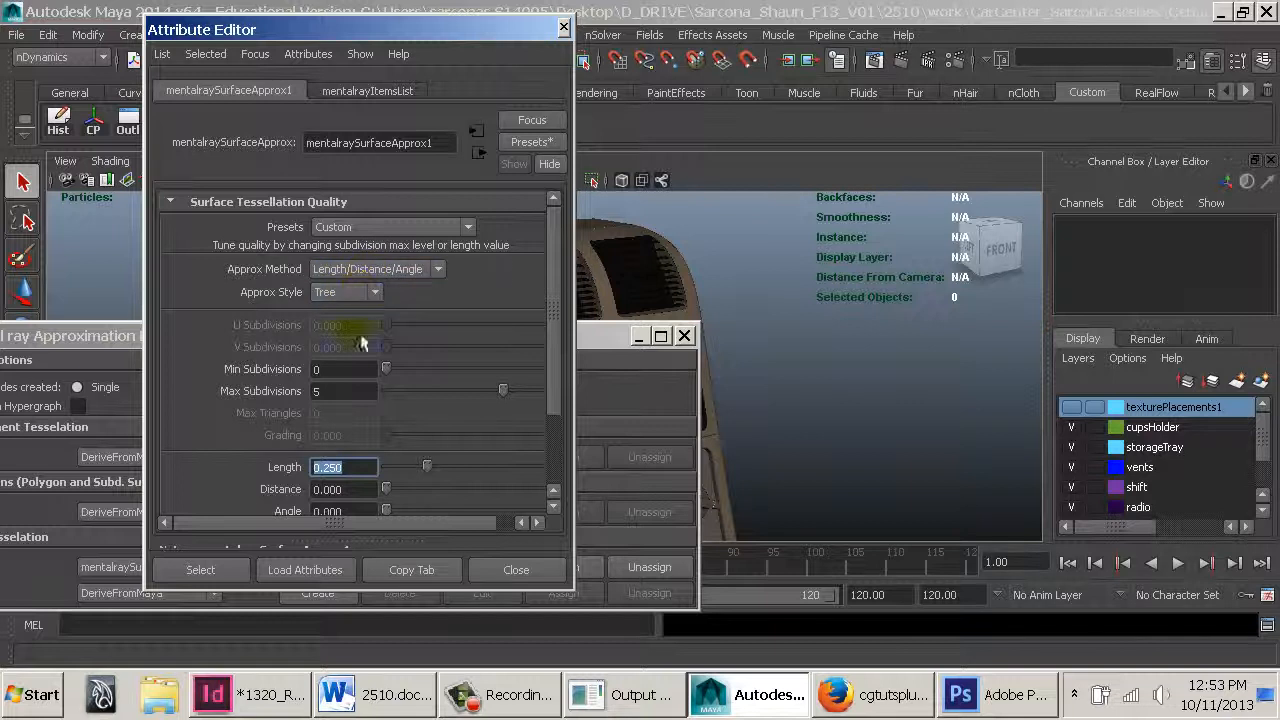
Render the console with mental ray and zoom into the render to inspect the rounded edge
left_click(900, 62)
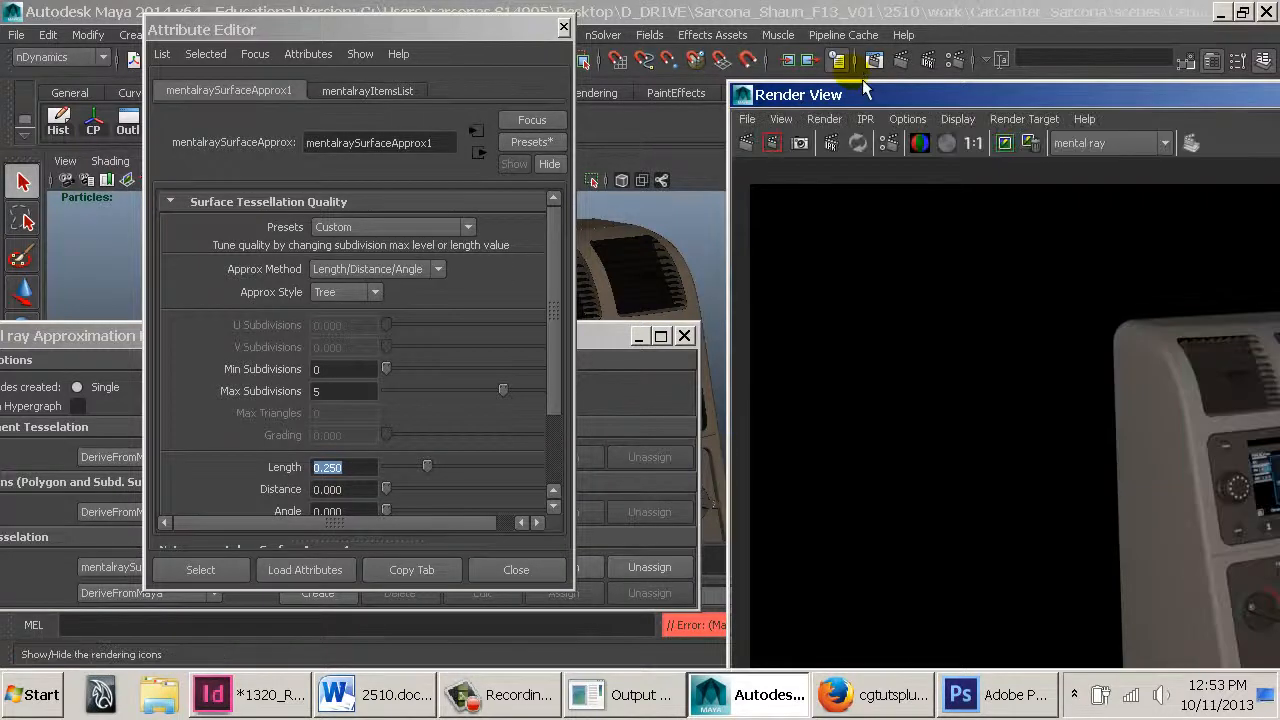
left_click_drag(990, 95, 390, 67)
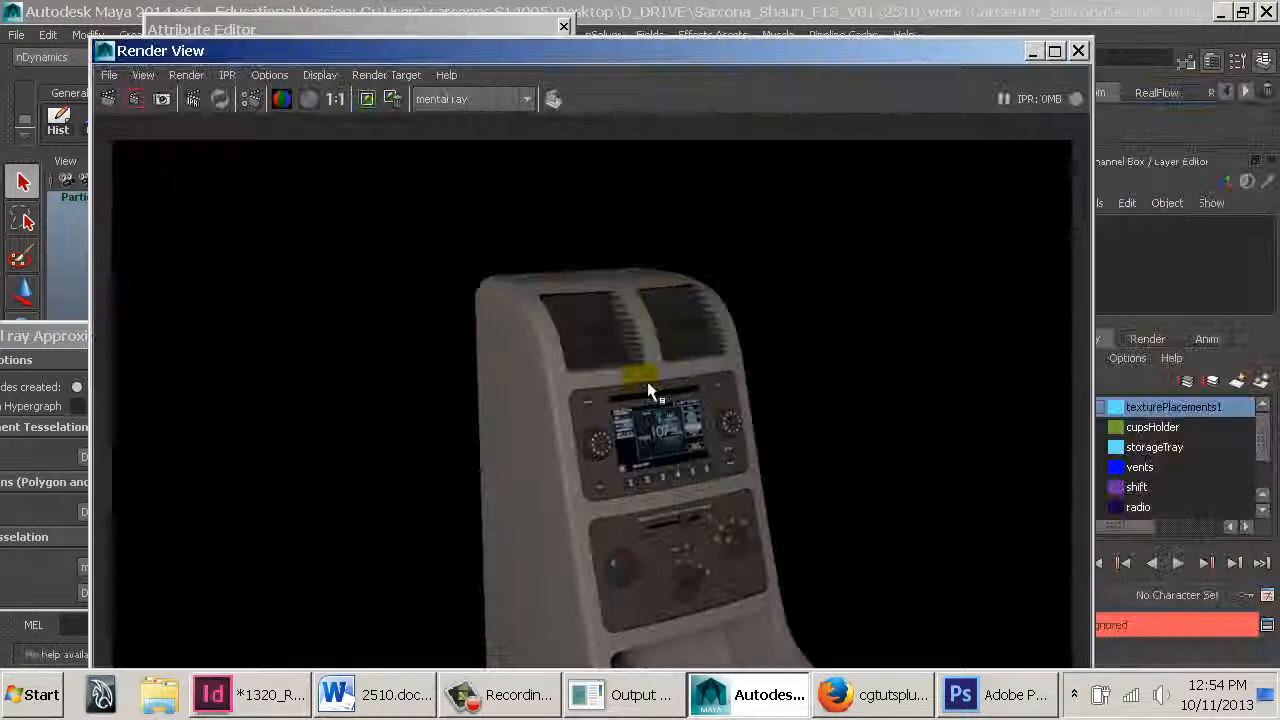
left_click(308, 99)
scroll(586, 322, "up", 4)
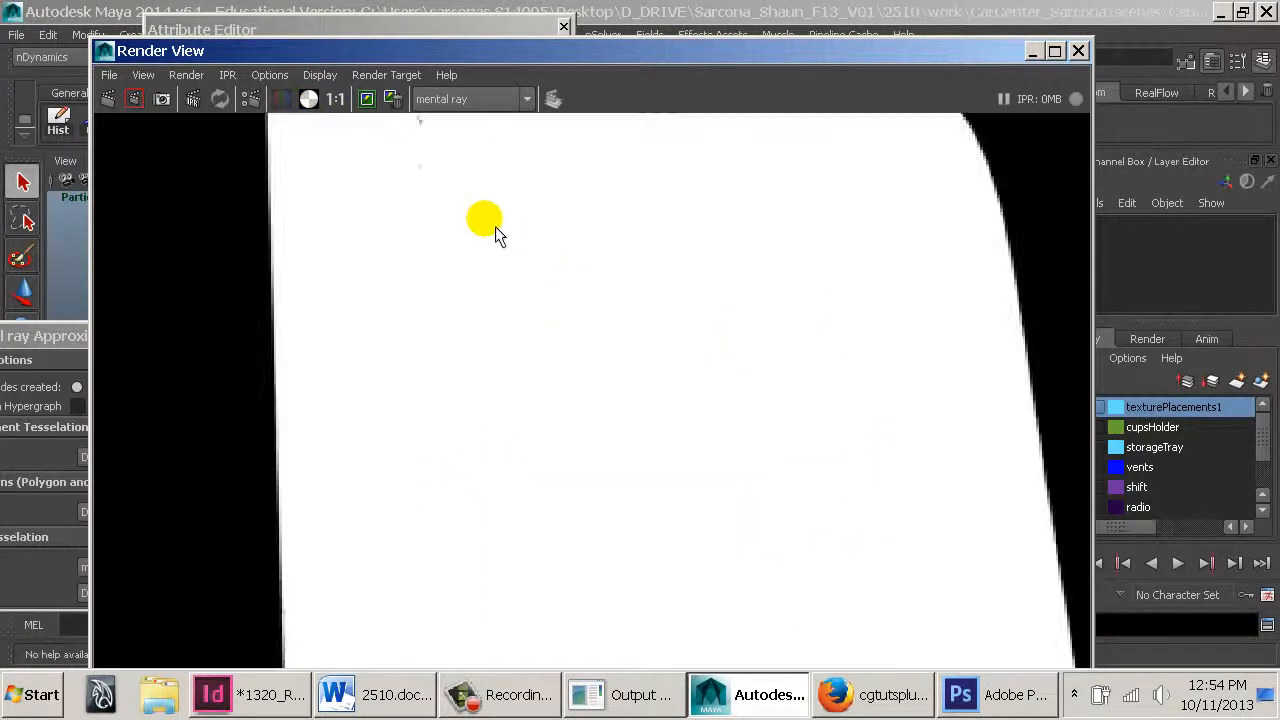
middle_click_drag(474, 197, 519, 347, "alt")
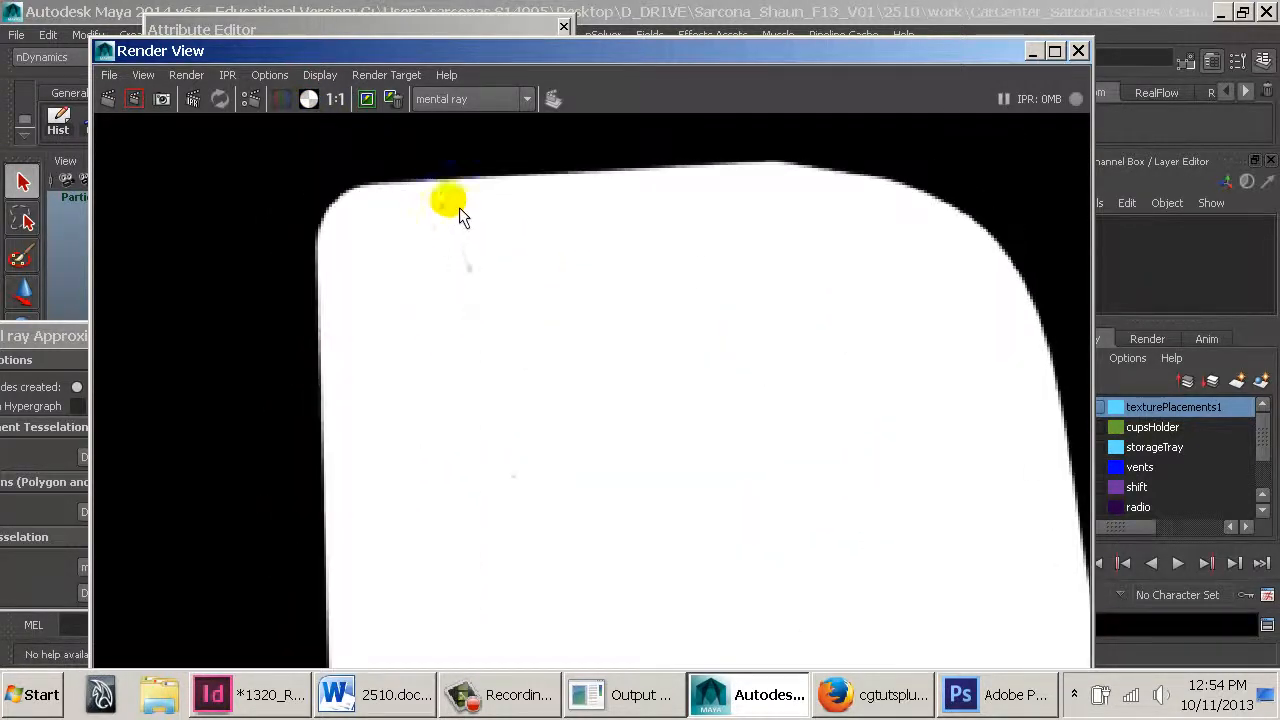
middle_click_drag(562, 444, 554, 318, "alt")
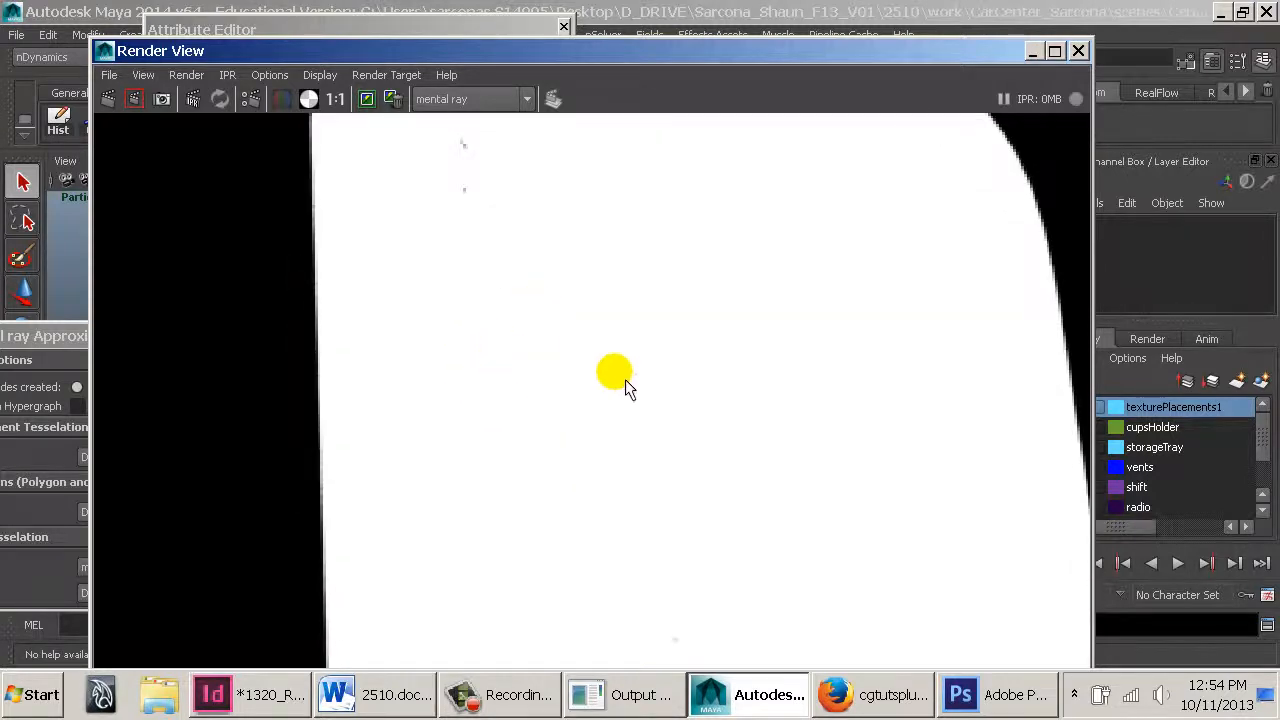
middle_click_drag(625, 379, 737, 360, "alt")
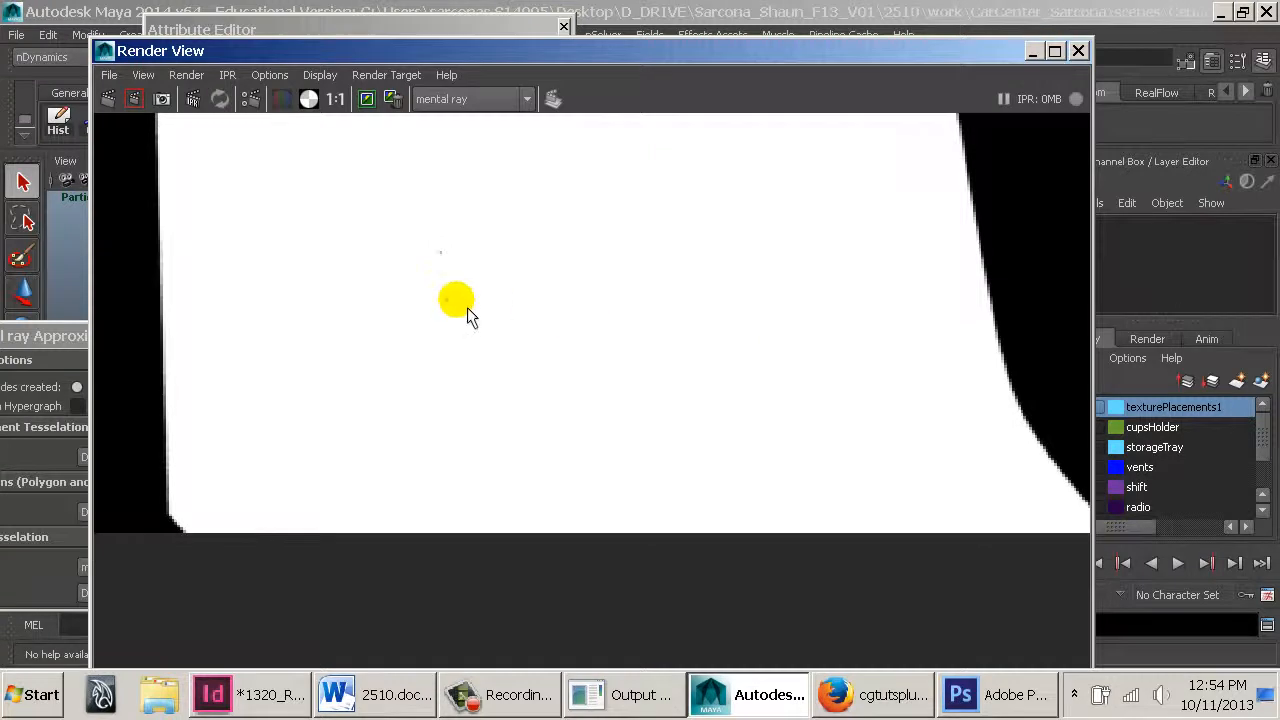
double_click(105, 52)
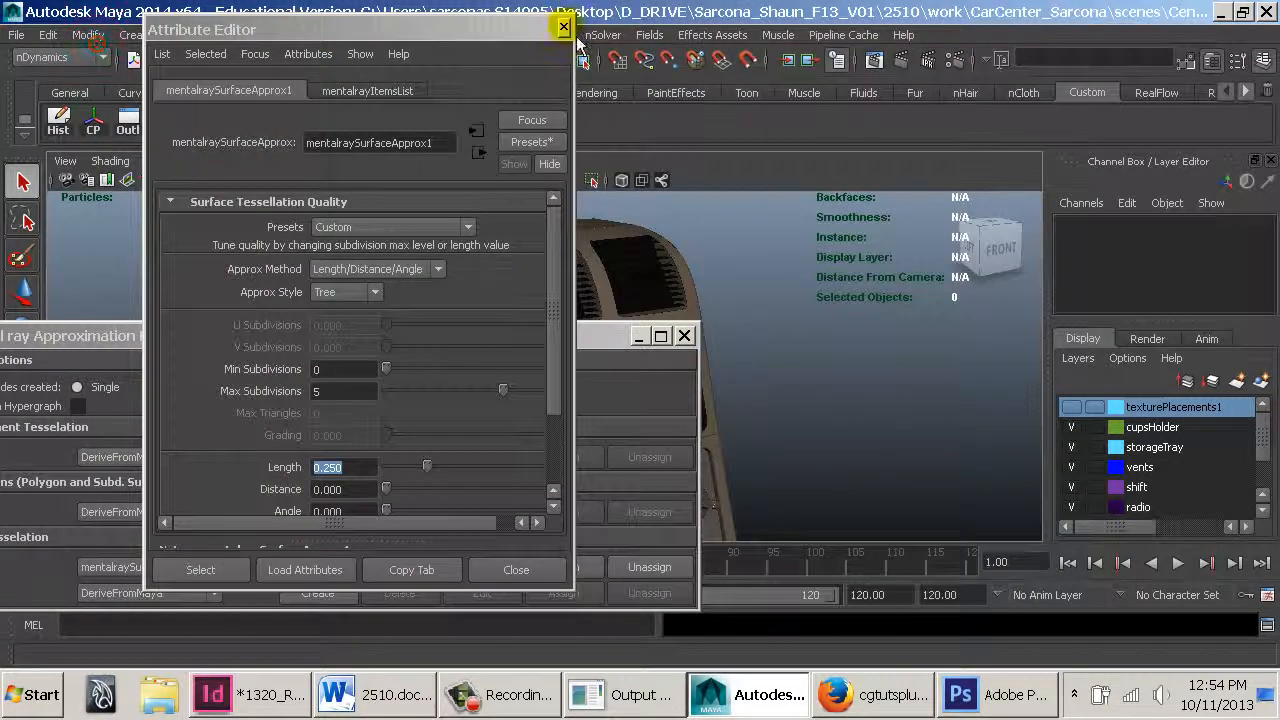
Re-render the console showing color channels, then close the Render View, Attribute Editor and Approximation Editor
left_click(874, 60)
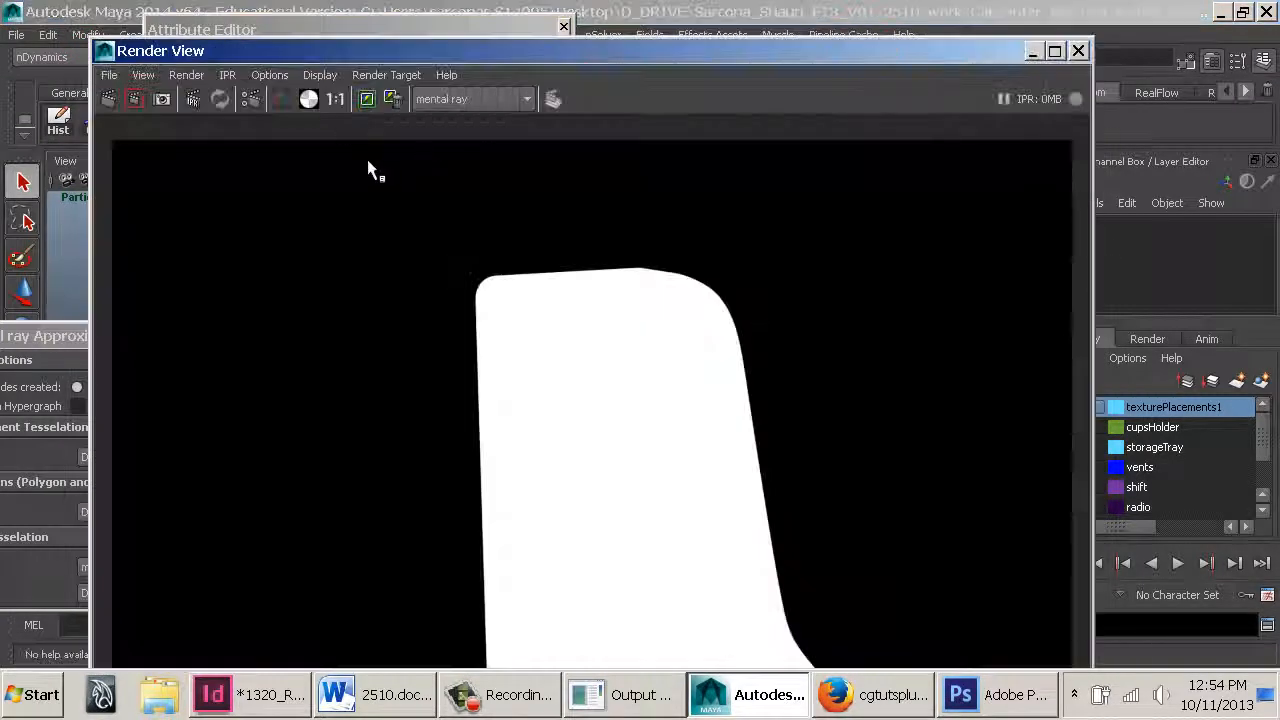
left_click(283, 99)
middle_click_drag(624, 583, 641, 440, "alt")
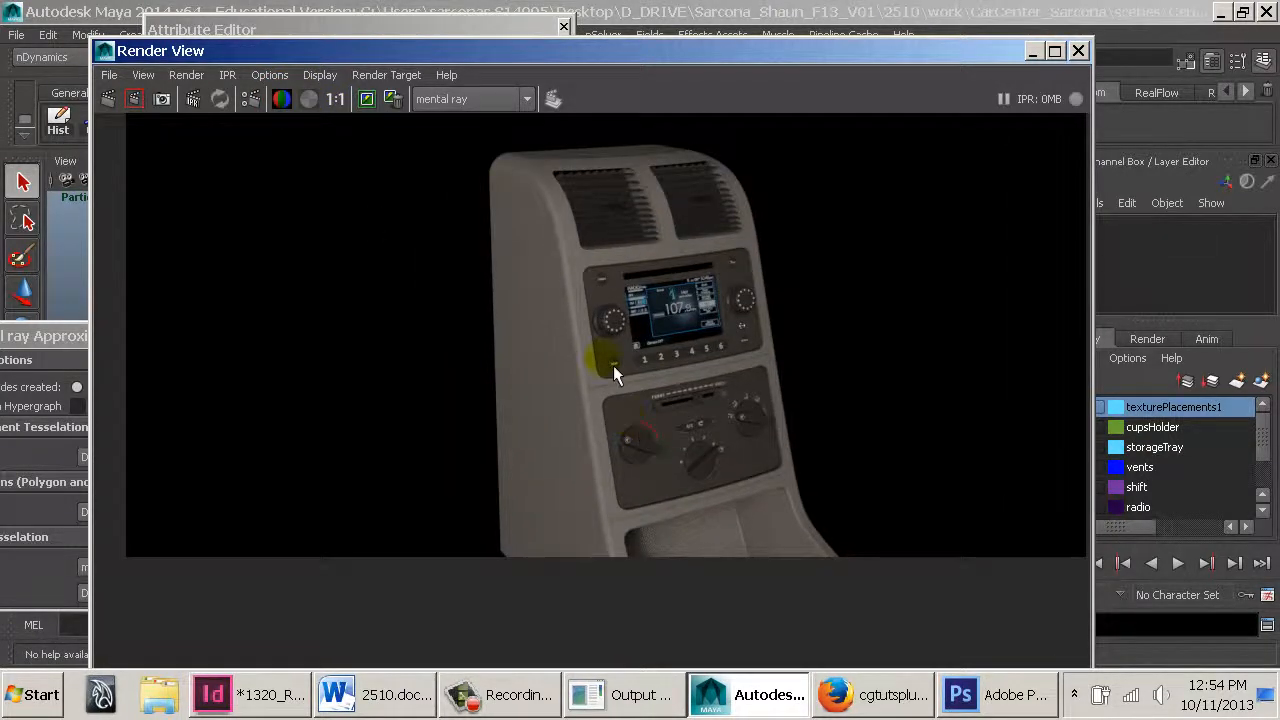
middle_click_drag(558, 236, 560, 274, "alt")
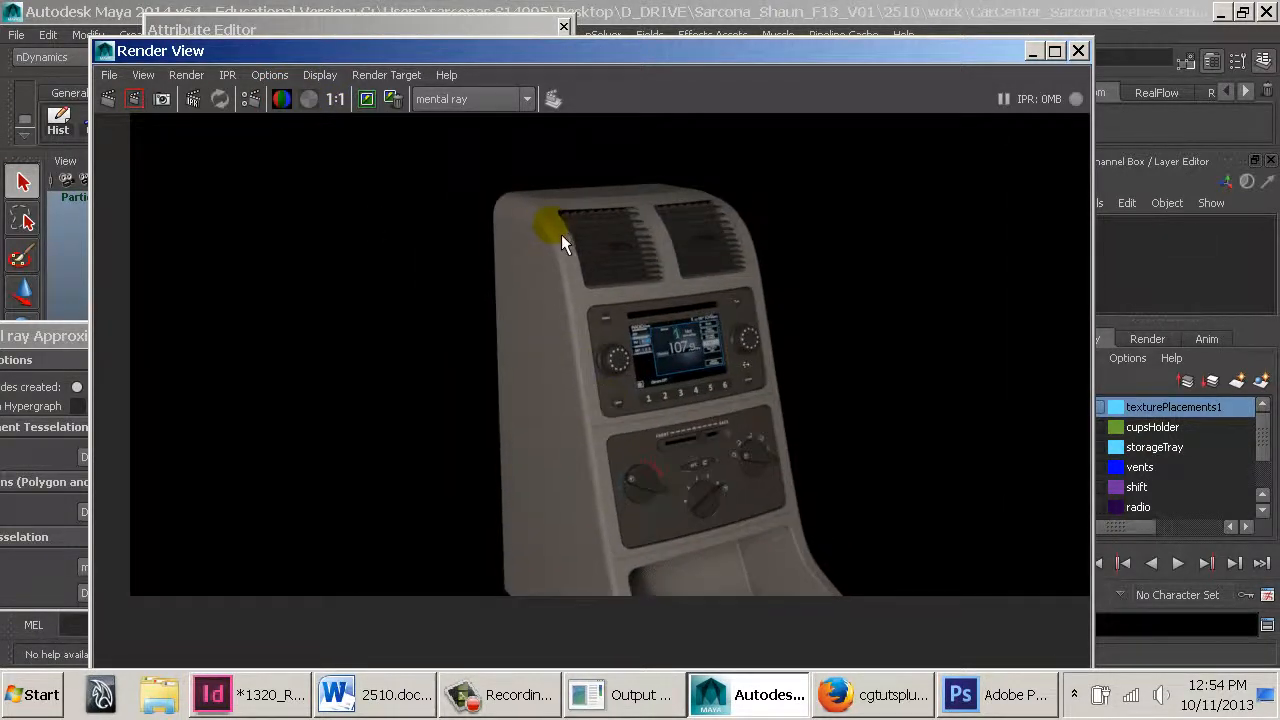
double_click(106, 50)
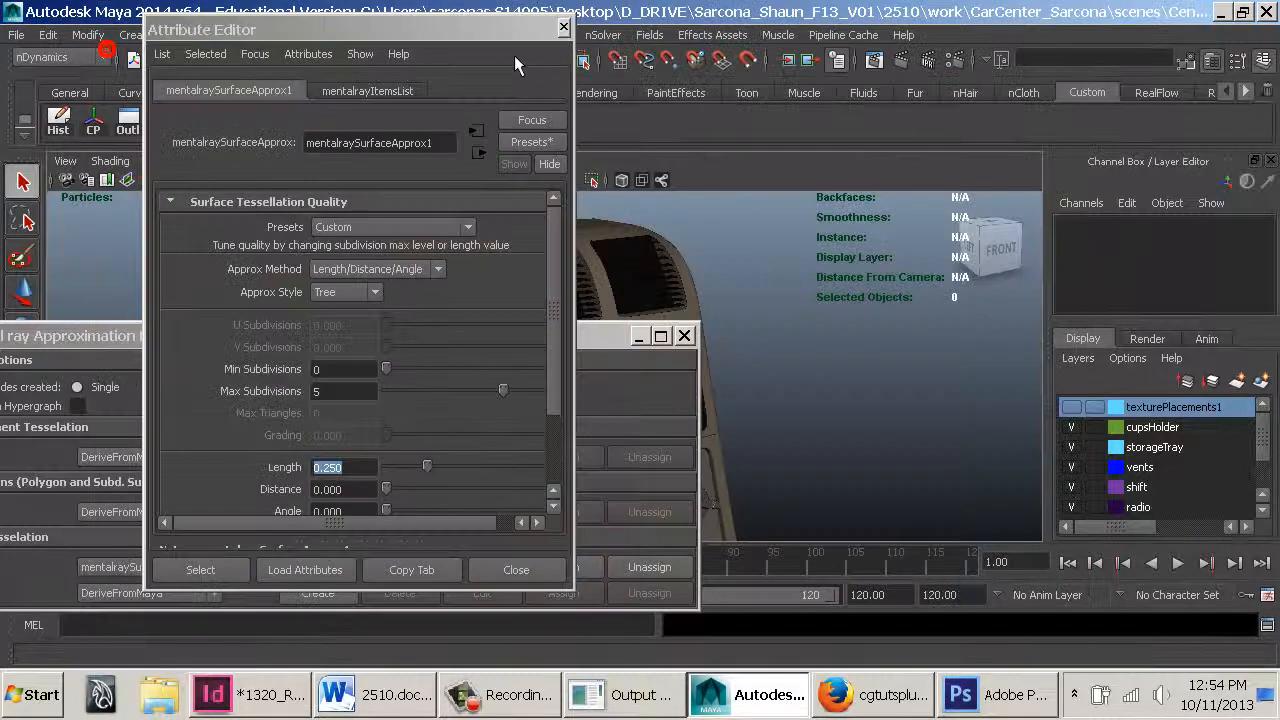
left_click(563, 28)
left_click(684, 335)
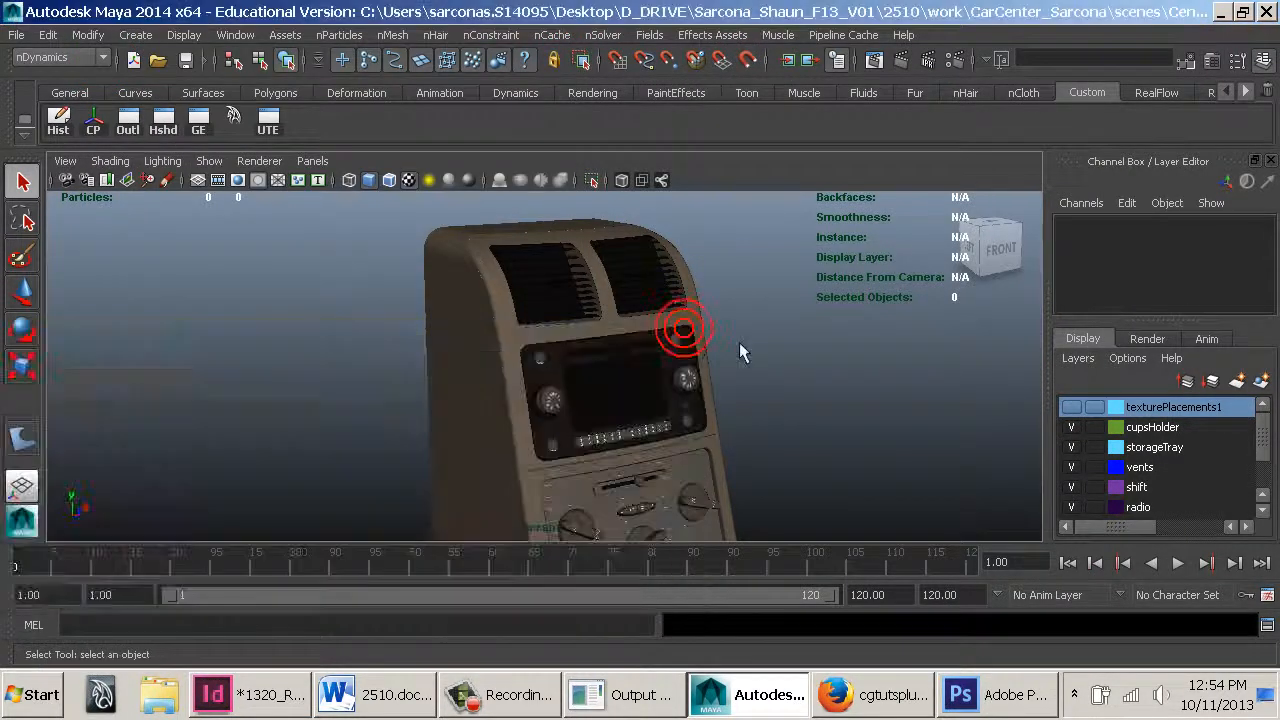
Select a trim edge on the console side surface and orbit to its underside
left_click_drag(439, 325, 870, 318, "alt")
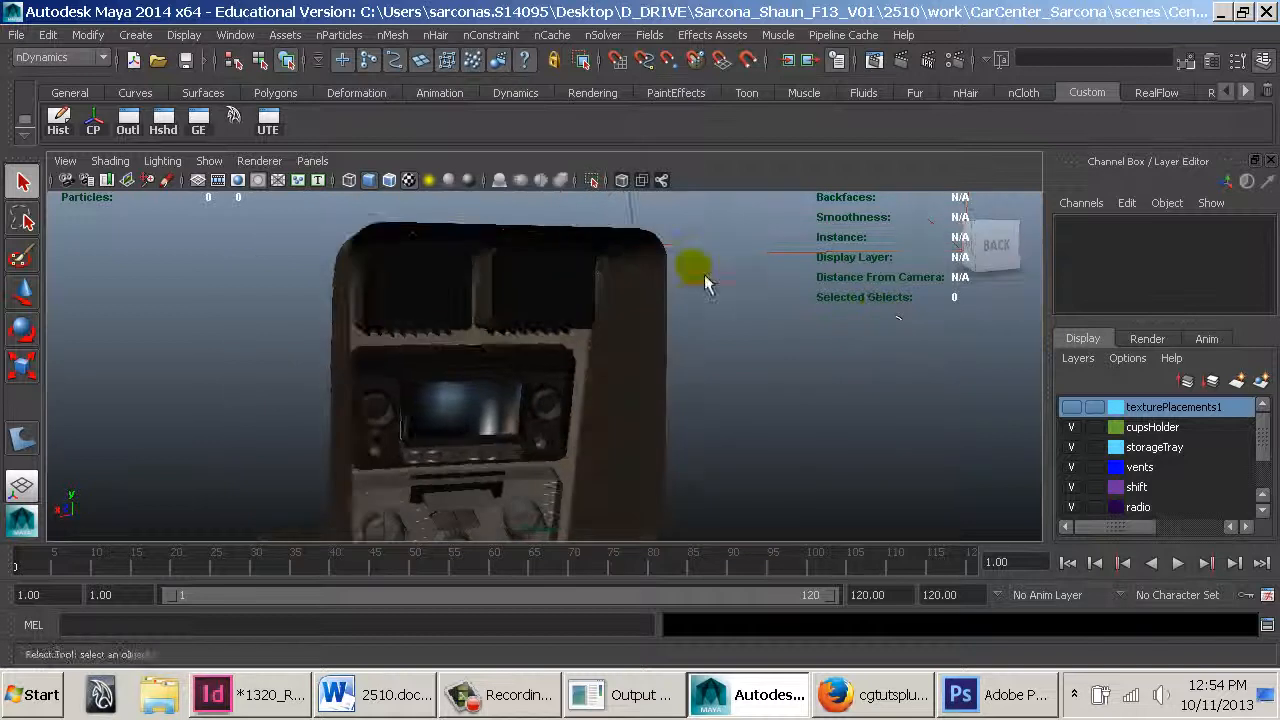
right_click_drag(688, 276, 801, 311, "alt")
left_click(657, 284)
right_click(647, 262)
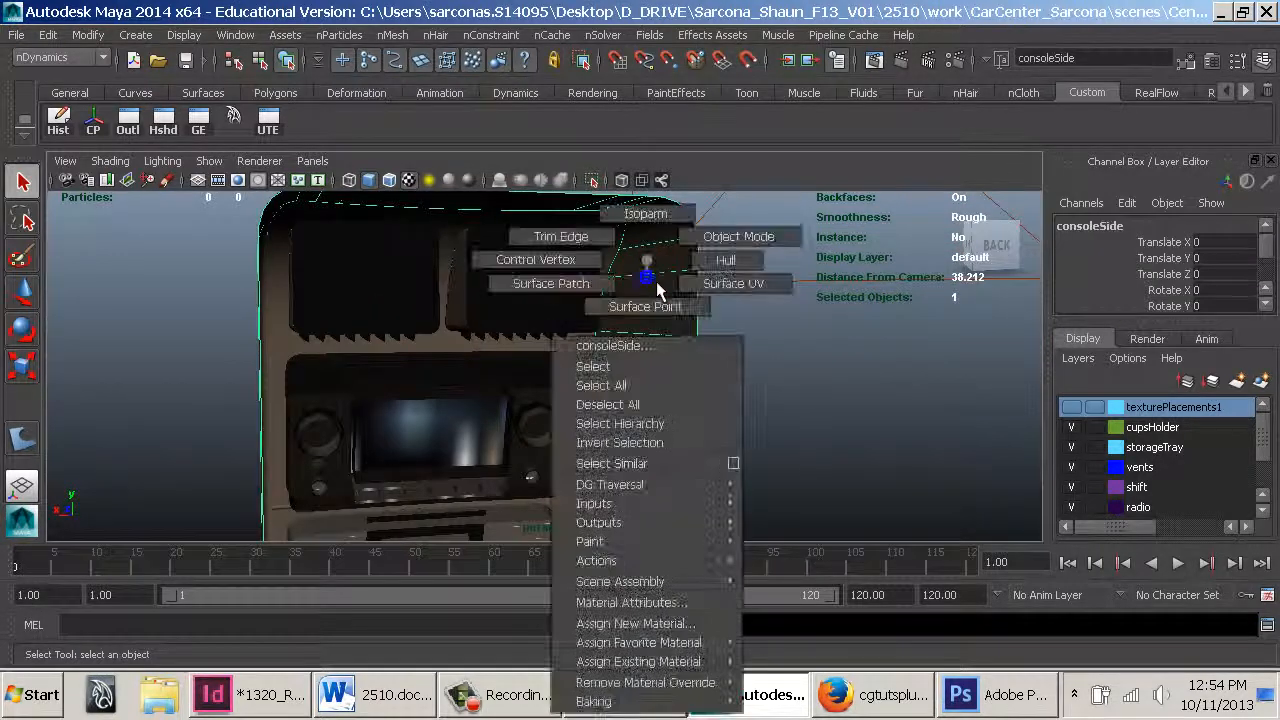
right_click_drag(655, 236, 610, 238)
left_click(699, 225)
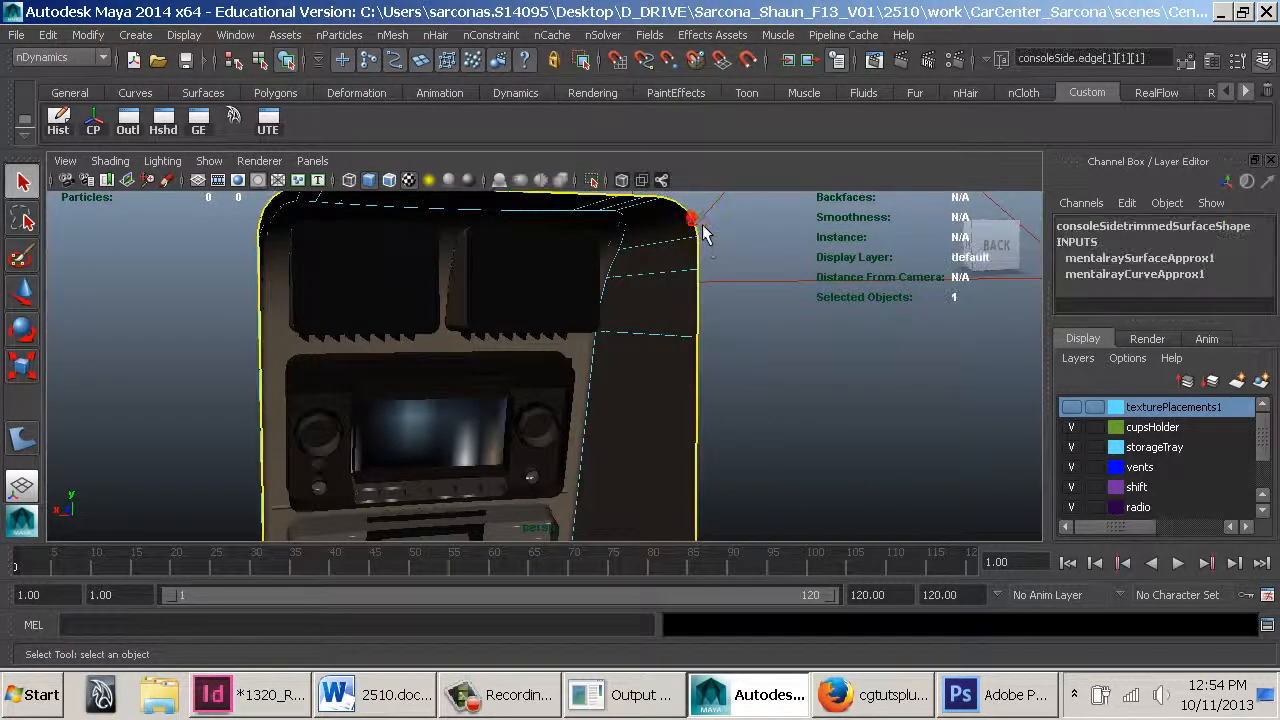
left_click_drag(697, 226, 649, 307, "alt")
mouse_move(530, 371)
left_mouse_down("alt")
mouse_move(546, 371)
mouse_move(525, 385)
left_mouse_up("alt")
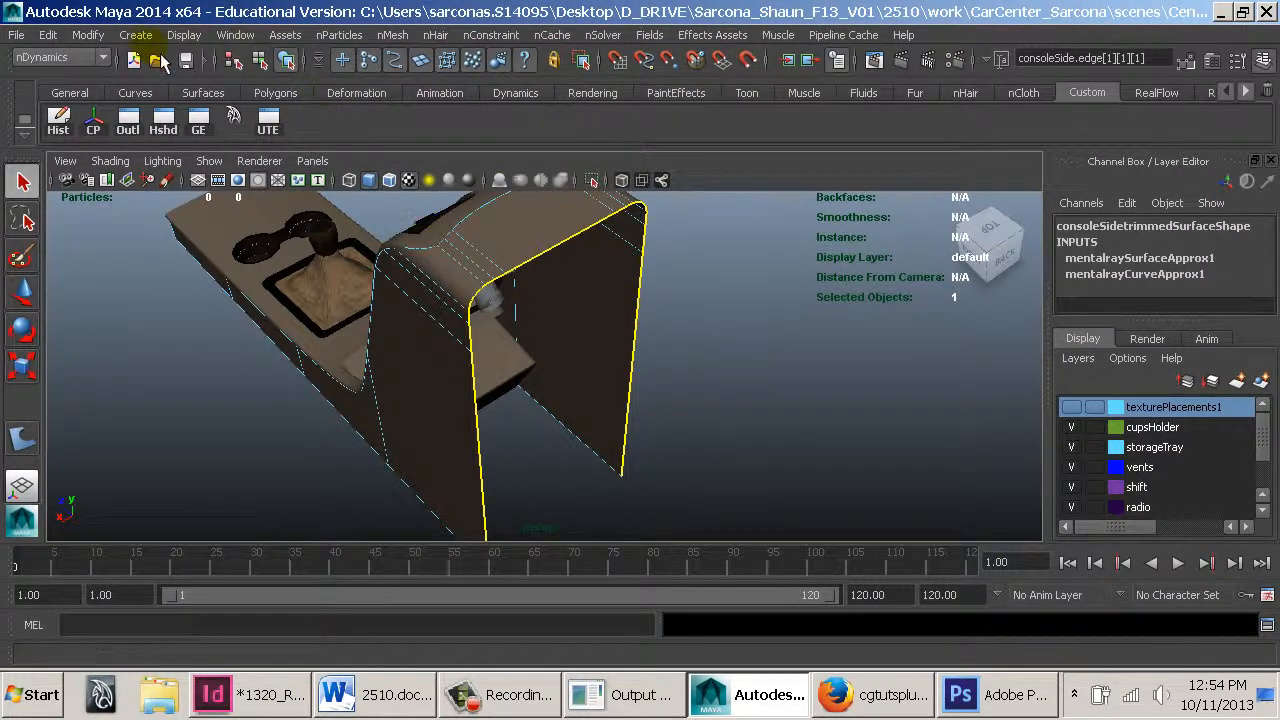
Draw a two-point EP curve across the bottom edge of the console side panel
left_click(135, 35)
left_click(190, 182)
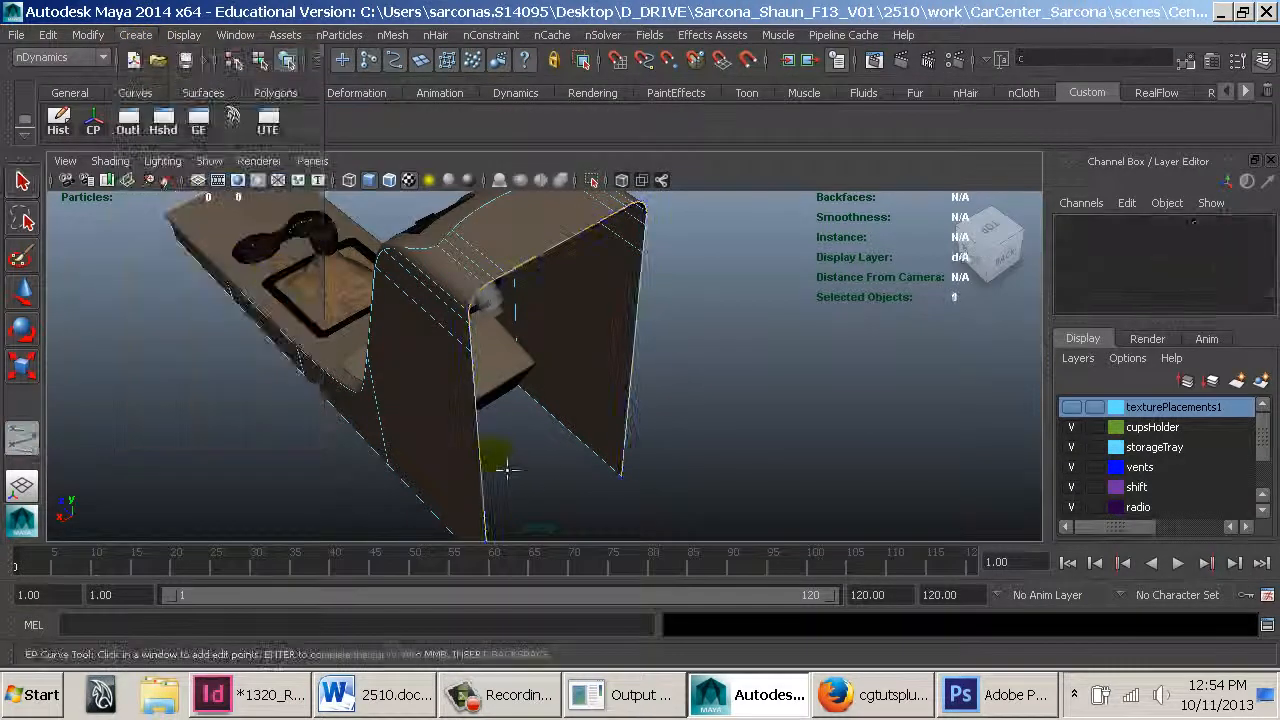
left_click_drag(512, 468, 522, 396, "alt")
left_click(502, 432)
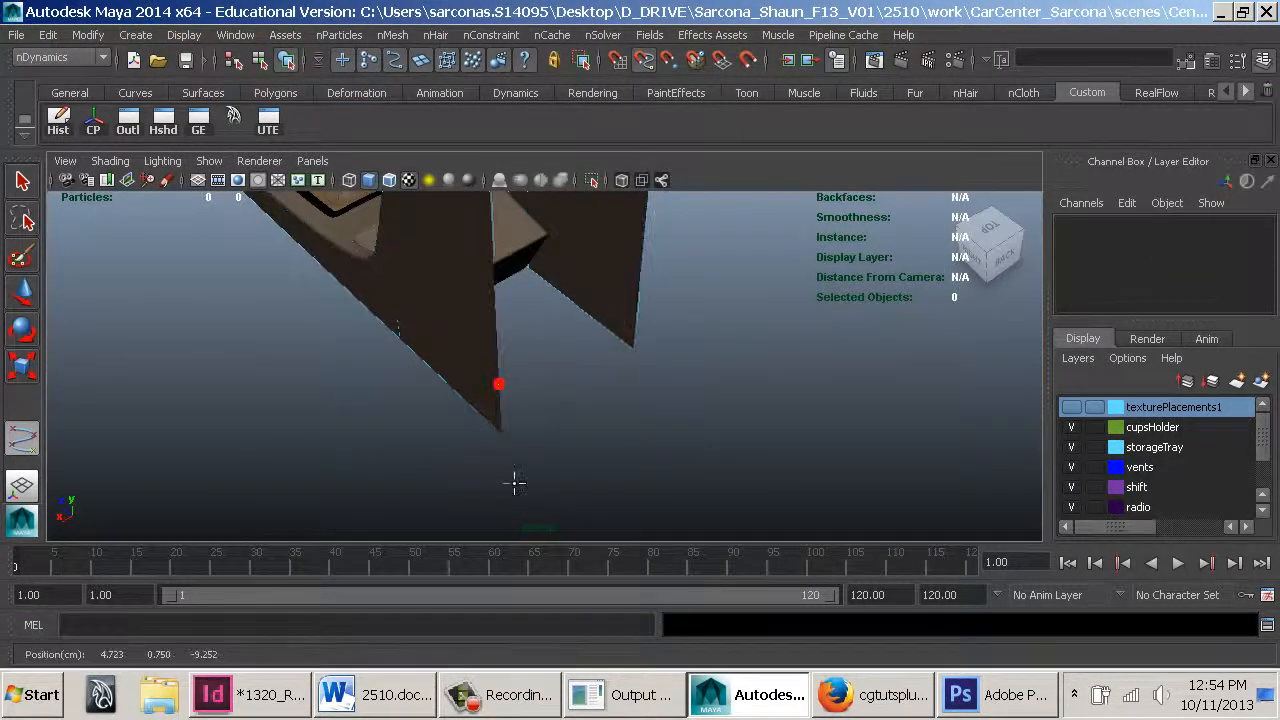
left_click(655, 311)
key("w")
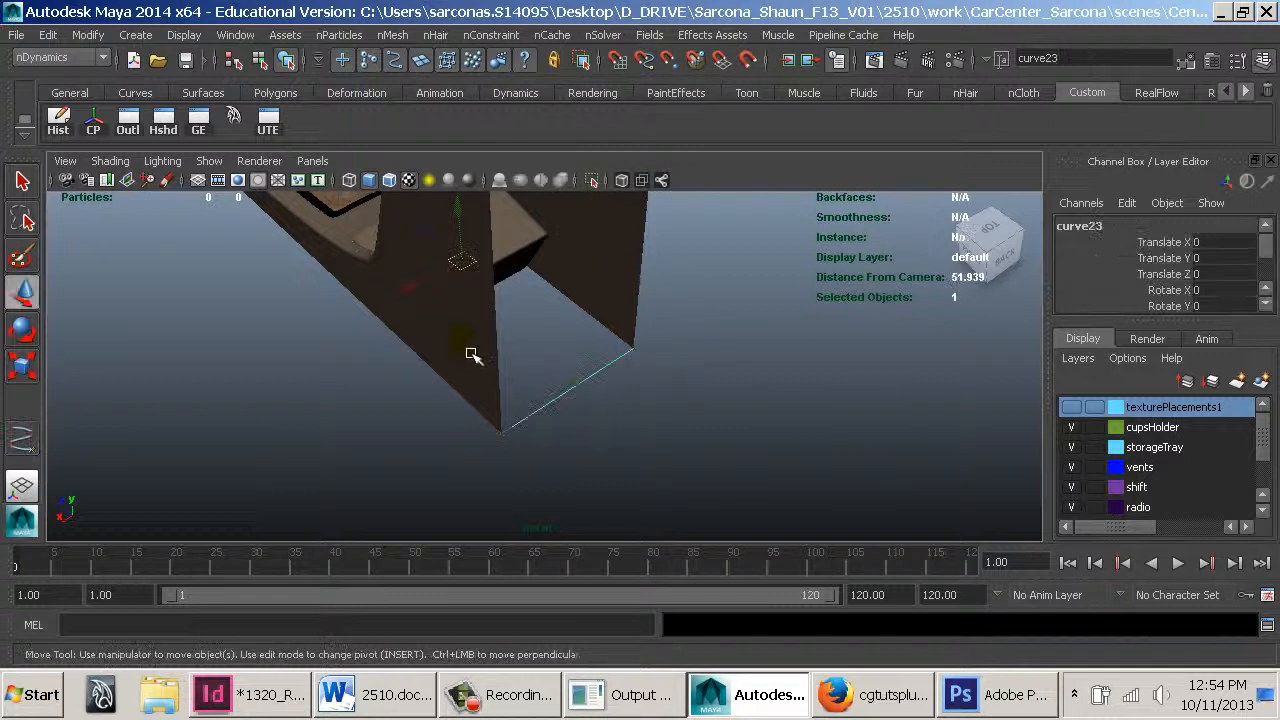
Create a planar trimmed surface from the new curve and the console side panel's bottom edges to close its underside
right_click(457, 260)
left_click(372, 237)
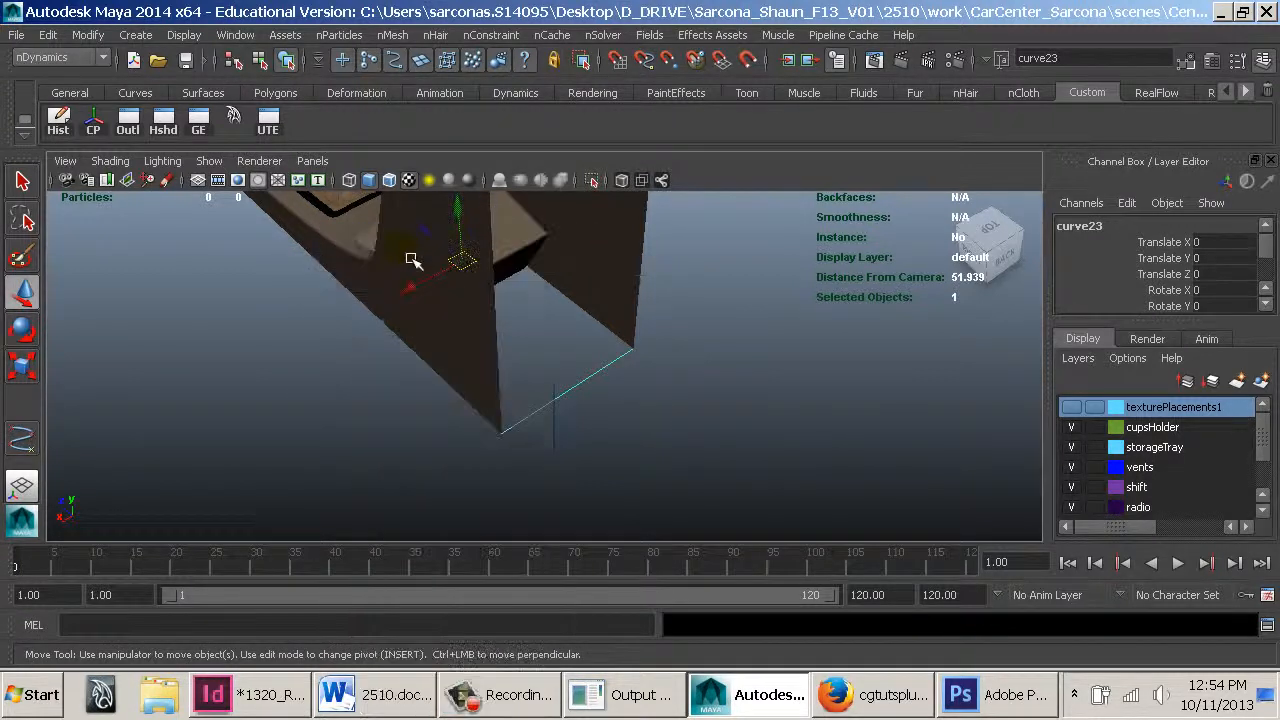
left_click(494, 362)
left_click(598, 365, "shift")
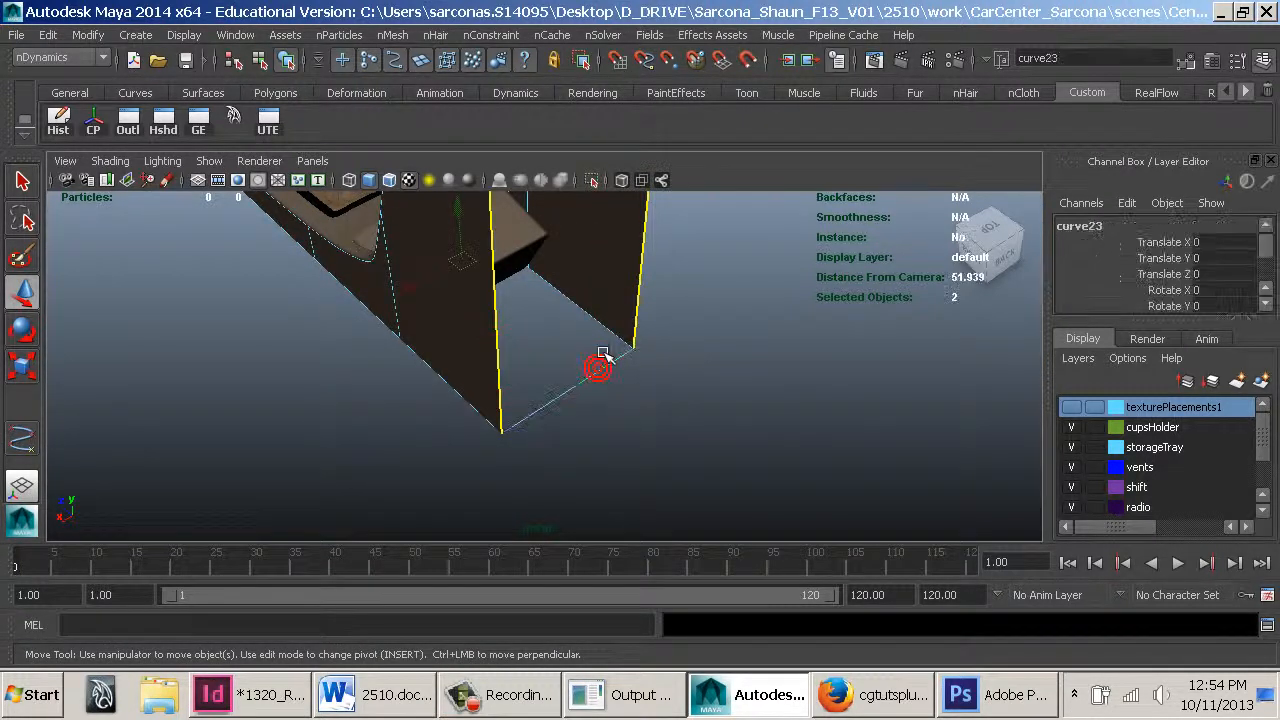
key("space")
left_click(446, 530)
left_click(542, 599)
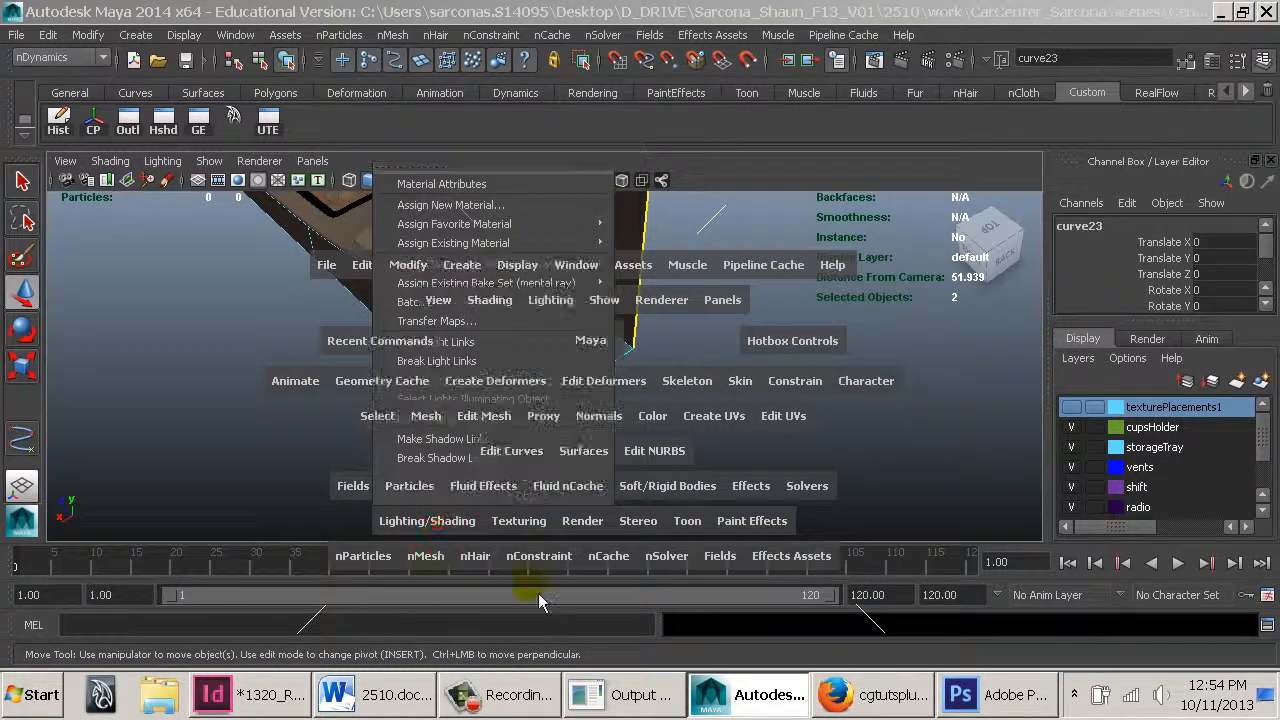
left_click(586, 457)
left_click(592, 525)
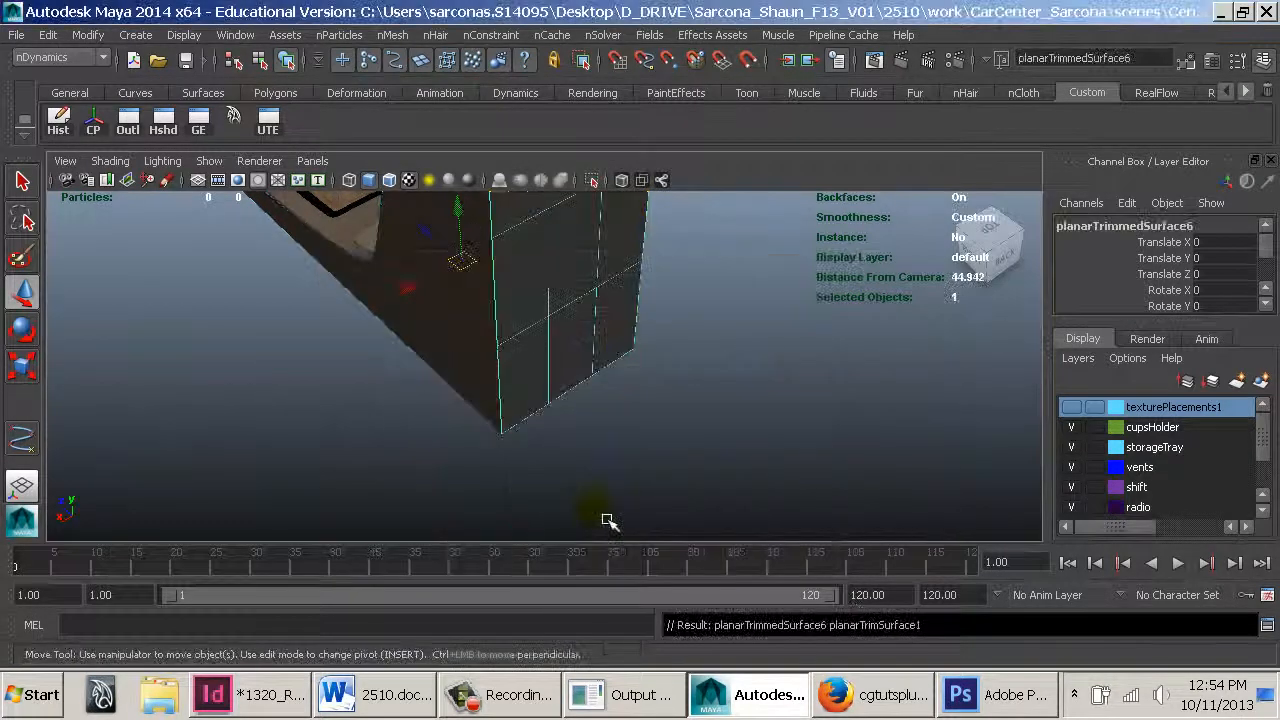
Assign the existing radioFacePlate_MIA material to the new planar surface
mouse_move(609, 520)
left_mouse_down("alt")
mouse_move(586, 404)
mouse_move(731, 380)
mouse_move(577, 329)
left_mouse_up("alt")
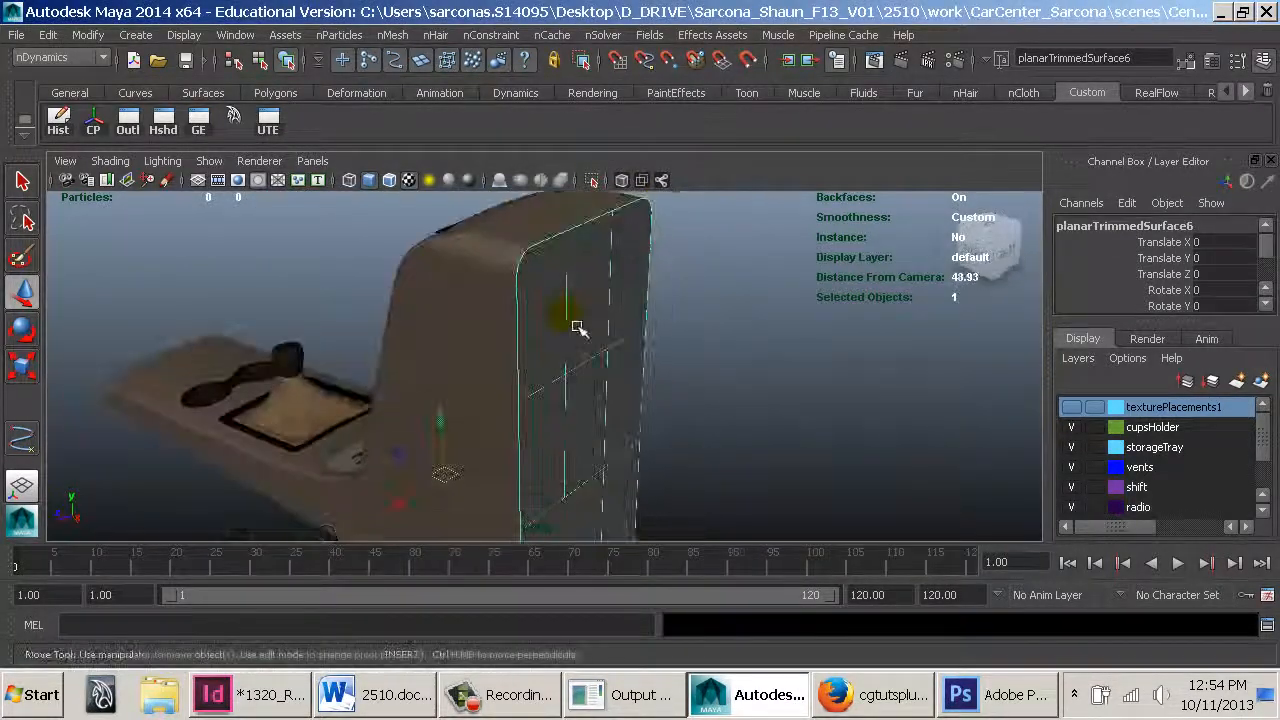
key("space")
left_click(432, 487)
mouse_move(568, 203)
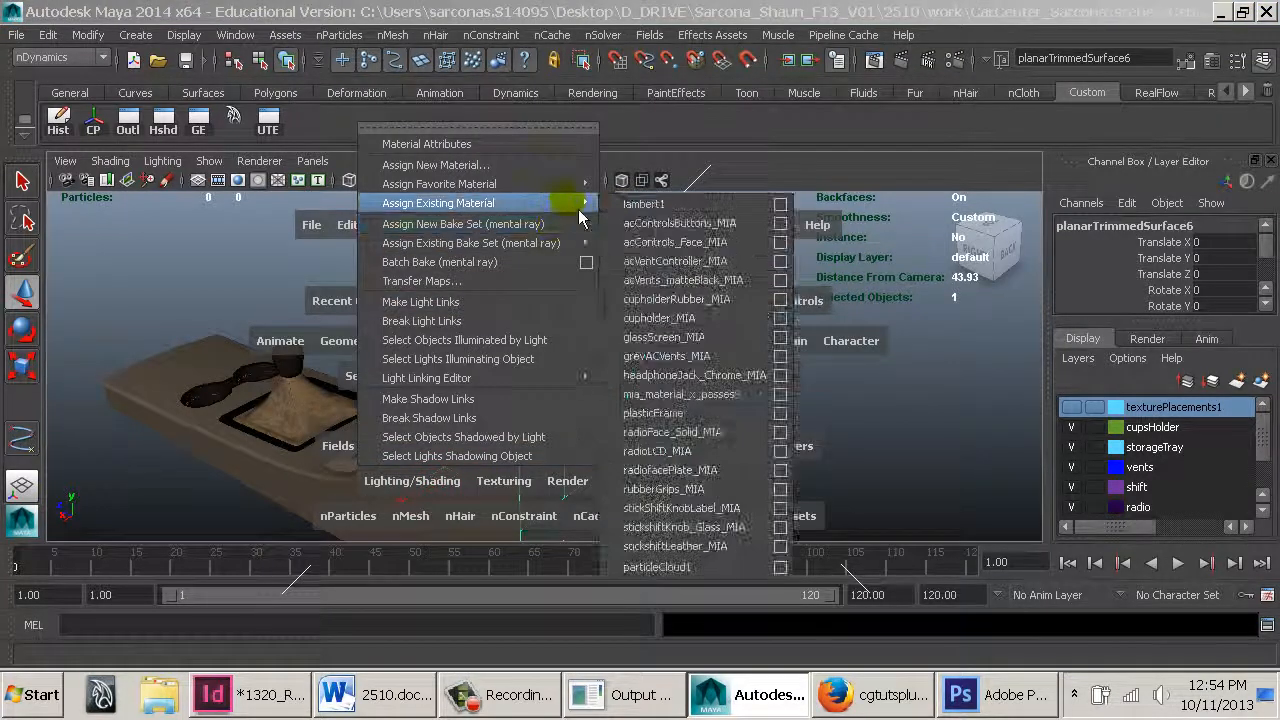
left_click(692, 487)
Deselect everything, render the console with mental ray from the front, and close the Render View
left_click_drag(674, 343, 523, 334, "alt")
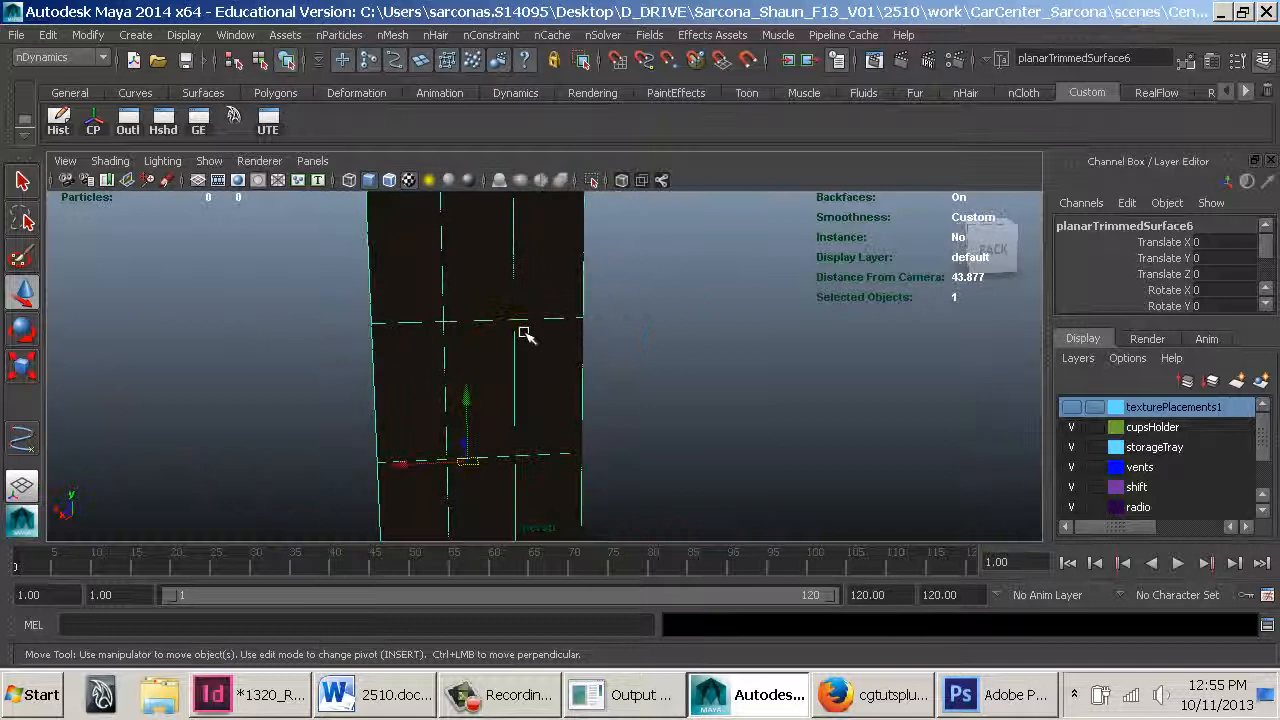
left_click(665, 287)
left_click_drag(720, 395, 487, 410, "alt")
middle_click_drag(487, 410, 511, 474, "alt")
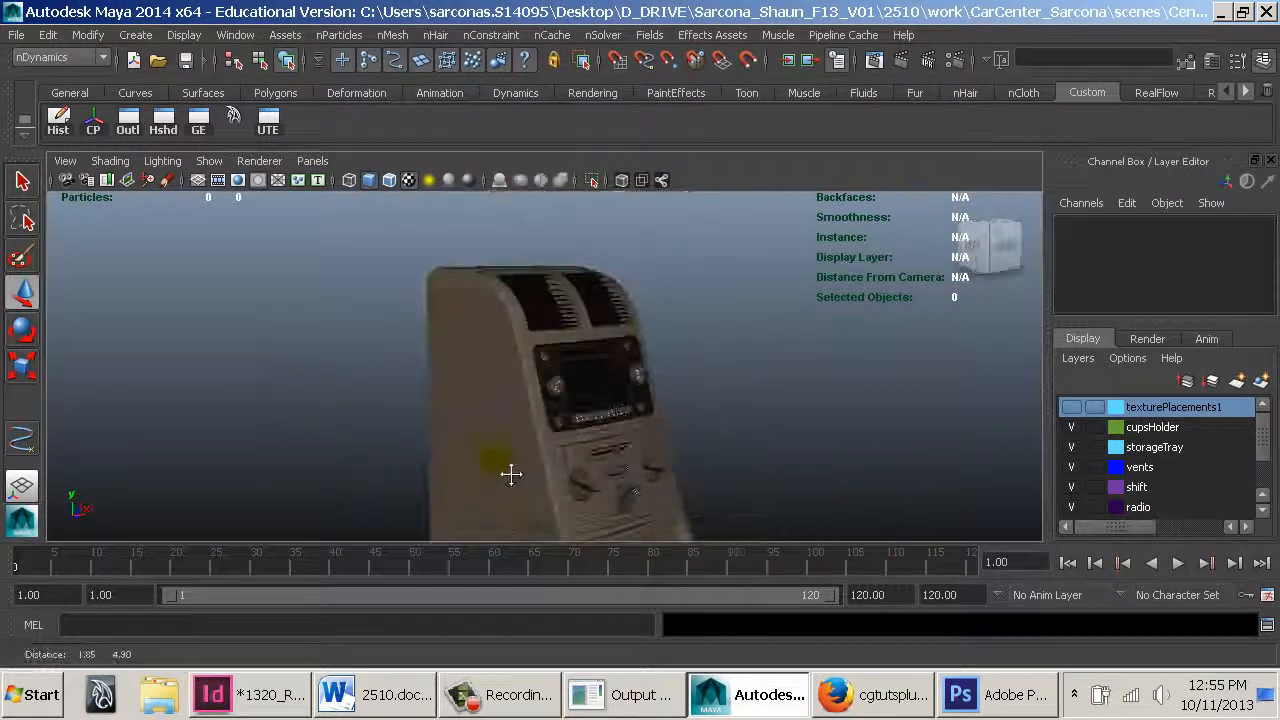
left_click_drag(511, 474, 563, 420, "alt")
middle_click_drag(553, 420, 500, 291, "alt")
left_click_drag(500, 291, 621, 327, "alt")
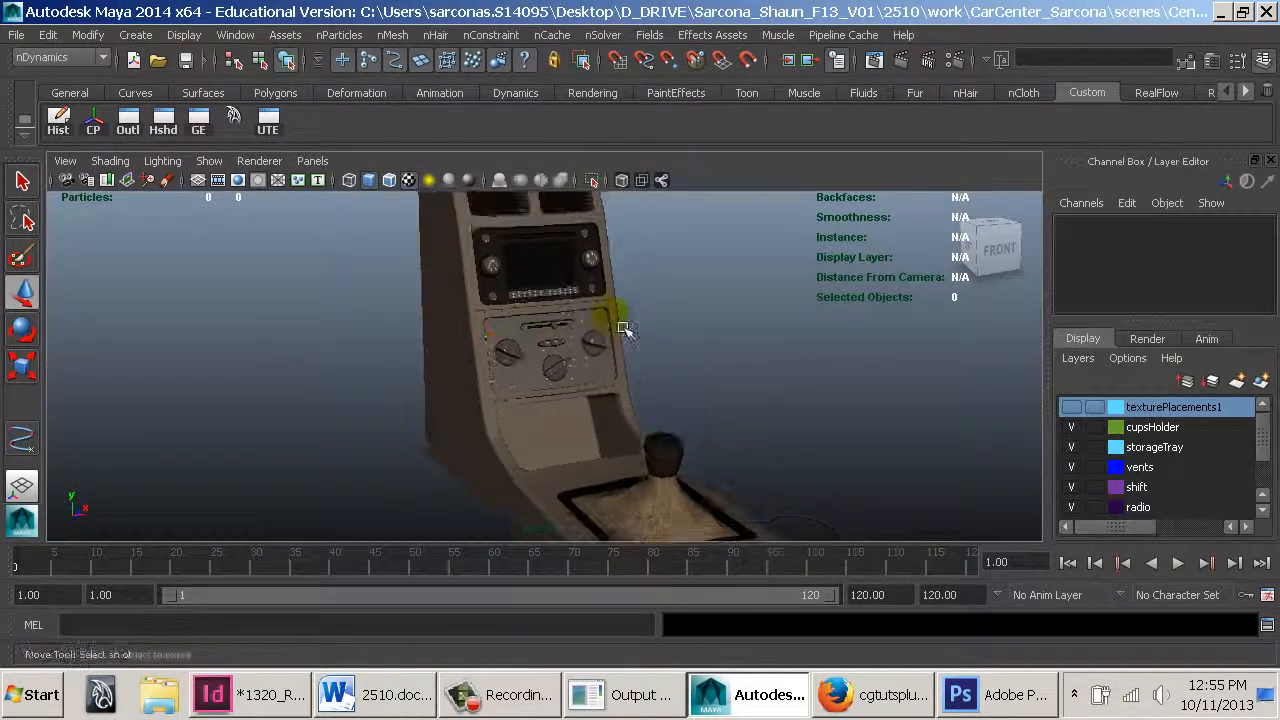
middle_click_drag(623, 328, 643, 457, "alt")
right_click_drag(643, 457, 697, 446, "alt")
middle_click_drag(697, 446, 717, 449, "alt")
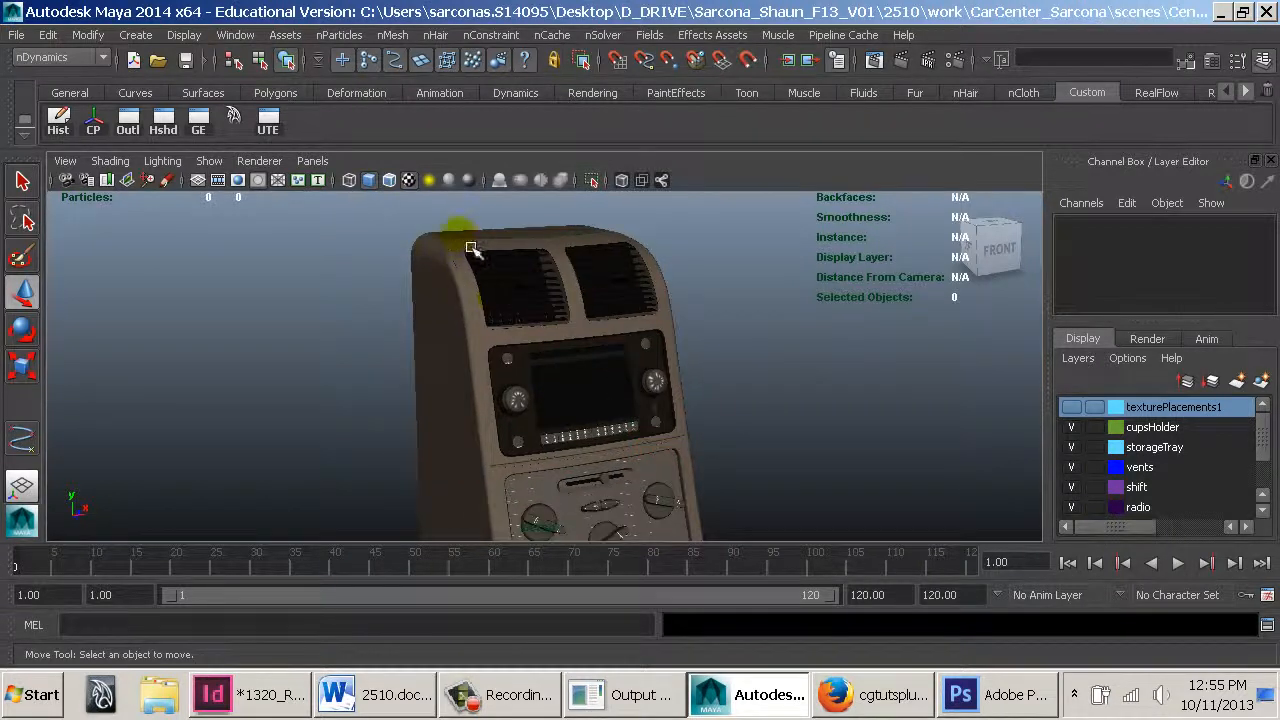
left_click(898, 60)
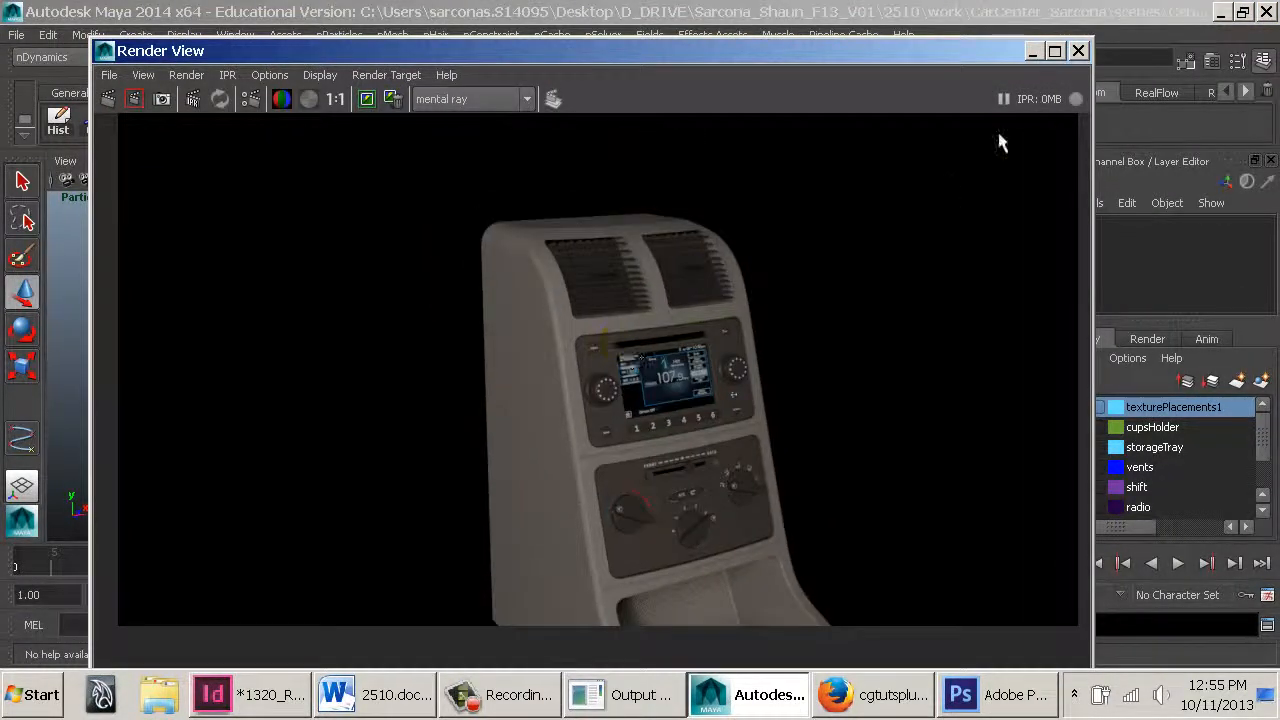
left_click(1084, 52)
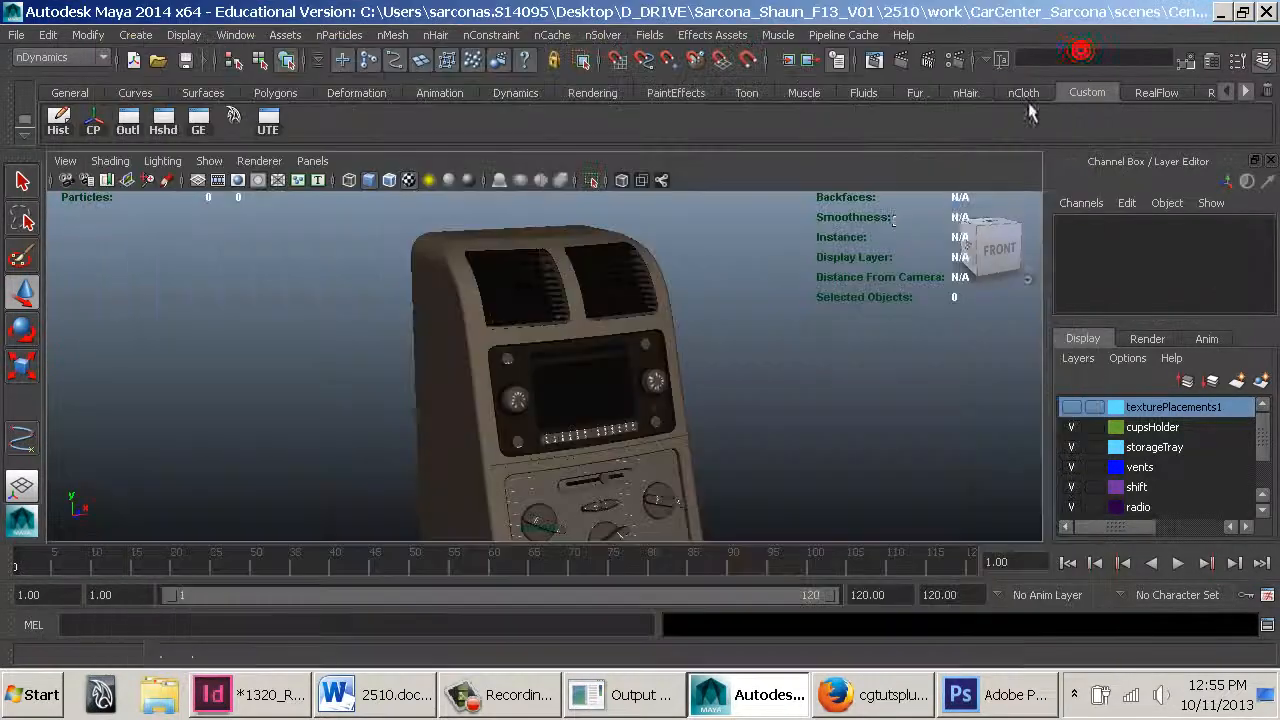
Open the mental ray Approximation Editor and create a curve tessellation approximation node
right_click_drag(803, 323, 736, 343, "alt")
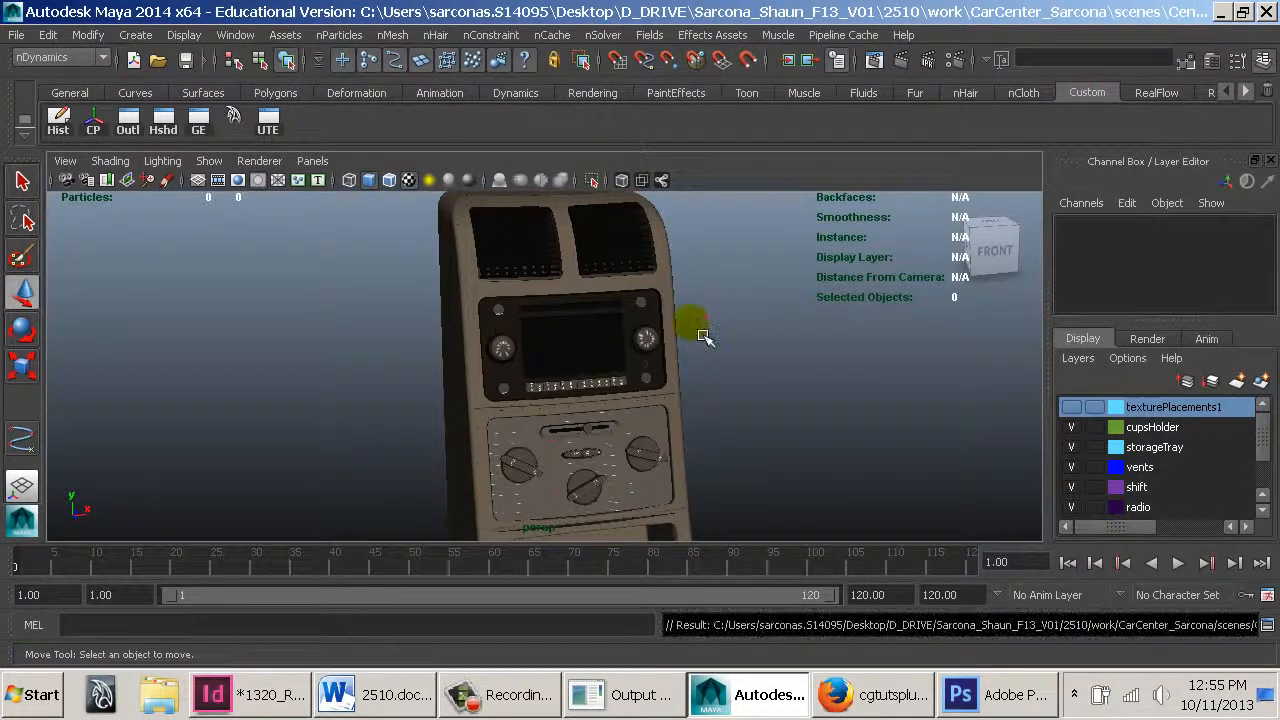
left_click_drag(603, 396, 652, 375, "alt")
right_click_drag(653, 374, 625, 353, "alt")
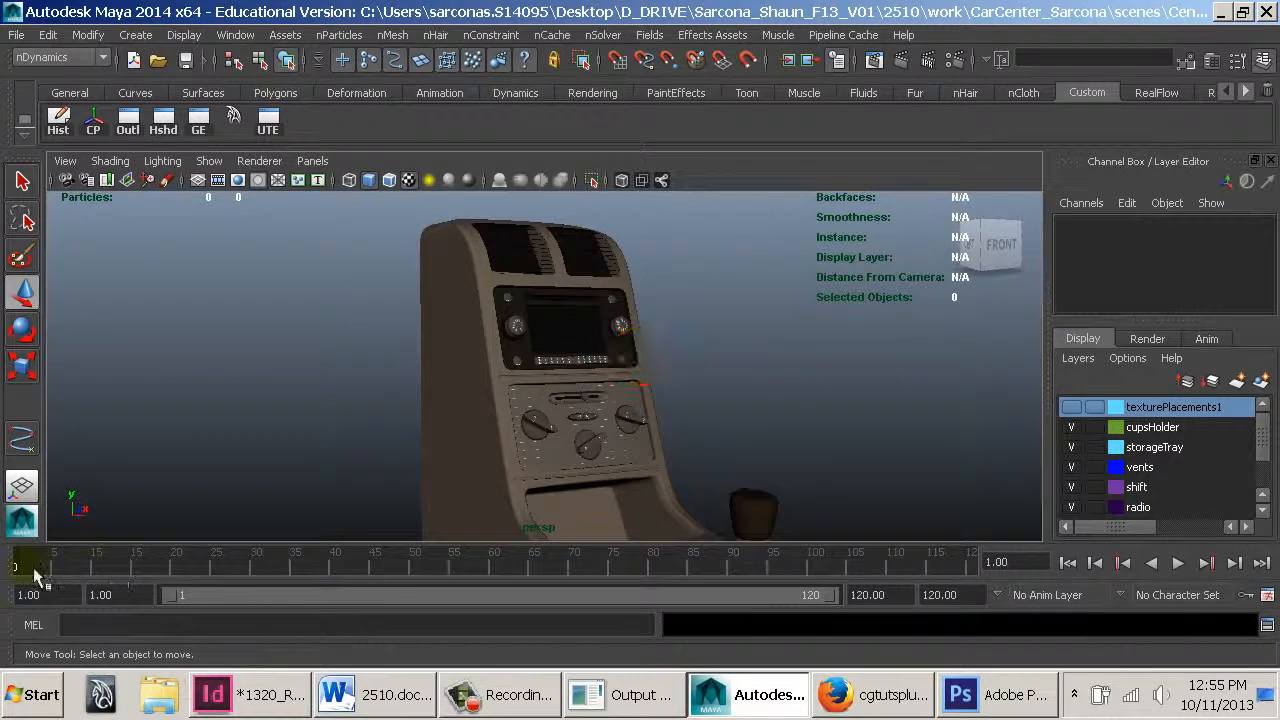
left_click(235, 35)
mouse_move(400, 85)
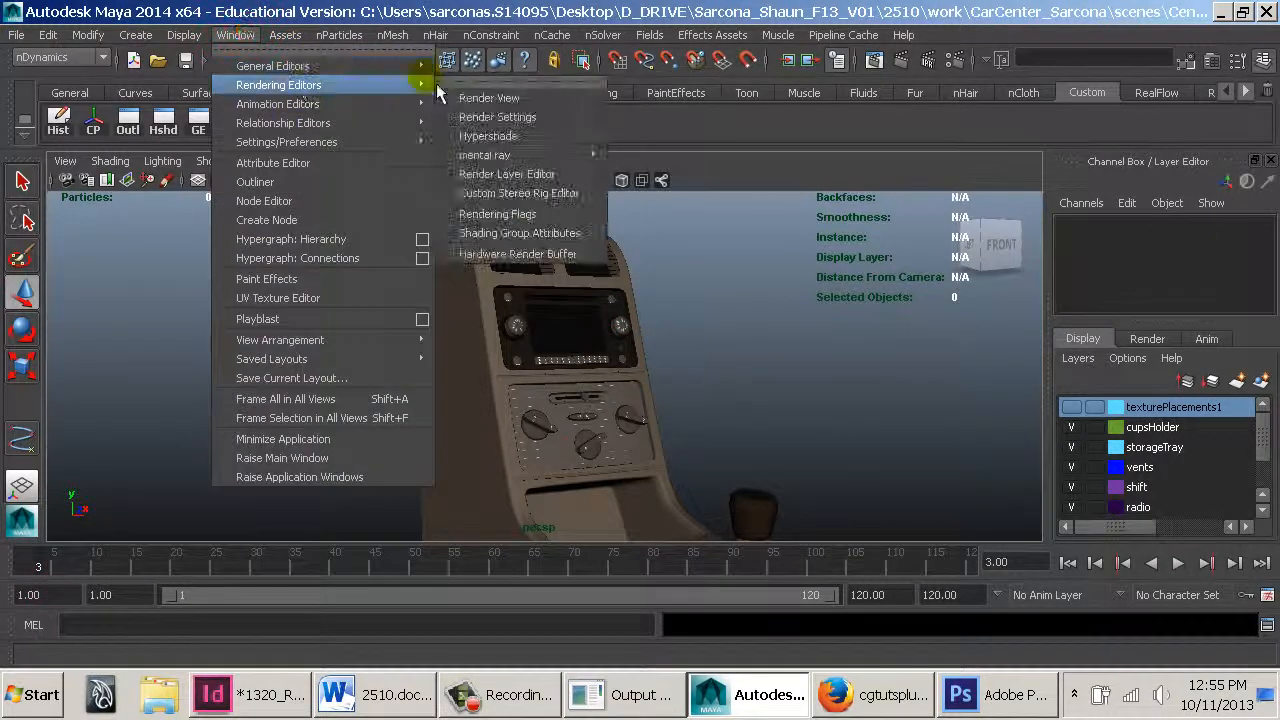
mouse_move(547, 160)
left_click(682, 167)
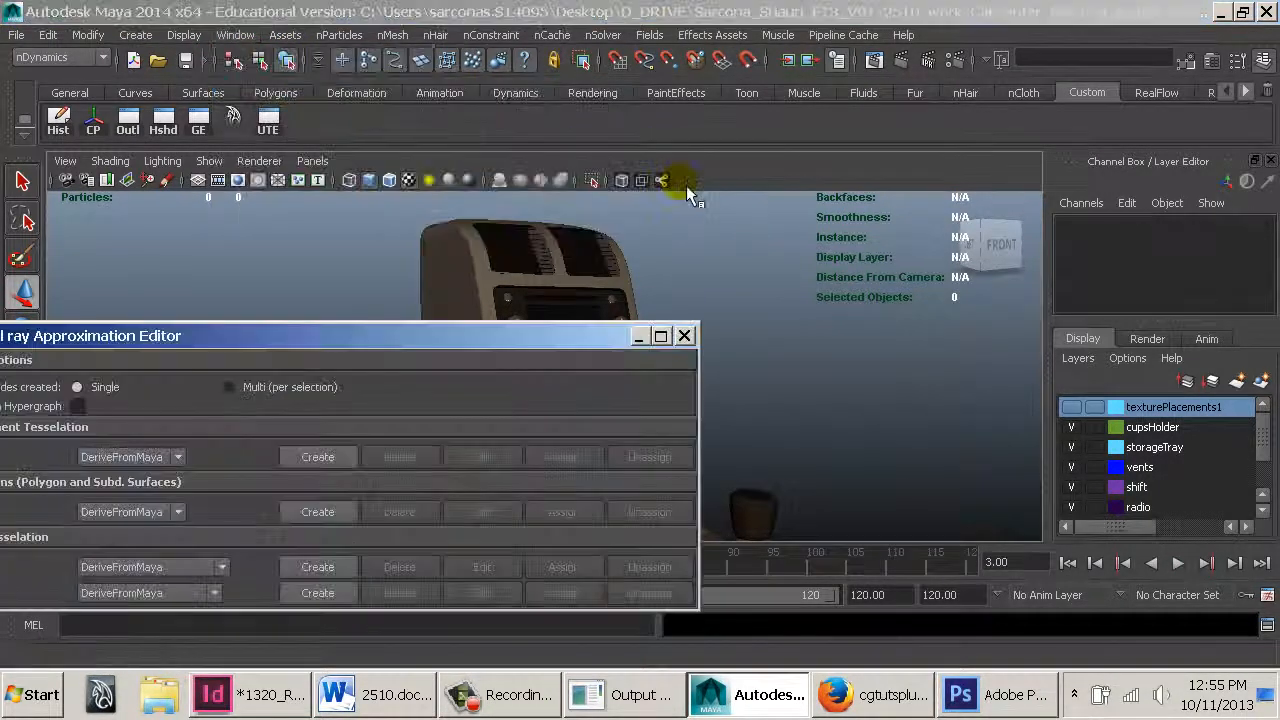
left_click(203, 594)
left_click(179, 633)
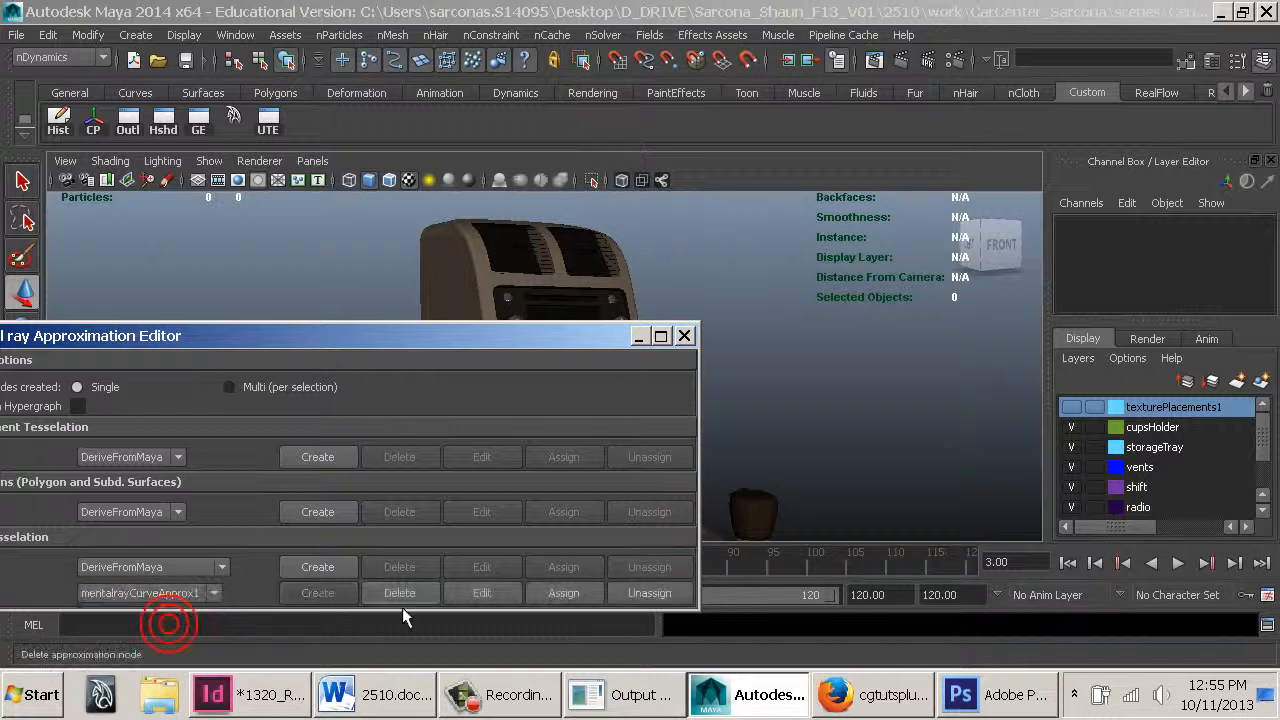
Inspect the curve approximation's tessellation attributes, then close the Attribute Editor and the Approximation Editor
left_click(482, 593)
left_click(337, 275)
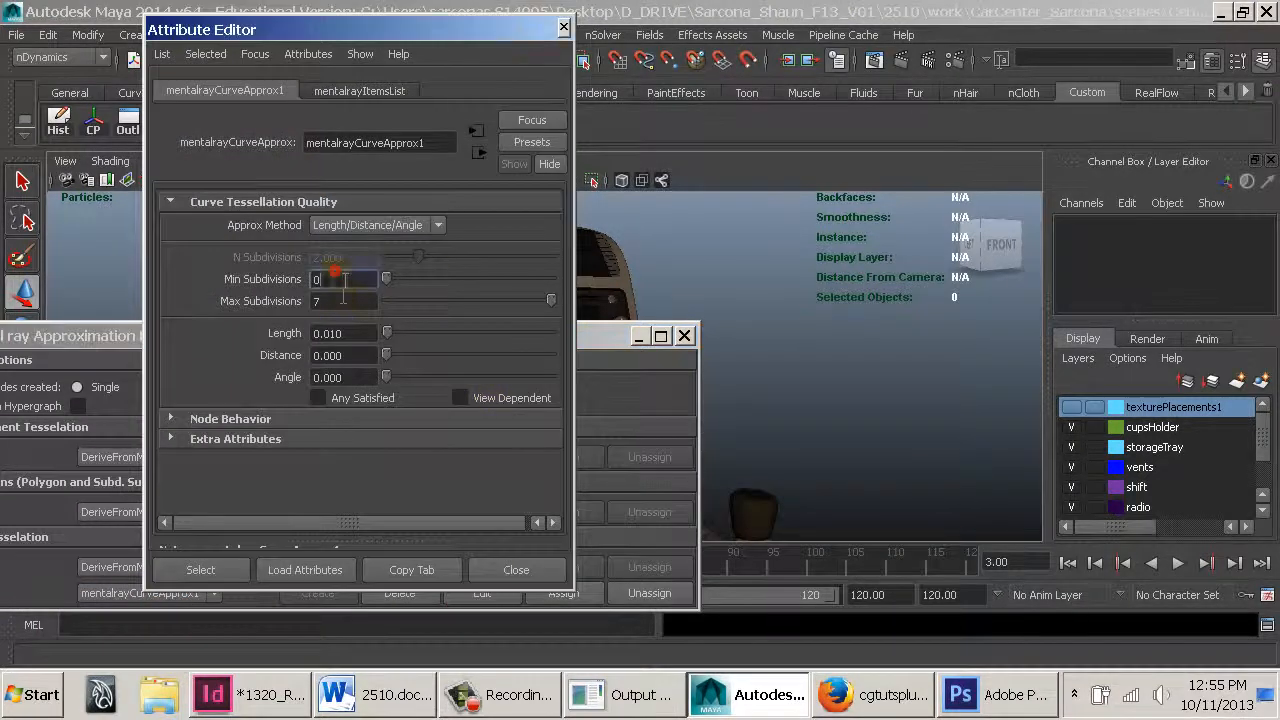
left_click(330, 300)
key("Tab")
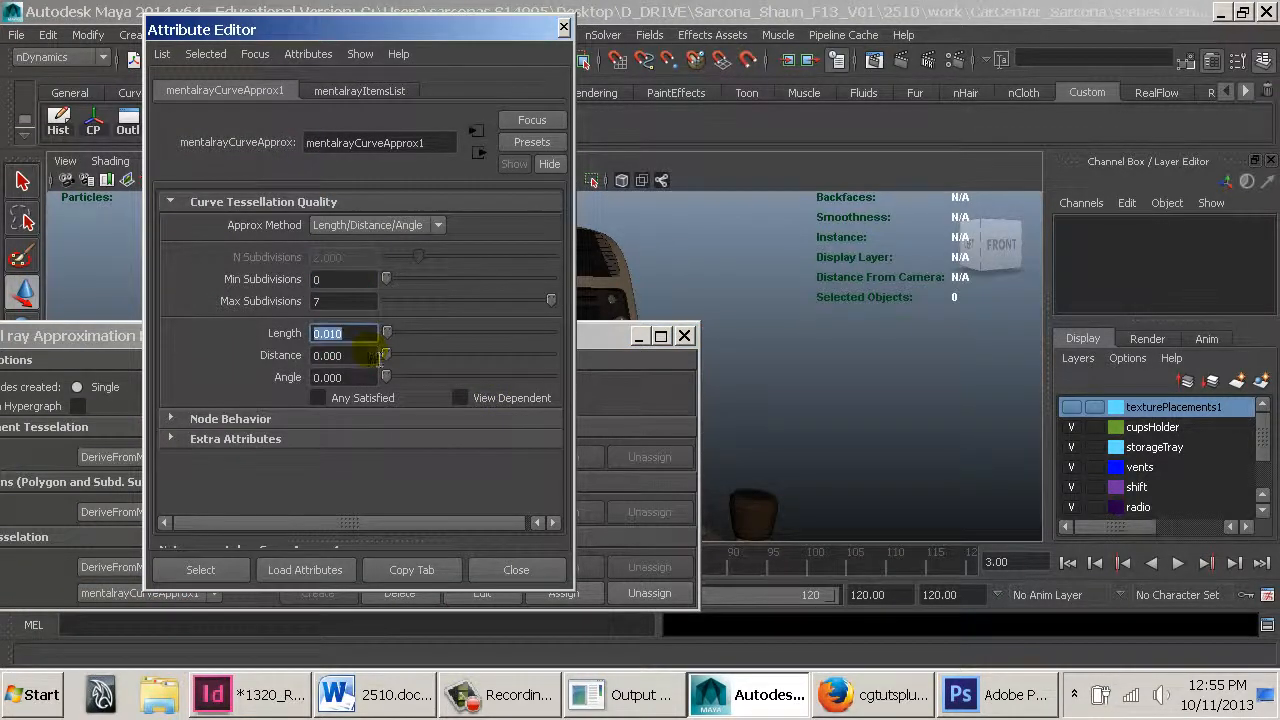
left_click(524, 576)
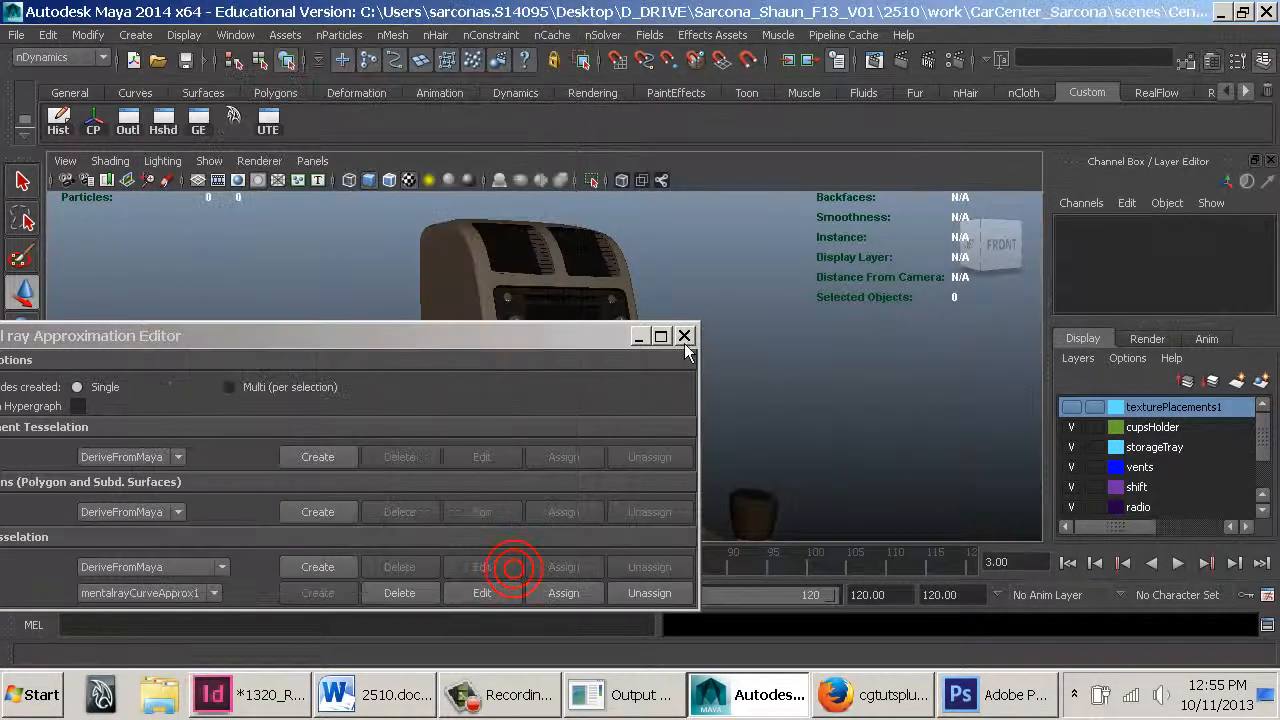
left_click(684, 336)
Look through the cameraRender2 camera and scrub the timeline to review the console's camera animation
left_click_drag(700, 317, 466, 229, "alt")
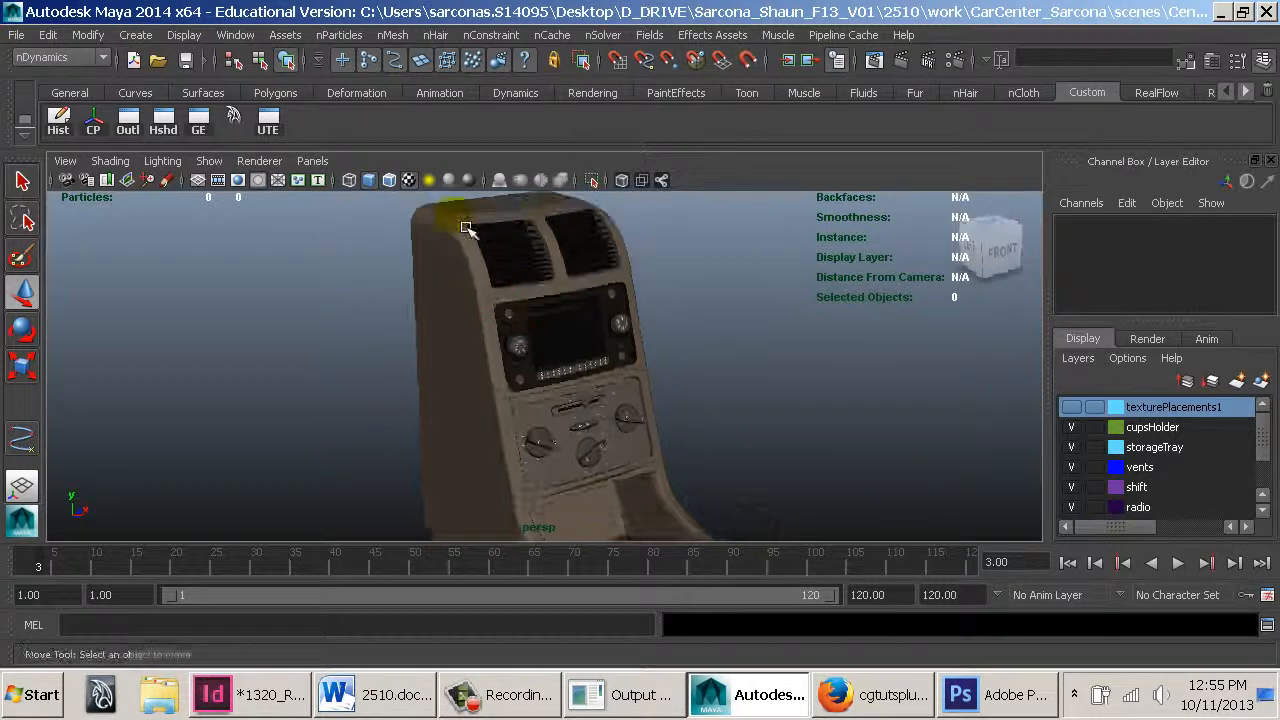
right_click_drag(734, 457, 727, 401, "alt")
middle_click_drag(724, 397, 677, 334, "alt")
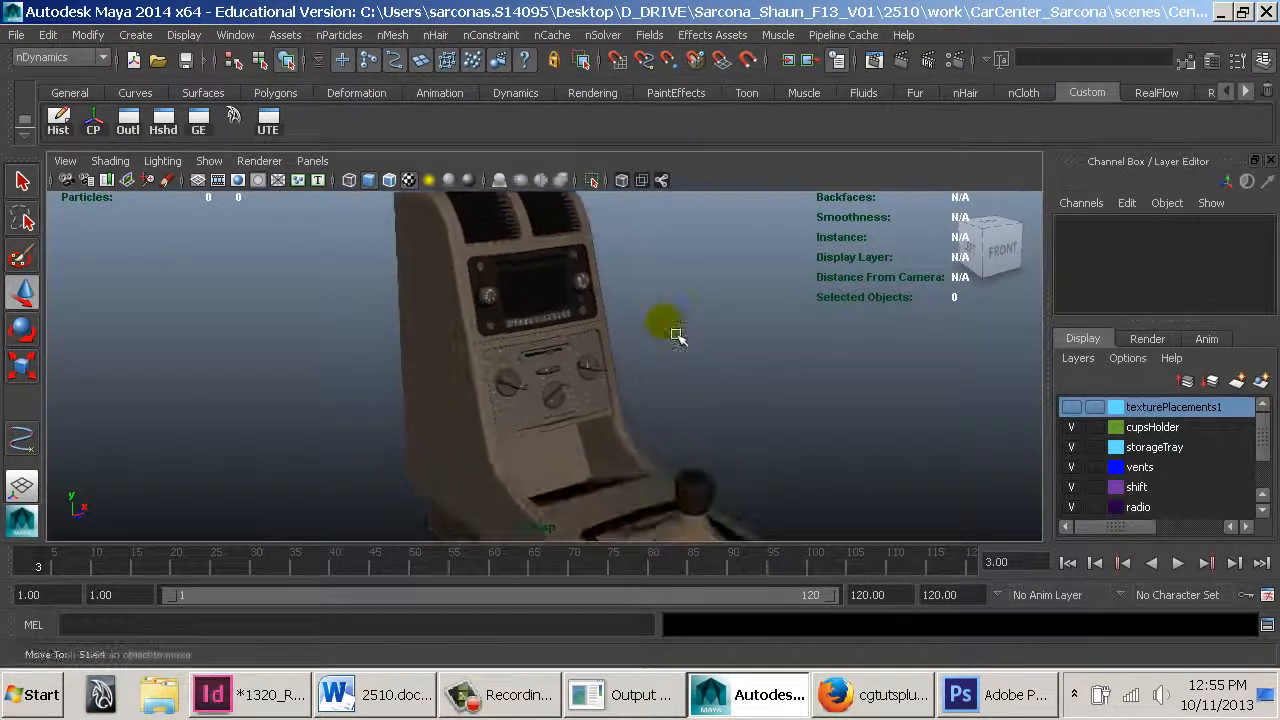
left_click_drag(668, 328, 700, 340, "alt")
middle_click_drag(697, 355, 655, 390, "alt")
left_click_drag(101, 562, 14, 558)
mouse_move(770, 402)
left_mouse_down("alt")
mouse_move(771, 337)
mouse_move(750, 388)
left_mouse_up("alt")
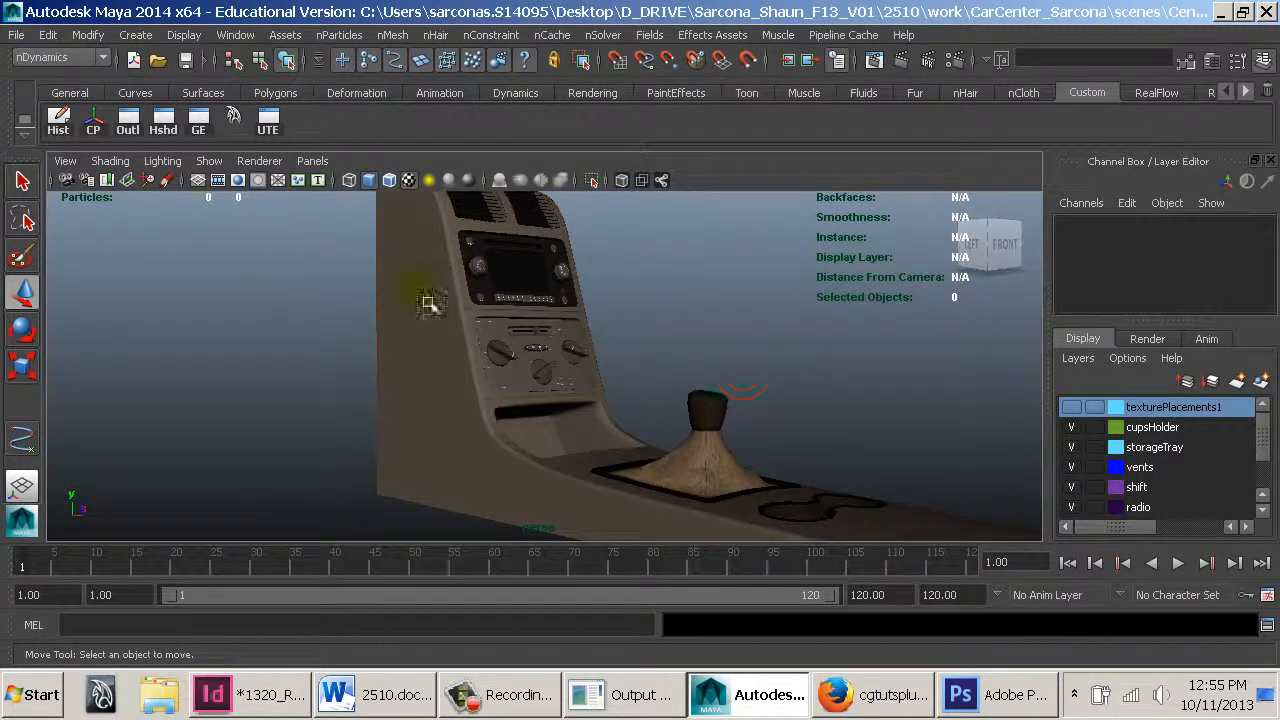
left_click(312, 160)
mouse_move(363, 180)
left_click(508, 182)
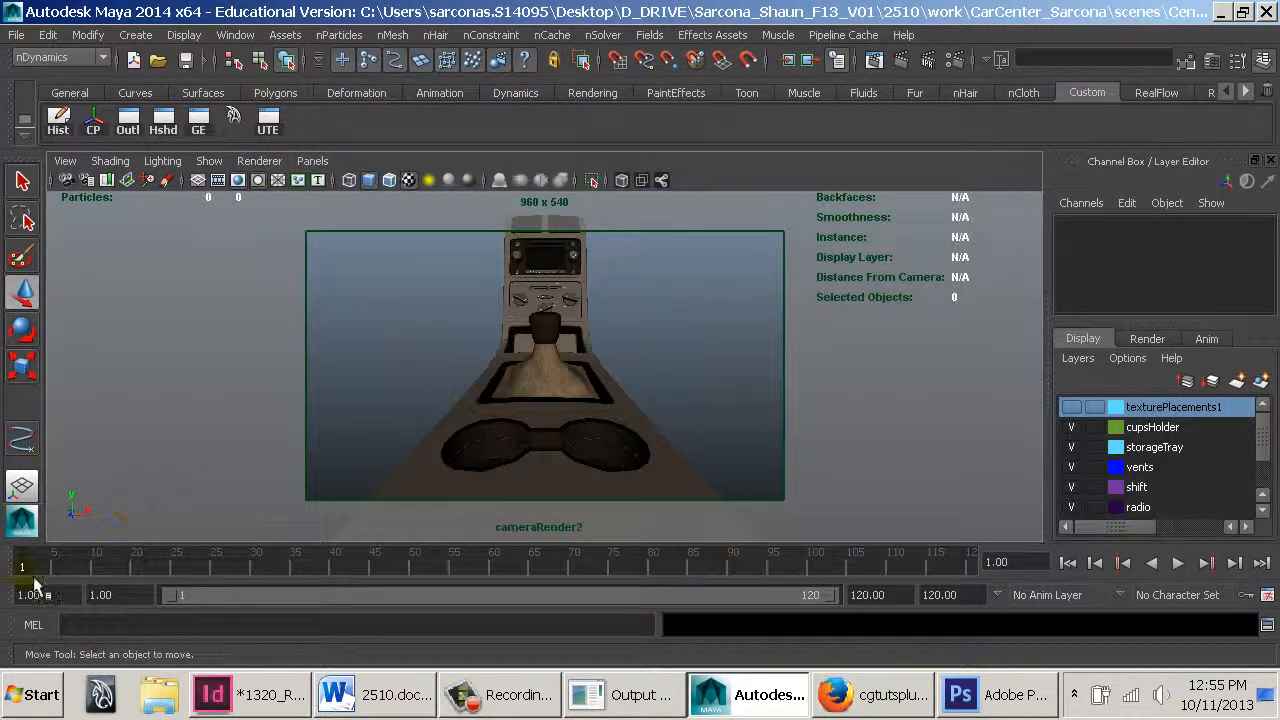
left_click_drag(40, 566, 985, 566)
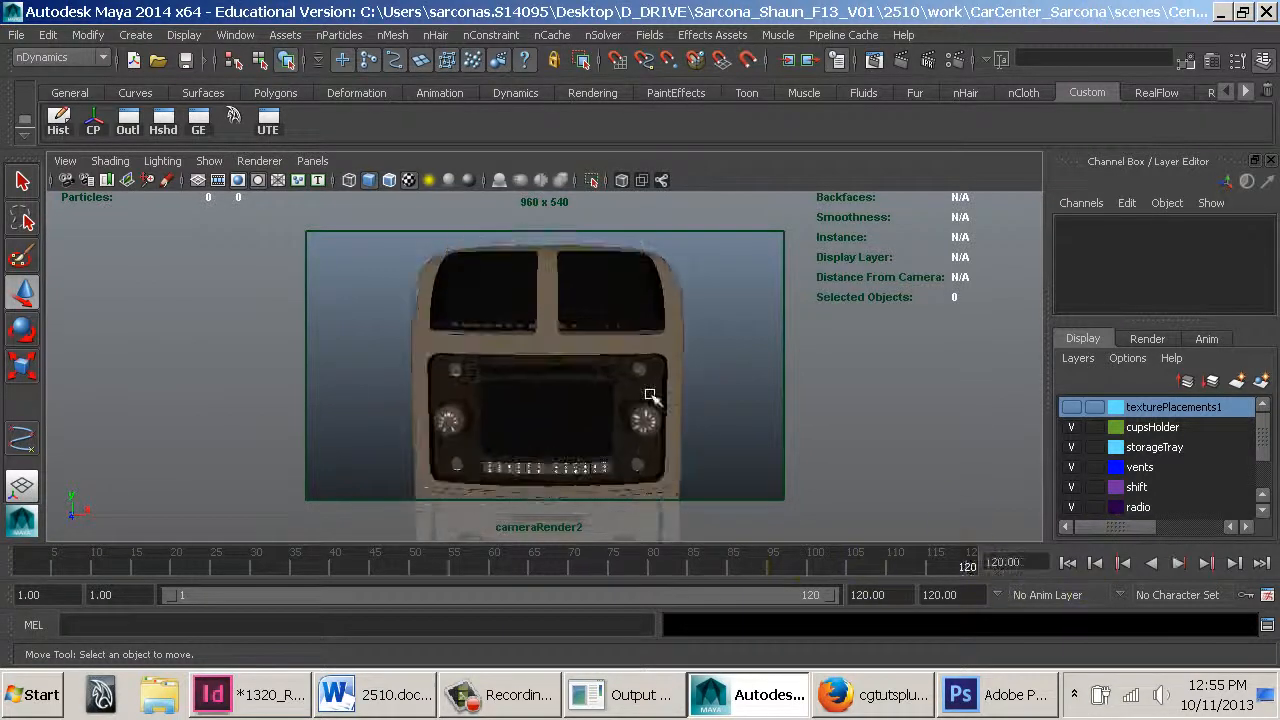
Look through cameraRender3 and camera_Render, scrubbing the timeline, then return the viewport to the persp camera
left_click(312, 160)
mouse_move(323, 177)
left_click(528, 200)
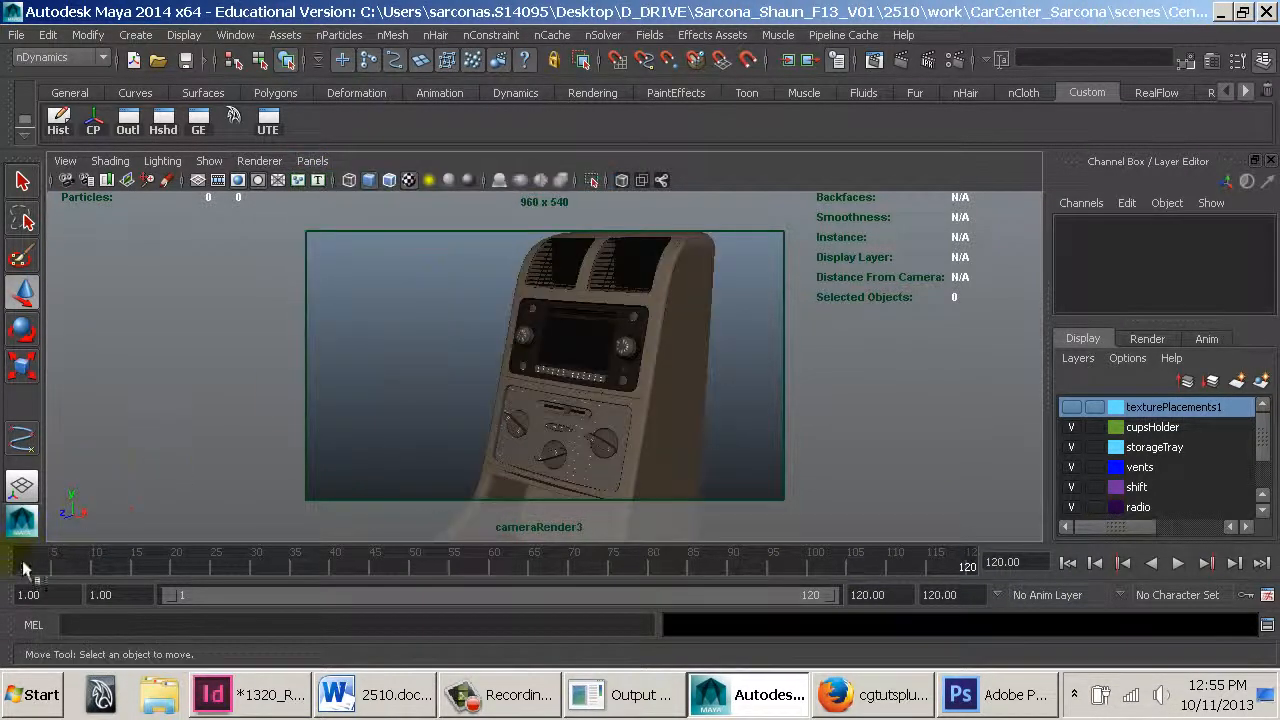
mouse_move(22, 566)
left_mouse_down()
mouse_move(822, 578)
mouse_move(1086, 562)
mouse_move(238, 552)
mouse_move(22, 566)
left_mouse_up()
left_click(312, 160)
mouse_move(437, 186)
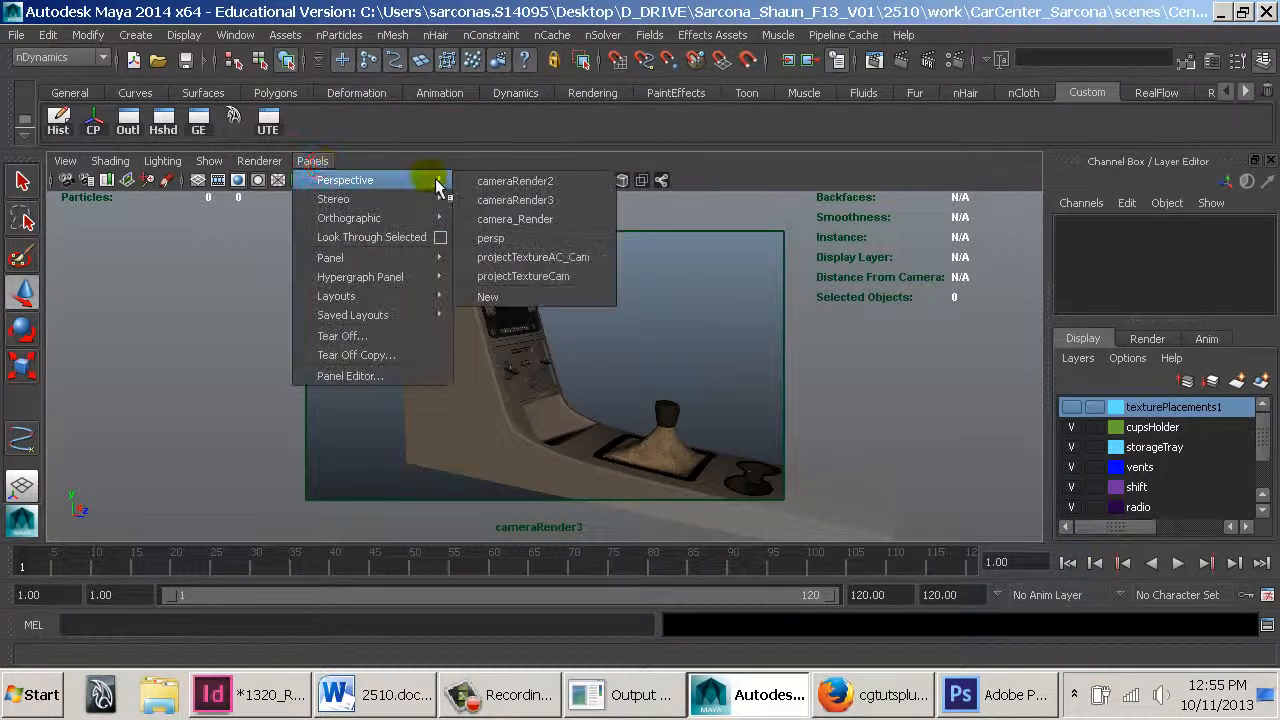
left_click(515, 219)
mouse_move(31, 571)
left_mouse_down()
mouse_move(700, 577)
mouse_move(1194, 606)
mouse_move(300, 565)
mouse_move(22, 566)
left_mouse_up()
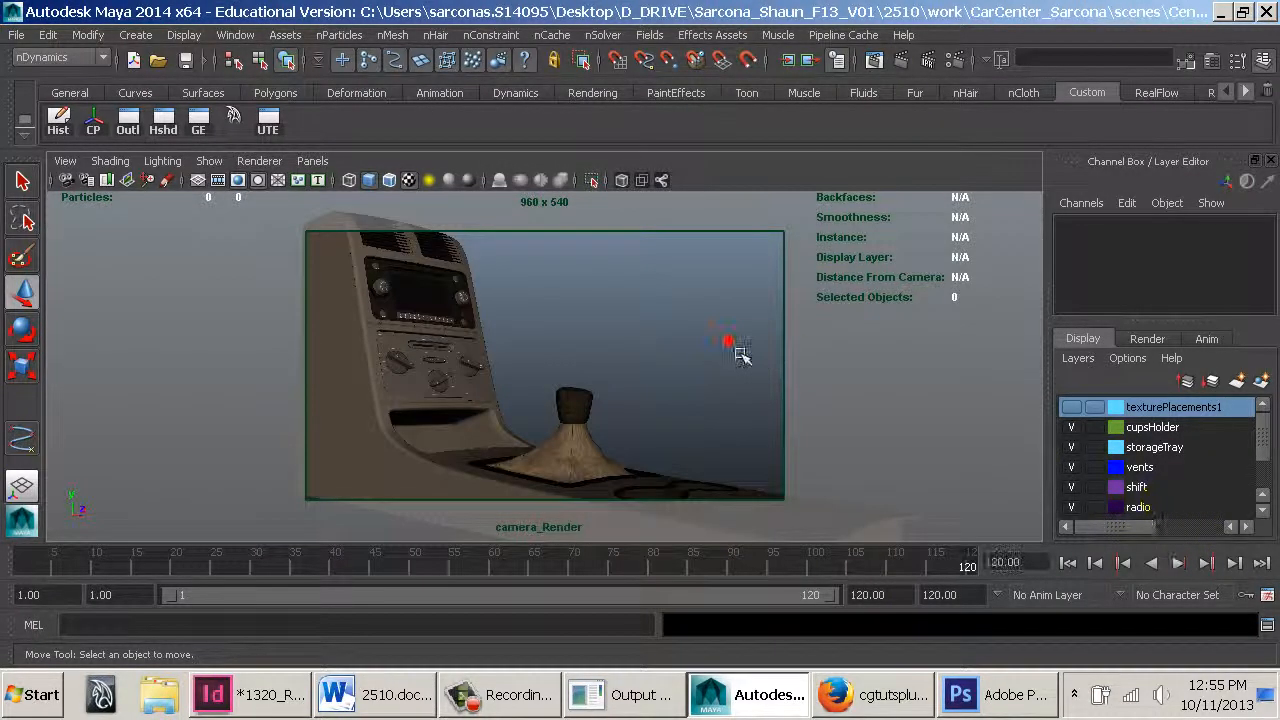
left_click(312, 161)
mouse_move(430, 182)
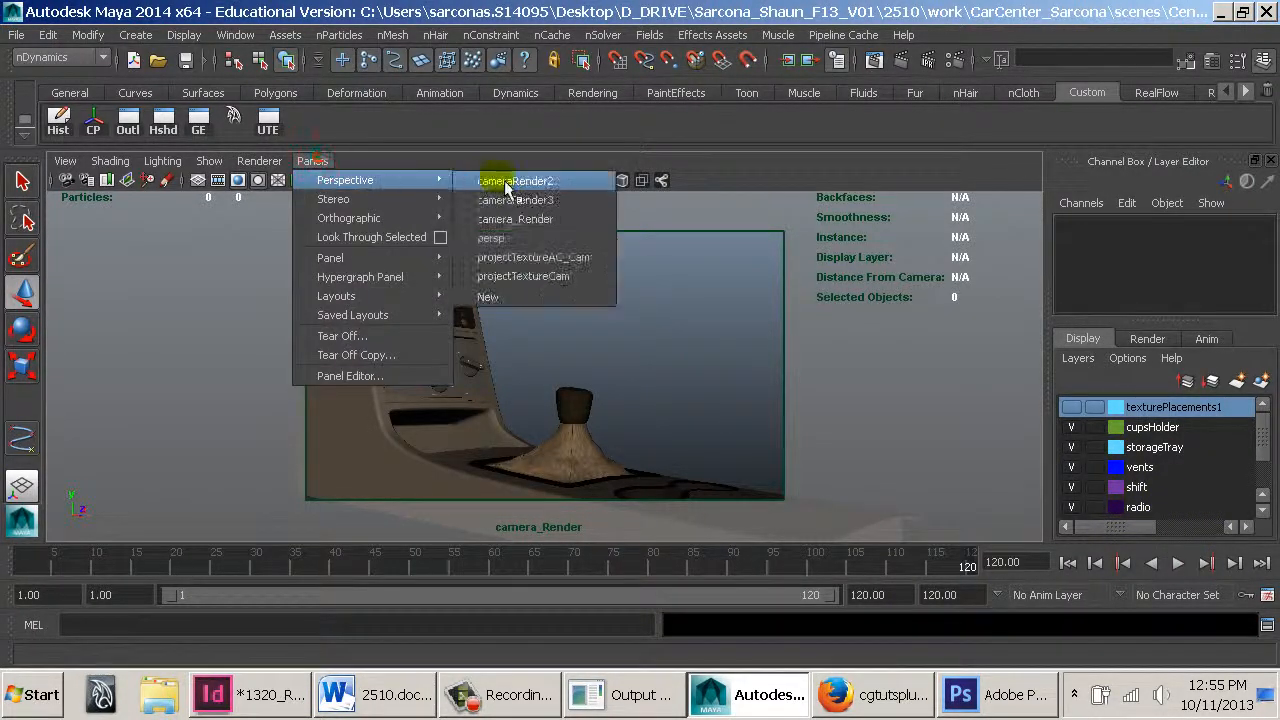
left_click(530, 239)
left_click(749, 280)
In Render Settings, set the file name prefix to the user's surname followed by _ConsoleRendering_
left_click(955, 59)
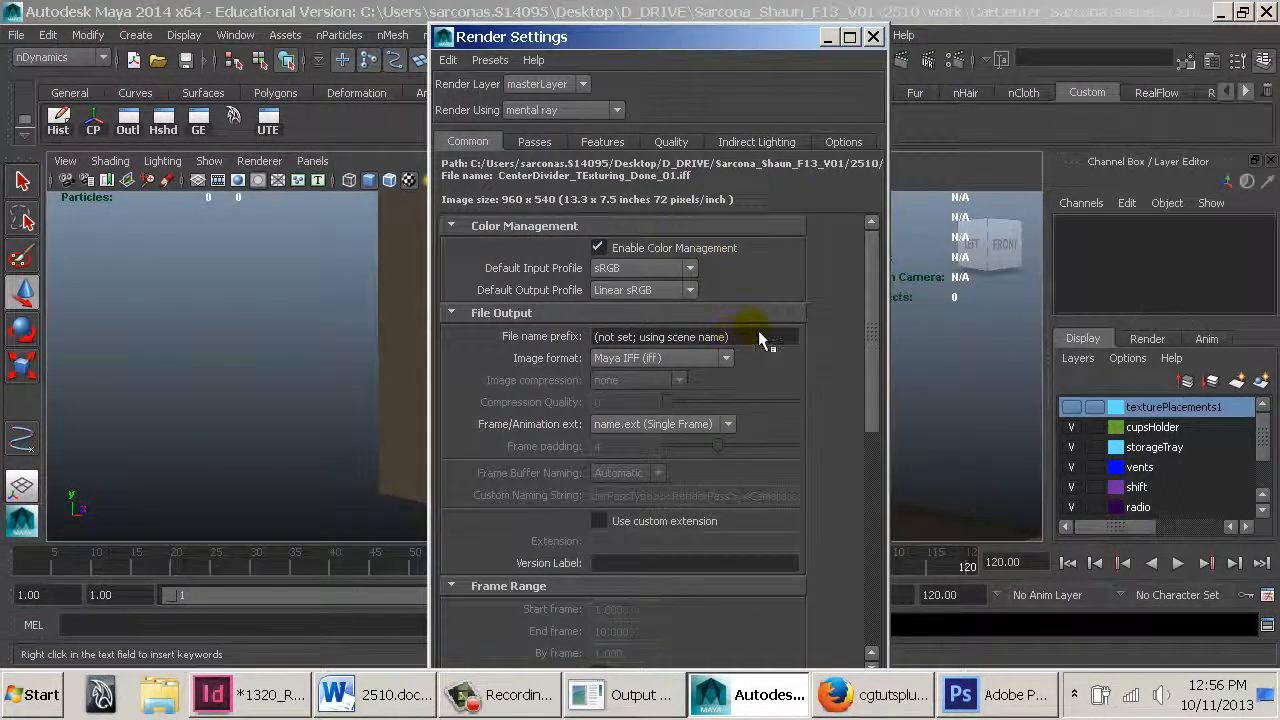
left_click(759, 336)
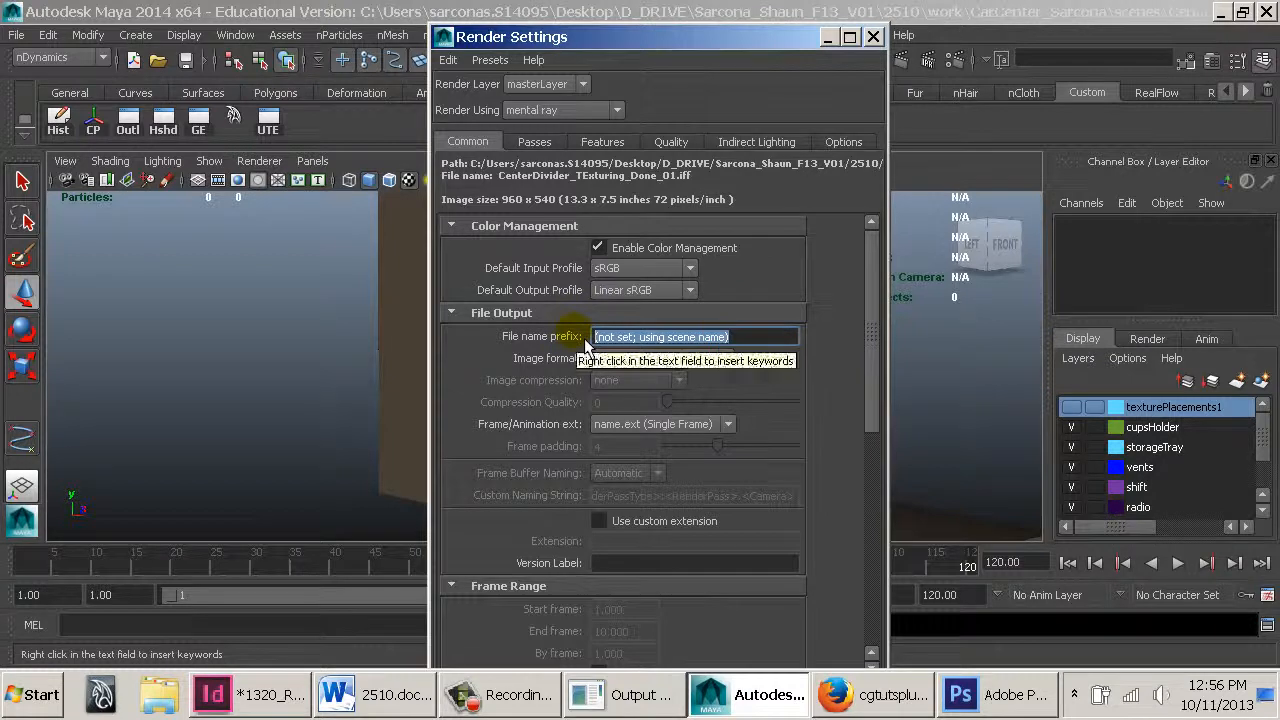
type("Re")
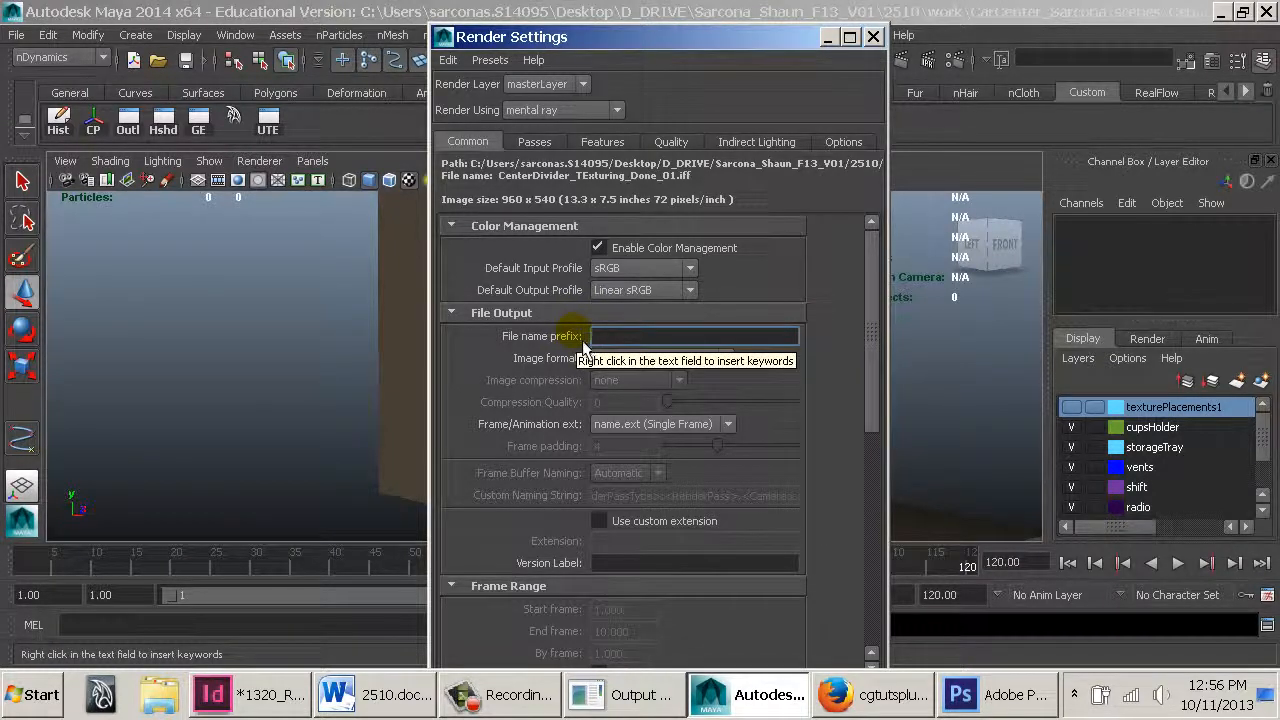
key("BackSpace")
type("M")
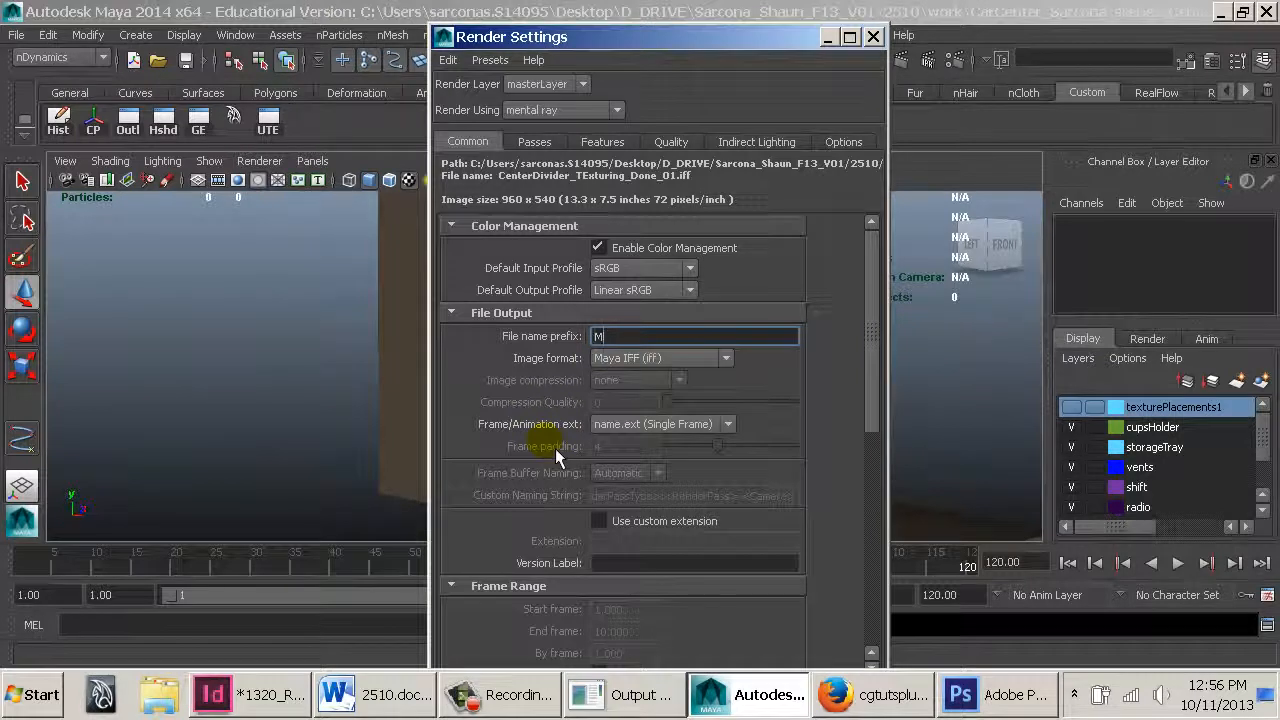
key("BackSpace")
type("Sarcona_RadioREndering")
key("BackSpace")
key("BackSpace")
key("BackSpace")
key("BackSpace")
key("BackSpace")
key("BackSpace")
key("BackSpace")
key("BackSpace")
key("BackSpace")
key("BackSpace")
key("BackSpace")
key("BackSpace")
key("BackSpace")
key("BackSpace")
type("ConsoleREnd")
key("BackSpace")
key("BackSpace")
key("BackSpace")
key("BackSpace")
type("Rendering_")
scroll(558, 447, "down", 3)
scroll(684, 456, "down", 5)
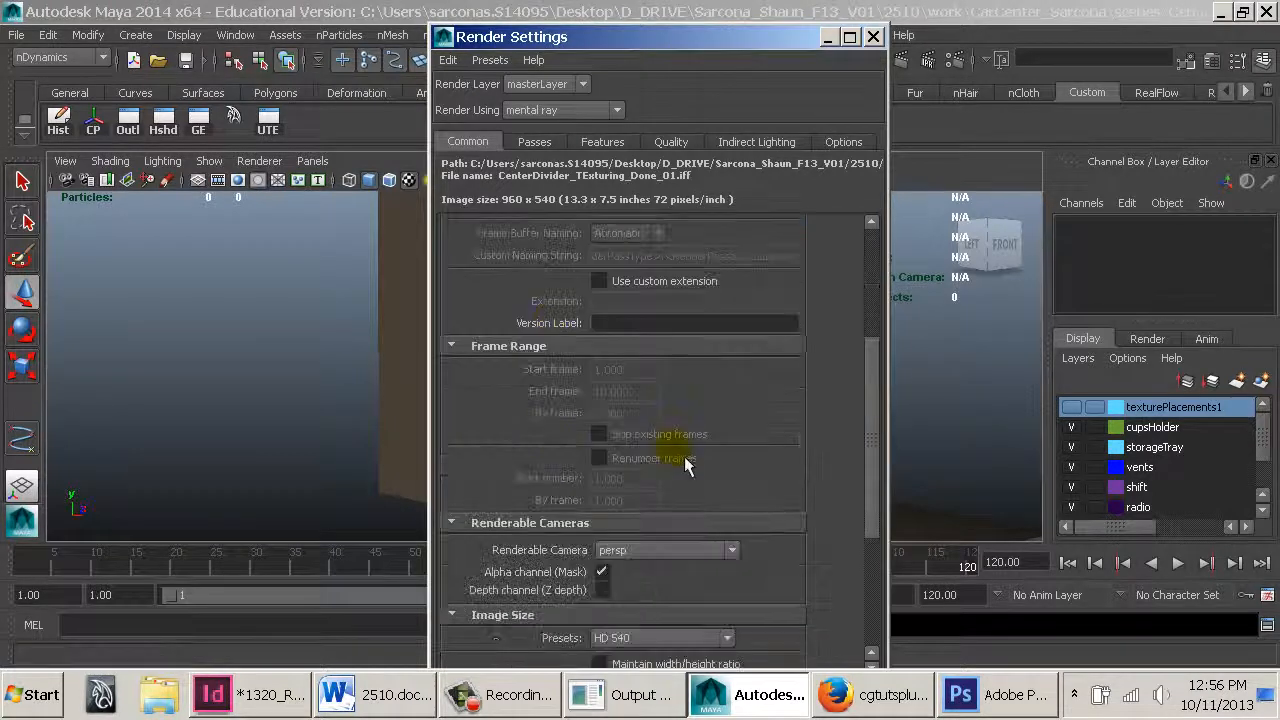
scroll(682, 483, "up", 5)
scroll(681, 481, "up", 3)
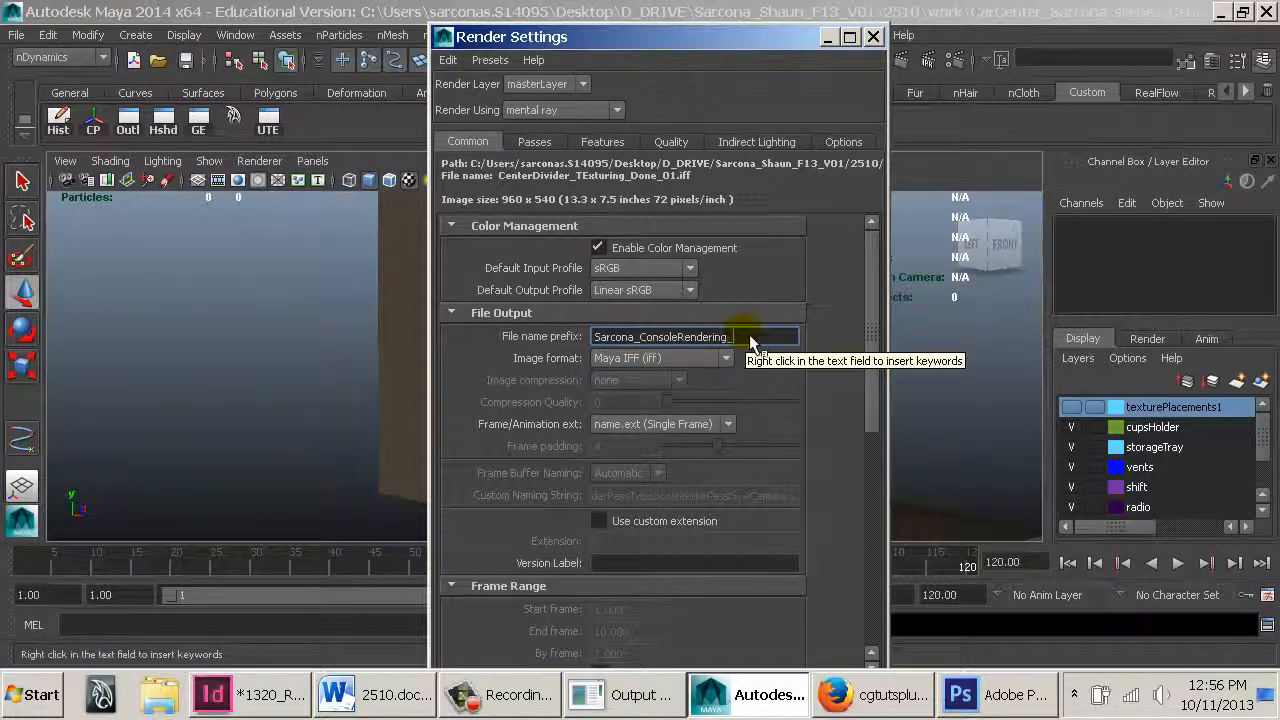
Append the camera name keyword <Camera> to the end of the file name prefix
right_click(752, 337)
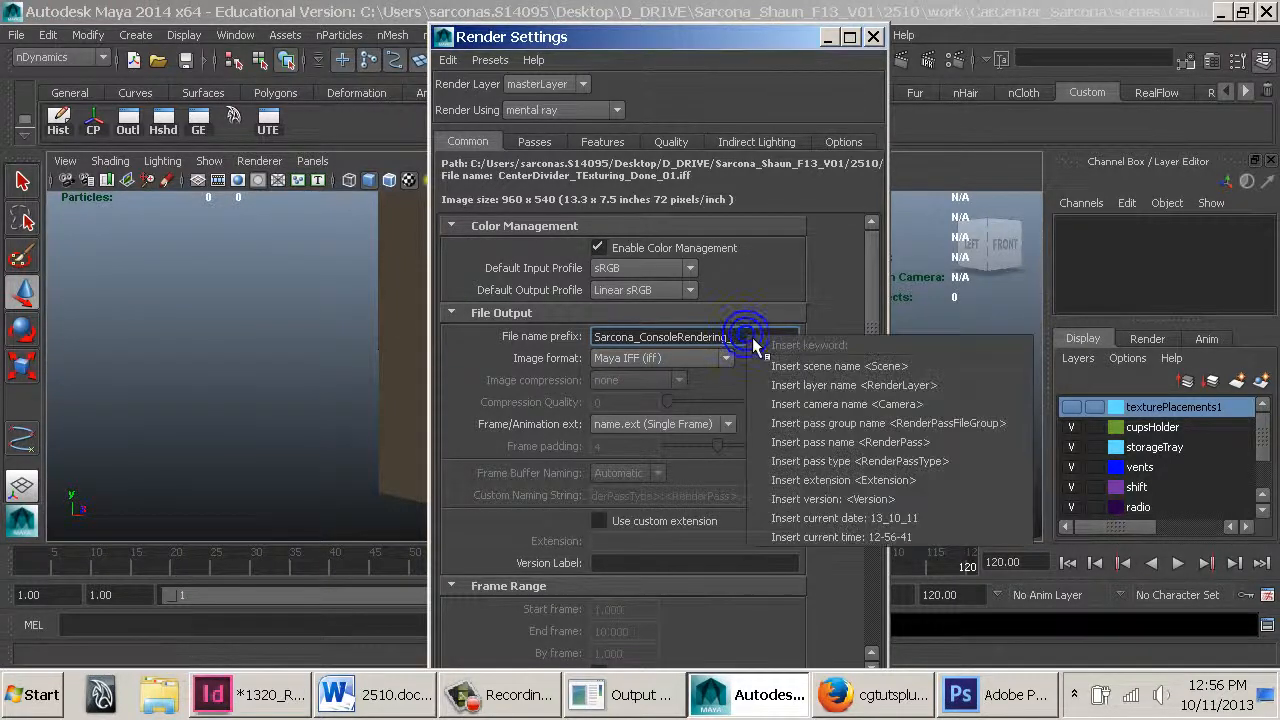
left_click(796, 409)
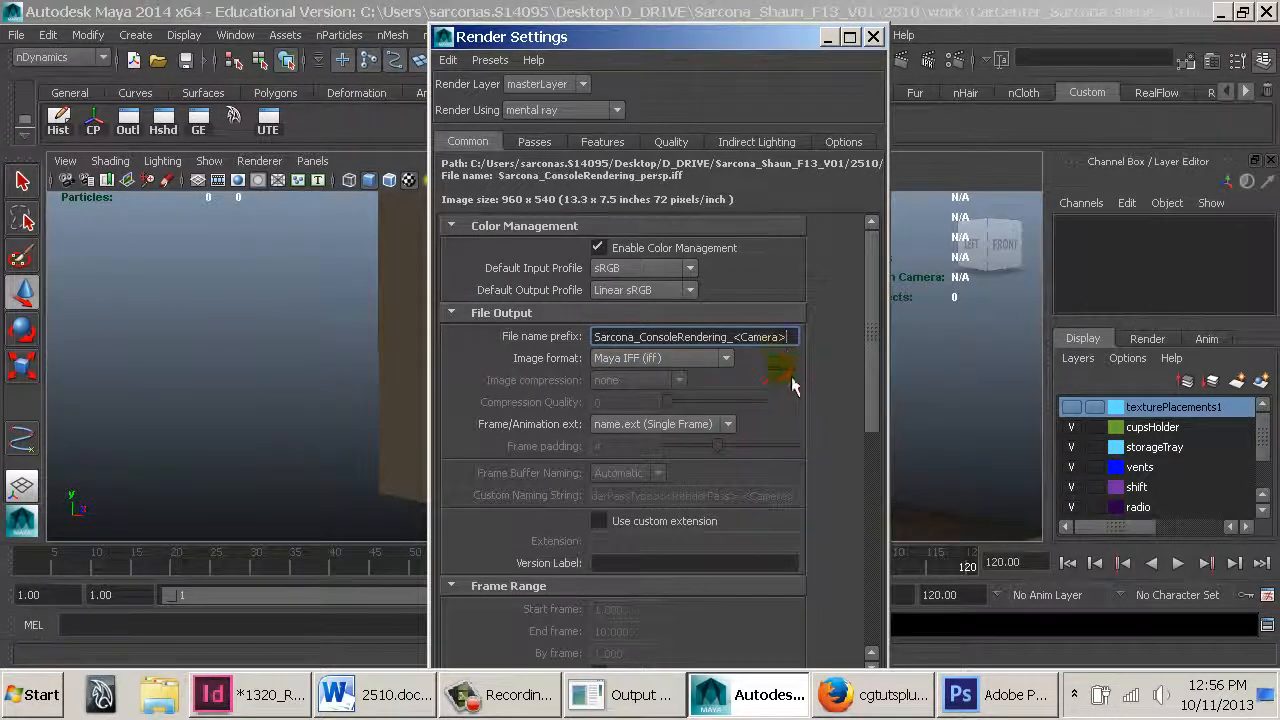
left_click_drag(799, 339, 738, 348)
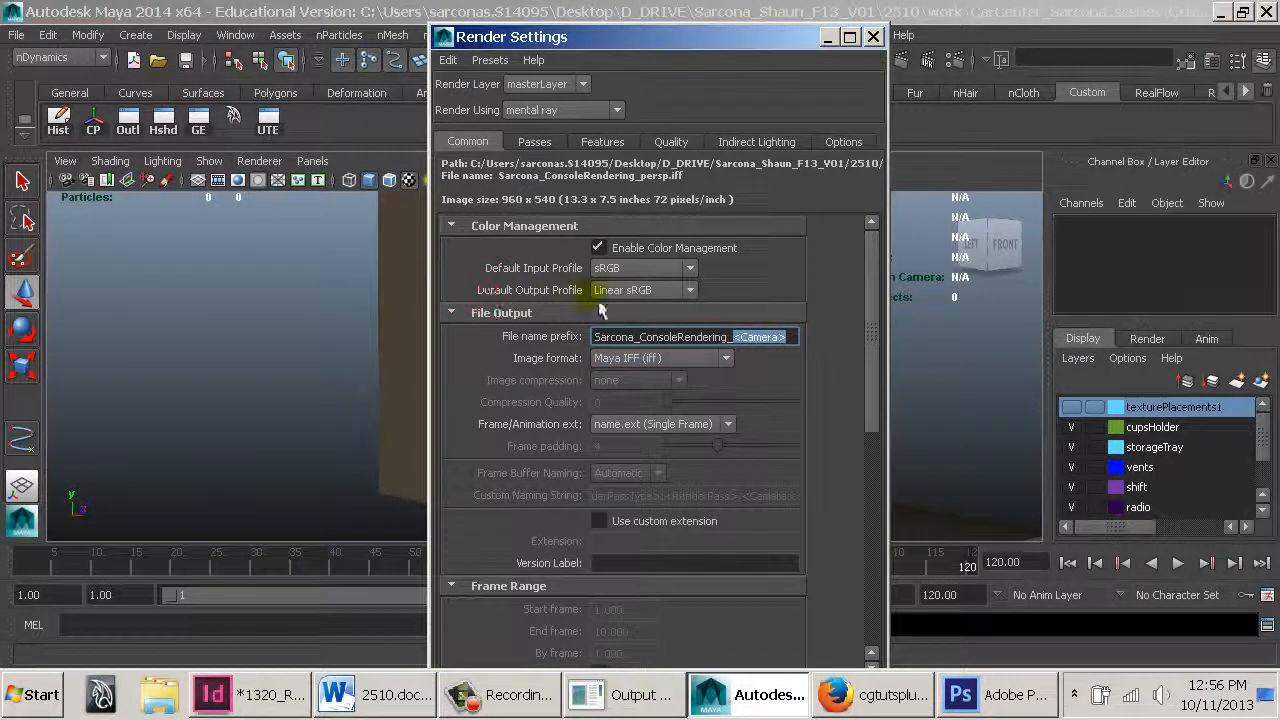
Set the default output color profile to sRGB
left_click(669, 296)
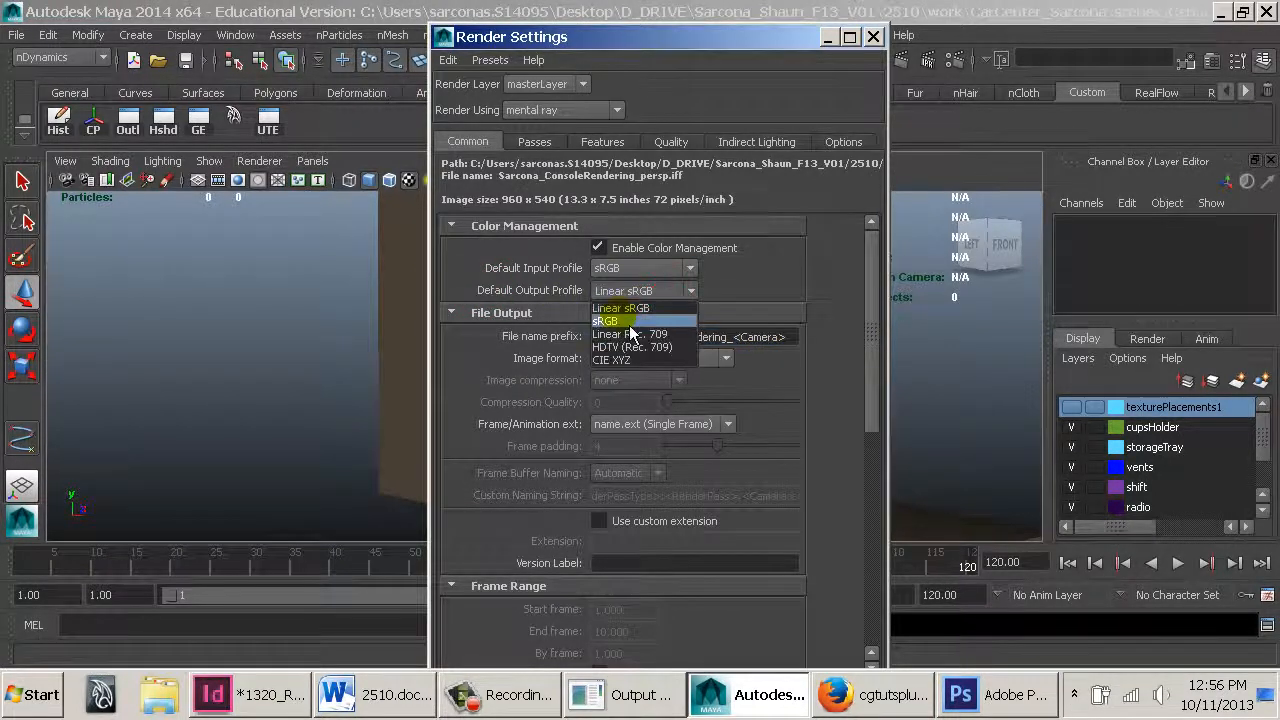
left_click(618, 314)
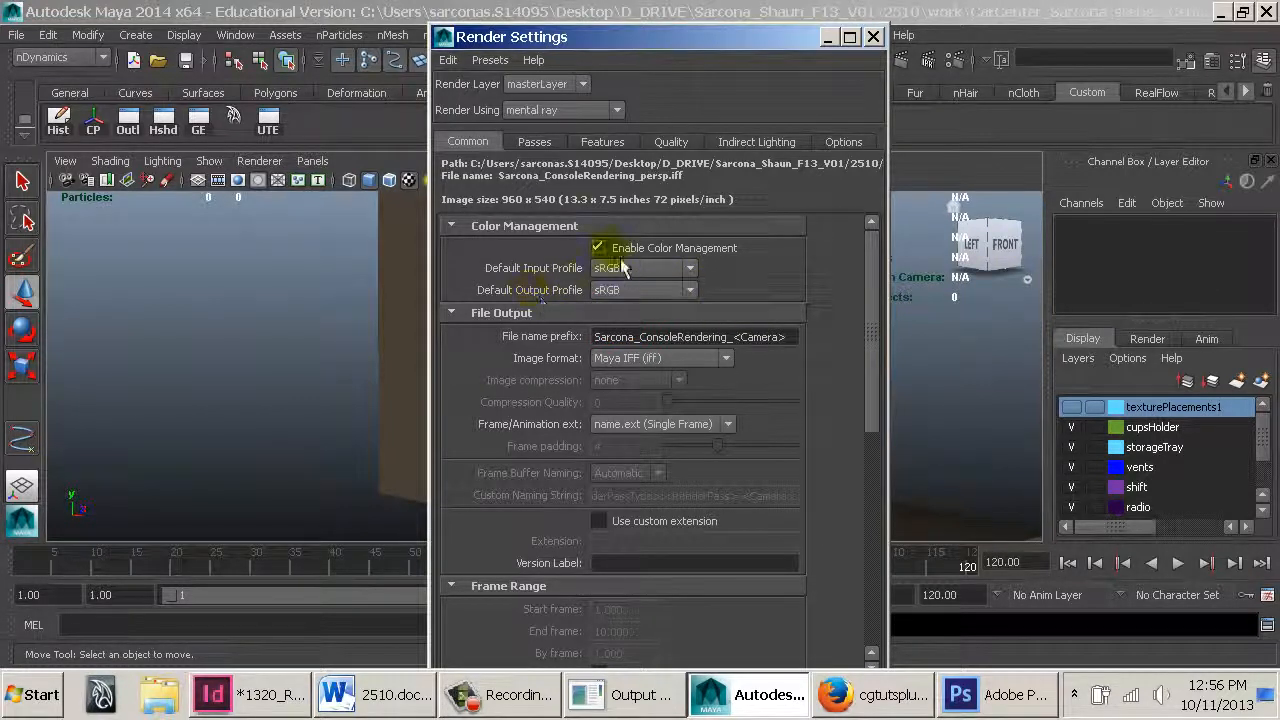
left_click(630, 300)
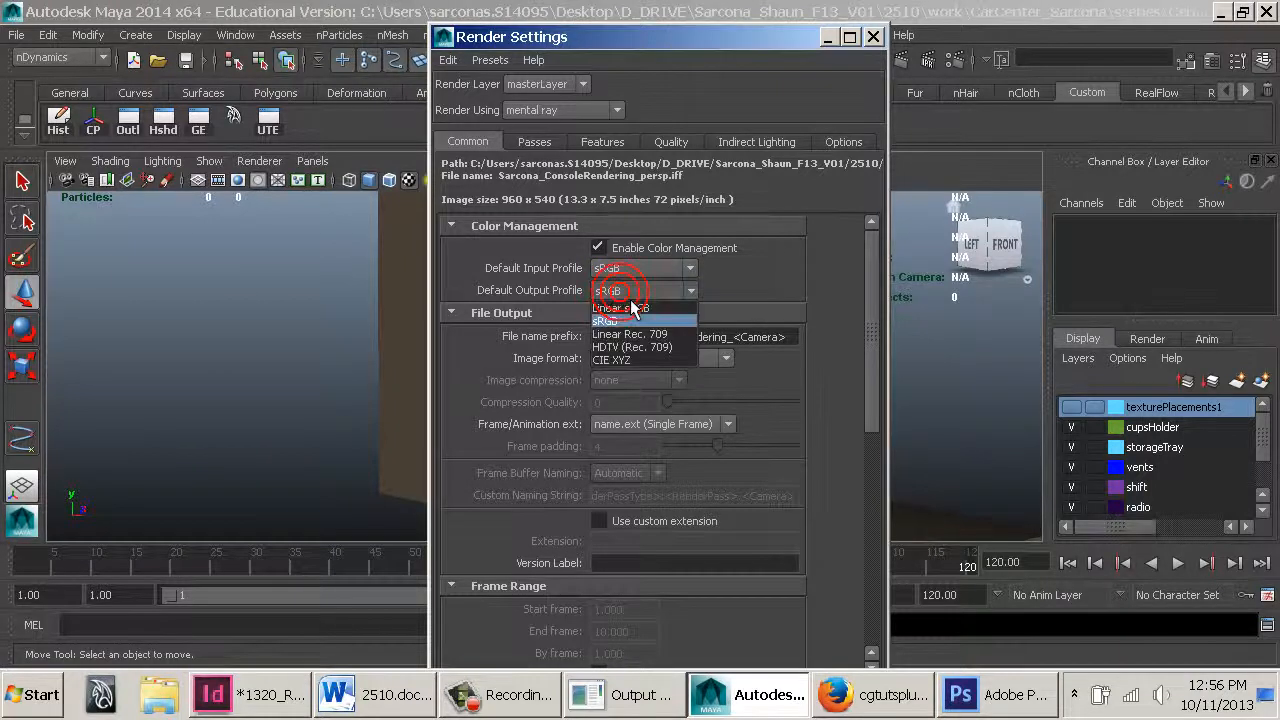
left_click(612, 292)
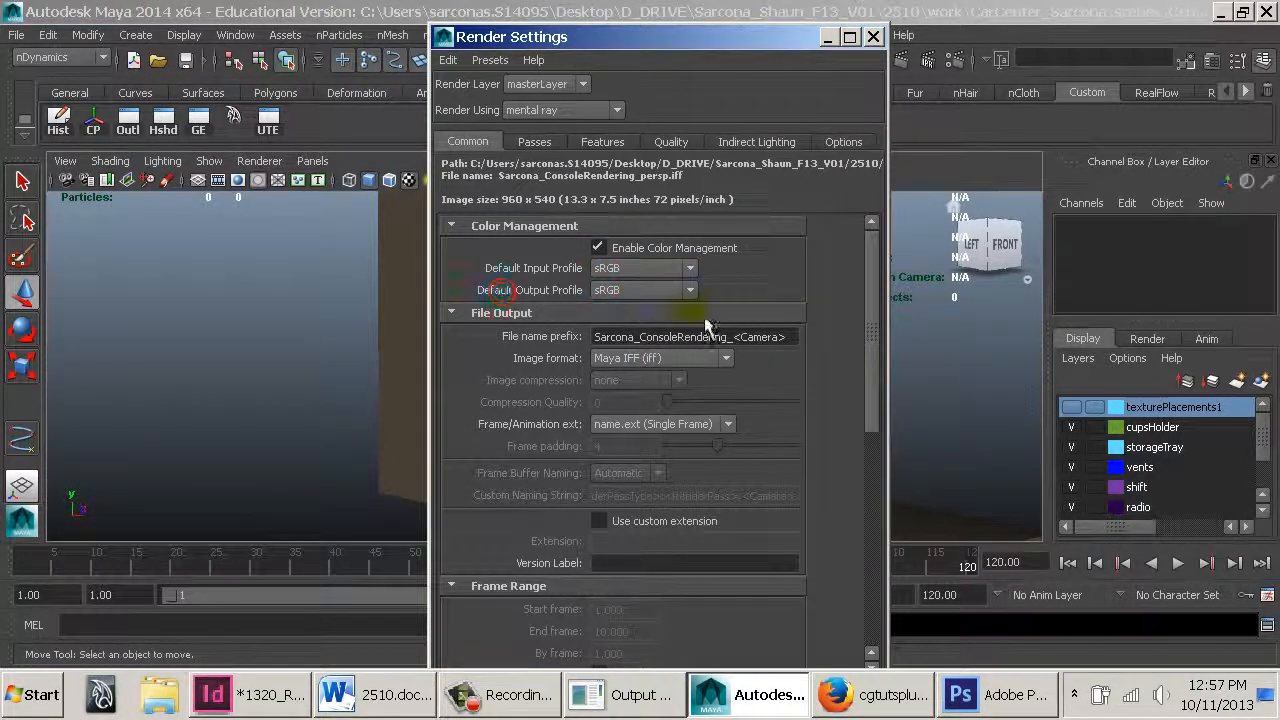
Set the frame/animation extension to name.#.ext
left_click(700, 358)
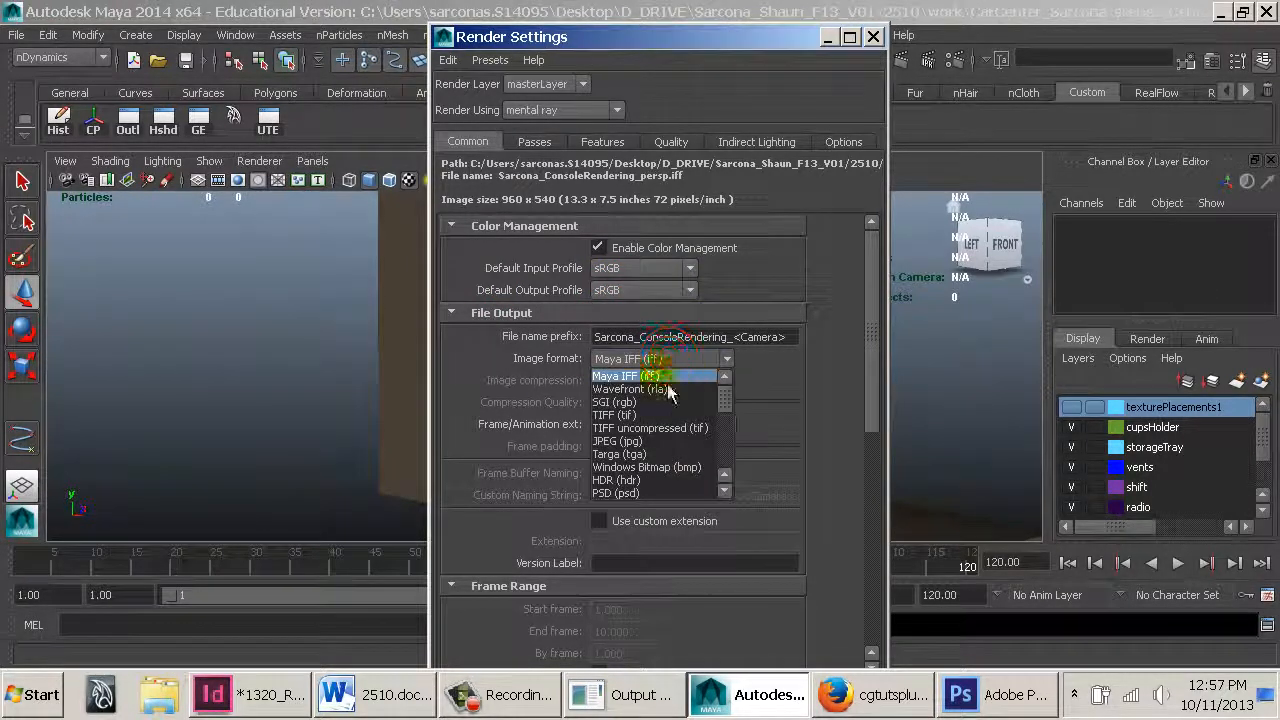
left_click(782, 364)
scroll(847, 378, "down", 2)
left_click(701, 365)
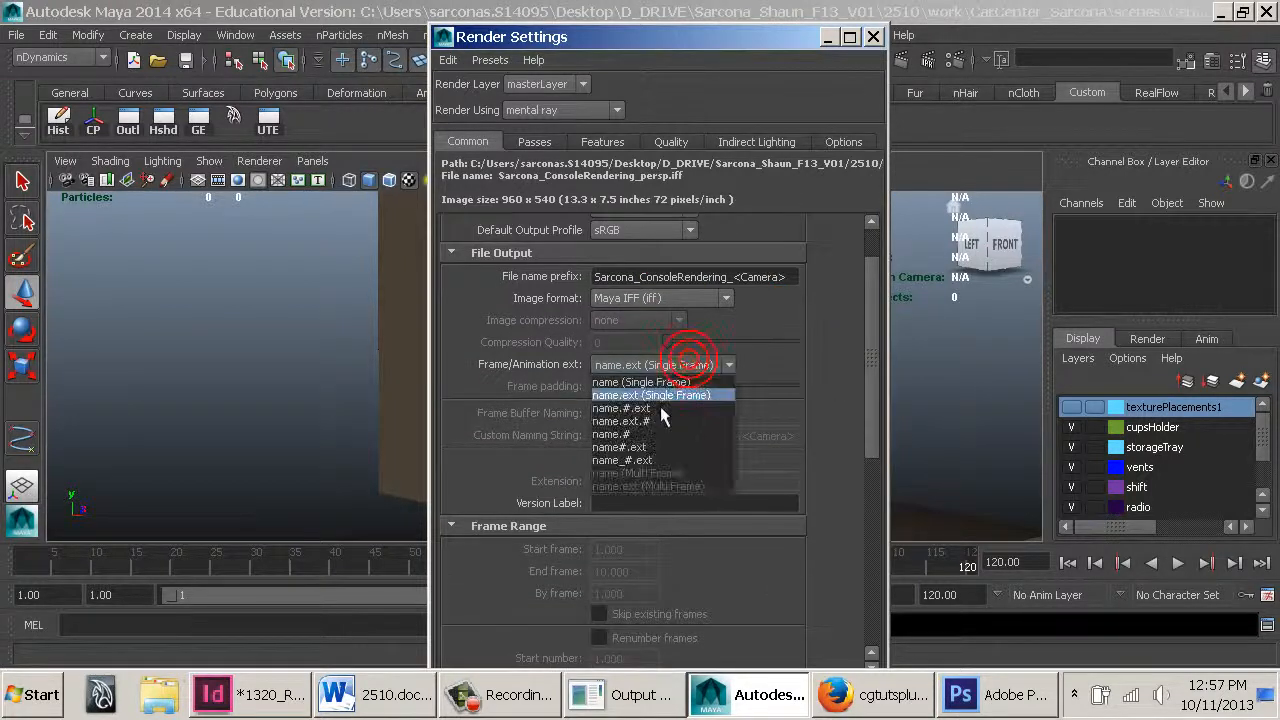
left_click(655, 410)
Set the frame range's end frame to 120
scroll(670, 388, "down", 3)
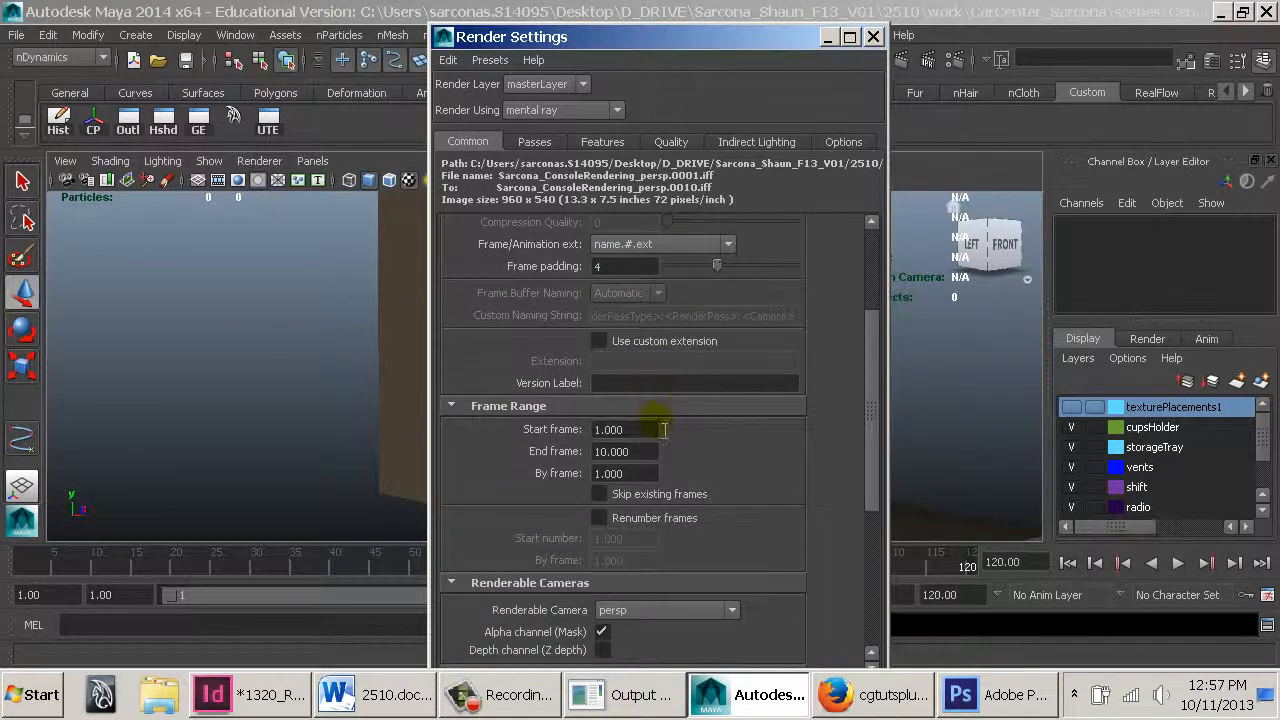
left_click_drag(650, 452, 533, 462)
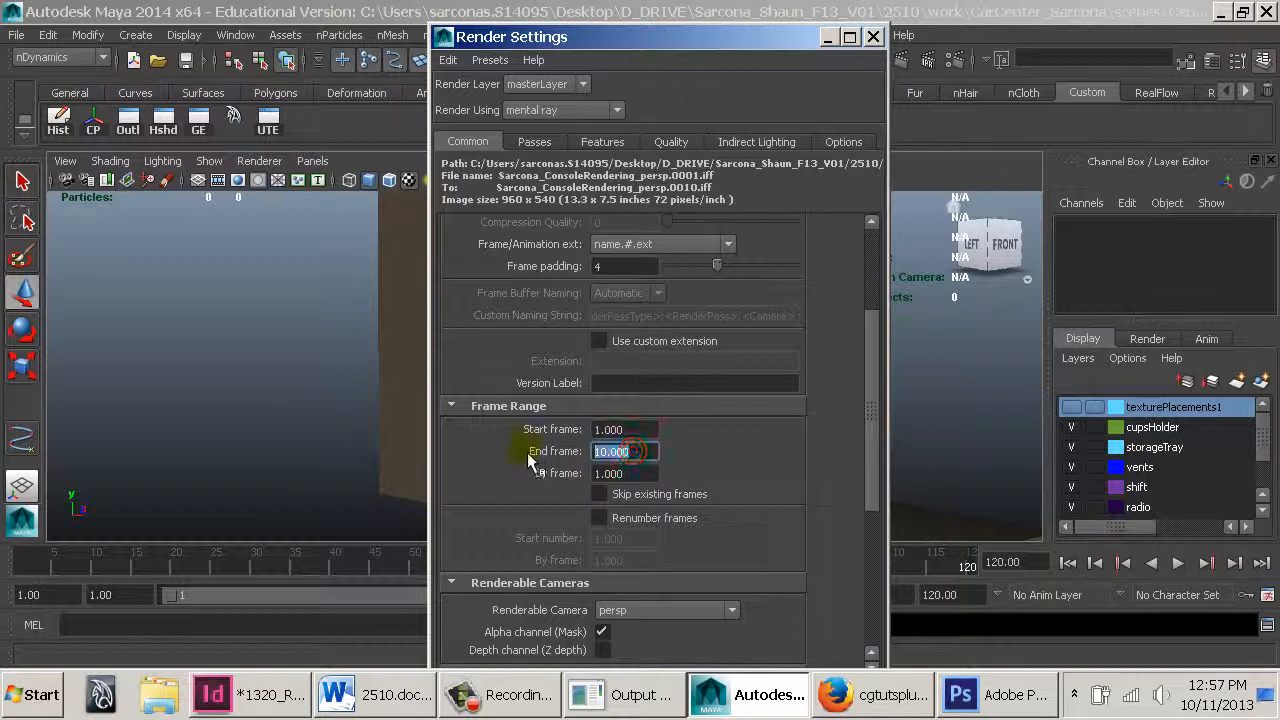
type("120")
key("Return")
Set the renderable camera to cameraRender2
scroll(540, 450, "down", 5)
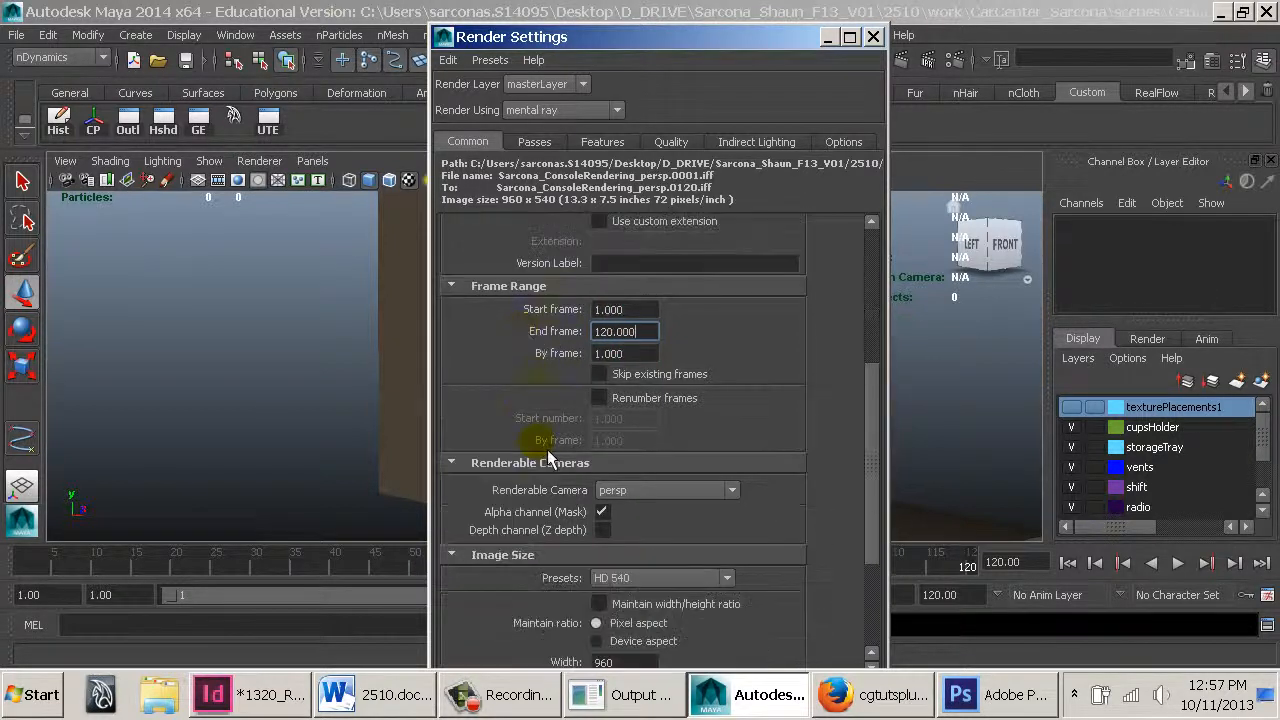
left_click(695, 308)
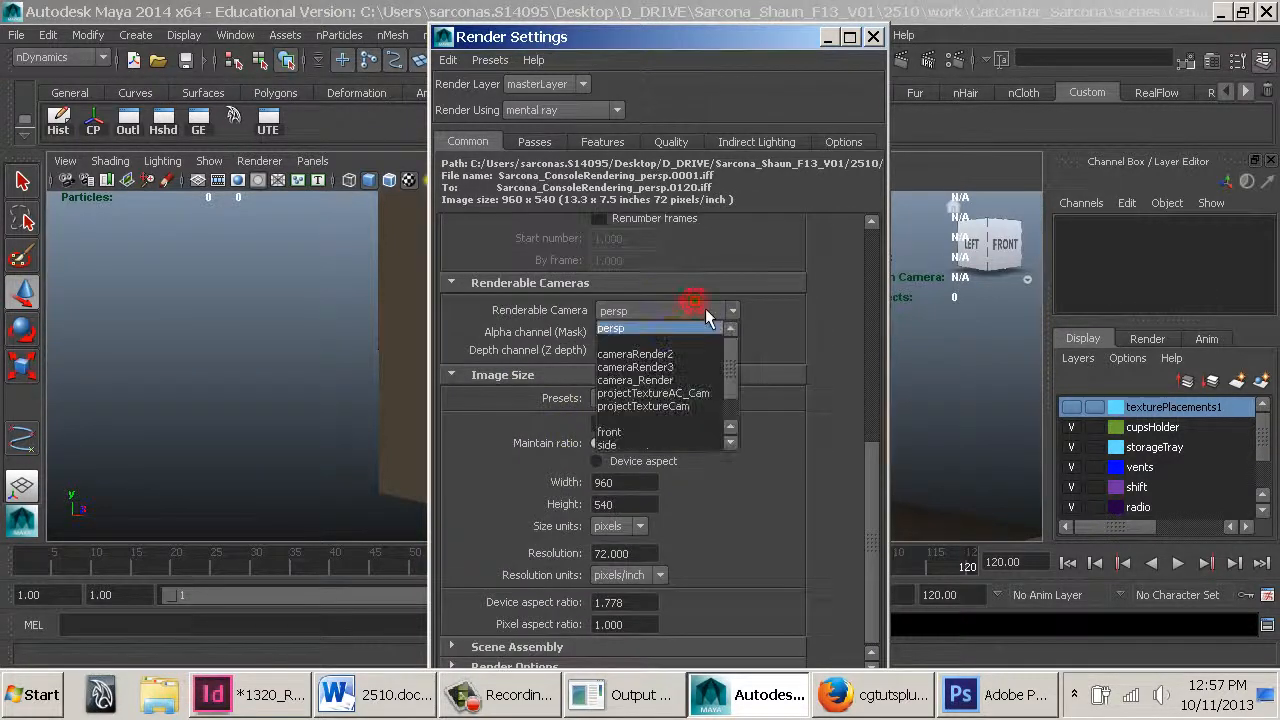
left_click(669, 358)
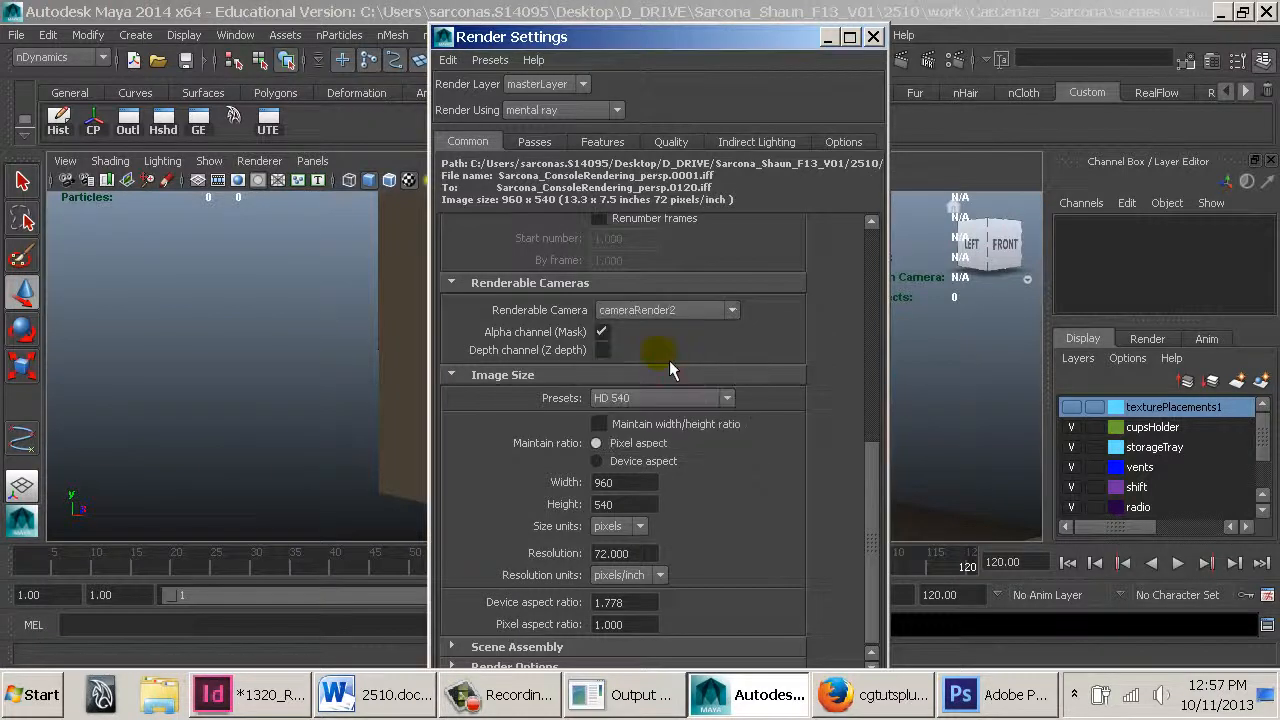
Add cameraRender3 and camera_Render as two more renderable cameras
left_click(675, 315)
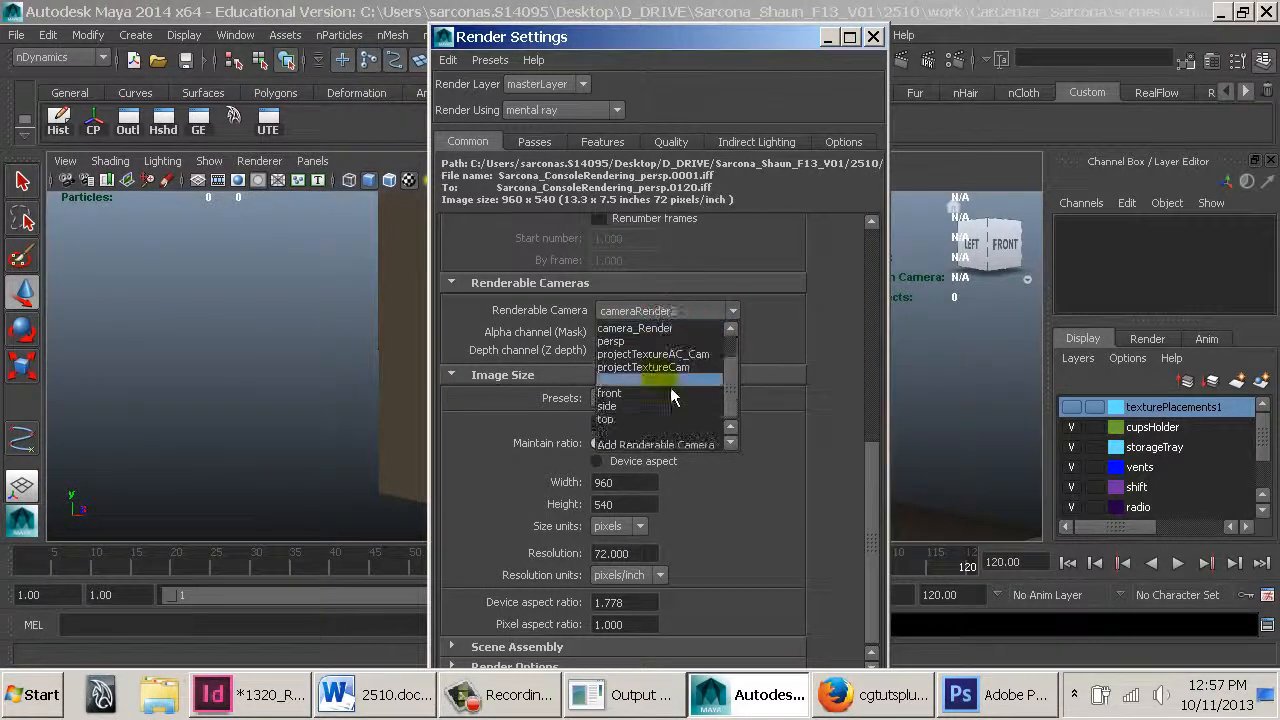
left_click(655, 445)
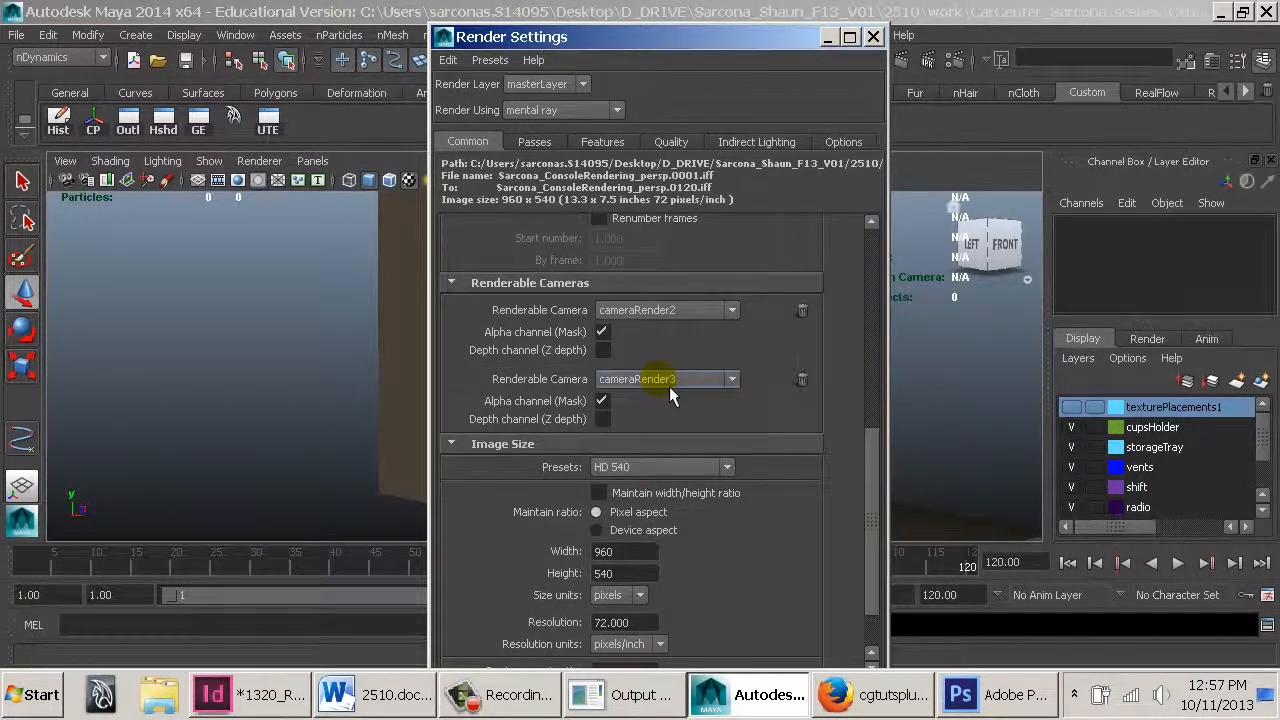
left_click(670, 382)
left_click(660, 514)
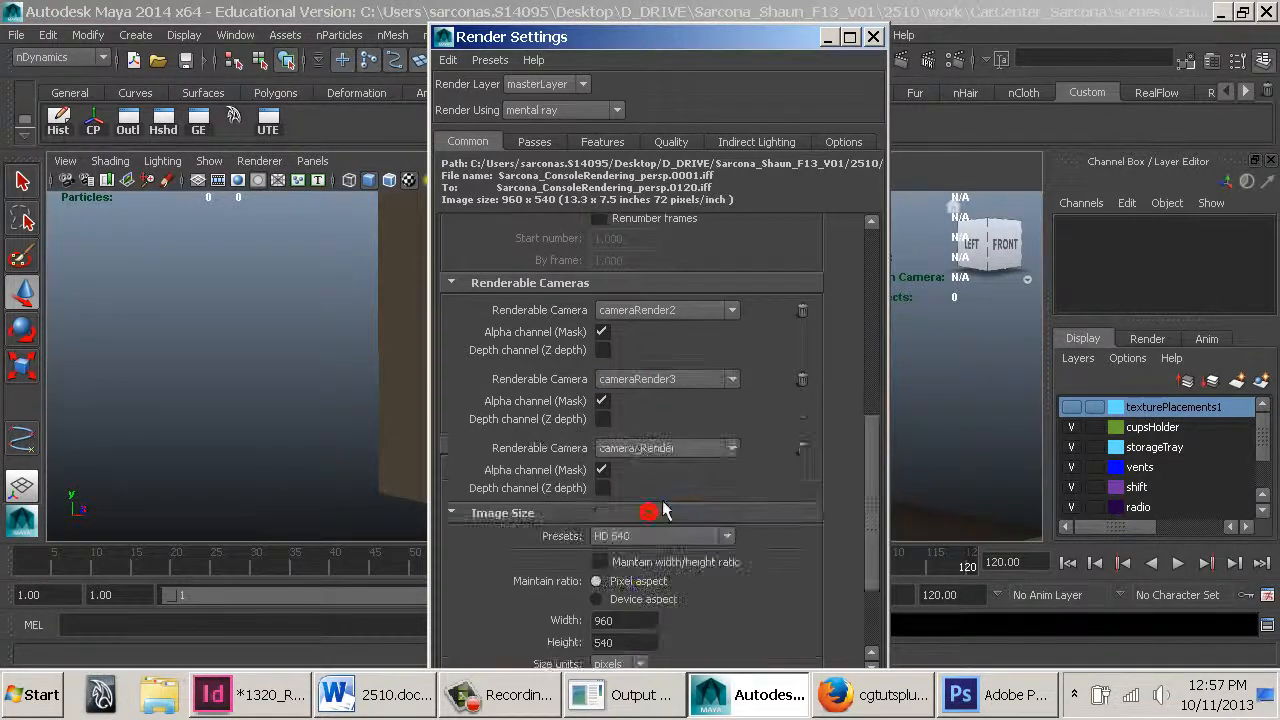
left_click(662, 449)
left_click(656, 467)
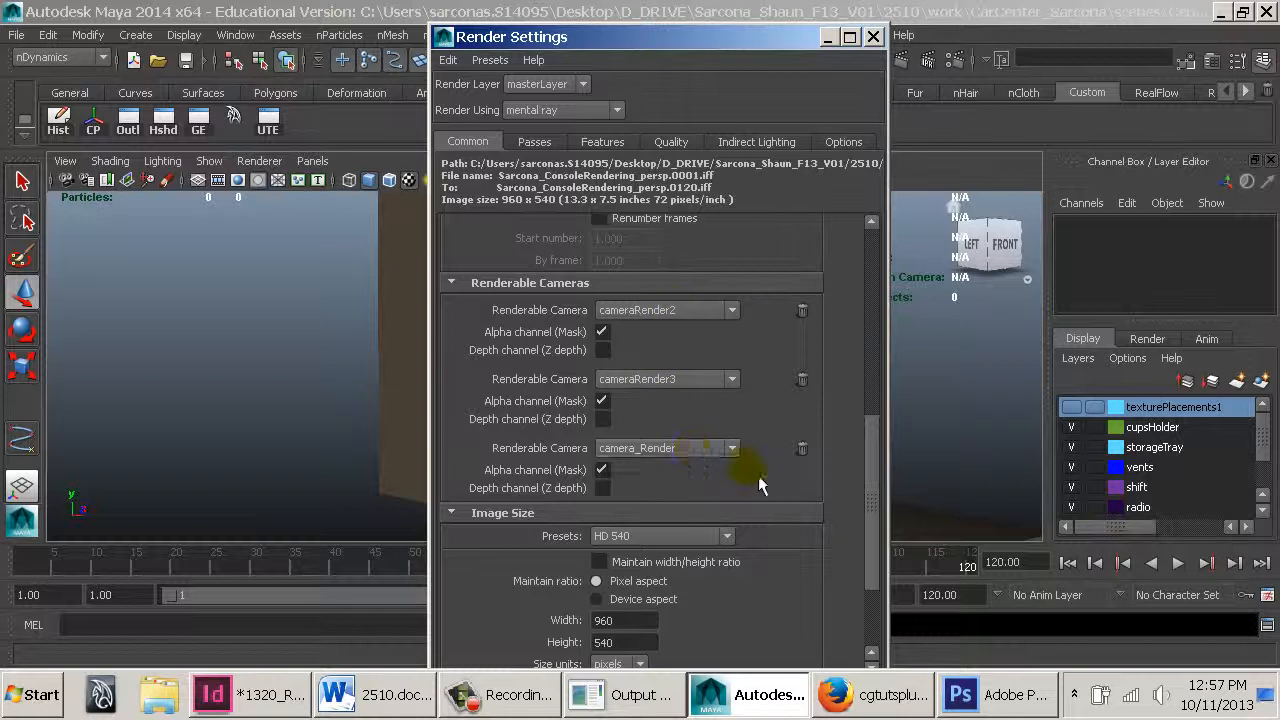
Set the unified sampling Quality to 2 in the quality settings
scroll(752, 455, "down", 3)
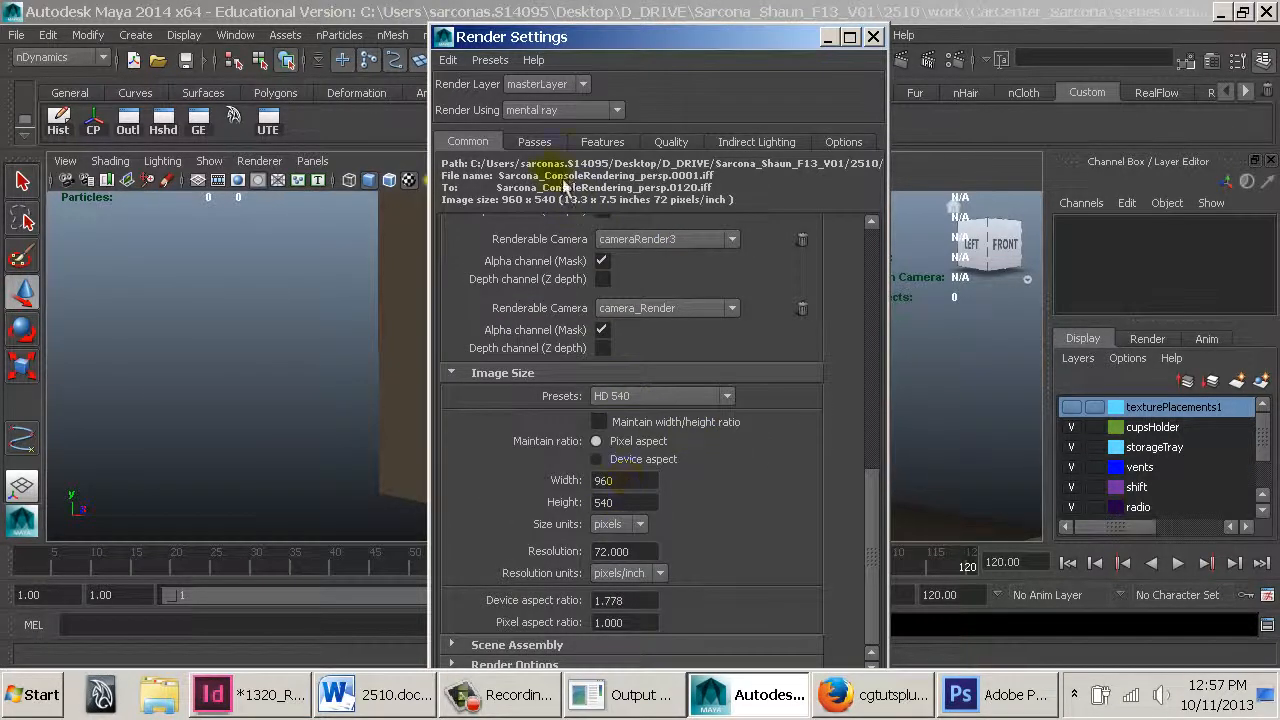
left_click(533, 142)
left_click(626, 146)
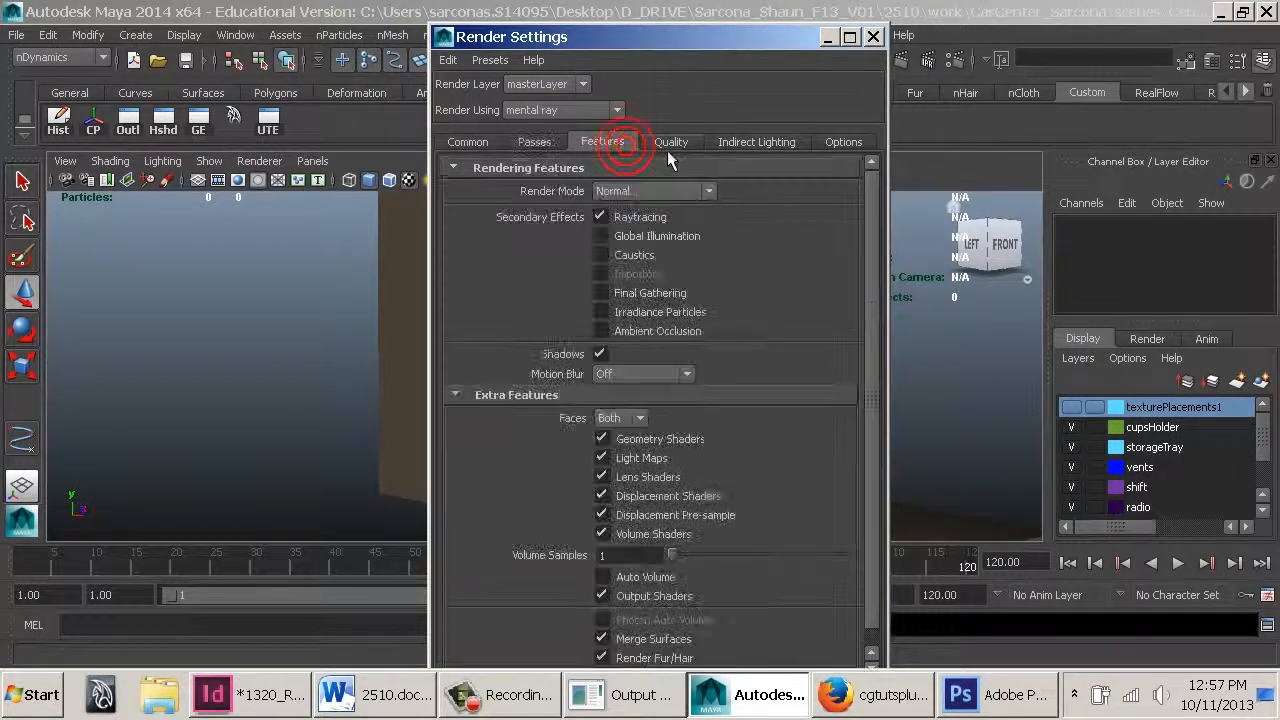
left_click(668, 146)
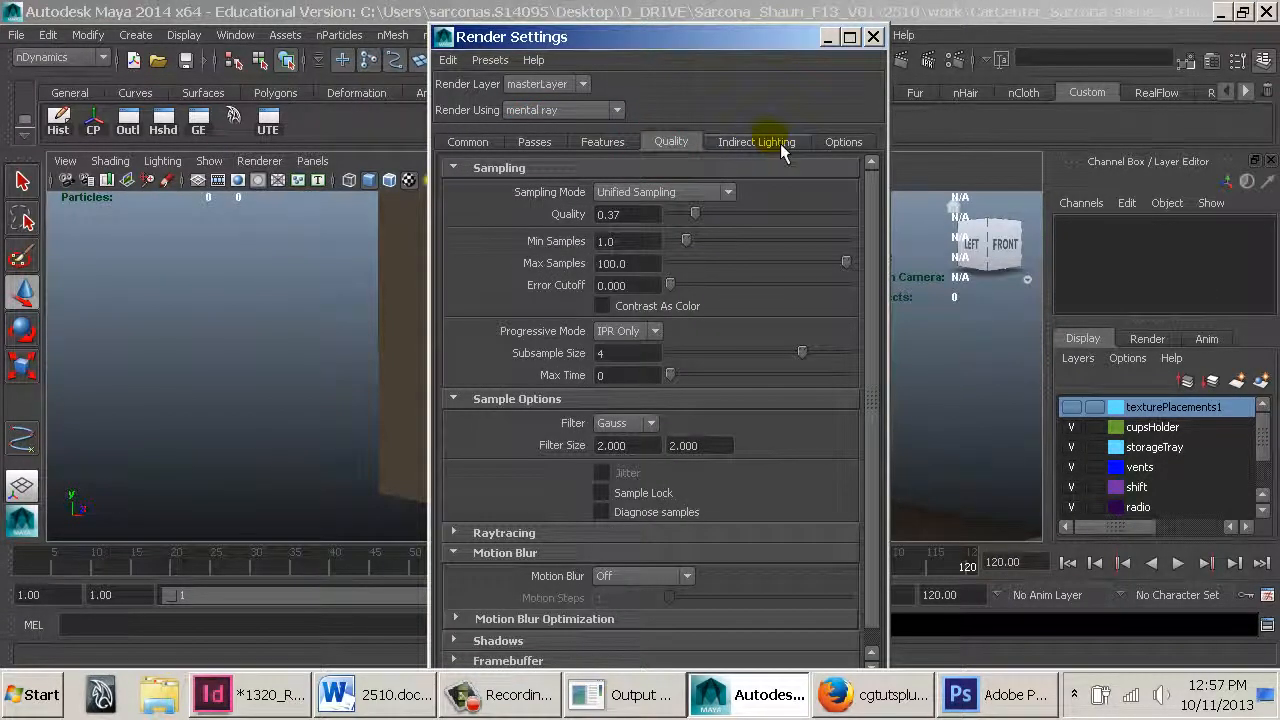
left_click(615, 214)
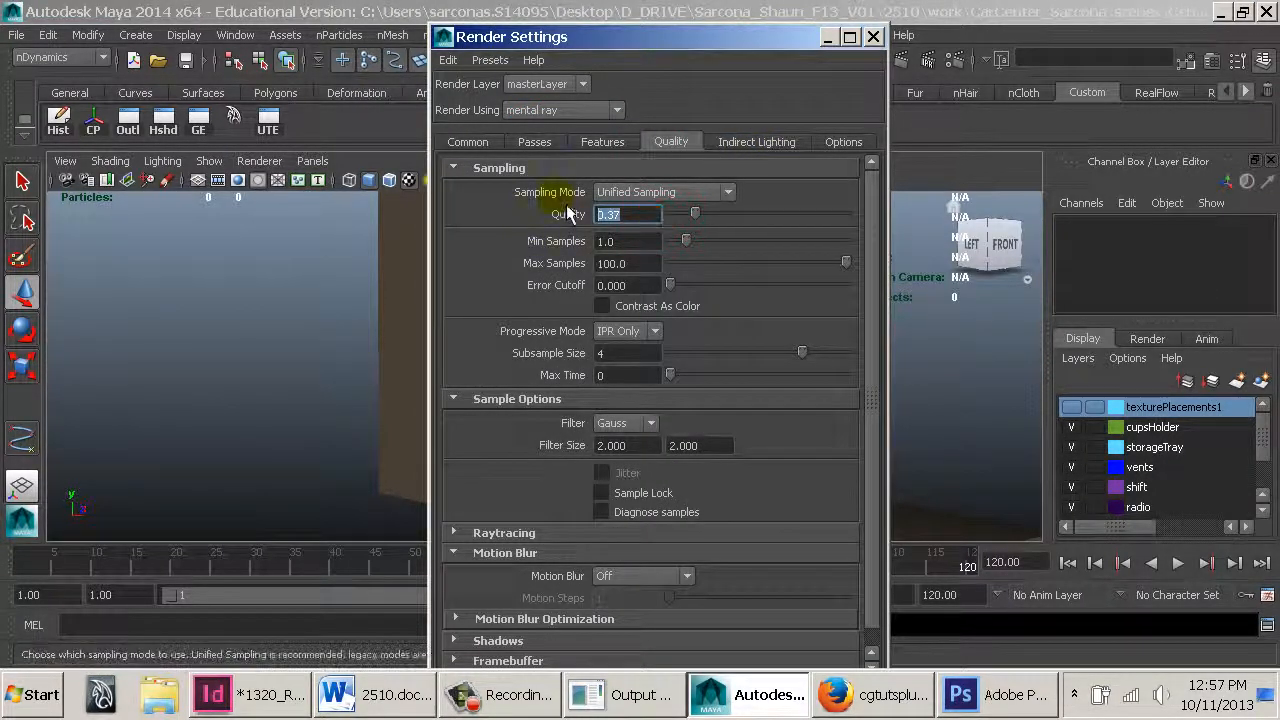
type("1")
key("Return")
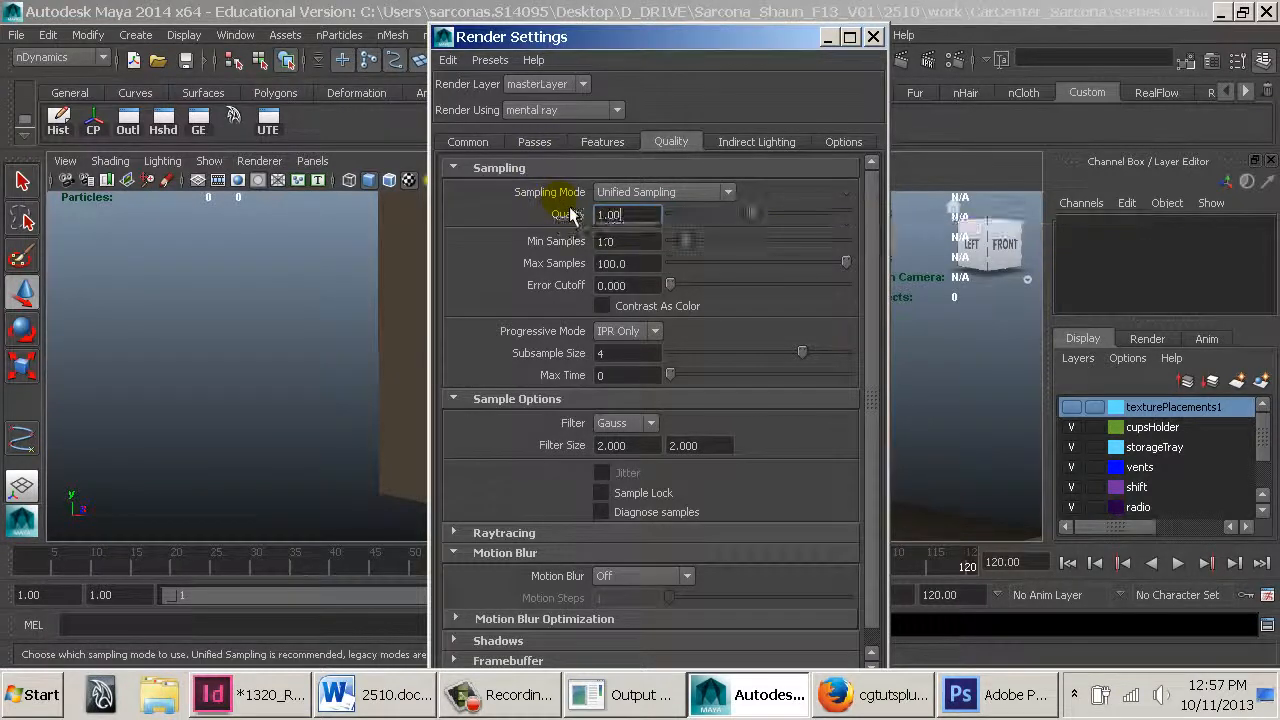
key("BackSpace")
key("BackSpace")
key("BackSpace")
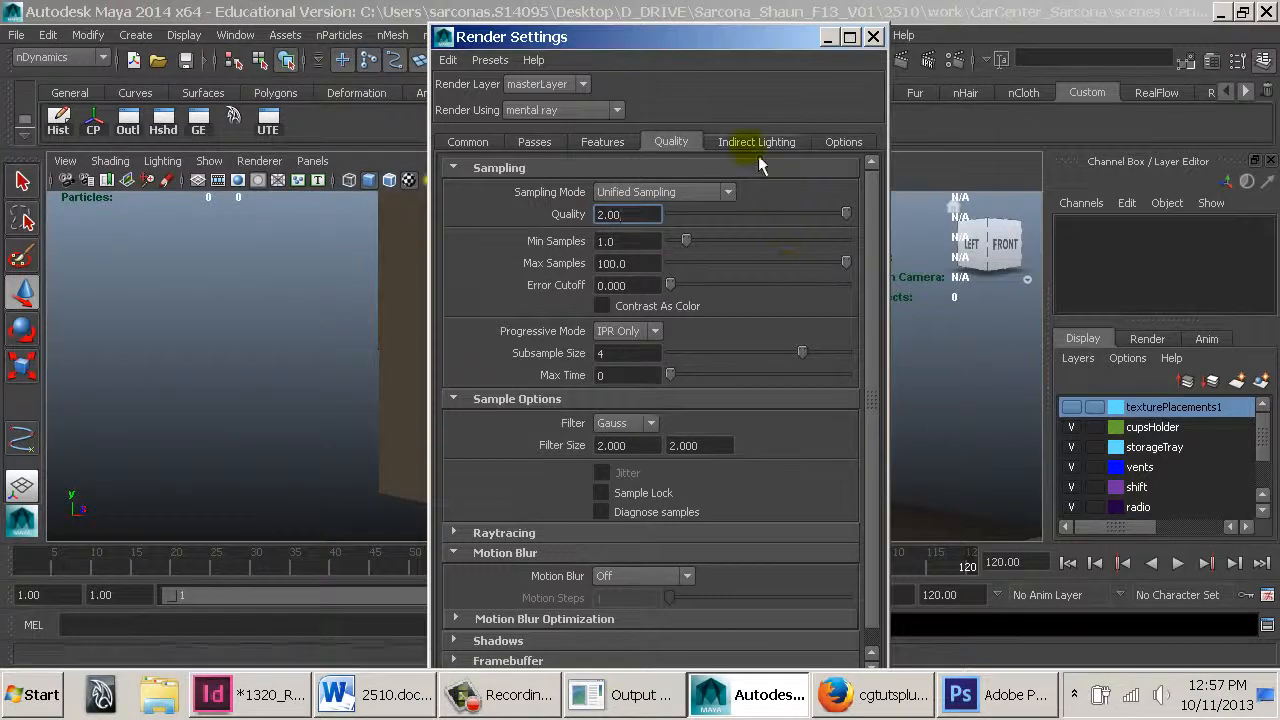
Expand the raytracing settings and lower the Reflections limit to 2
scroll(645, 360, "down", 2)
scroll(623, 412, "up", 2)
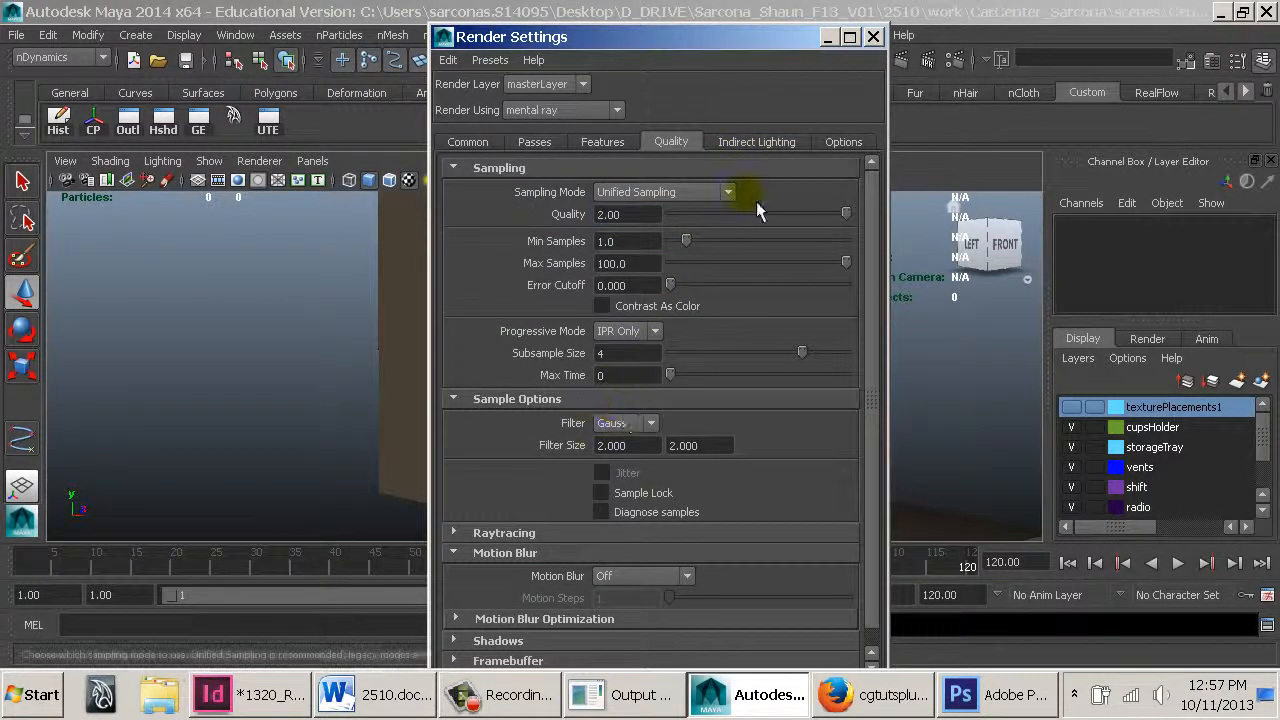
scroll(596, 462, "down", 1)
left_click(520, 514)
scroll(642, 399, "down", 3)
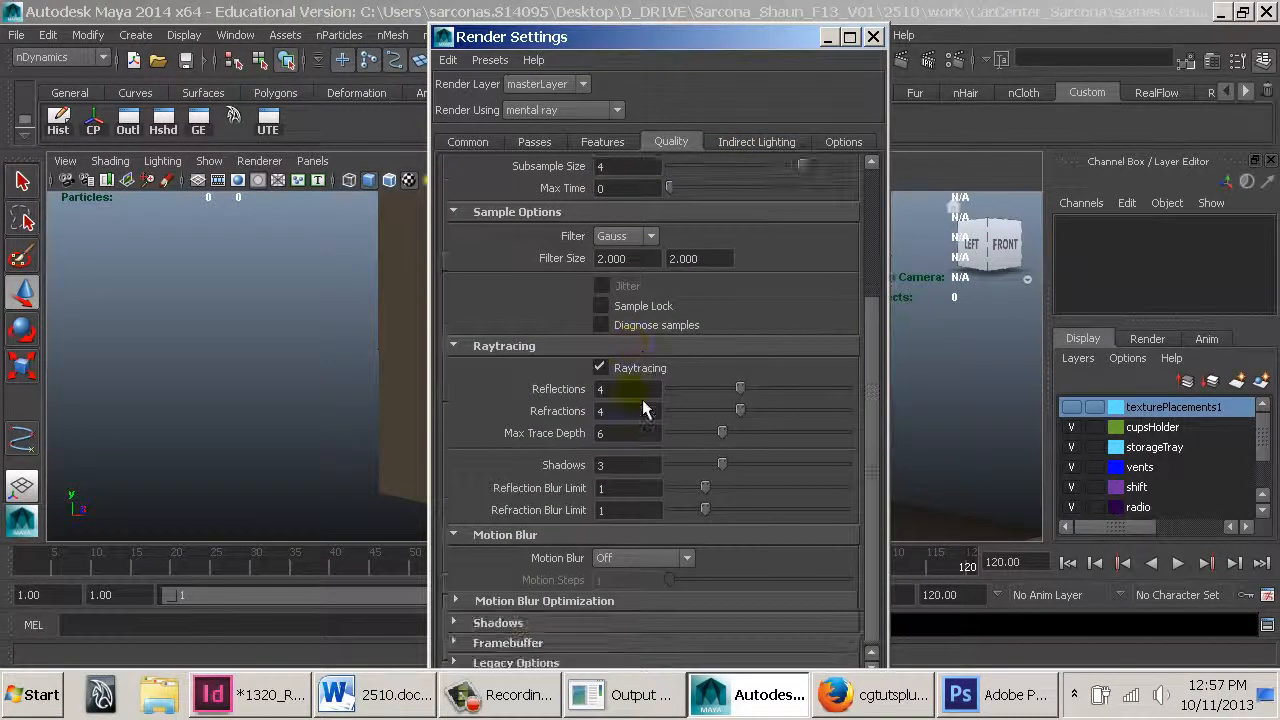
double_click(628, 411)
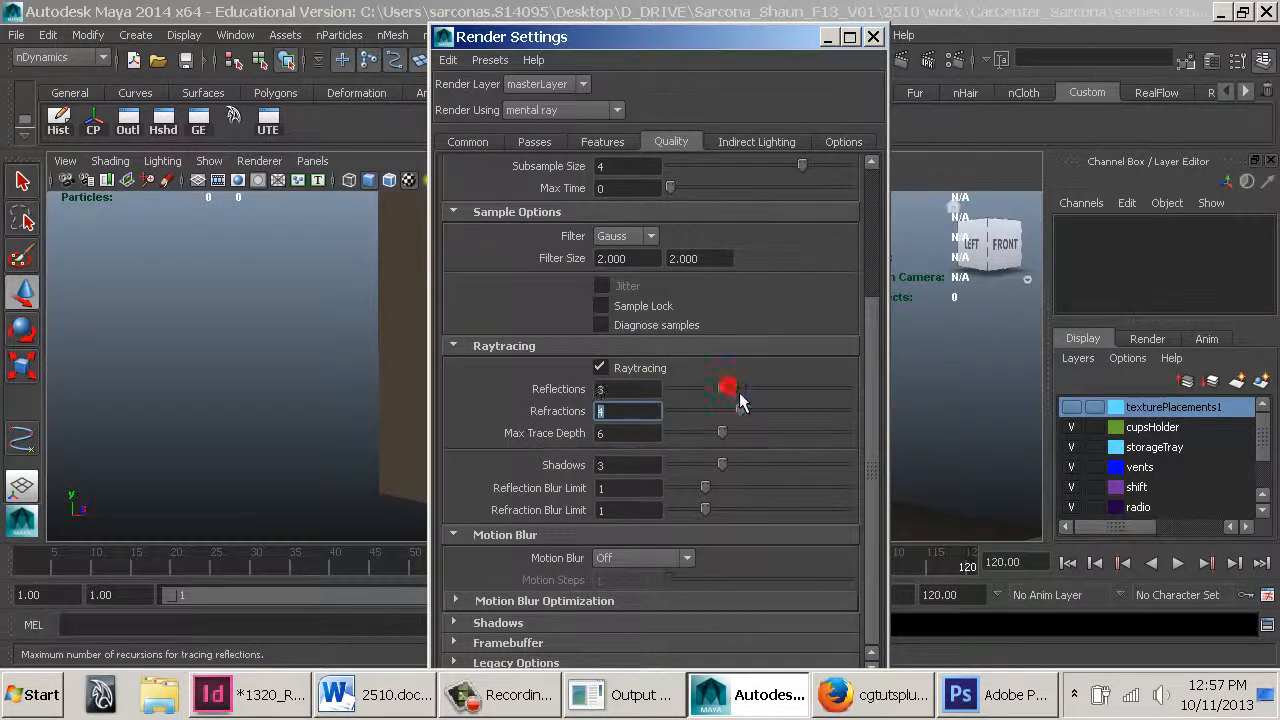
left_click_drag(739, 392, 705, 392)
left_click(614, 389)
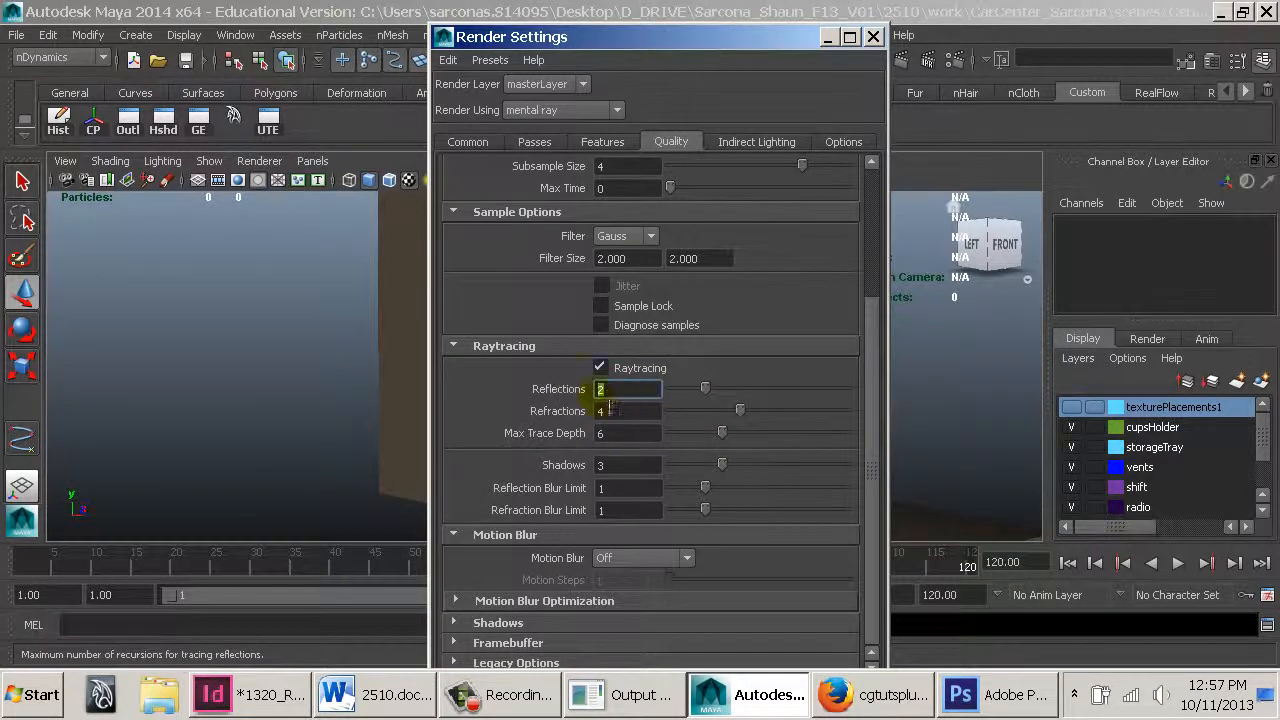
left_click(612, 410)
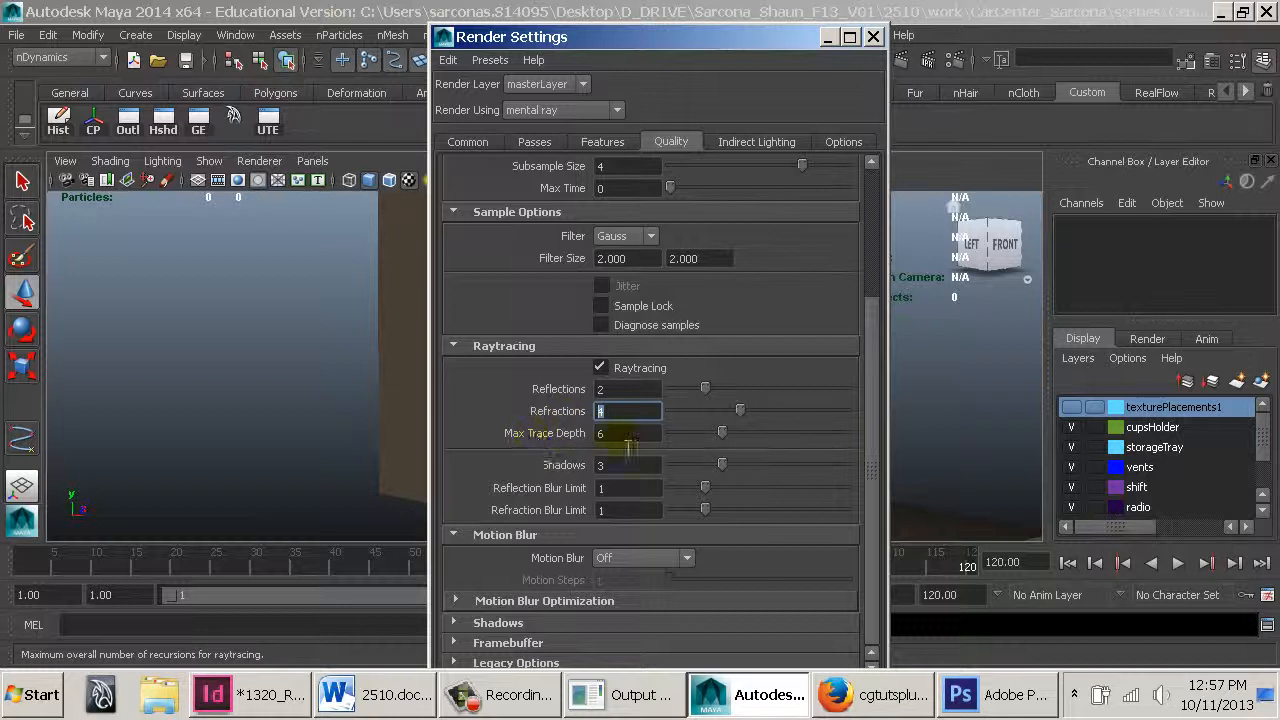
left_click(616, 391)
left_click(615, 413)
left_click(613, 390)
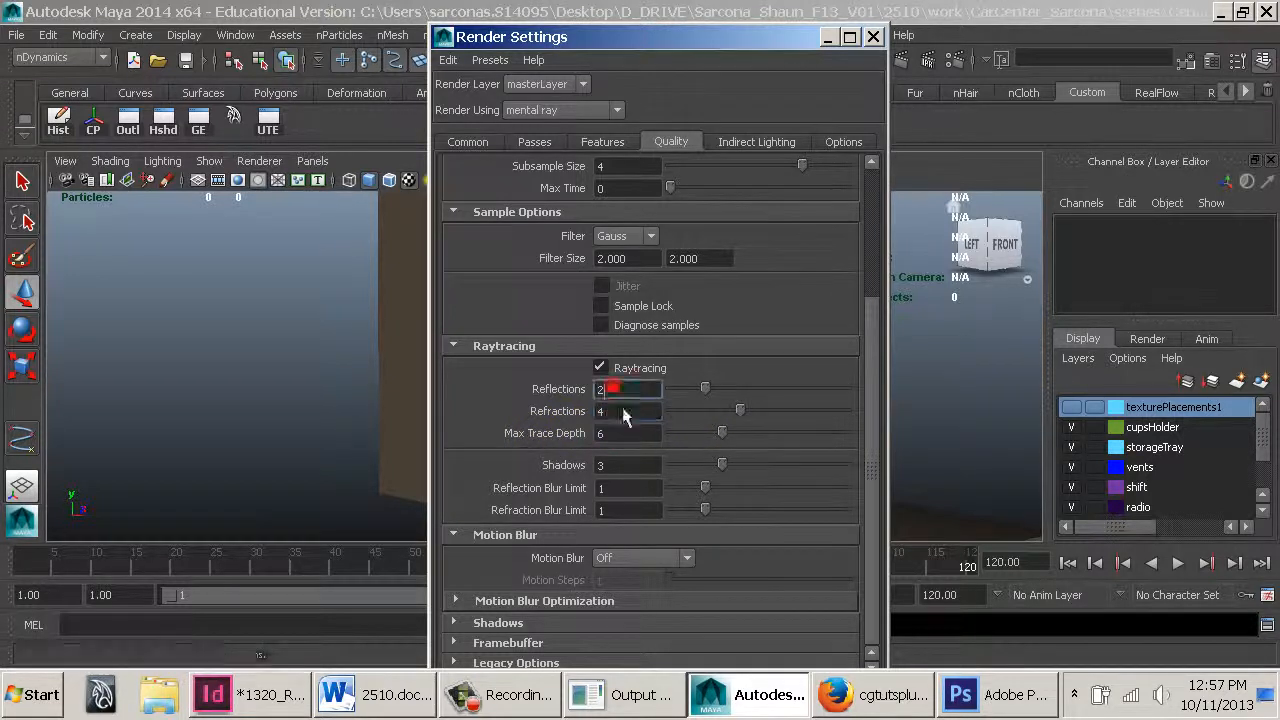
left_click(613, 412)
Check the indirect lighting and options settings, close Render Settings, and save the scene
left_click(752, 143)
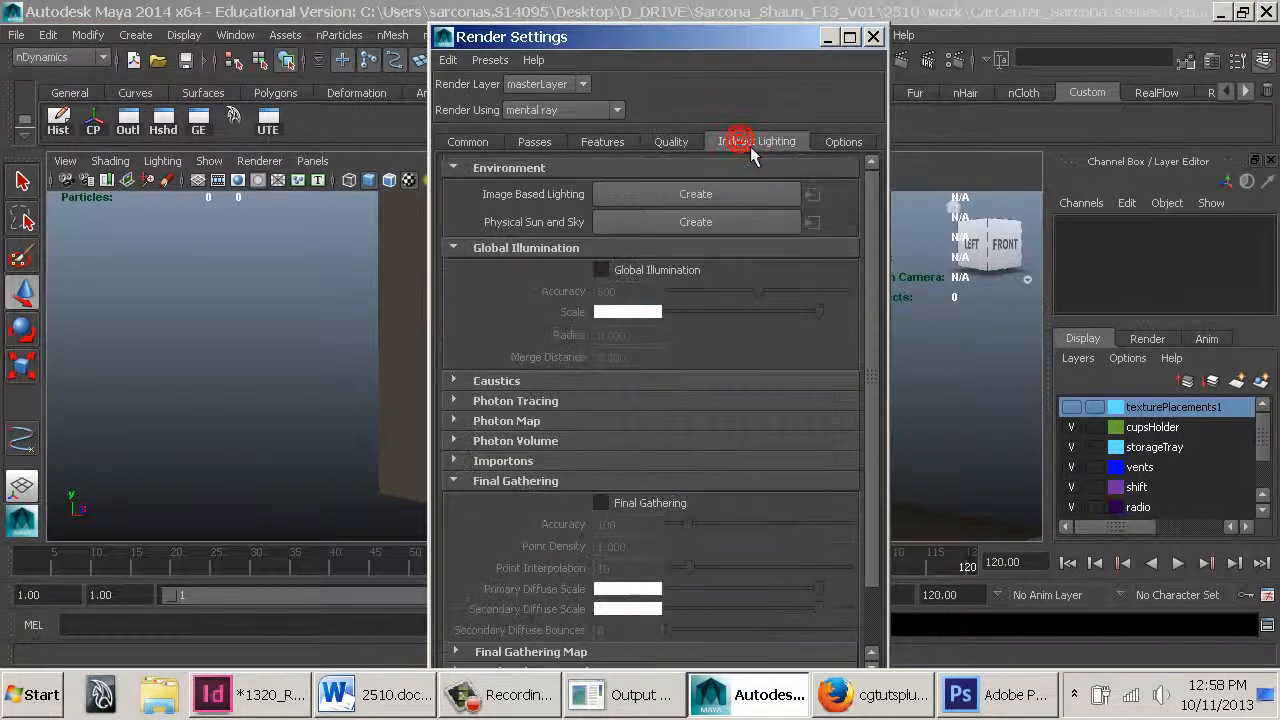
left_click(843, 142)
left_click(873, 36)
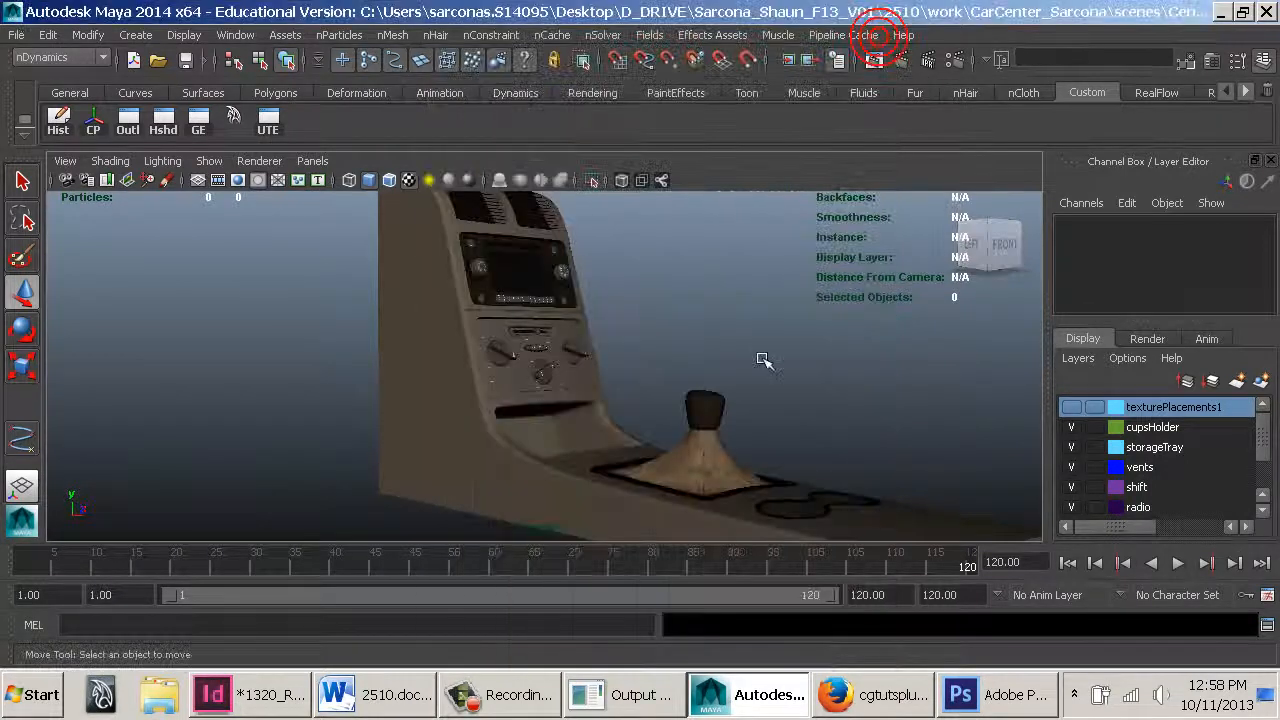
left_click(750, 344)
key("ctrl+s")
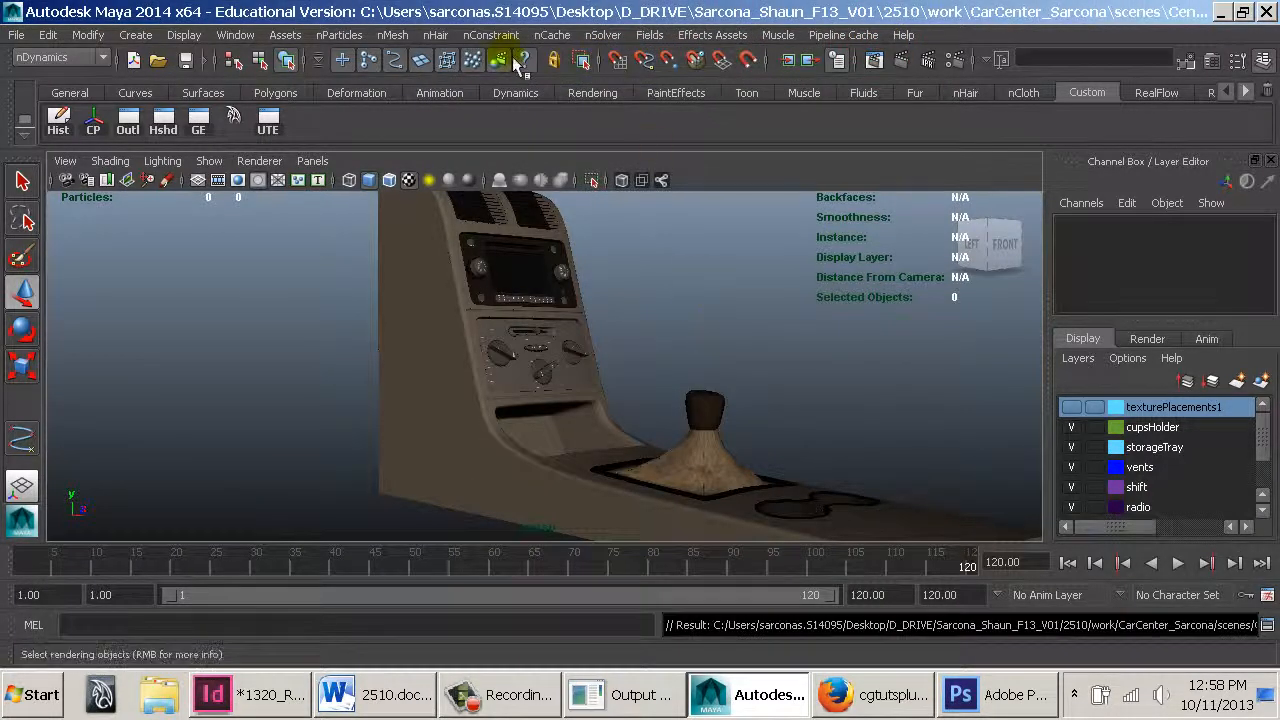
Switch to the Rendering menu set and open the Batch Render options
left_click(87, 62)
left_click(30, 128)
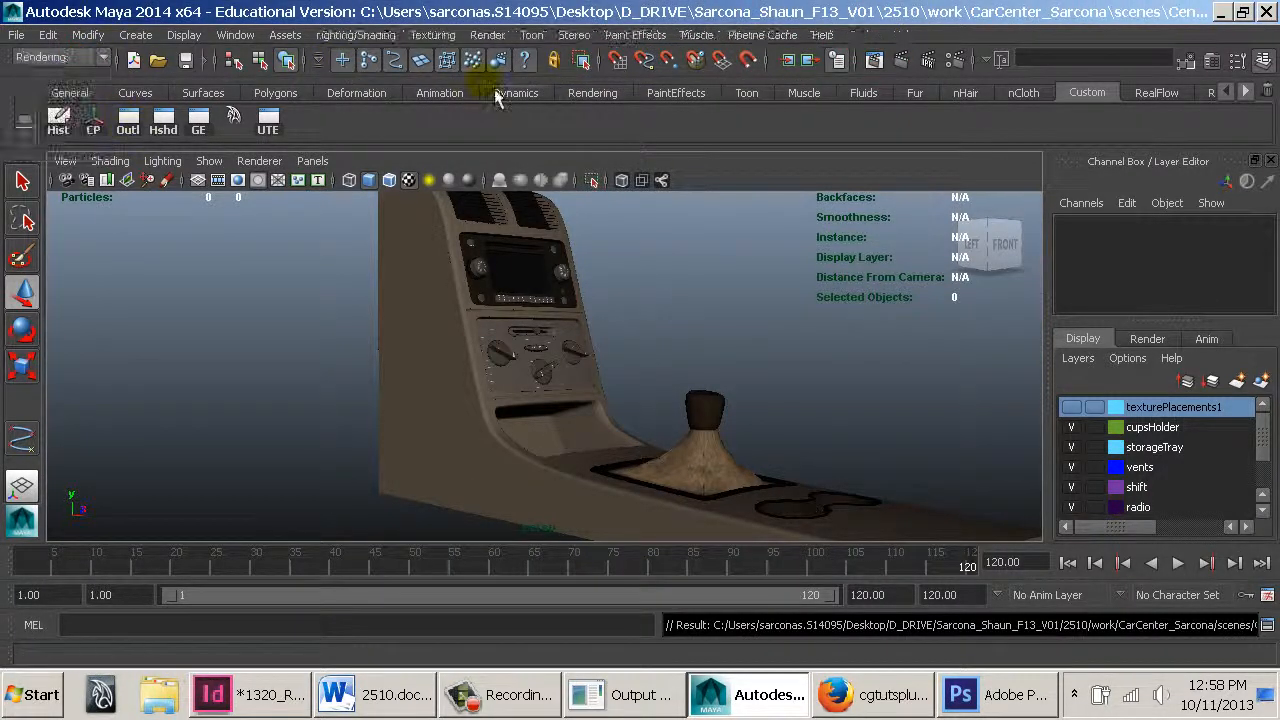
left_click(487, 34)
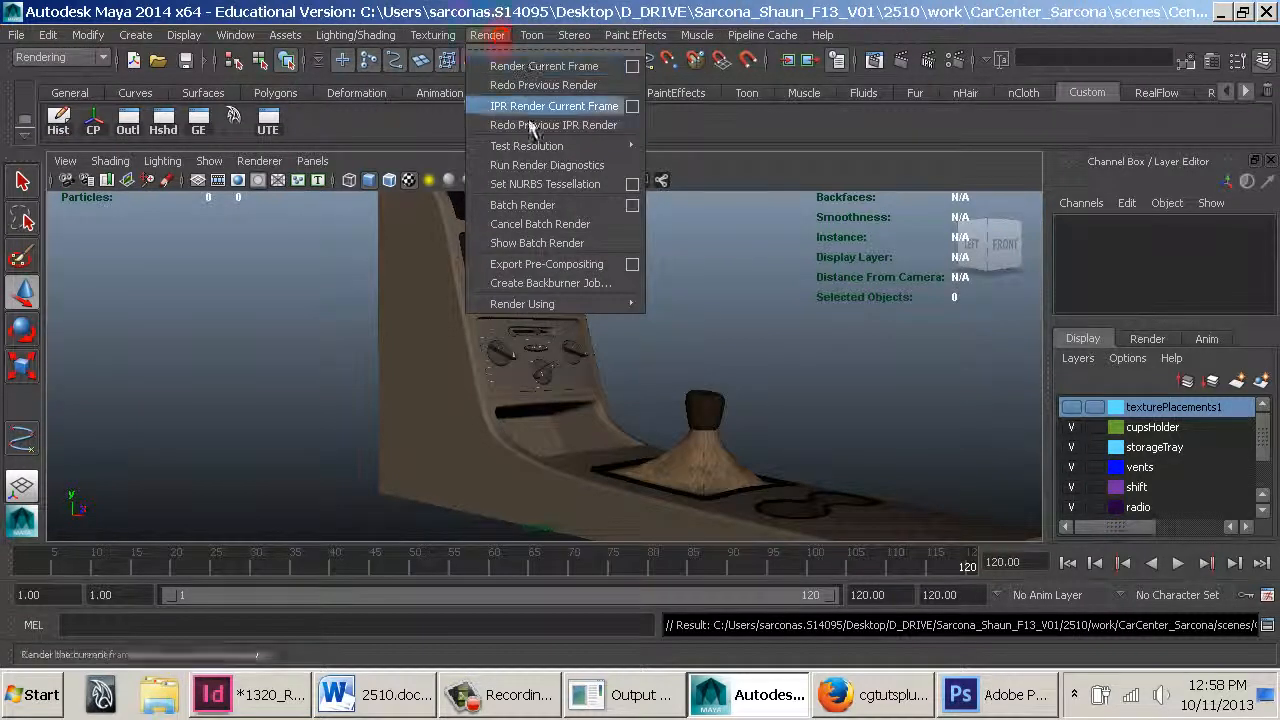
left_click(646, 209)
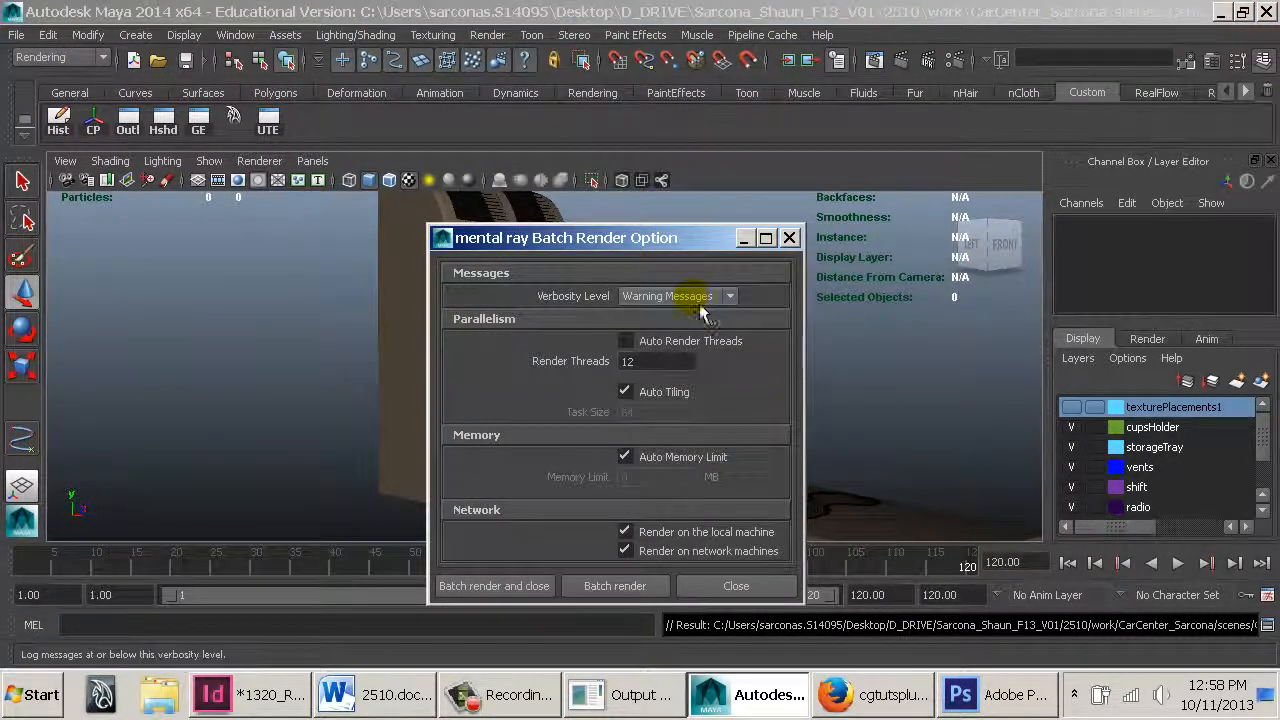
Start a mental ray batch render with Auto Render Threads off and 12 render threads, closing the options
left_click(652, 342)
left_click(652, 342)
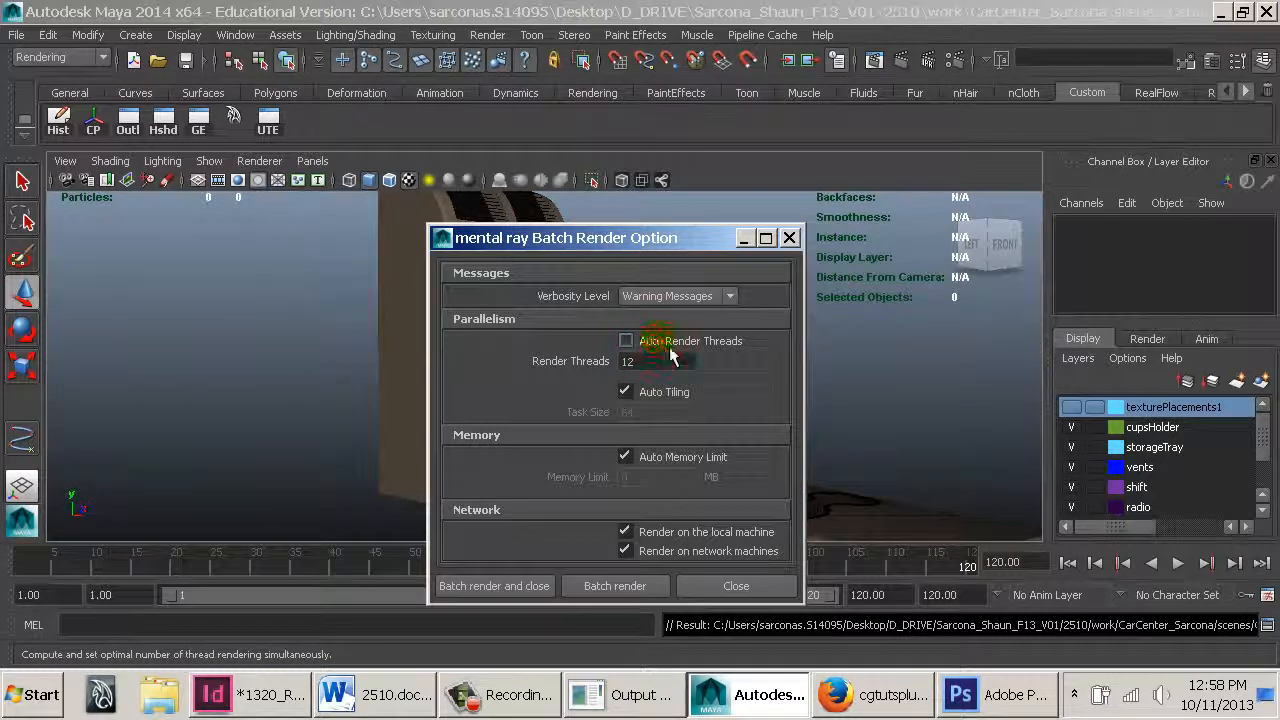
left_click(660, 344)
left_click(655, 361)
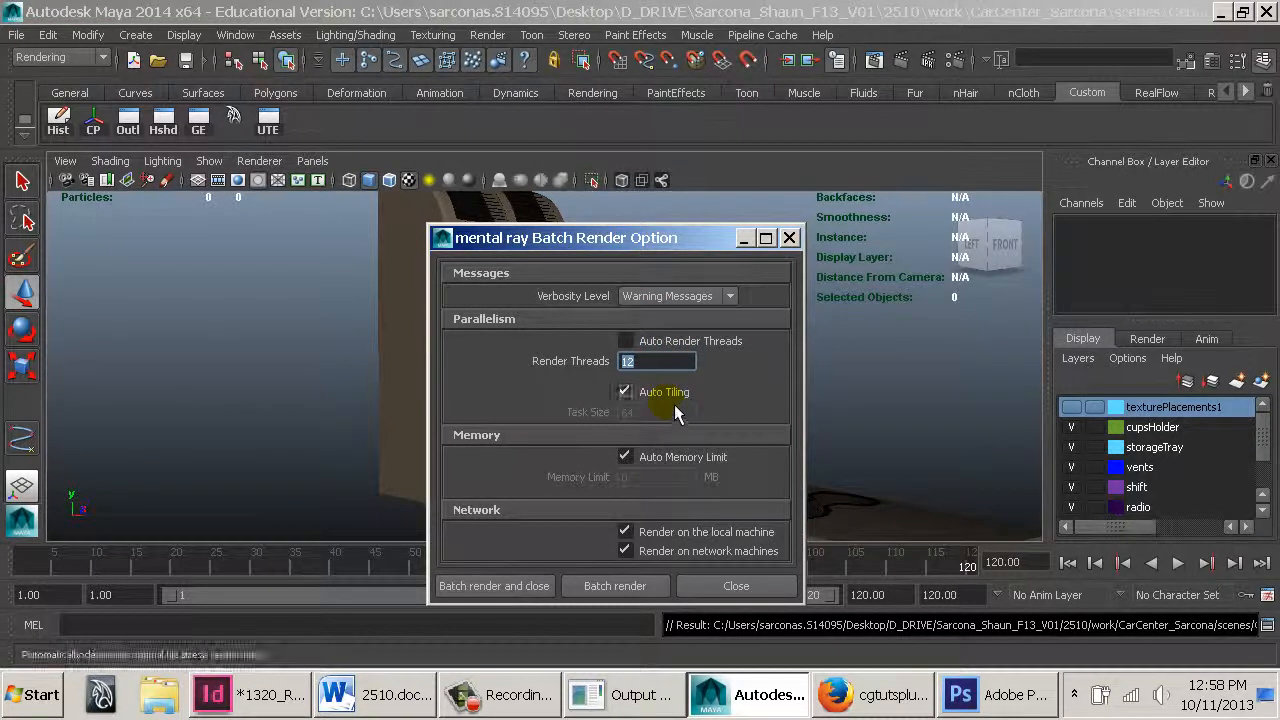
left_click(503, 586)
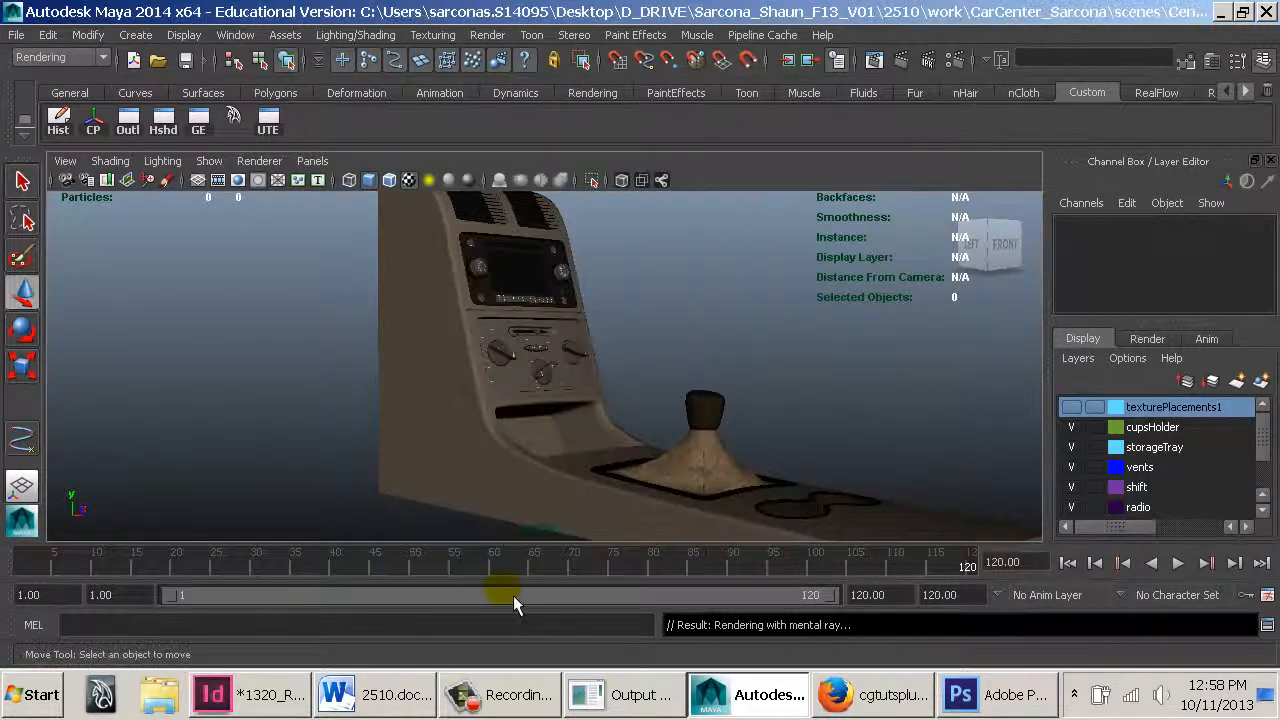
Open Windows Task Manager and inspect the mayabatch.exe process in the Processes list
left_click(1074, 696)
right_click(1074, 696)
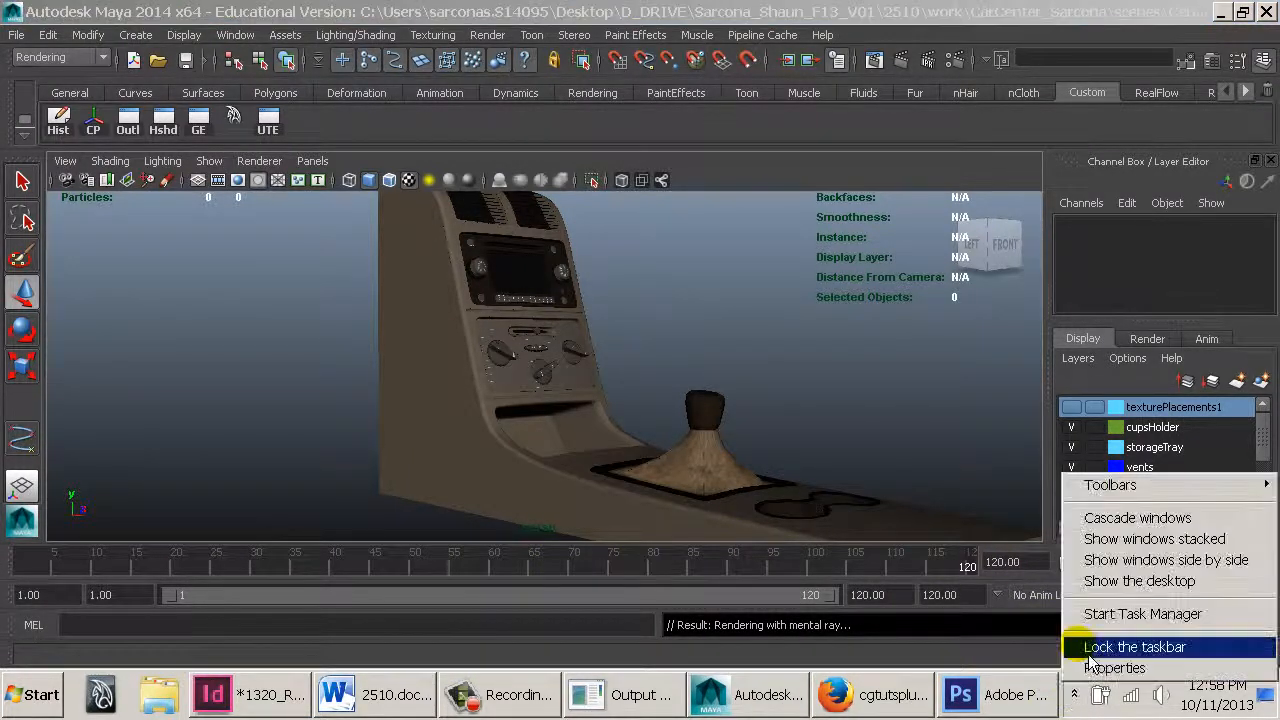
left_click(1097, 613)
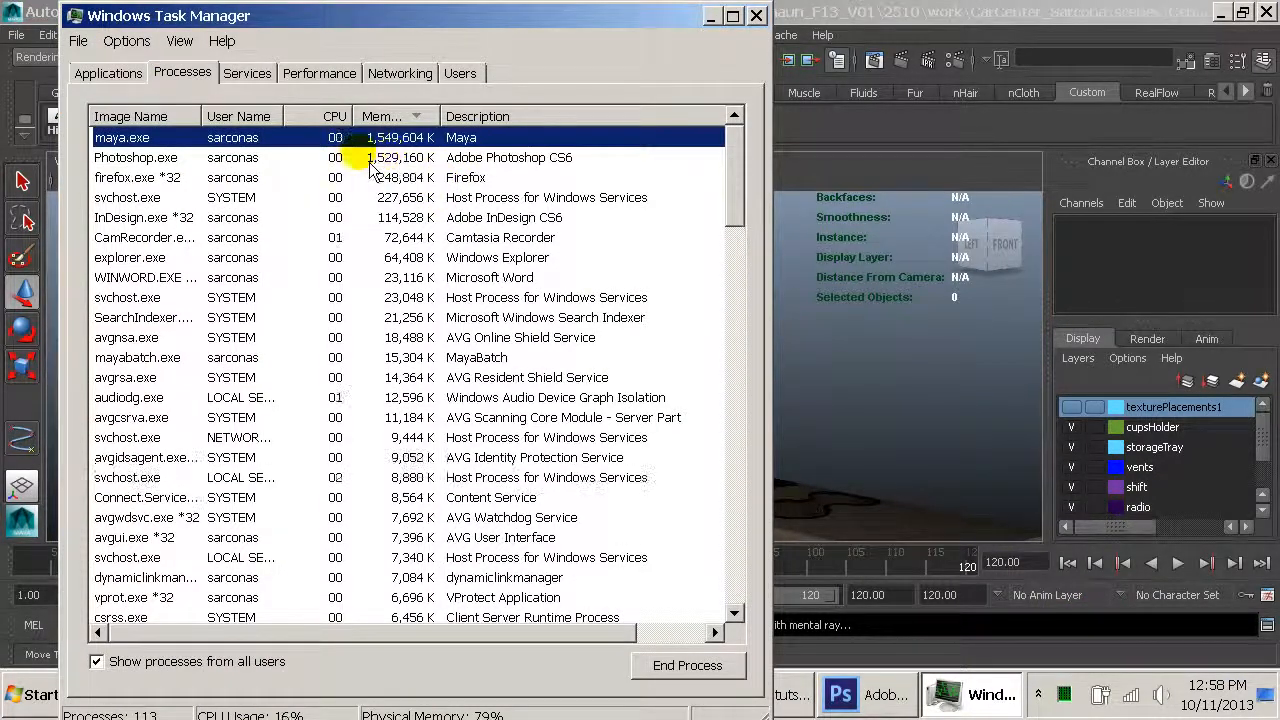
left_click(183, 73)
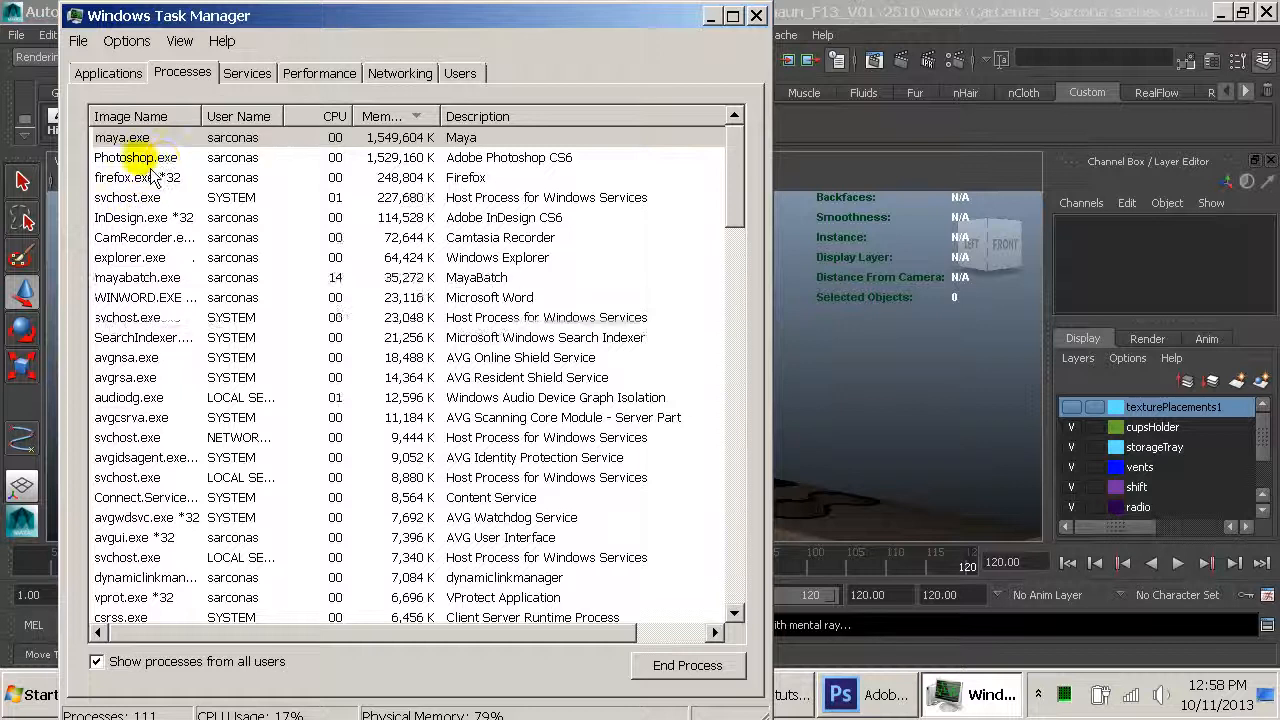
left_click(138, 277)
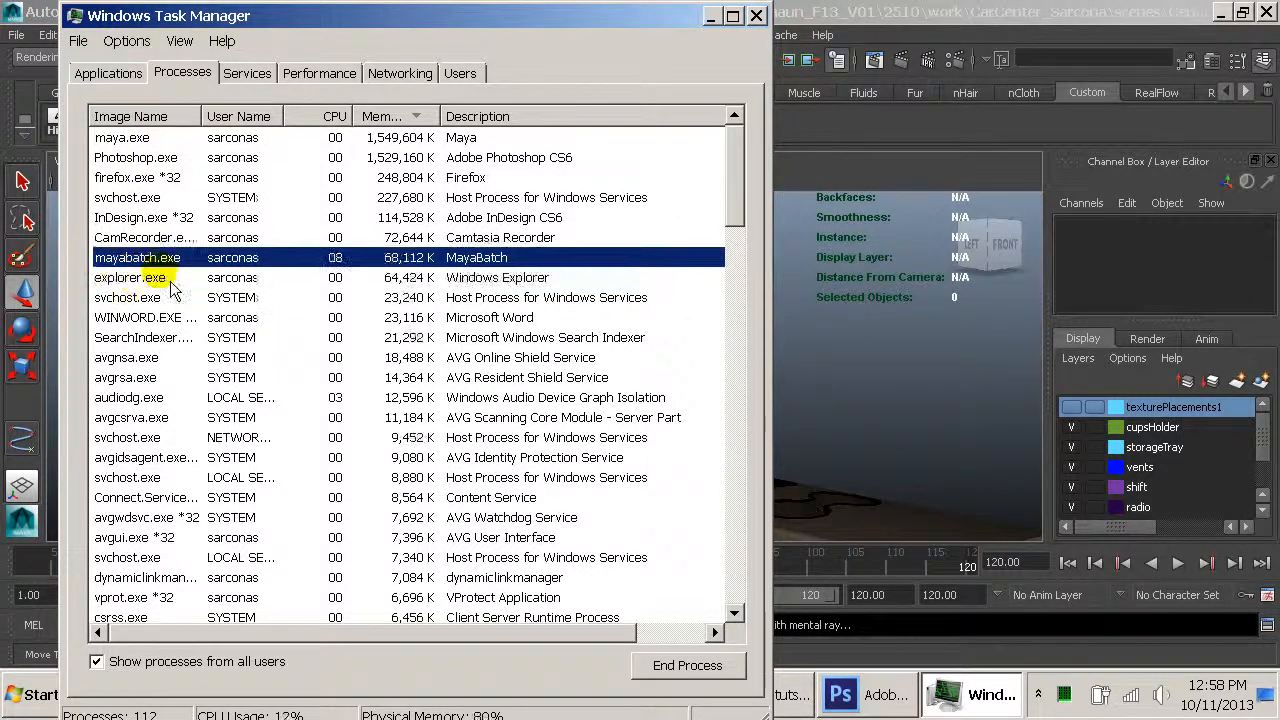
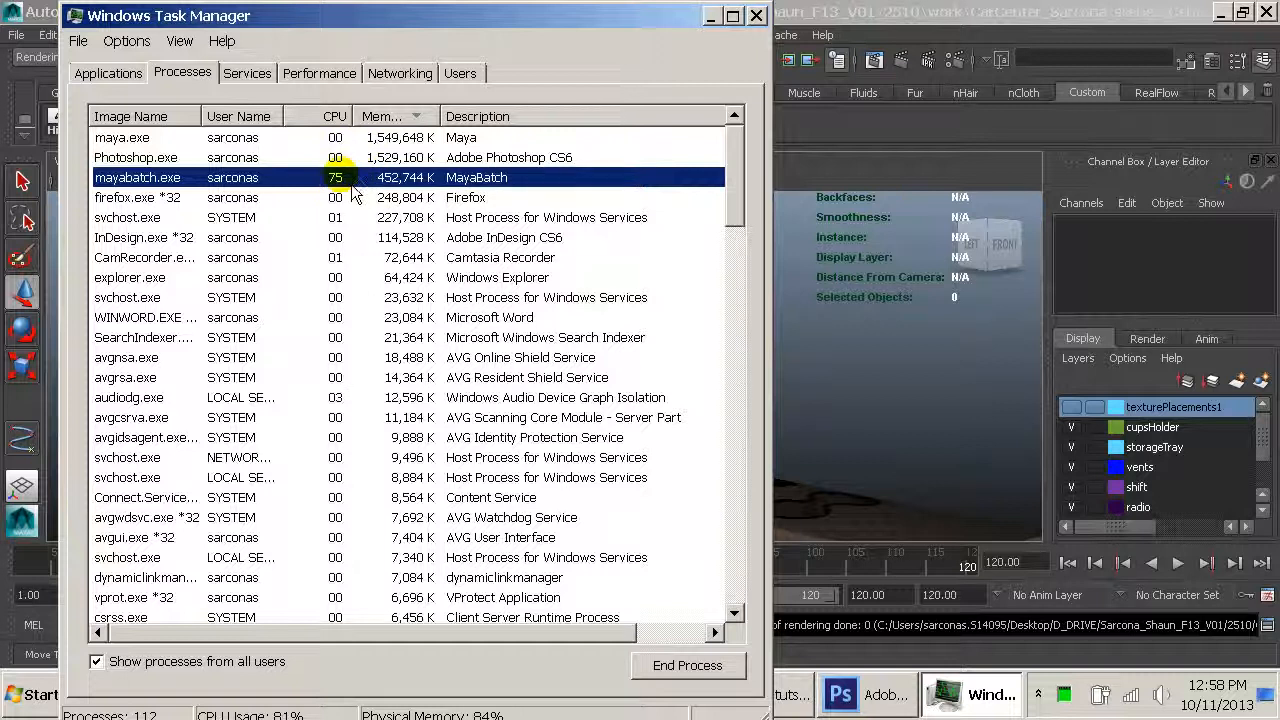
Close Task Manager and start another mental ray batch render with Render Threads set to 16
right_click(352, 190)
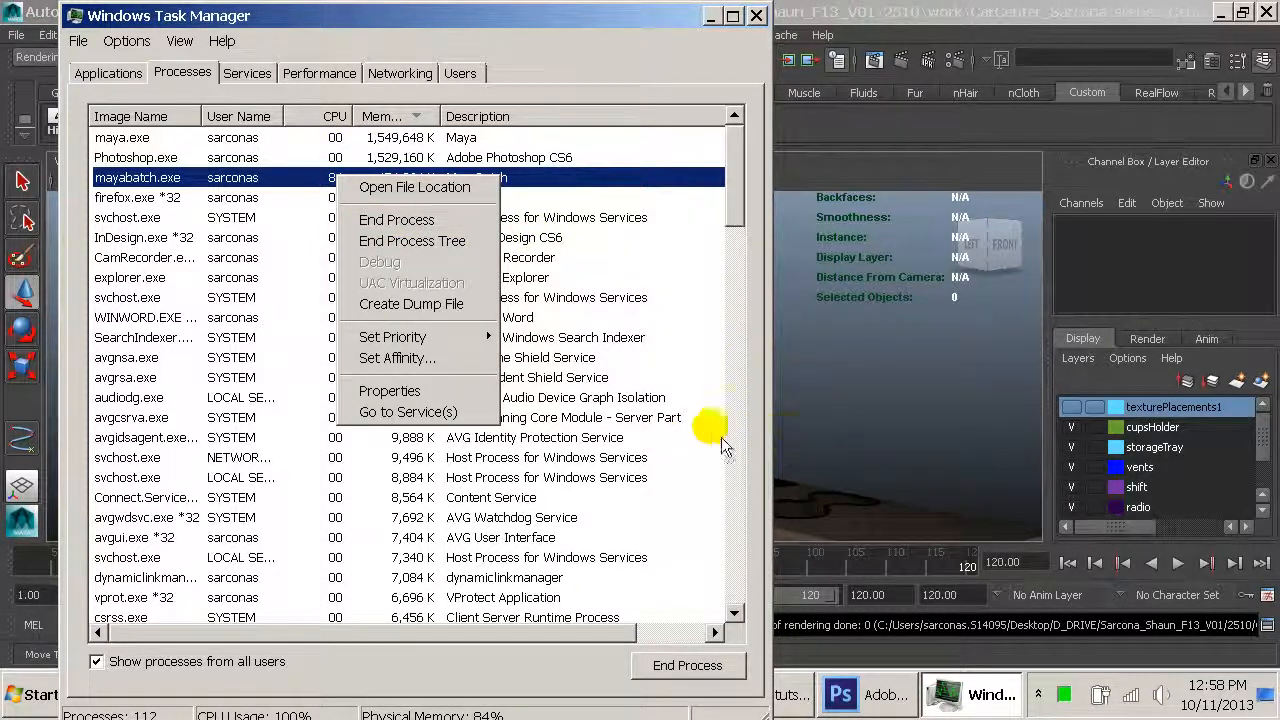
left_click(757, 16)
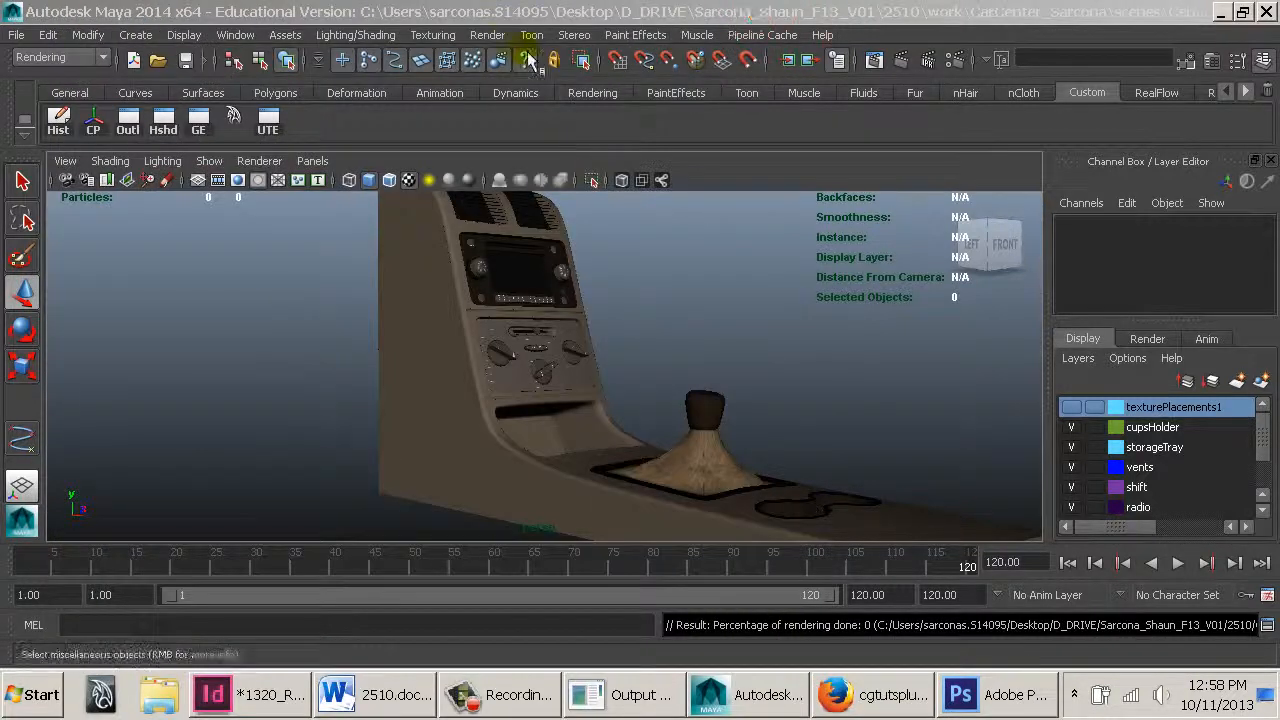
left_click(497, 38)
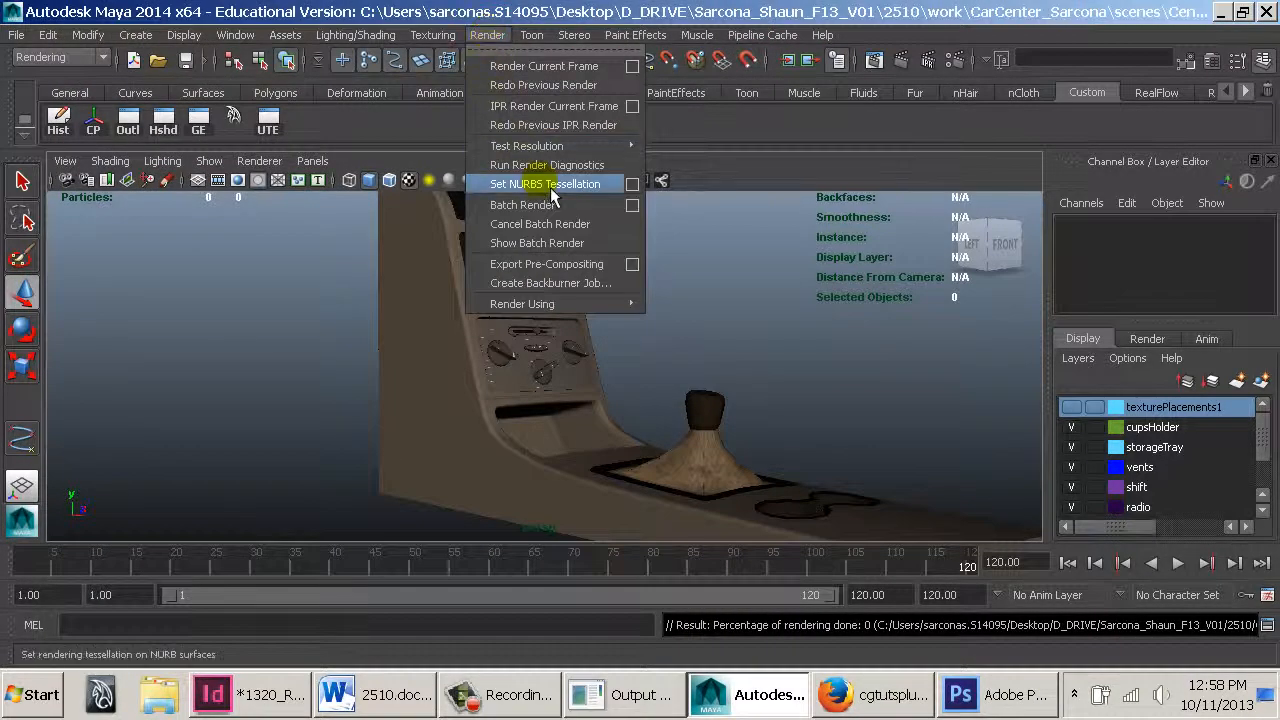
left_click(644, 209)
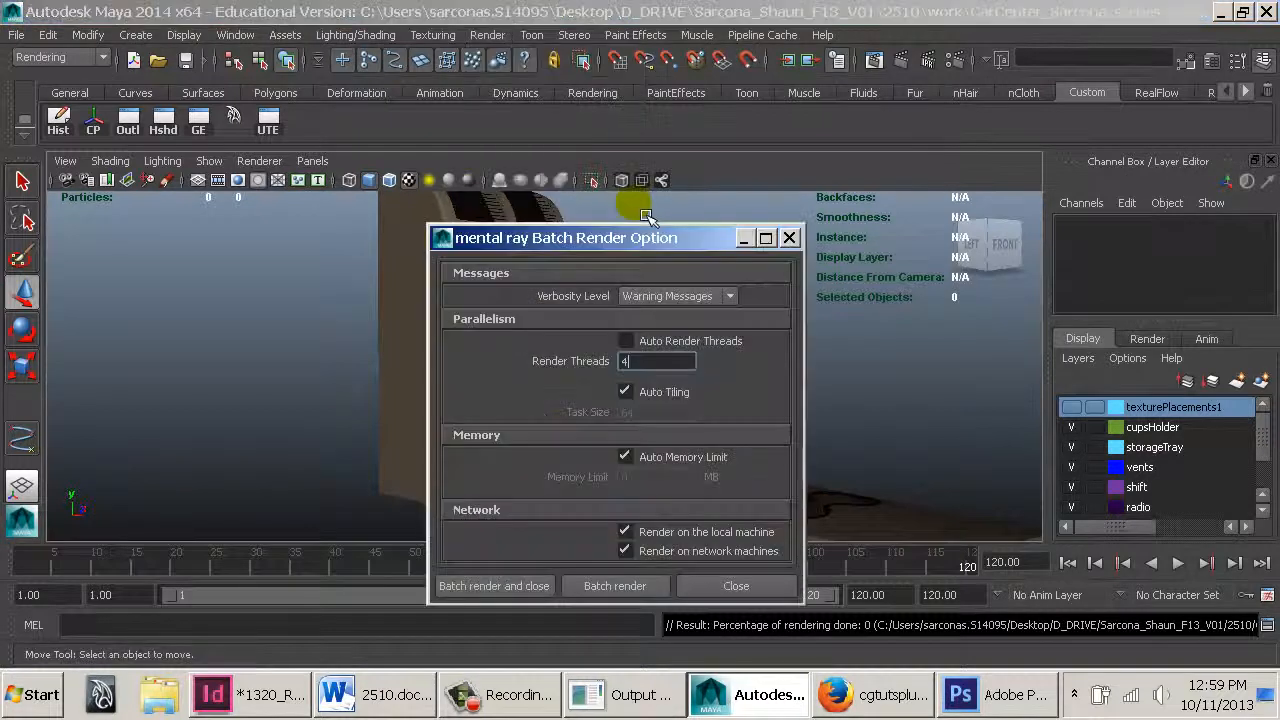
double_click(674, 362)
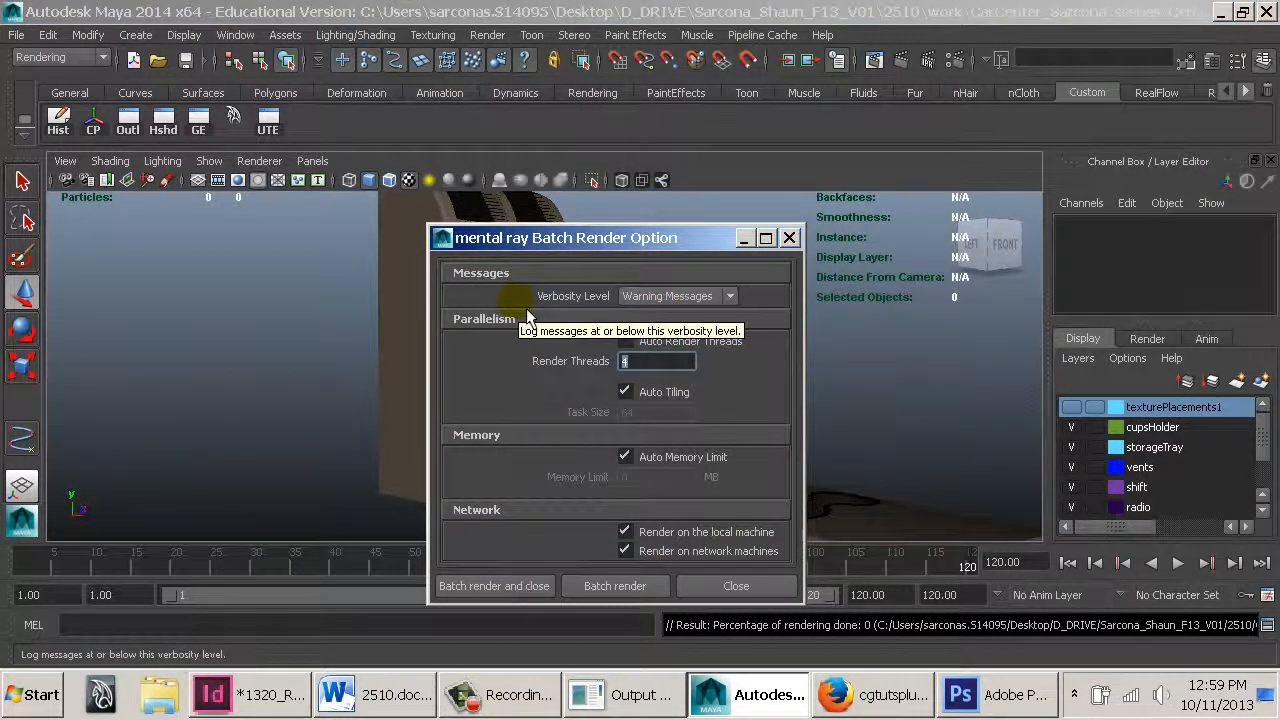
type("16")
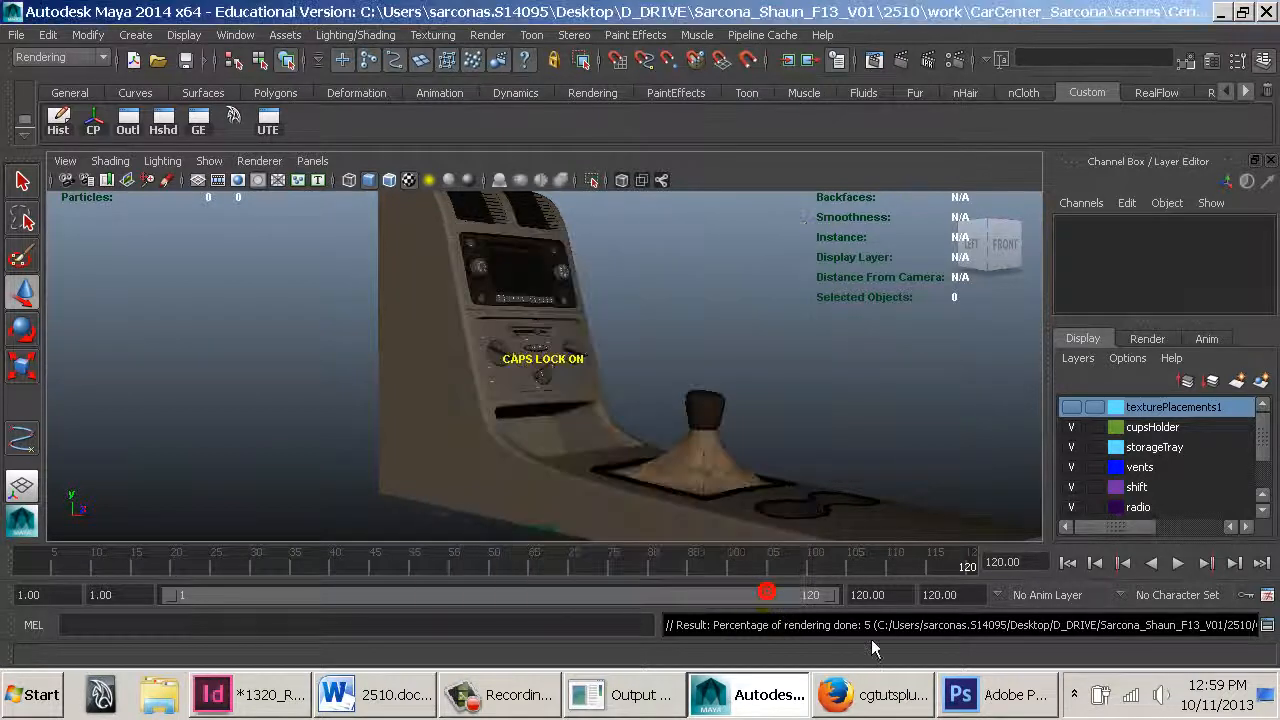
Open Task Manager and select the mayabatch.exe process to check its CPU usage
right_click(1062, 694)
left_click(1100, 627)
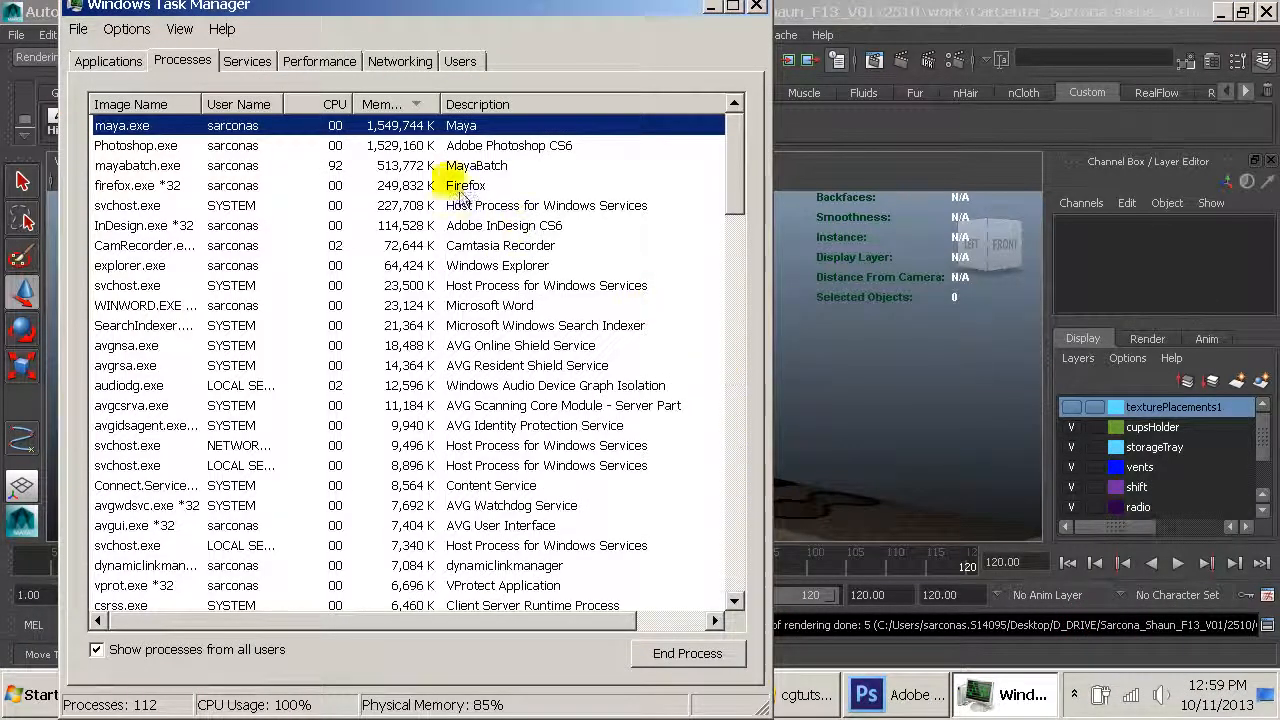
left_click(410, 165)
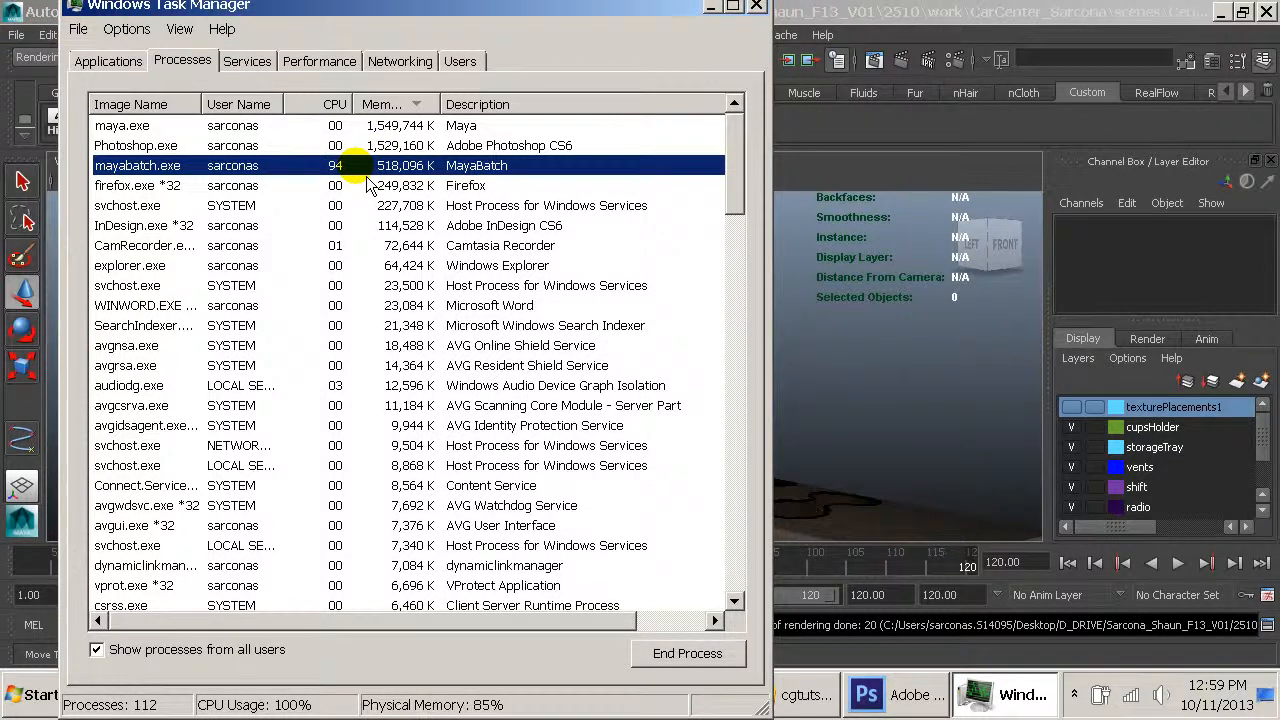
Switch to the images folder, widen the Name column, and select Sarcona_ConsoleRendering_camera_Render.0001.iff
key("alt+Tab")
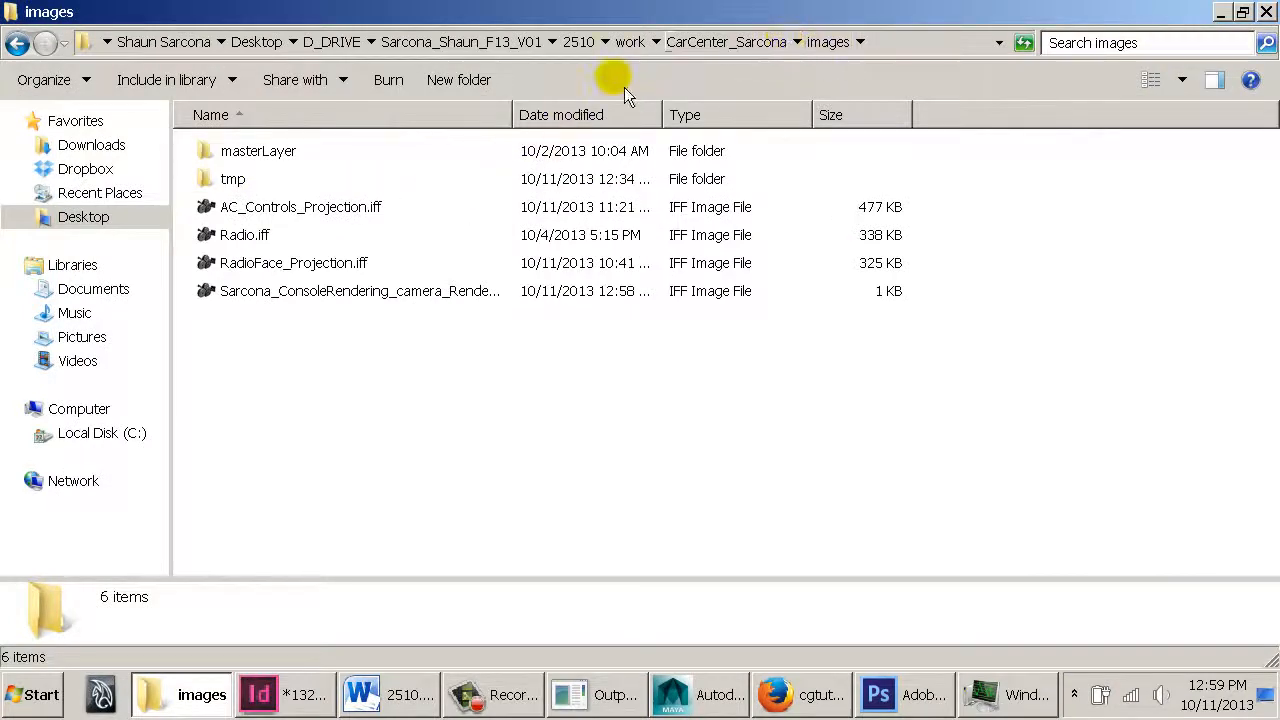
left_click_drag(512, 114, 642, 116)
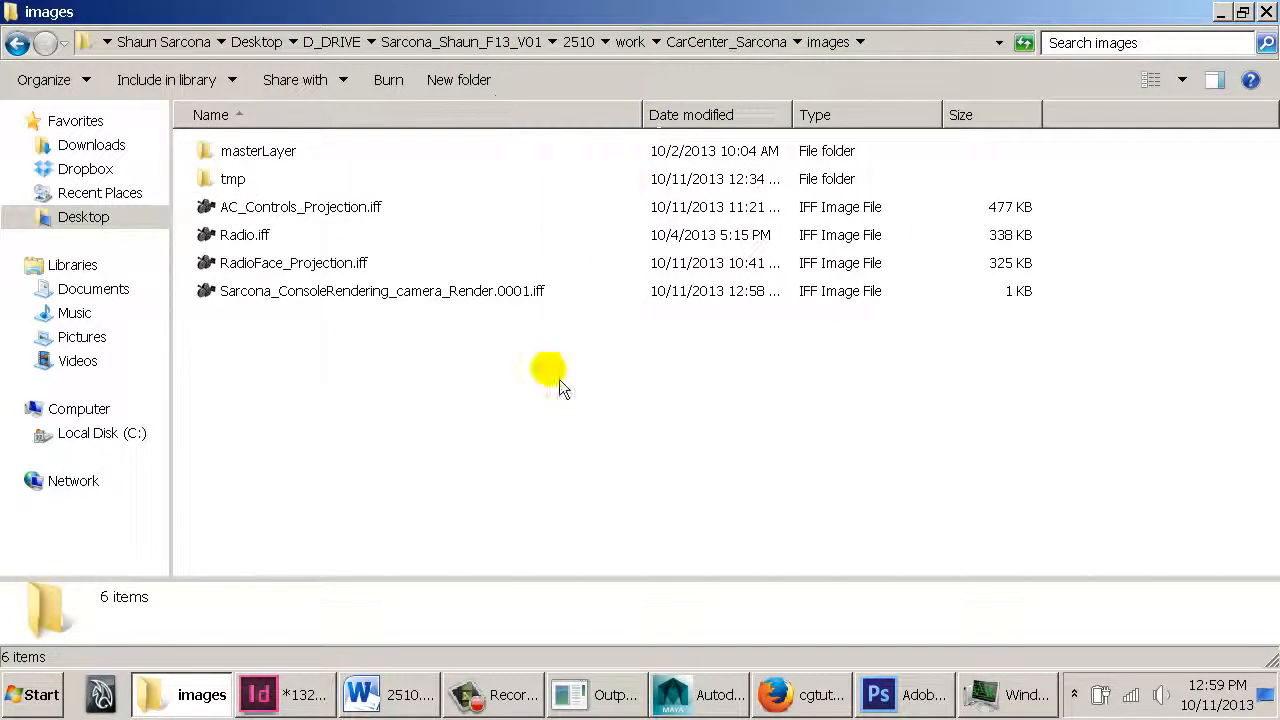
left_click(340, 291)
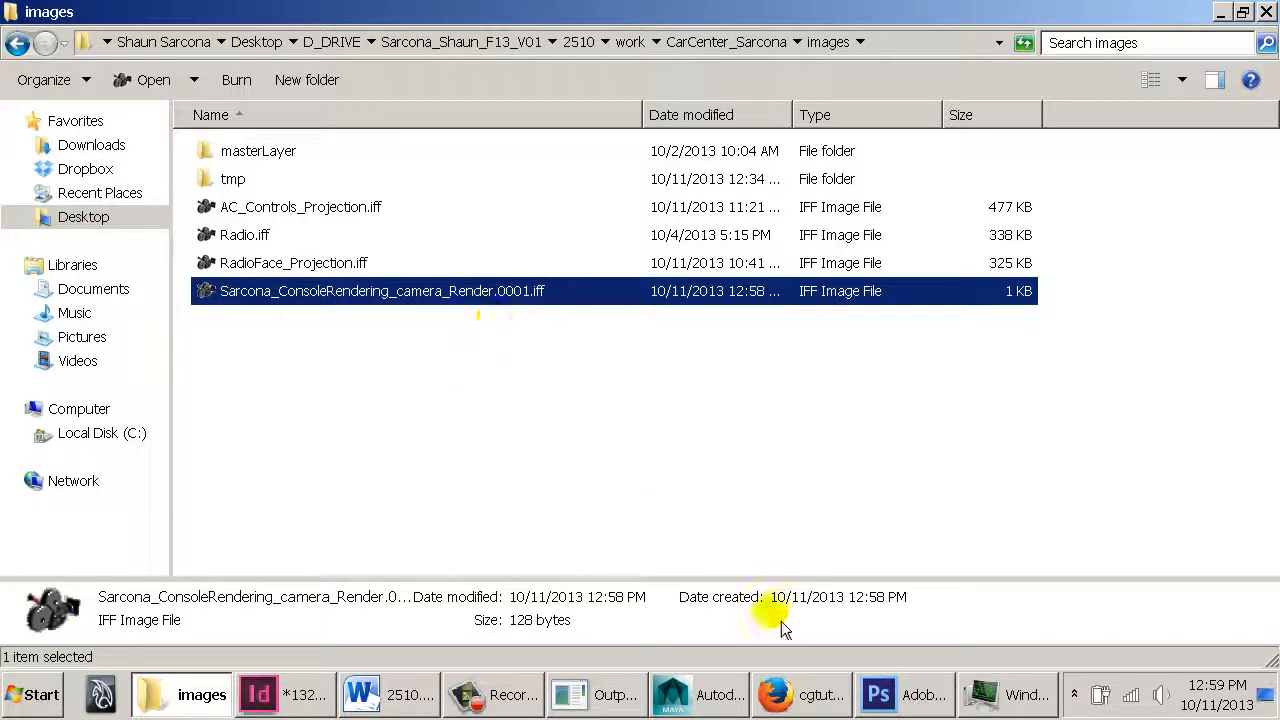
Examine the rendering progress messages in the Script Editor history
left_click(700, 695)
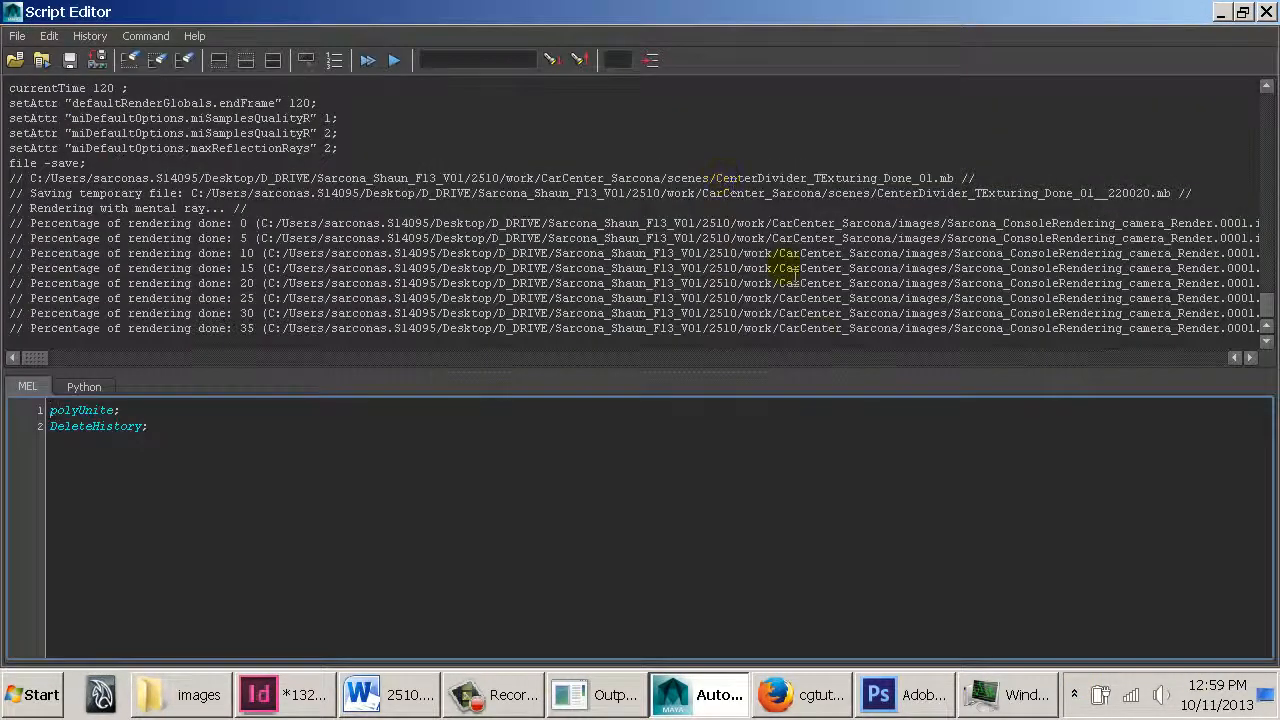
mouse_move(40, 358)
left_mouse_down()
mouse_move(56, 358)
mouse_move(44, 358)
left_mouse_up()
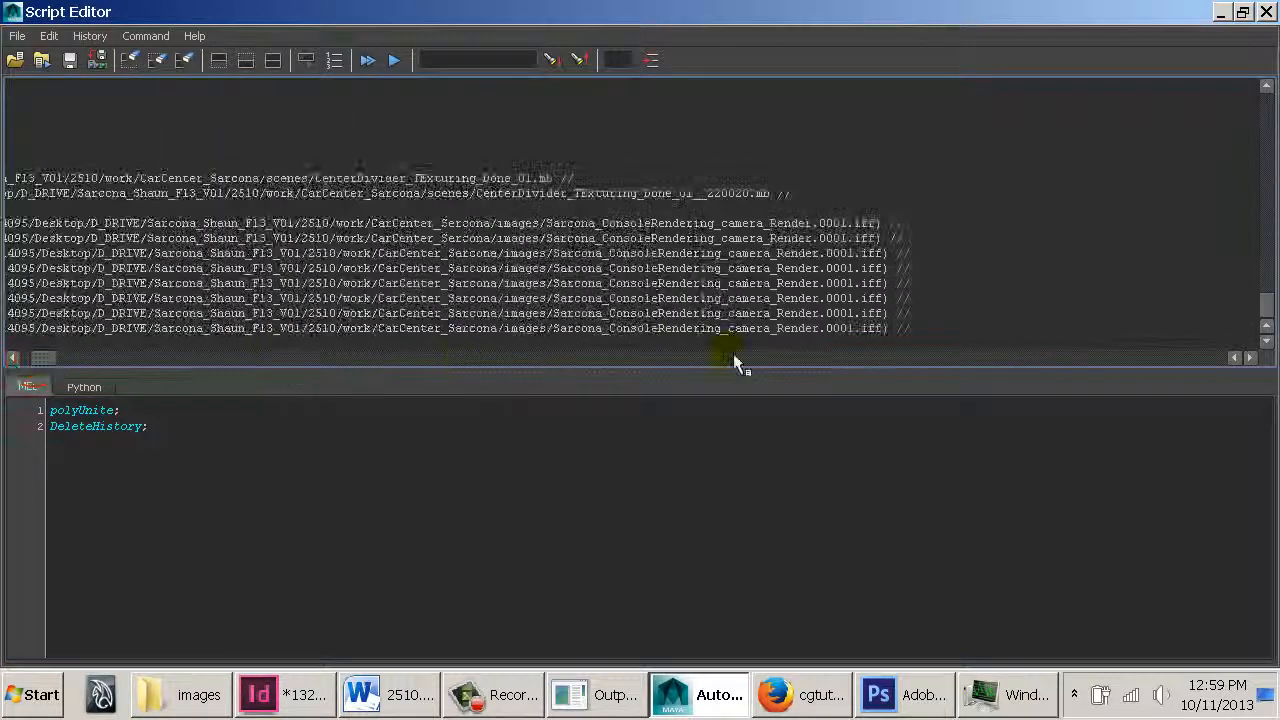
left_click_drag(896, 330, 550, 332)
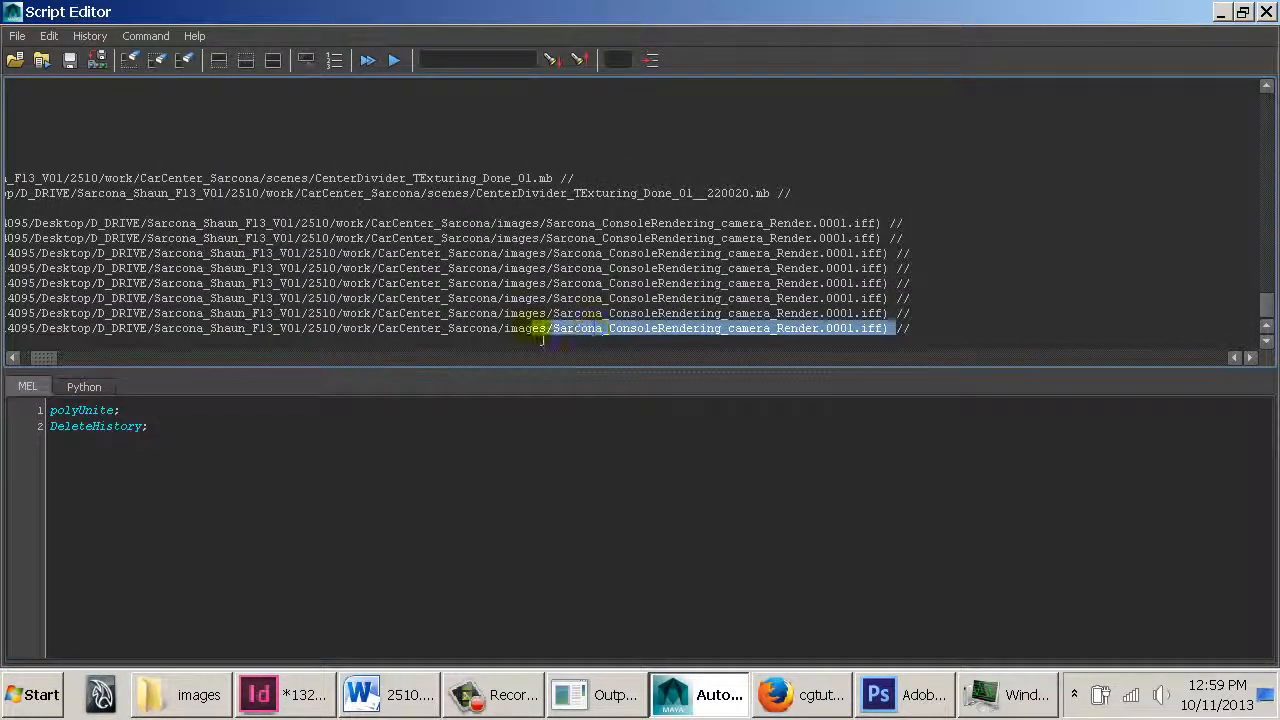
double_click(533, 328)
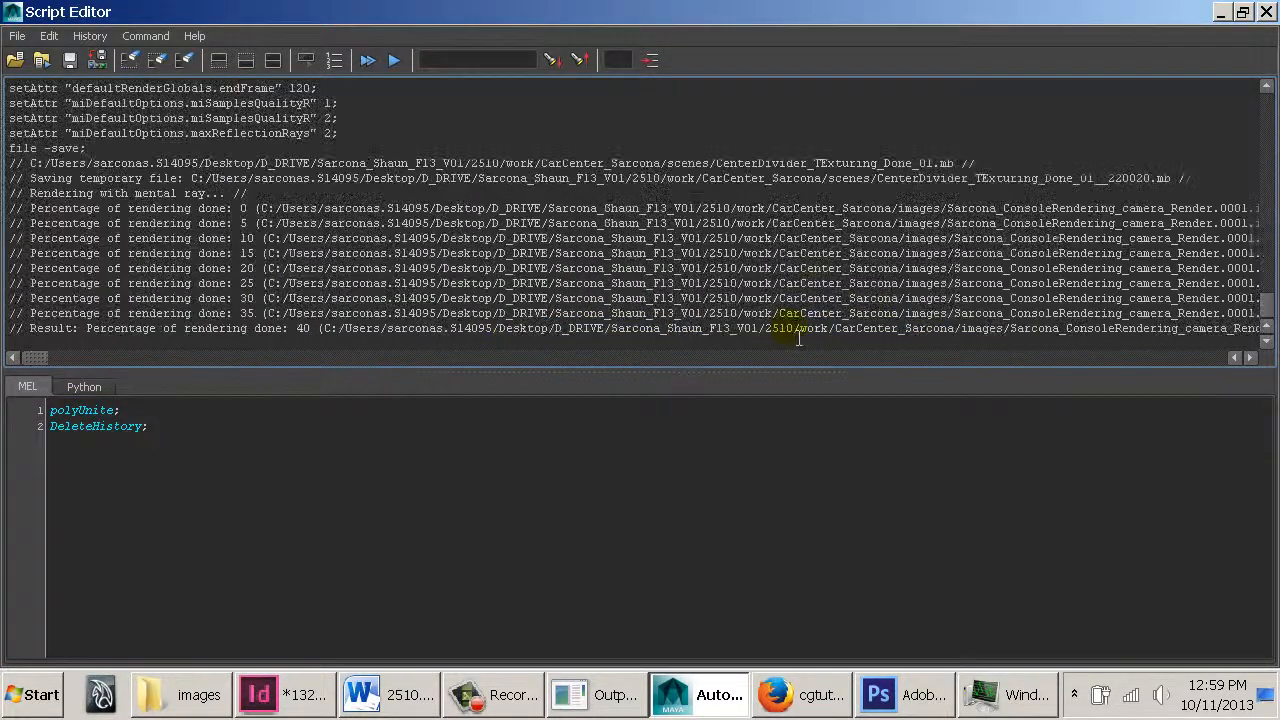
left_click(786, 331)
left_click(308, 333)
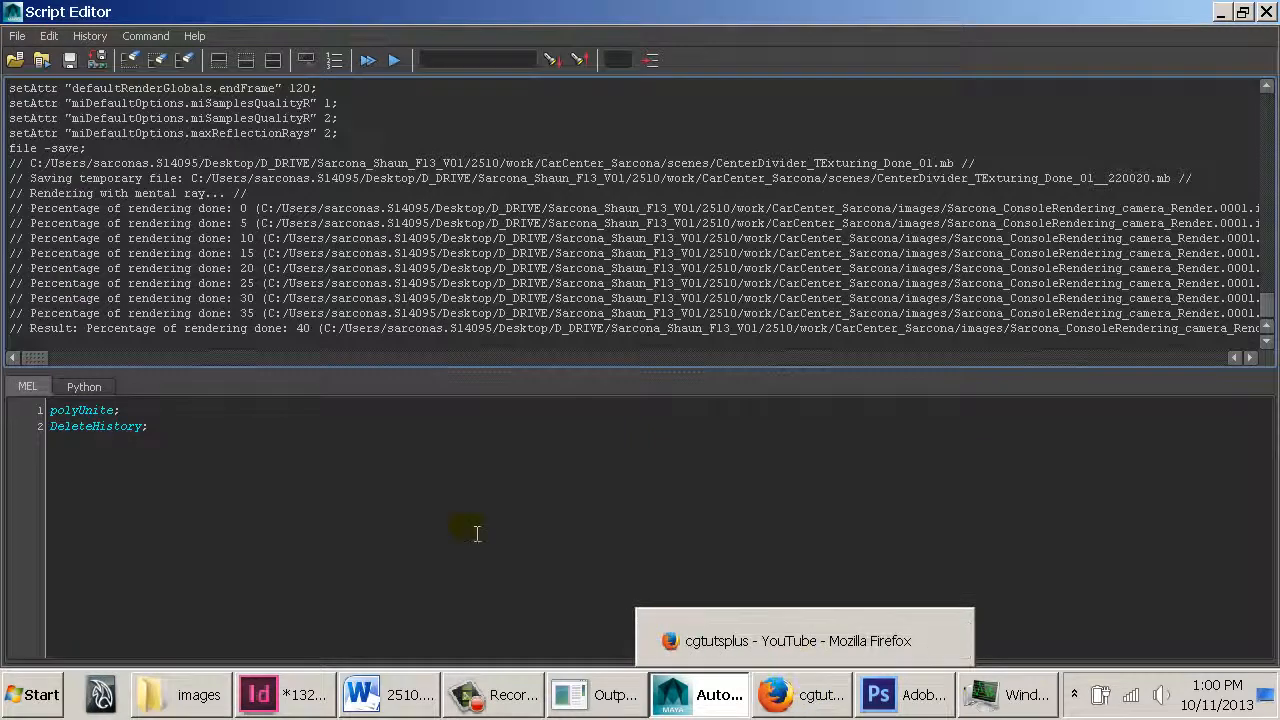
Open RadioFace_Projection.iff from the images folder in FCheck and close it again
left_click(190, 694)
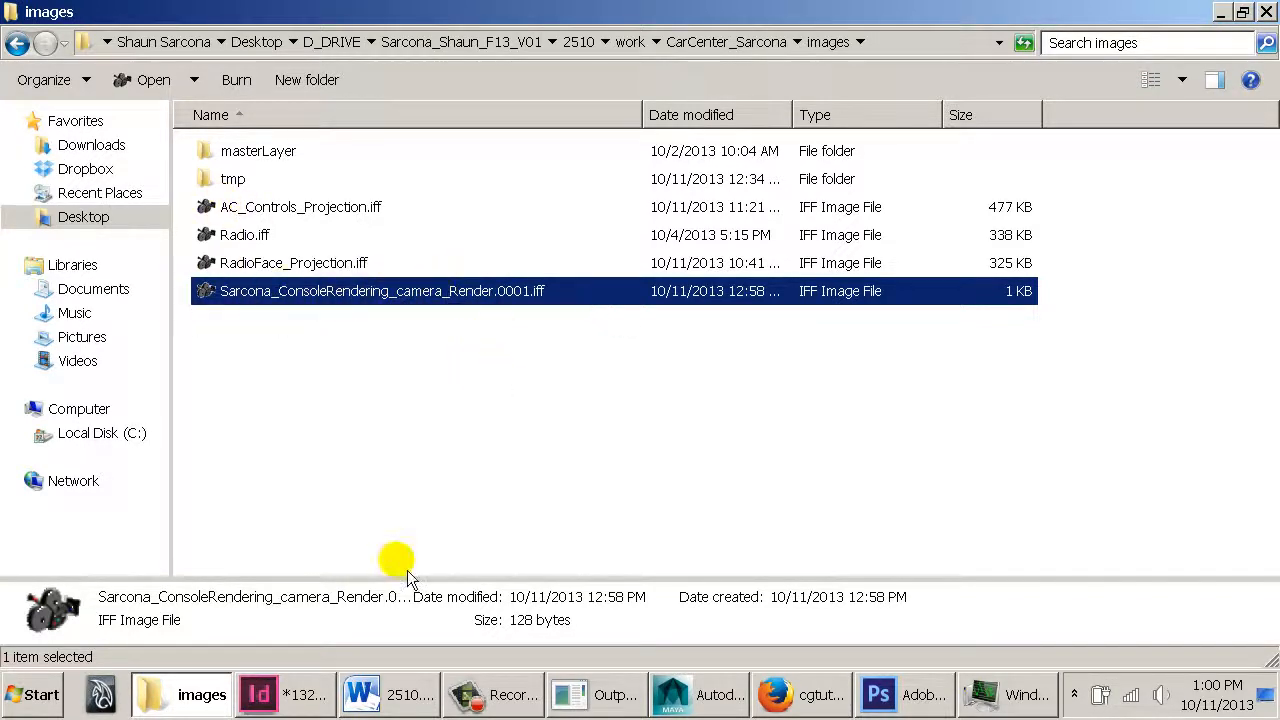
left_click(697, 695)
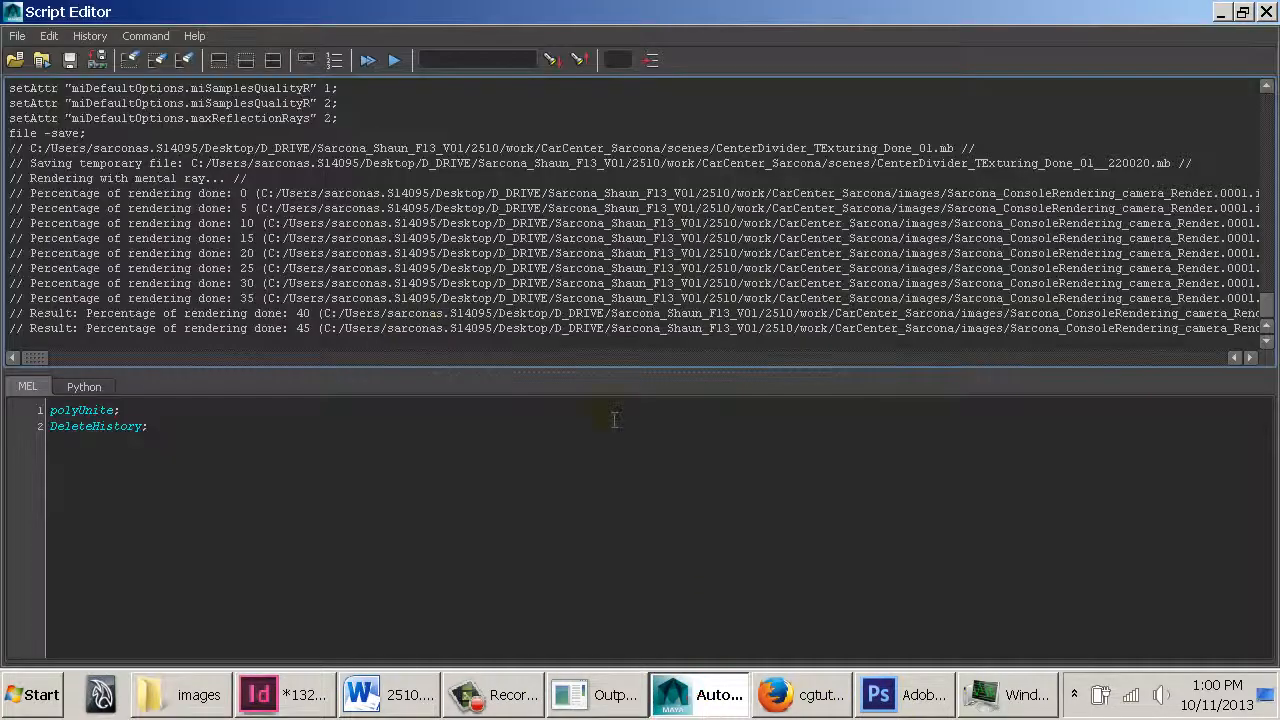
left_click(35, 358)
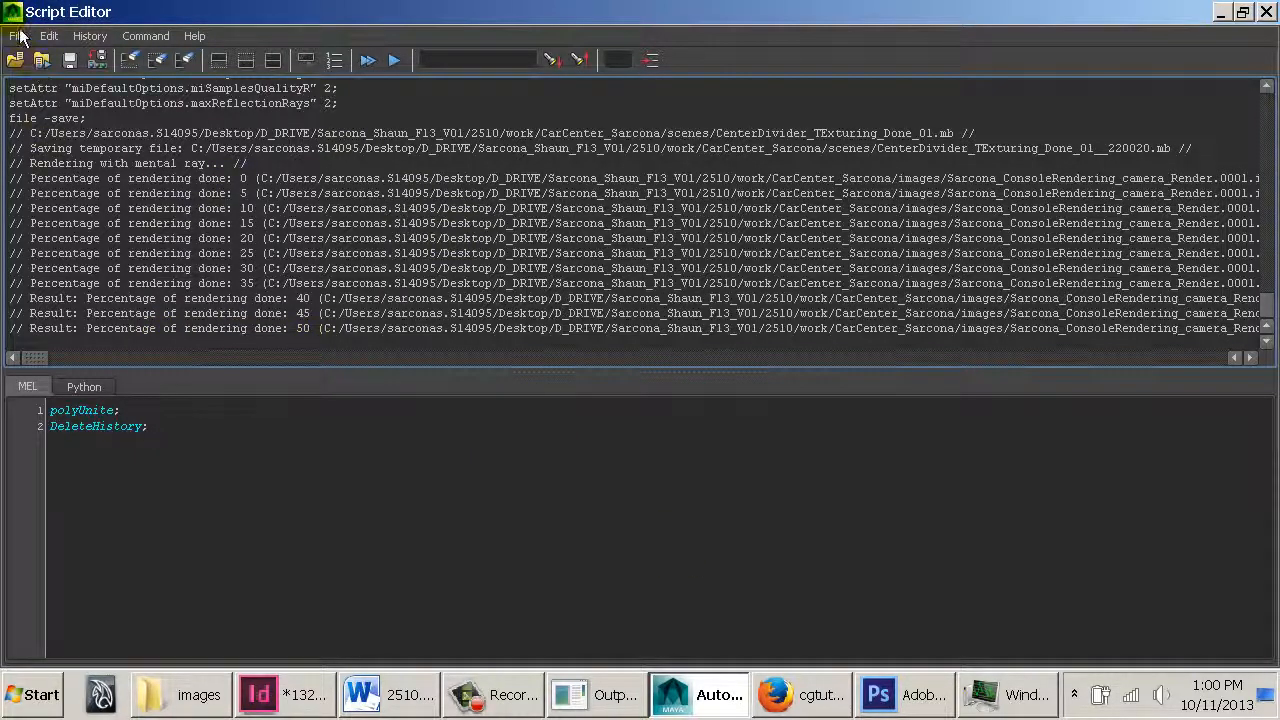
left_click(185, 694)
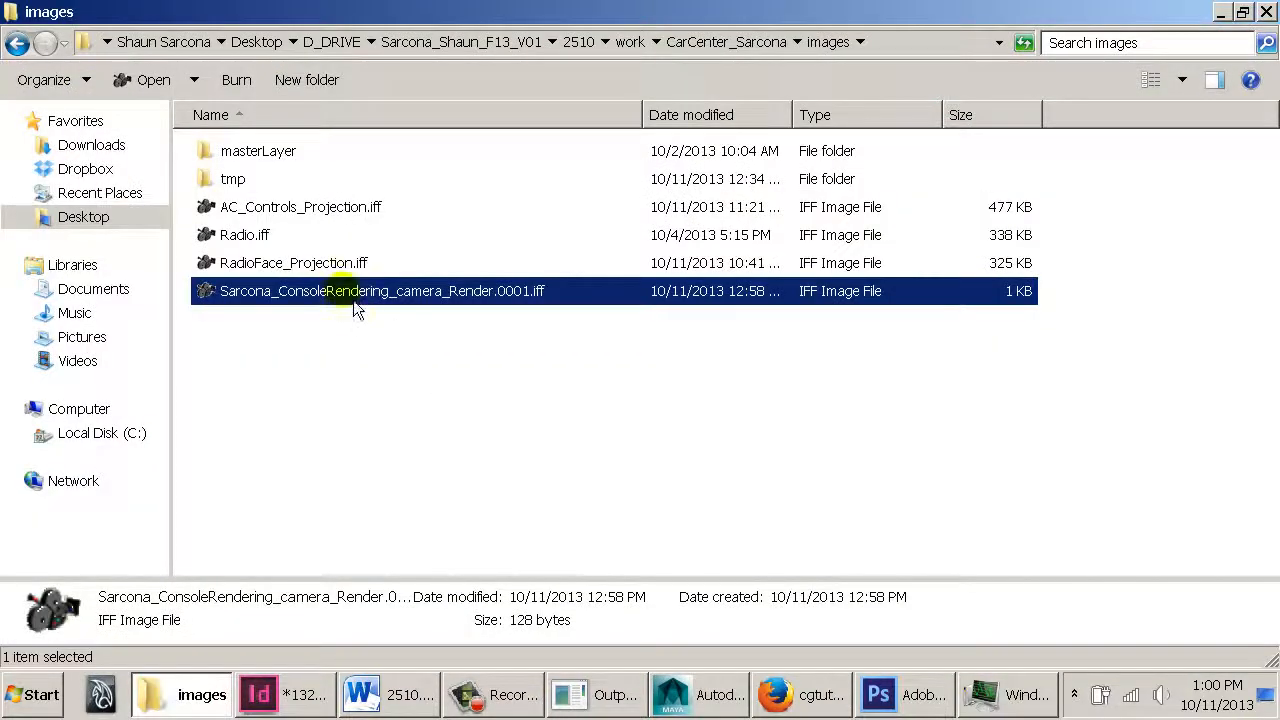
double_click(318, 265)
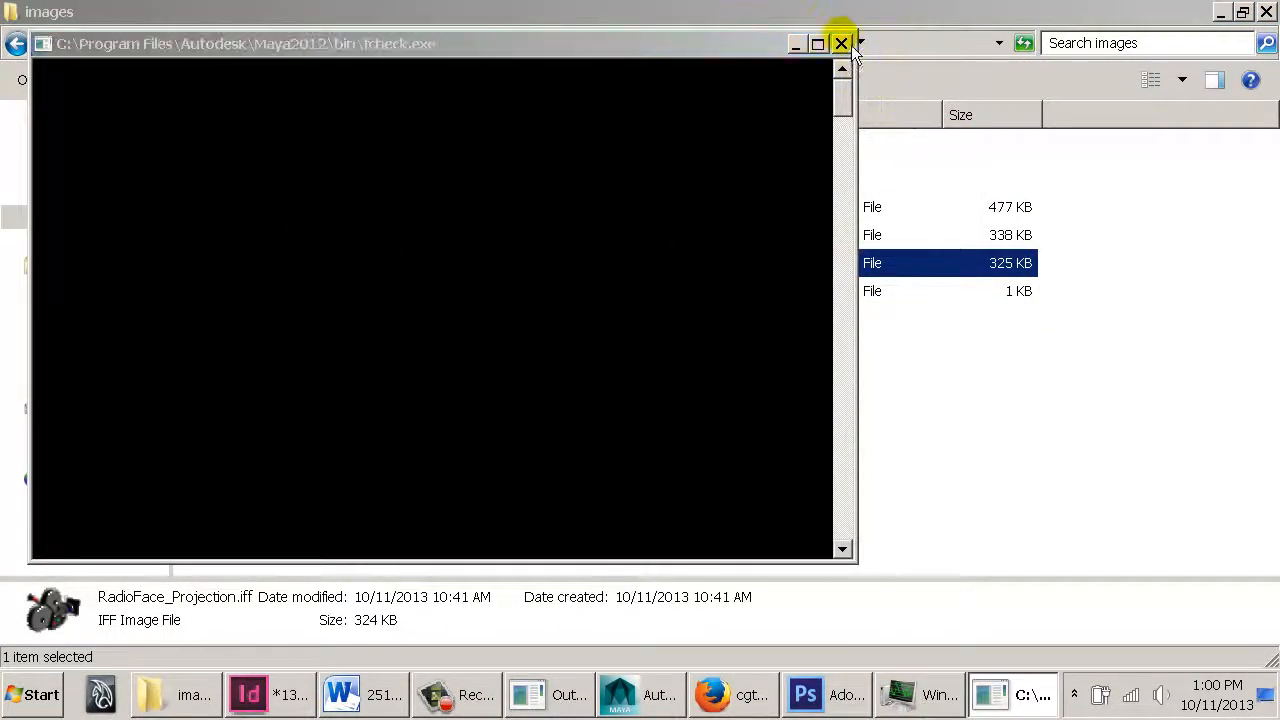
left_click(866, 174)
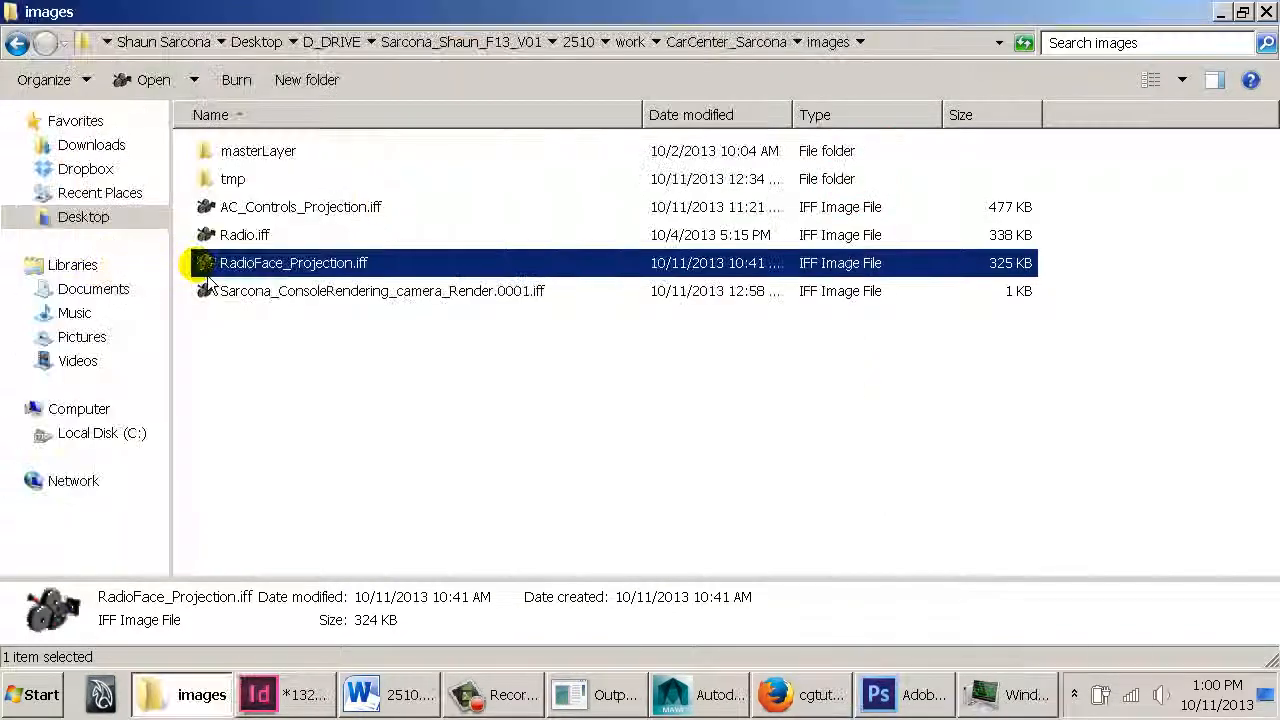
left_click(271, 303)
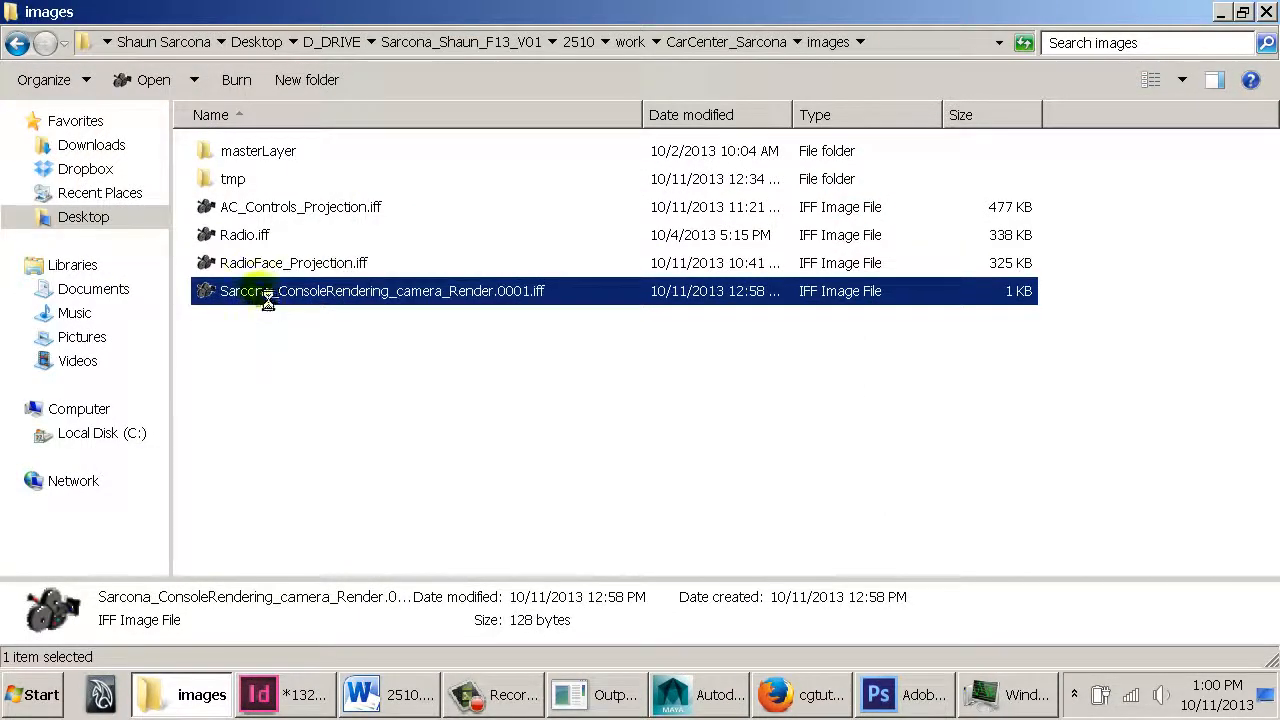
right_click(266, 296)
mouse_move(460, 333)
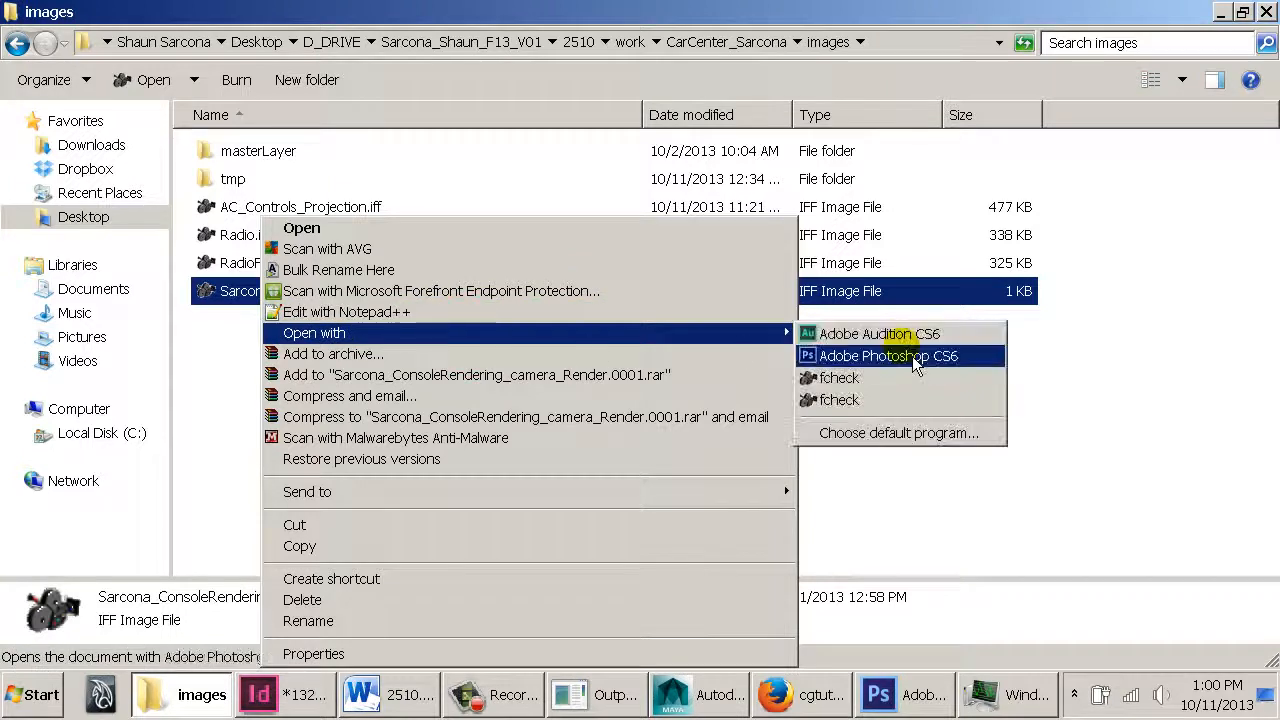
left_click(1096, 410)
Scroll through the render progress log in the Script Editor and close the editor
left_click(692, 697)
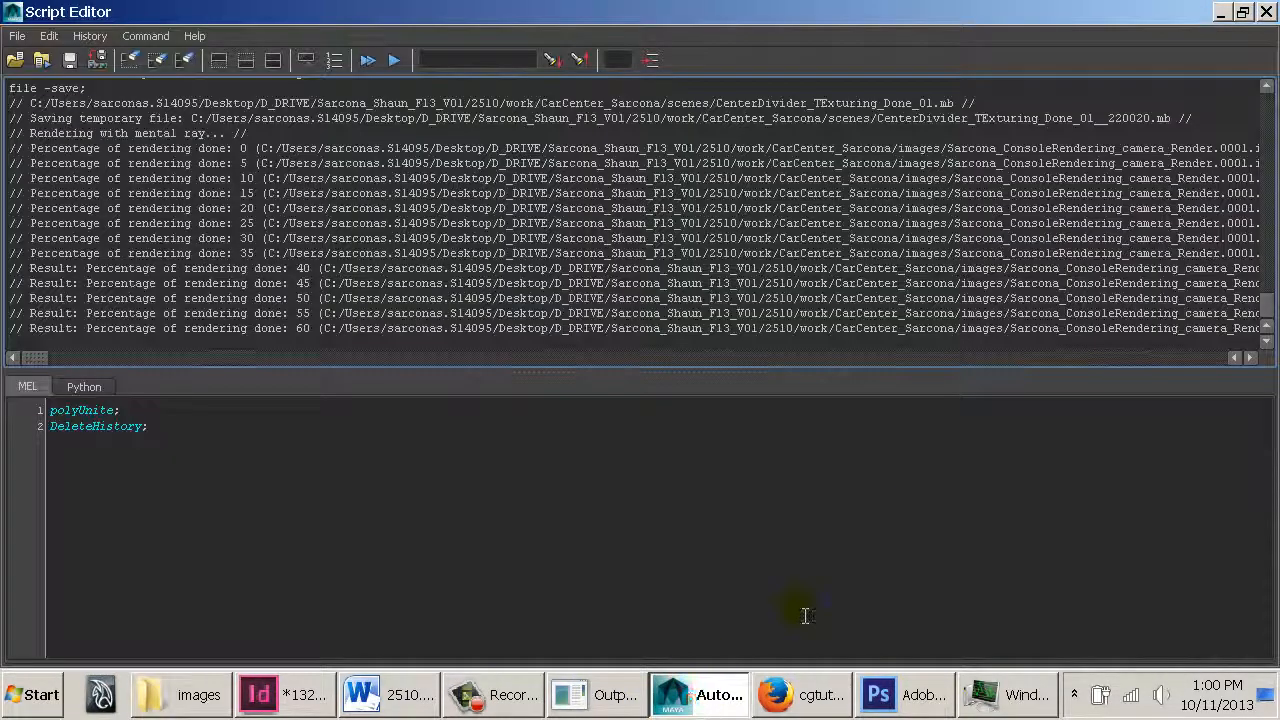
left_click_drag(1100, 288, 1249, 377)
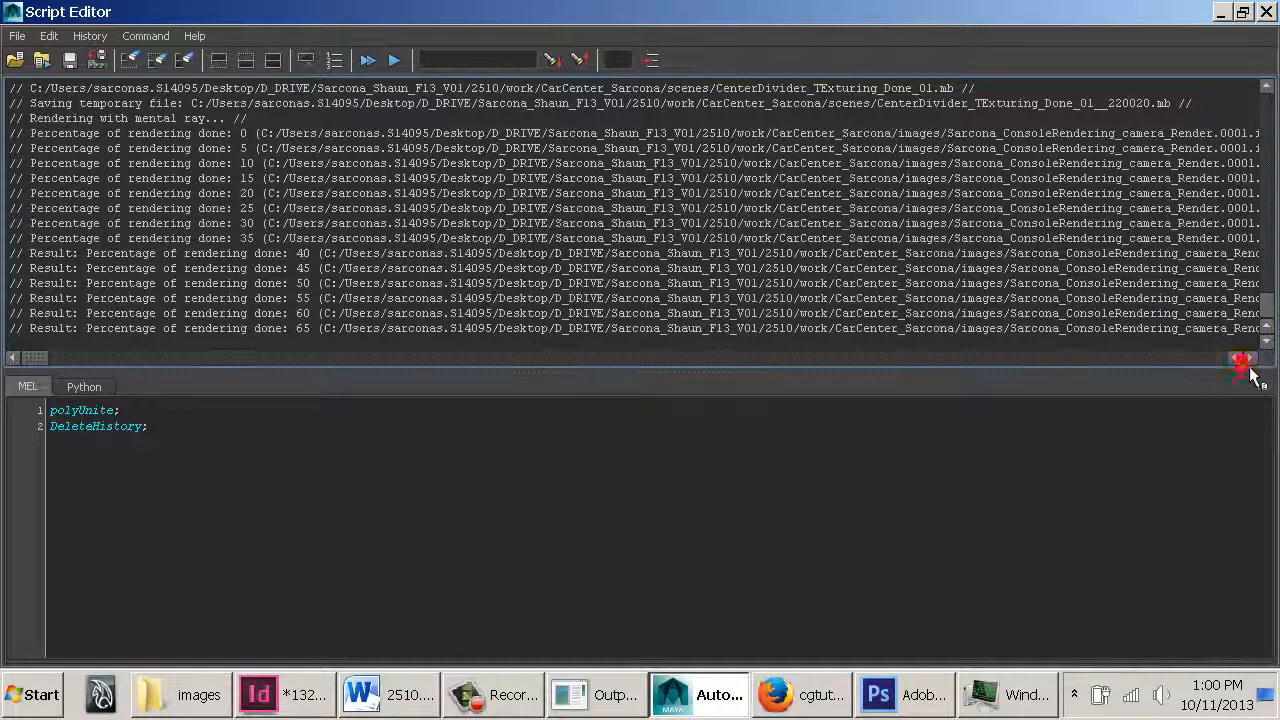
left_click(1250, 360)
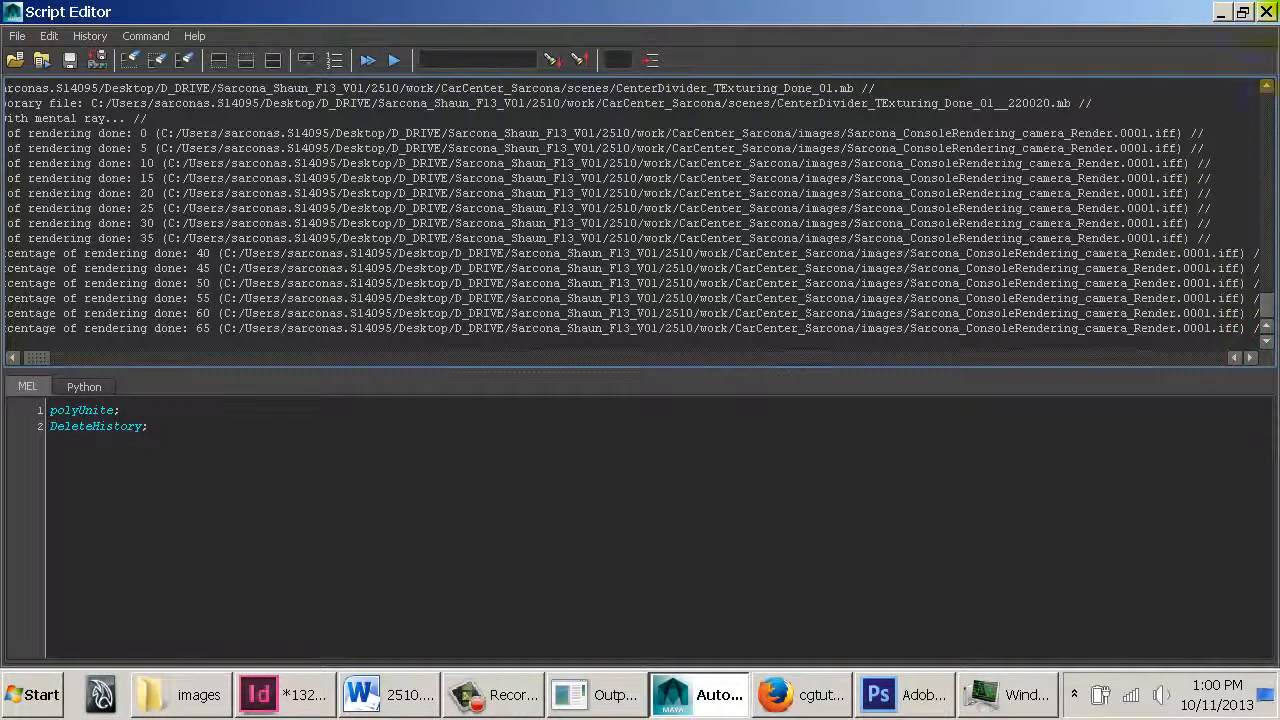
left_click(1266, 12)
Reopen the Script Editor to check the batch render progress
left_click(487, 35)
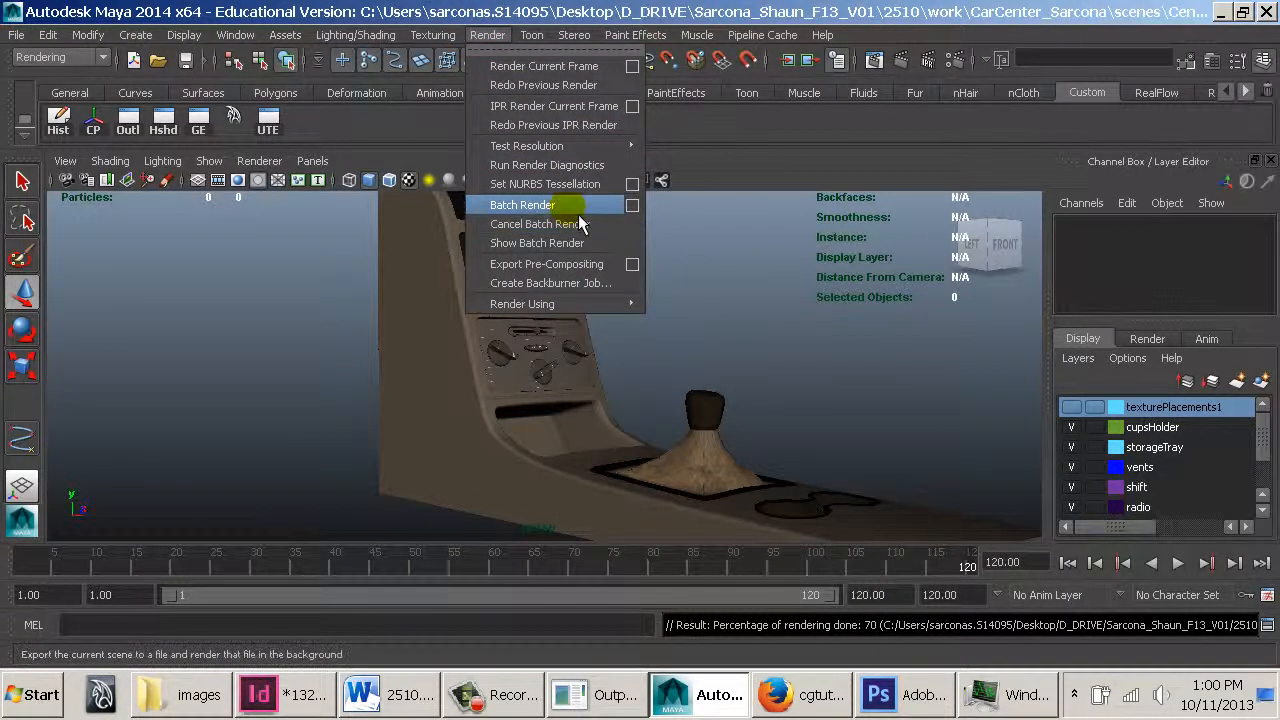
left_click(888, 360)
left_click(1012, 697)
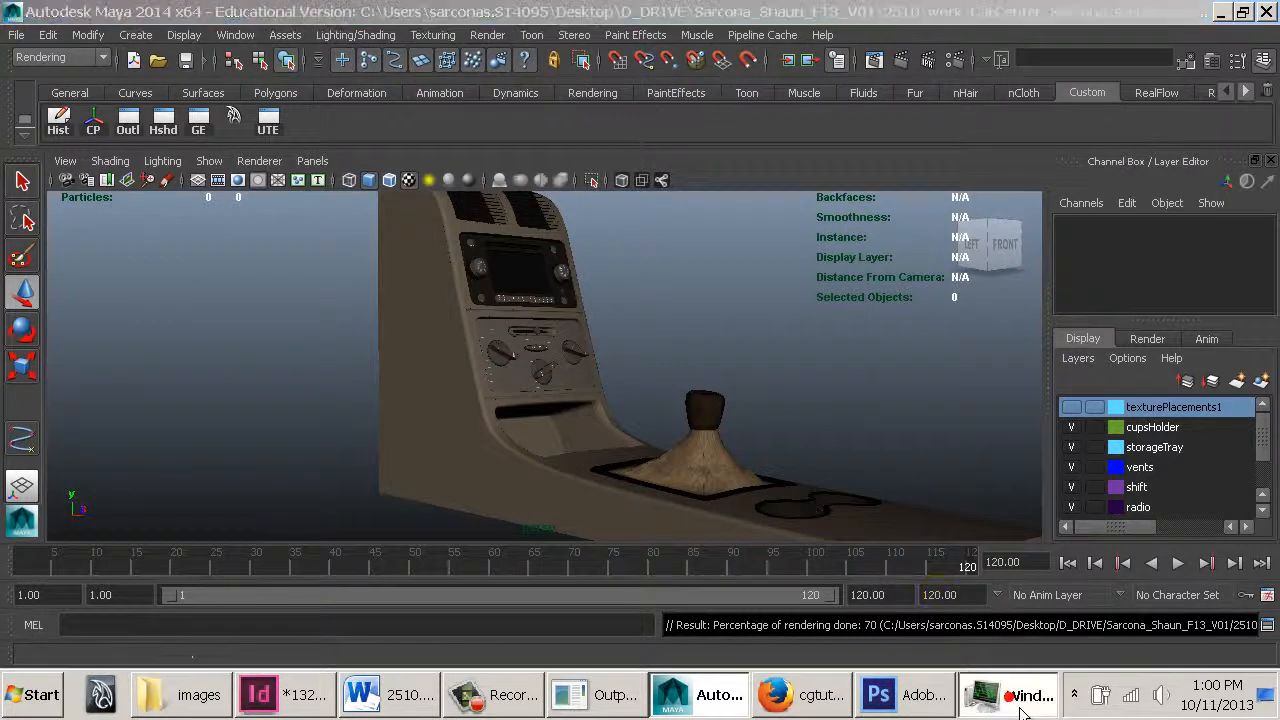
left_click(1020, 700)
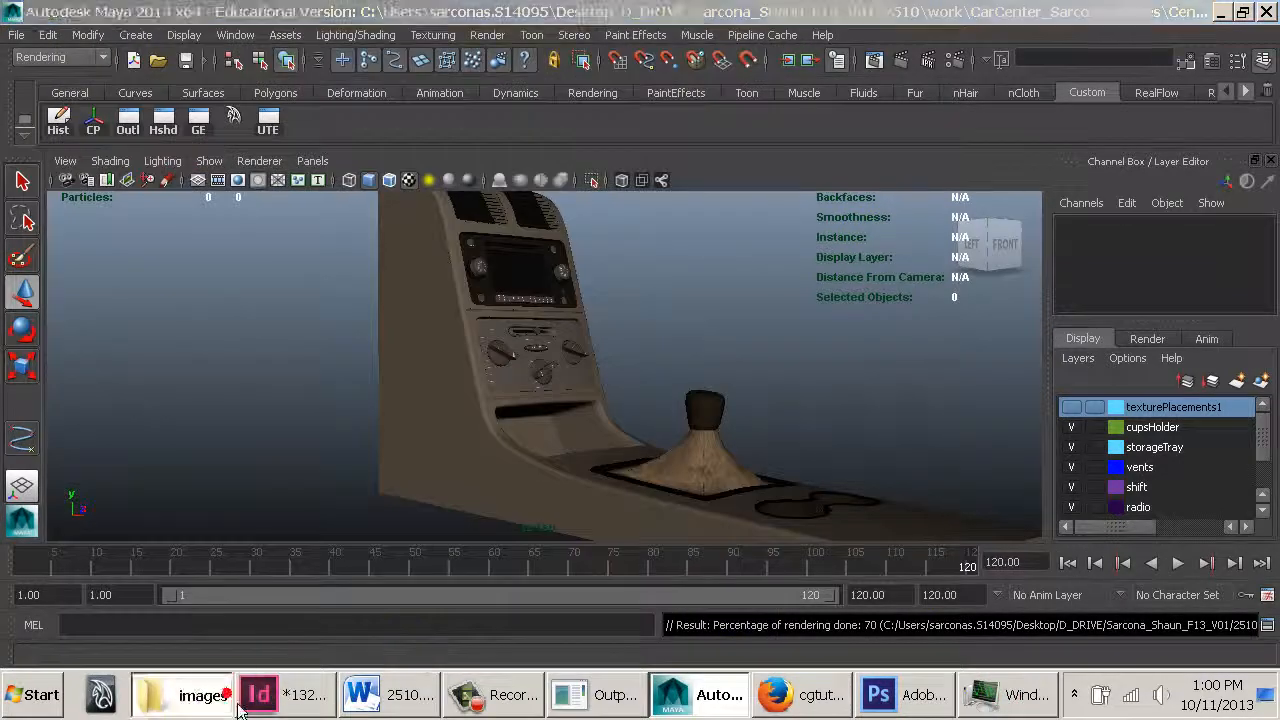
left_click(230, 685)
left_click(922, 694)
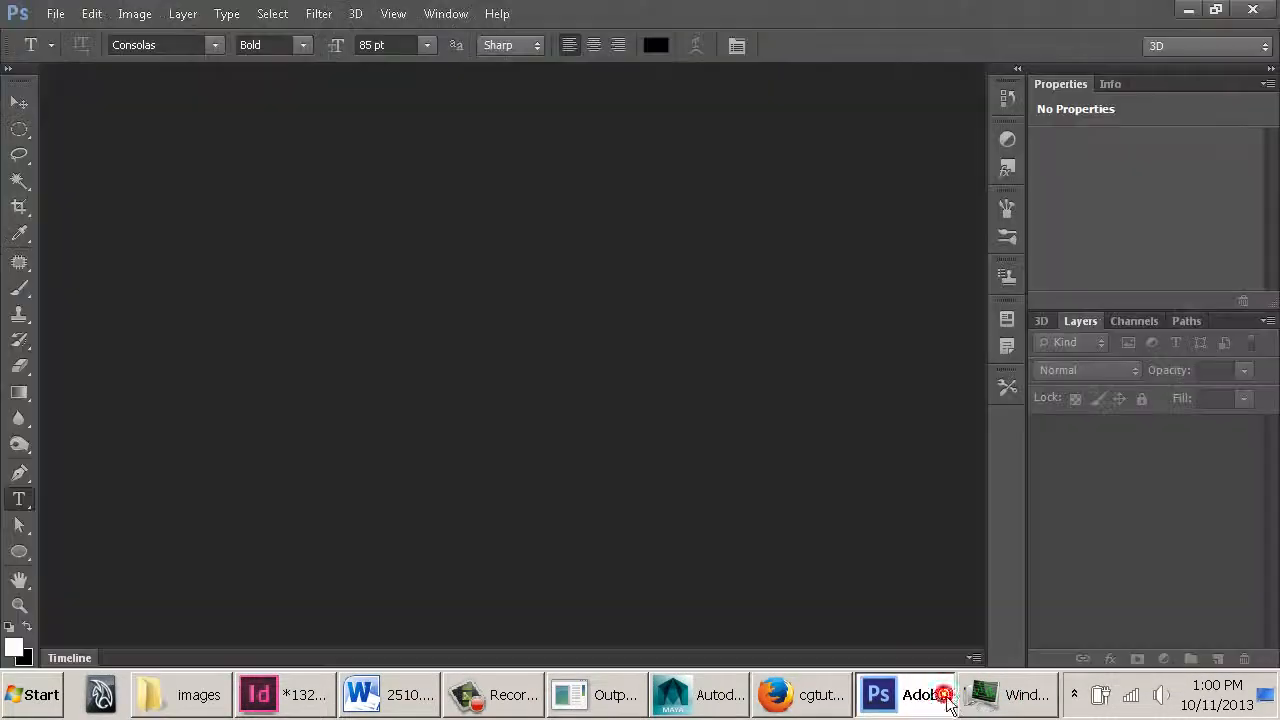
left_click(1252, 10)
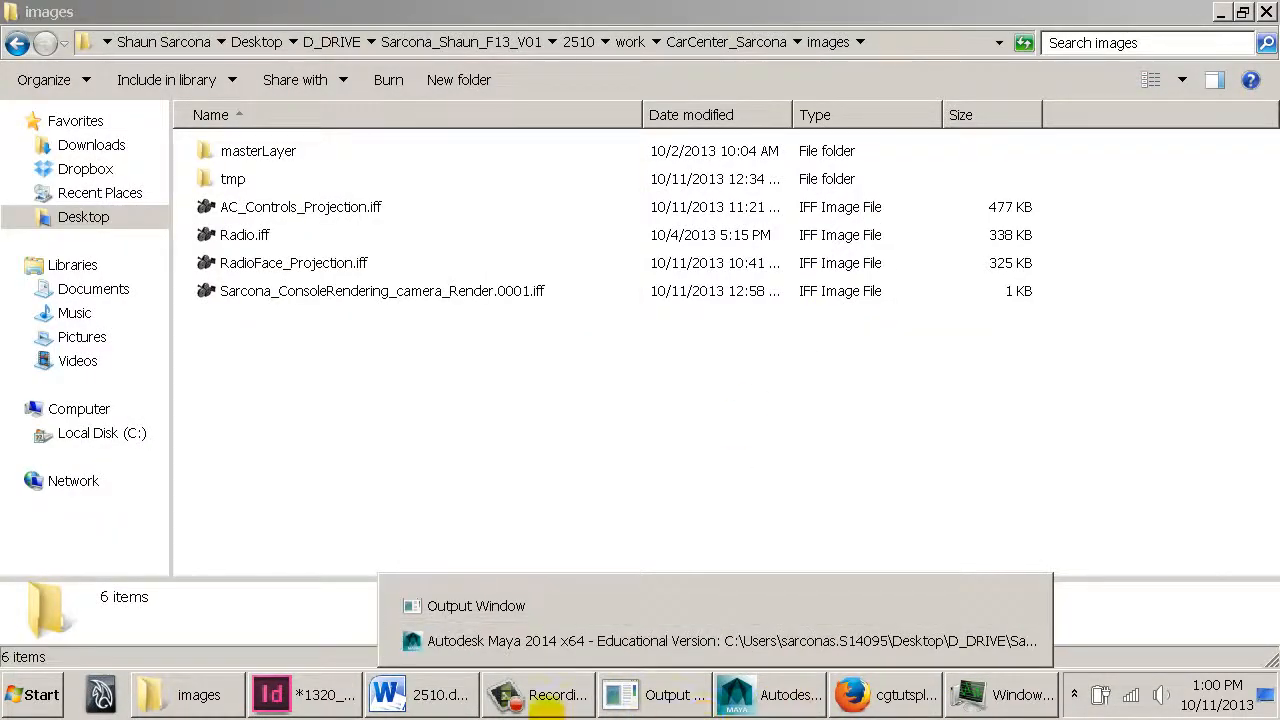
left_click(761, 702)
left_click(1267, 623)
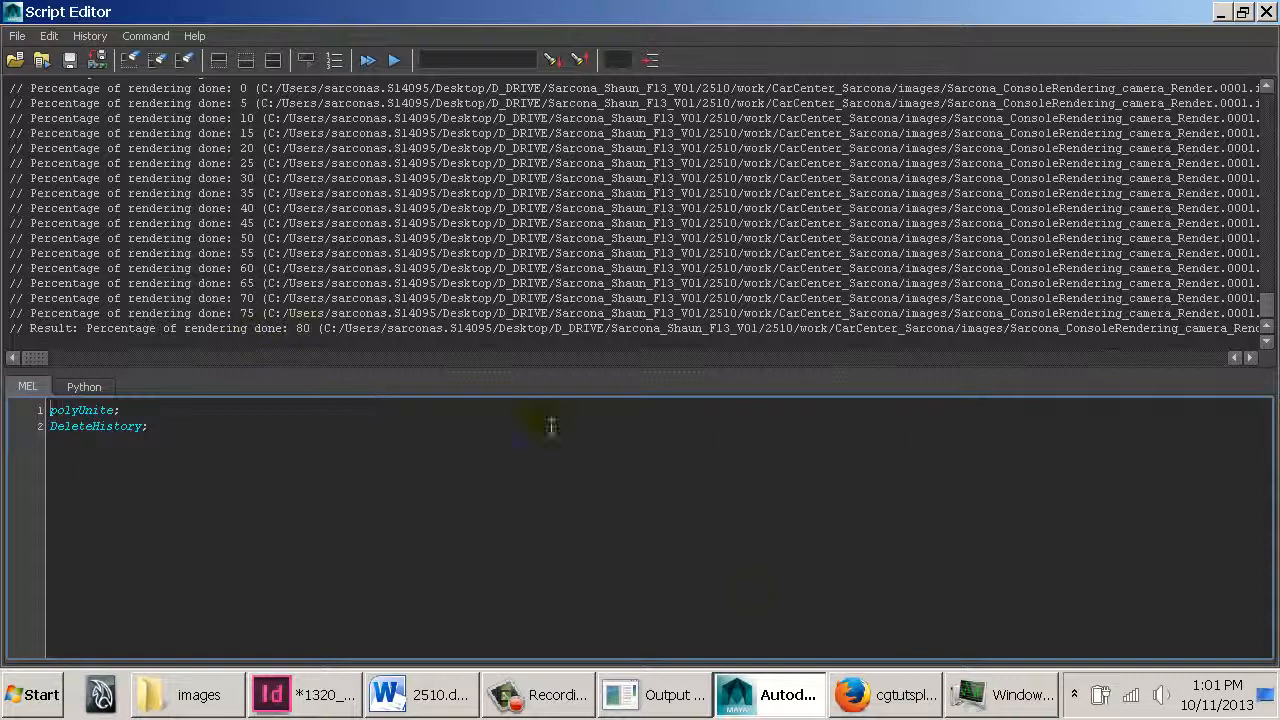
Switch to the browser and scroll through the cgtutsplus YouTube channel's video list
left_click(855, 694)
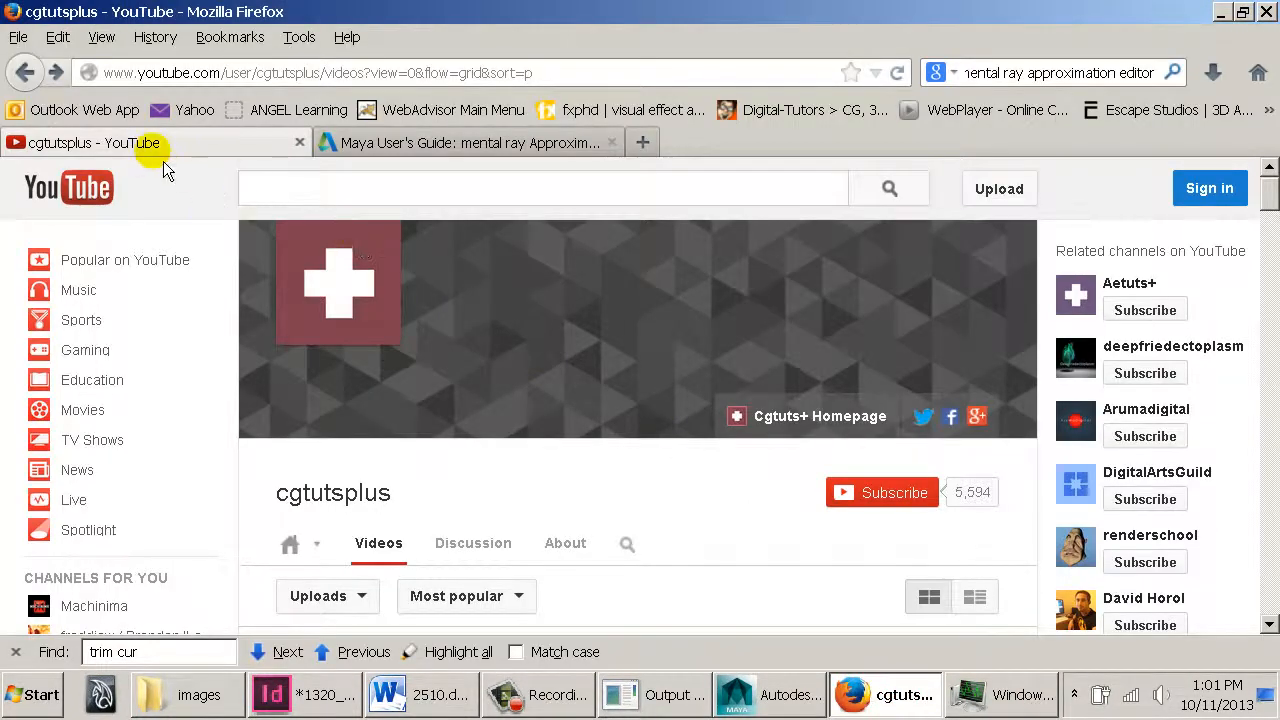
scroll(246, 314, "down", 2)
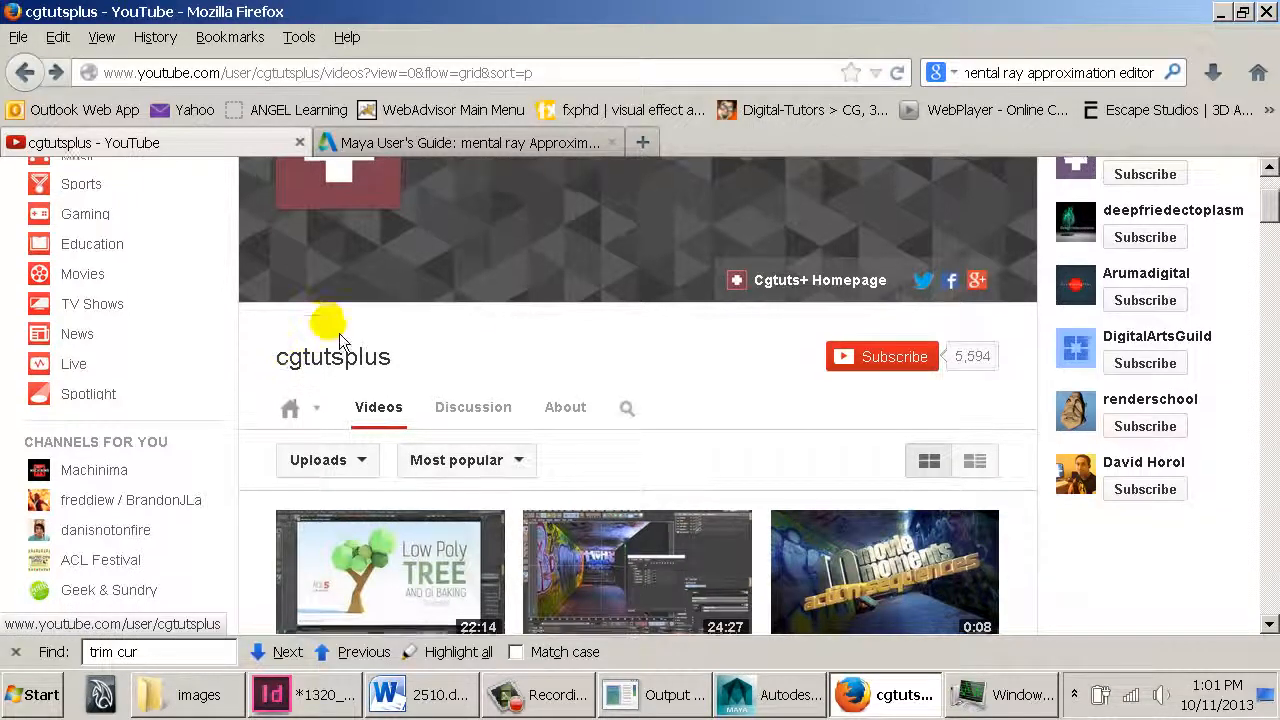
scroll(339, 333, "down", 4)
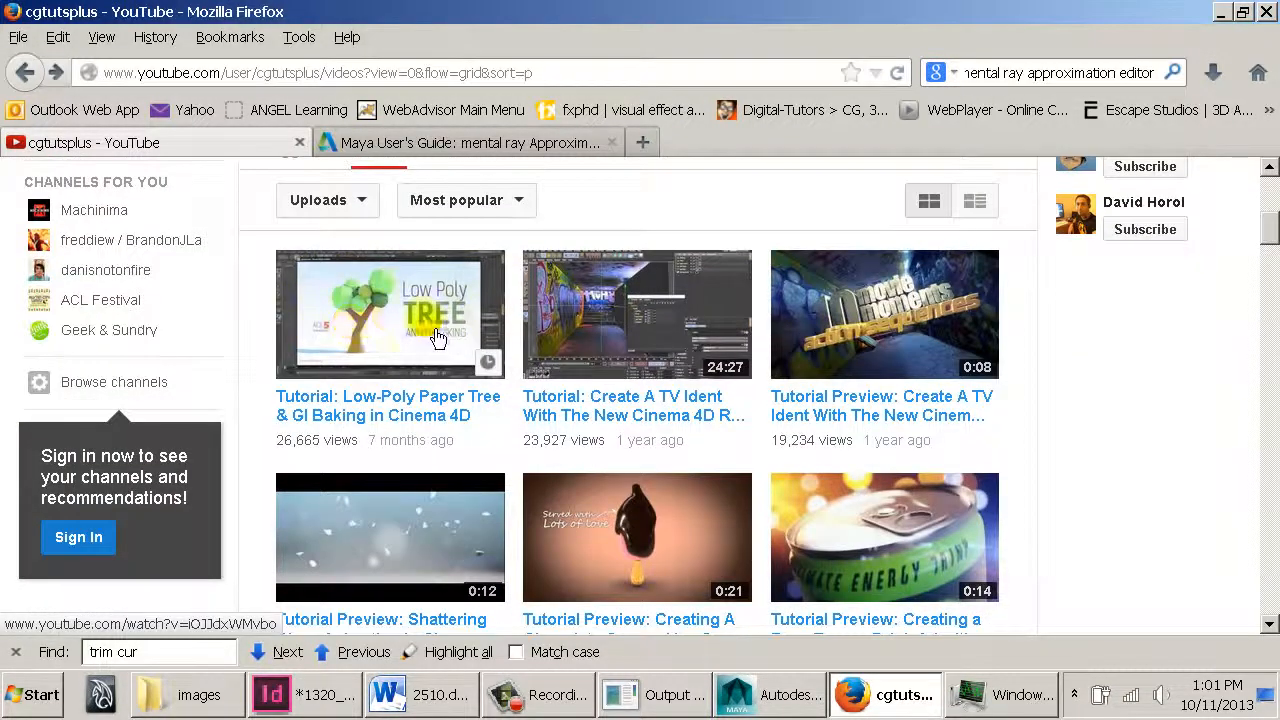
scroll(447, 435, "down", 4)
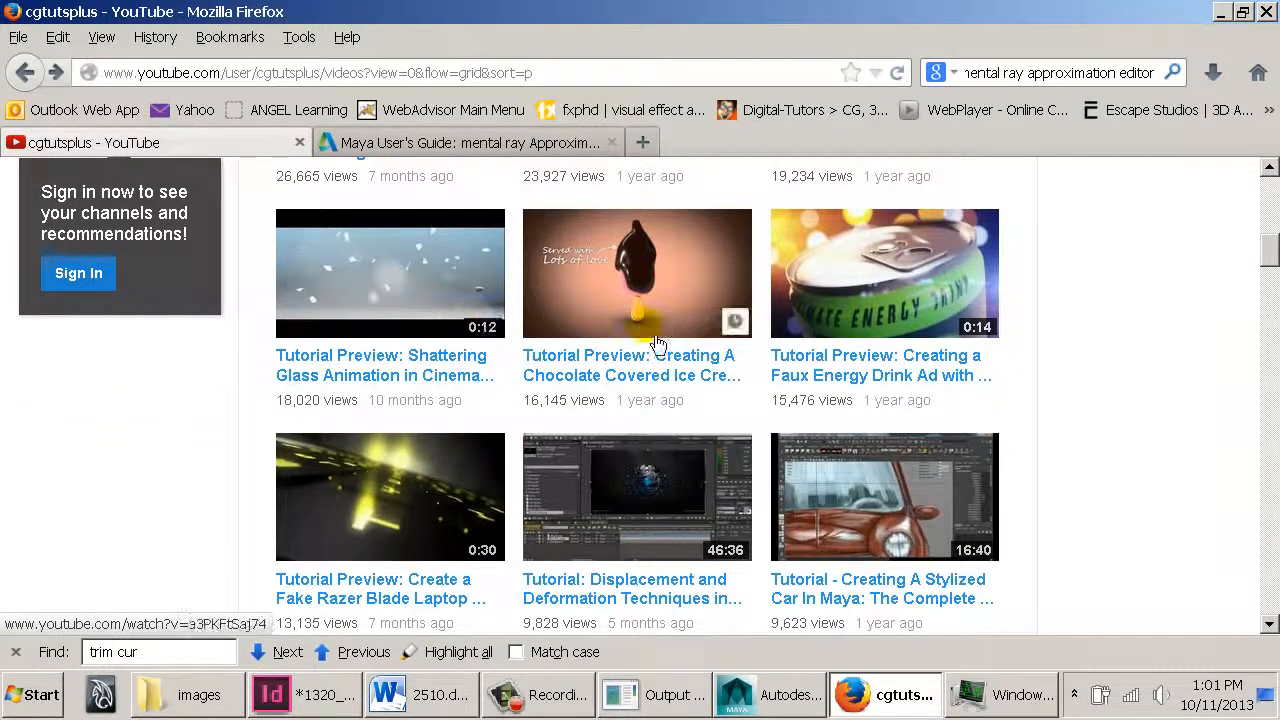
scroll(640, 340, "down", 4)
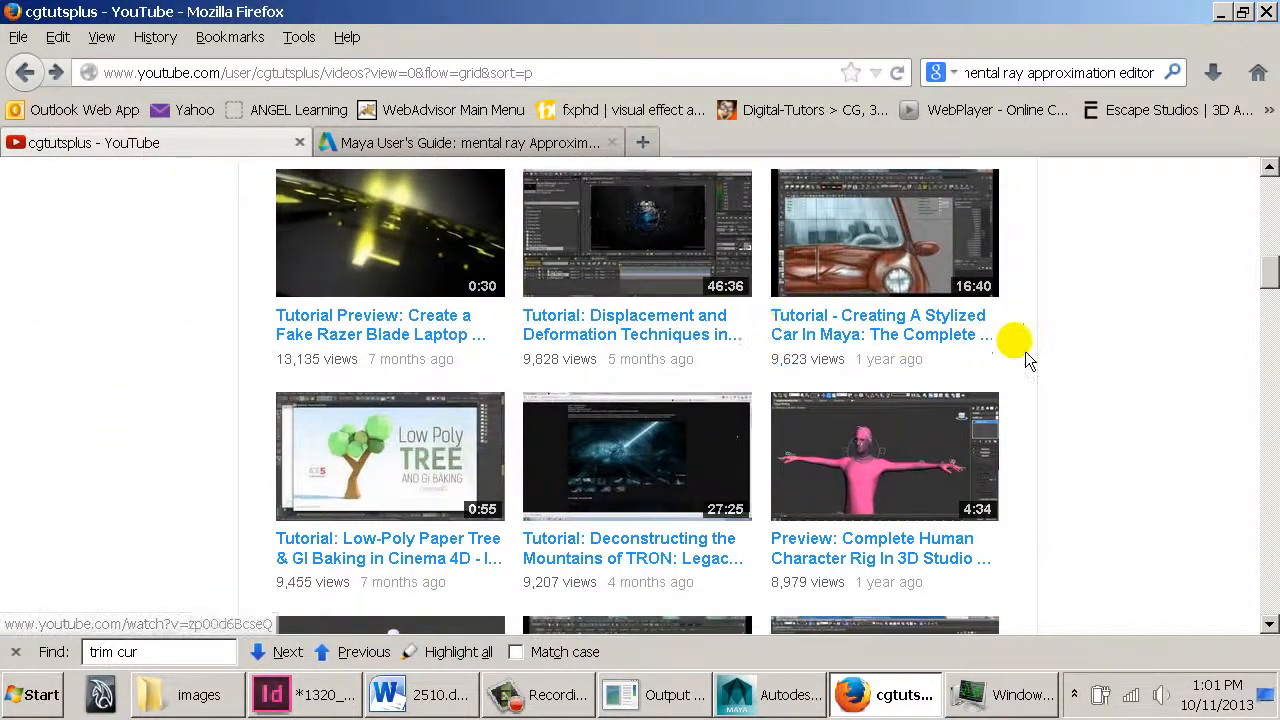
scroll(1014, 343, "down", 2)
scroll(940, 344, "up", 2)
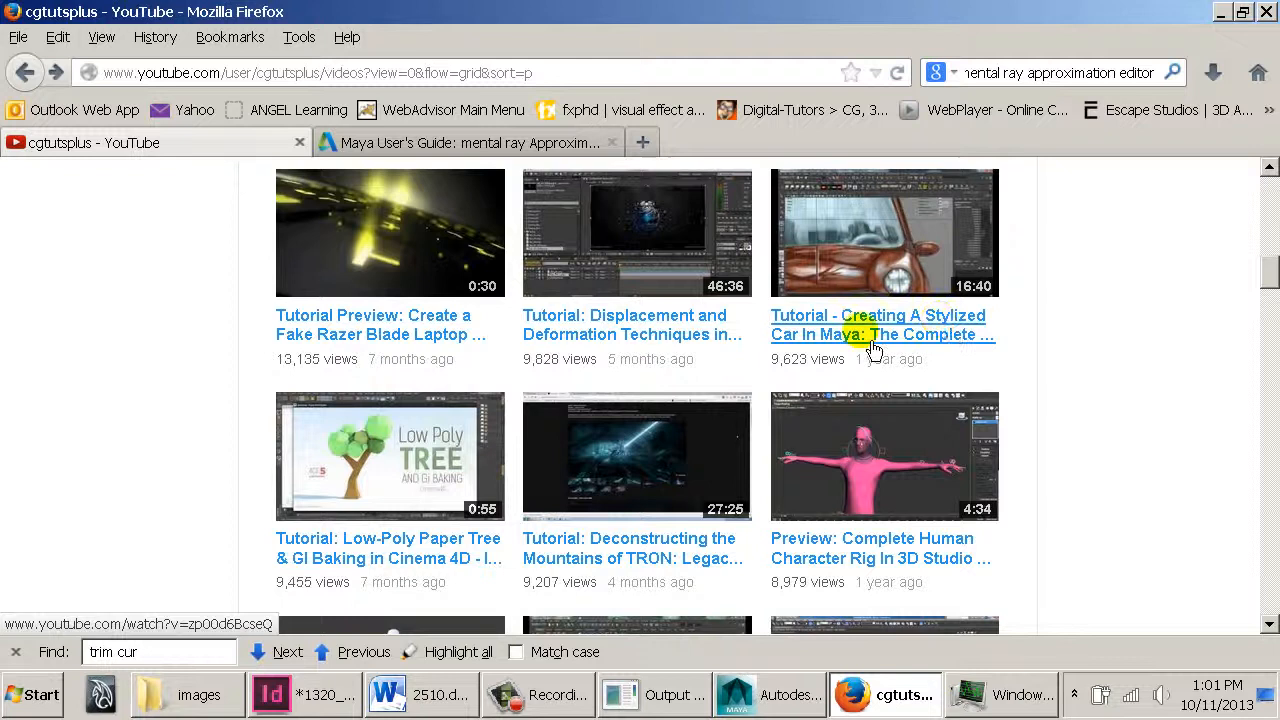
Open the 'Tutorial - Creating A Stylized Car In Maya' video, pause it, and go back to the channel page
left_click(925, 334)
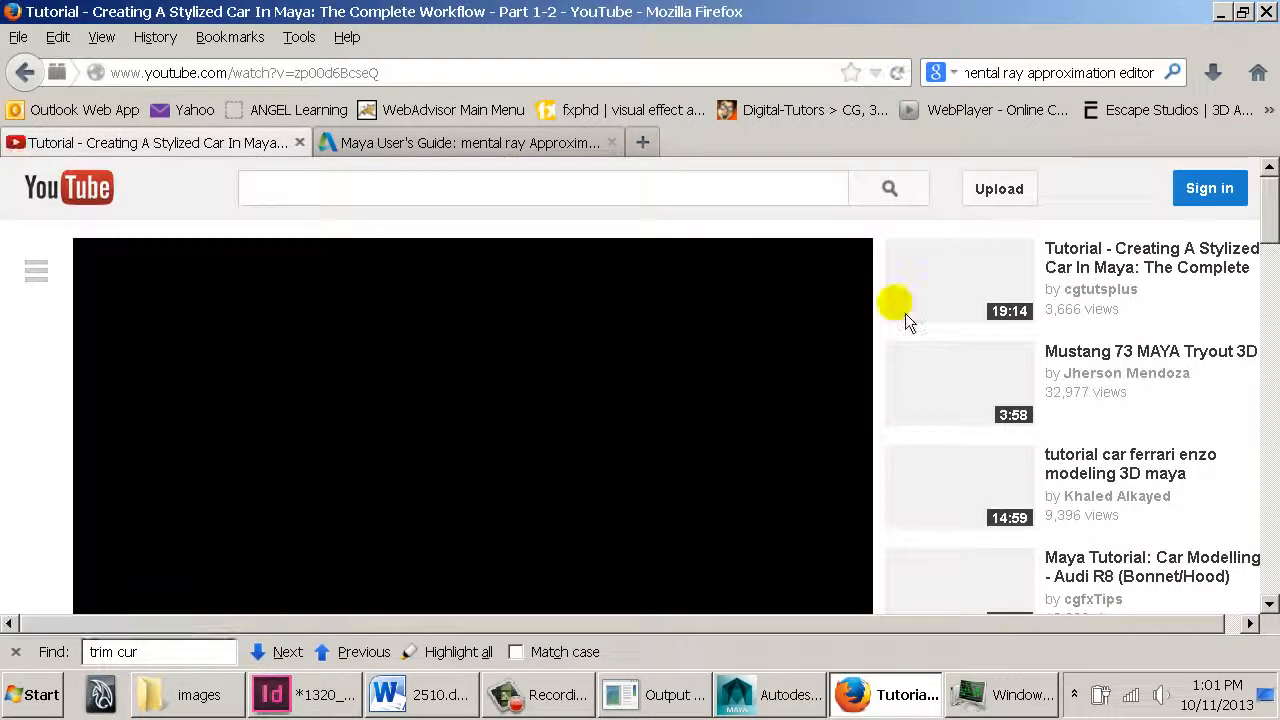
scroll(899, 318, "down", 2)
scroll(899, 313, "down", 3)
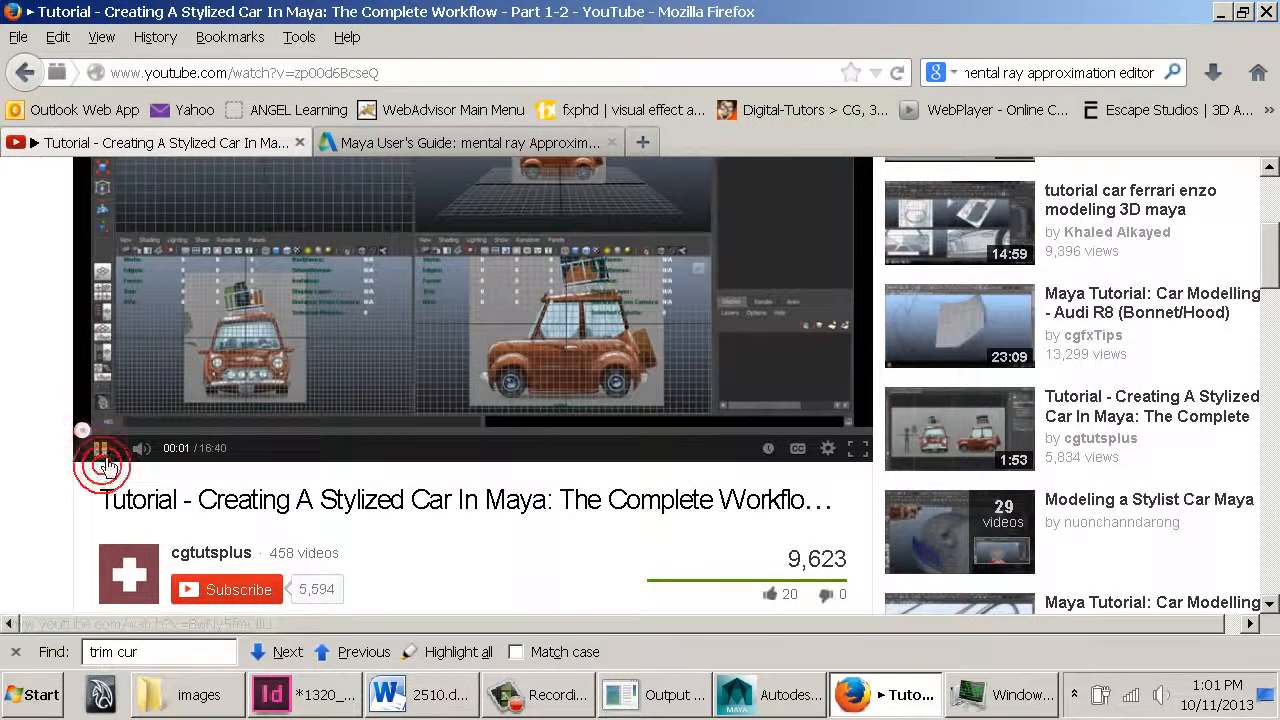
left_click(100, 448)
scroll(655, 360, "down", 5)
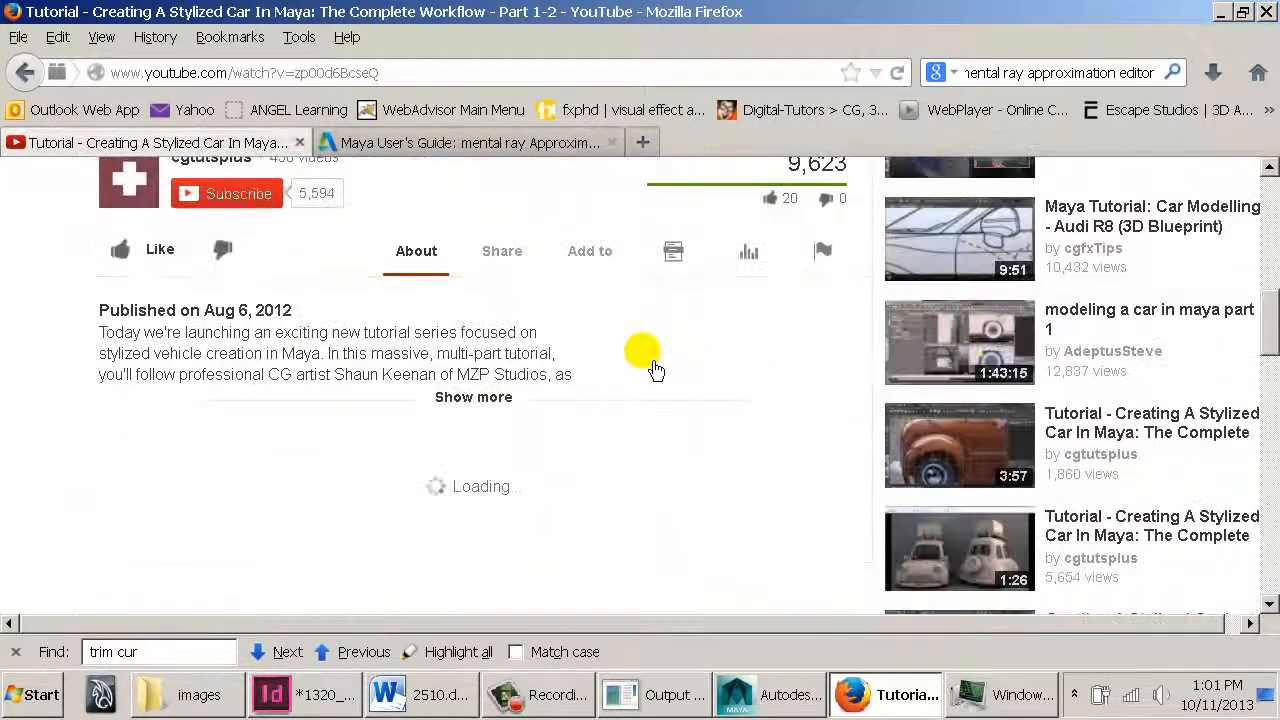
key("alt+Left")
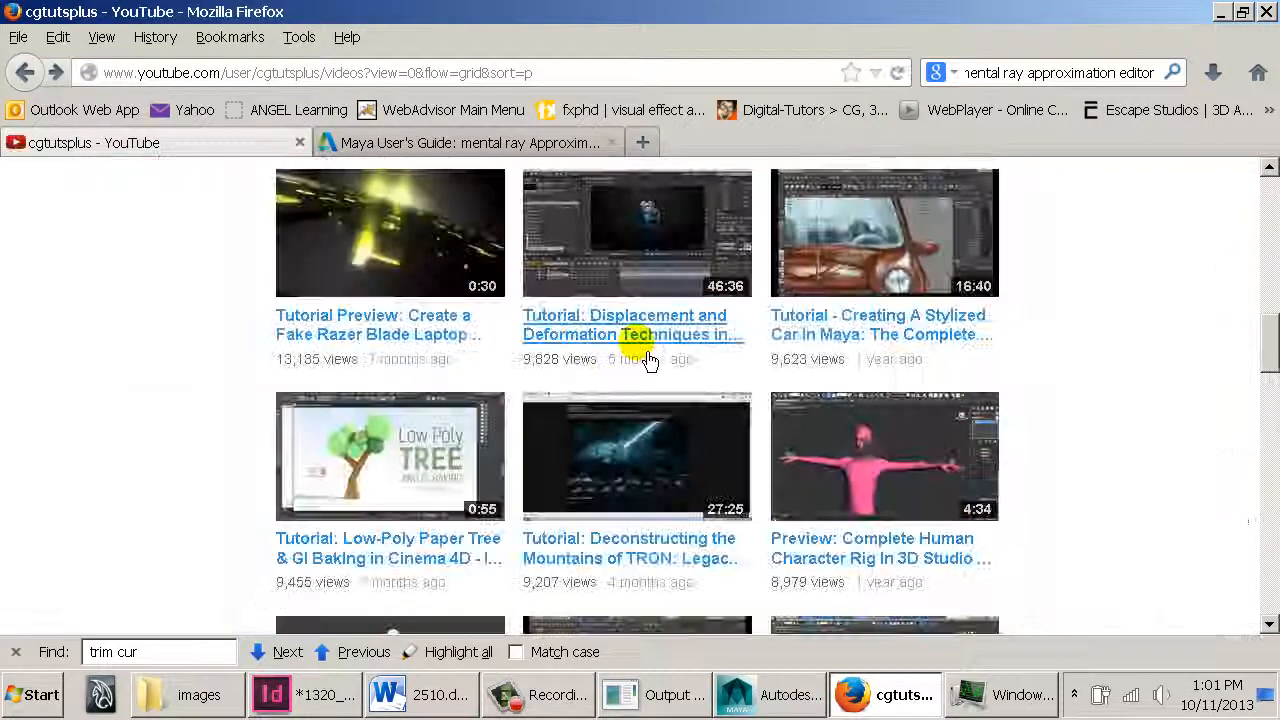
Scroll further through the channel's videos, then return to the Script Editor to check the render progress log
scroll(643, 357, "down", 5)
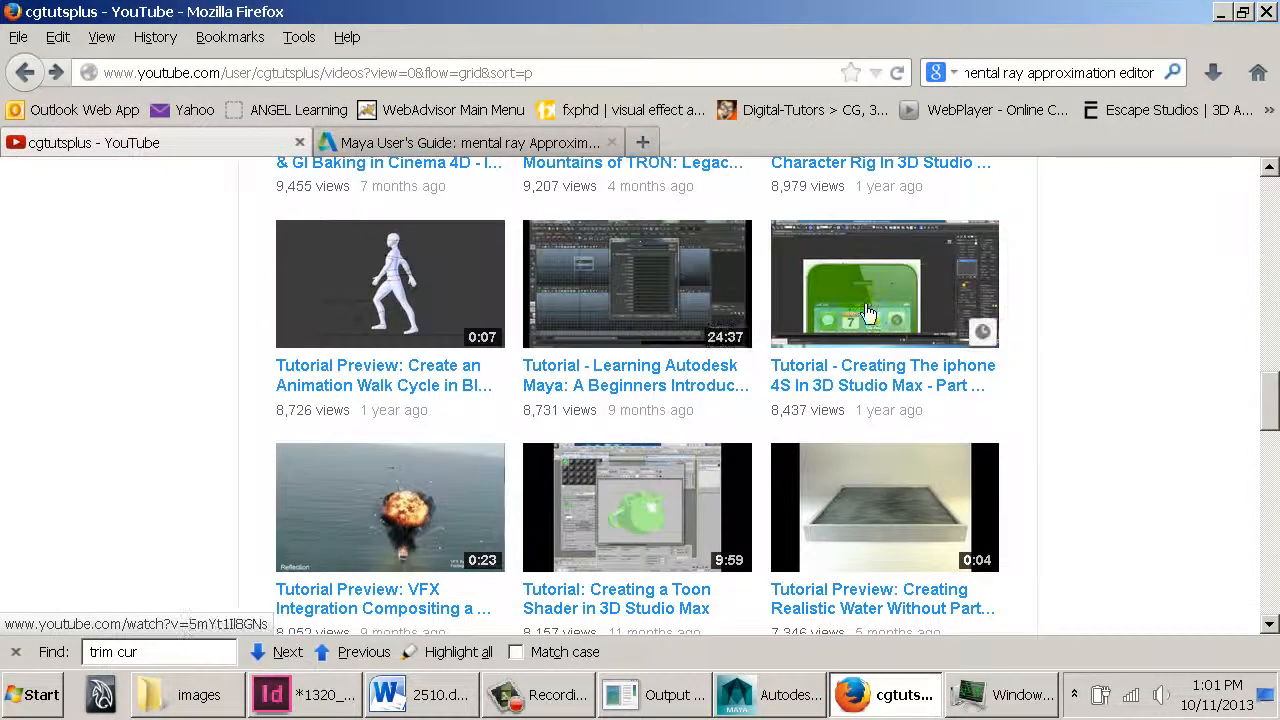
scroll(1024, 293, "down", 3)
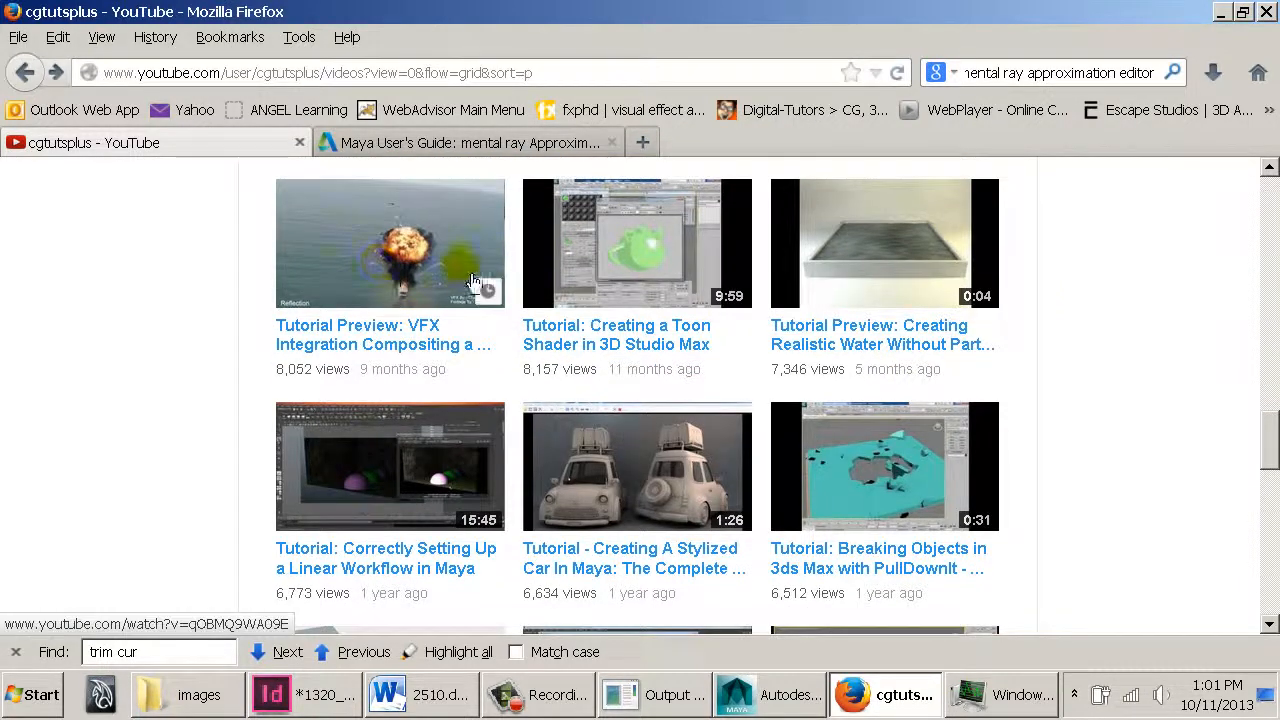
scroll(418, 246, "down", 3)
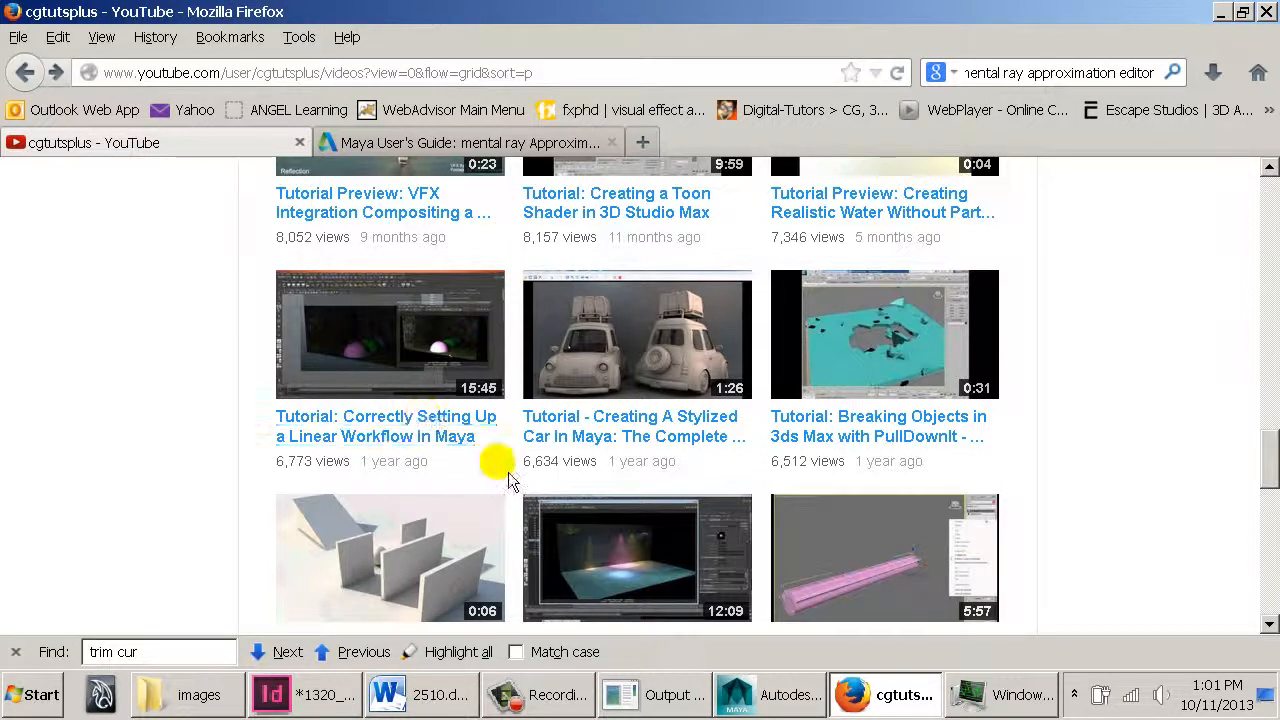
scroll(490, 455, "down", 3)
left_click(894, 687)
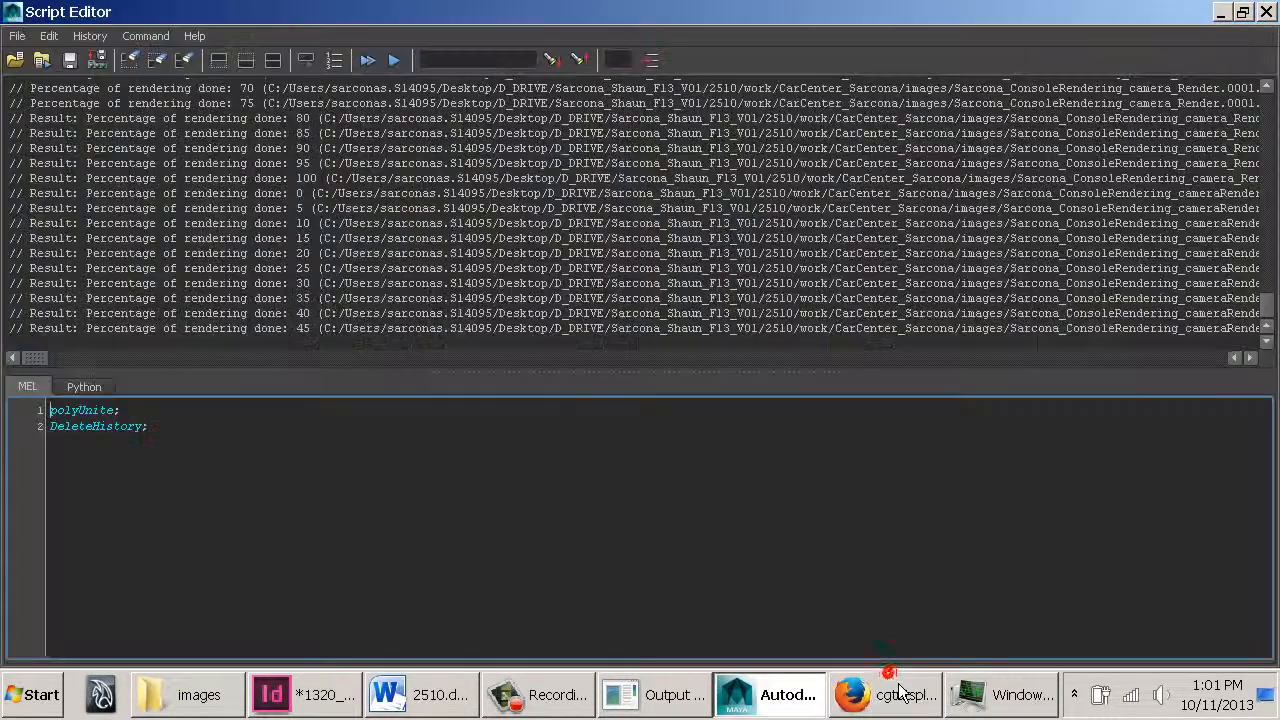
left_click(50, 359)
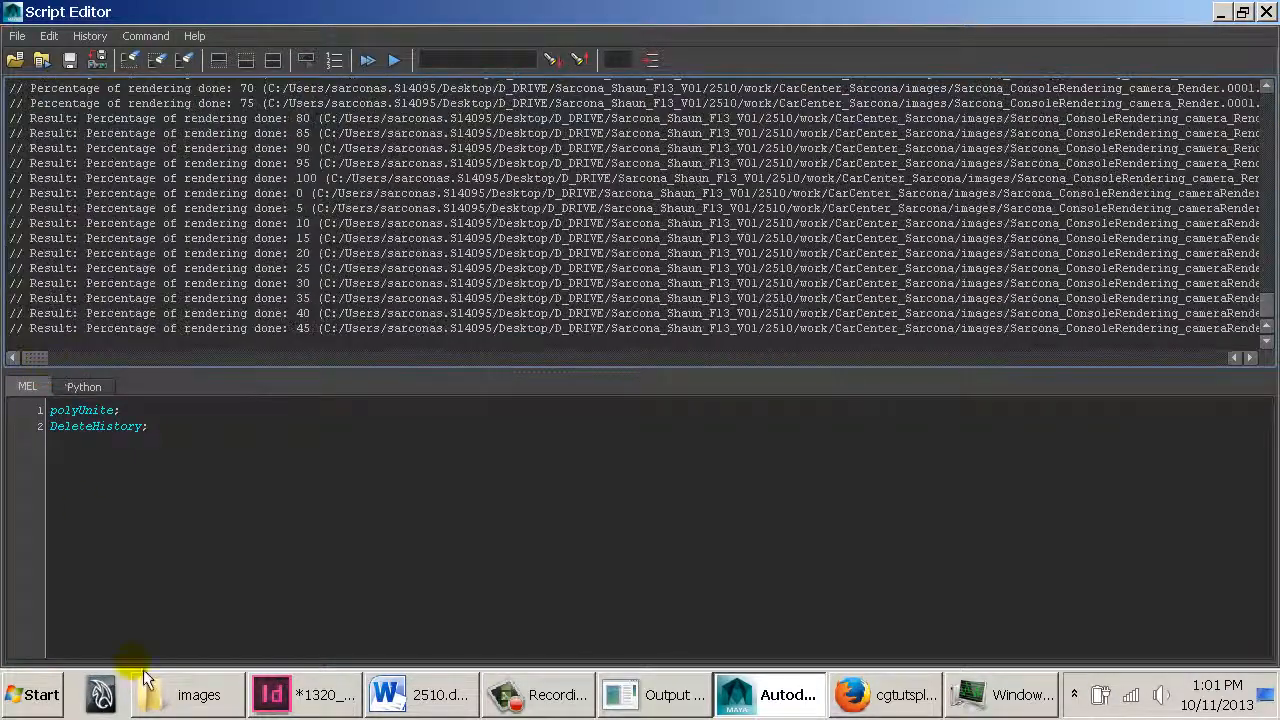
Open Sarcona_ConsoleRendering_camera_Render.0001.iff from the images folder in FCheck and close it
left_click(192, 694)
double_click(316, 300)
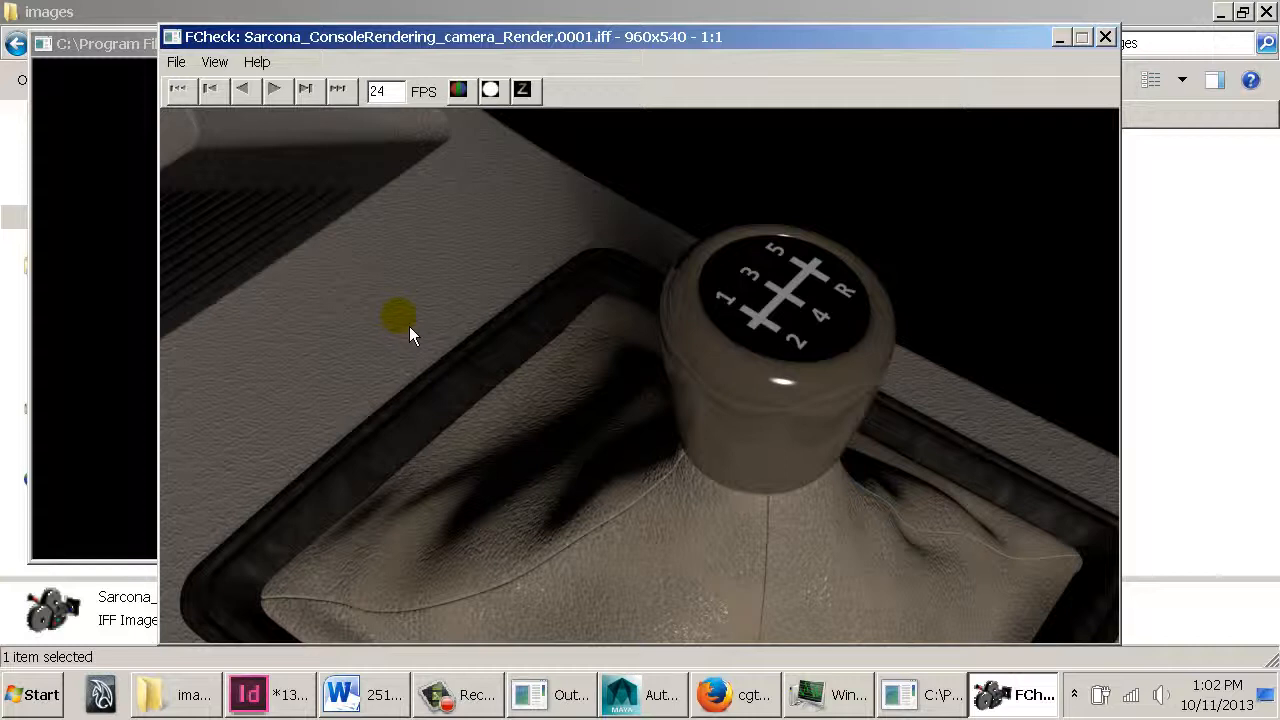
left_click(177, 43)
left_click(170, 37)
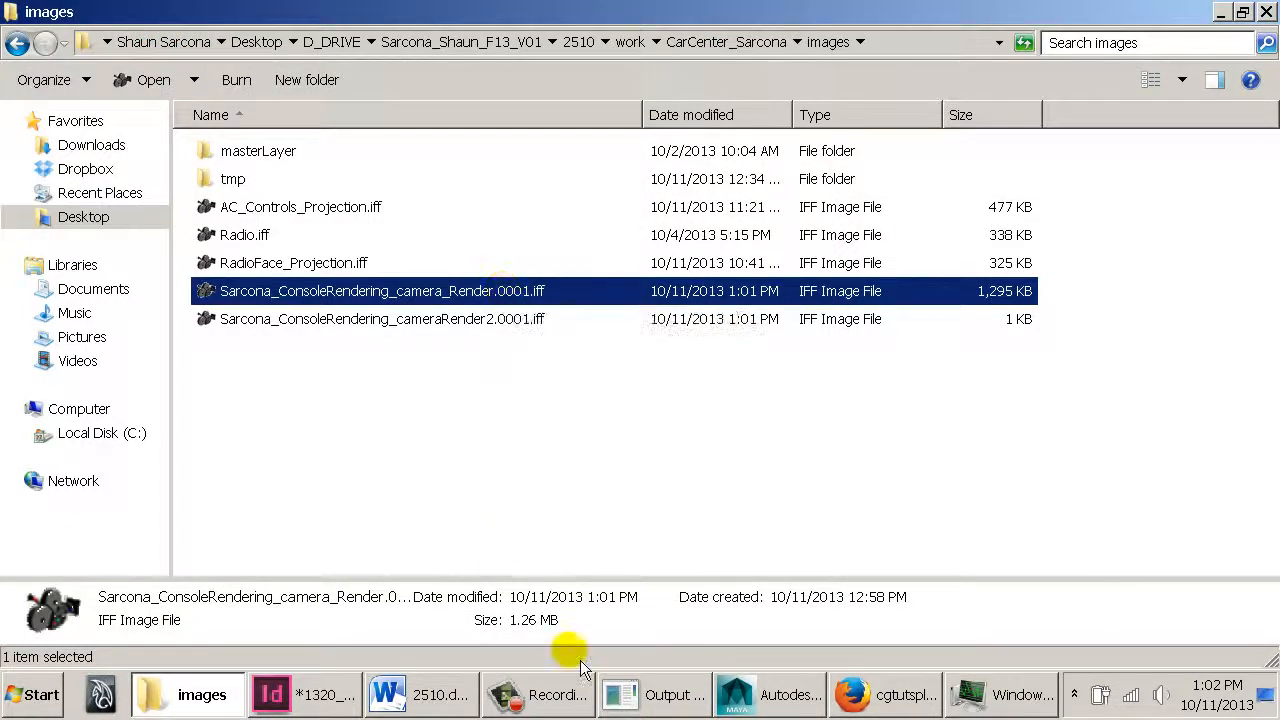
Open Sarcona_ConsoleRendering_cameraRender2.0001.iff in FCheck, toggle between its alpha mask and color views, and close it
left_click(780, 690)
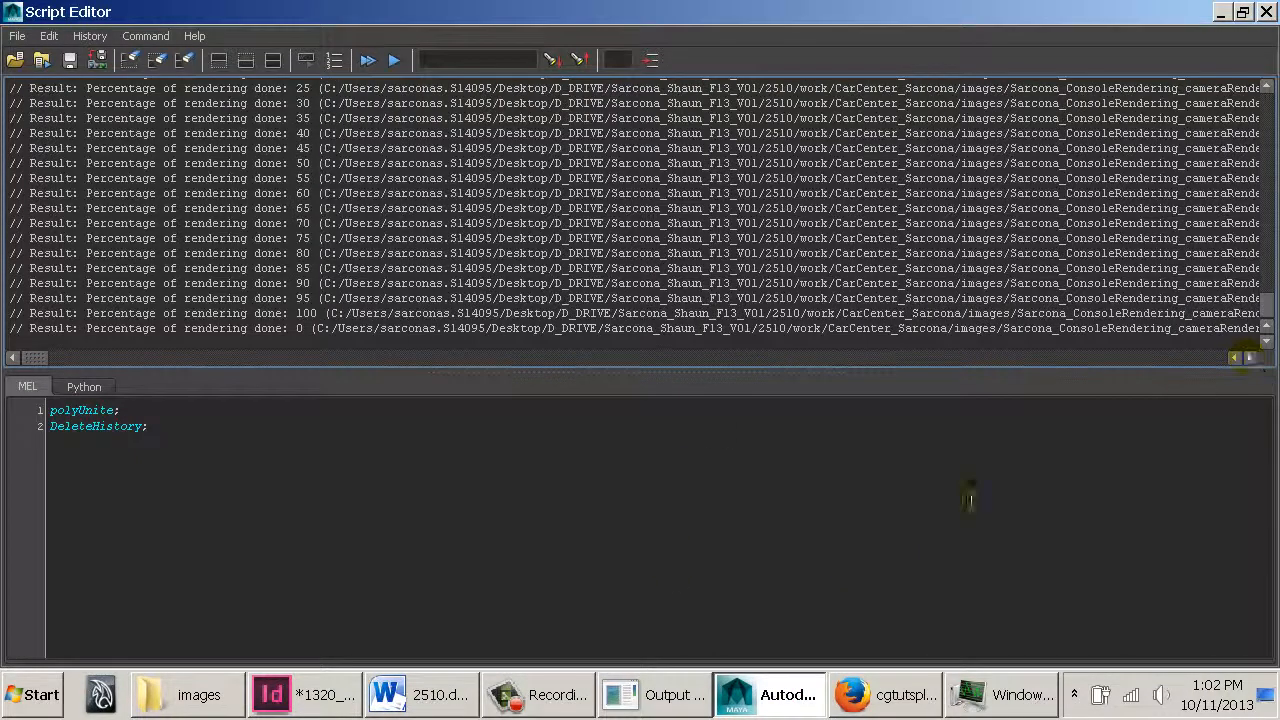
left_click(238, 690)
double_click(360, 314)
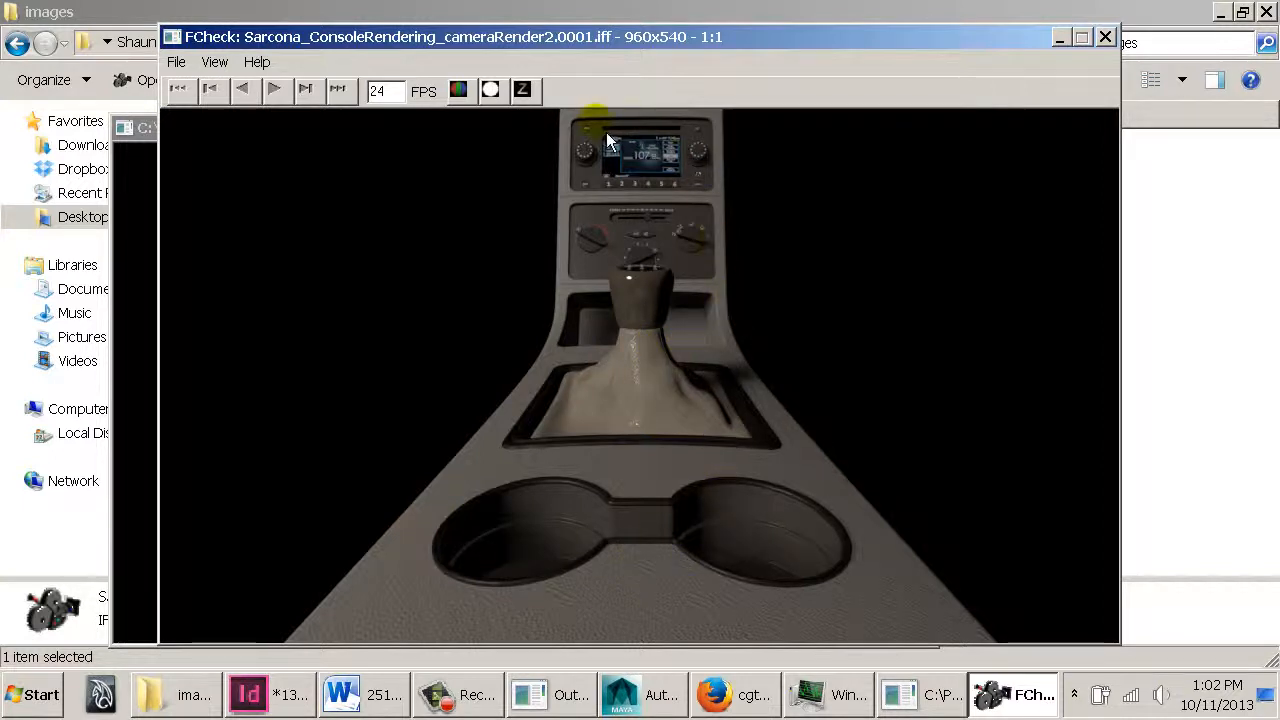
left_click(490, 90)
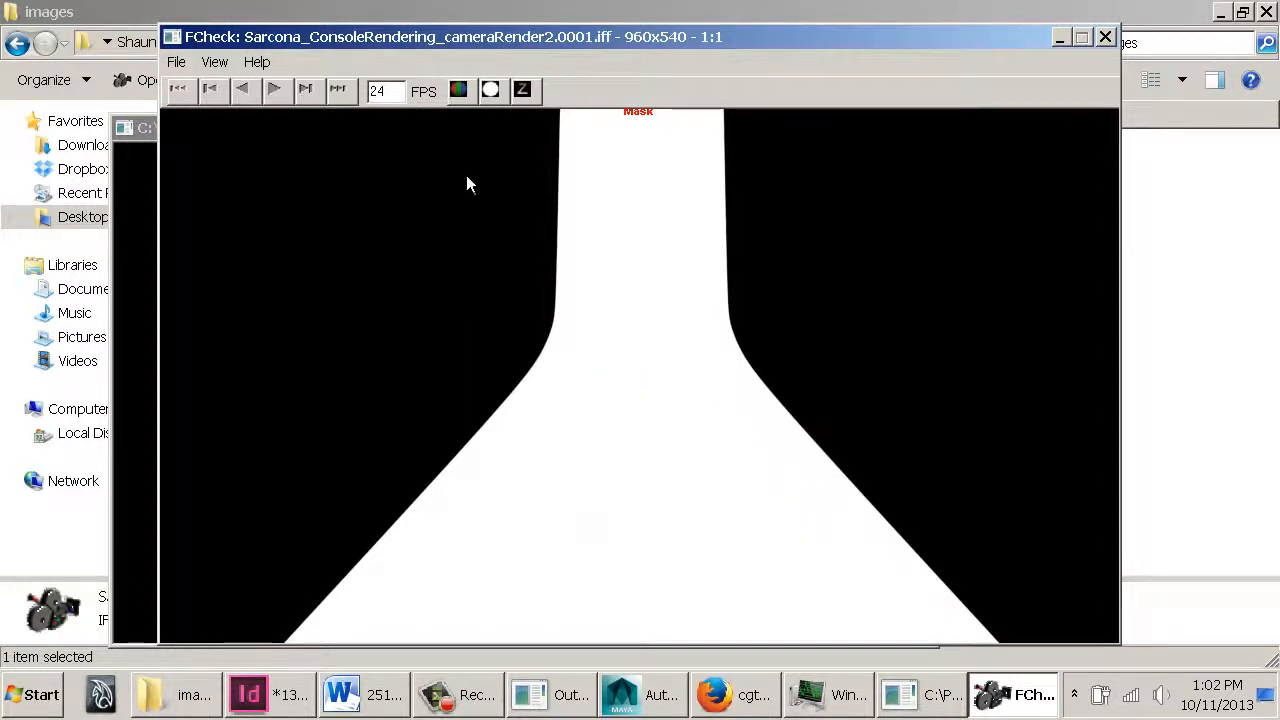
left_click(460, 91)
left_click(490, 90)
left_click(462, 90)
left_click(145, 36)
left_click(437, 330)
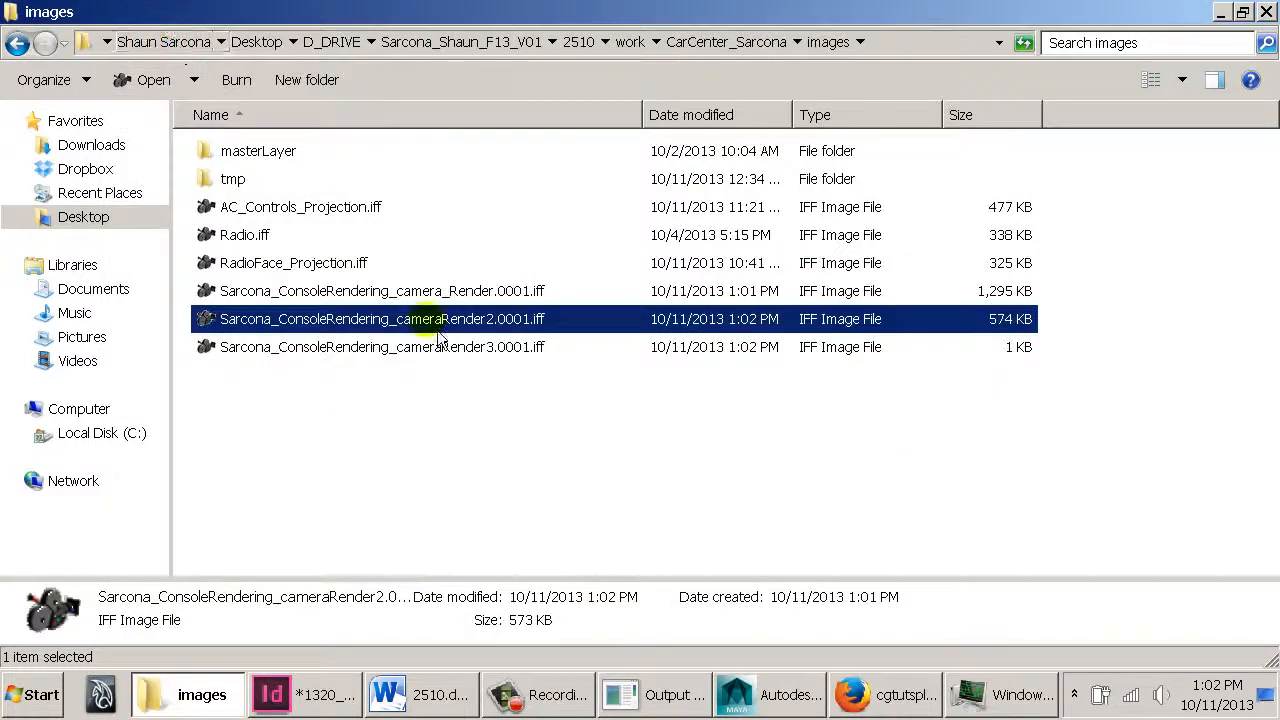
Switch between the Script Editor and the images folder to monitor the batch render progress
left_click(770, 694)
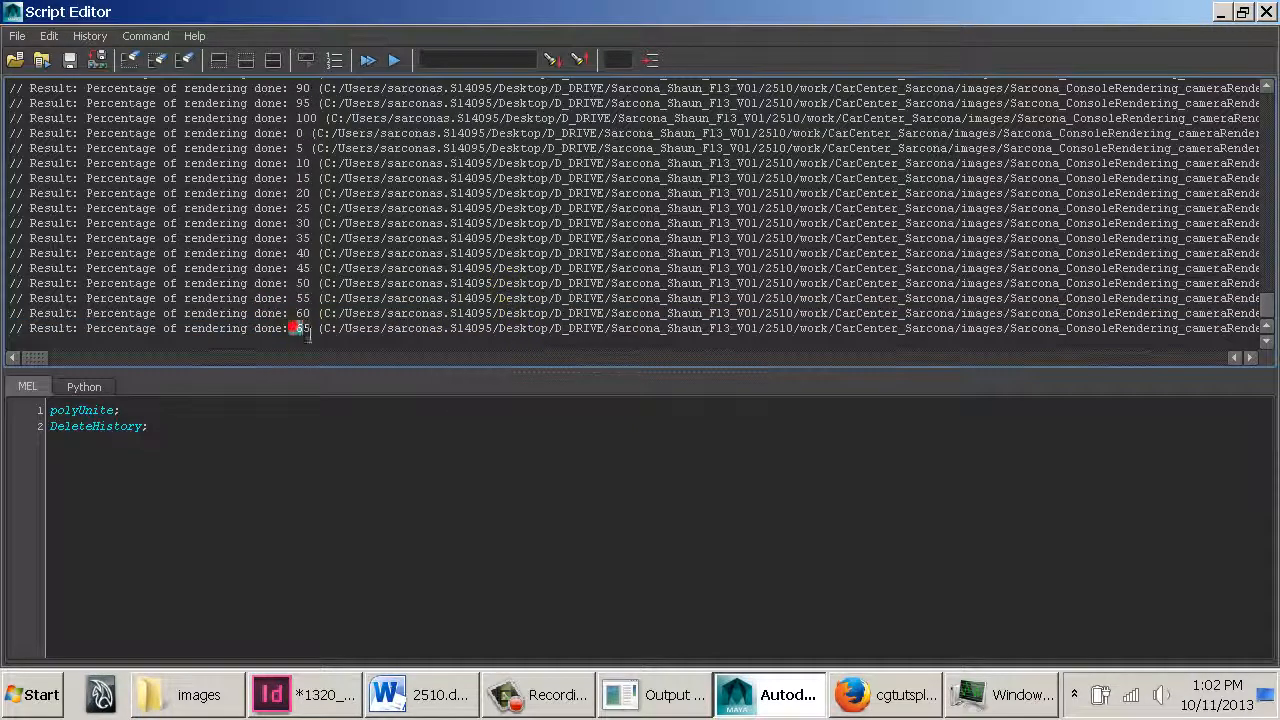
left_click_drag(296, 330, 990, 330)
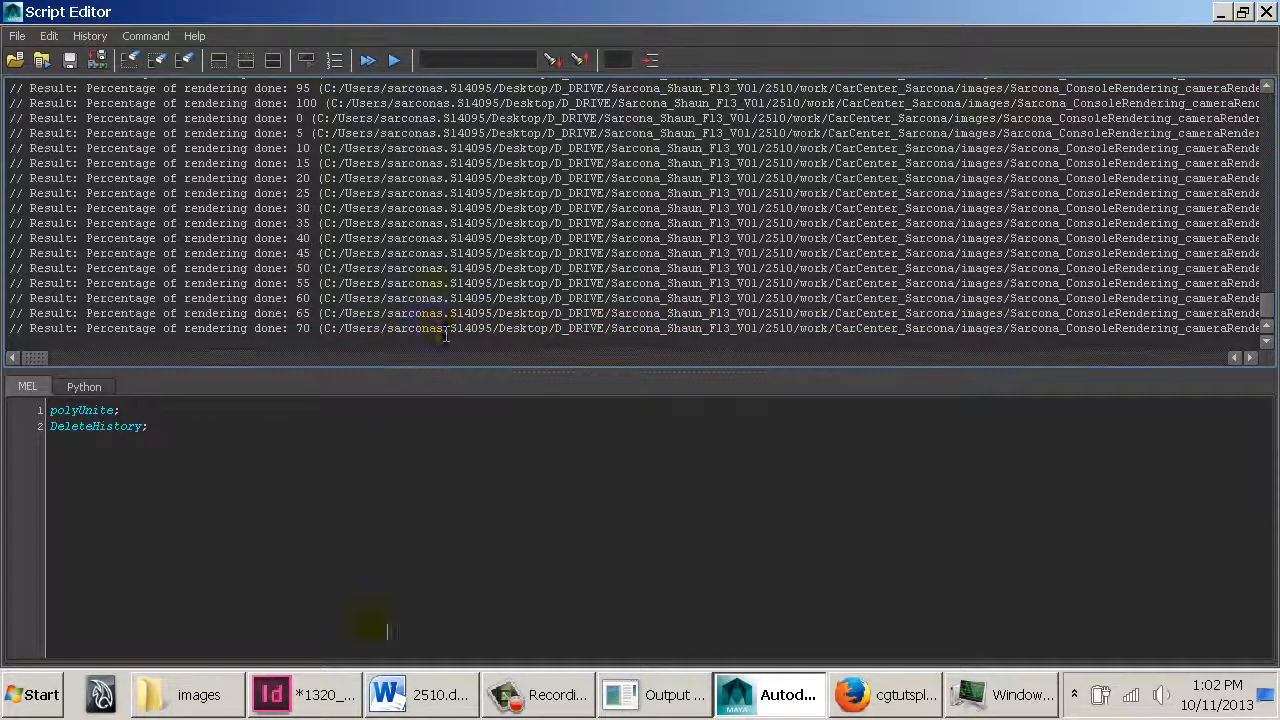
mouse_move(210, 697)
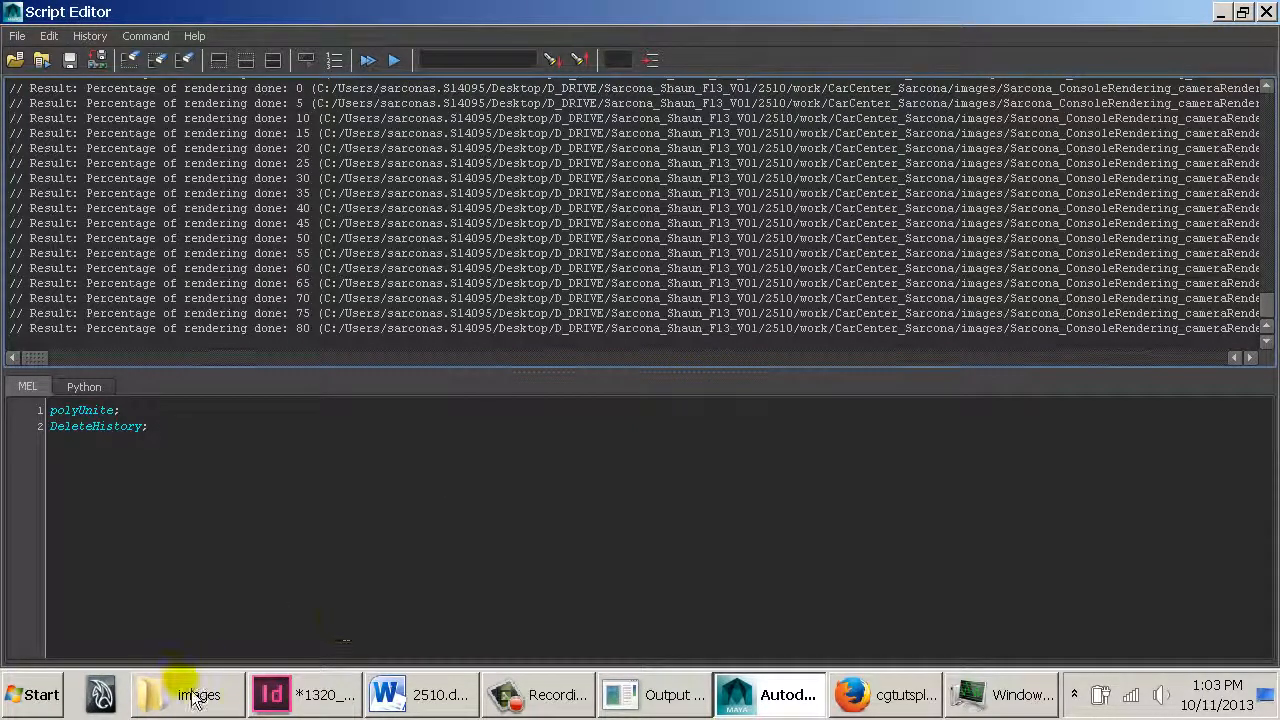
left_click(192, 702)
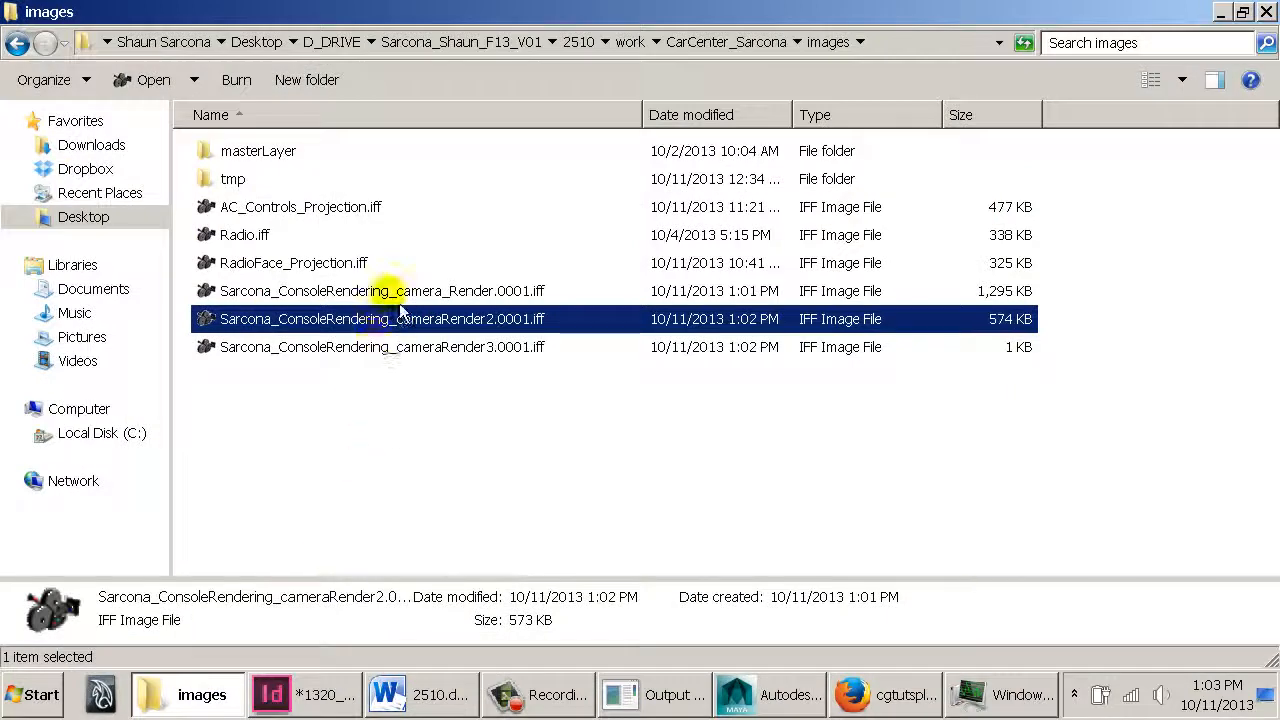
left_click(226, 697)
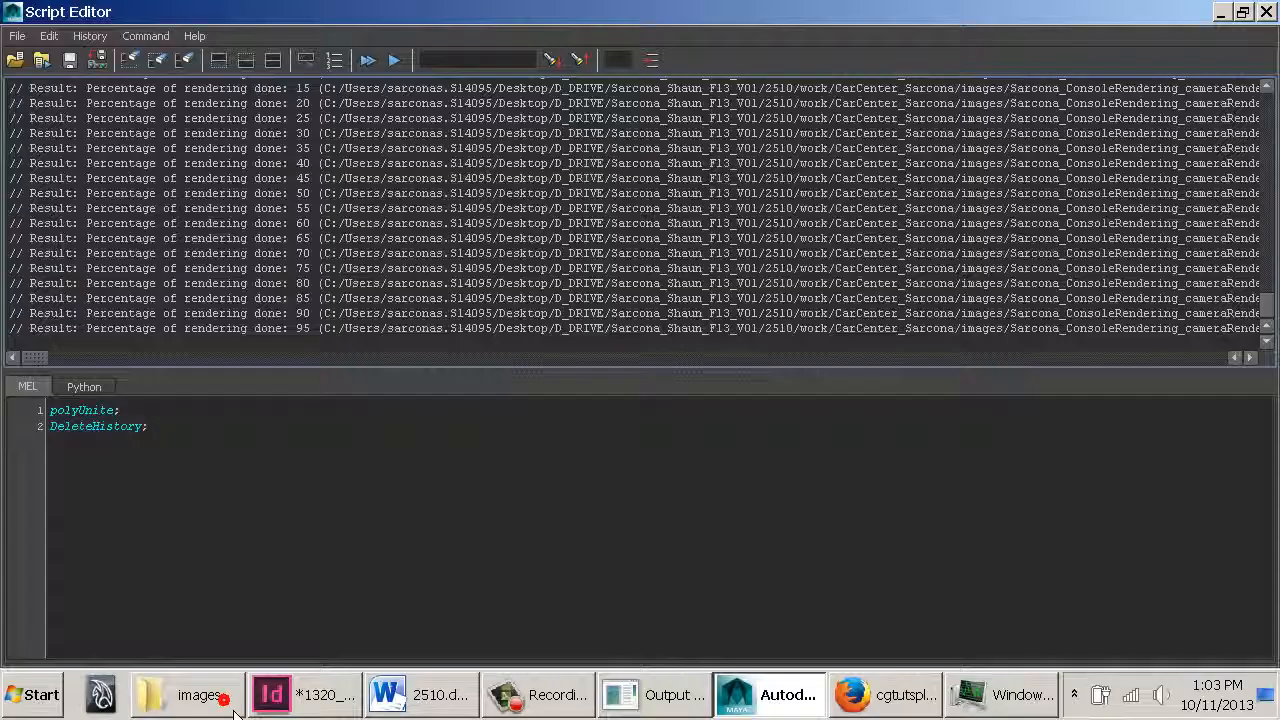
left_click(226, 697)
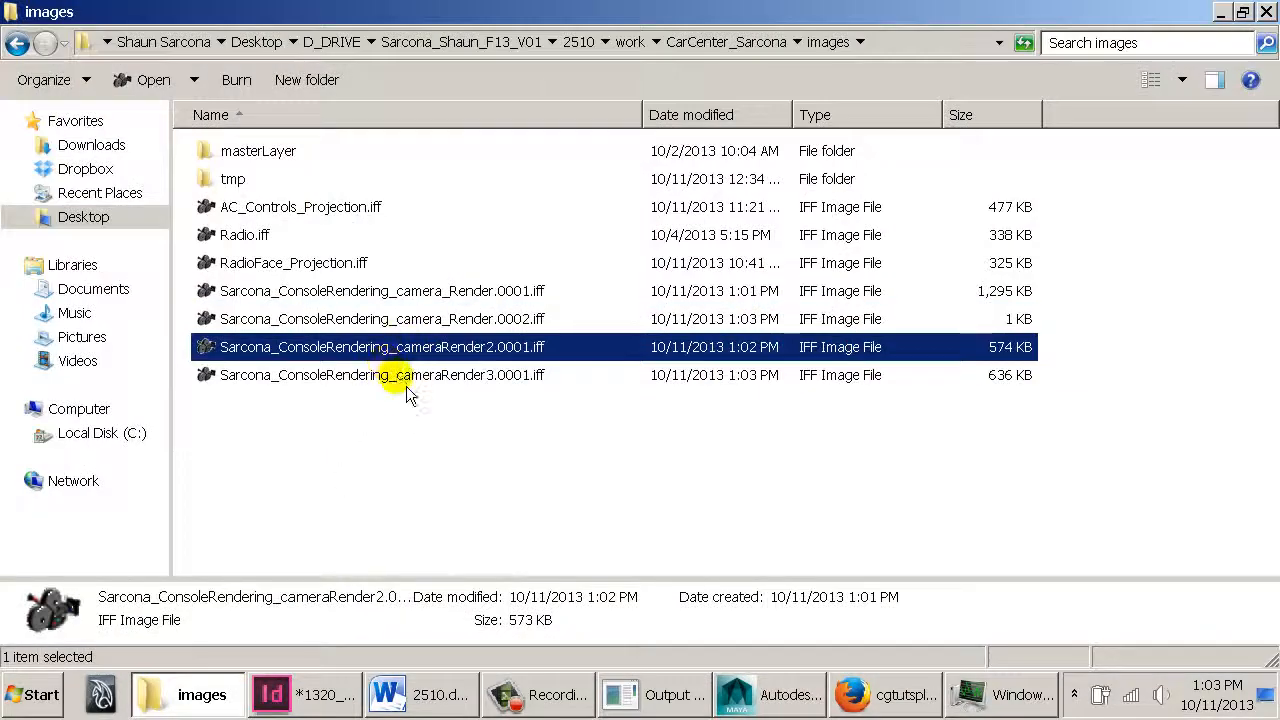
Open Sarcona_ConsoleRendering_cameraRender3.0001.iff in FCheck, toggle its alpha mask and color views, and close it
double_click(406, 382)
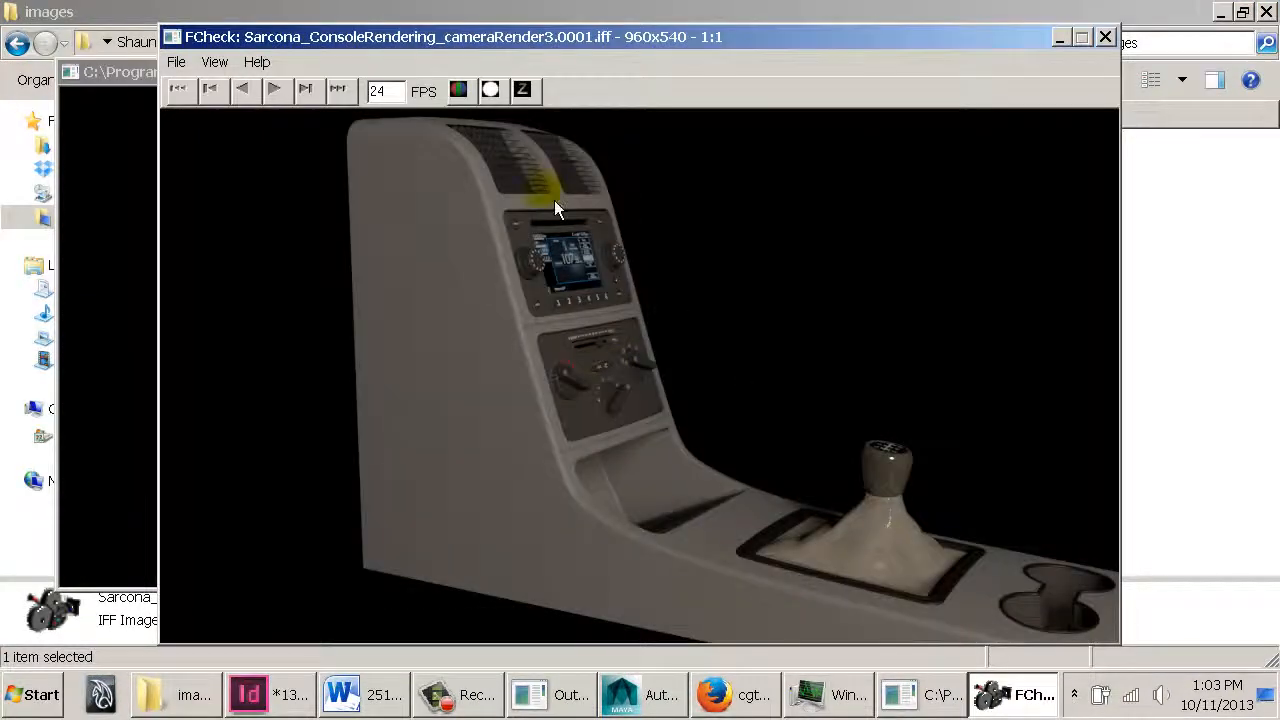
left_click(492, 92)
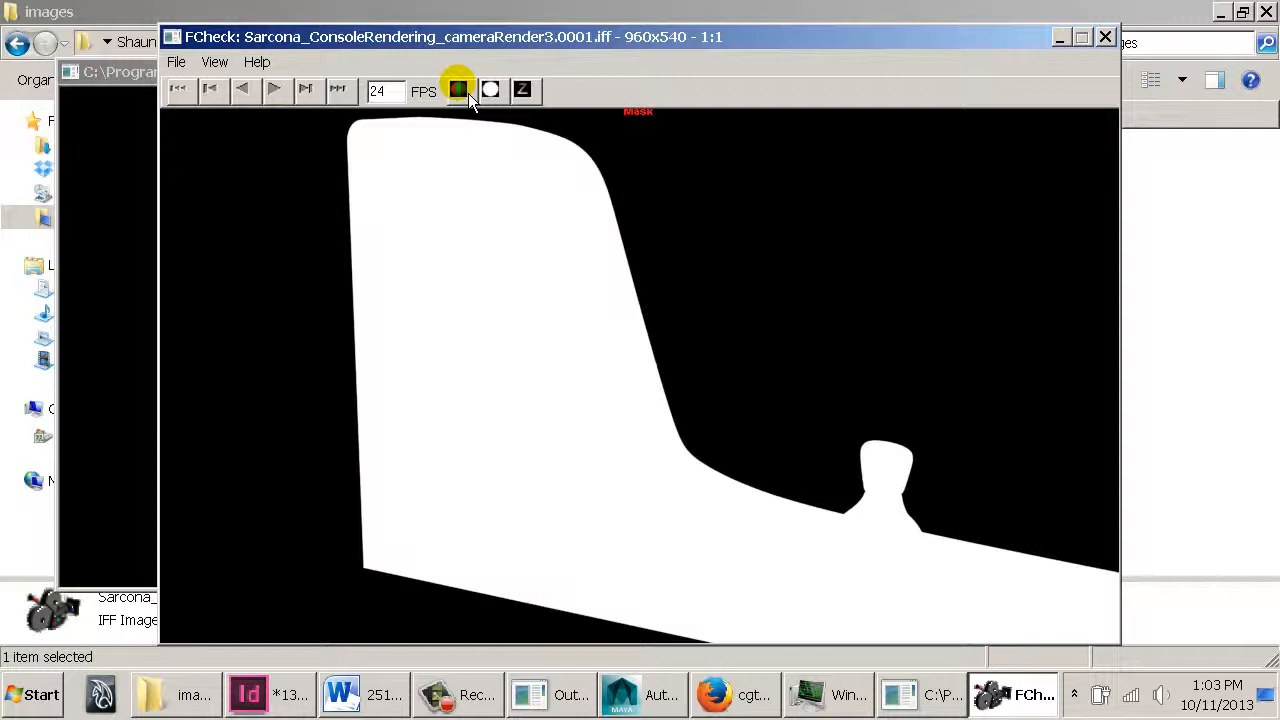
left_click(466, 92)
left_click(491, 93)
left_click(469, 95)
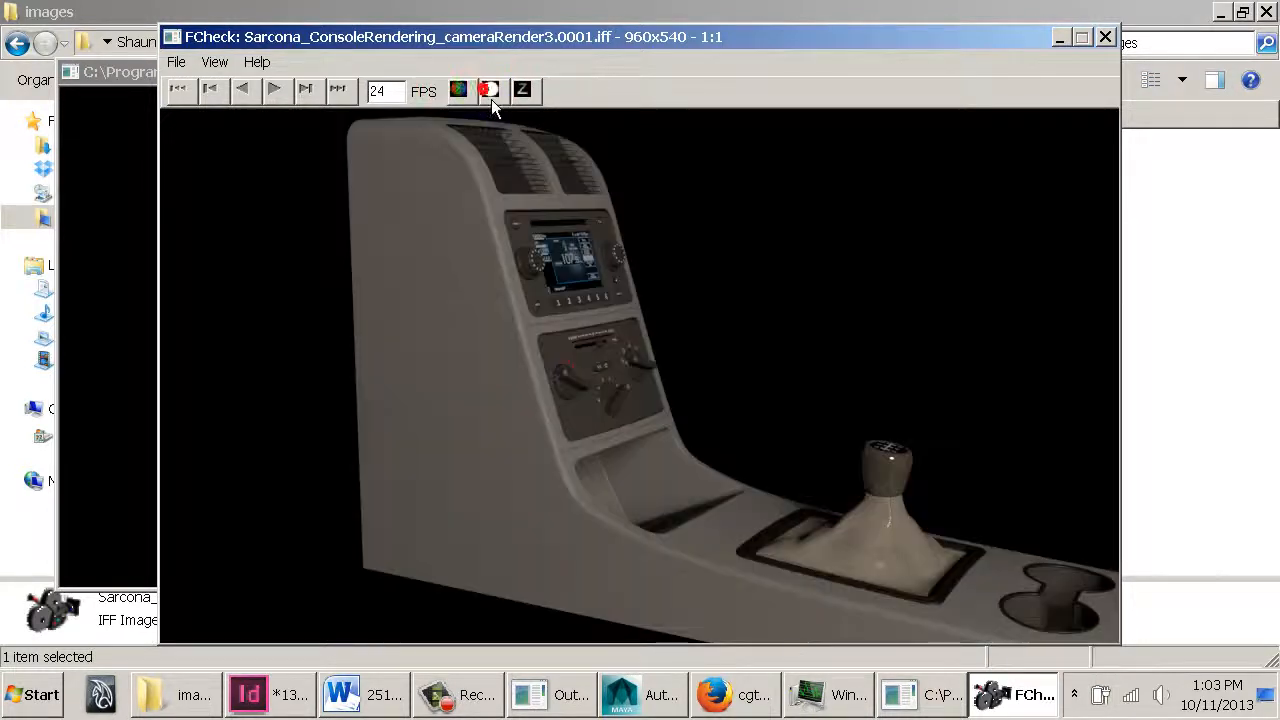
left_click(491, 93)
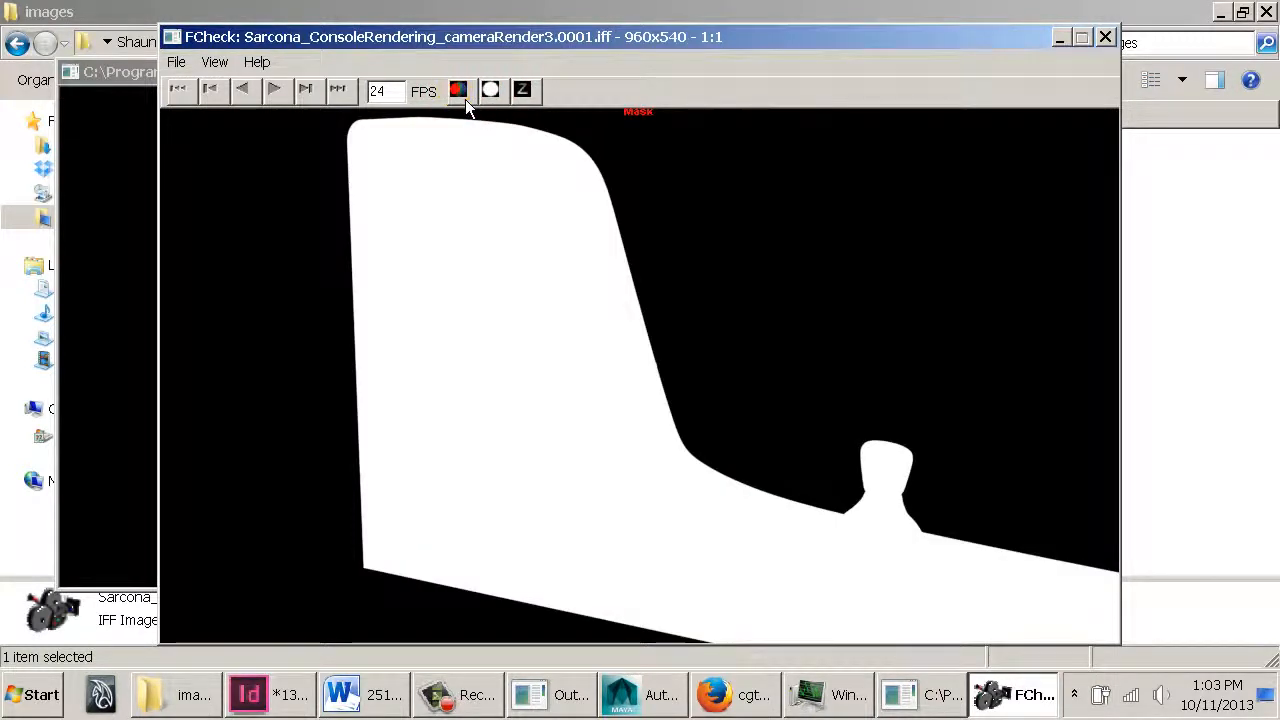
left_click(485, 94)
left_click(462, 92)
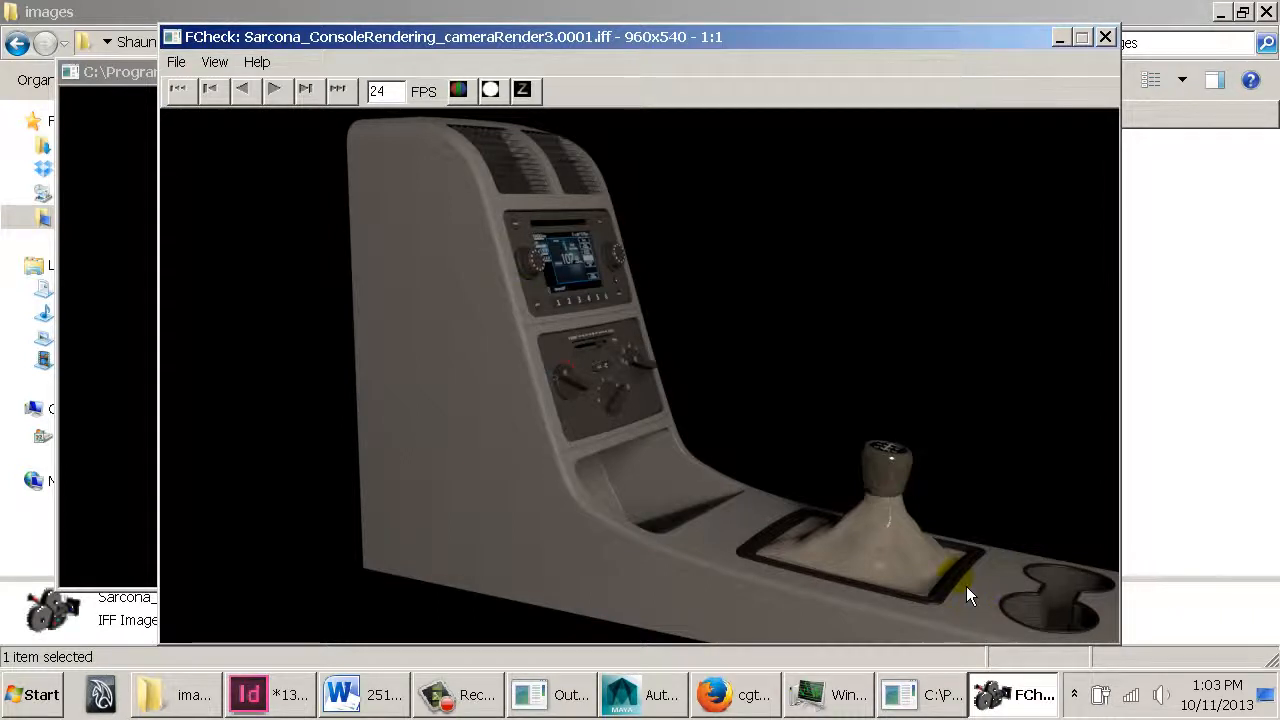
left_click(490, 90)
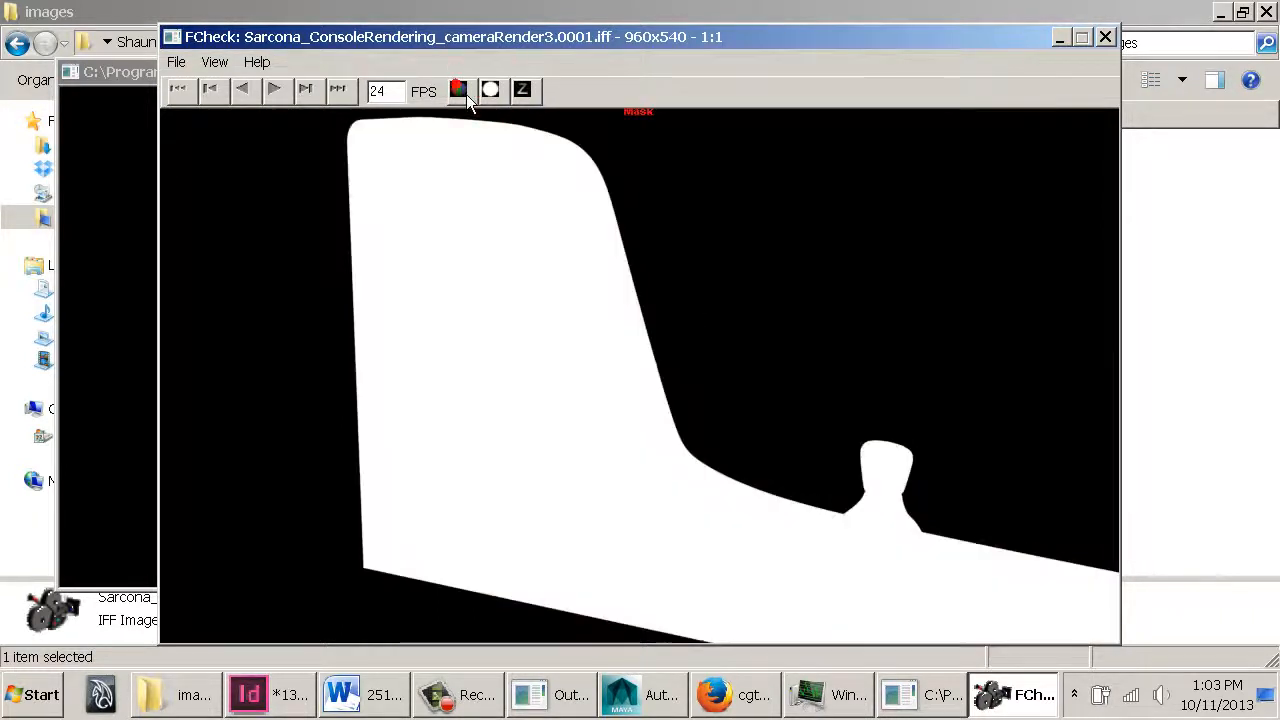
left_click(488, 91)
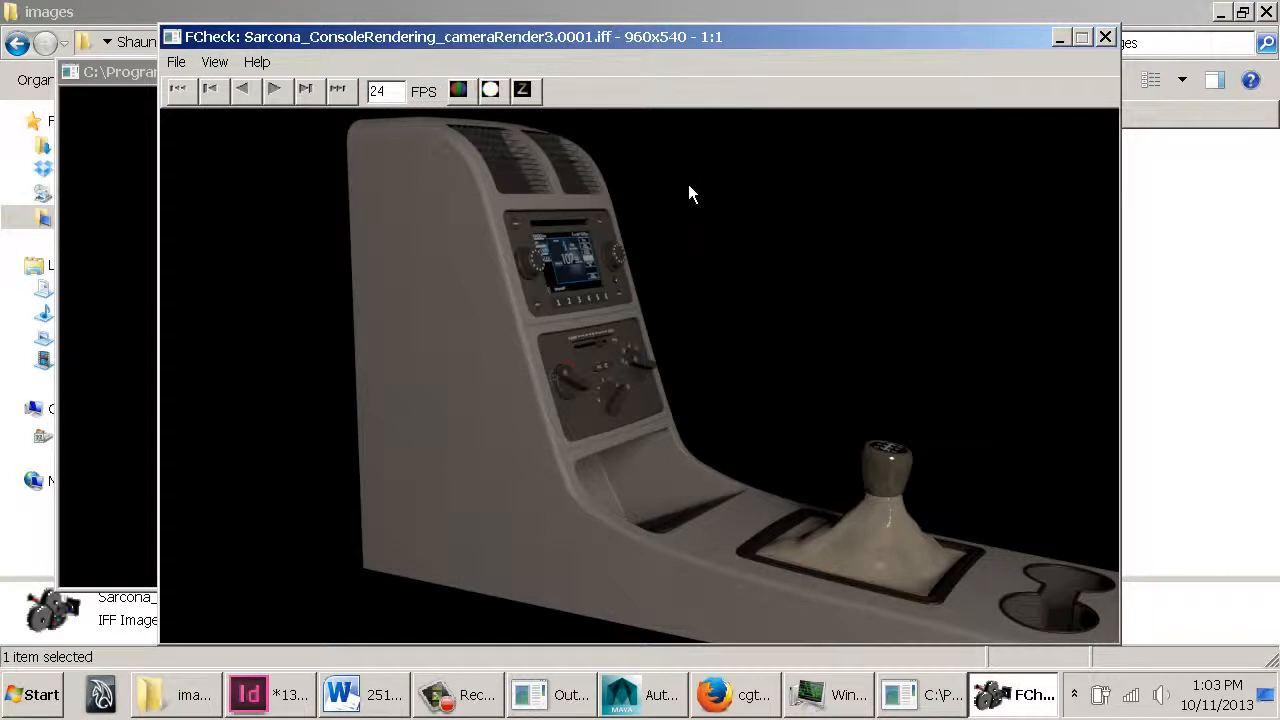
left_click(1105, 37)
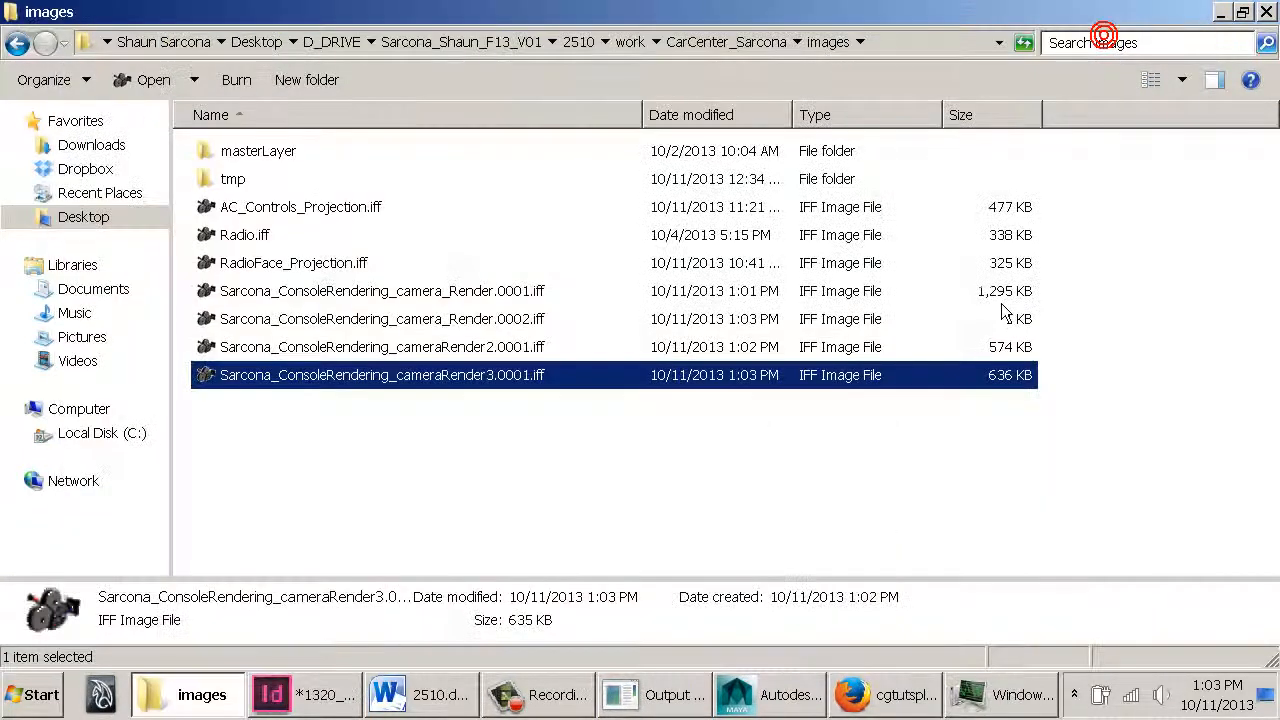
left_click(672, 434)
left_click_drag(466, 434, 262, 224)
left_click(383, 429)
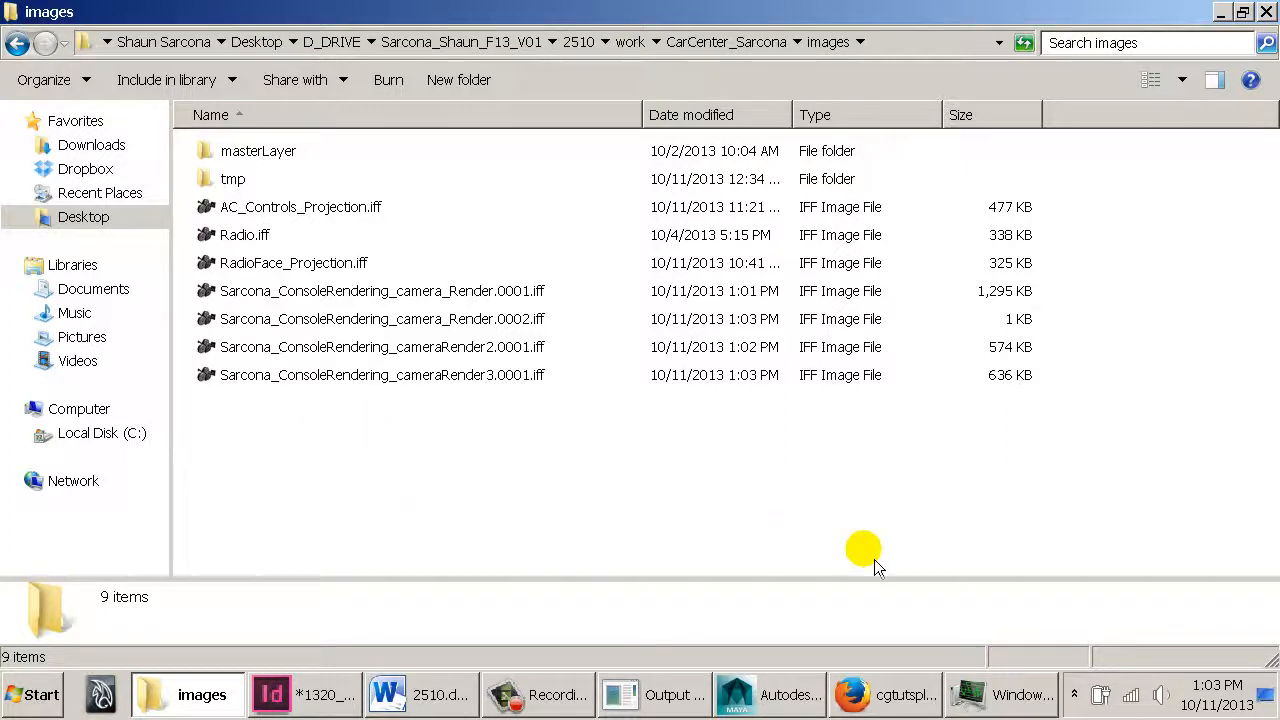
left_click(850, 692)
left_click(818, 690)
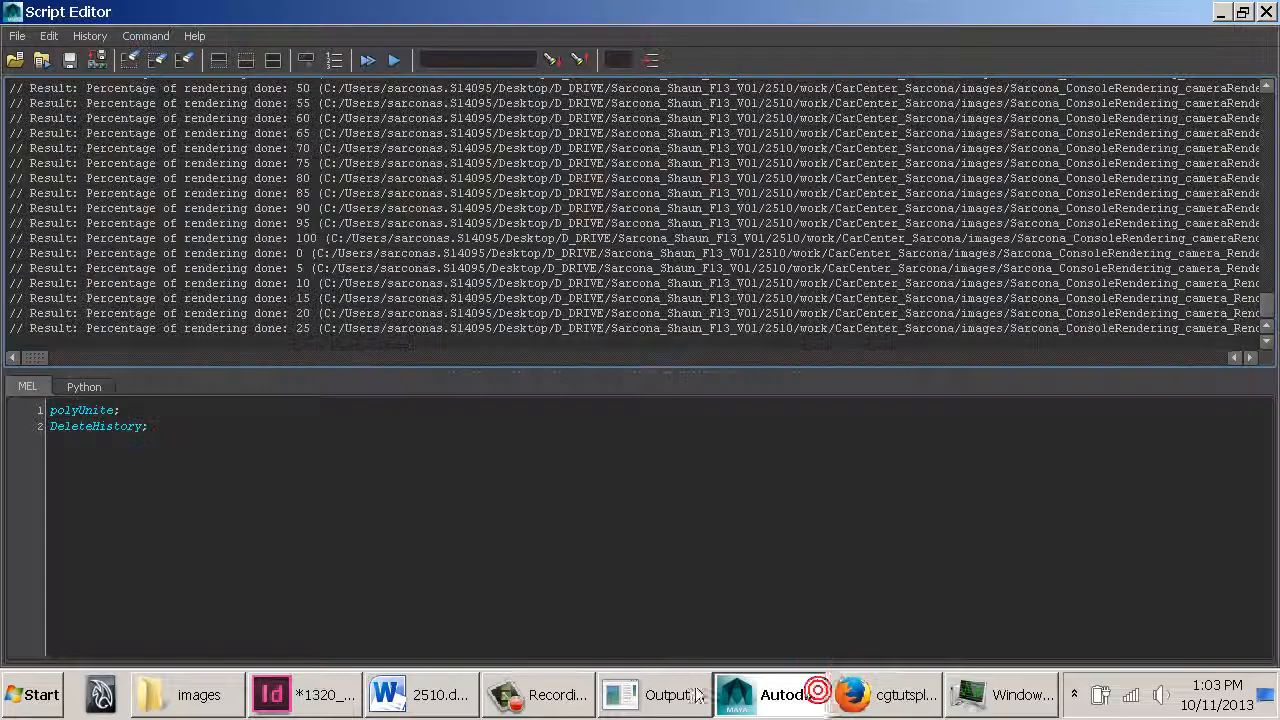
left_click(556, 694)
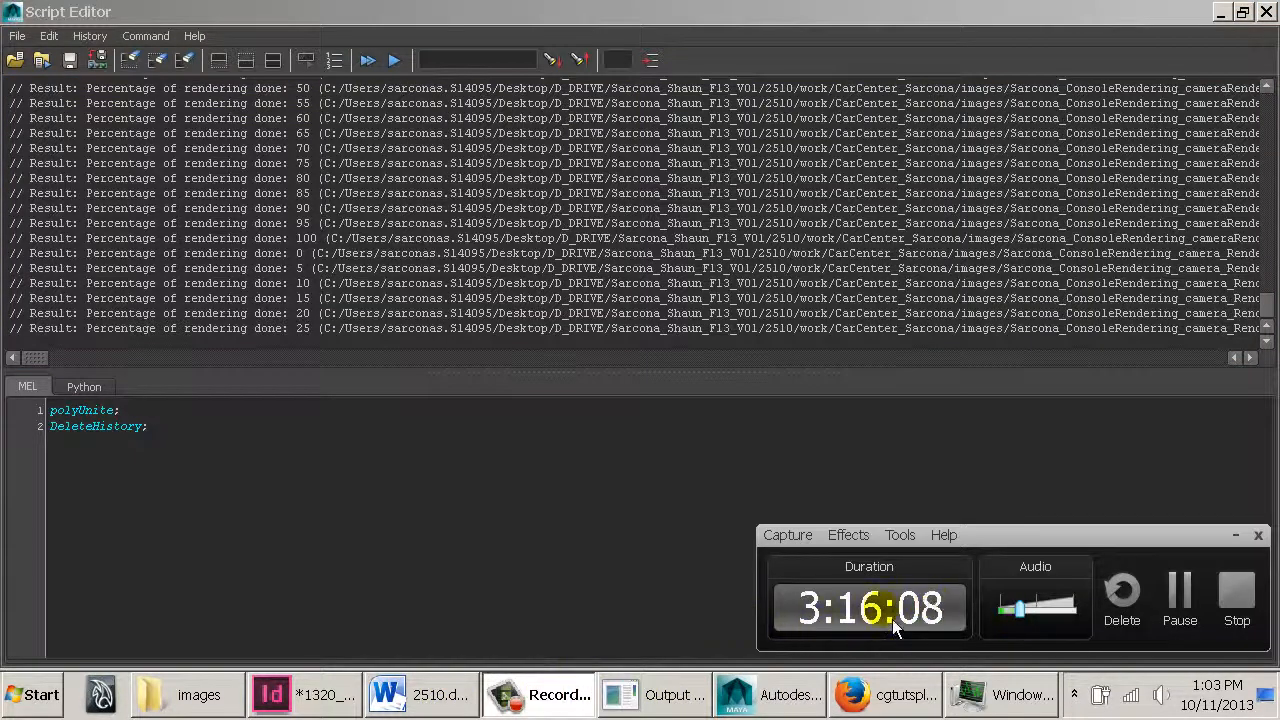
left_click(770, 694)
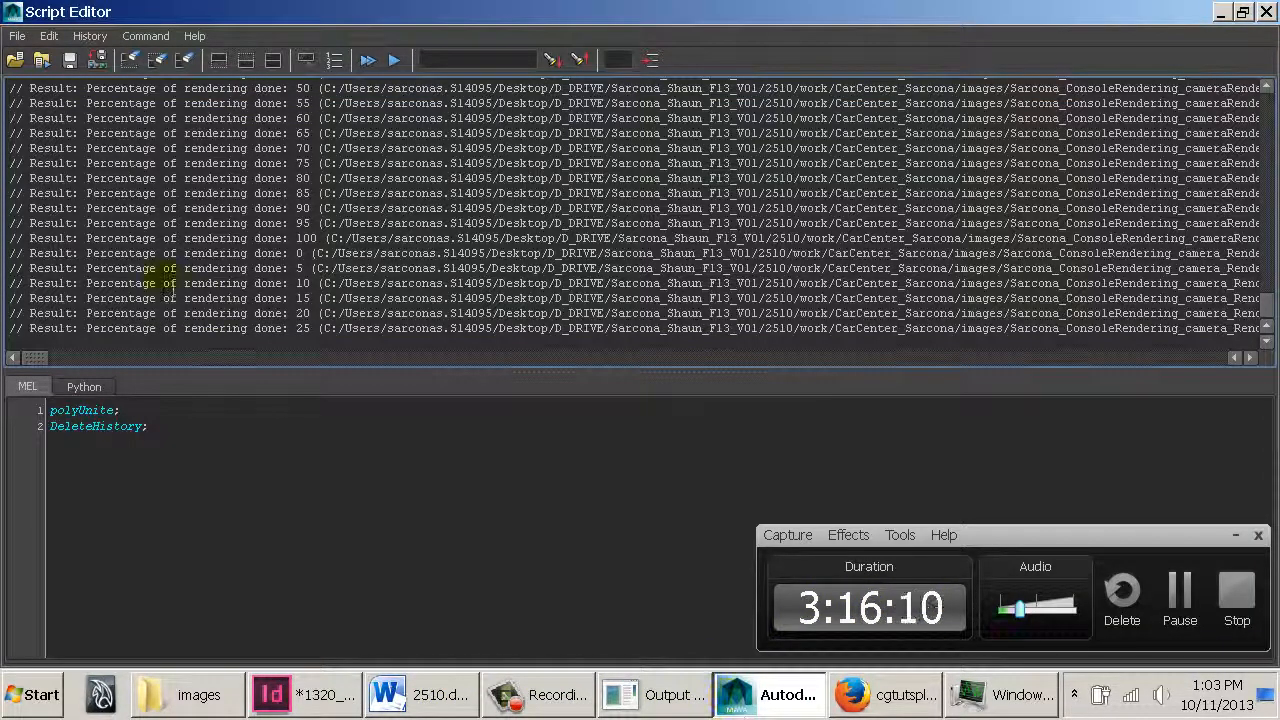
left_click(1236, 535)
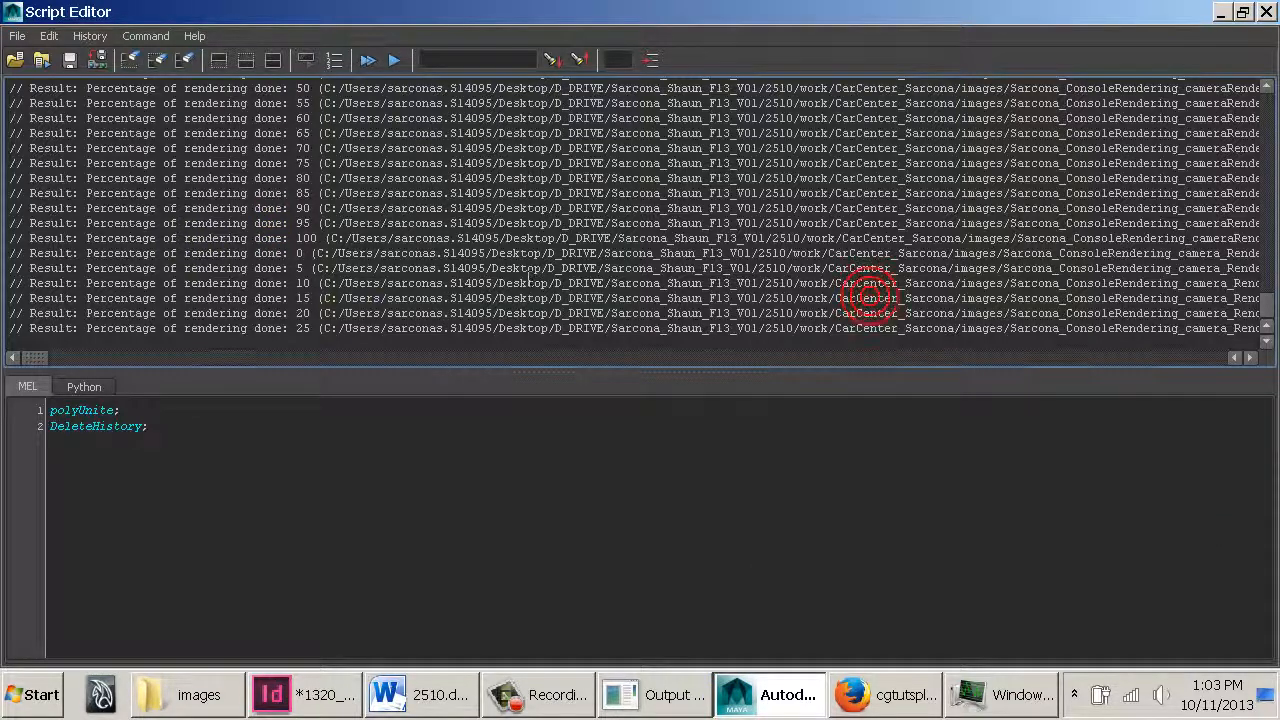
left_click_drag(39, 357, 44, 359)
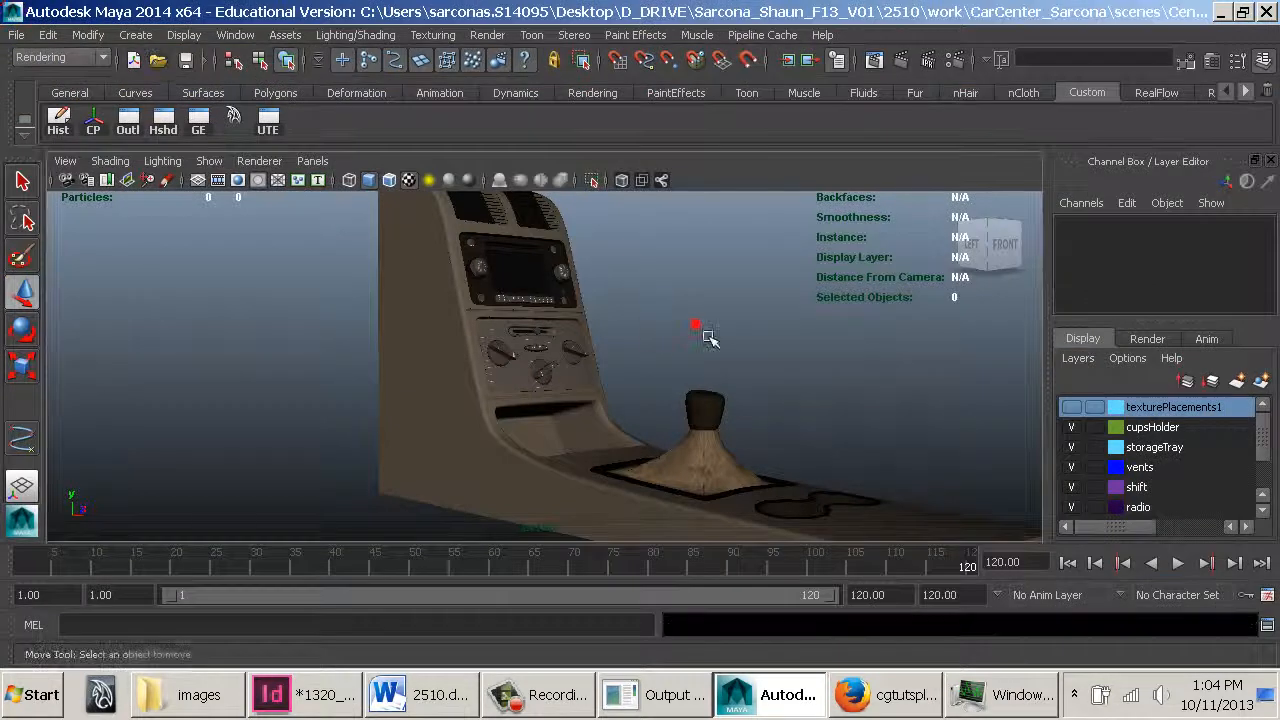
Orbit around the center console in the viewport and scroll the display layers to inspect the model
left_click_drag(708, 345, 560, 330, "alt")
right_click_drag(560, 330, 790, 388, "alt")
left_click_drag(651, 334, 569, 326, "alt")
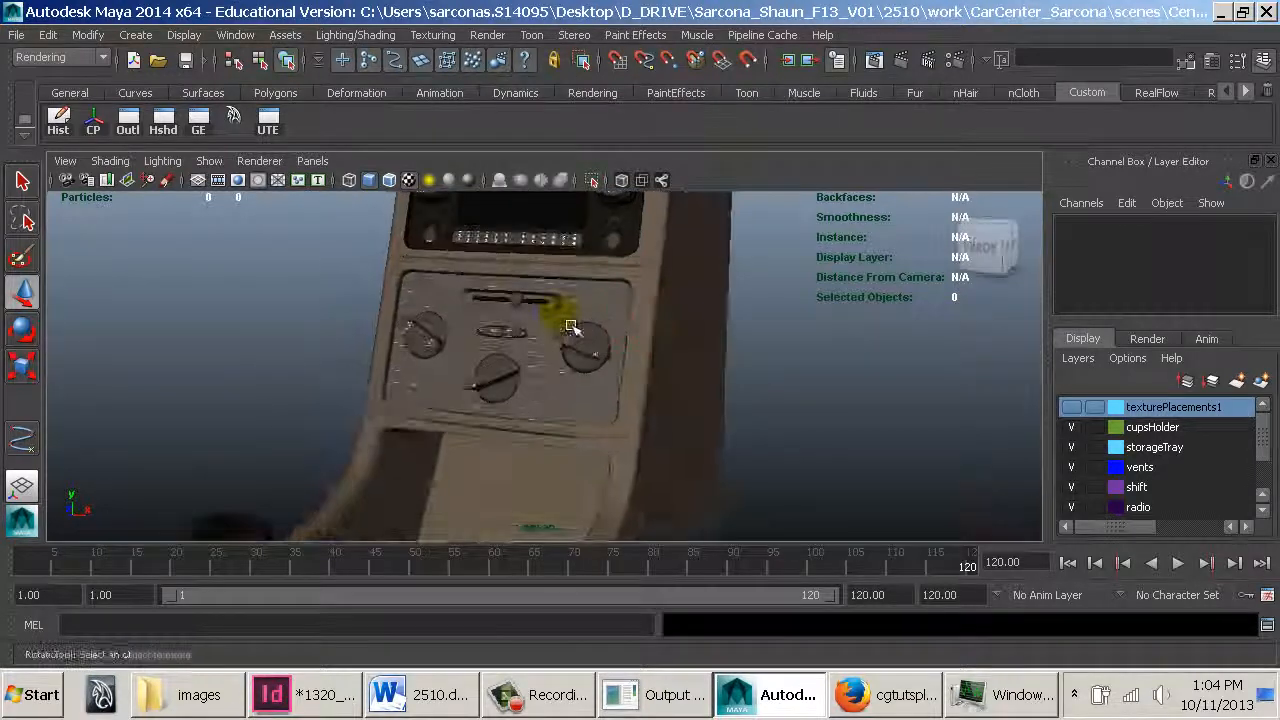
middle_click_drag(569, 326, 589, 457, "alt")
right_click_drag(589, 457, 835, 520, "alt")
middle_click_drag(700, 397, 722, 437, "alt")
left_click_drag(722, 437, 751, 449, "alt")
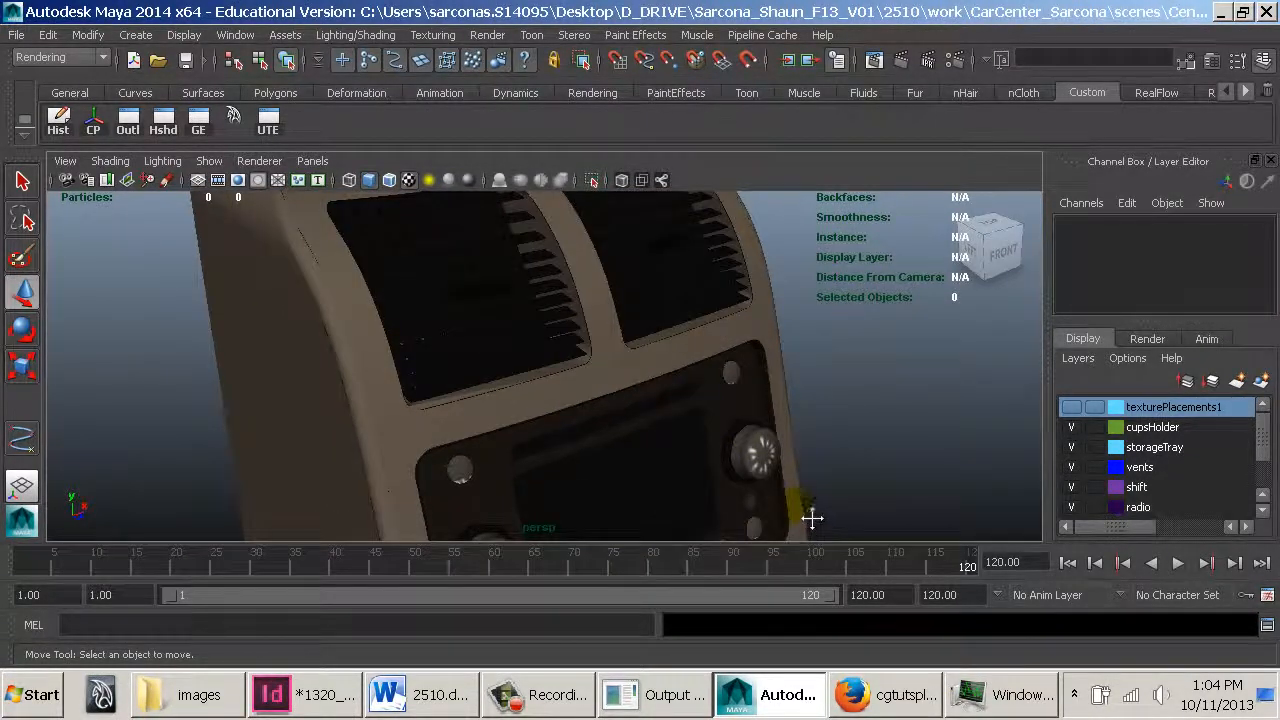
middle_click_drag(812, 518, 812, 519, "alt")
middle_click_drag(712, 458, 676, 333, "alt")
right_click_drag(675, 333, 664, 324, "alt")
left_click_drag(658, 454, 527, 382, "alt")
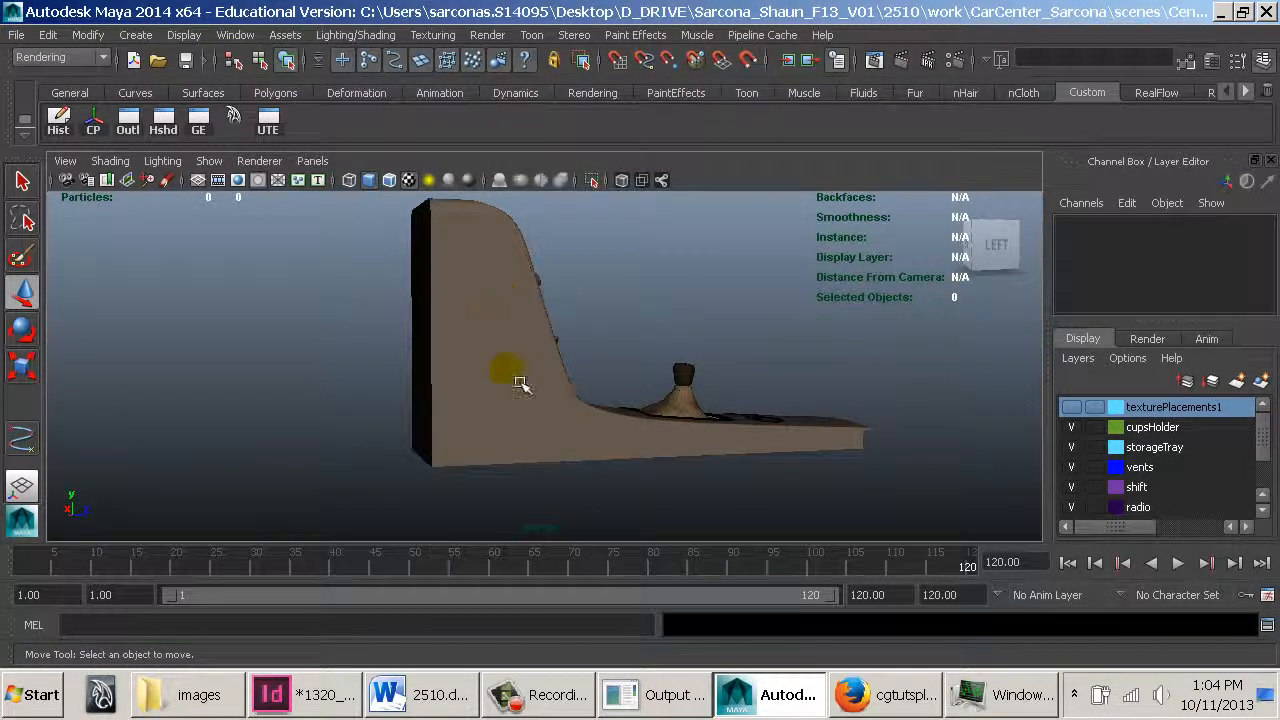
left_click(135, 34)
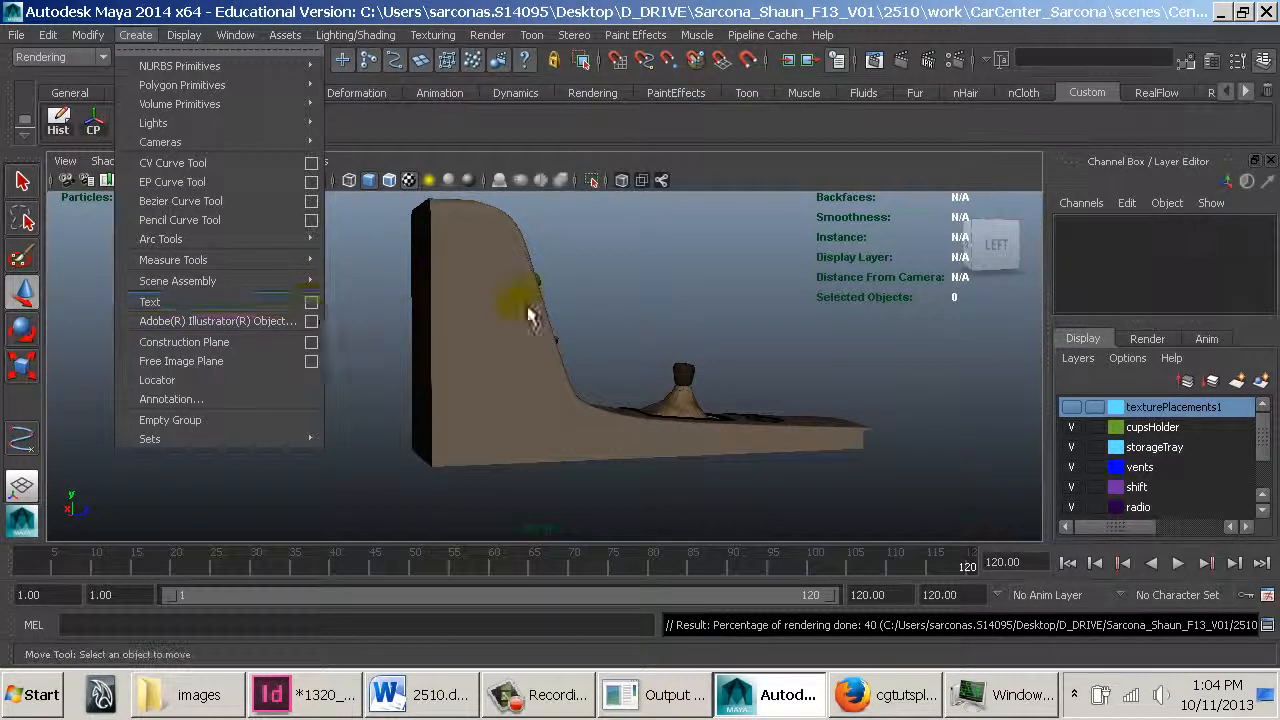
left_click(493, 307)
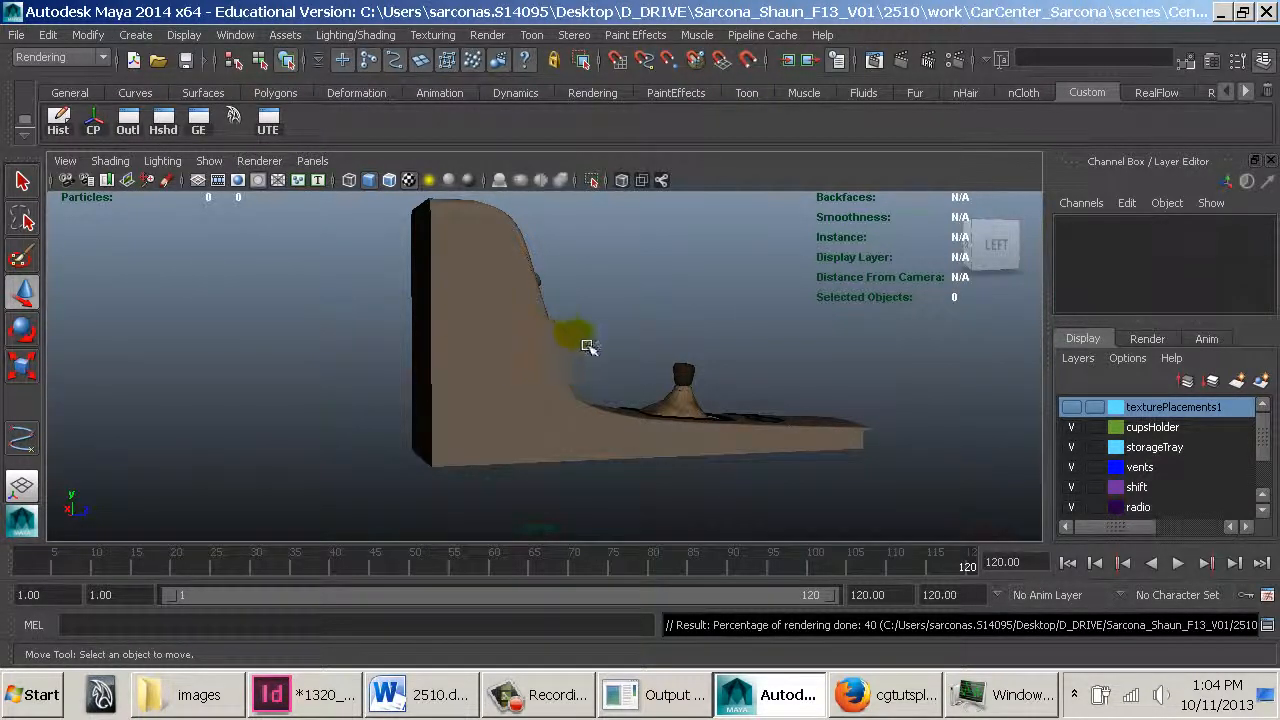
left_click_drag(588, 346, 570, 354, "alt")
right_click_drag(570, 354, 940, 410, "alt")
left_click_drag(818, 357, 632, 345, "alt")
right_click_drag(632, 345, 610, 447, "alt")
left_click_drag(610, 447, 504, 407, "alt")
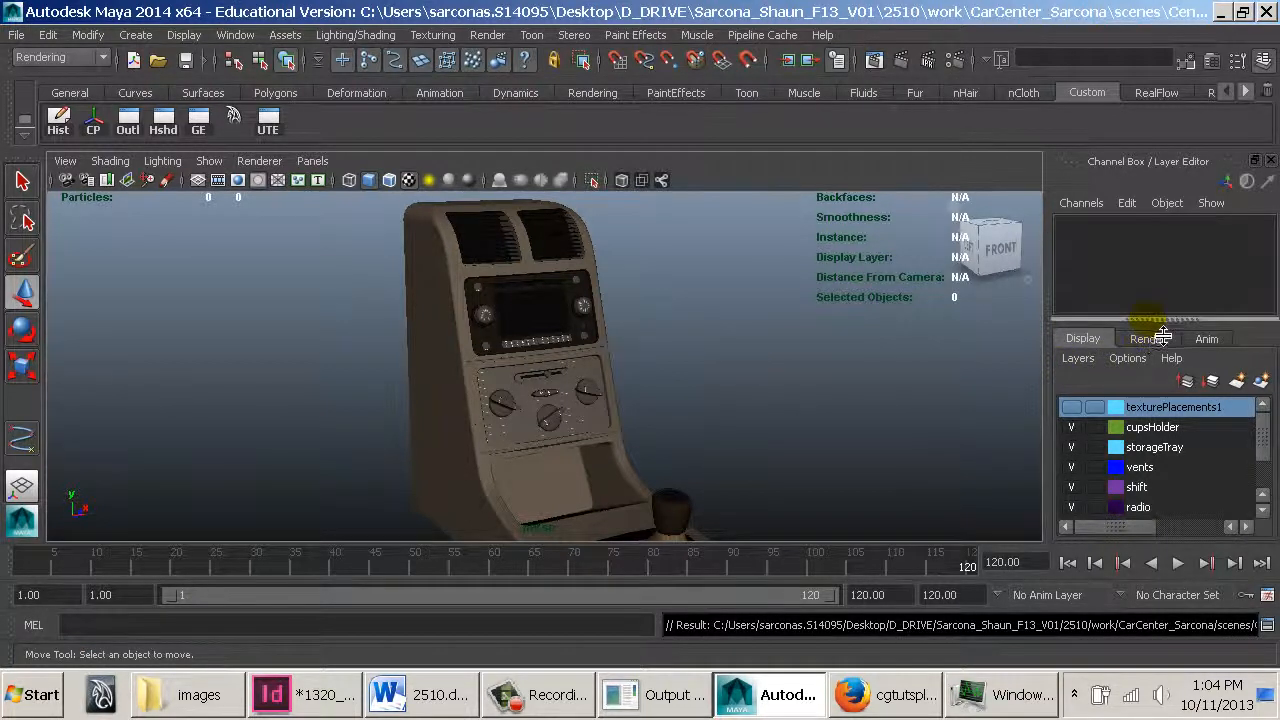
left_click_drag(1163, 325, 1162, 284)
scroll(1176, 432, "down", 3)
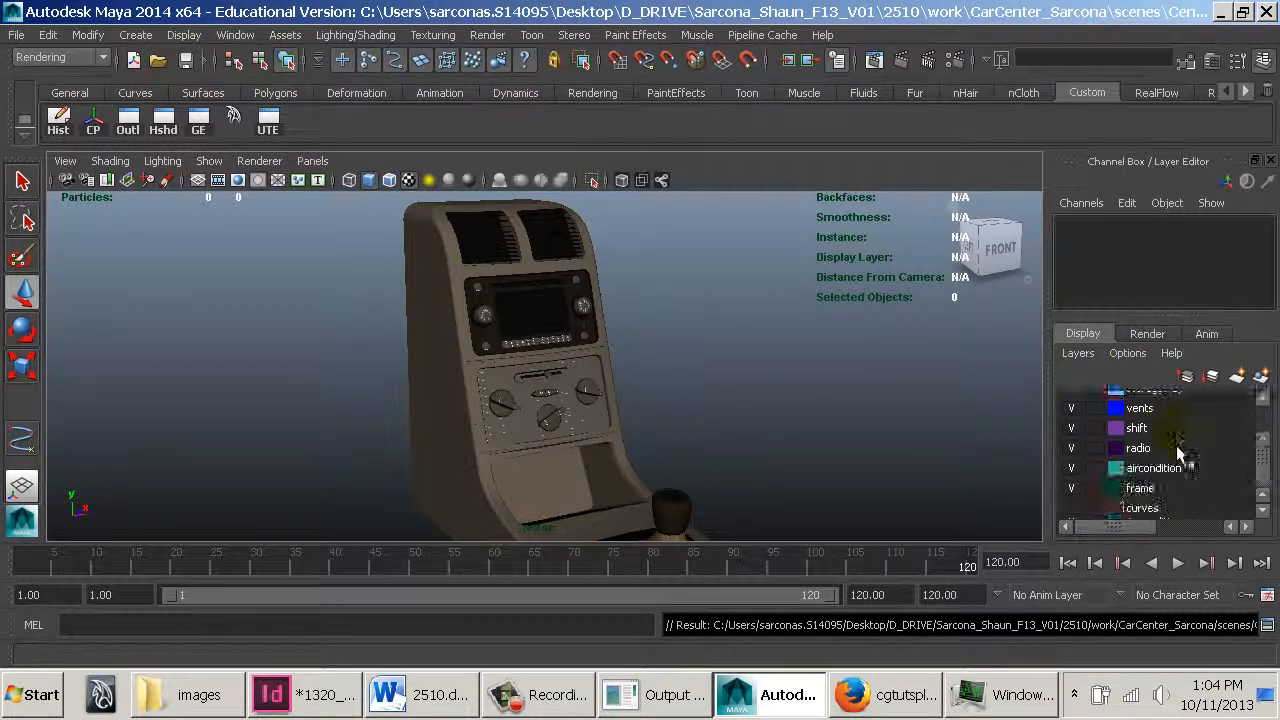
scroll(1165, 505, "up", 3)
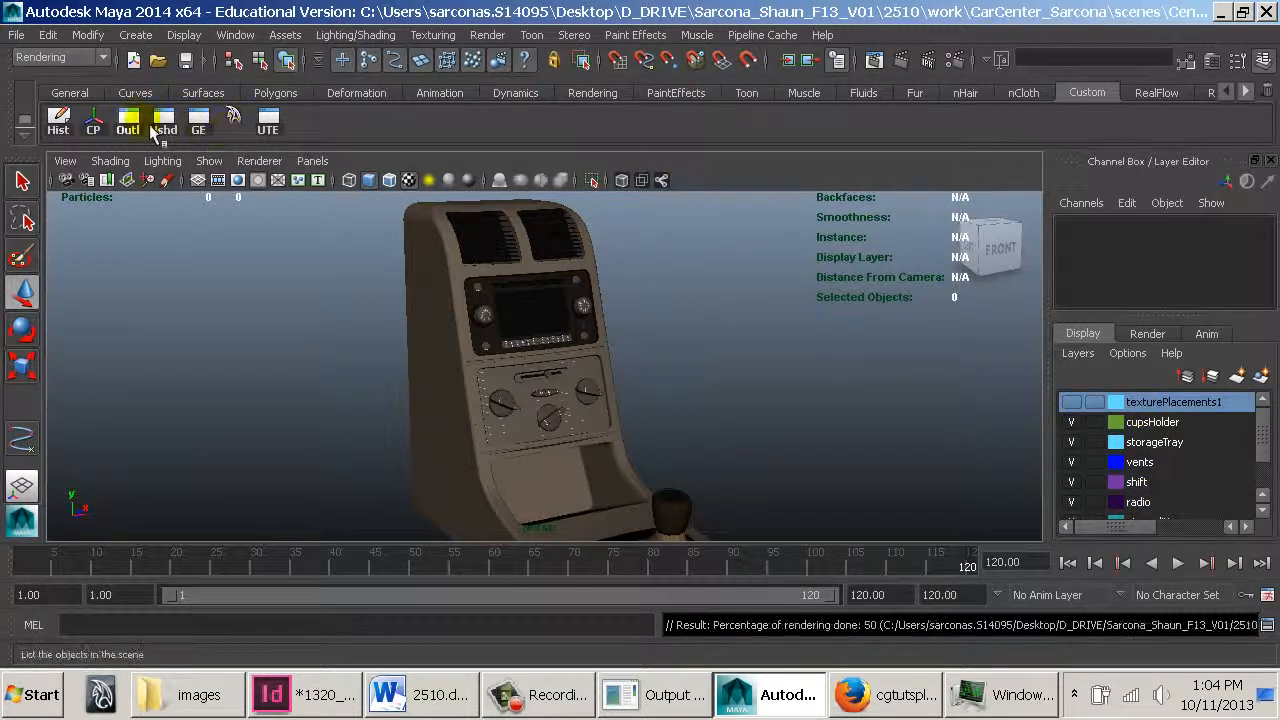
Open the Outliner and select curve23, planarTrimmedSurface6 and the three render cameras to locate them in the scene
left_click(127, 122)
scroll(180, 390, "down", 2)
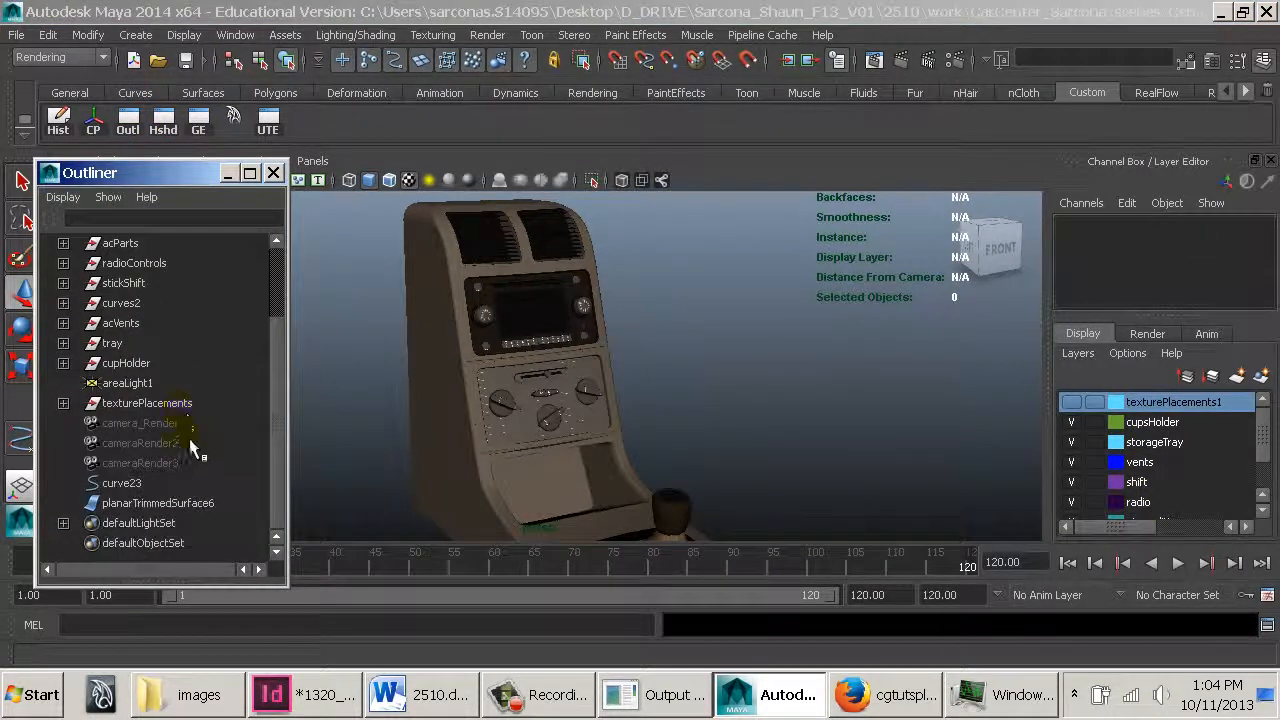
left_click_drag(188, 482, 198, 508)
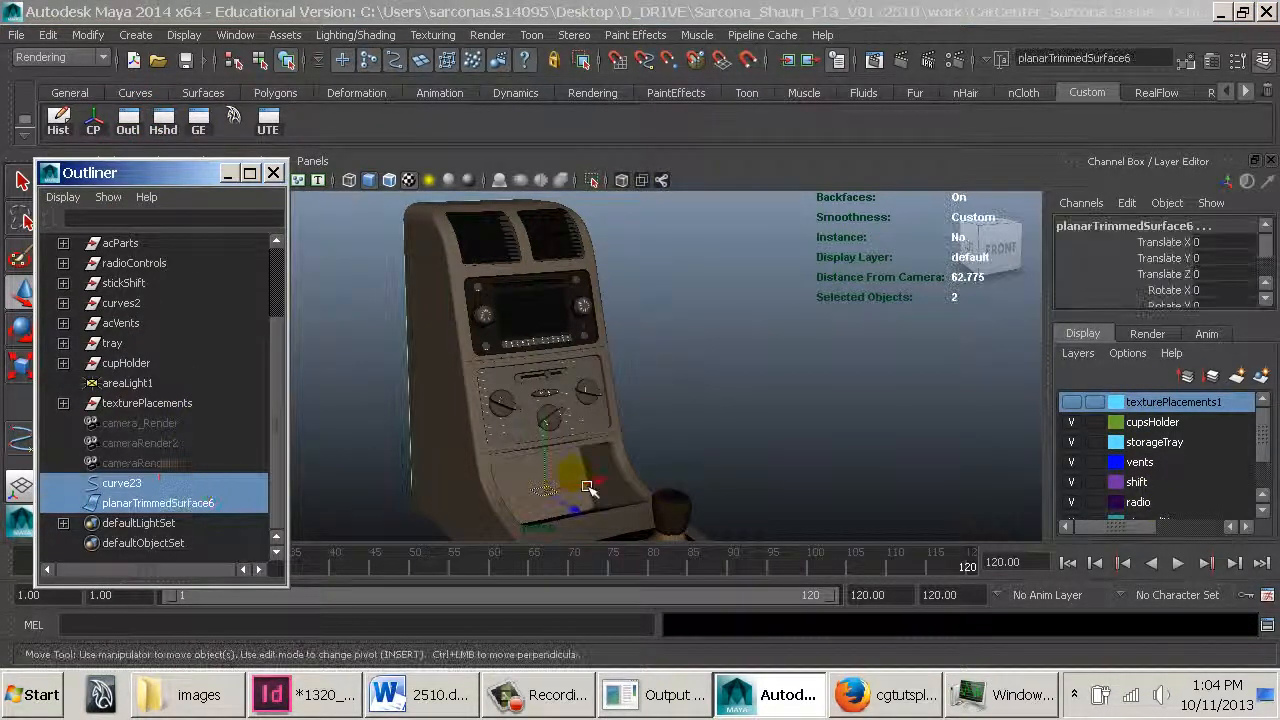
key("w")
left_click_drag(396, 449, 237, 474, "alt")
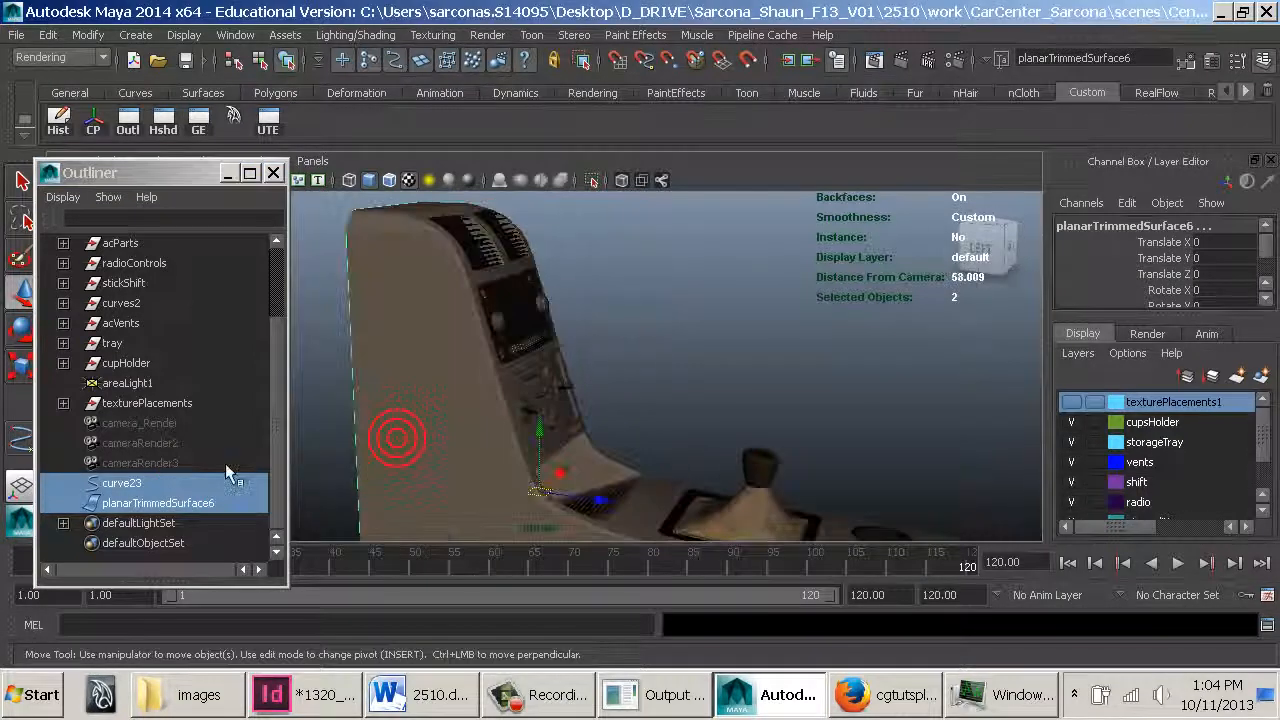
left_click(177, 484)
left_click(168, 502, "ctrl")
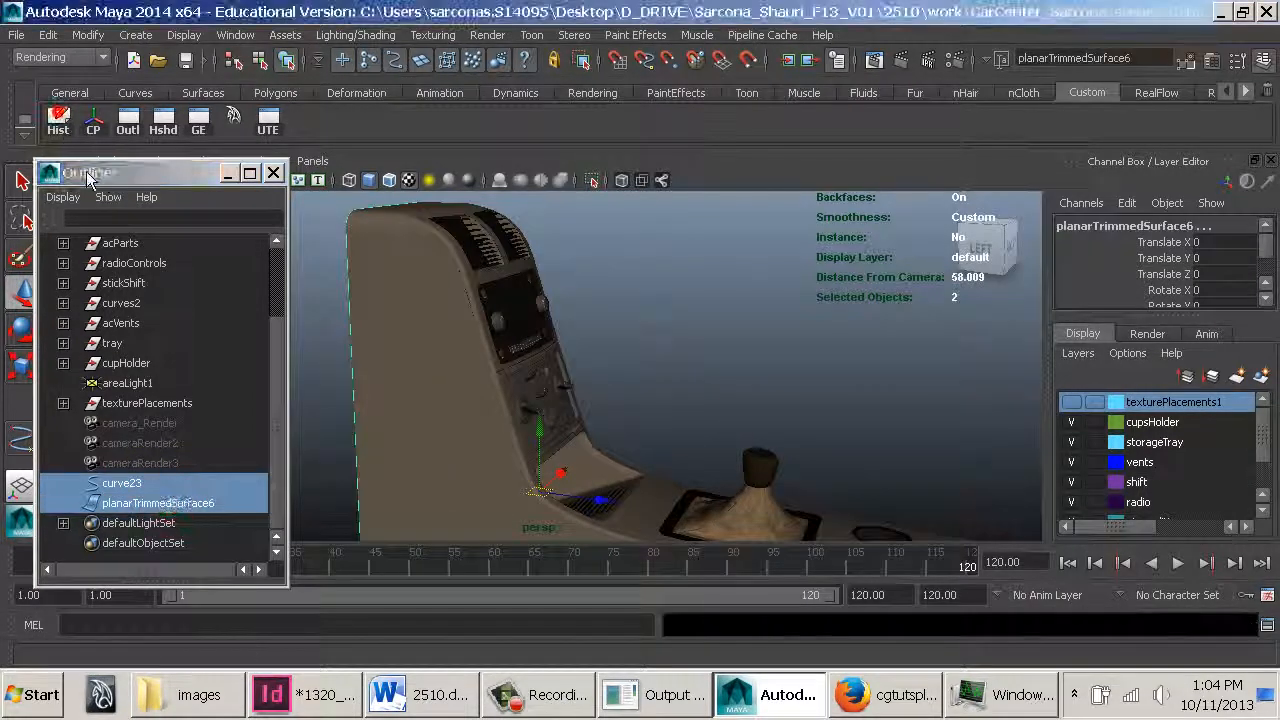
left_click(131, 481)
middle_click_drag(141, 336, 141, 305)
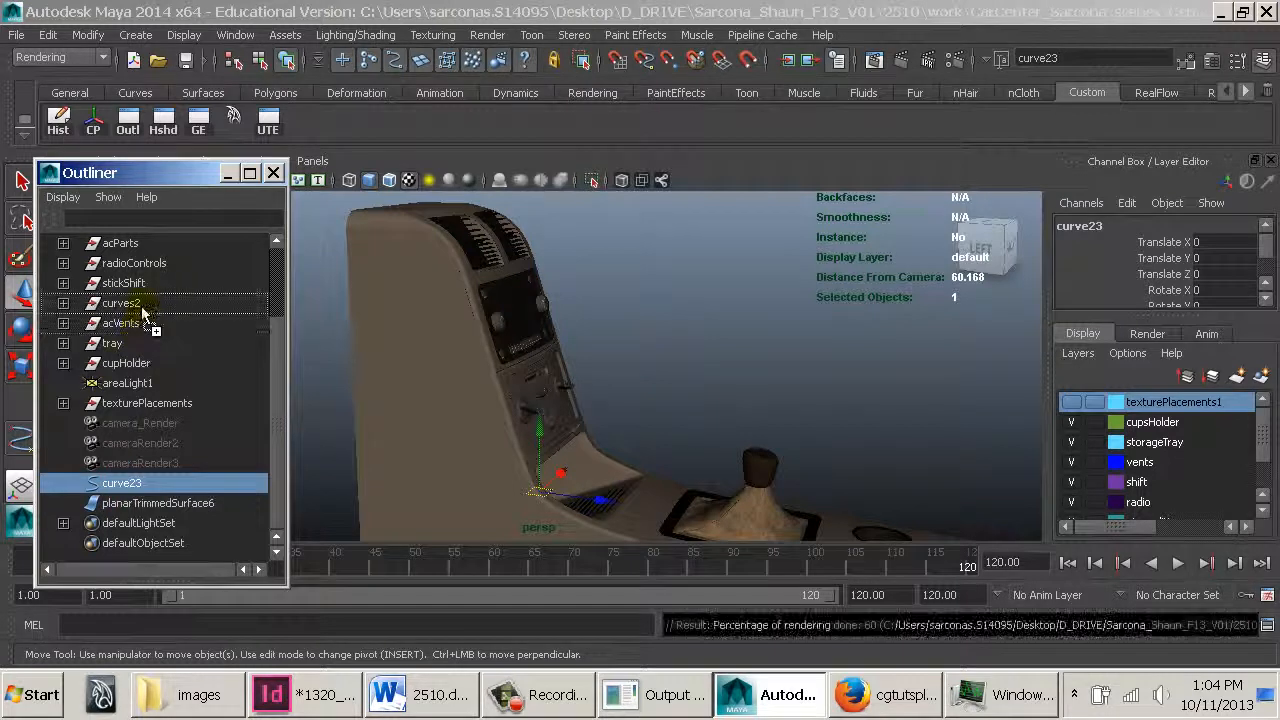
left_click(139, 505)
middle_click_drag(141, 518, 168, 285)
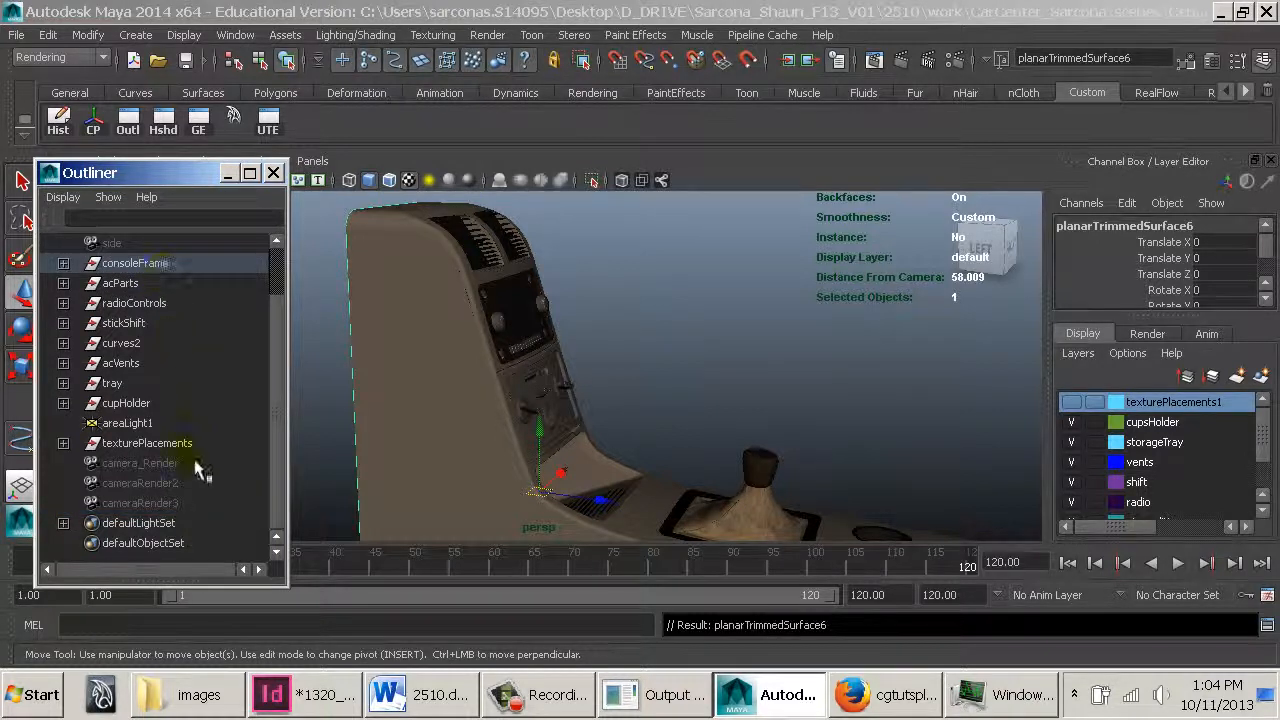
left_click_drag(188, 464, 181, 506)
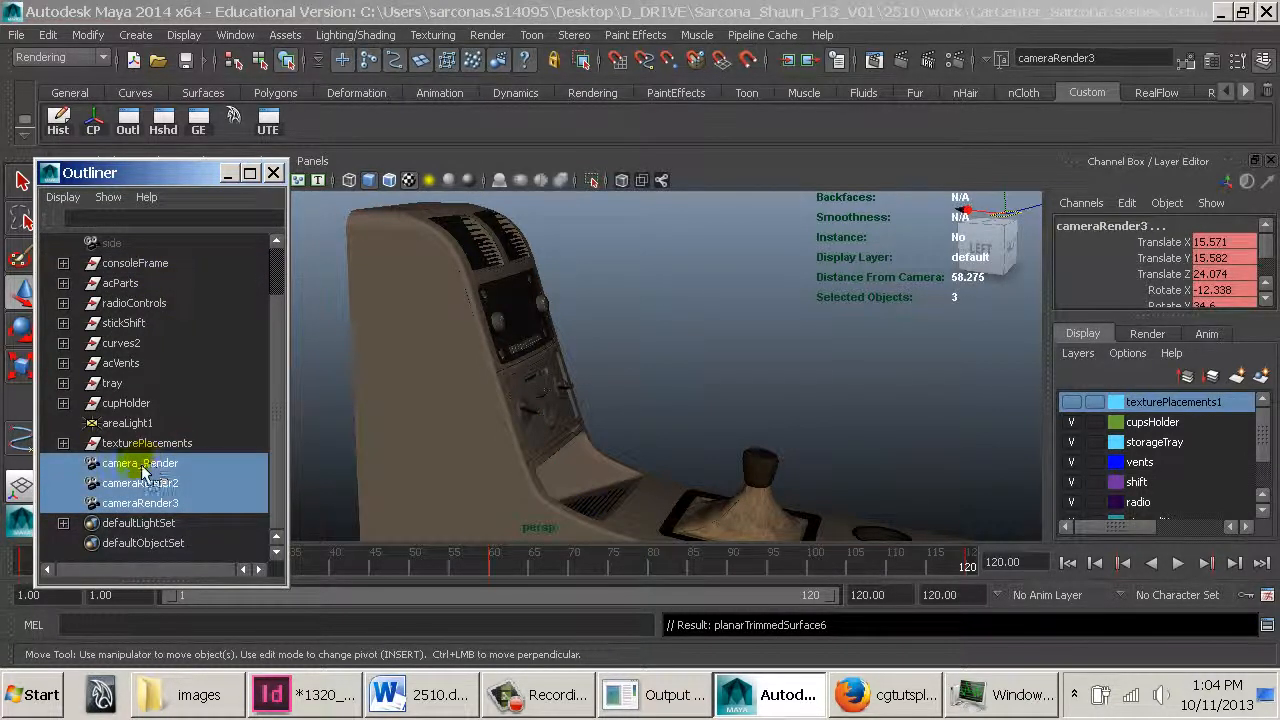
left_click(273, 173)
left_click(277, 366)
left_click_drag(340, 388, 634, 440, "alt")
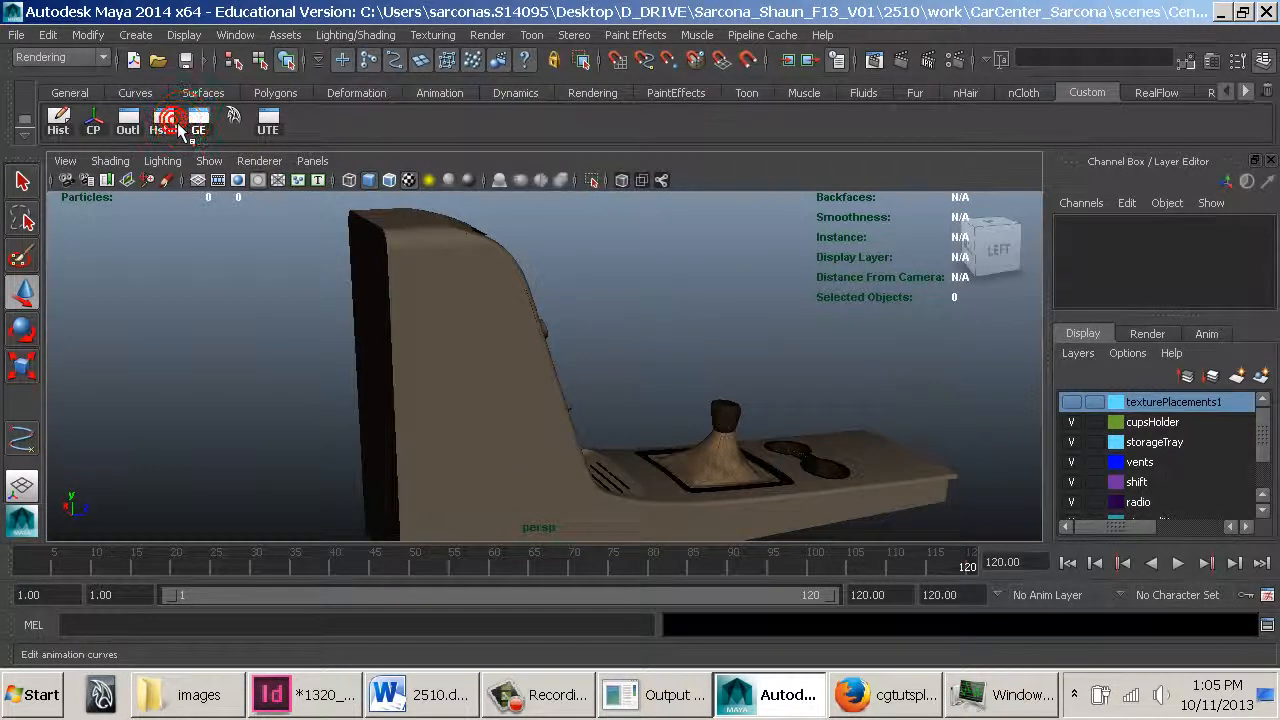
In the Hypershade, rename the mia_material_x_passes9 shift-knob material to stickshiftHead_MIA
left_click(176, 125)
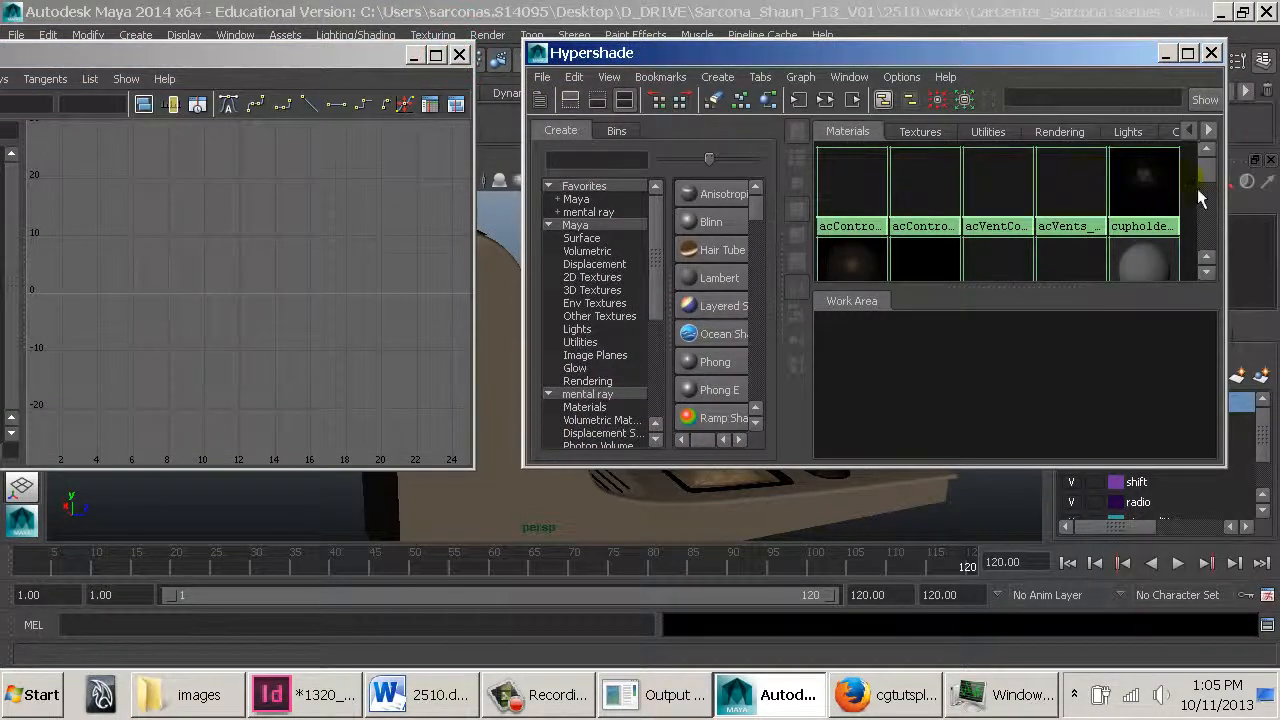
left_click_drag(1207, 178, 1207, 181)
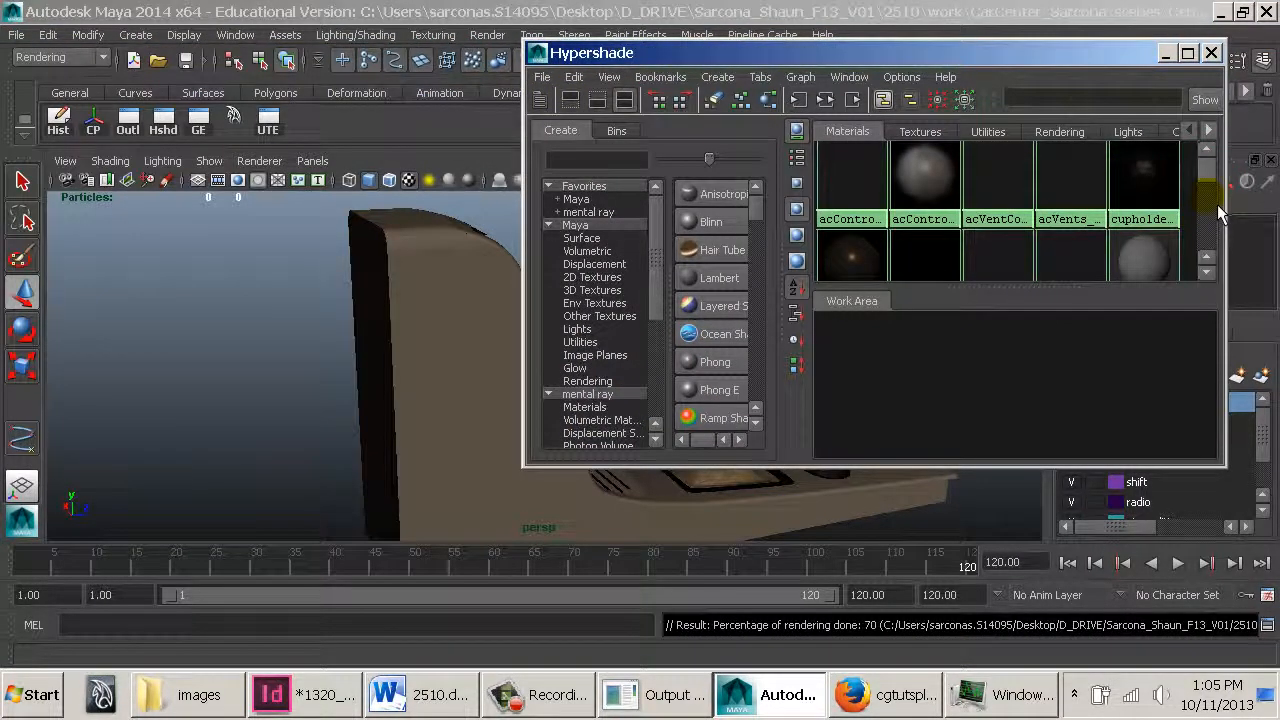
left_click_drag(1218, 210, 1217, 203)
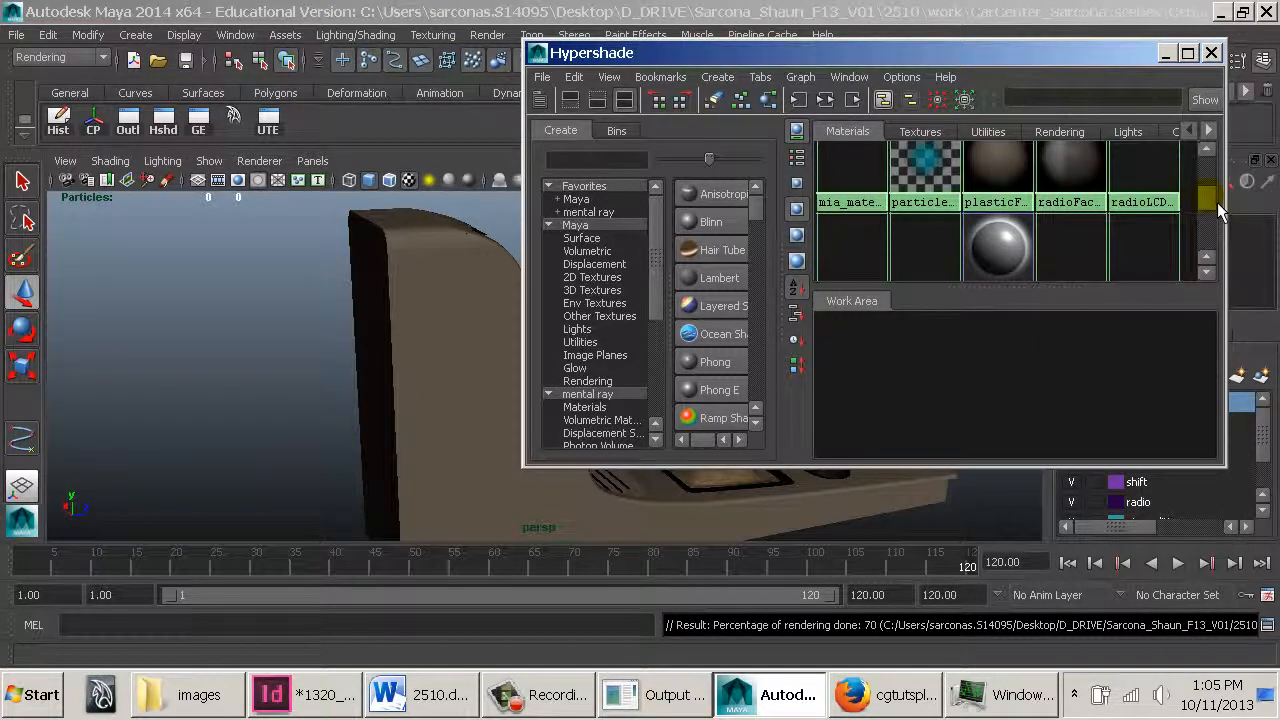
scroll(948, 212, "up", 1)
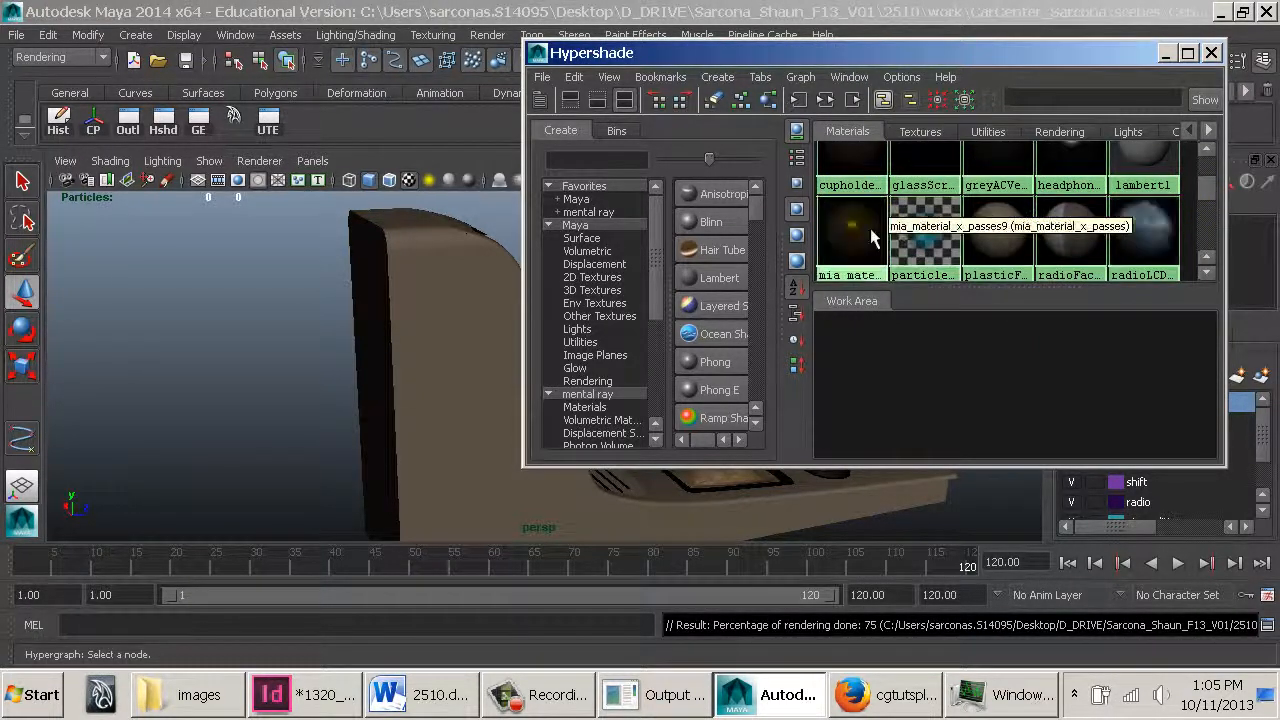
left_click(867, 226)
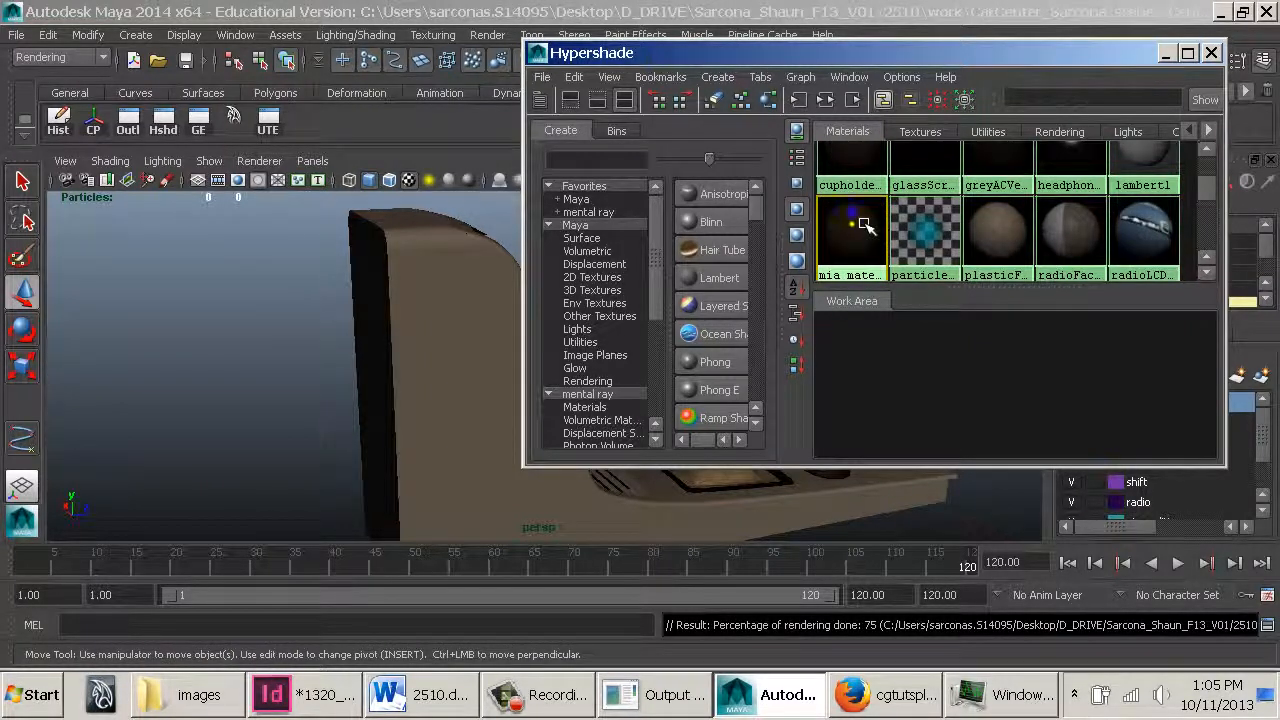
right_click_drag(867, 226, 925, 229)
middle_click_drag(492, 313, 45, 320, "alt")
double_click(852, 244)
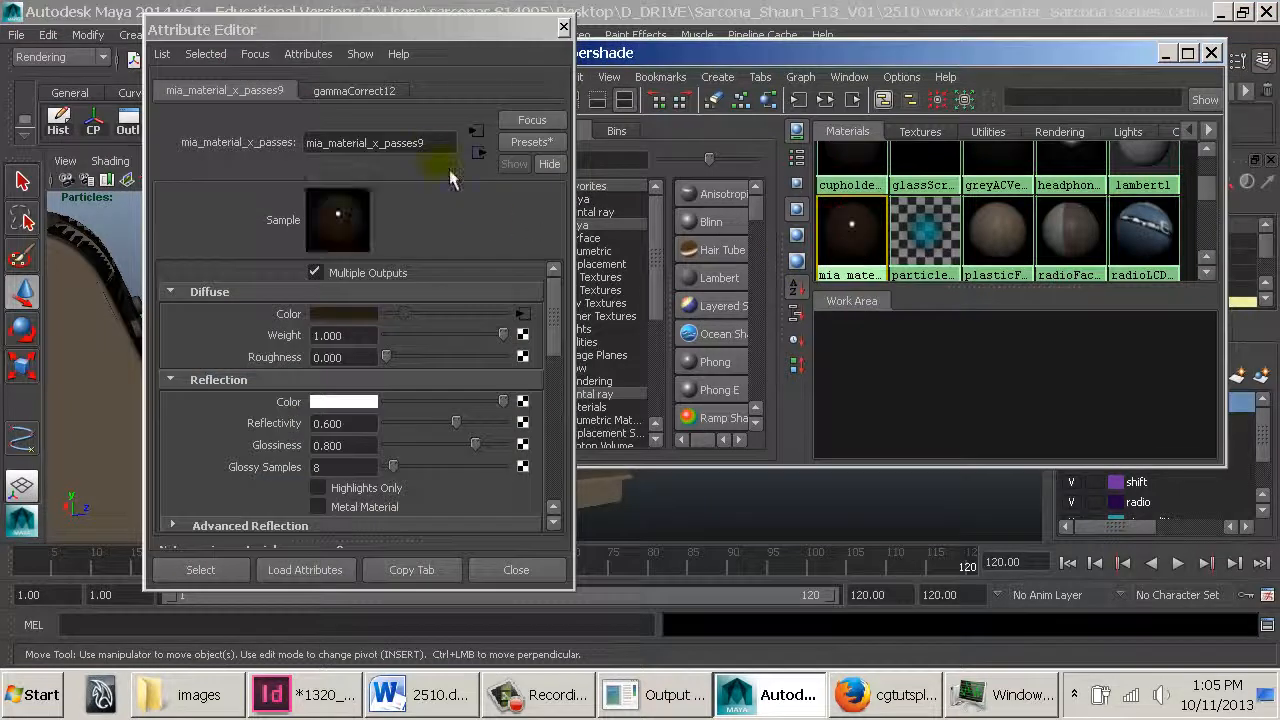
left_click_drag(447, 148, 179, 148)
type("stickshiftHea")
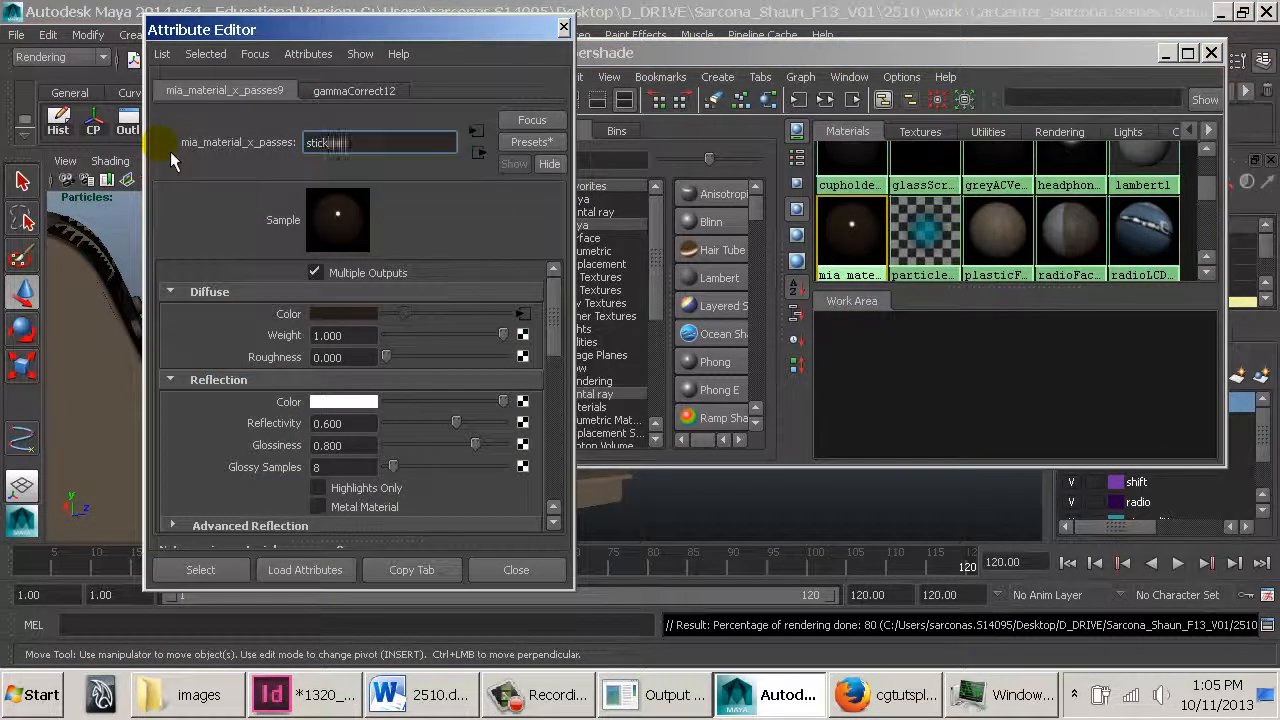
type("d-MIA")
key("Return")
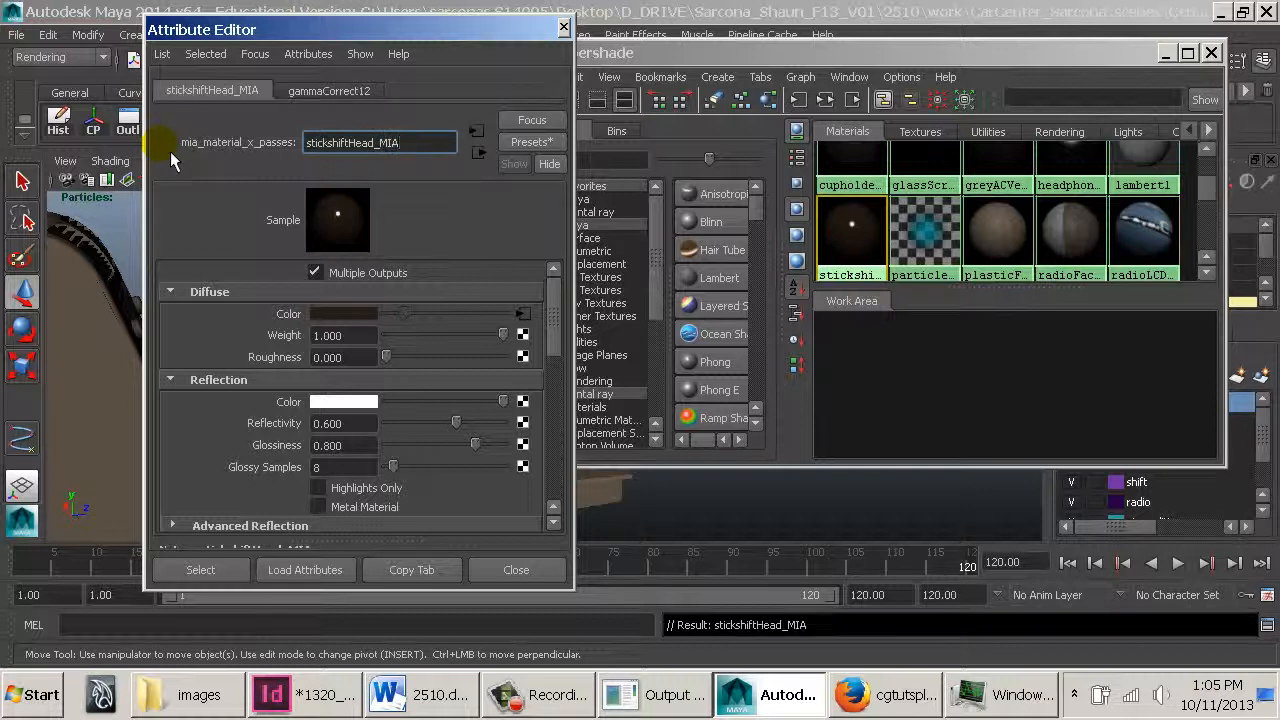
left_click(510, 570)
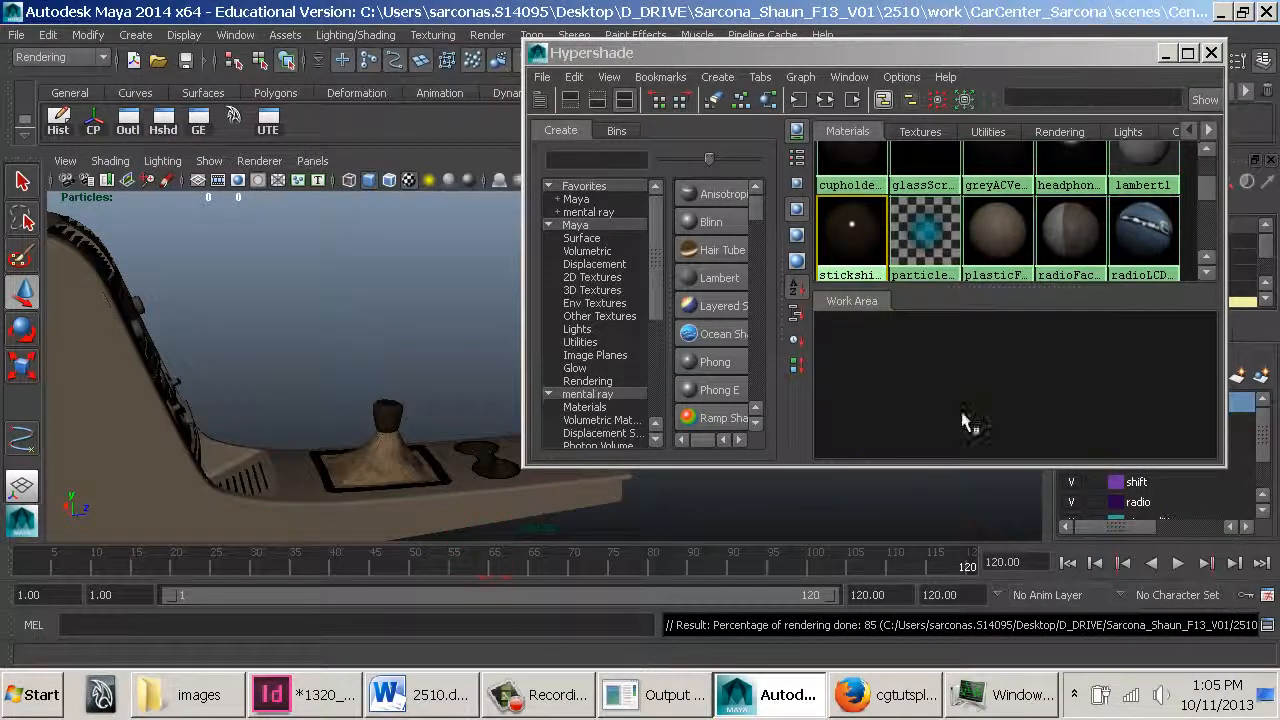
Save the scene as CenterDivider_Rendering_Done_01.mb in the scenes folder
left_click(16, 34)
left_click(80, 125)
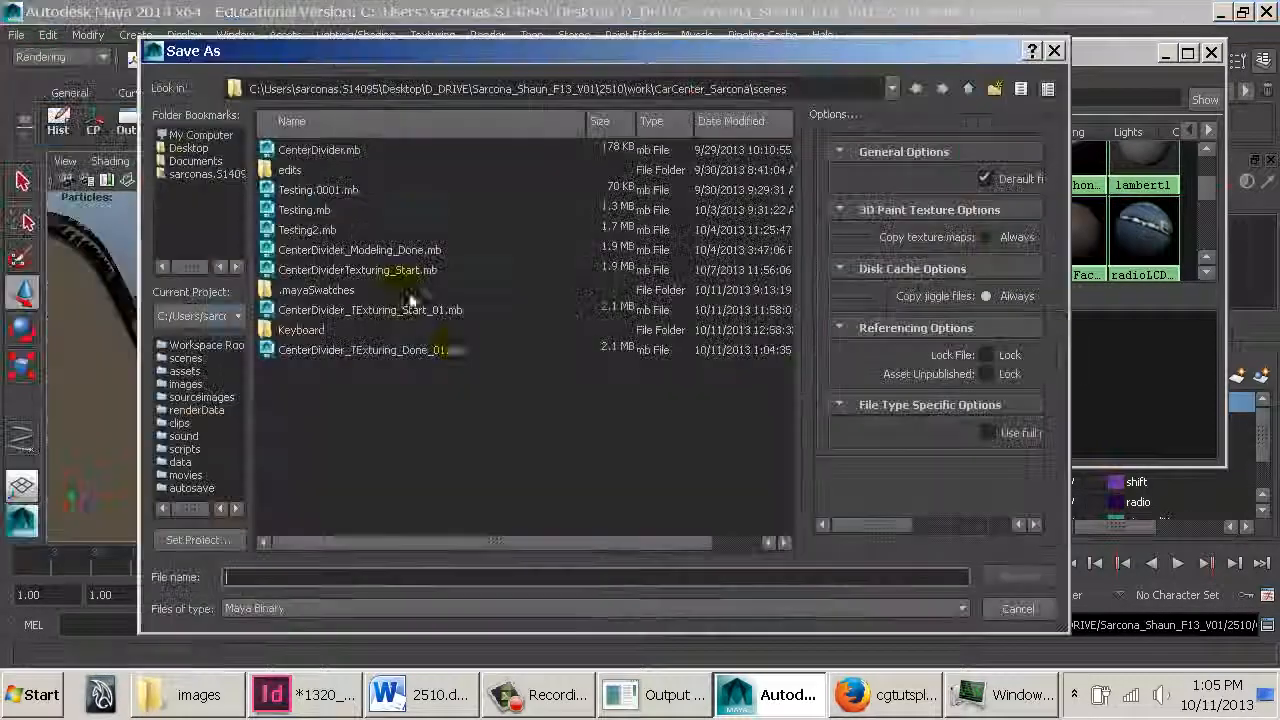
left_click(366, 350)
left_click(314, 580)
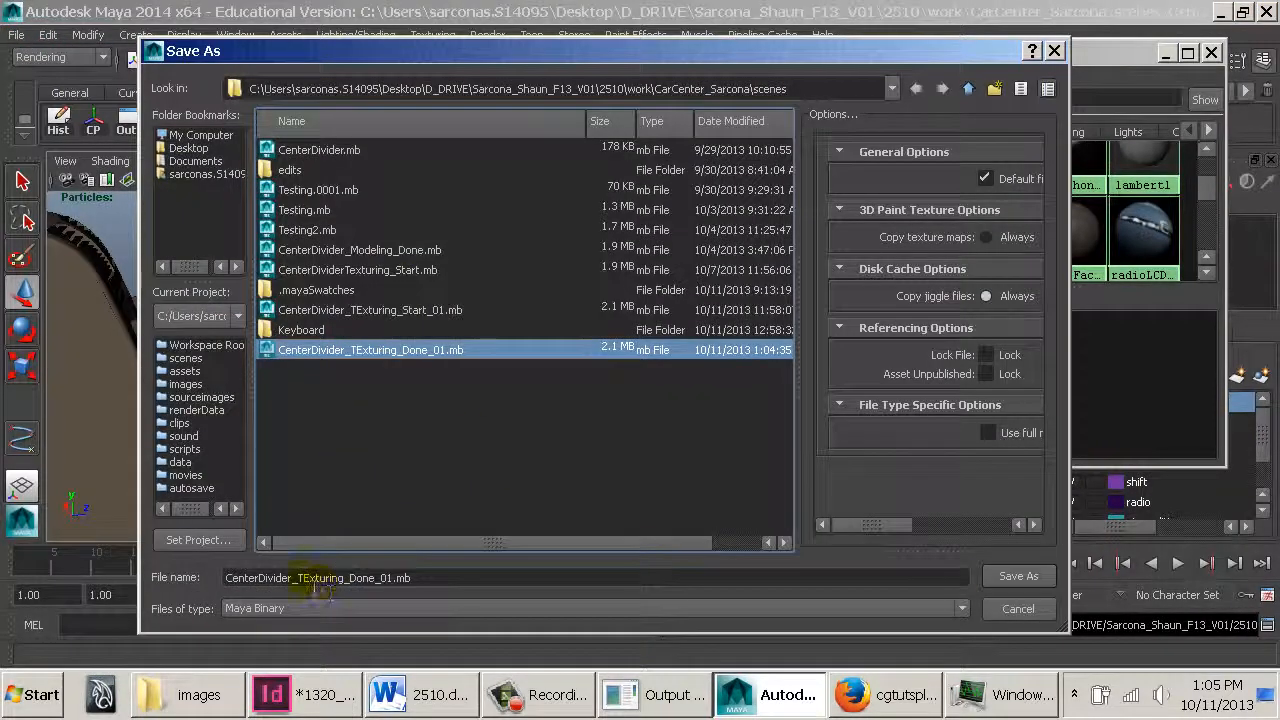
left_click_drag(298, 578, 374, 577)
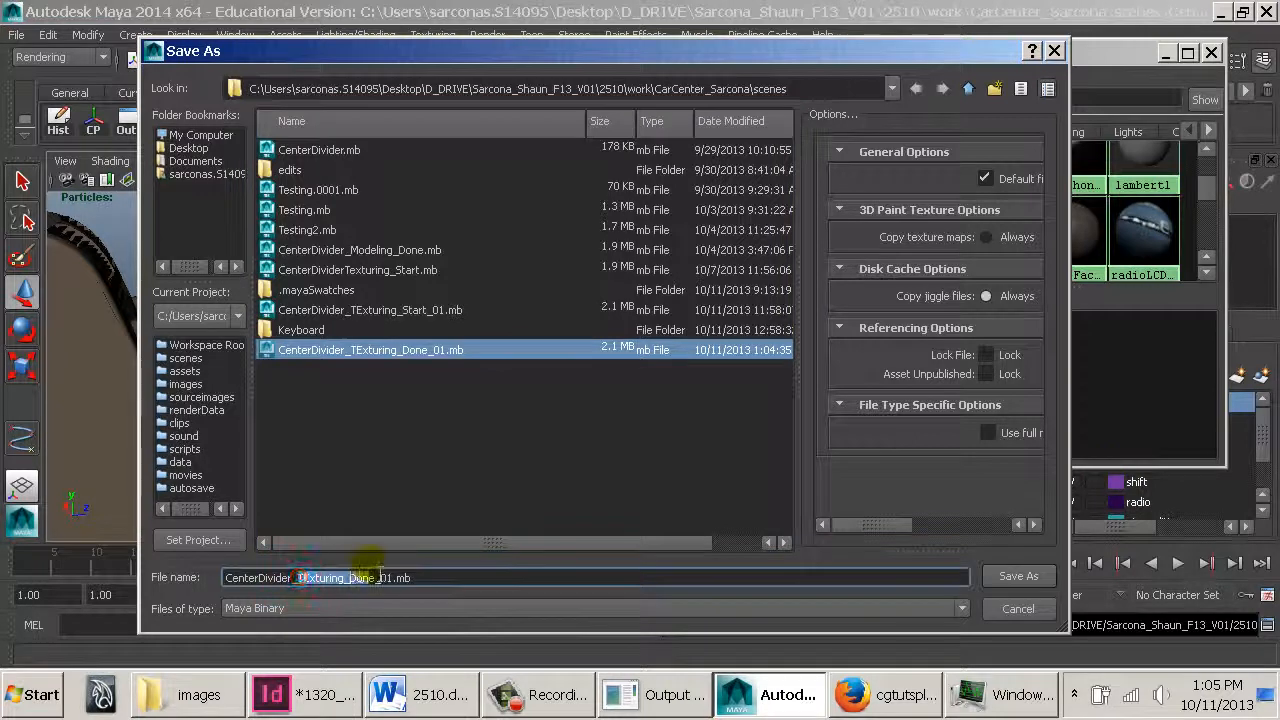
type("Rendering")
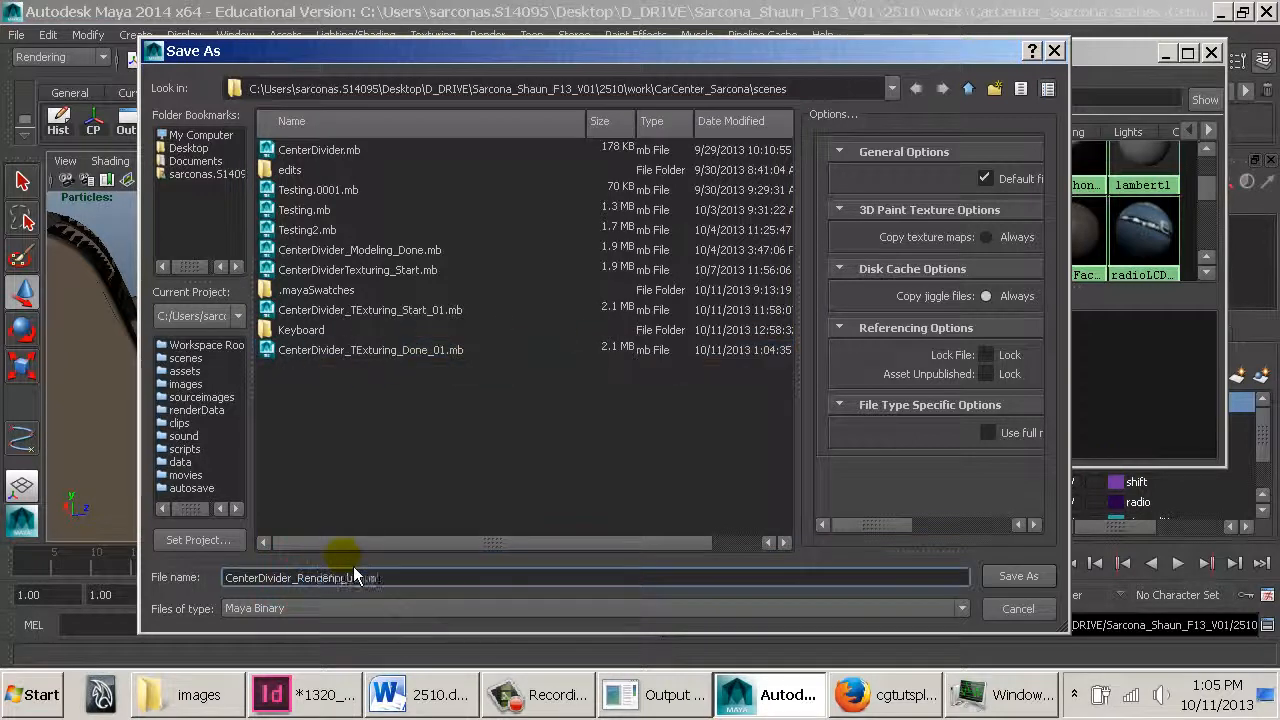
key("Return")
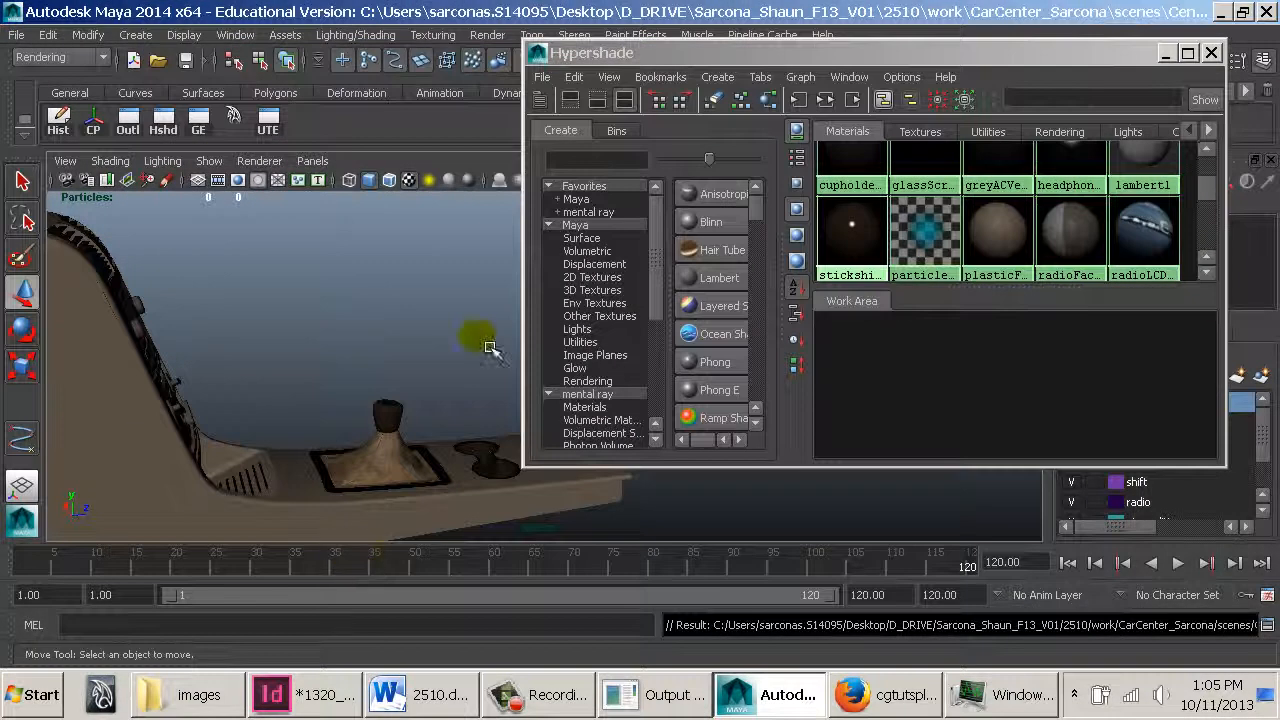
Close the Hypershade and check the images folder for the newly rendered camera_Render.0002 frame
left_click(538, 55)
left_click(572, 212)
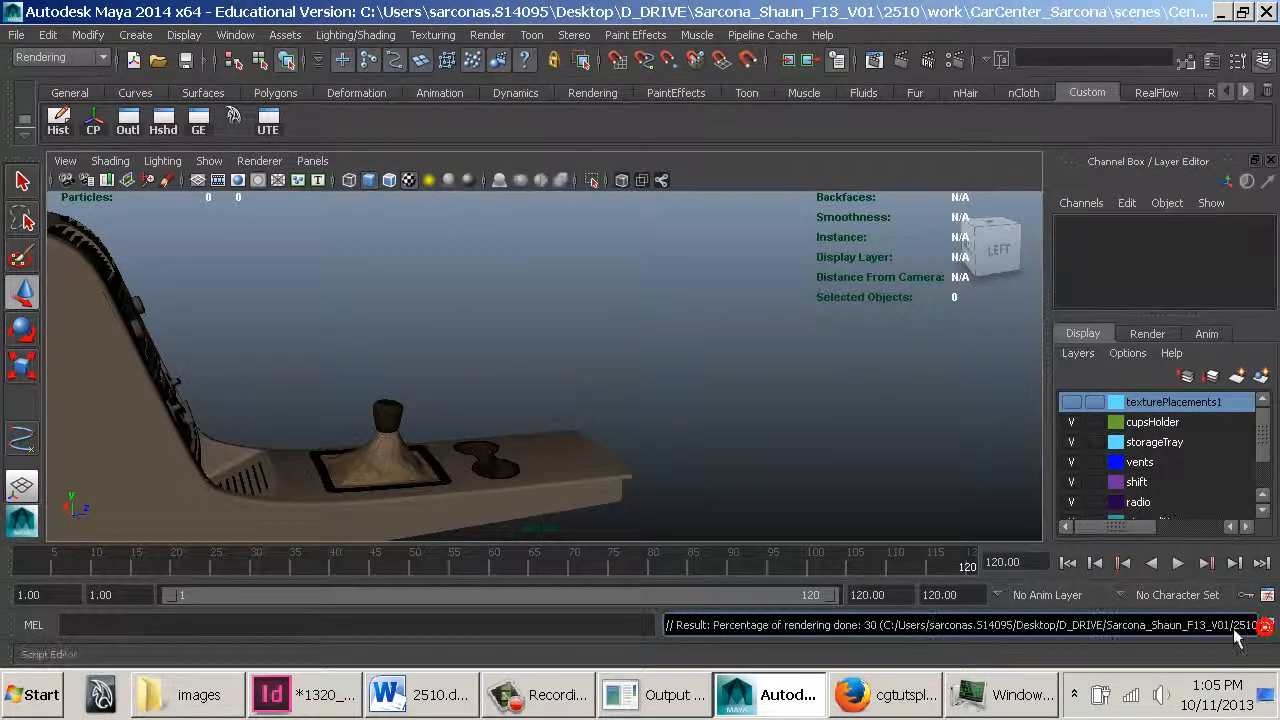
left_click(222, 700)
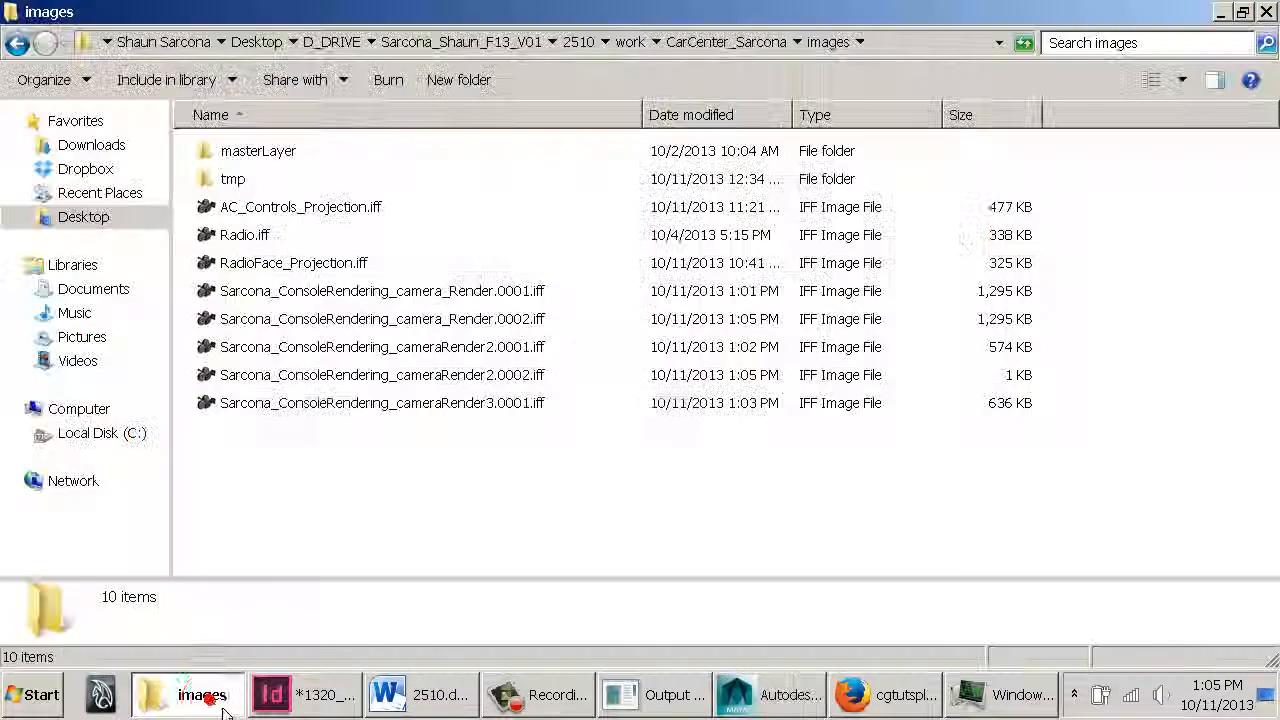
left_click(586, 290)
left_click(523, 318)
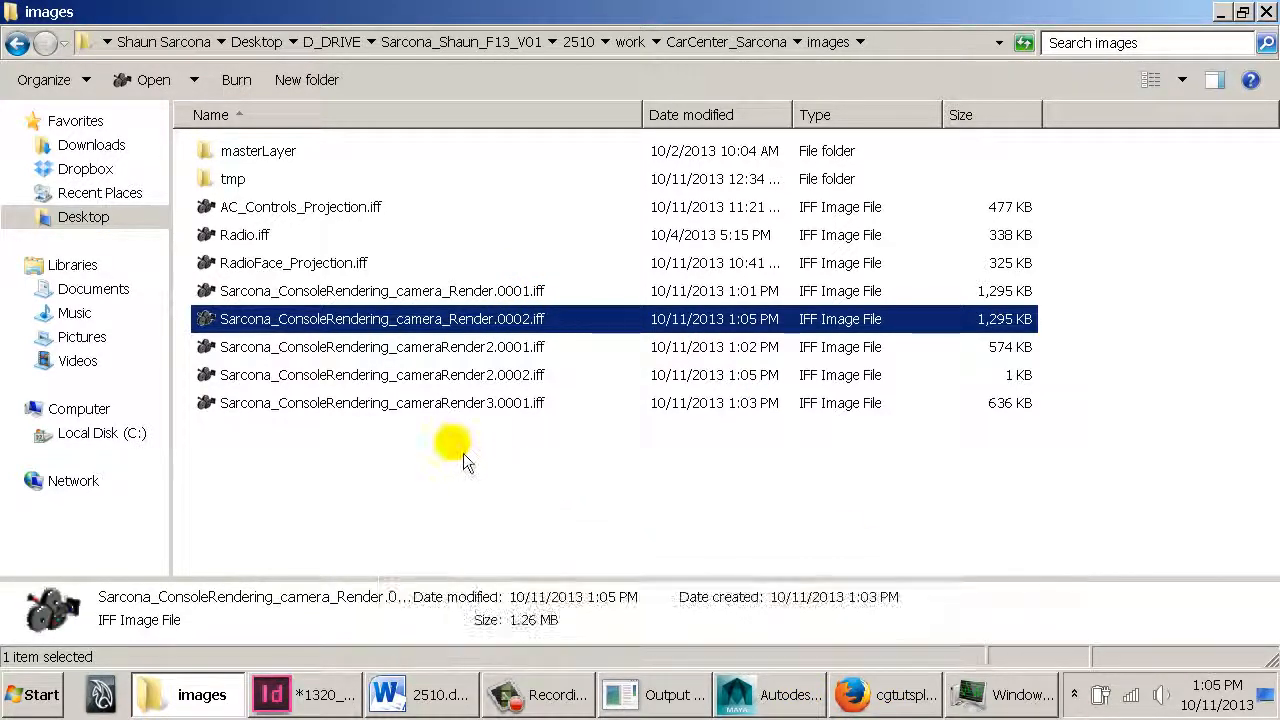
left_click(890, 700)
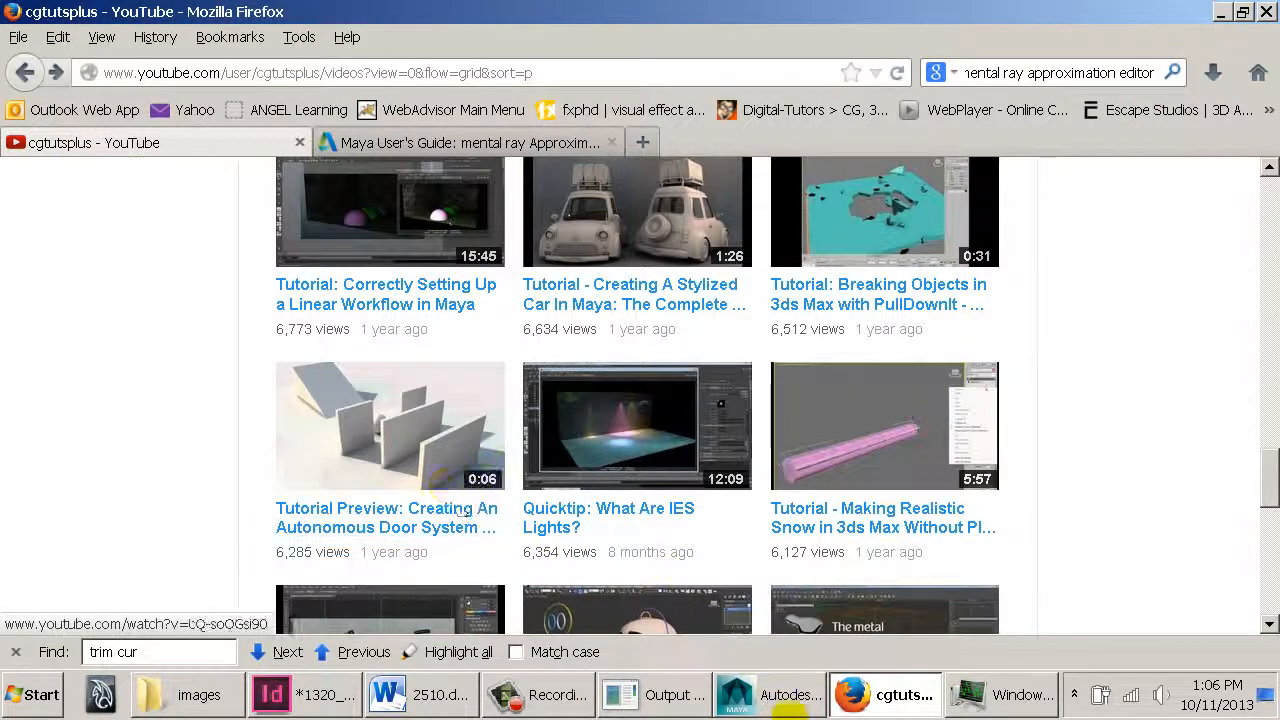
left_click(785, 705)
double_click(12, 16)
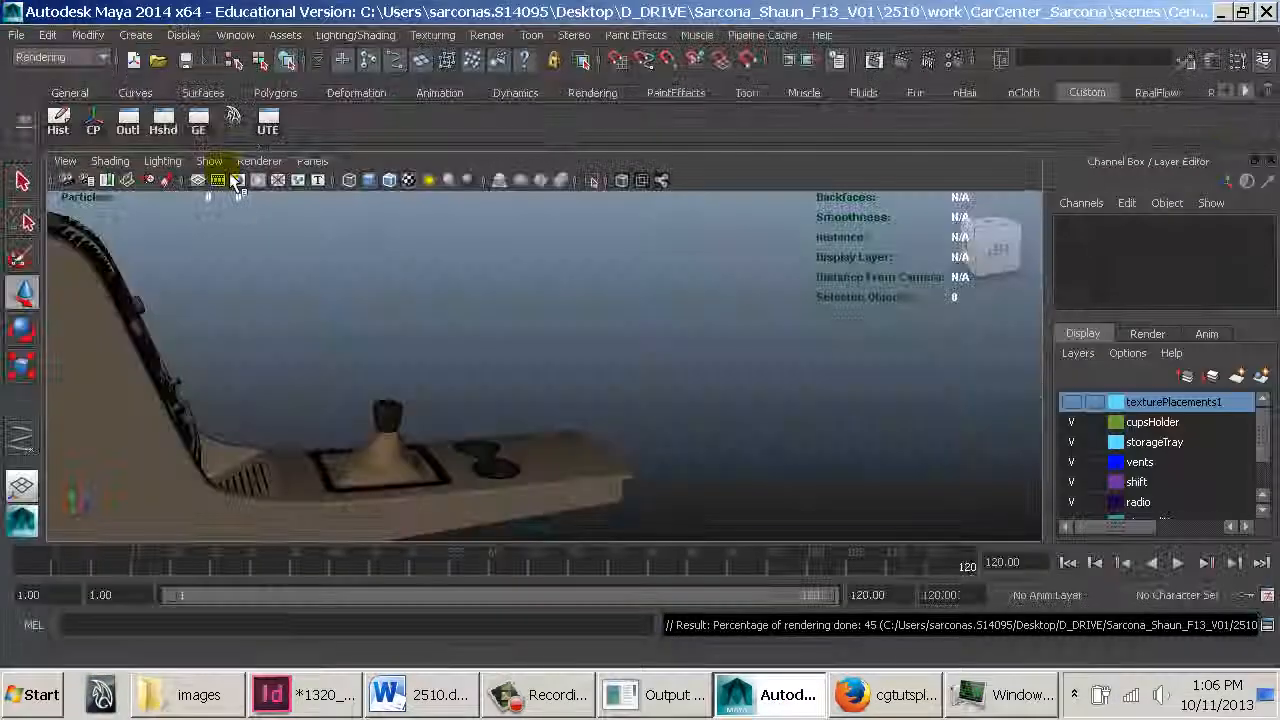